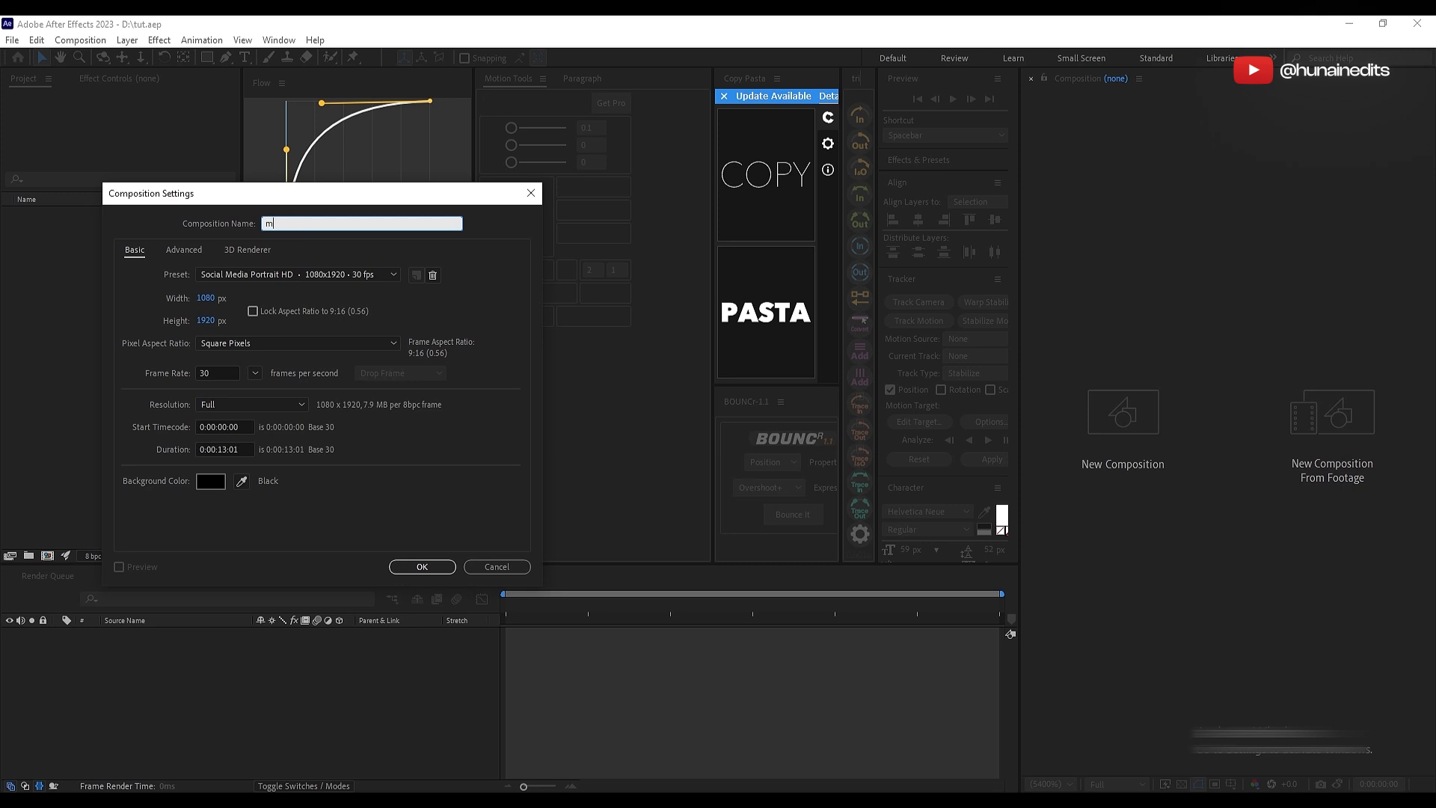
Step: Create a 1080x1920 composition named main at 30 fps with a duration of 0:00:13:01
{"action": "left_click", "coordinate": [361, 310]}
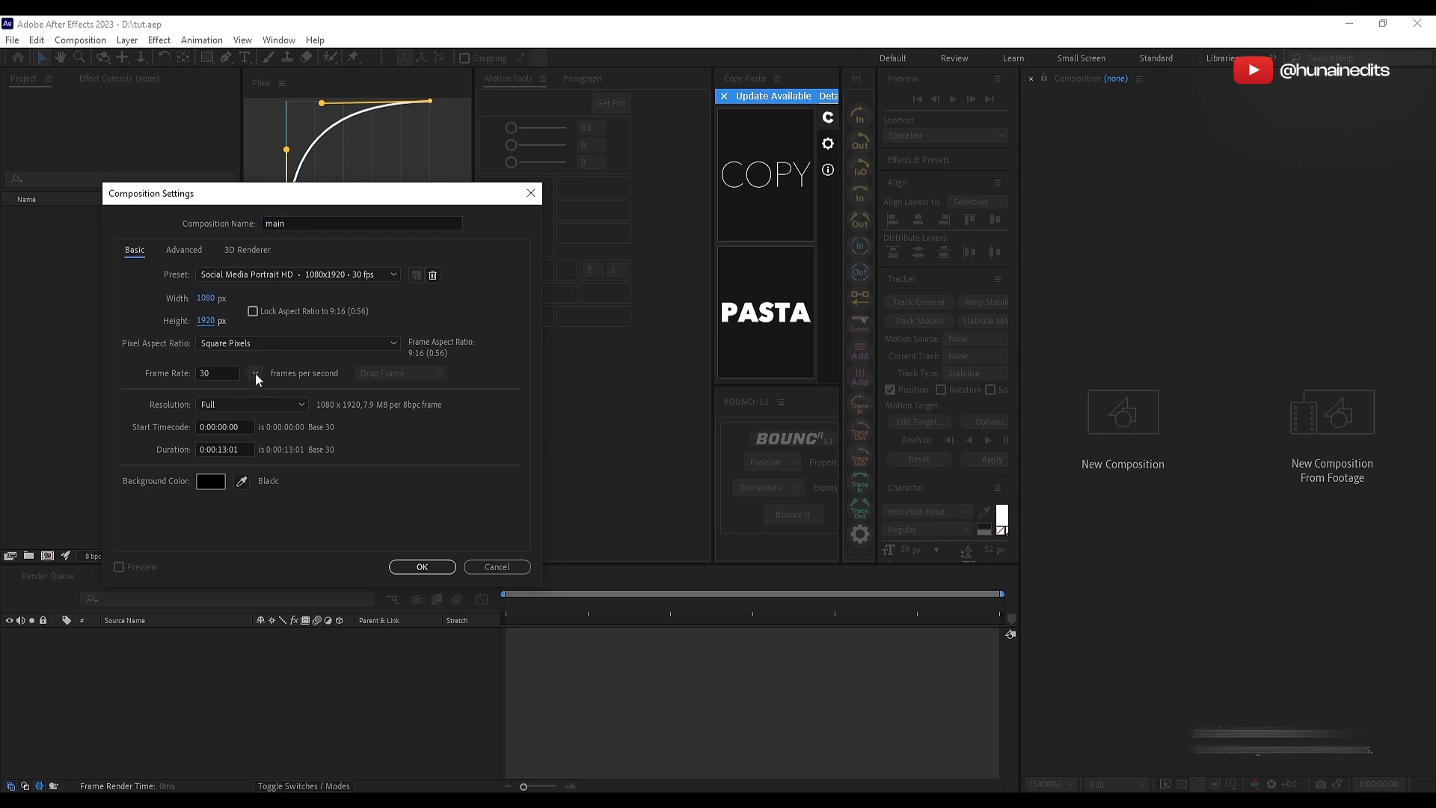
{"action": "left_click", "coordinate": [419, 566]}
Step: Add a camera and two null objects, parenting the camera to Null 1 and Null 1 to Null 2
{"action": "right_click", "coordinate": [273, 521]}
{"action": "mouse_move", "coordinate": [366, 532]}
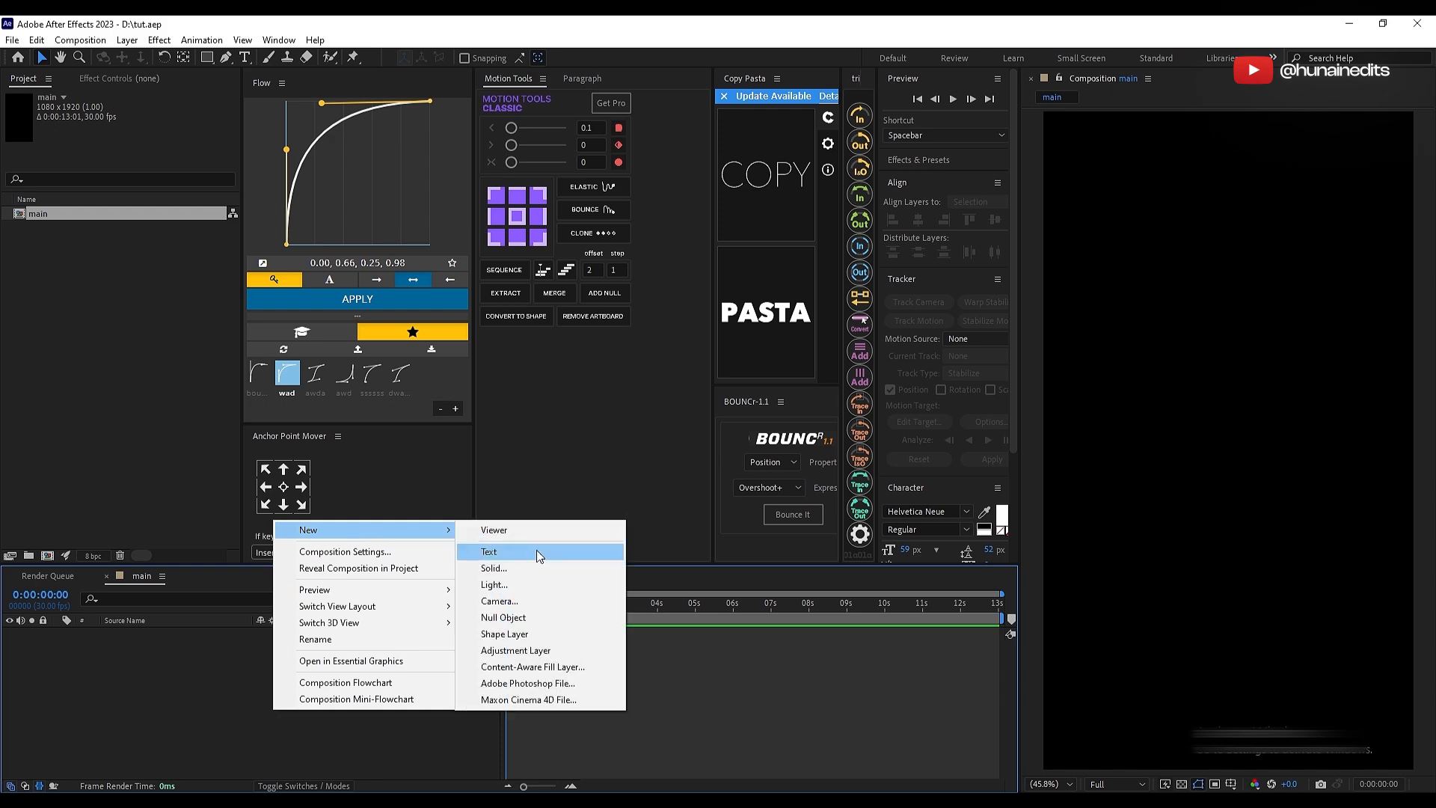
{"action": "left_click", "coordinate": [509, 613]}
{"action": "key", "text": "Return"}
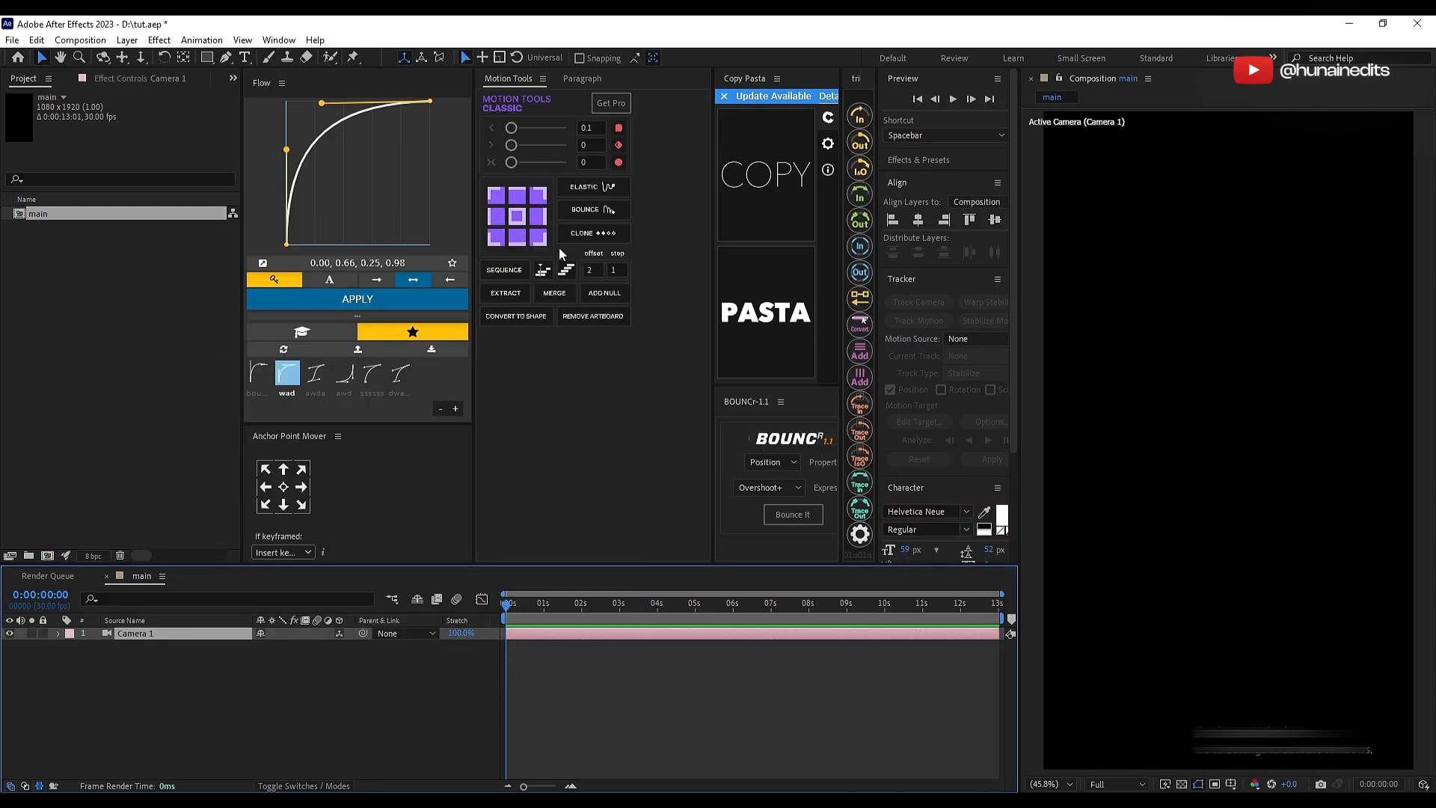
{"action": "left_click", "coordinate": [604, 301]}
{"action": "left_click", "coordinate": [272, 697]}
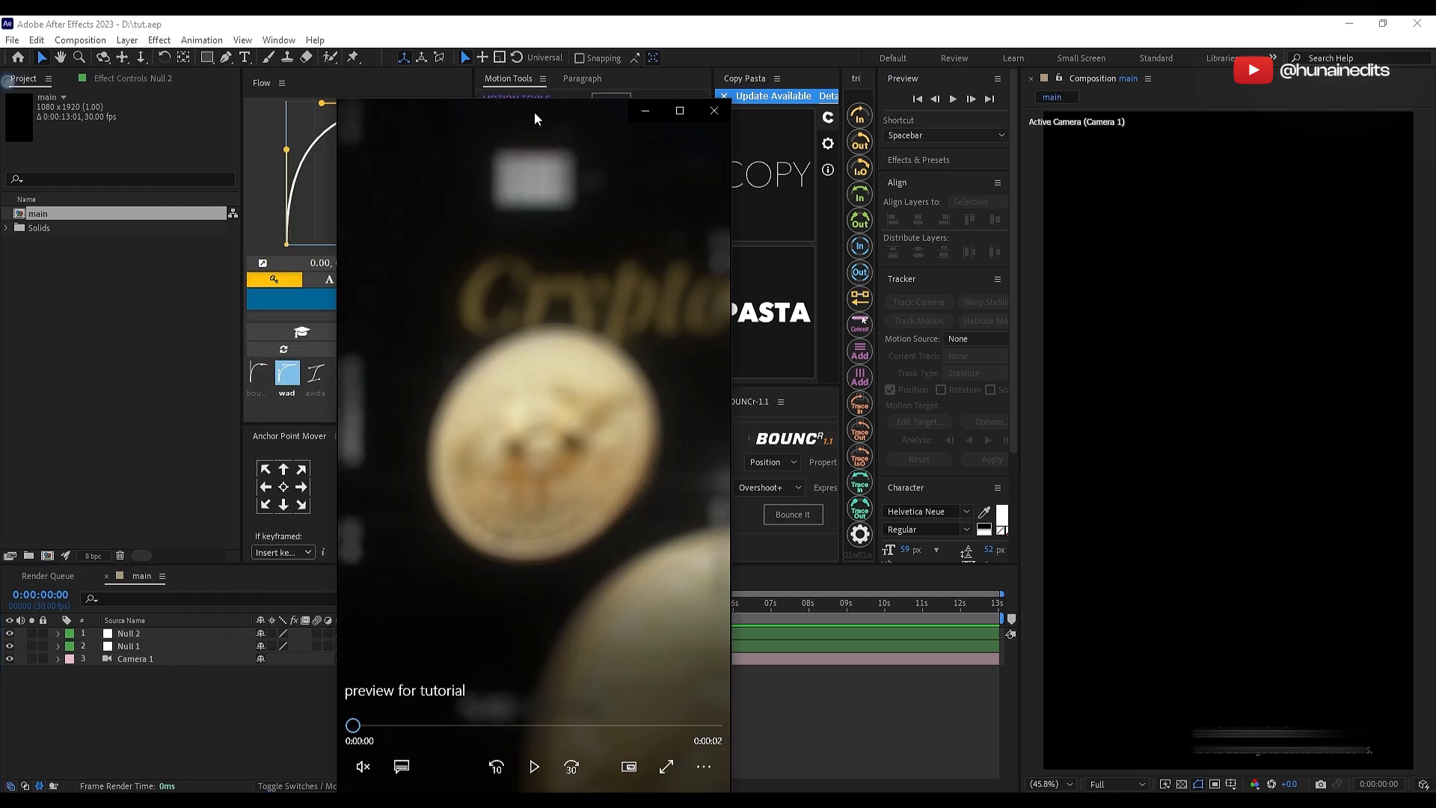
Step: Scrub through the reference video "preview for tutorial" from start to end
{"action": "left_click_drag", "start_coordinate": [534, 111], "coordinate": [665, 66]}
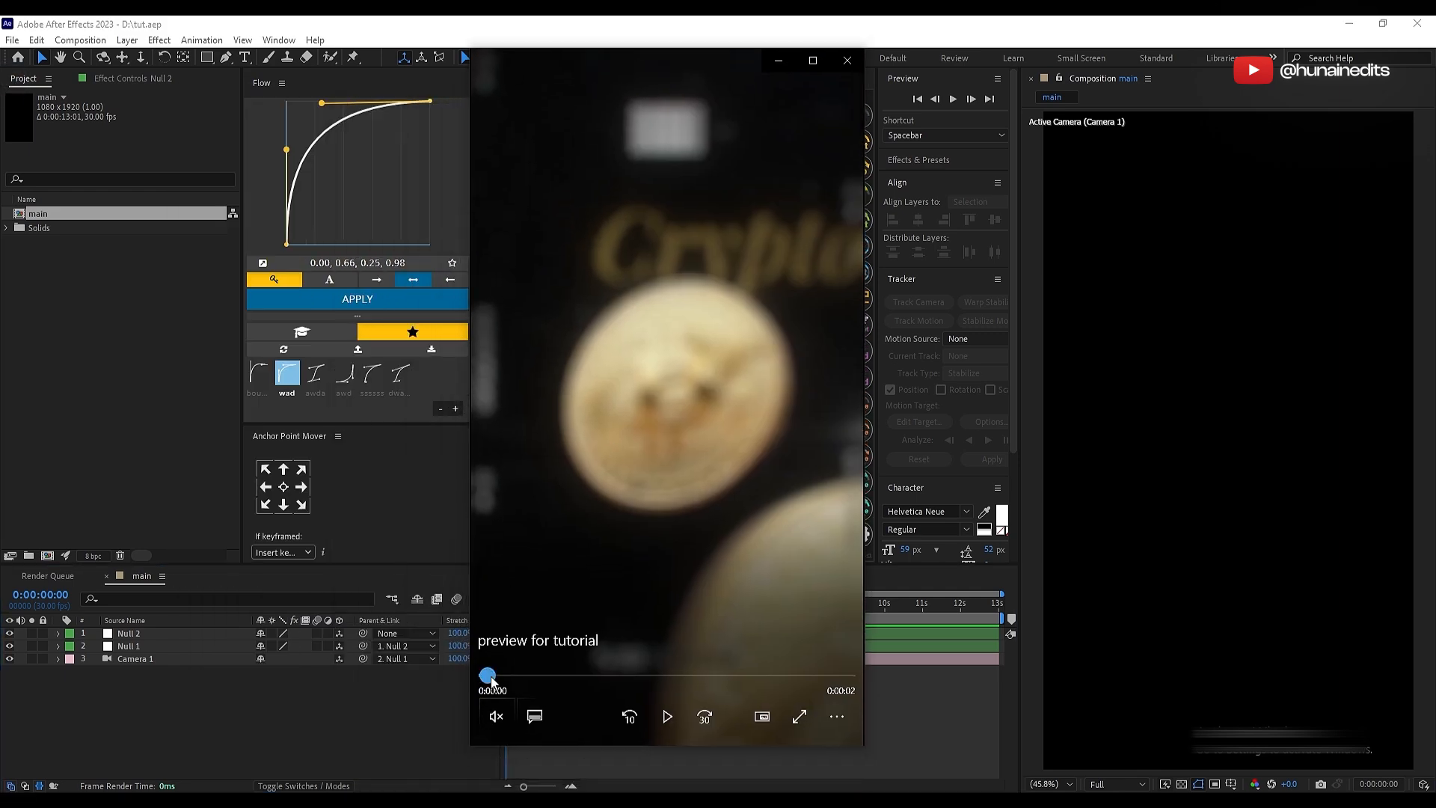
{"action": "left_click_drag", "start_coordinate": [491, 681], "coordinate": [823, 679]}
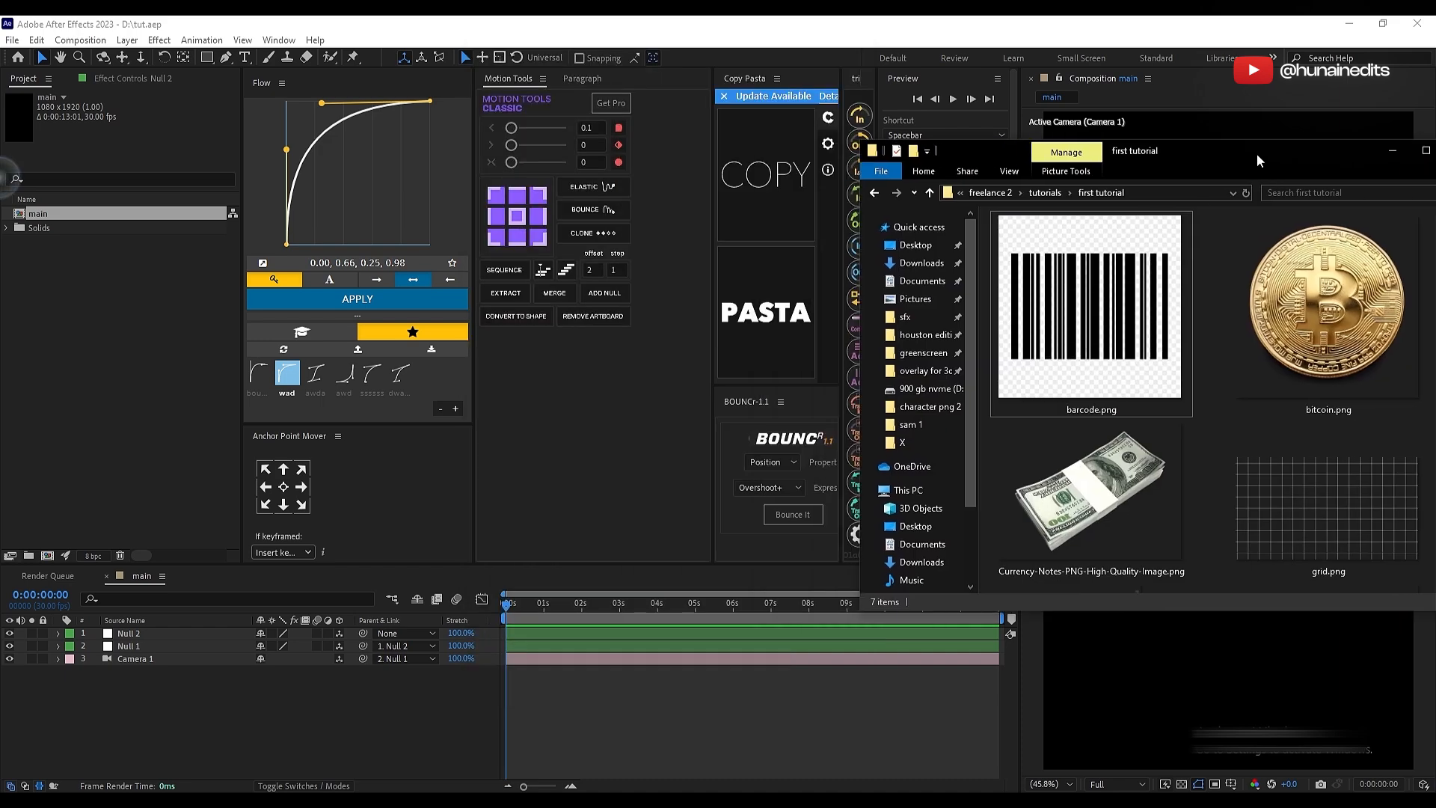
Step: Add bitcoin.png from the first tutorial folder to the main composition and mask it with an ellipse fitted around the coin
{"action": "left_click_drag", "start_coordinate": [1256, 154], "coordinate": [343, 131]}
{"action": "left_click_drag", "start_coordinate": [518, 328], "coordinate": [236, 687]}
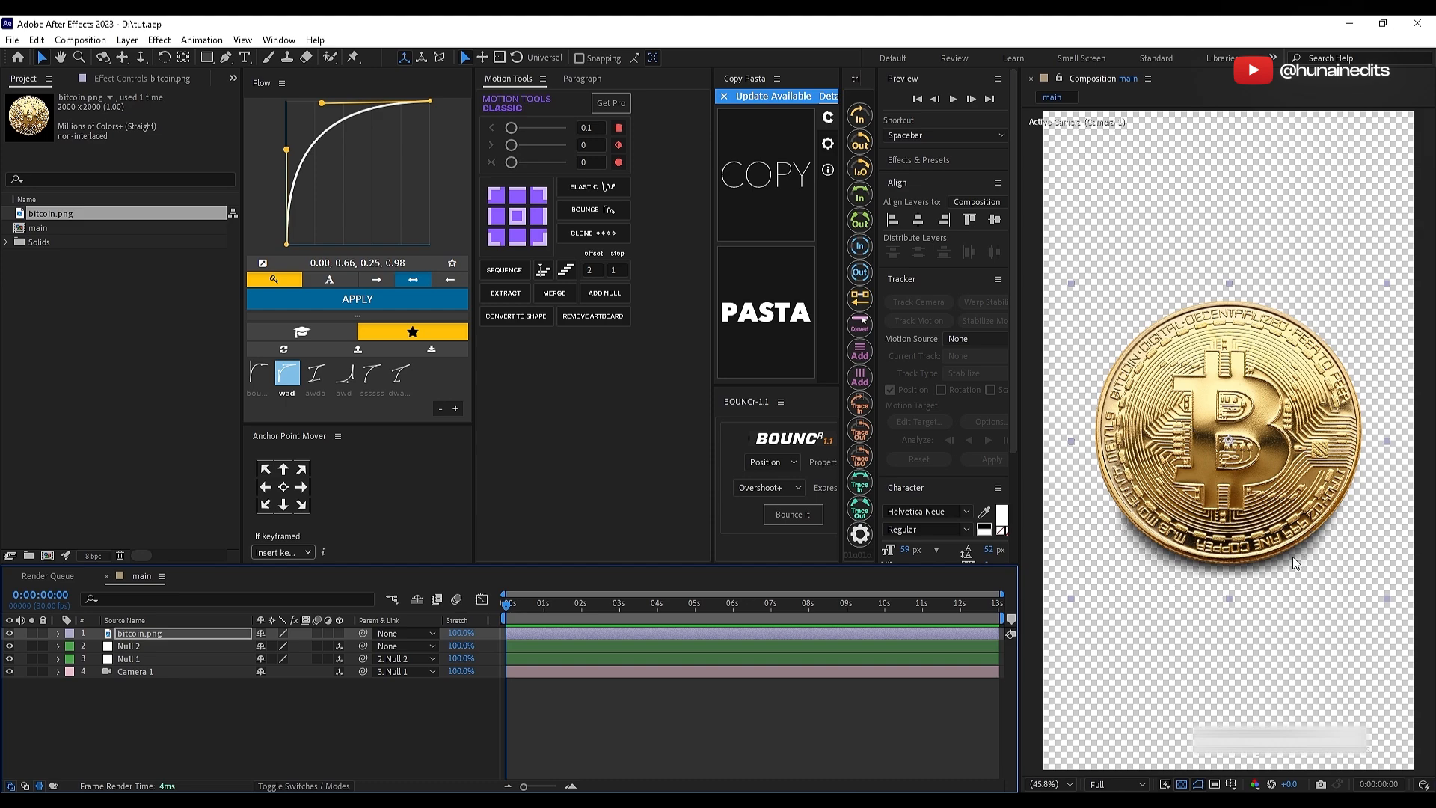
{"action": "key", "text": "q"}
{"action": "key", "text": "q"}
{"action": "key", "text": "q"}
{"action": "left_click_drag", "start_coordinate": [1091, 292], "coordinate": [1360, 568]}
{"action": "key", "text": "v"}
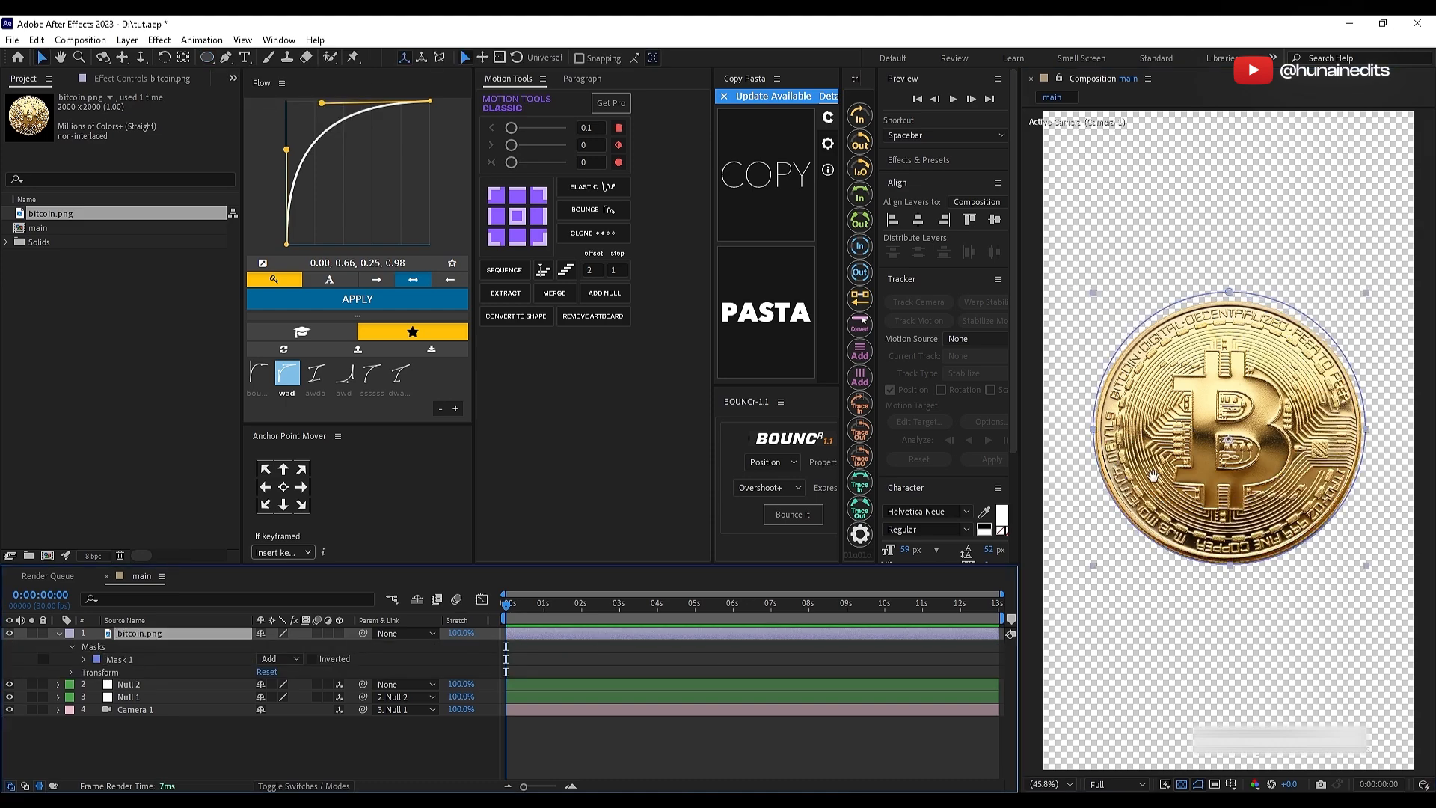
{"action": "scroll", "coordinate": [1224, 569], "scroll_direction": "up", "scroll_amount": 2}
{"action": "scroll", "coordinate": [1236, 510], "scroll_direction": "down", "scroll_amount": 2}
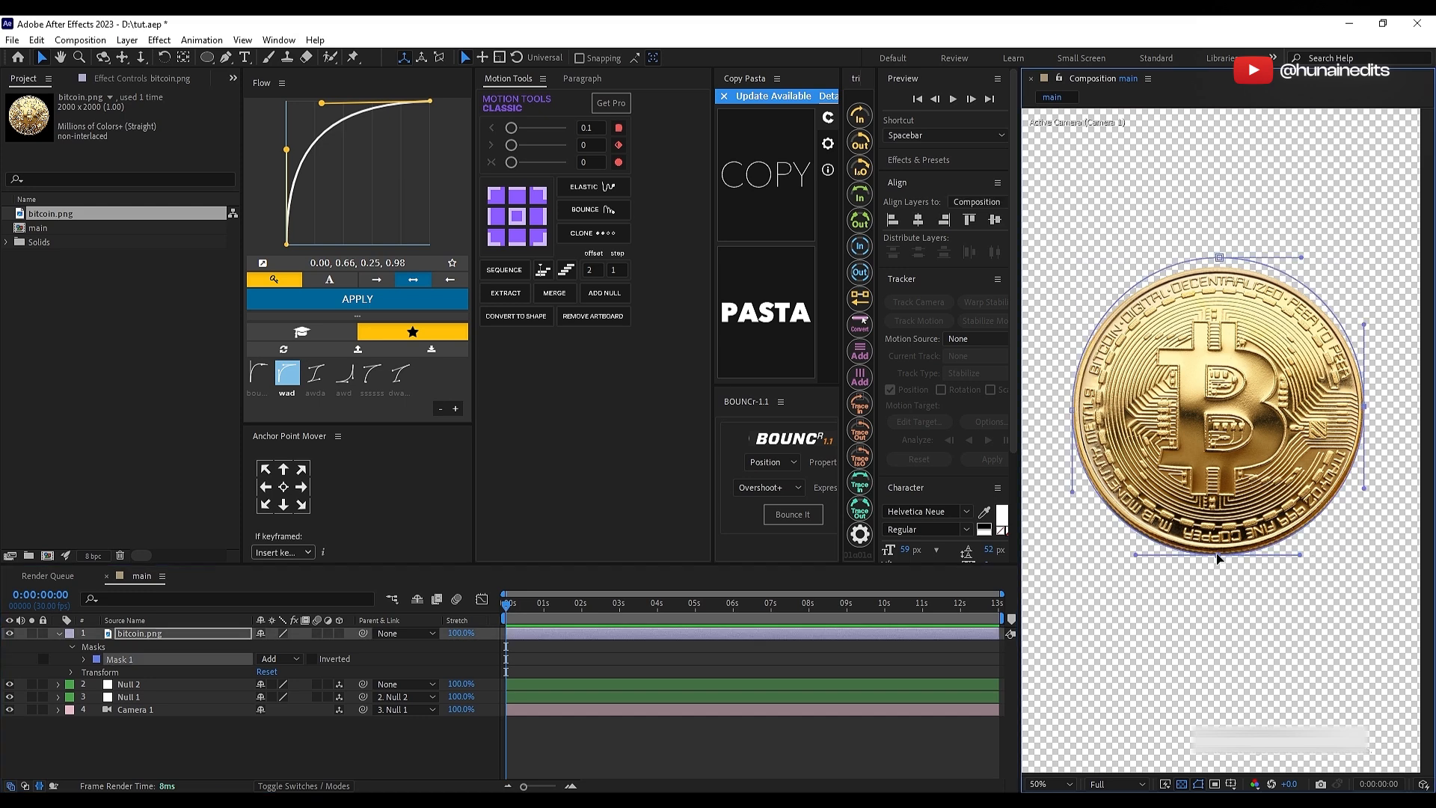
Step: Scale the masked bitcoin.png layer down slightly
{"action": "left_click", "coordinate": [738, 743]}
{"action": "key", "text": "u"}
{"action": "key", "text": "ctrl+s"}
{"action": "left_click", "coordinate": [716, 637]}
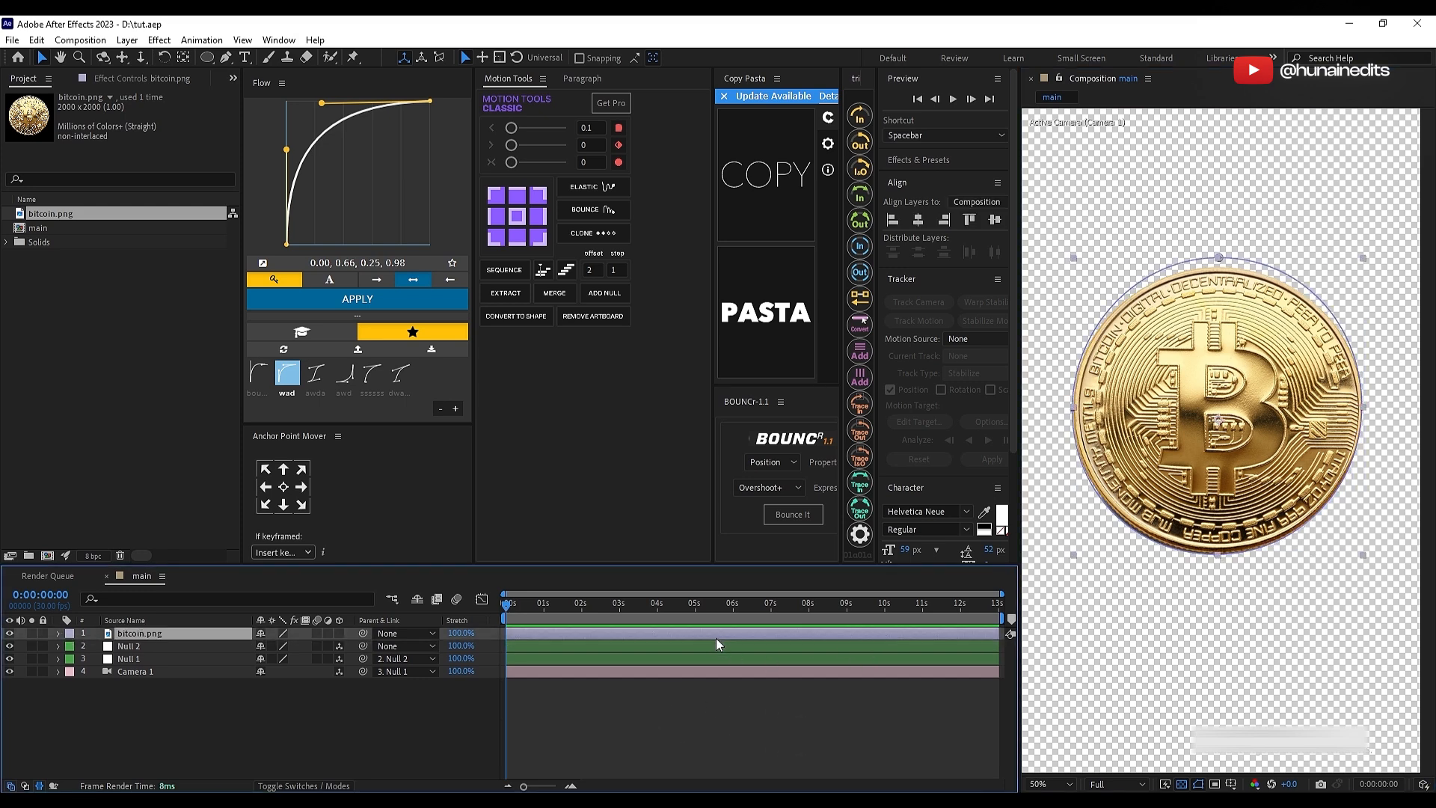
{"action": "key", "text": "s"}
{"action": "left_click_drag", "start_coordinate": [288, 646], "coordinate": [273, 648]}
{"action": "key", "text": "s"}
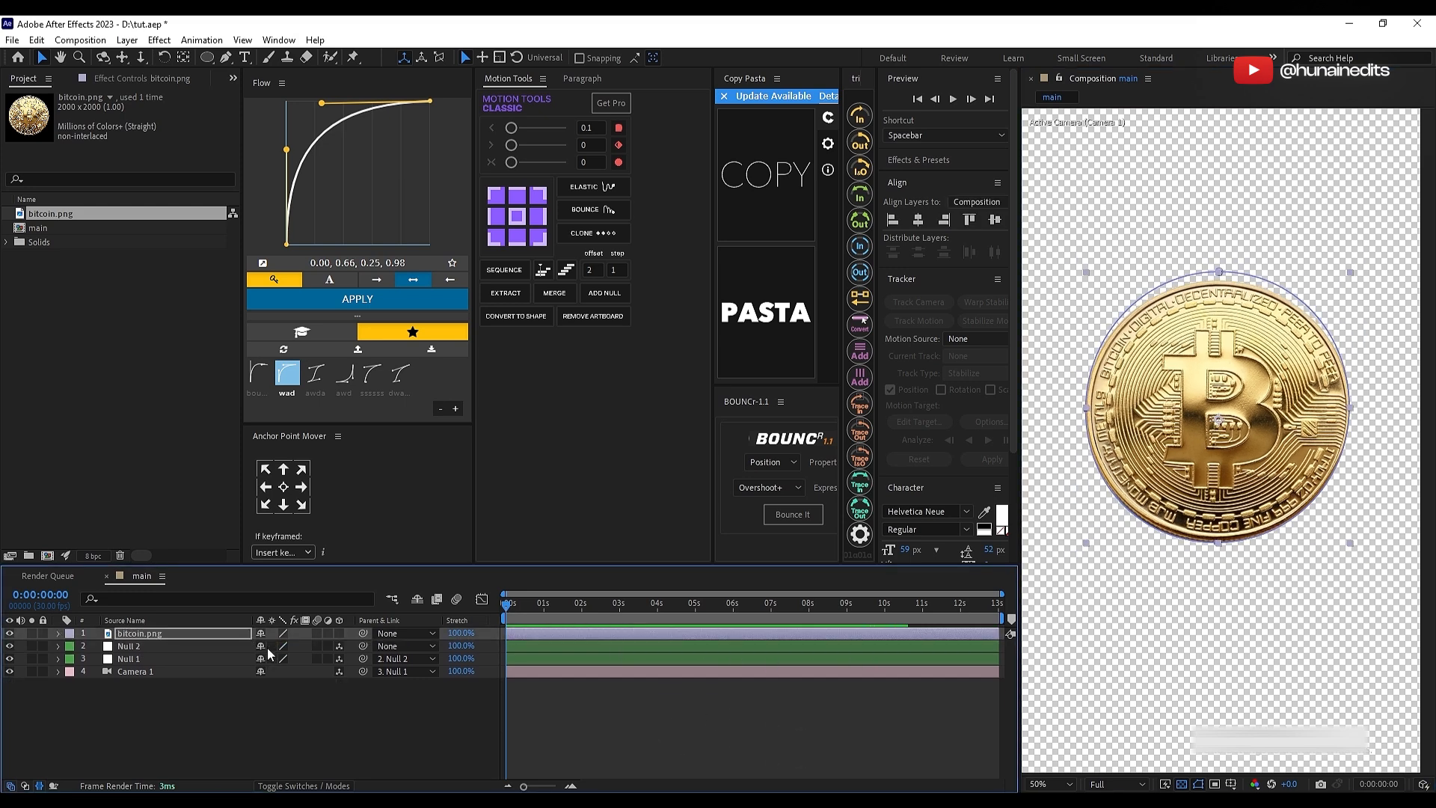
Step: Pre-compose the bitcoin.png layer, moving all attributes into the new composition
{"action": "right_click", "coordinate": [202, 632]}
{"action": "left_click", "coordinate": [269, 530]}
{"action": "left_click", "coordinate": [625, 421]}
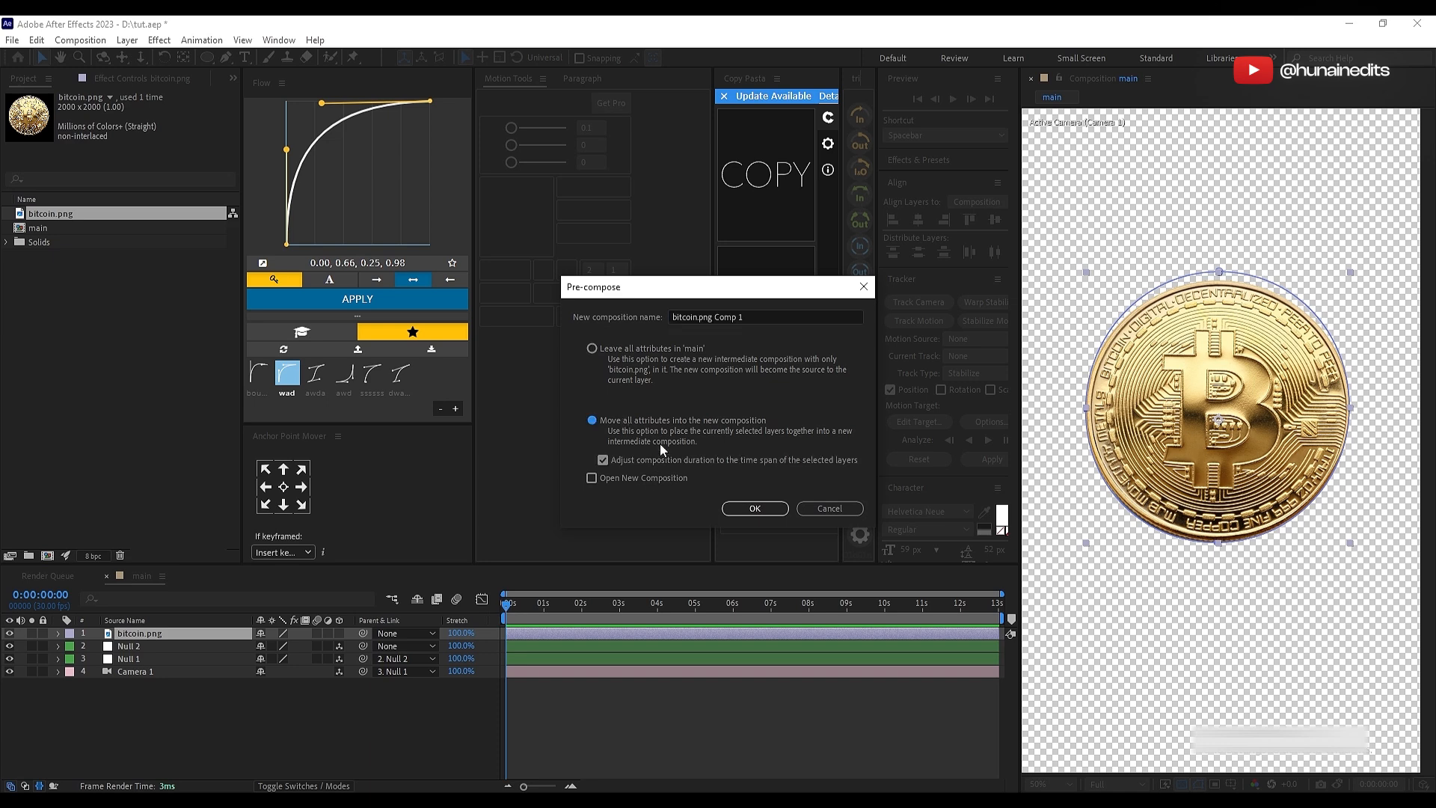
{"action": "left_click", "coordinate": [752, 508]}
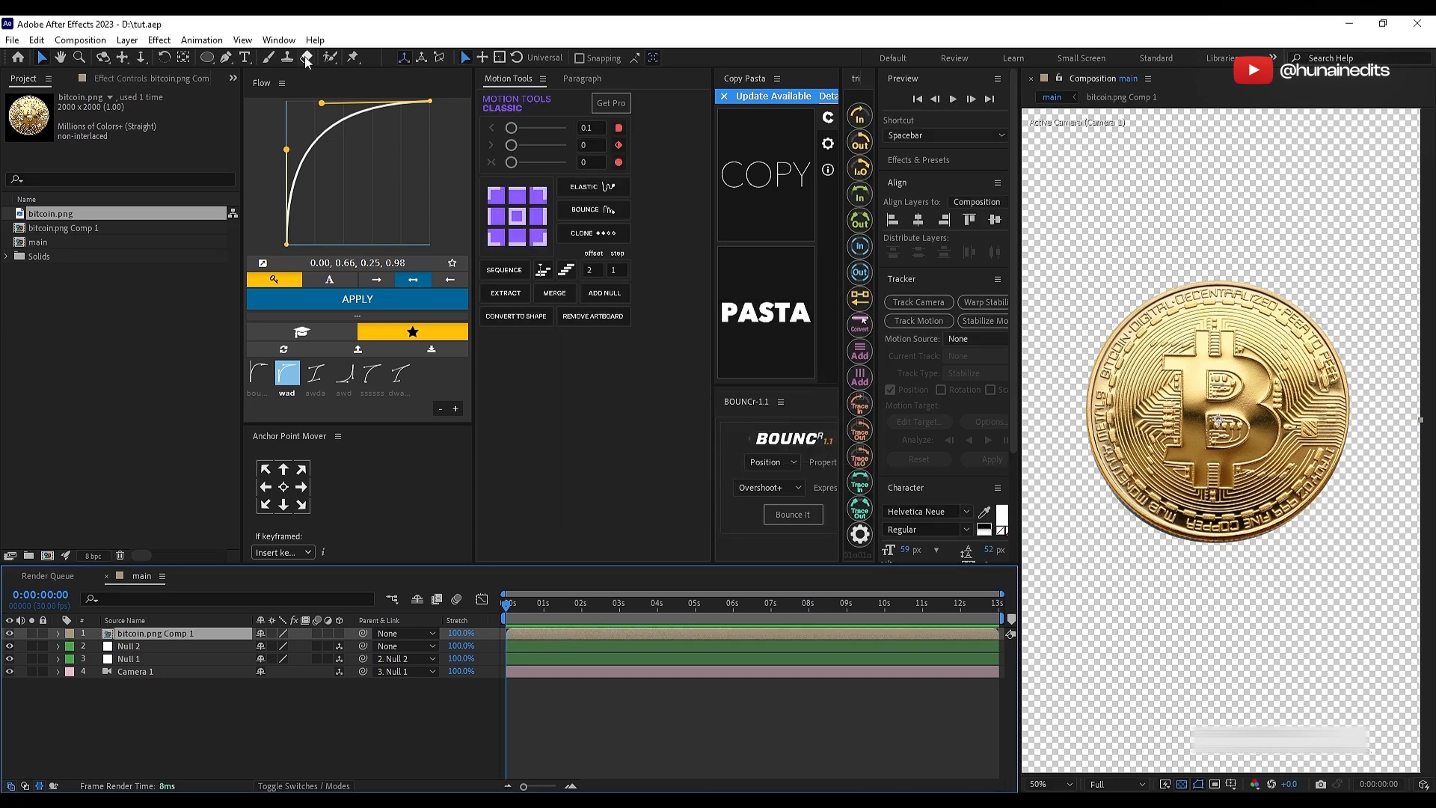
Step: Extrude the pre-composed coin with 3D Extruder Free at depth 15 and test its Y rotation with the controller null
{"action": "left_click", "coordinate": [278, 40]}
{"action": "left_click", "coordinate": [392, 730]}
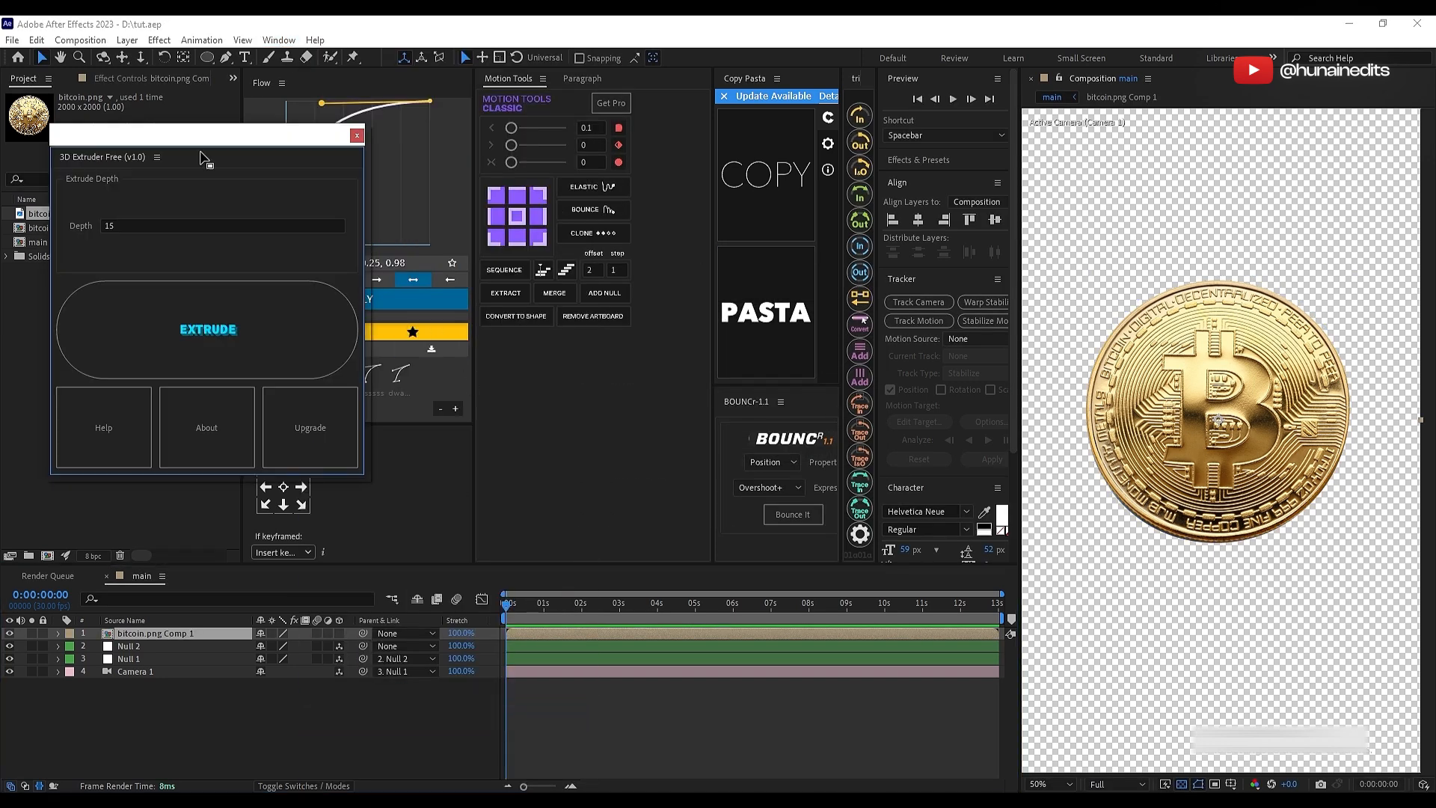
{"action": "left_click_drag", "start_coordinate": [200, 158], "coordinate": [651, 190]}
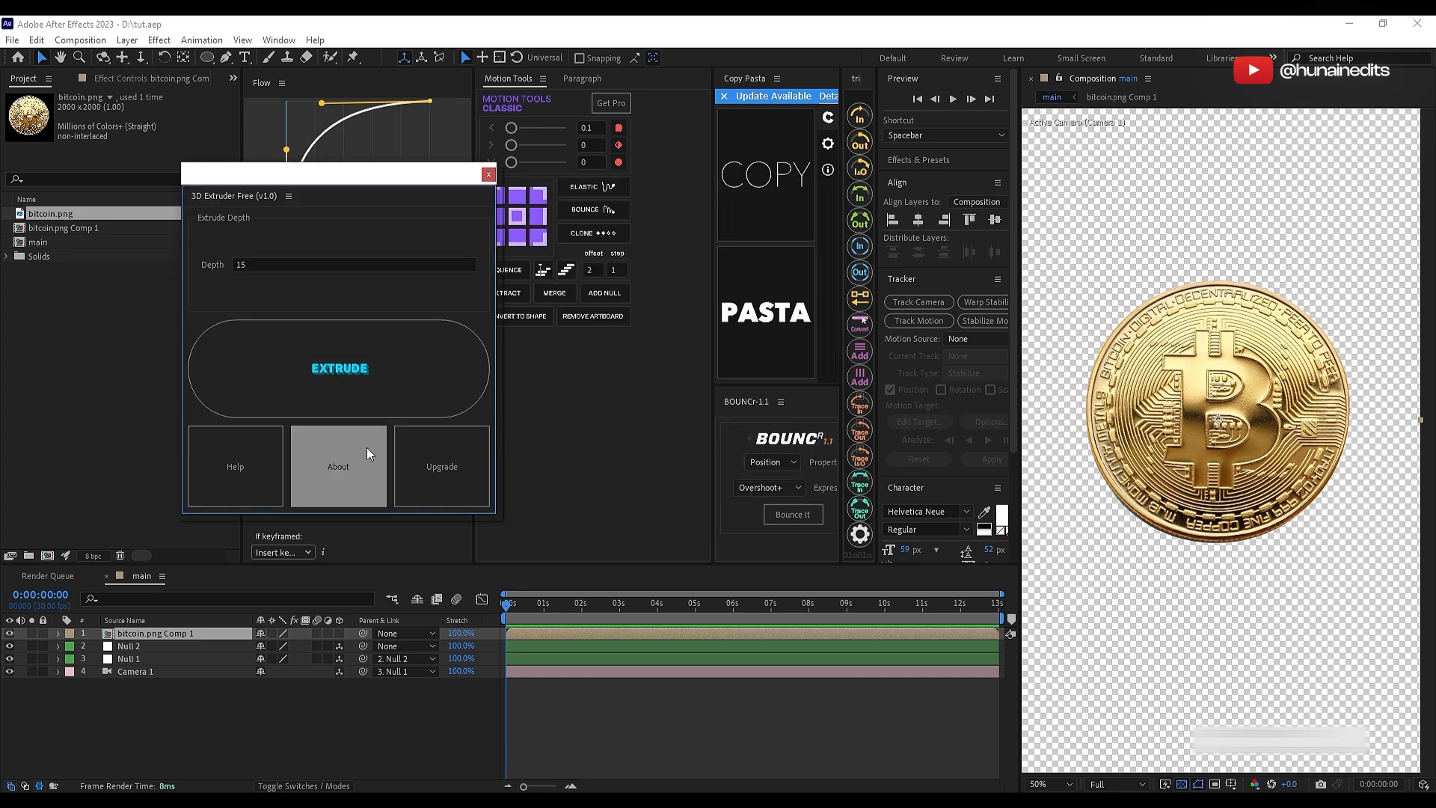
{"action": "left_click", "coordinate": [323, 368]}
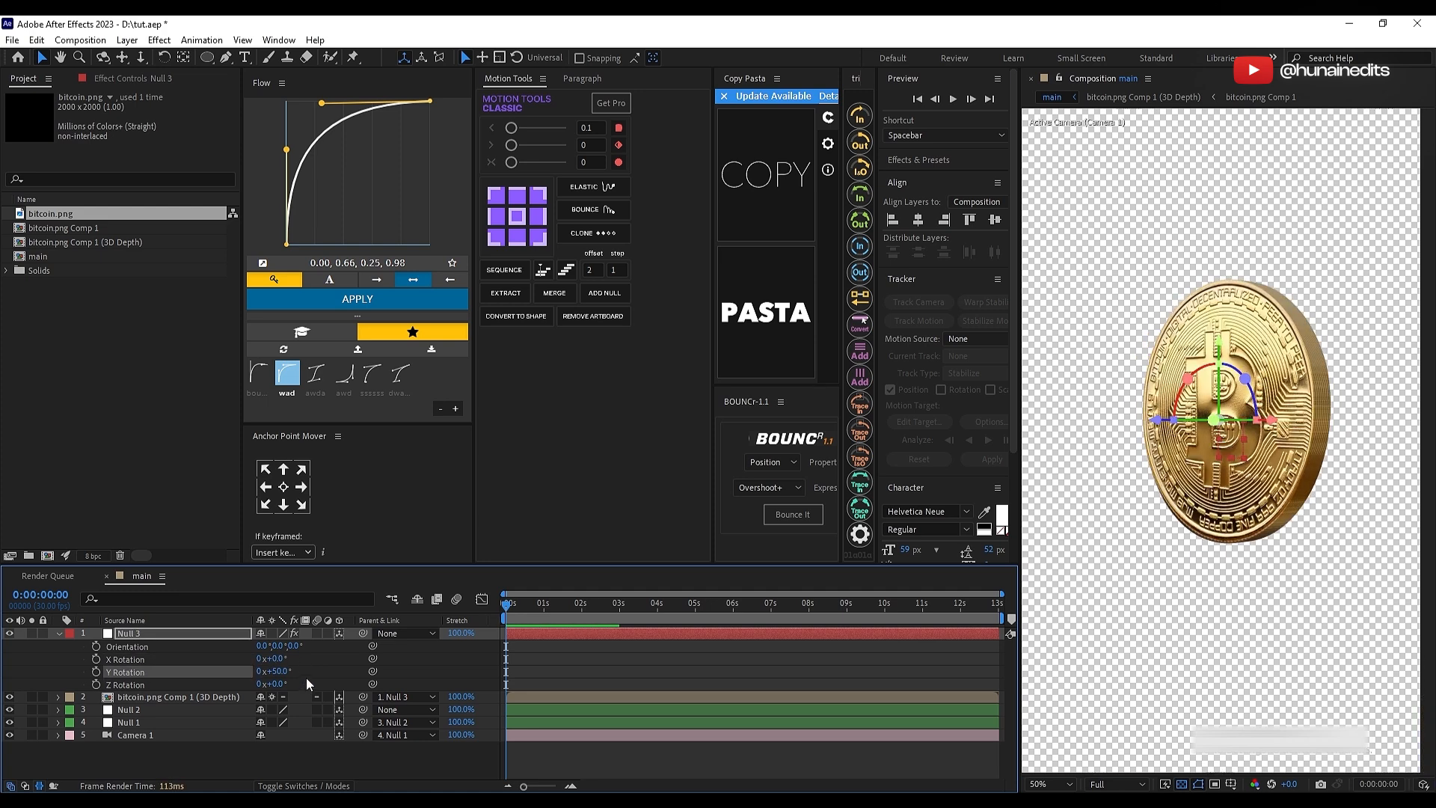
{"action": "key", "text": "ctrl+z"}
{"action": "left_click_drag", "start_coordinate": [269, 672], "coordinate": [296, 674]}
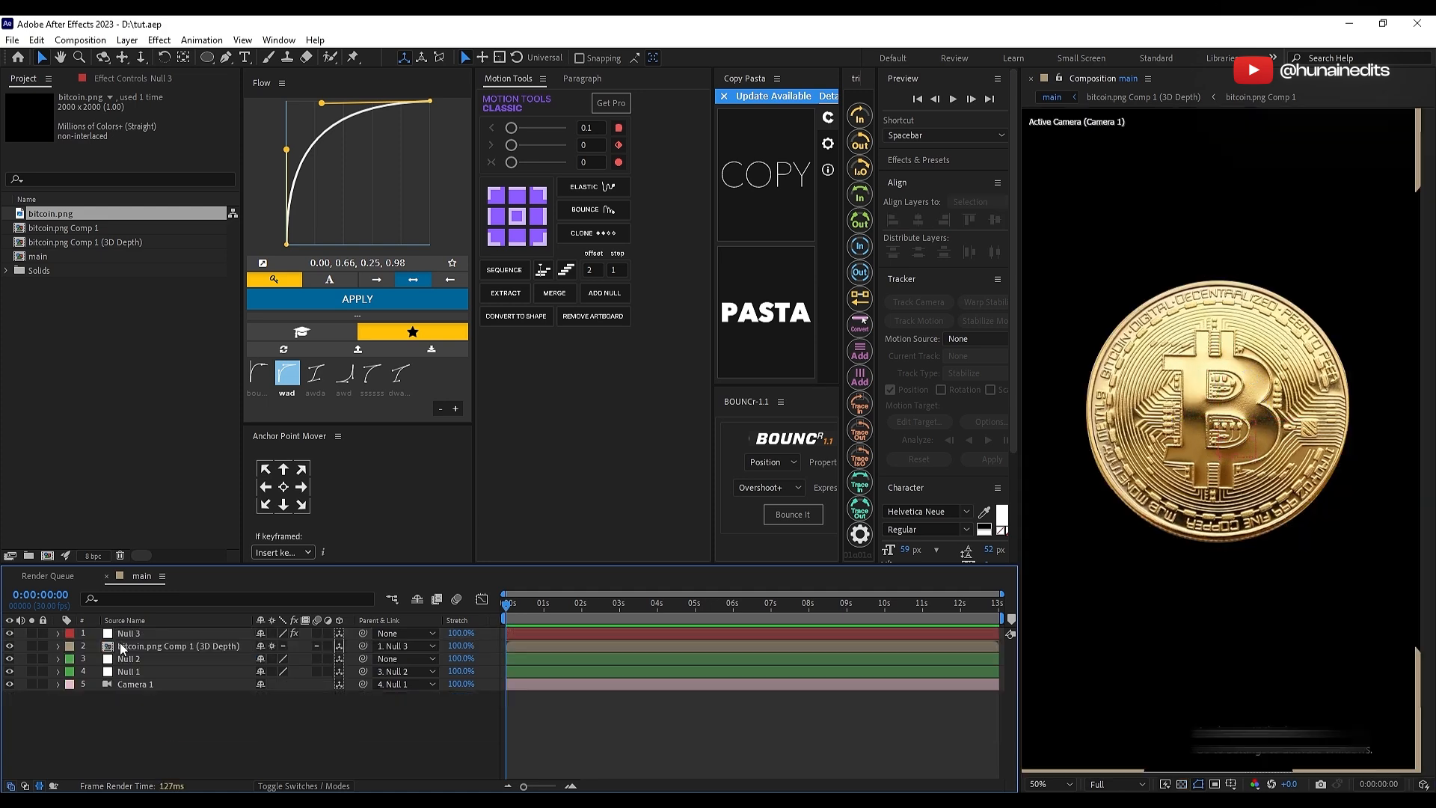
Step: Hide Null 3 and the extruded bitcoin layer in the main composition
{"action": "left_click", "coordinate": [133, 634]}
{"action": "left_click", "coordinate": [142, 646], "text": "shift"}
{"action": "left_click", "coordinate": [10, 634]}
Step: Create an adjustment layer and apply the Grid effect to it
{"action": "right_click", "coordinate": [282, 730]}
{"action": "mouse_move", "coordinate": [421, 551]}
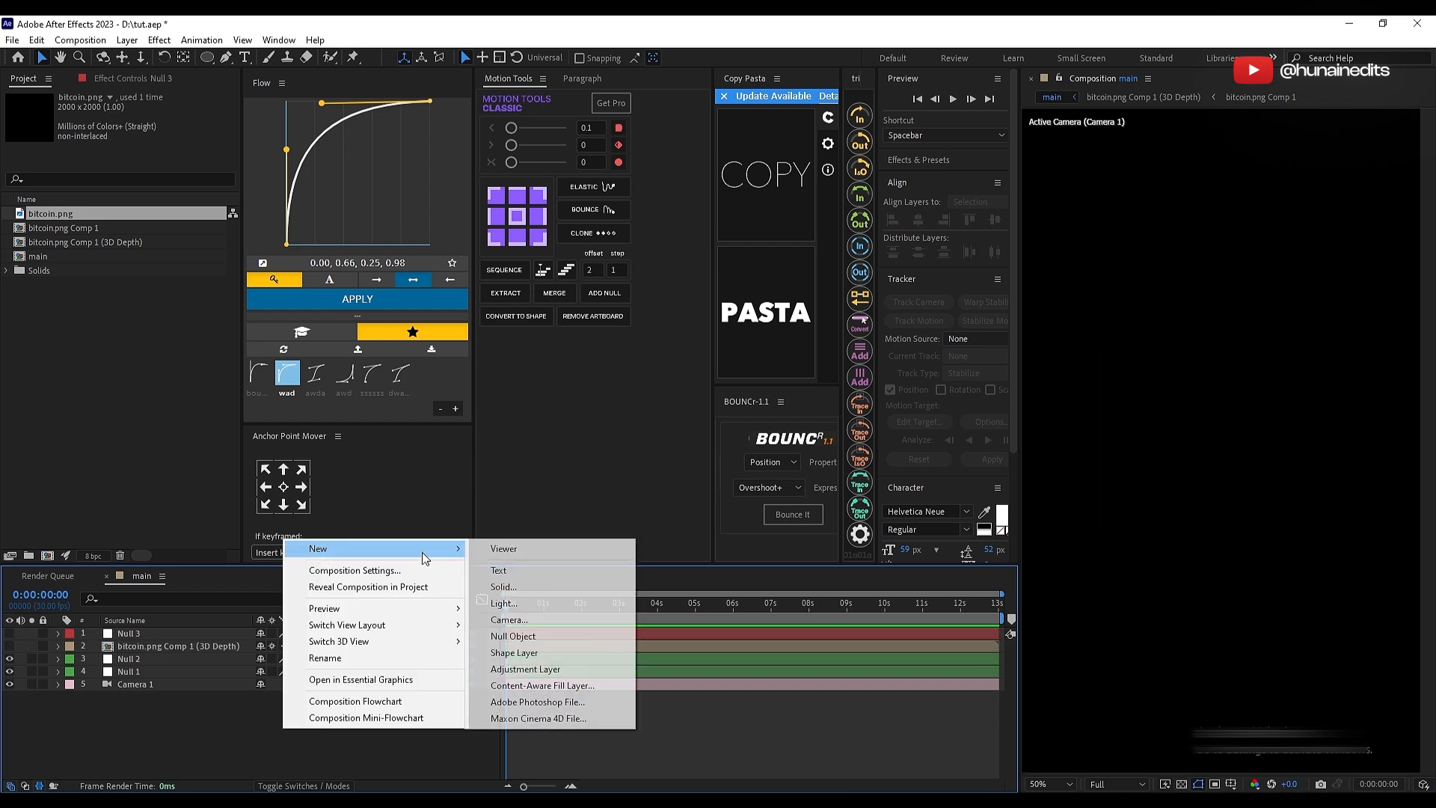
{"action": "left_click", "coordinate": [533, 669]}
{"action": "key", "text": "ctrl+space"}
{"action": "type", "text": "gr"}
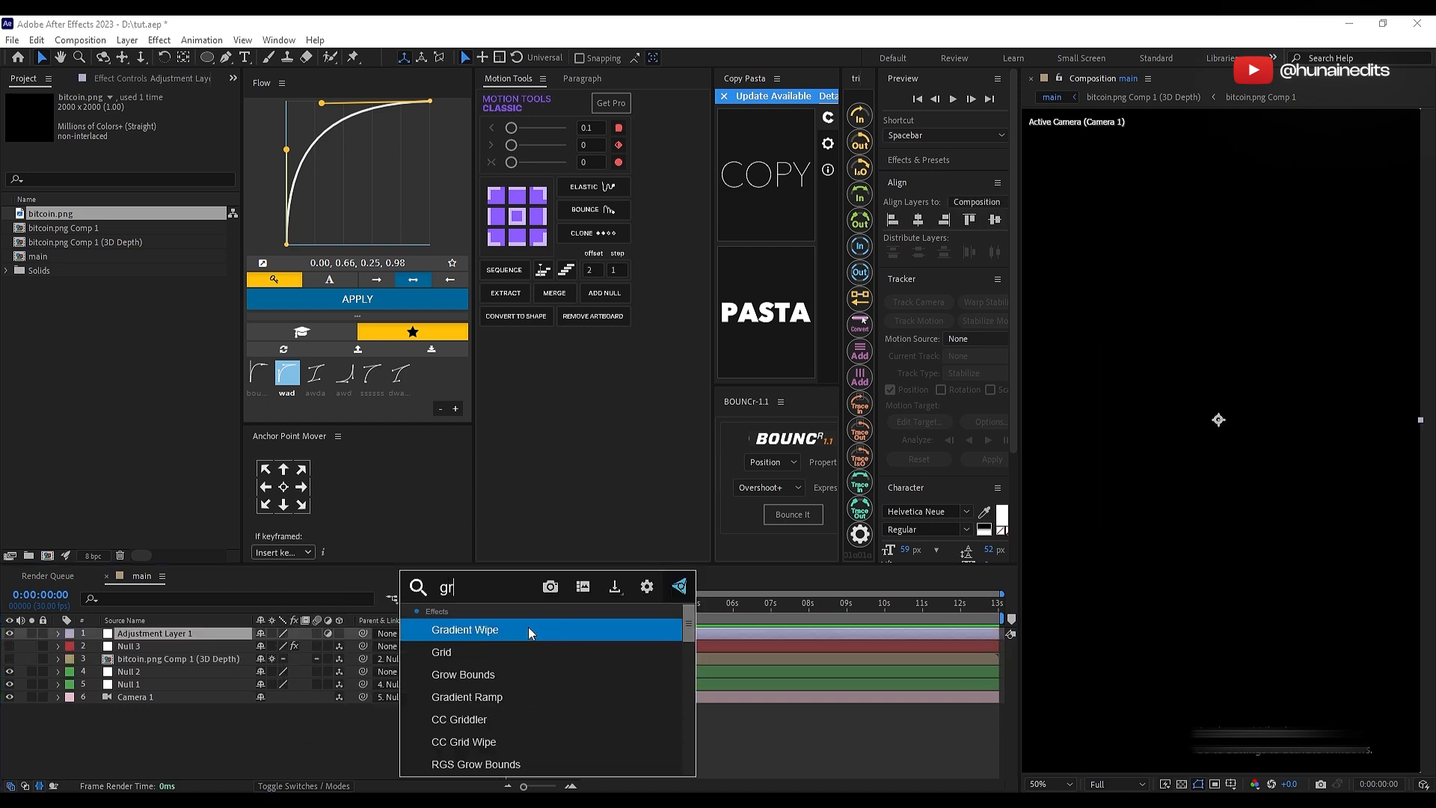
{"action": "left_click", "coordinate": [494, 652]}
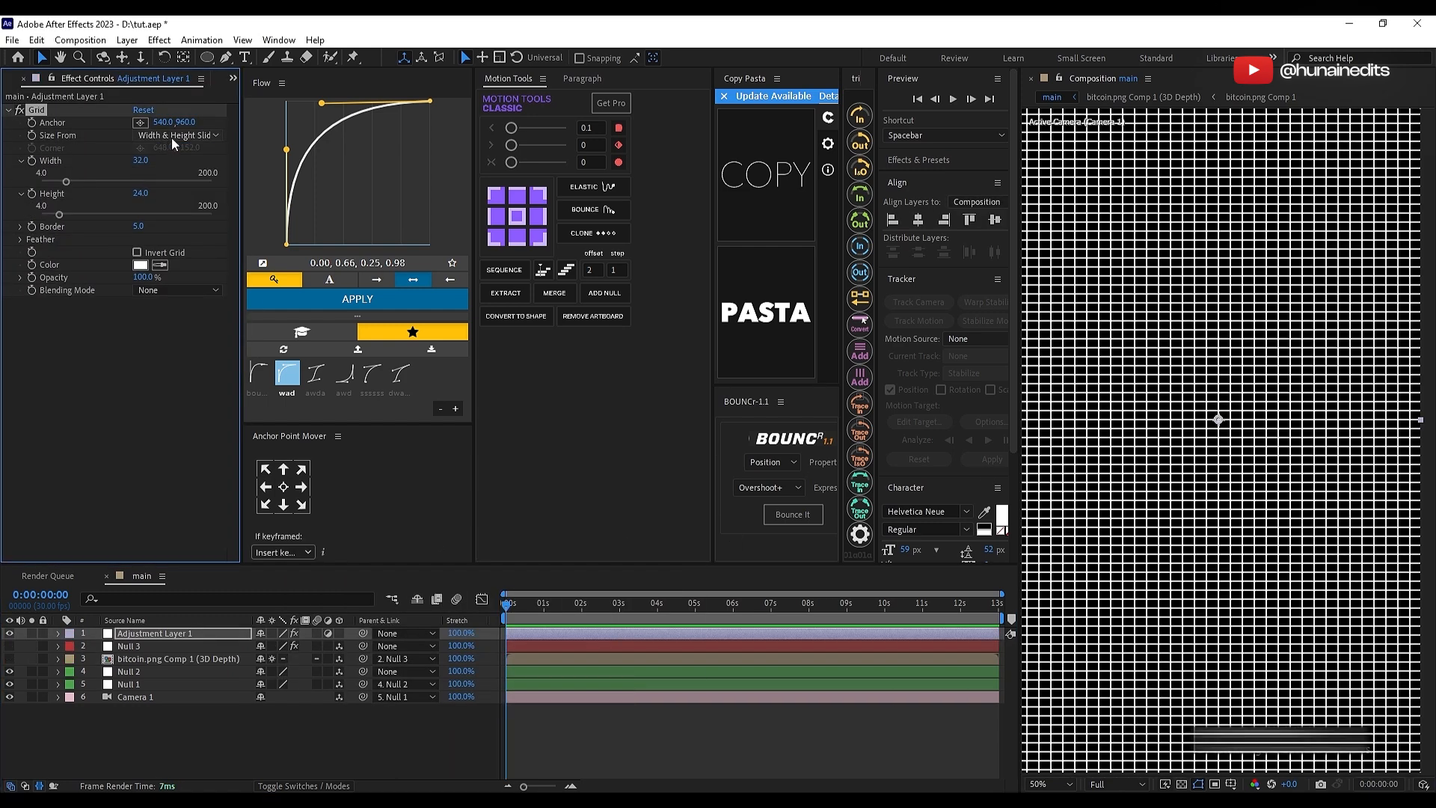
Step: Size the Grid effect from the Width Slider and set its width to 86
{"action": "left_click", "coordinate": [172, 136]}
{"action": "left_click", "coordinate": [175, 166]}
{"action": "left_click_drag", "start_coordinate": [141, 161], "coordinate": [179, 158]}
{"action": "left_click", "coordinate": [247, 620]}
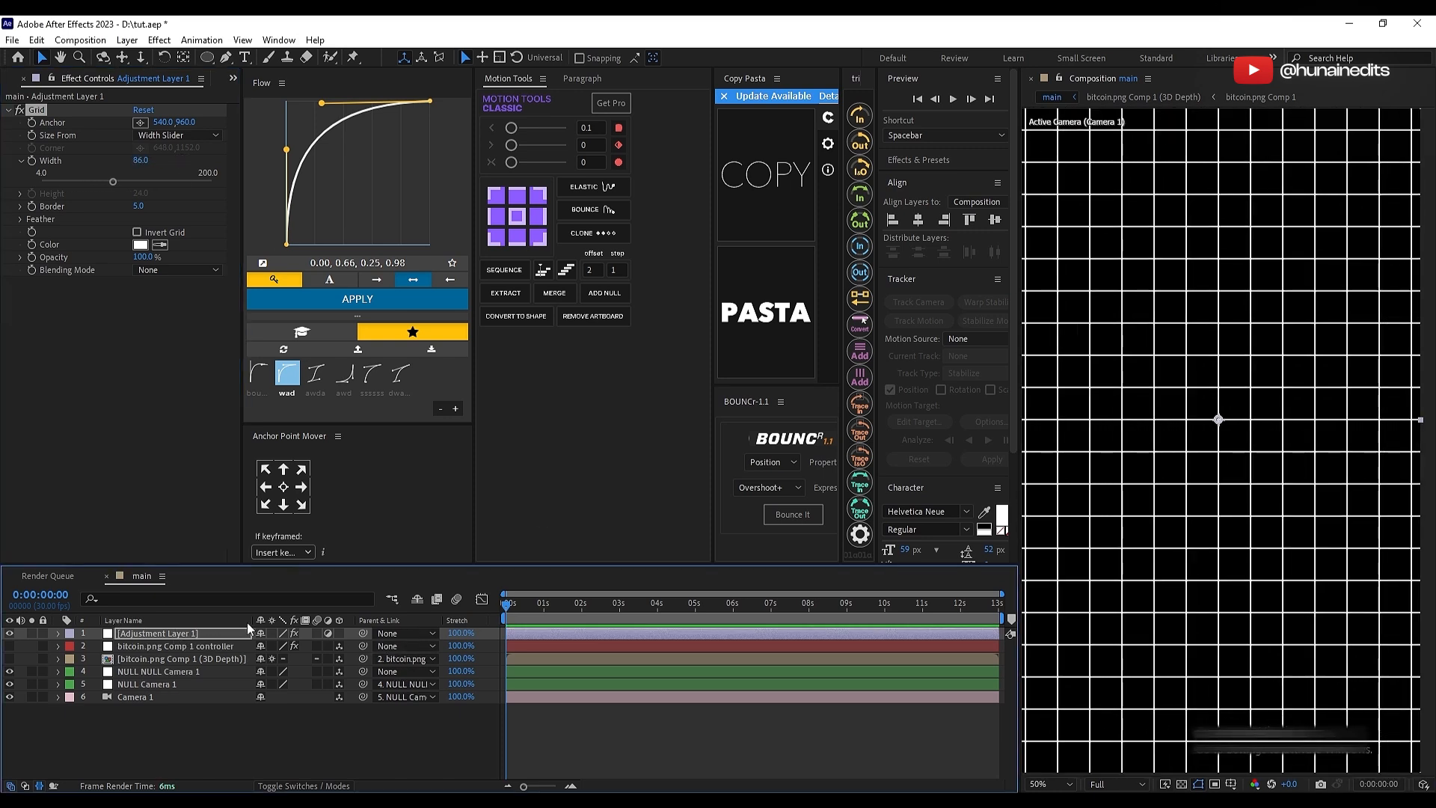
{"action": "left_click", "coordinate": [163, 619]}
Step: Mask the grid with a centered square, setting the mask feather to 175 pixels and the mask expansion to -91 pixels
{"action": "left_click", "coordinate": [206, 57]}
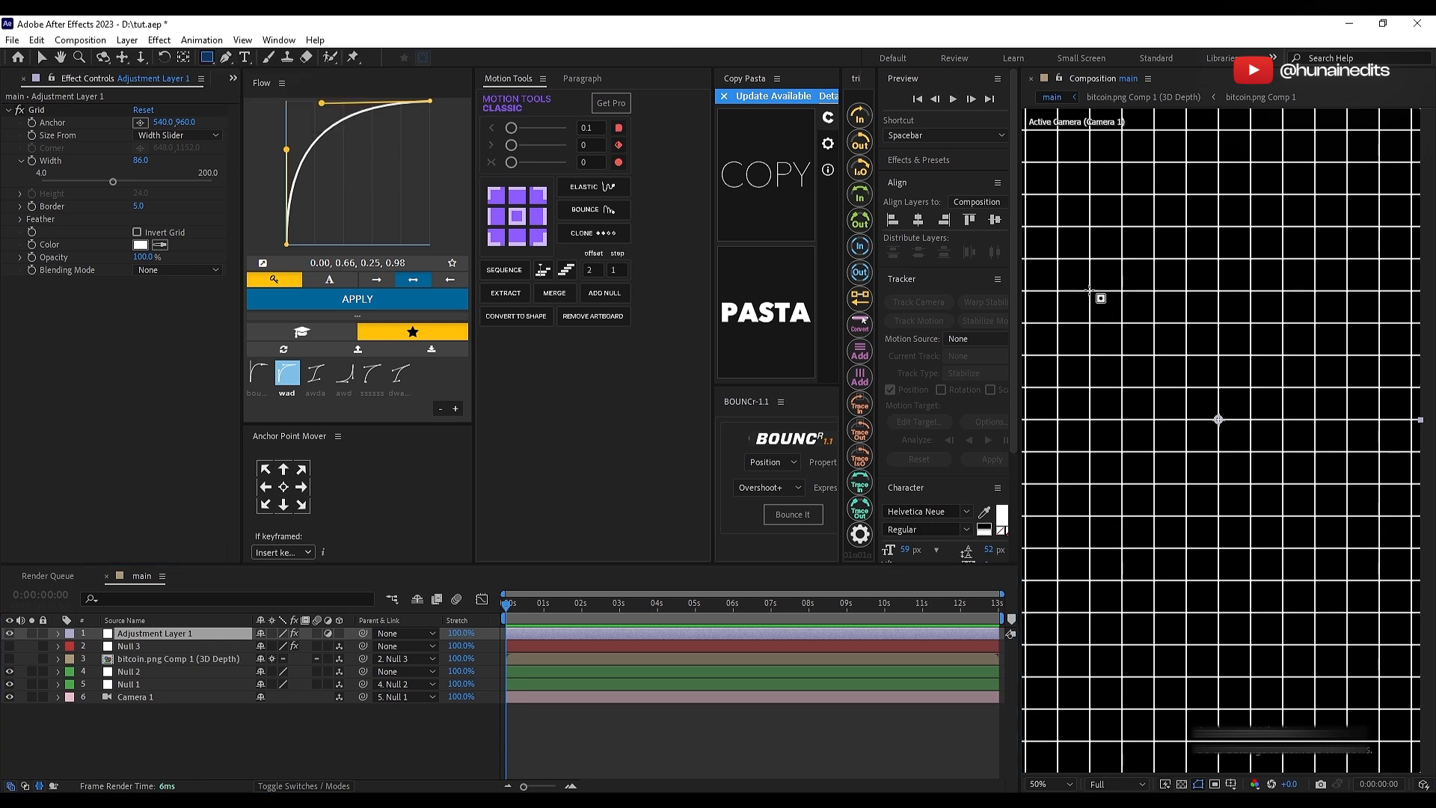
{"action": "left_click_drag", "start_coordinate": [1089, 292], "coordinate": [1348, 548]}
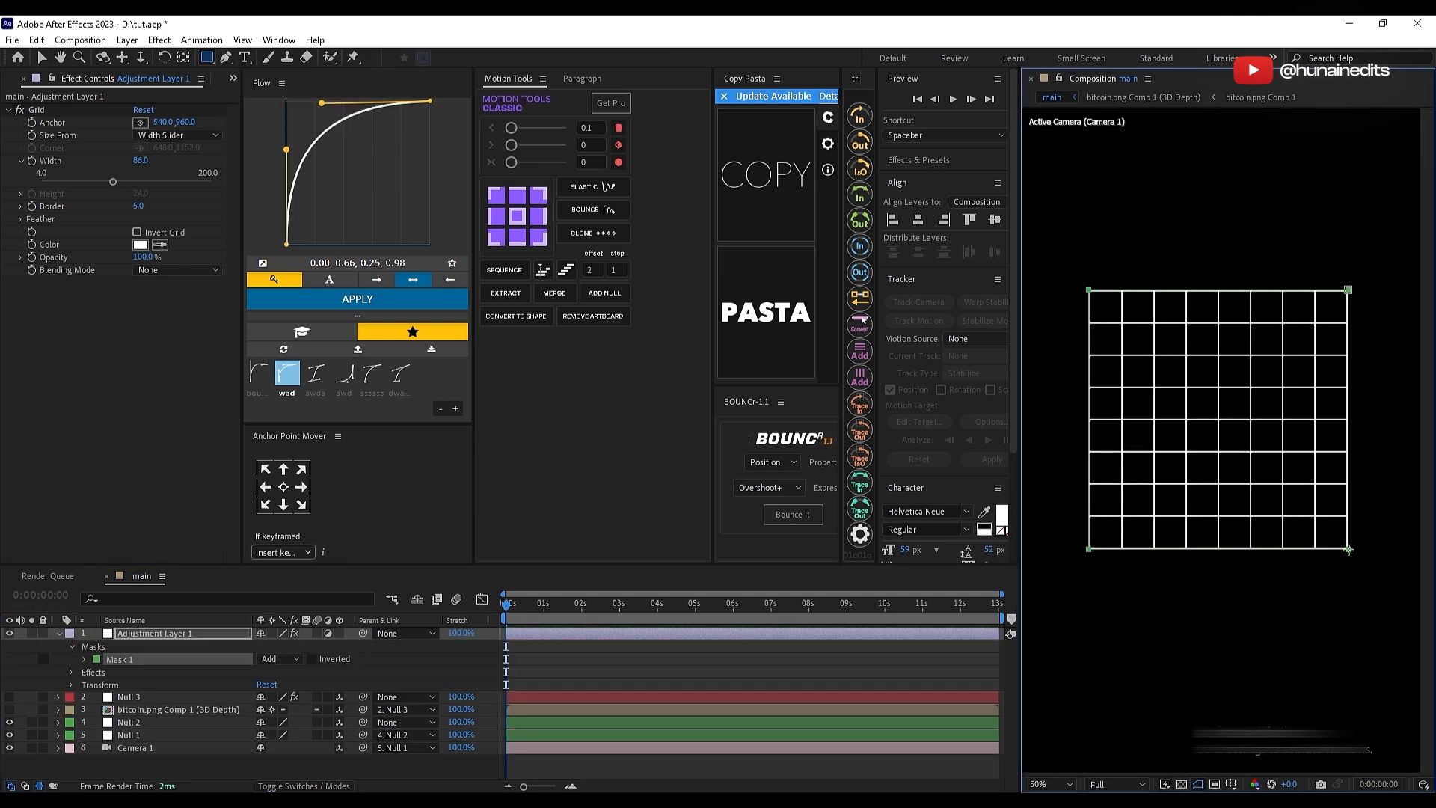
{"action": "key", "text": "m"}
{"action": "key", "text": "m"}
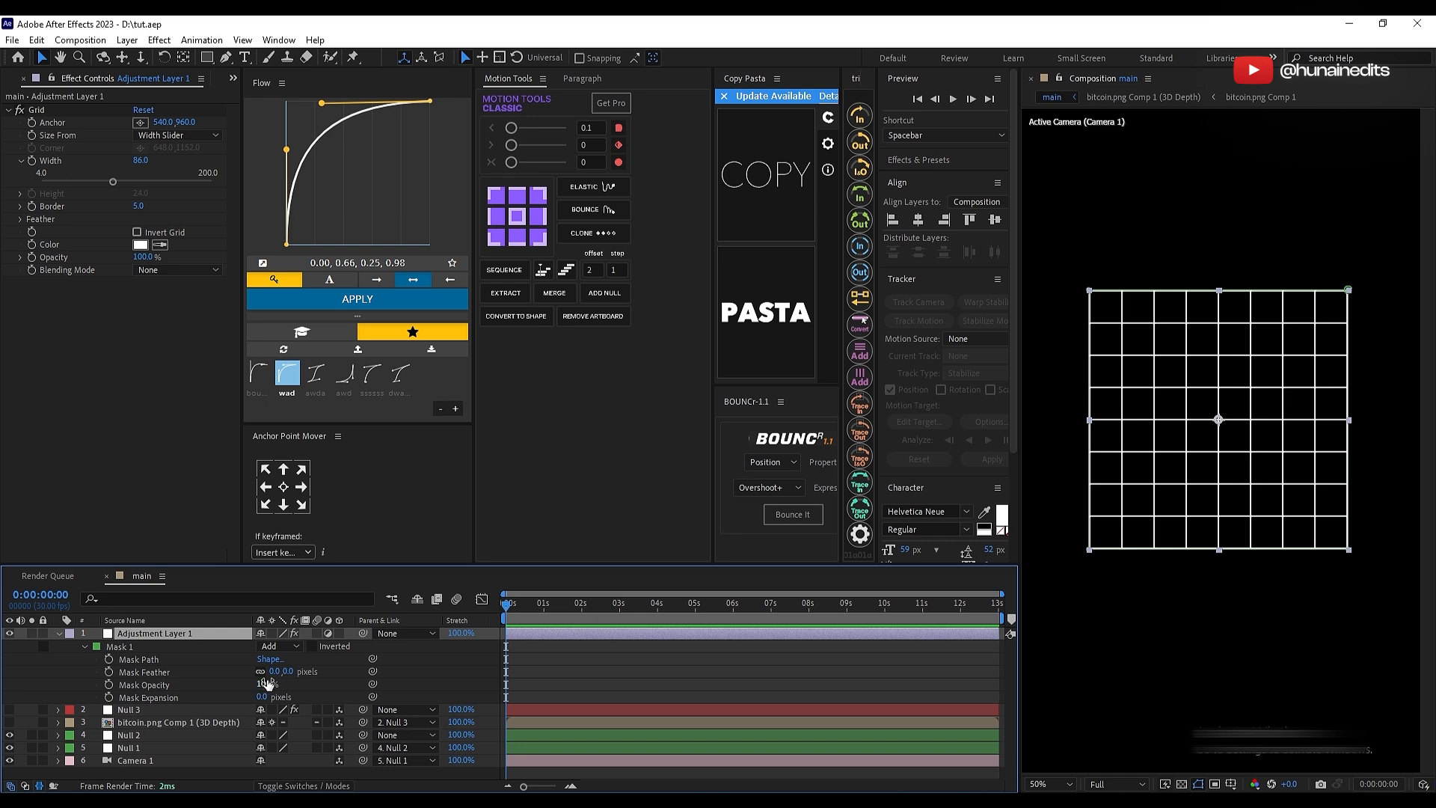
{"action": "left_click_drag", "start_coordinate": [276, 676], "coordinate": [344, 673]}
{"action": "left_click_drag", "start_coordinate": [257, 697], "coordinate": [196, 703]}
{"action": "left_click_drag", "start_coordinate": [263, 672], "coordinate": [294, 670]}
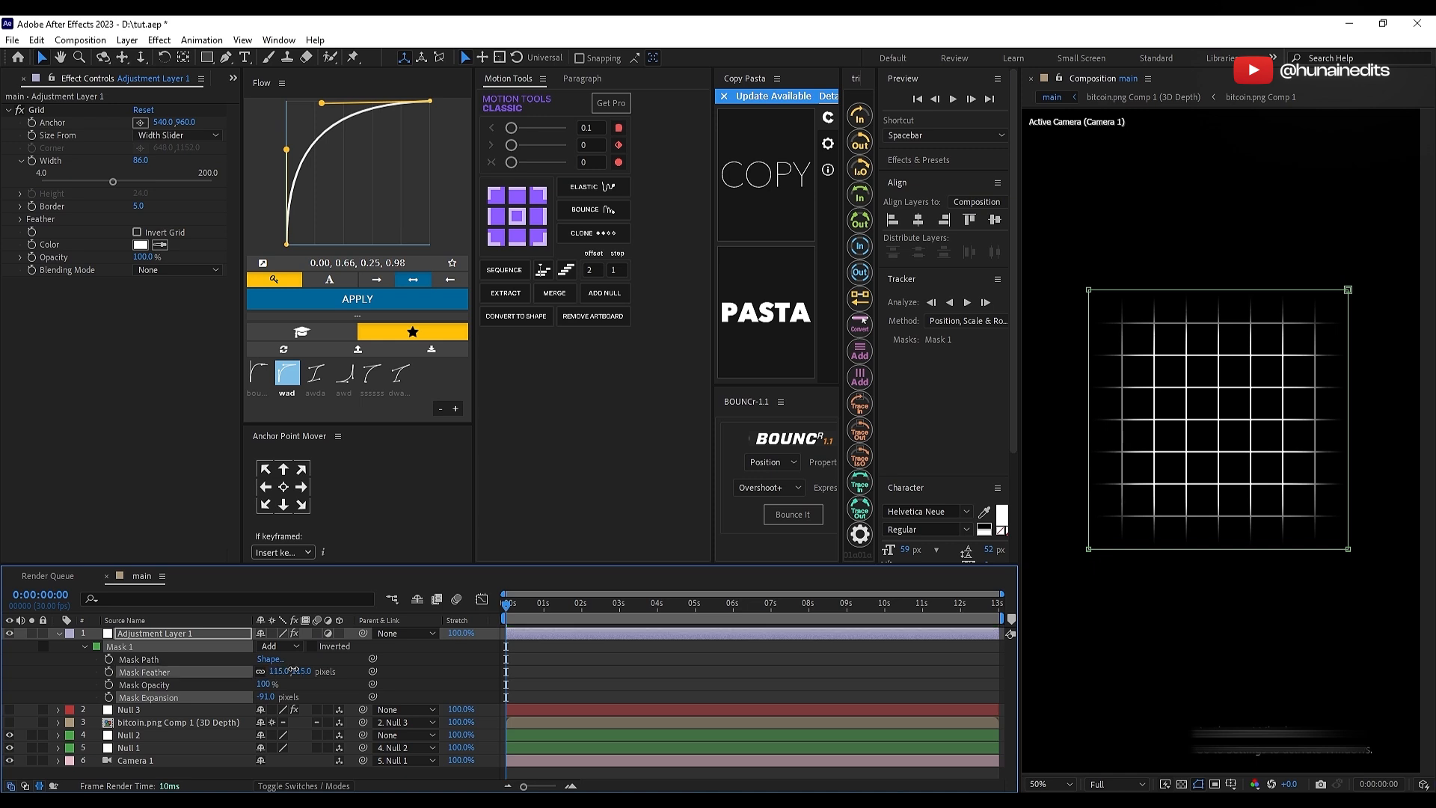
{"action": "left_click", "coordinate": [602, 657]}
{"action": "left_click", "coordinate": [595, 634]}
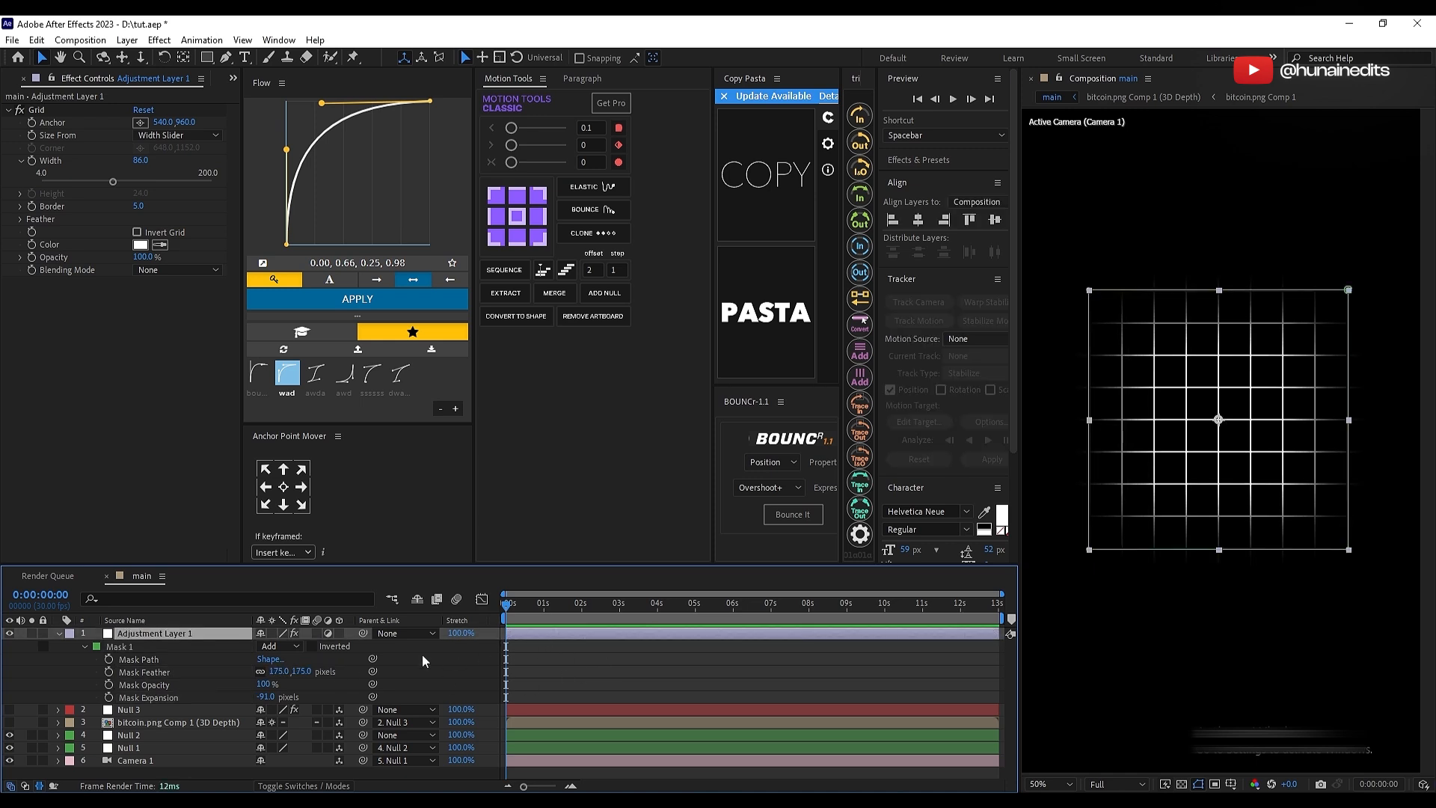
Step: Lower the opacity of the grid adjustment layer to make it faint and save the project
{"action": "key", "text": "t"}
{"action": "left_click_drag", "start_coordinate": [266, 648], "coordinate": [229, 654]}
{"action": "left_click", "coordinate": [614, 726]}
{"action": "key", "text": "s"}
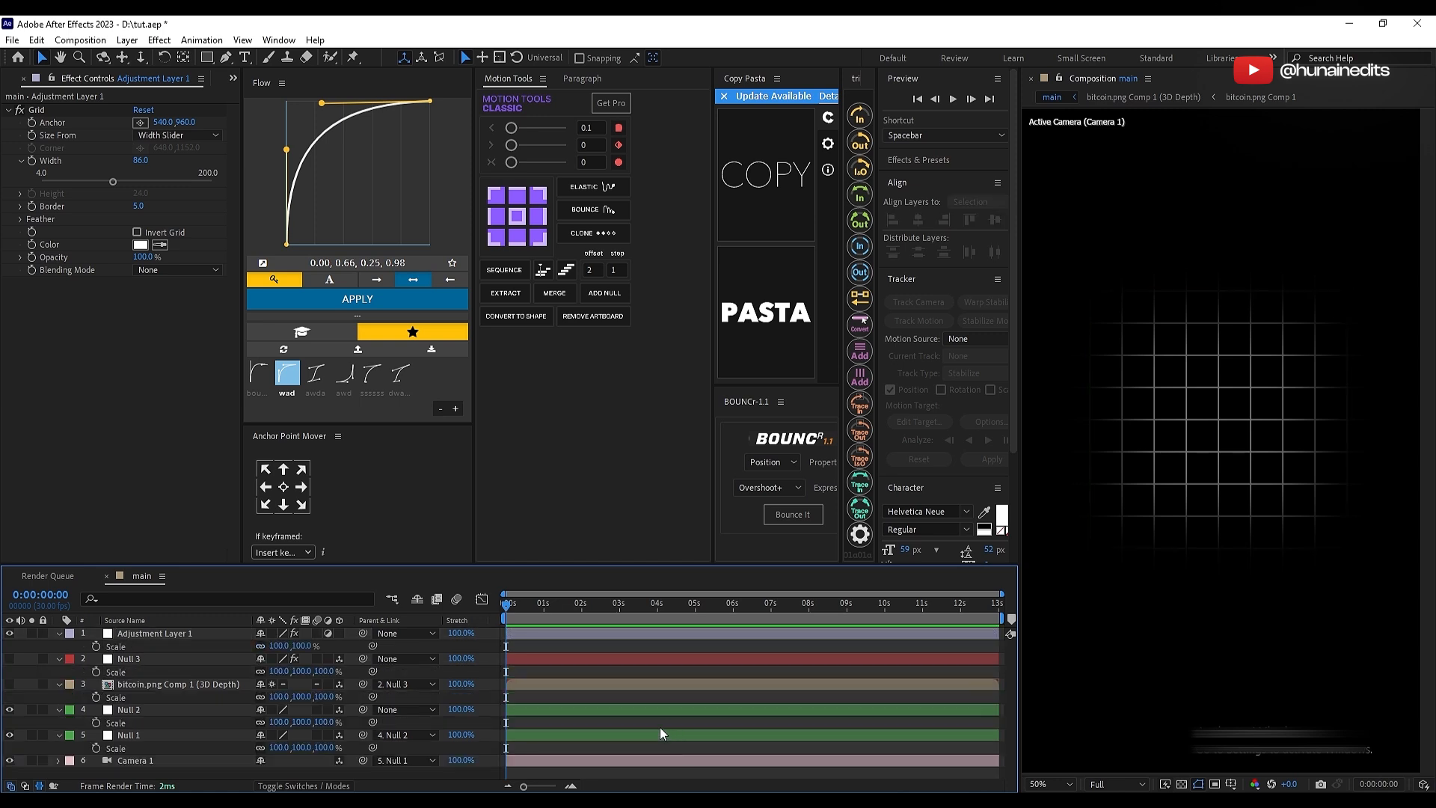
{"action": "key", "text": "s"}
{"action": "key", "text": "ctrl+s"}
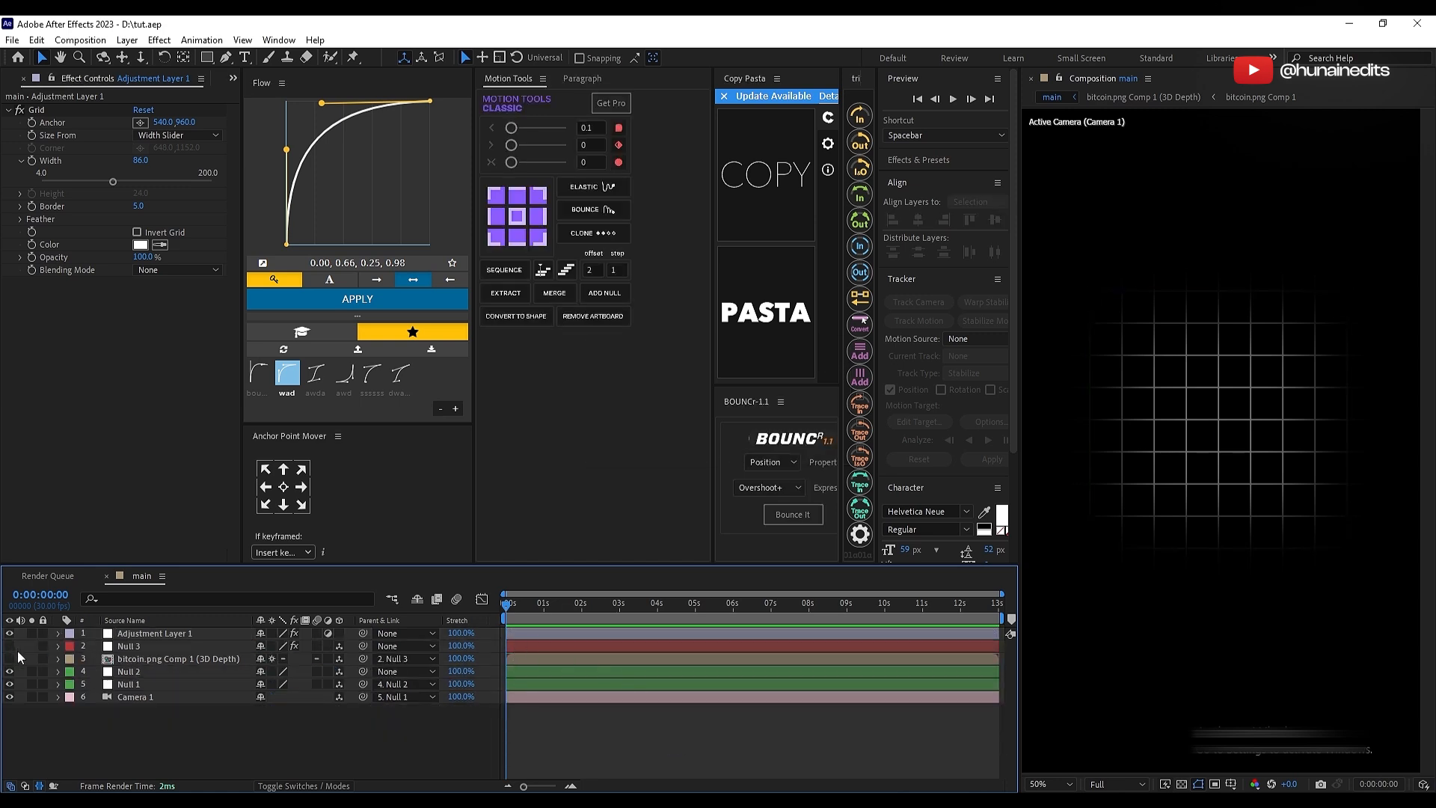
Step: Show Null 3 and the extruded bitcoin layer again and move the grid adjustment layer below them
{"action": "left_click_drag", "start_coordinate": [10, 647], "coordinate": [9, 659]}
{"action": "left_click_drag", "start_coordinate": [141, 633], "coordinate": [98, 690]}
{"action": "left_click", "coordinate": [579, 720]}
Step: Set starting keyframes at 0:00:00:00 for Null 3's X, Y and Z rotation and its position
{"action": "left_click", "coordinate": [96, 634]}
{"action": "key", "text": "r"}
{"action": "left_click", "coordinate": [157, 634]}
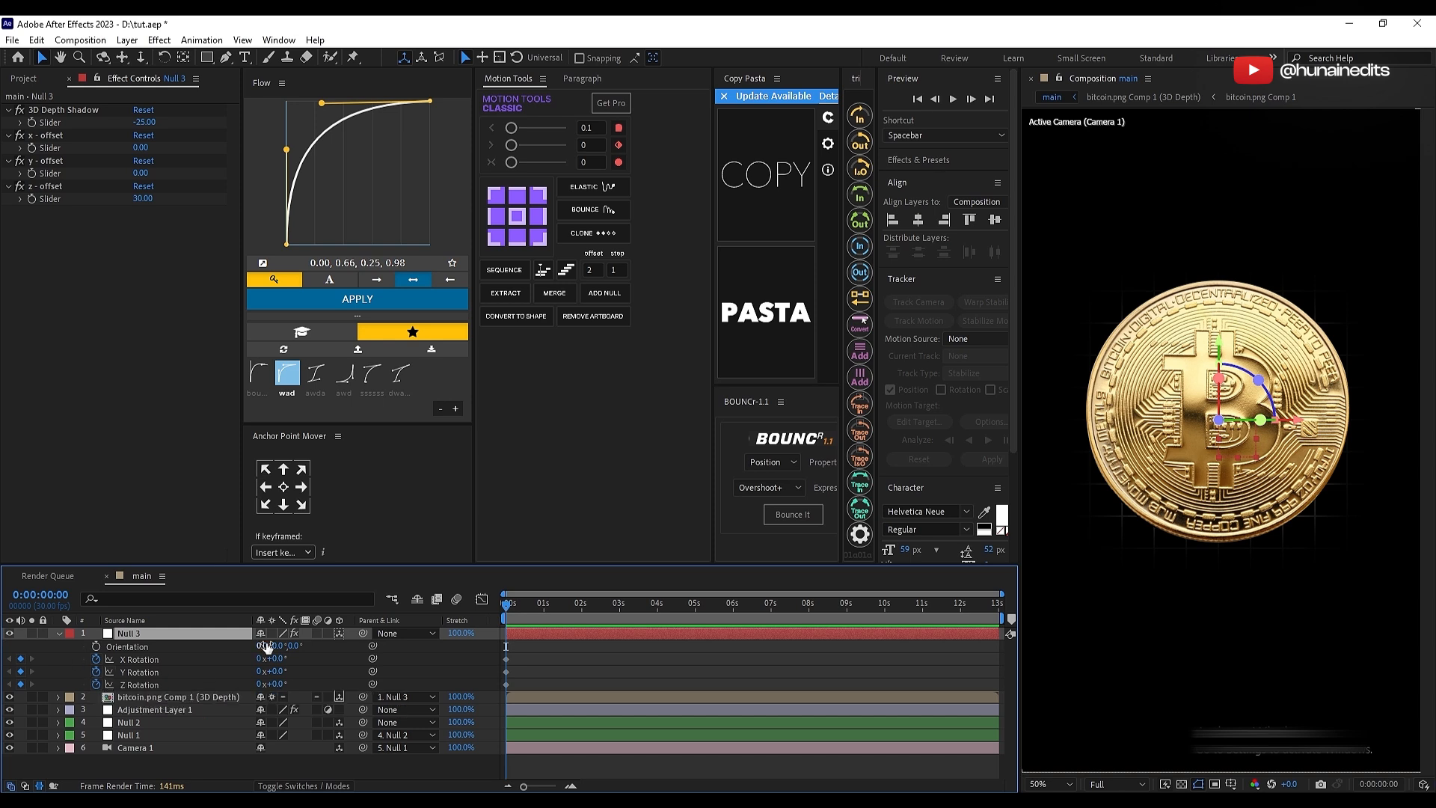
{"action": "key", "text": "p"}
{"action": "left_click", "coordinate": [93, 646]}
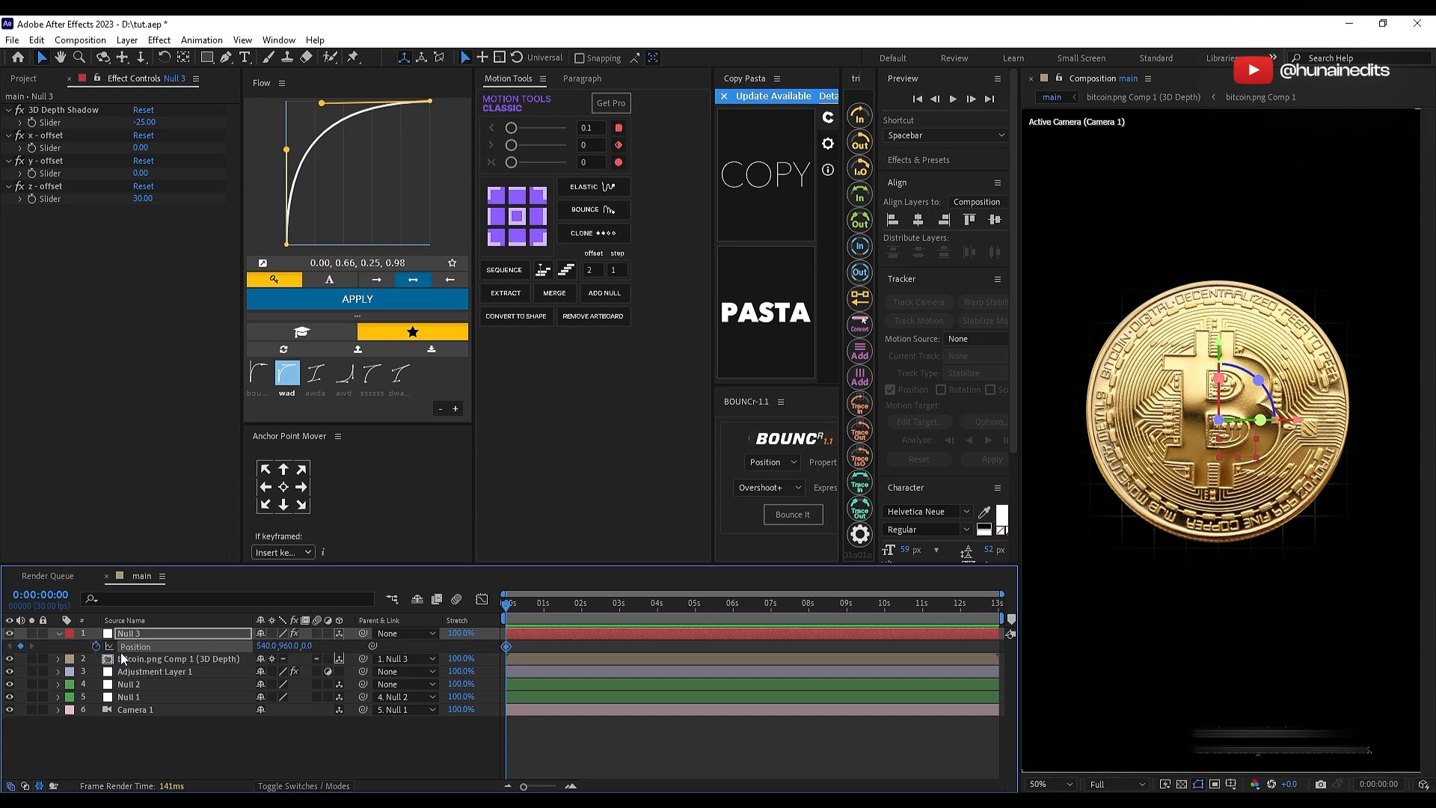
{"action": "key", "text": "u"}
{"action": "left_click", "coordinate": [590, 661]}
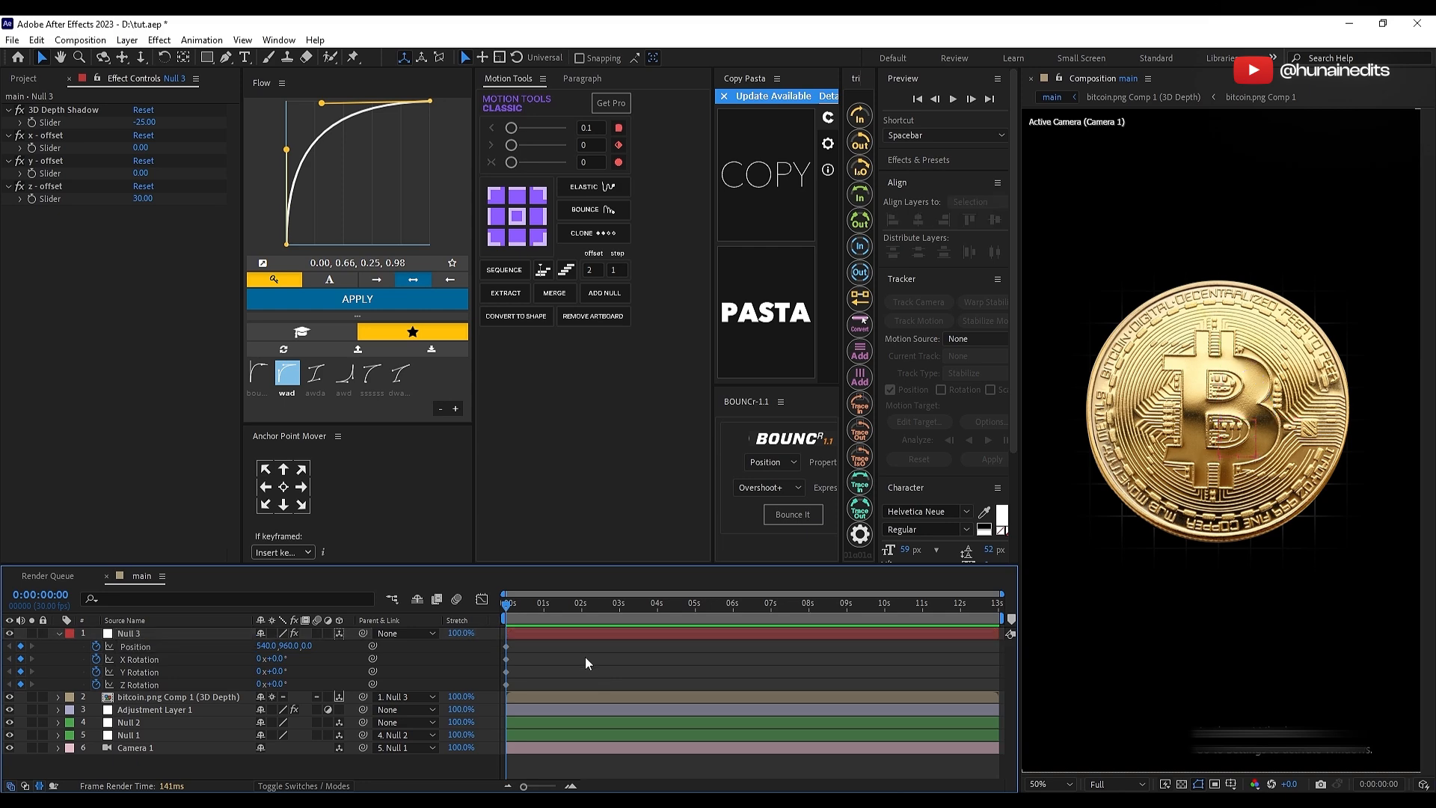
Step: Set the duration of the main composition to 0:00:02:01
{"action": "left_click", "coordinate": [80, 40]}
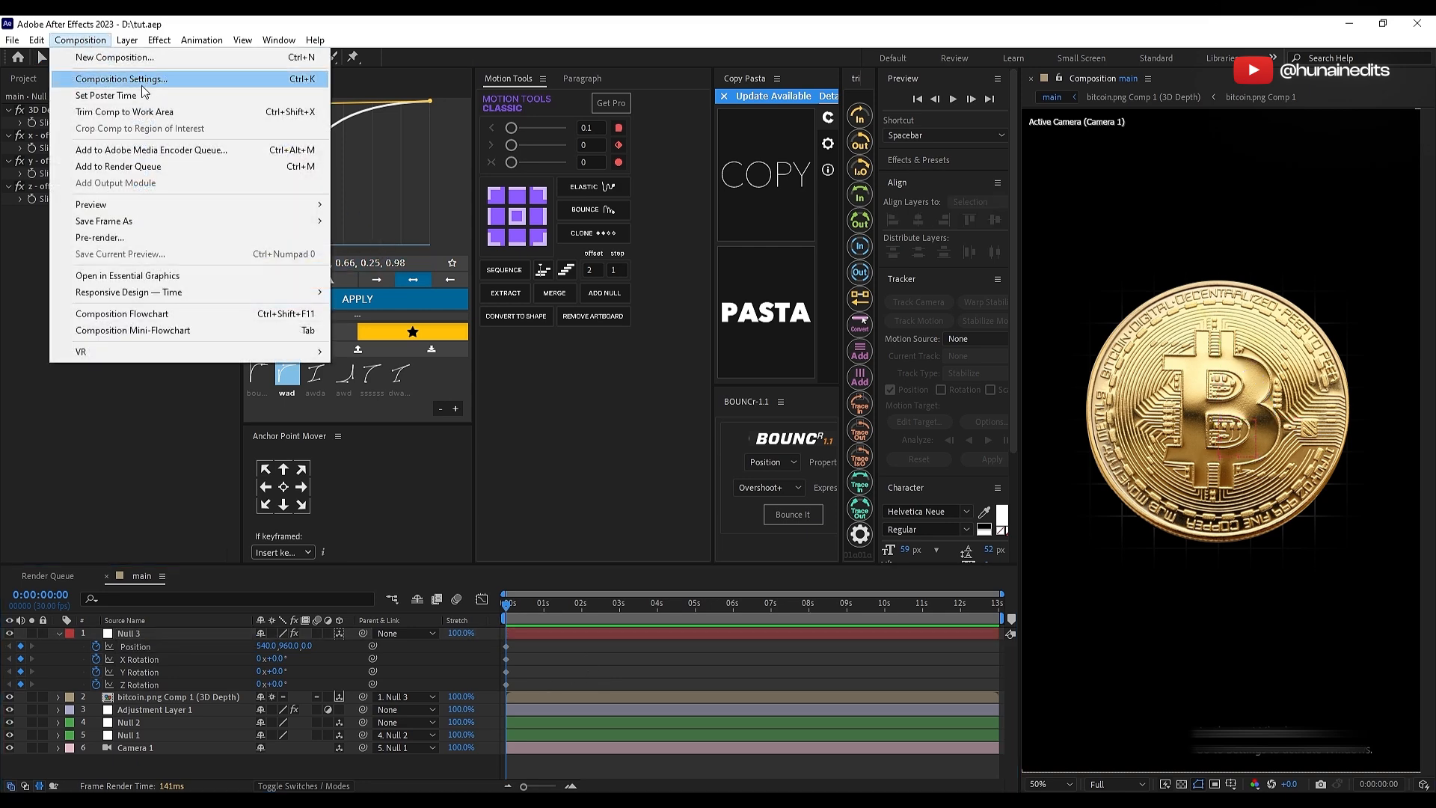
{"action": "left_click", "coordinate": [142, 84]}
{"action": "left_click", "coordinate": [228, 450]}
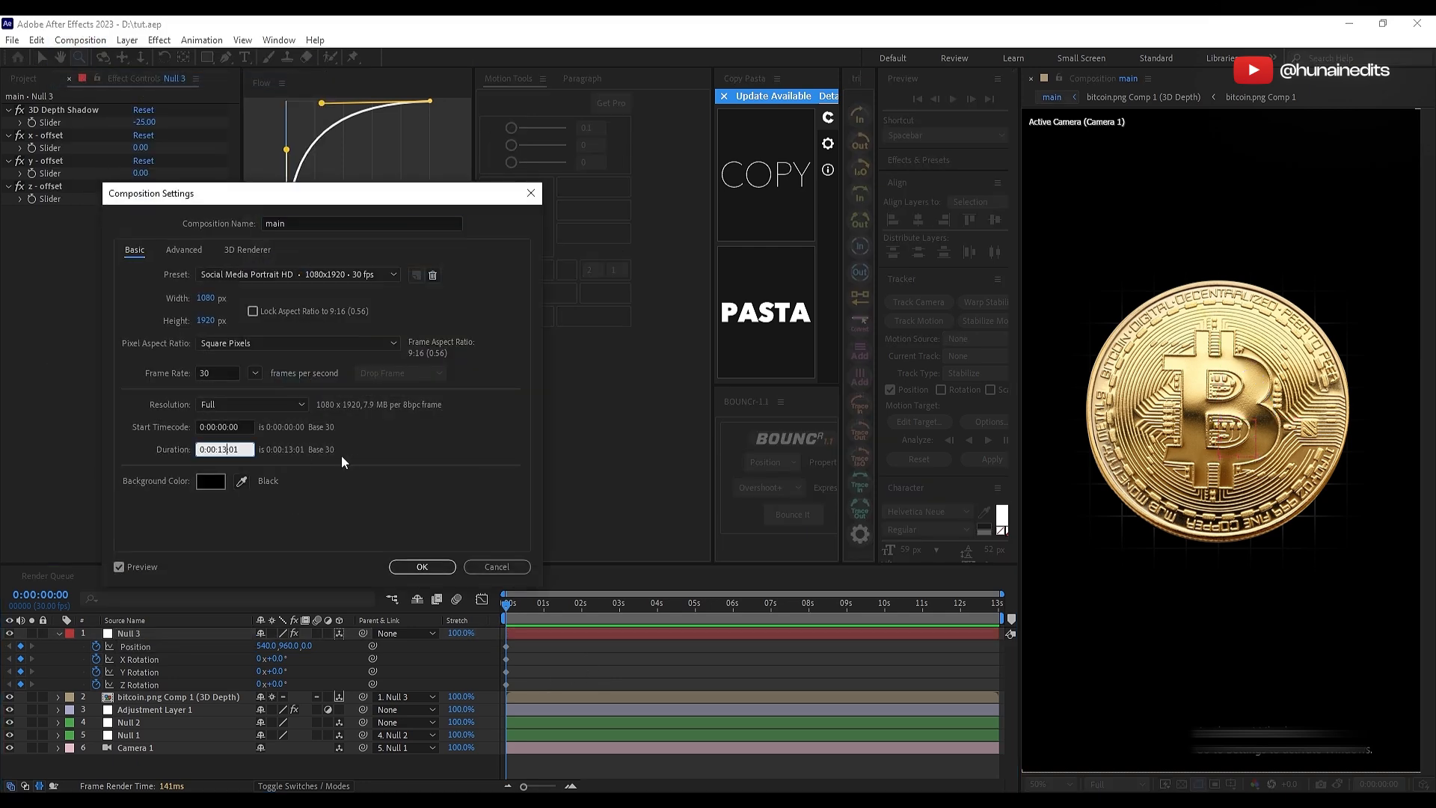
{"action": "key", "text": "BackSpace"}
{"action": "key", "text": "BackSpace"}
{"action": "type", "text": "2"}
{"action": "left_click", "coordinate": [356, 455]}
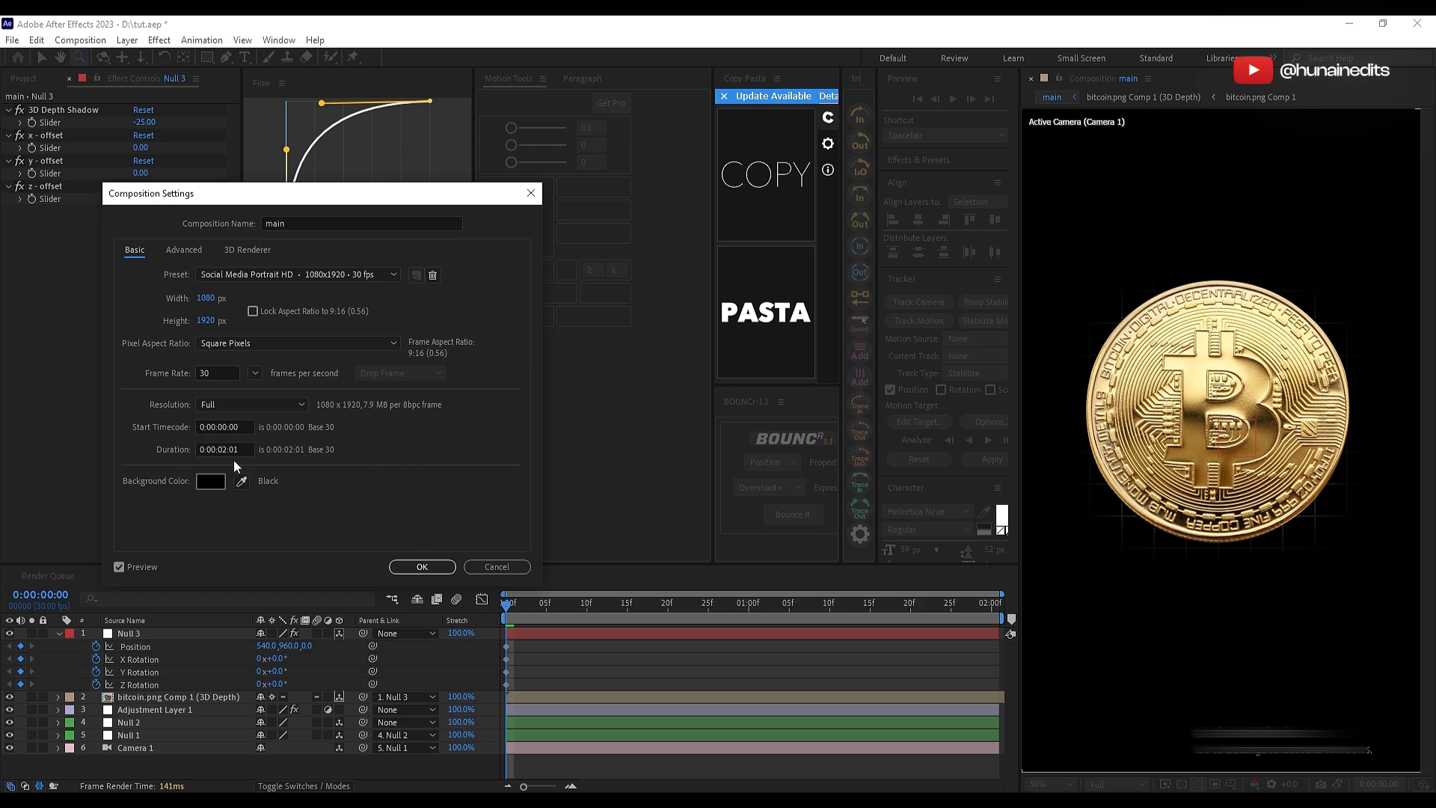
{"action": "left_click", "coordinate": [438, 569]}
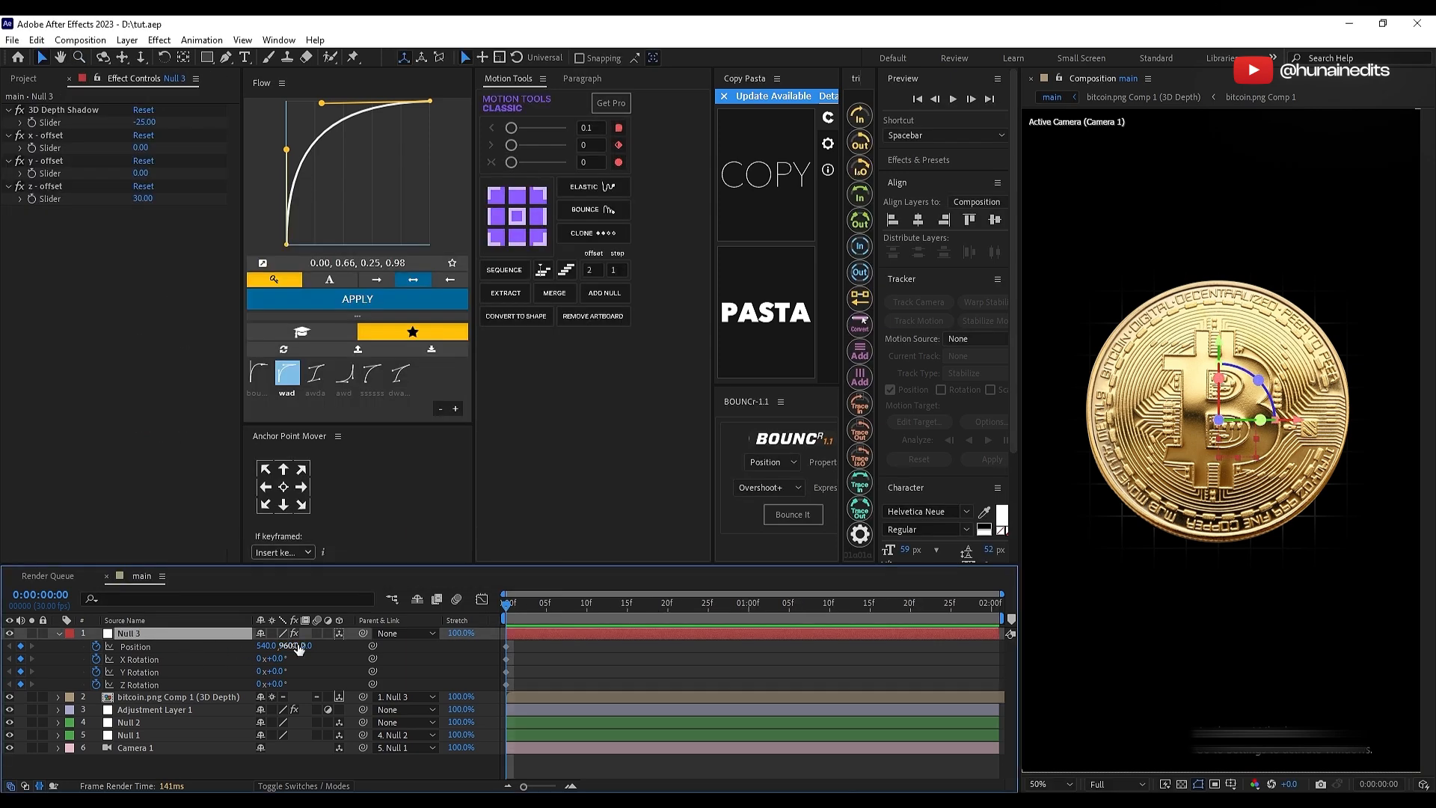
Step: Set Null 3 to position 540, 1016, 139, X rotation -19° and Y rotation 12°, and move its keyframes to 0:00:01:01
{"action": "left_click_drag", "start_coordinate": [299, 650], "coordinate": [259, 660]}
{"action": "left_click_drag", "start_coordinate": [530, 640], "coordinate": [501, 688]}
{"action": "left_click_drag", "start_coordinate": [506, 684], "coordinate": [666, 685]}
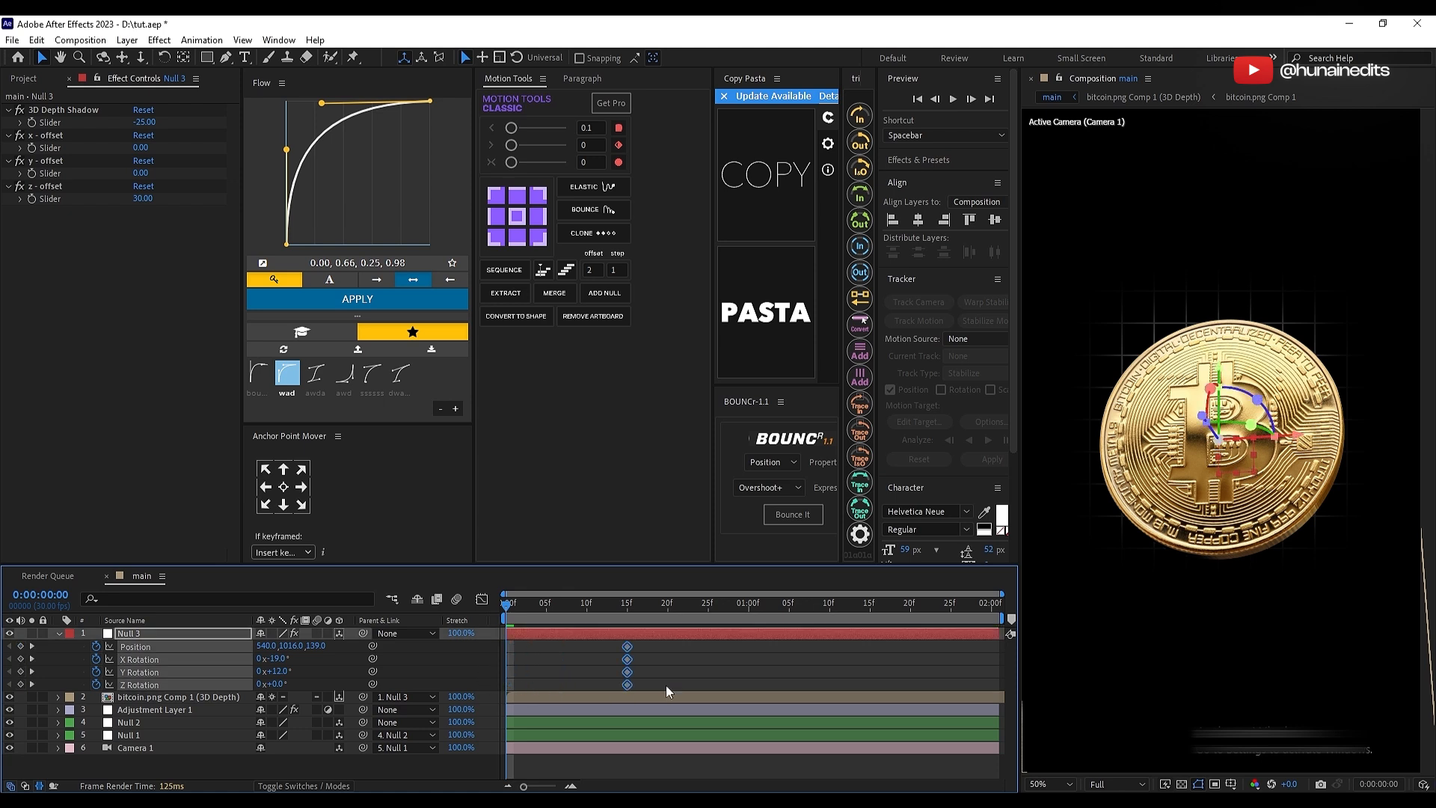
{"action": "left_click", "coordinate": [764, 765]}
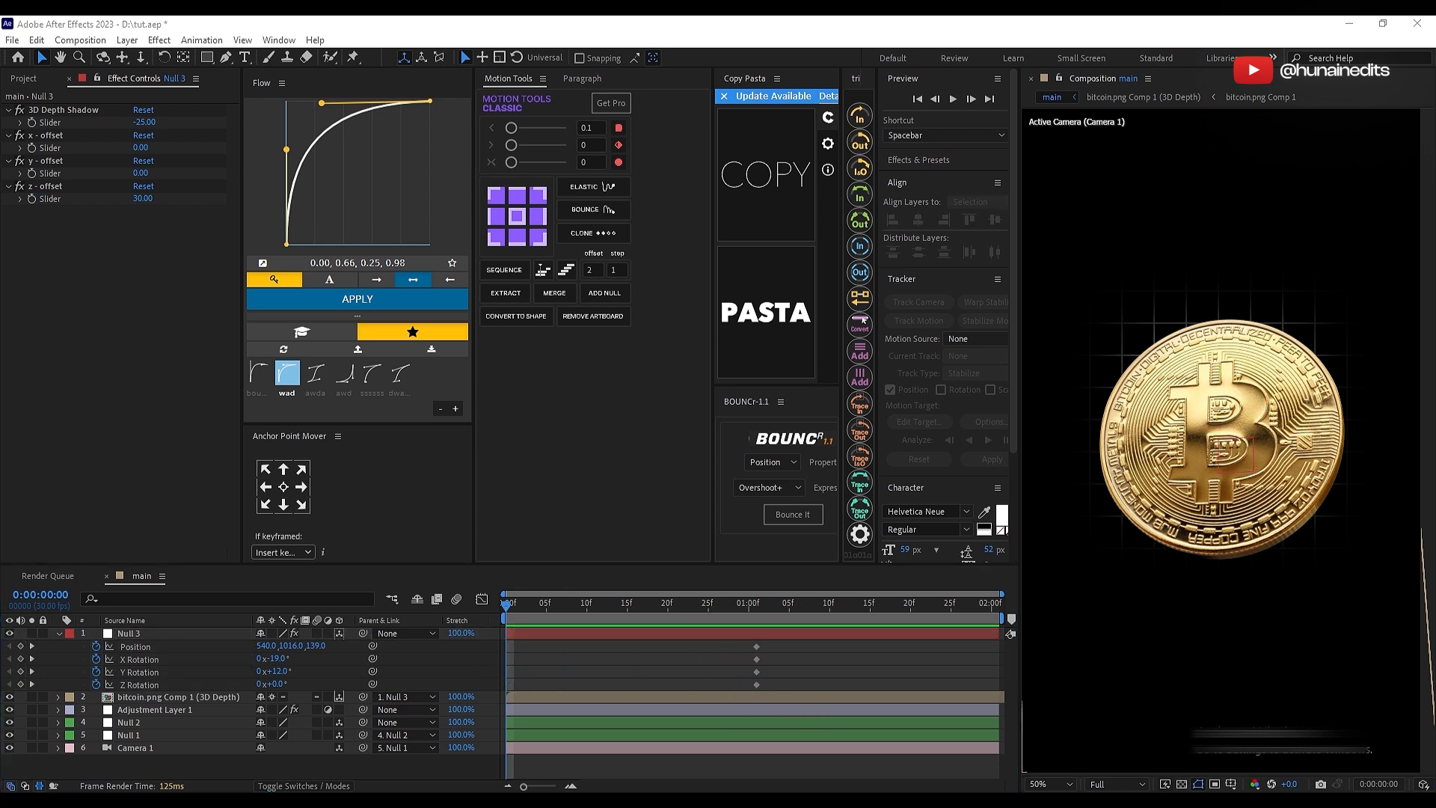
{"action": "left_click", "coordinate": [661, 673]}
Step: Keyframe Null 3 at 0:00:00:00 with a Z position of -151 and a Y rotation of 15°
{"action": "left_click_drag", "start_coordinate": [314, 652], "coordinate": [126, 673]}
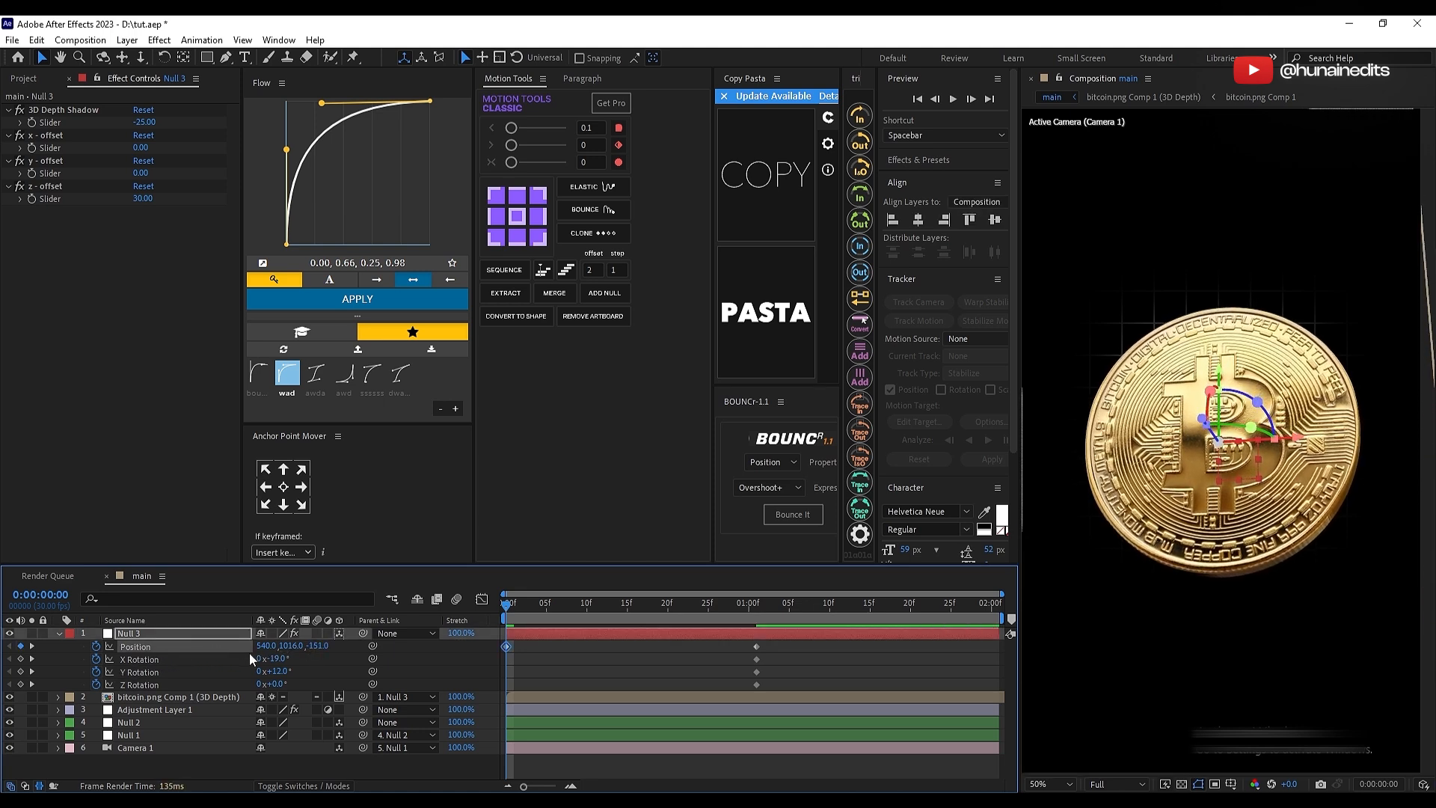
{"action": "mouse_move", "coordinate": [273, 672]}
{"action": "left_mouse_down"}
{"action": "mouse_move", "coordinate": [252, 673]}
{"action": "mouse_move", "coordinate": [275, 673]}
{"action": "left_mouse_up"}
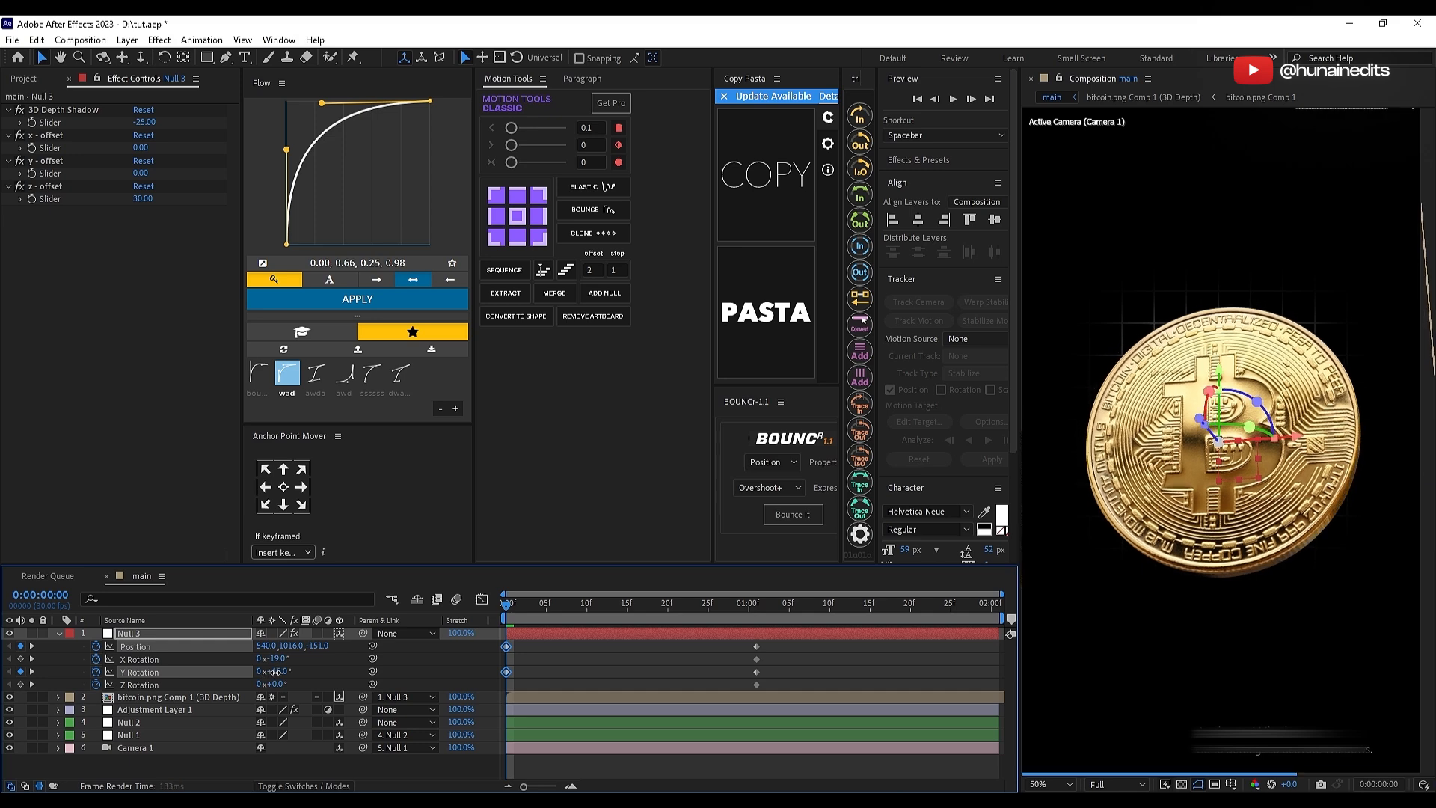
{"action": "mouse_move", "coordinate": [508, 605]}
{"action": "left_mouse_down"}
{"action": "mouse_move", "coordinate": [730, 609]}
{"action": "mouse_move", "coordinate": [506, 613]}
{"action": "left_mouse_up"}
{"action": "left_click", "coordinate": [316, 659]}
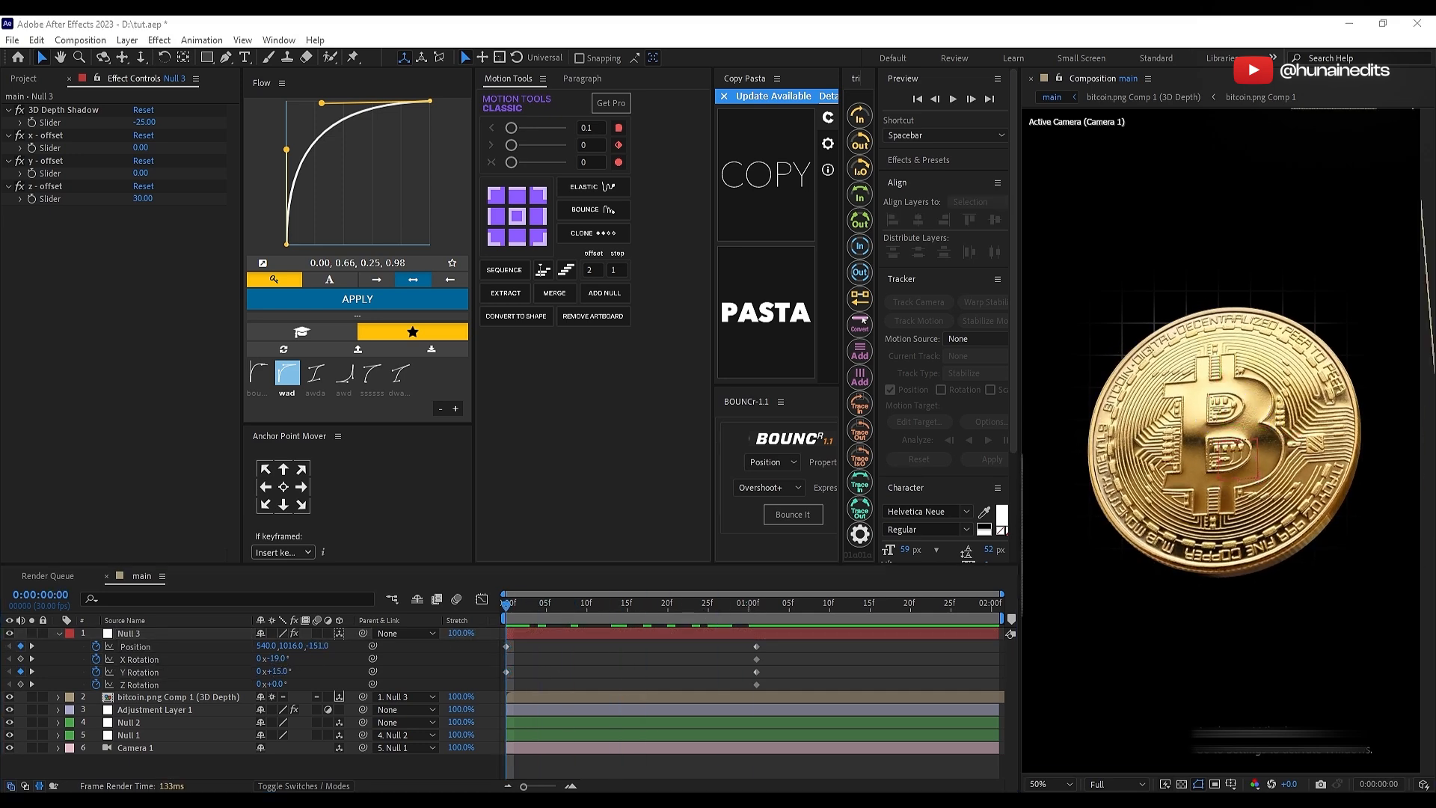
Step: Refine Null 3's rotation to X -12° and Y 9° at 0:00:01:01 and X -18° and Y 16° at 0:00:00:00, and preview it
{"action": "left_click", "coordinate": [756, 615]}
{"action": "left_click_drag", "start_coordinate": [274, 671], "coordinate": [283, 658]}
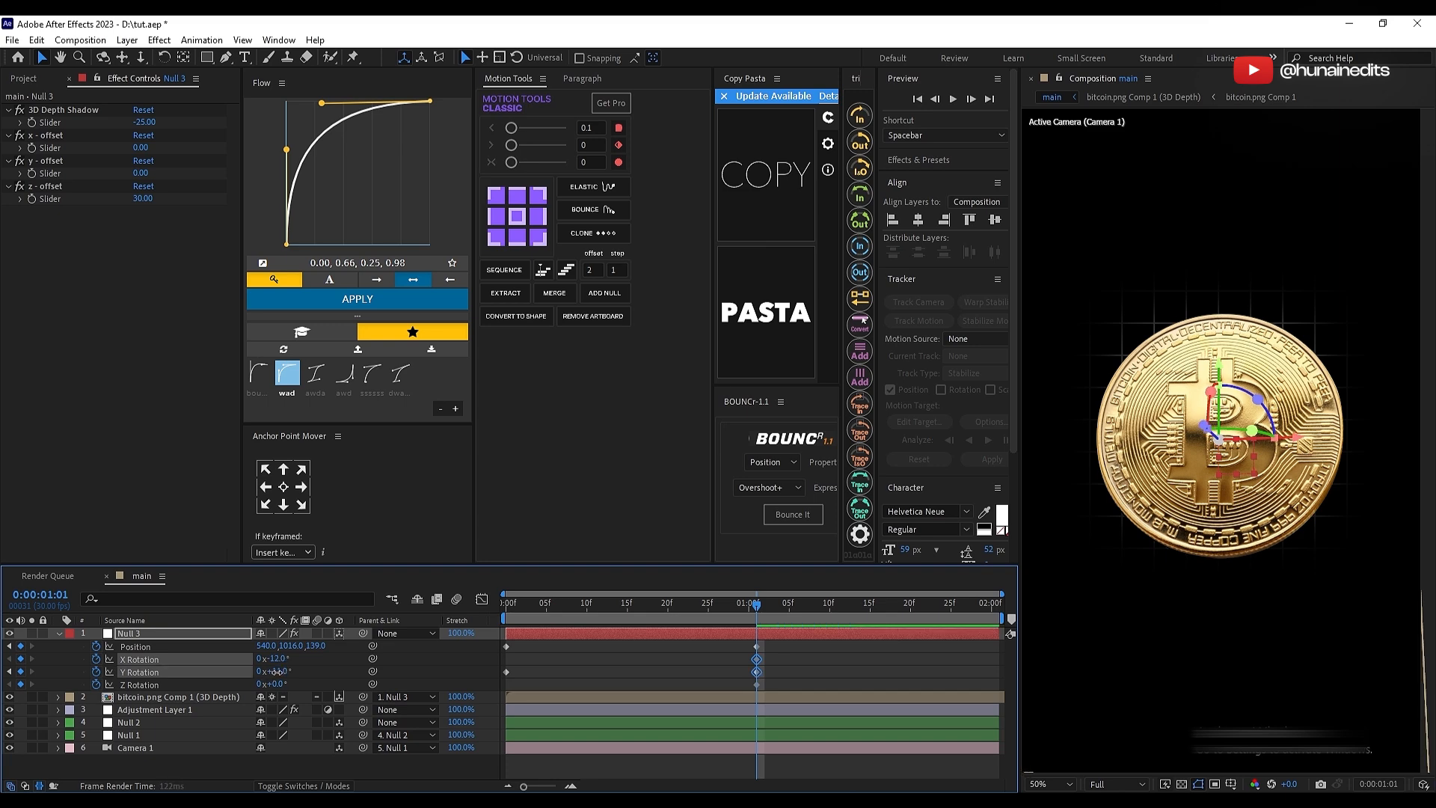
{"action": "left_click_drag", "start_coordinate": [756, 610], "coordinate": [505, 611]}
{"action": "left_click_drag", "start_coordinate": [278, 659], "coordinate": [273, 659]}
{"action": "left_click_drag", "start_coordinate": [275, 671], "coordinate": [262, 673]}
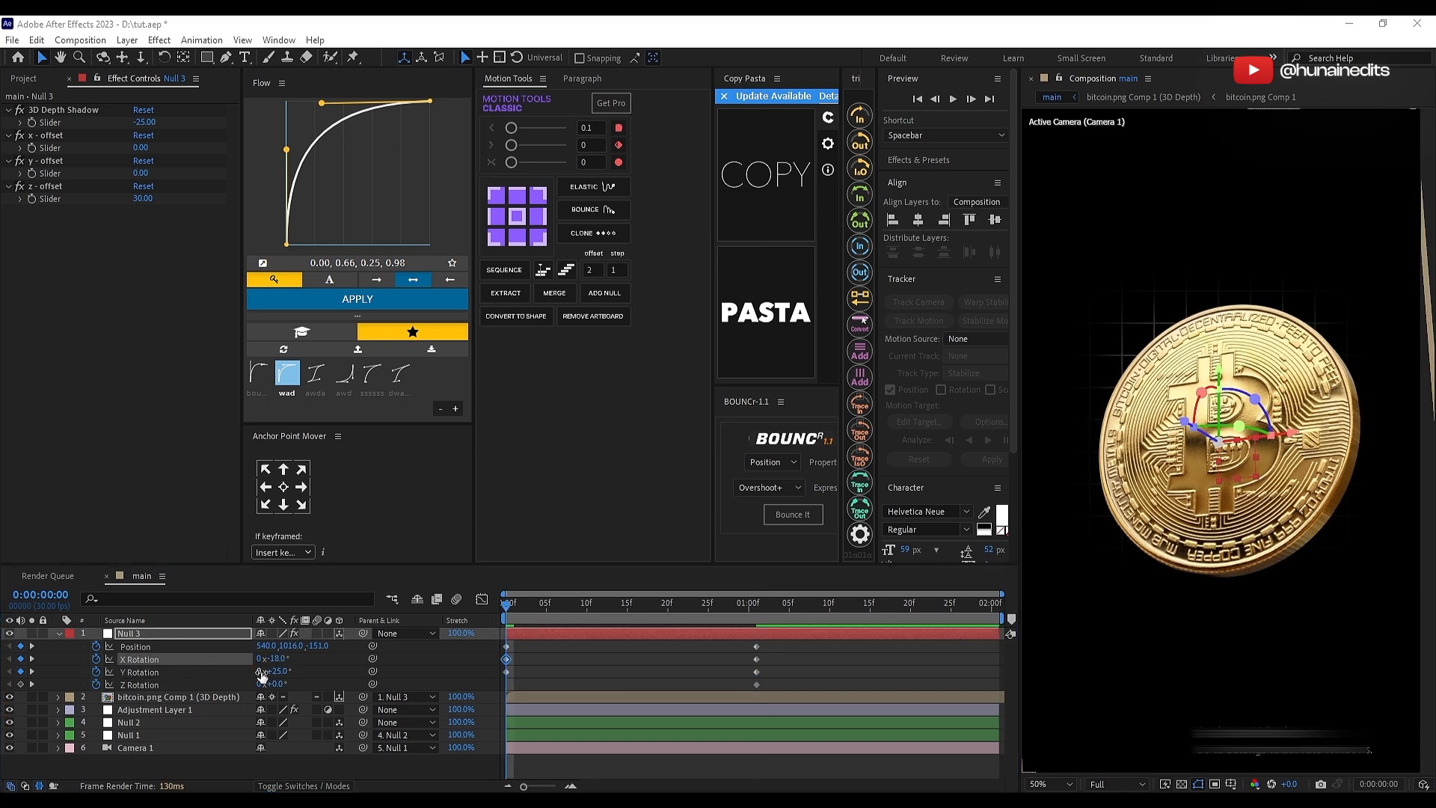
{"action": "left_click", "coordinate": [507, 613]}
{"action": "key", "text": "space"}
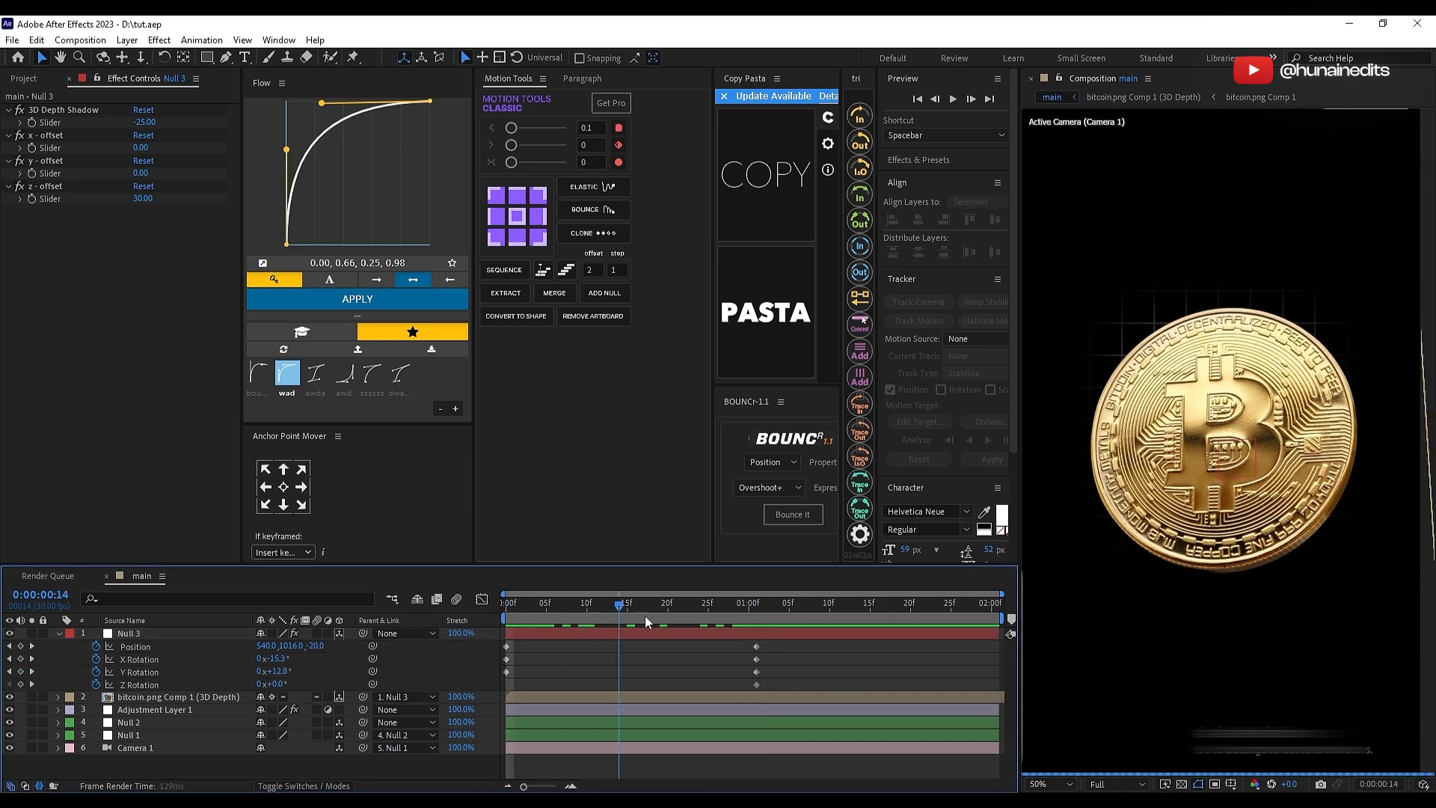
Step: Duplicate Null 3 together with the extruded bitcoin layer and arrange the copies as a pair above the originals
{"action": "left_click_drag", "start_coordinate": [815, 622], "coordinate": [756, 630]}
{"action": "key", "text": "u"}
{"action": "key", "text": "u"}
{"action": "left_click", "coordinate": [772, 636]}
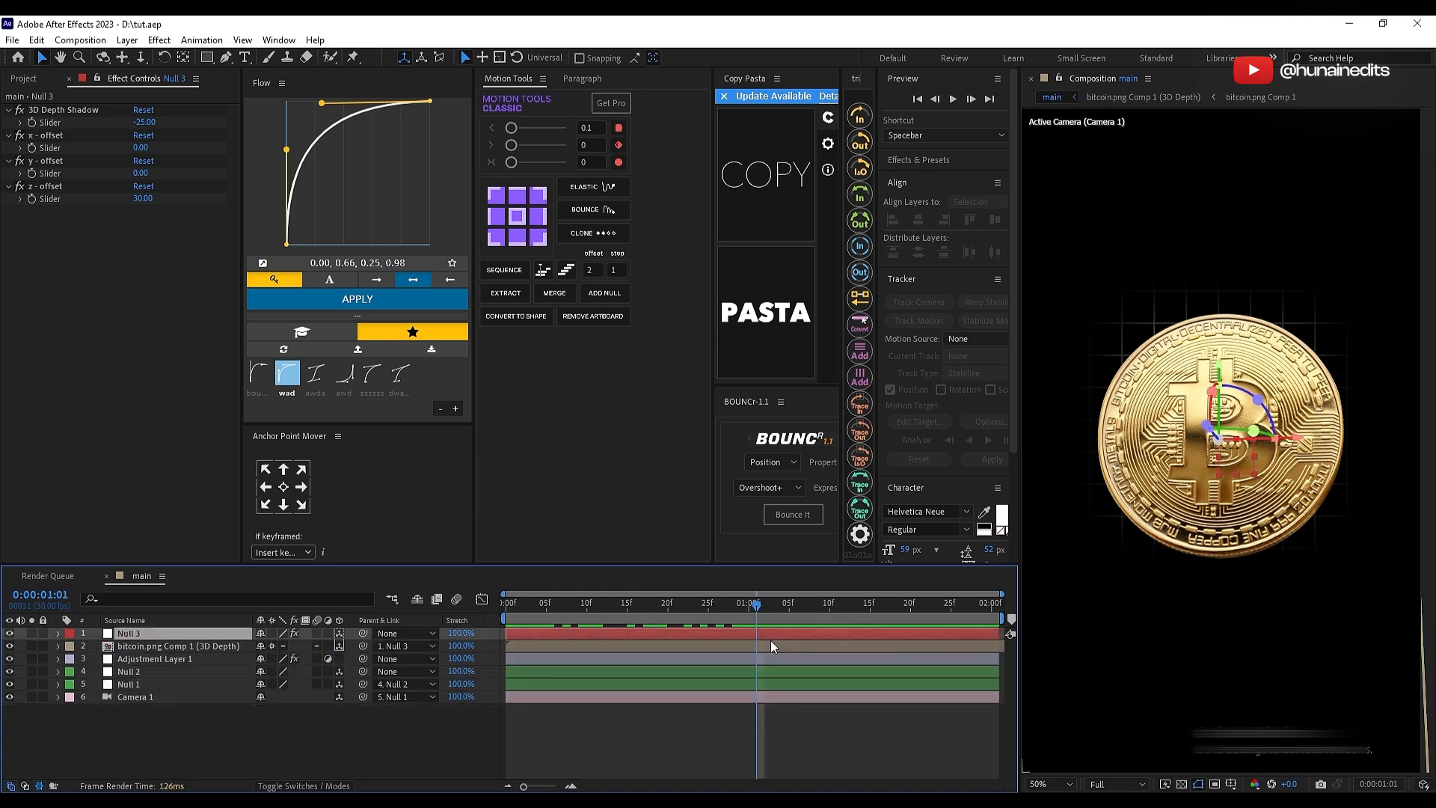
{"action": "left_click", "coordinate": [770, 645], "text": "shift"}
{"action": "key", "text": "ctrl+d"}
{"action": "left_click_drag", "start_coordinate": [187, 661], "coordinate": [204, 640]}
Step: Delete all position and rotation keyframes from the duplicated Null 3
{"action": "left_click", "coordinate": [759, 636]}
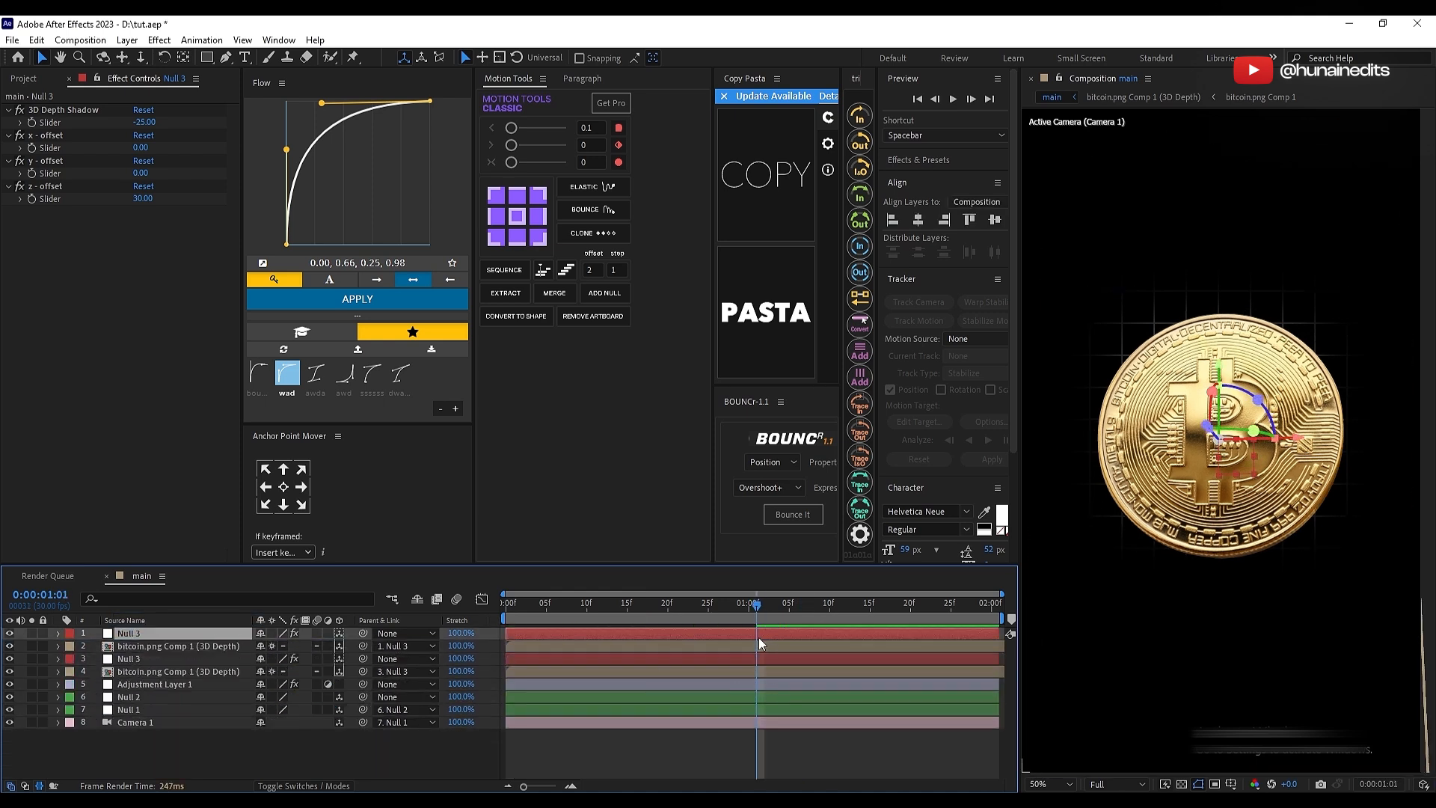
{"action": "key", "text": "u"}
{"action": "left_click_drag", "start_coordinate": [782, 644], "coordinate": [609, 692]}
{"action": "key", "text": "equal"}
{"action": "left_click", "coordinate": [751, 634]}
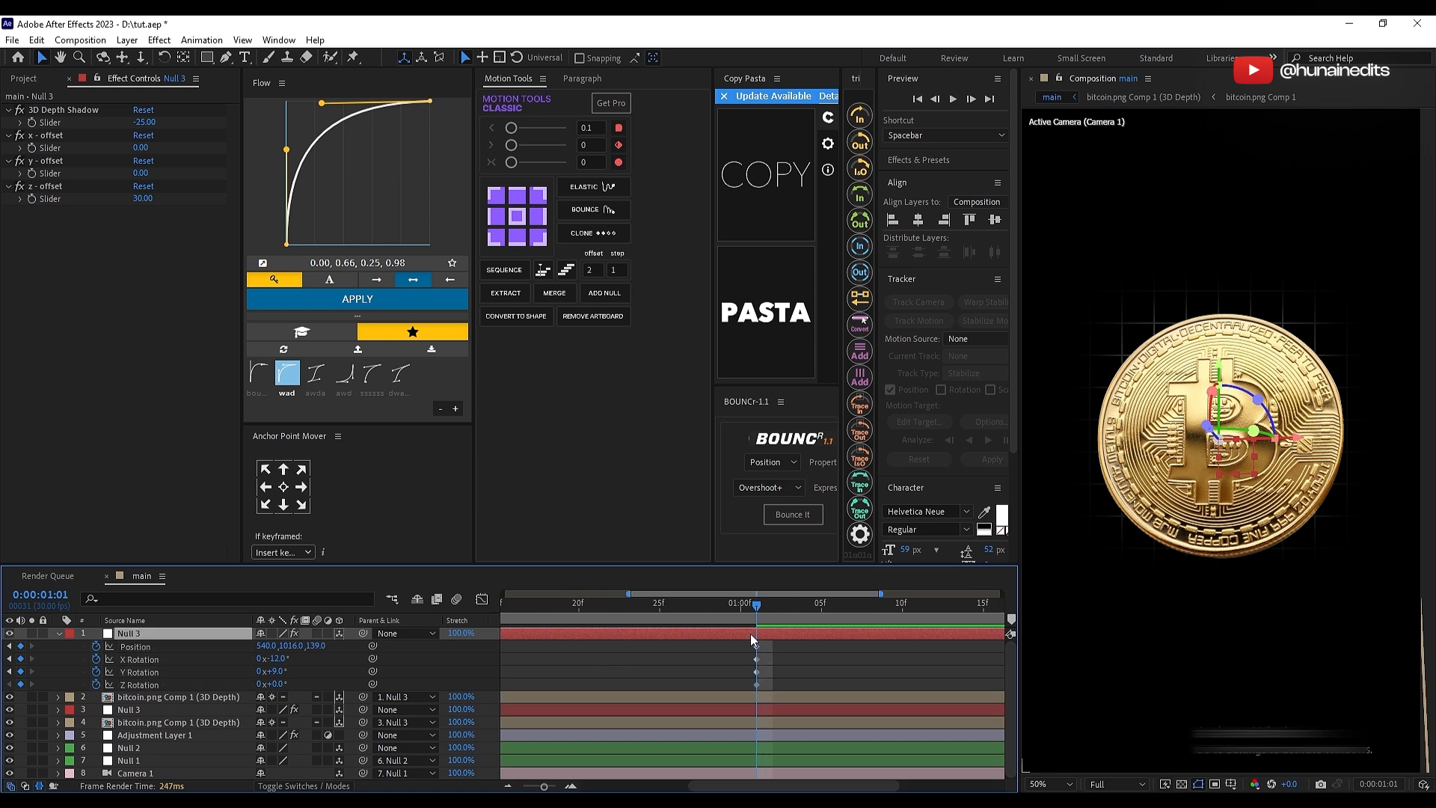
{"action": "key", "text": "minus"}
{"action": "left_click_drag", "start_coordinate": [797, 644], "coordinate": [505, 686]}
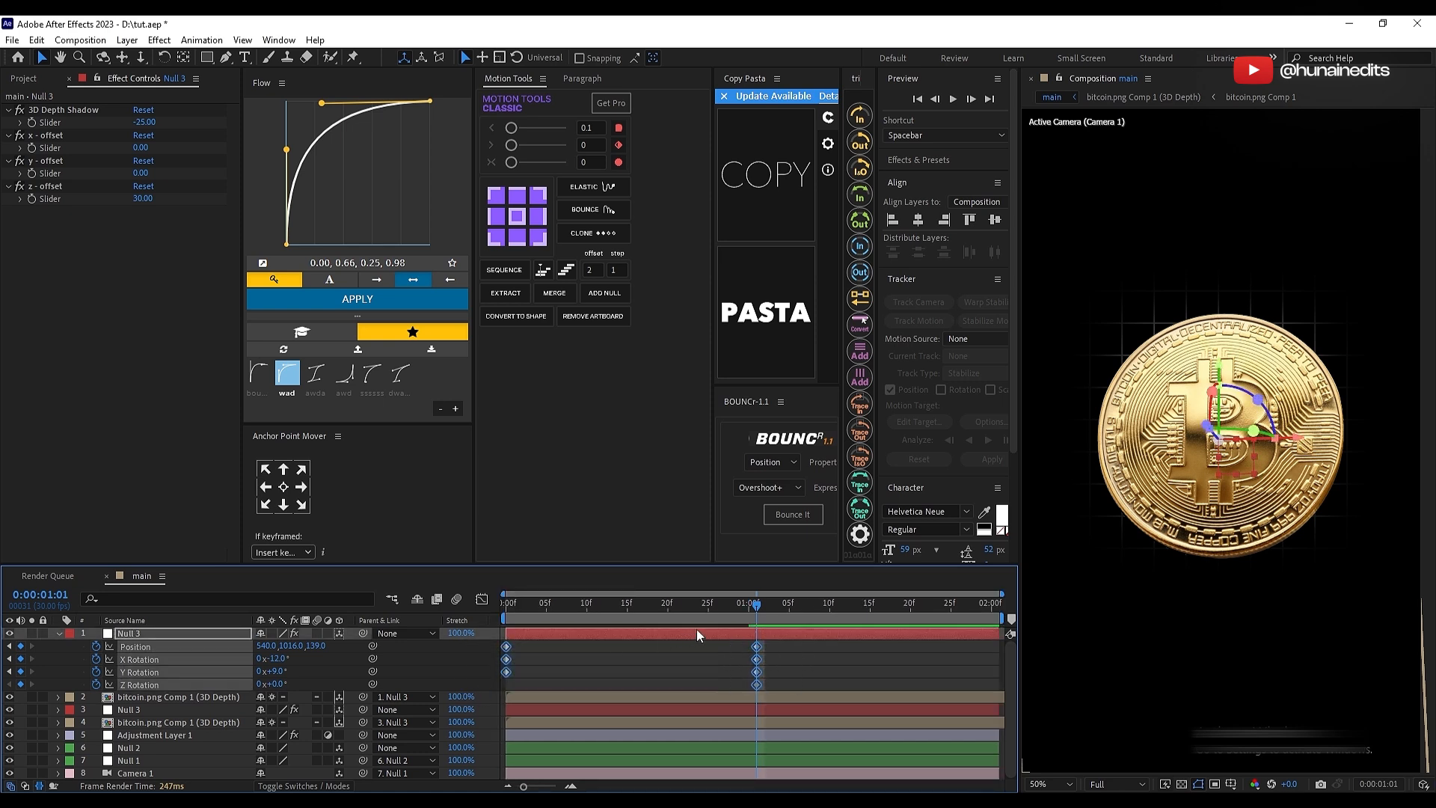
{"action": "key", "text": "Delete"}
Step: At 0:00:00:27, bring the duplicated coin closer and into the frame's lower-right corner by moving its null to about 819, 1442, -896
{"action": "left_click_drag", "start_coordinate": [755, 604], "coordinate": [722, 640]}
{"action": "key", "text": "p"}
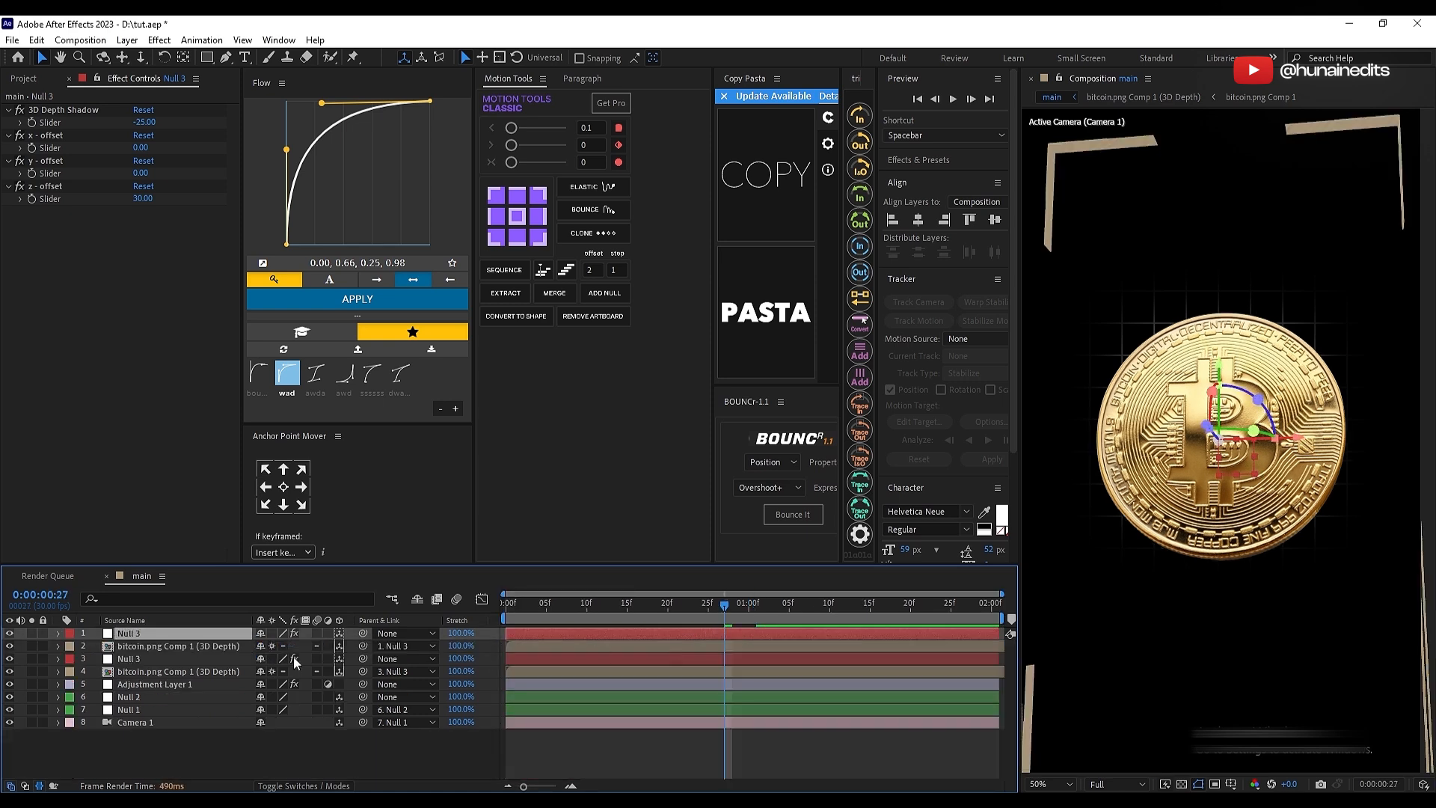
{"action": "left_click_drag", "start_coordinate": [324, 652], "coordinate": [240, 653]}
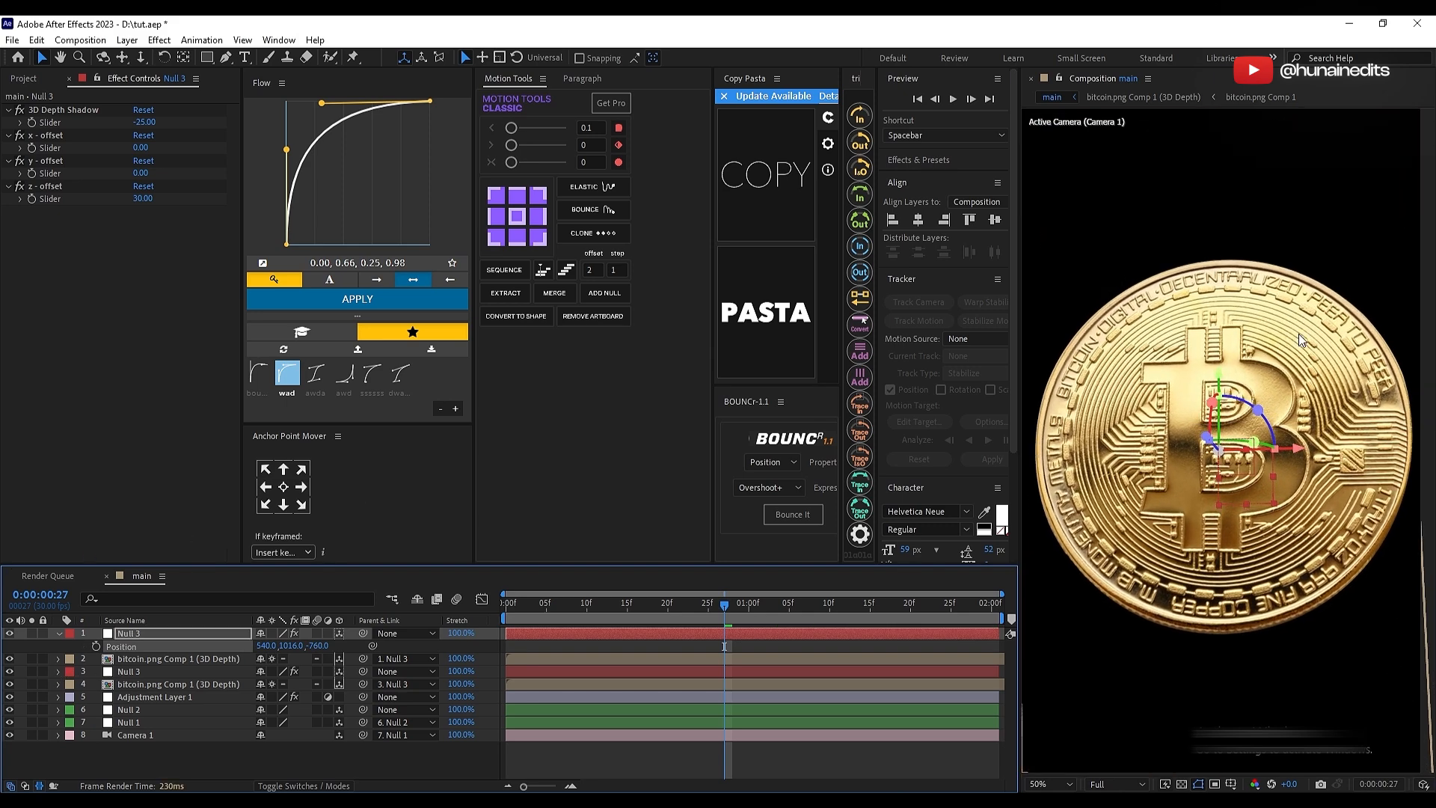
{"action": "left_click_drag", "start_coordinate": [1219, 390], "coordinate": [1228, 615]}
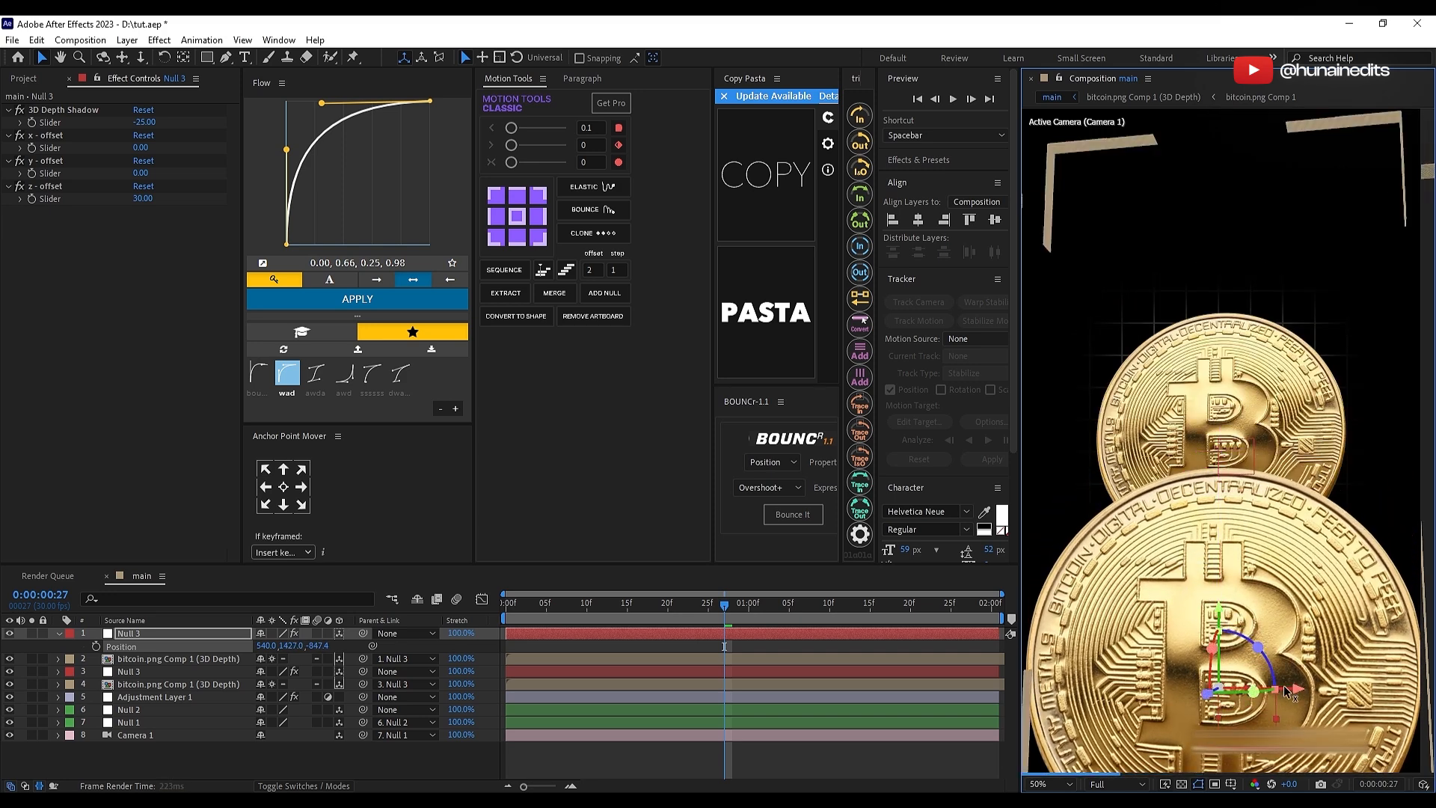
{"action": "left_click_drag", "start_coordinate": [1237, 689], "coordinate": [1367, 694]}
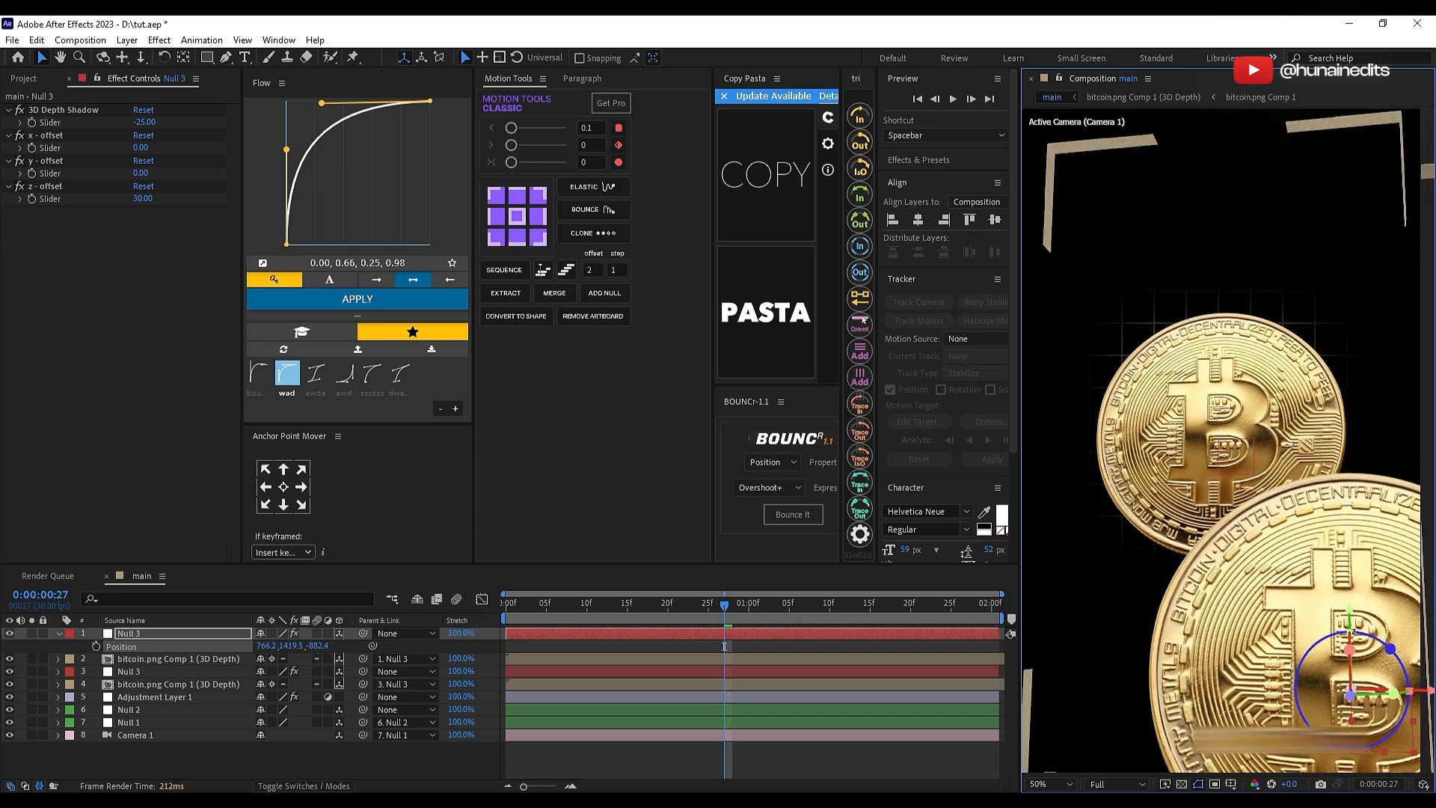
{"action": "left_click_drag", "start_coordinate": [1354, 618], "coordinate": [1354, 636]}
{"action": "scroll", "coordinate": [1354, 580], "scroll_direction": "down", "scroll_amount": 2}
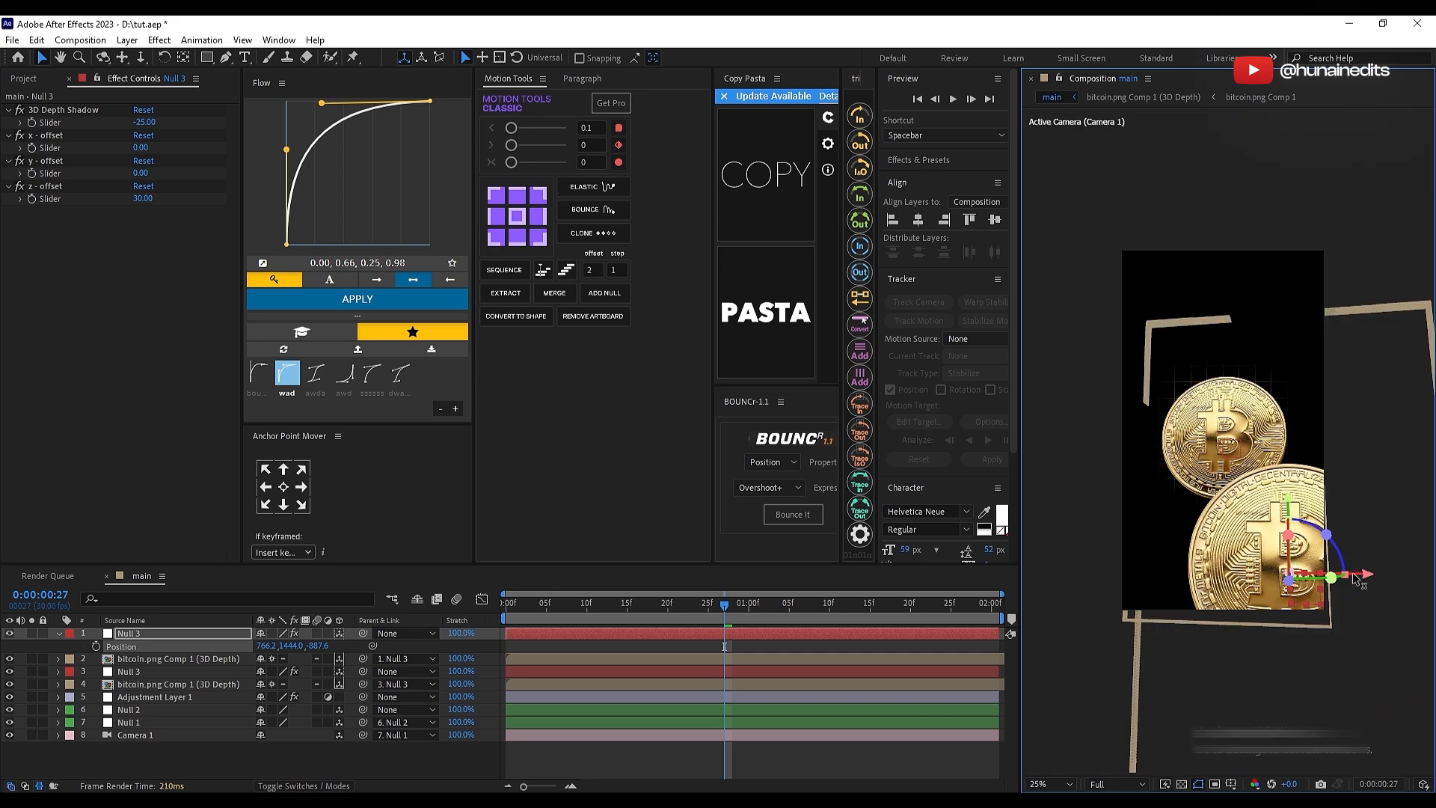
{"action": "left_click_drag", "start_coordinate": [1376, 576], "coordinate": [1393, 576]}
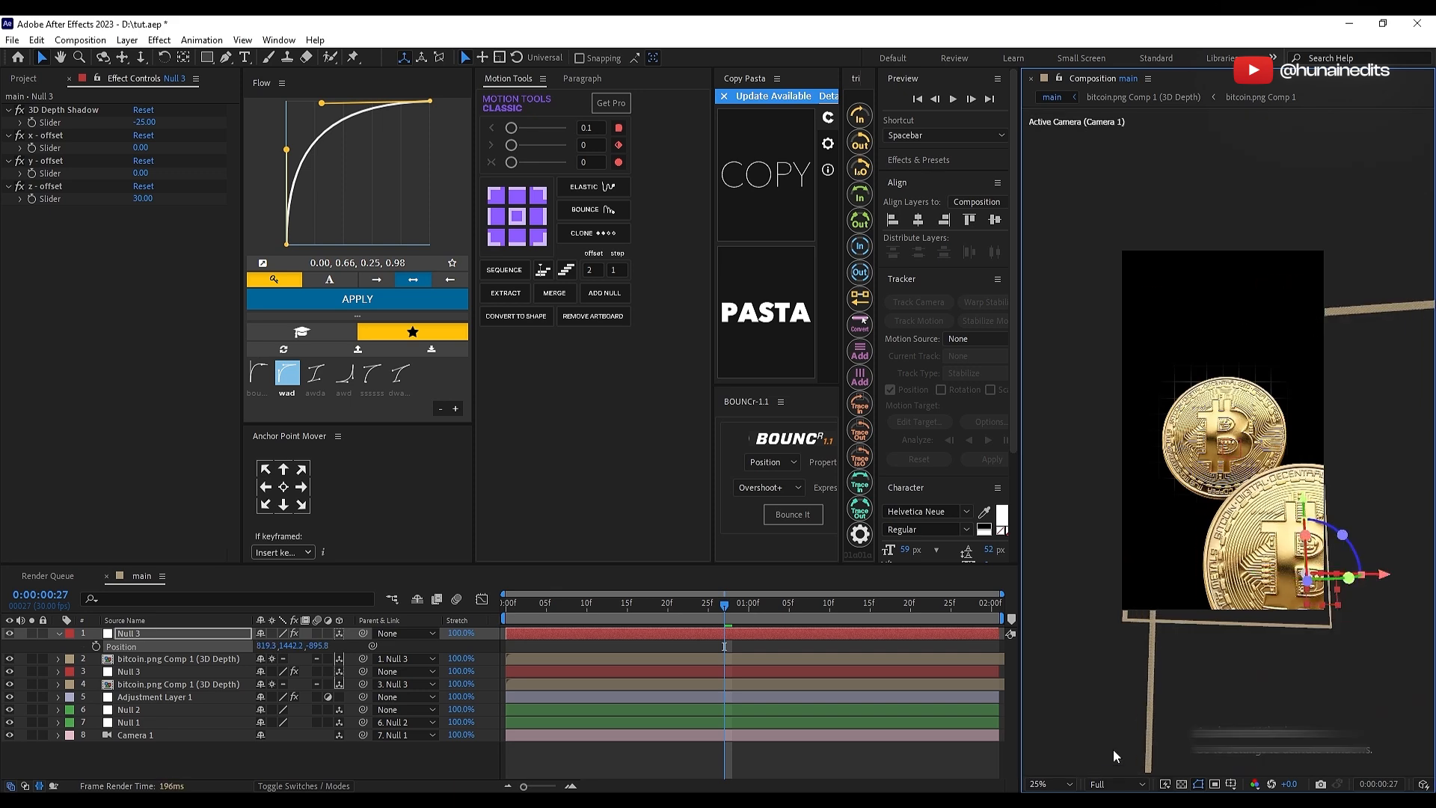
Step: Tilt the duplicated Null 3 to an X rotation of -23° and a Y rotation of -24°
{"action": "key", "text": "Home"}
{"action": "left_click", "coordinate": [537, 634]}
{"action": "key", "text": "r"}
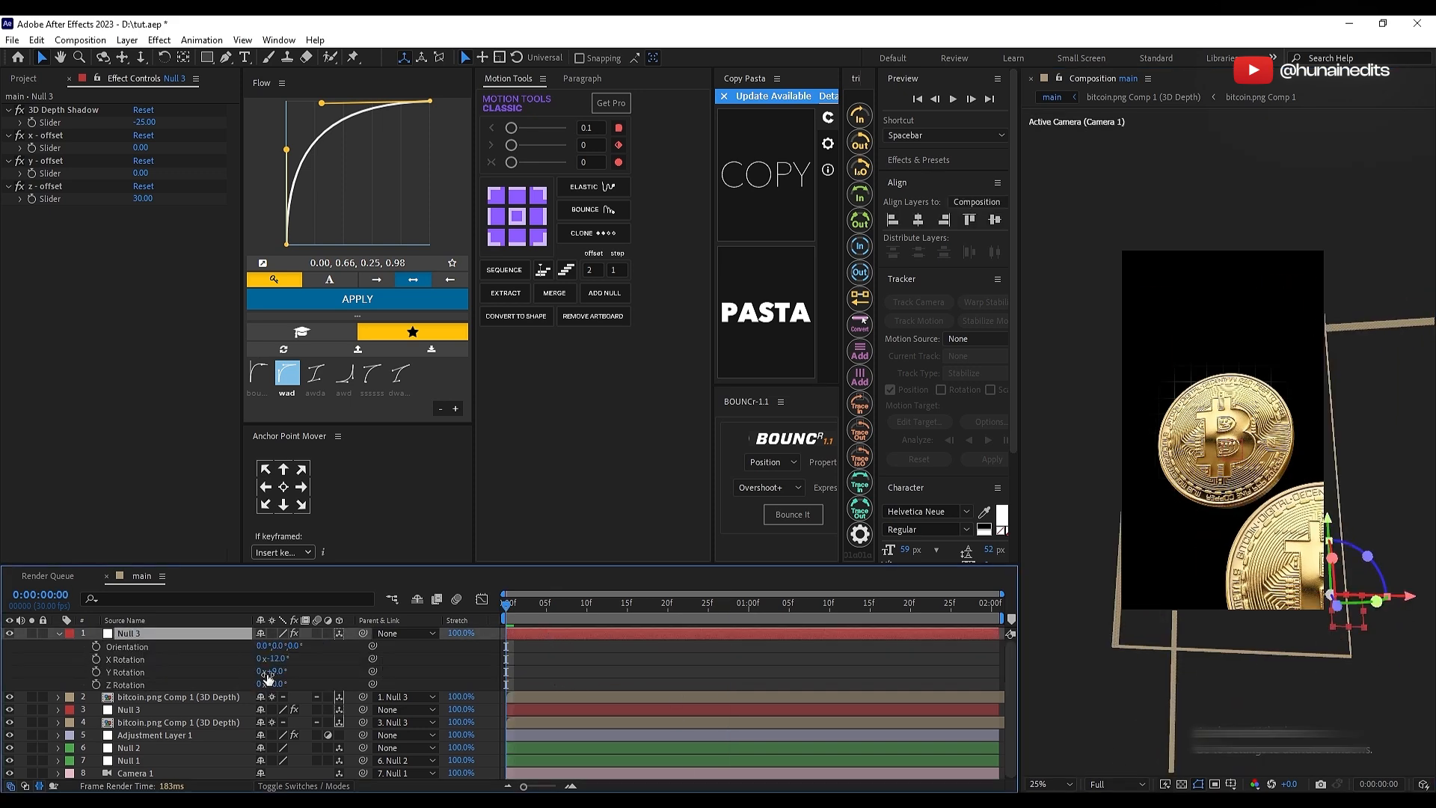
{"action": "mouse_move", "coordinate": [275, 671]}
{"action": "left_mouse_down"}
{"action": "mouse_move", "coordinate": [255, 671]}
{"action": "mouse_move", "coordinate": [279, 660]}
{"action": "left_mouse_up"}
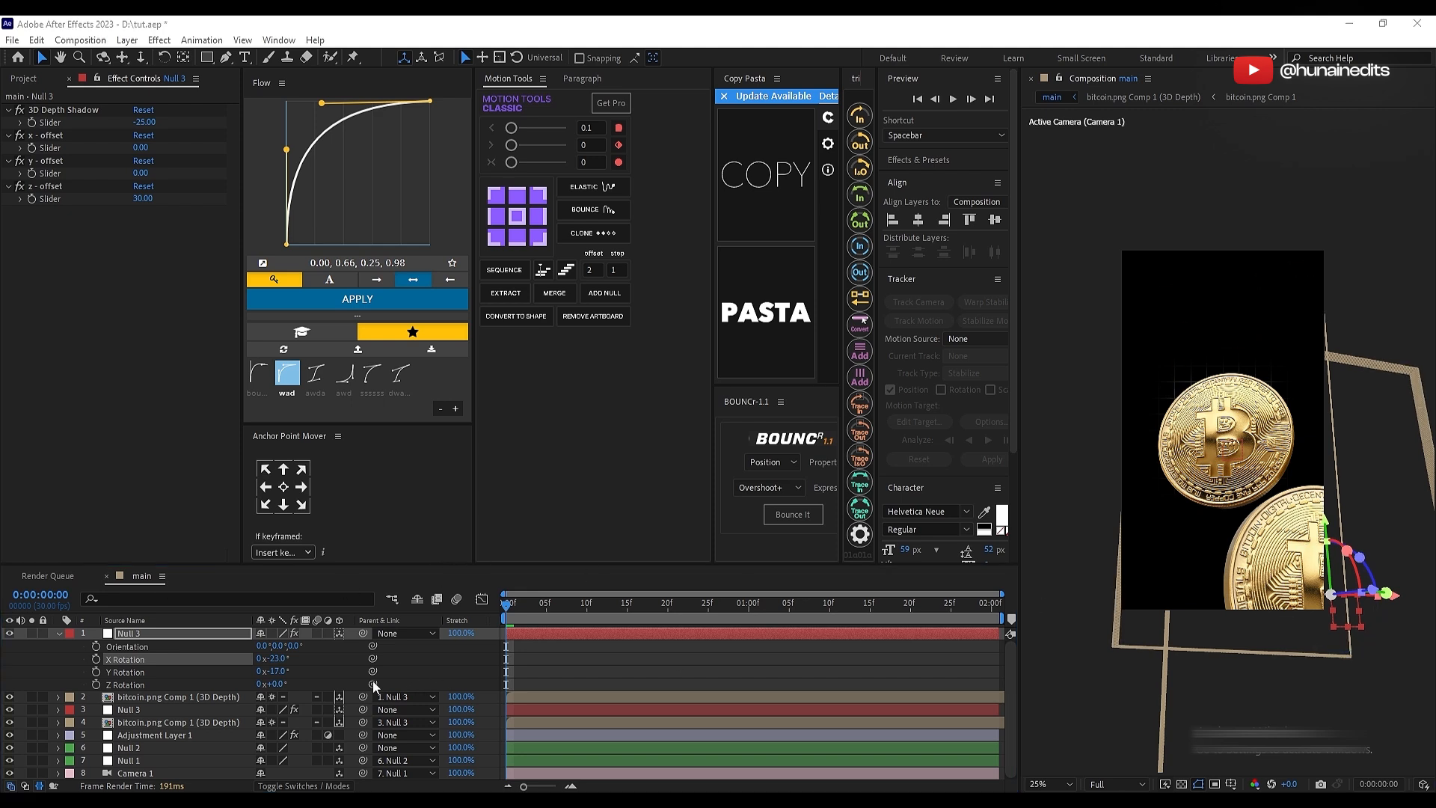
{"action": "left_click_drag", "start_coordinate": [277, 677], "coordinate": [269, 678]}
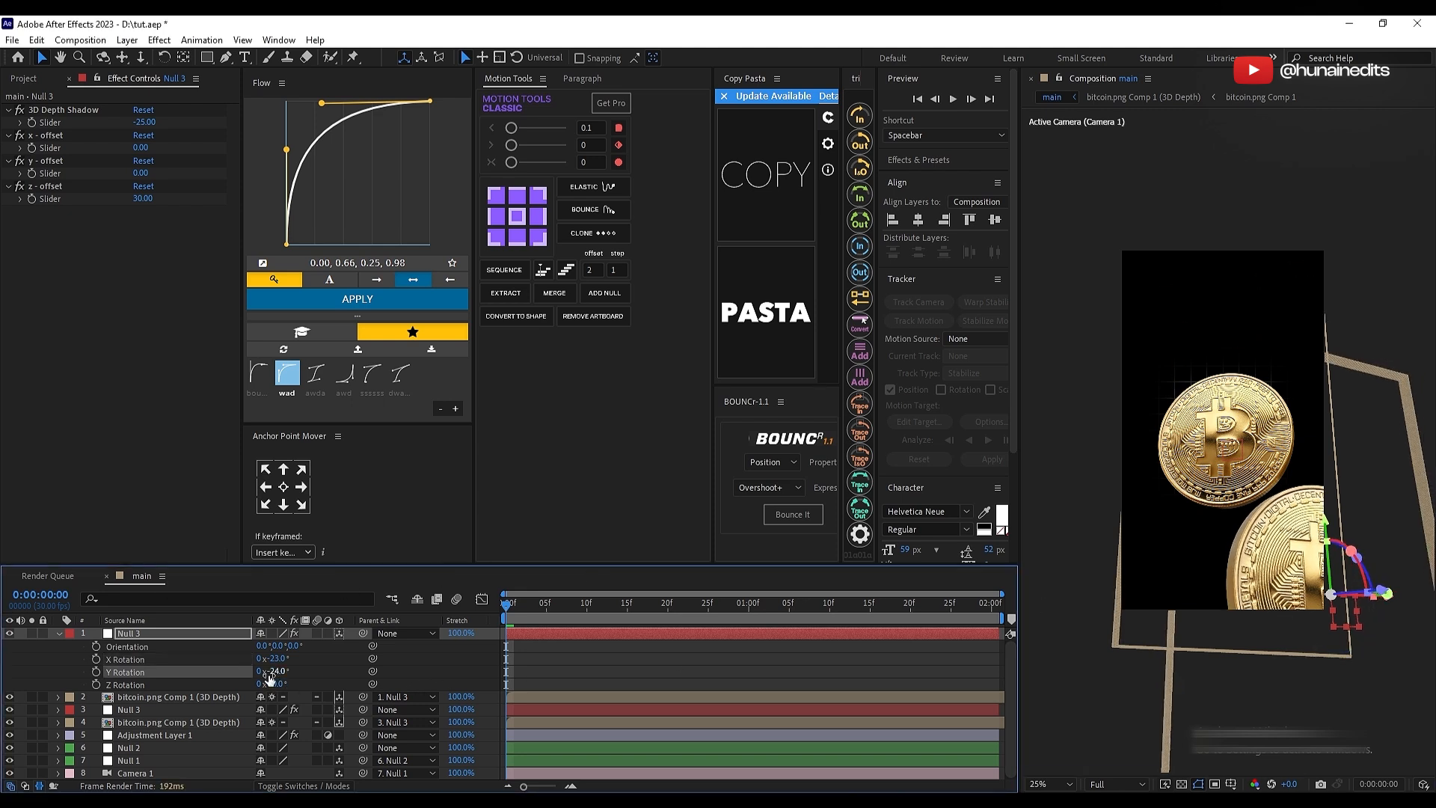
{"action": "left_click", "coordinate": [673, 659]}
Step: Try to animate the duplicated Null 3's Z rotation from 0° at 0:00:00:00 to 41° at 0:00:01:01
{"action": "left_click", "coordinate": [531, 632]}
{"action": "key", "text": "p"}
{"action": "key", "text": "p"}
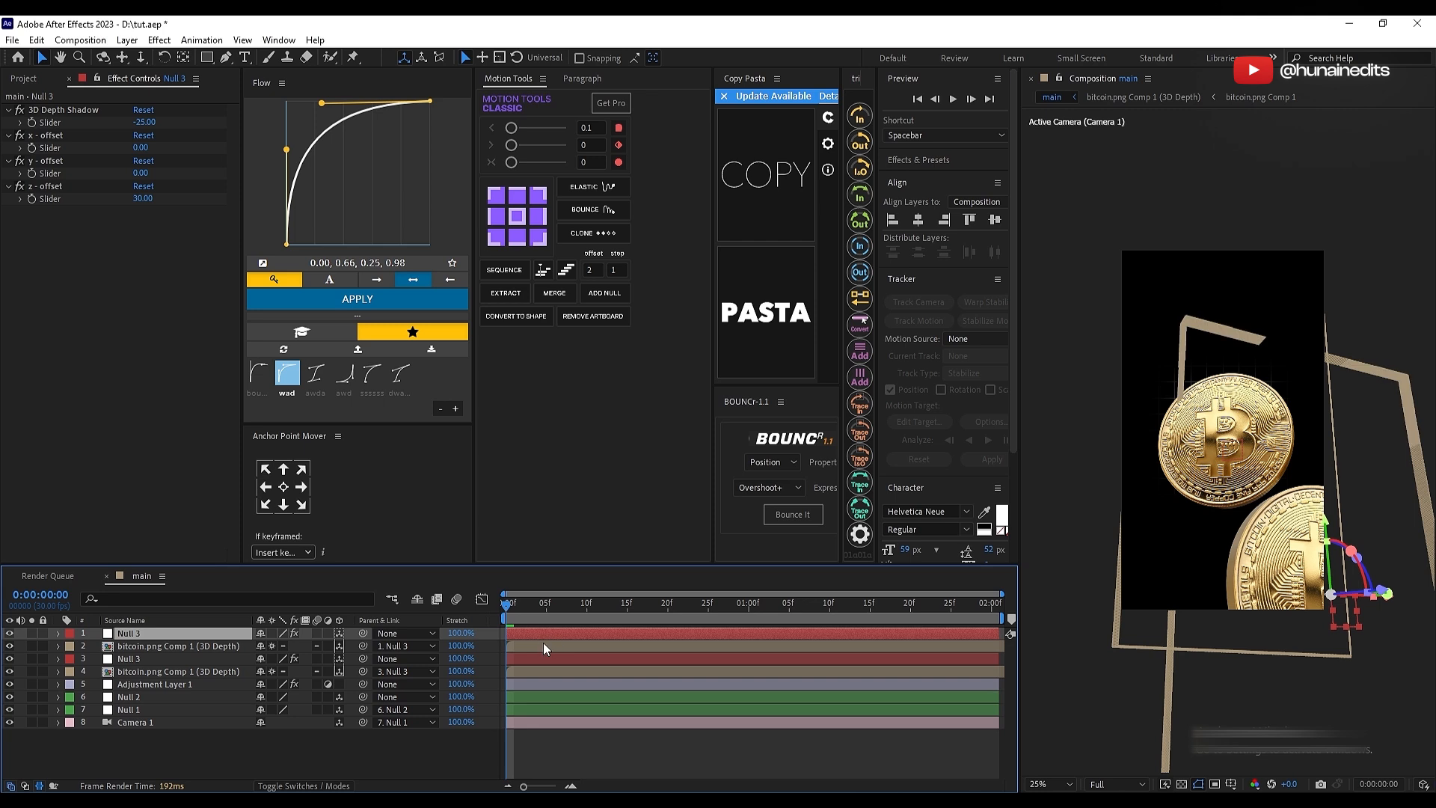
{"action": "key", "text": "r"}
{"action": "left_click", "coordinate": [95, 684]}
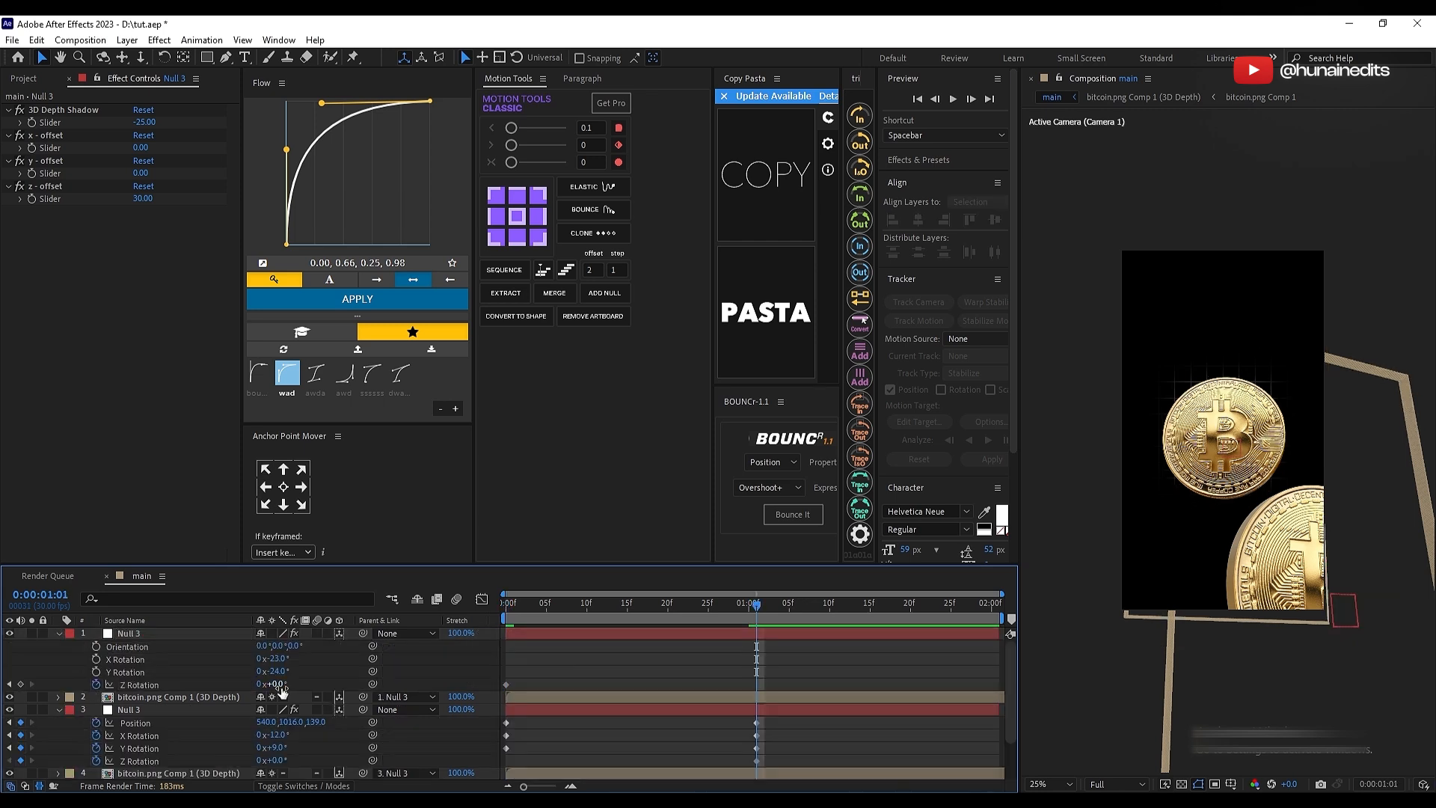
{"action": "left_click_drag", "start_coordinate": [279, 685], "coordinate": [302, 685]}
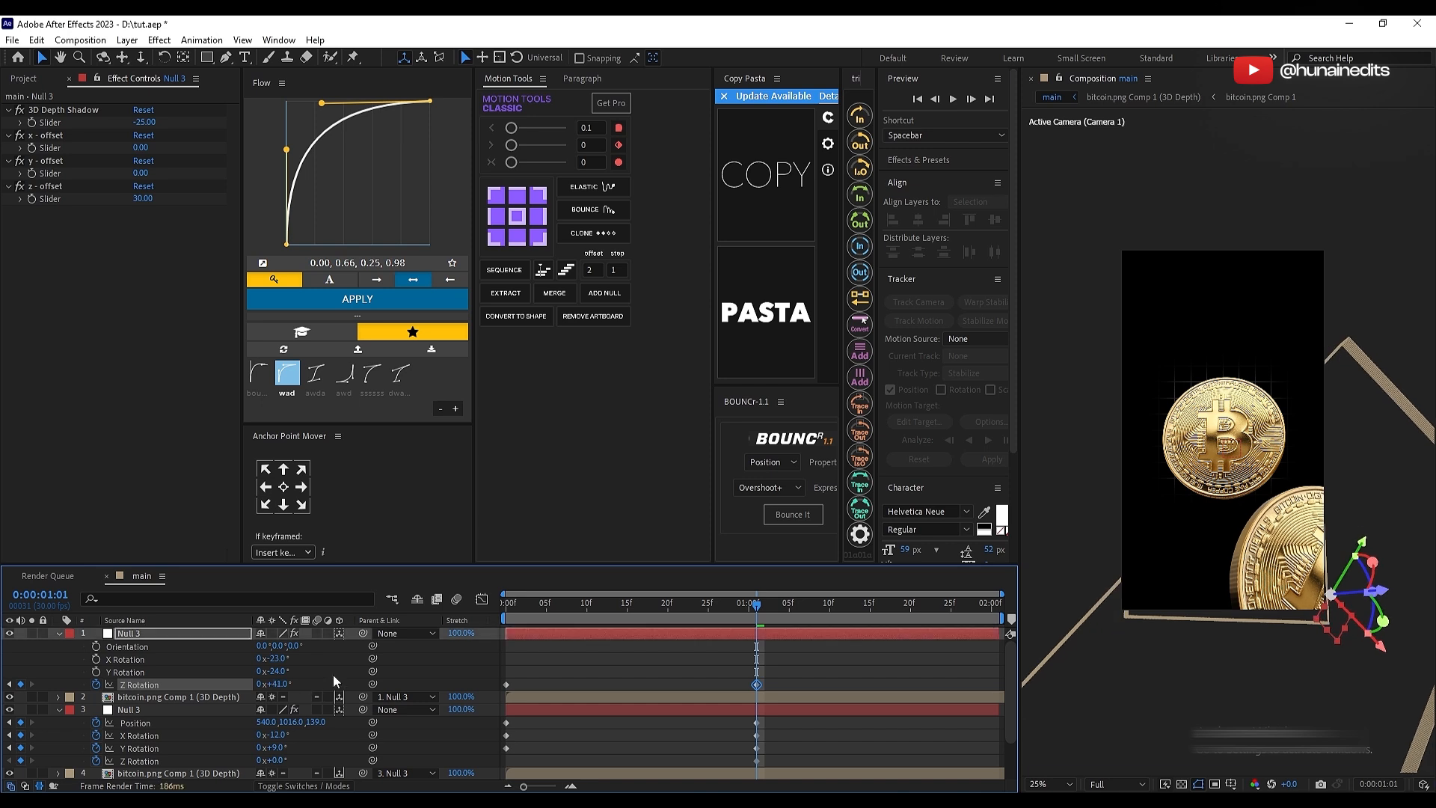
{"action": "key", "text": "ctrl+z"}
Step: Animate the duplicated bitcoin layer's Z rotation from 0° at 0:00:00:00 to 65° at 0:00:01:01 and scrub through the motion
{"action": "left_click", "coordinate": [524, 635]}
{"action": "key", "text": "Home"}
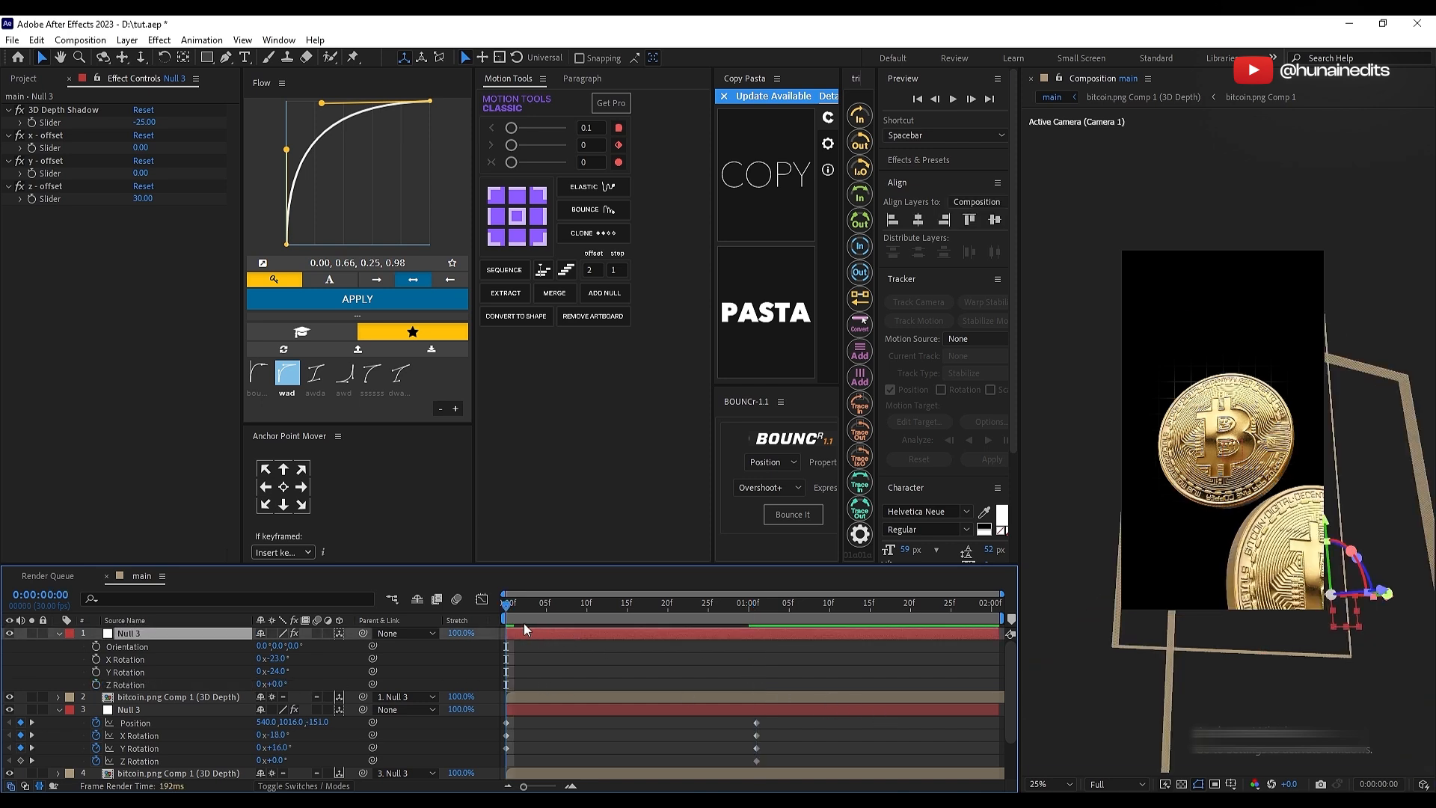
{"action": "key", "text": "p"}
{"action": "key", "text": "p"}
{"action": "left_click", "coordinate": [153, 647]}
{"action": "key", "text": "r"}
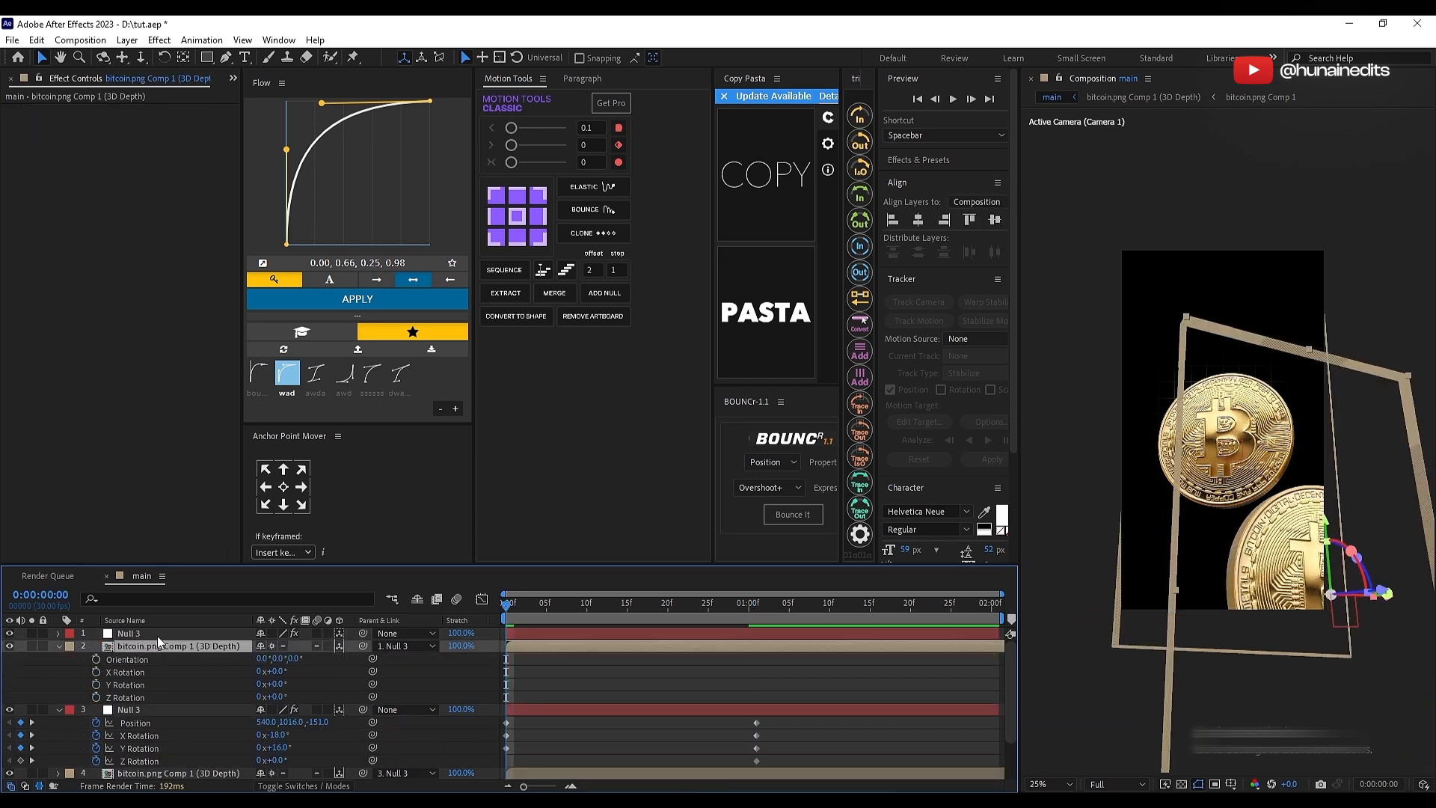
{"action": "left_click", "coordinate": [96, 697]}
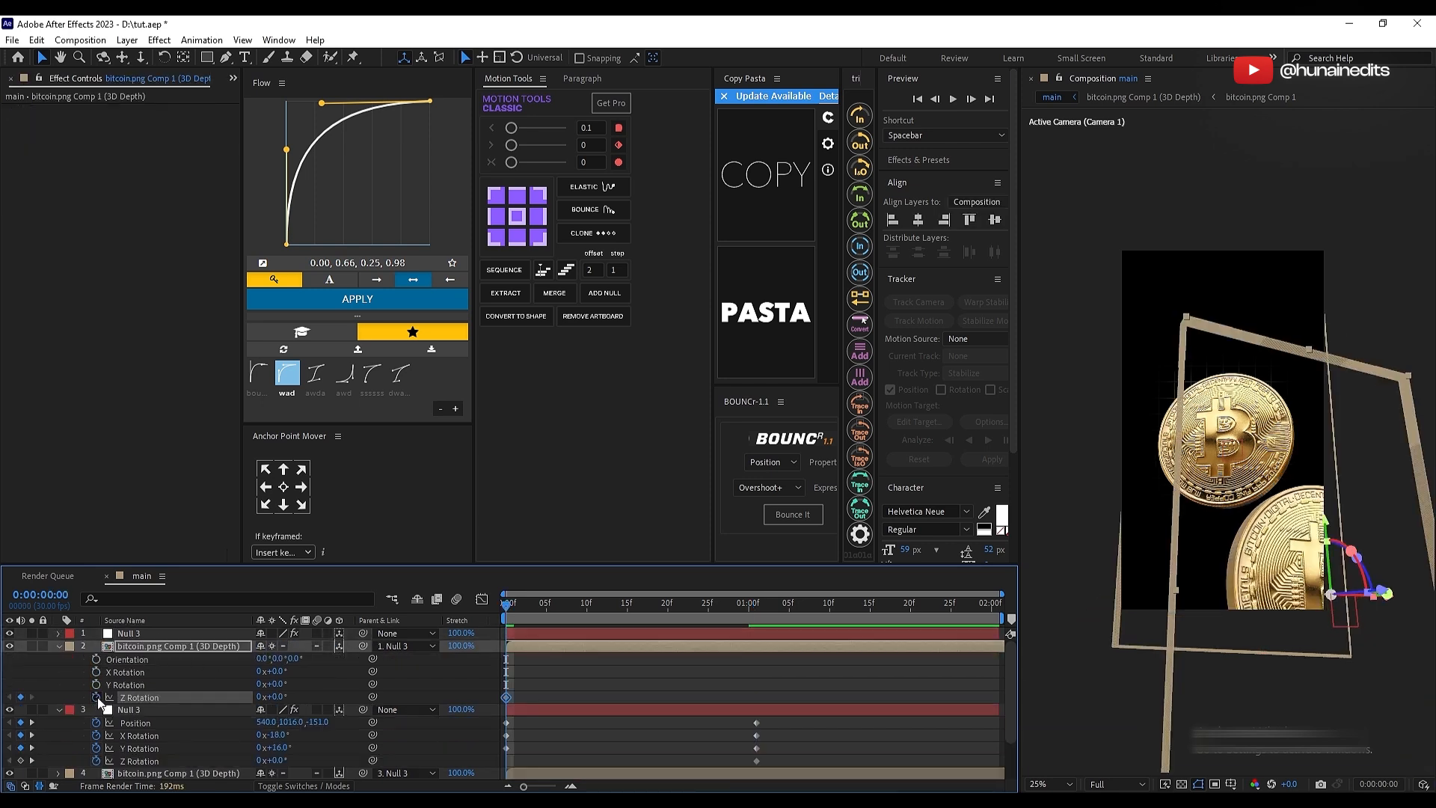
{"action": "left_click", "coordinate": [754, 610]}
{"action": "left_click_drag", "start_coordinate": [276, 696], "coordinate": [320, 689]}
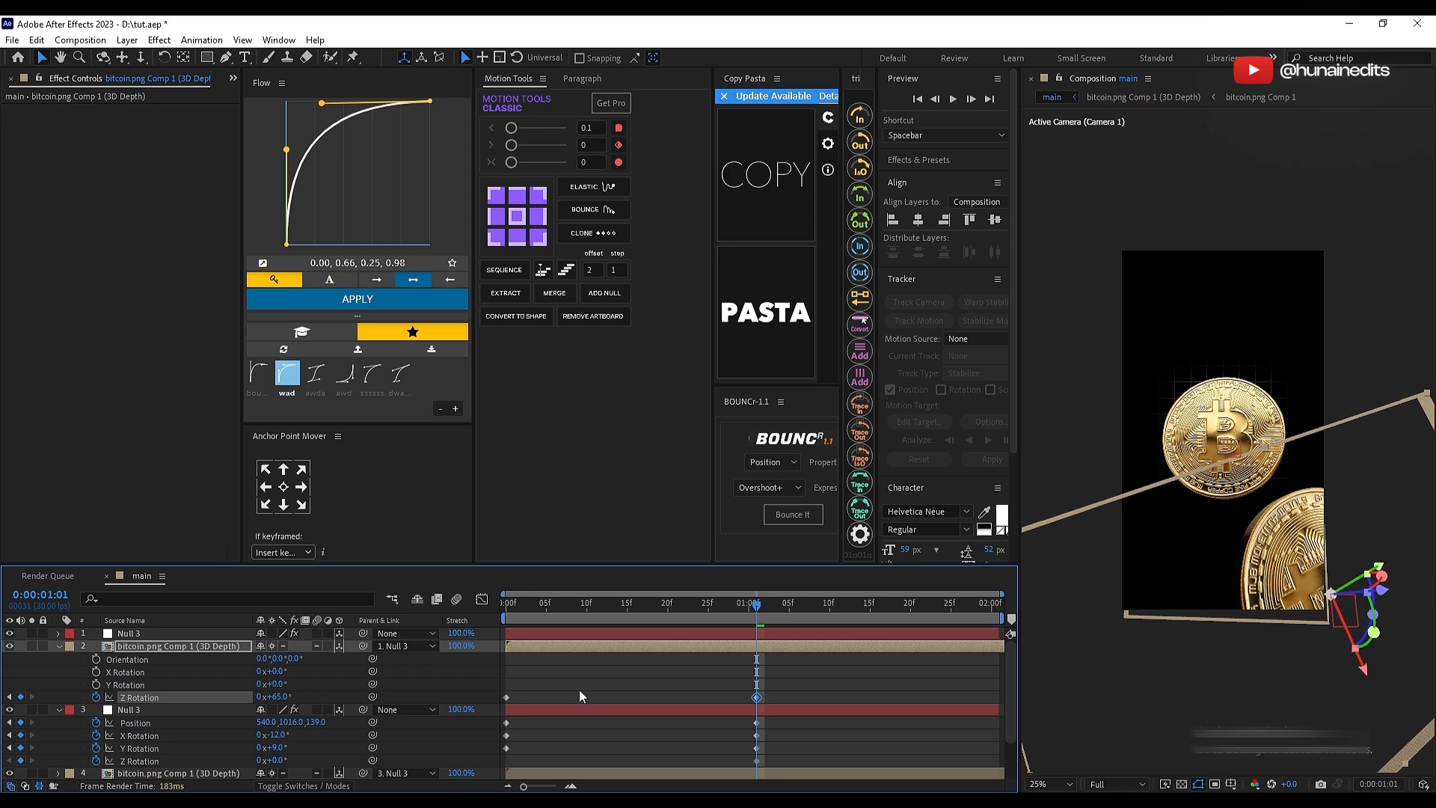
{"action": "left_click", "coordinate": [819, 678]}
{"action": "left_click_drag", "start_coordinate": [695, 616], "coordinate": [530, 618]}
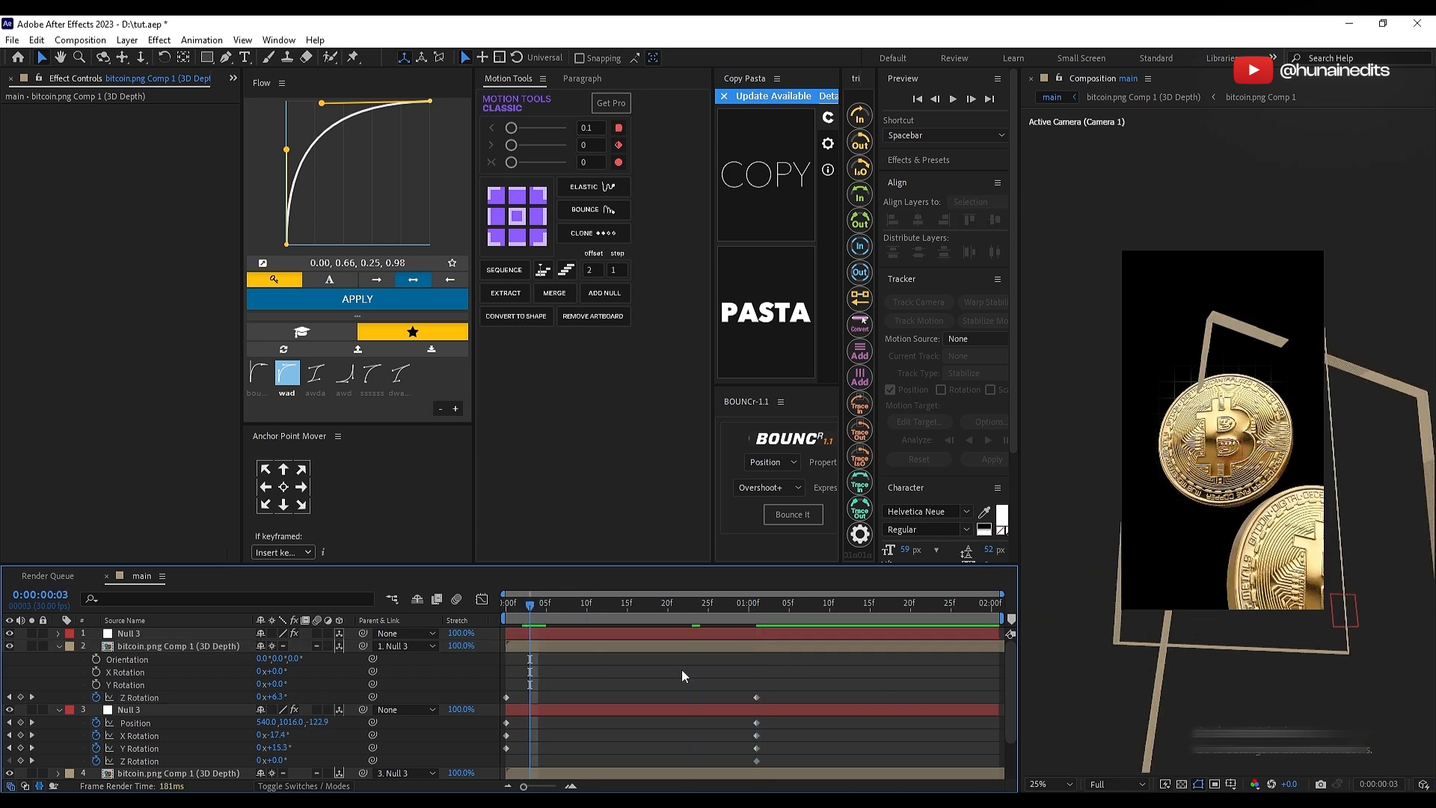
Step: Apply the Curves effect to the duplicated bitcoin layer and shape its RGB curve into a slight S for more contrast
{"action": "left_click", "coordinate": [668, 647]}
{"action": "key", "text": "ctrl+space"}
{"action": "type", "text": "cur"}
{"action": "key", "text": "Return"}
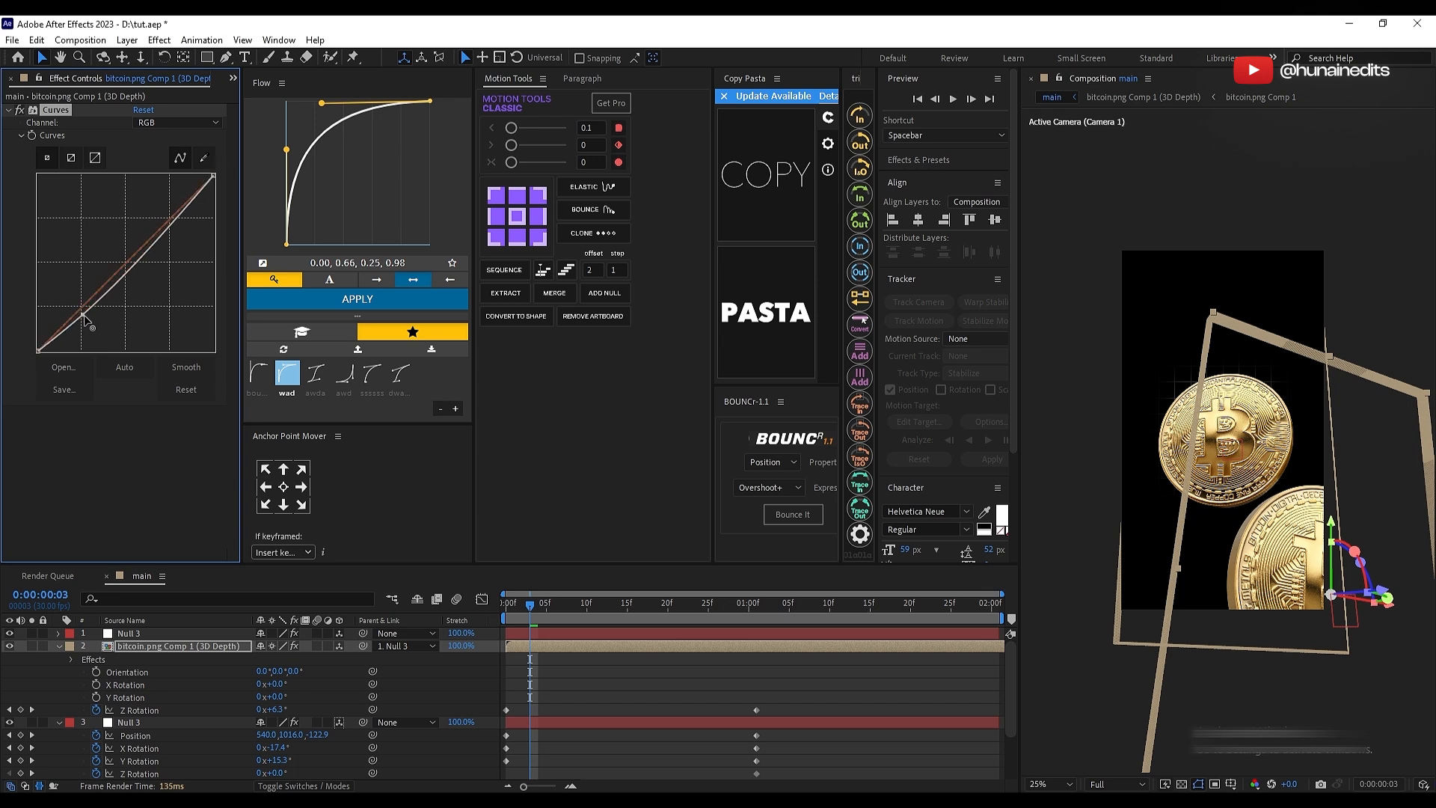
{"action": "left_click_drag", "start_coordinate": [84, 315], "coordinate": [80, 314]}
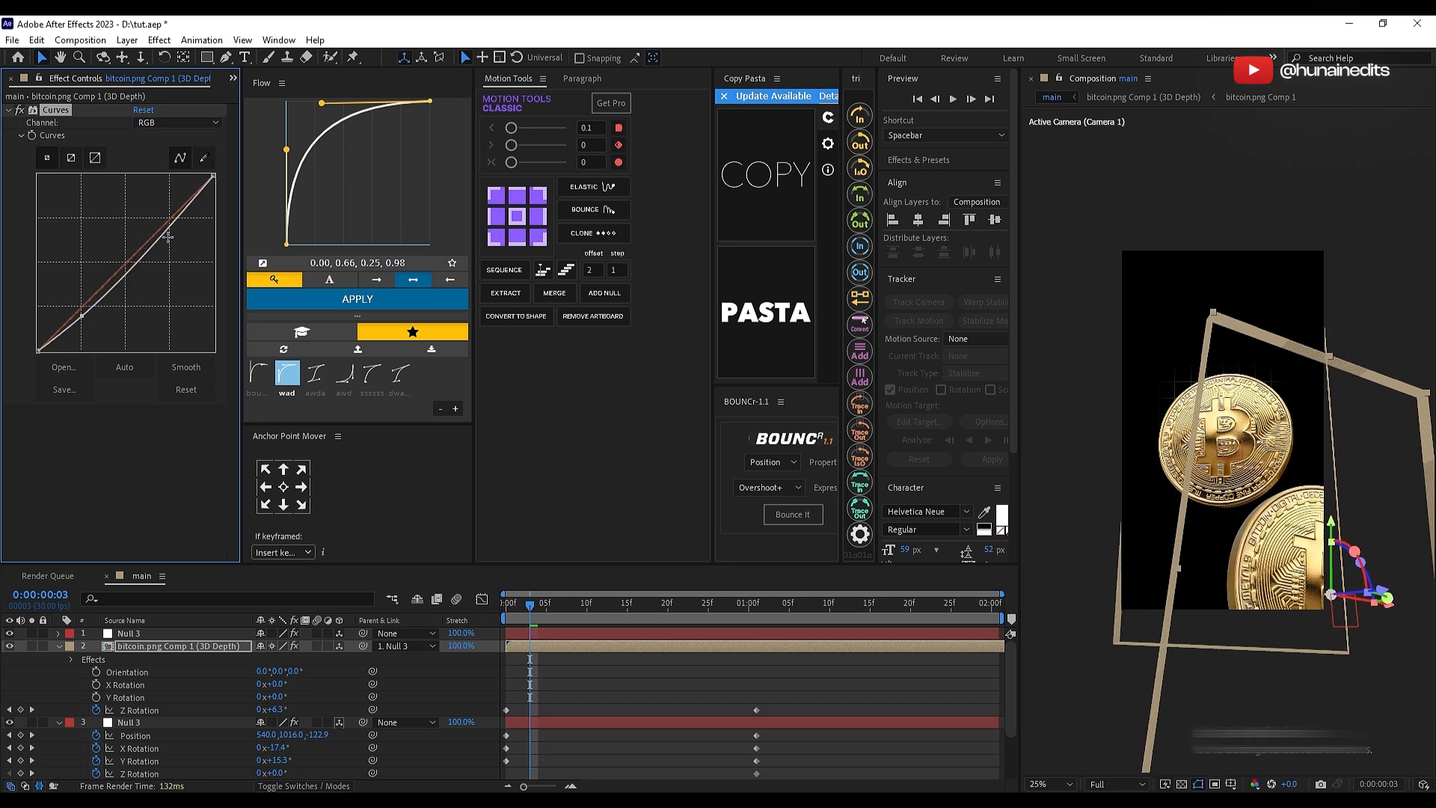
{"action": "left_click_drag", "start_coordinate": [155, 237], "coordinate": [151, 228]}
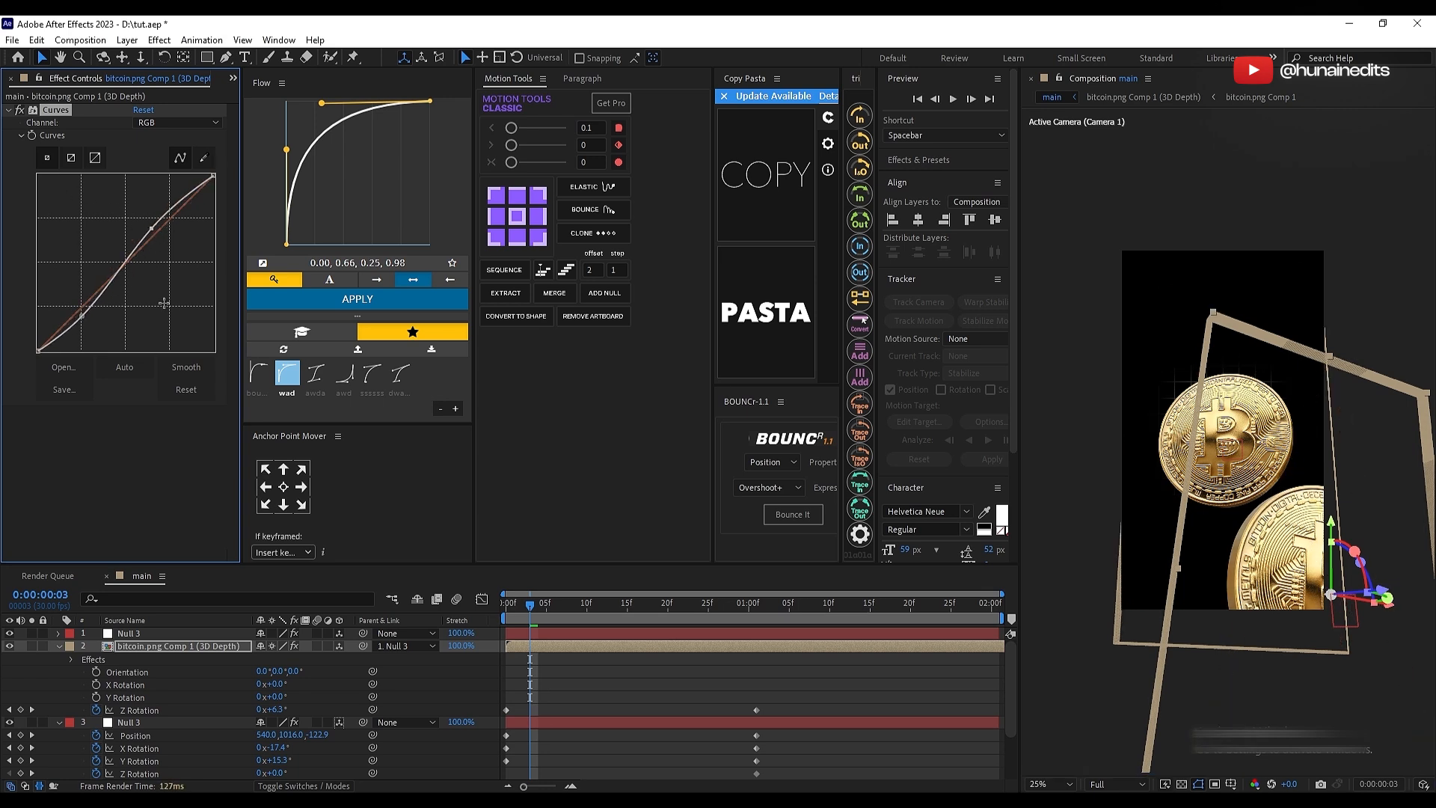
{"action": "left_click", "coordinate": [7, 111]}
Step: Add BCC Fast Lens Blur to the duplicated bitcoin layer, place it above Curves, and collapse the layers' properties
{"action": "key", "text": "ctrl+space"}
{"action": "type", "text": "fast"}
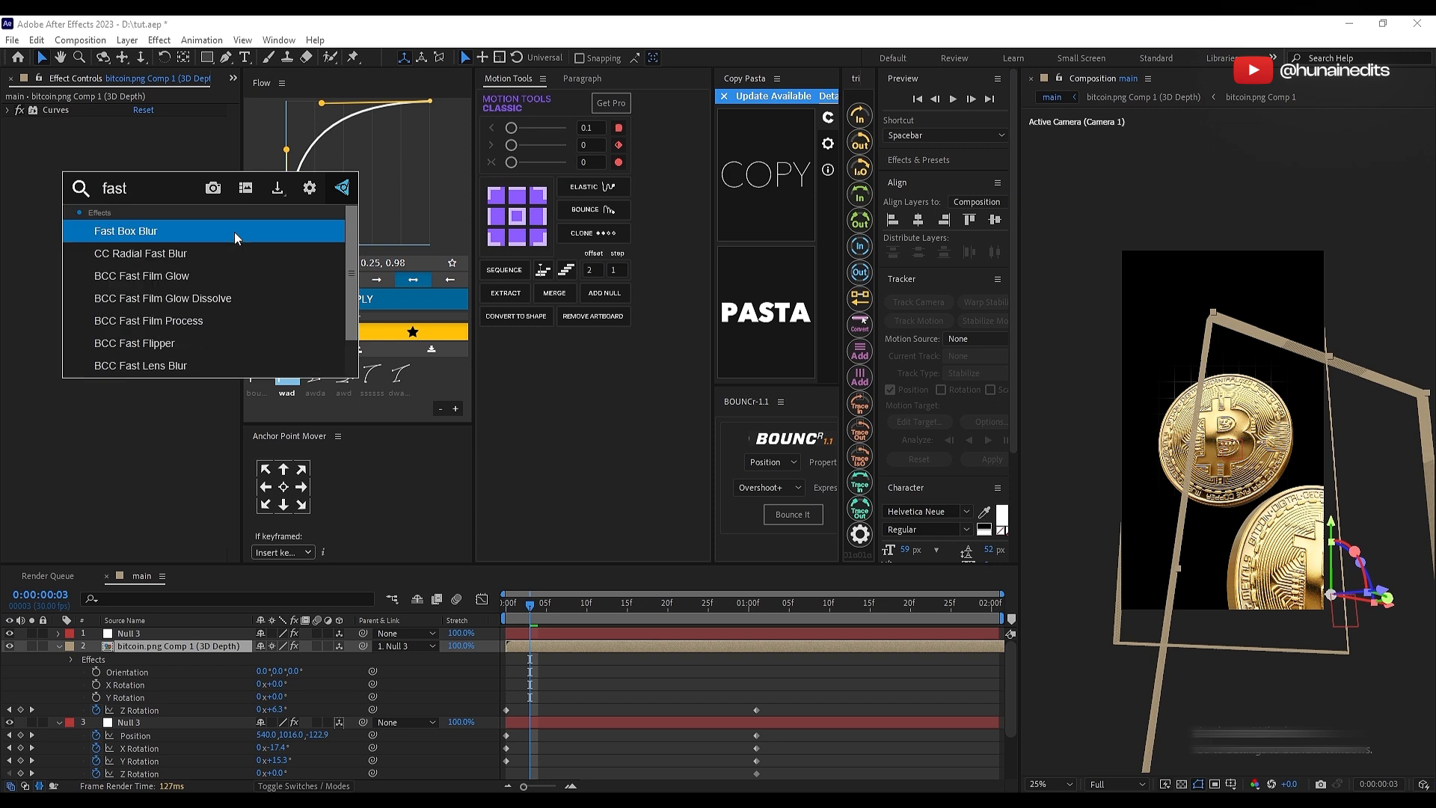
{"action": "type", "text": " l"}
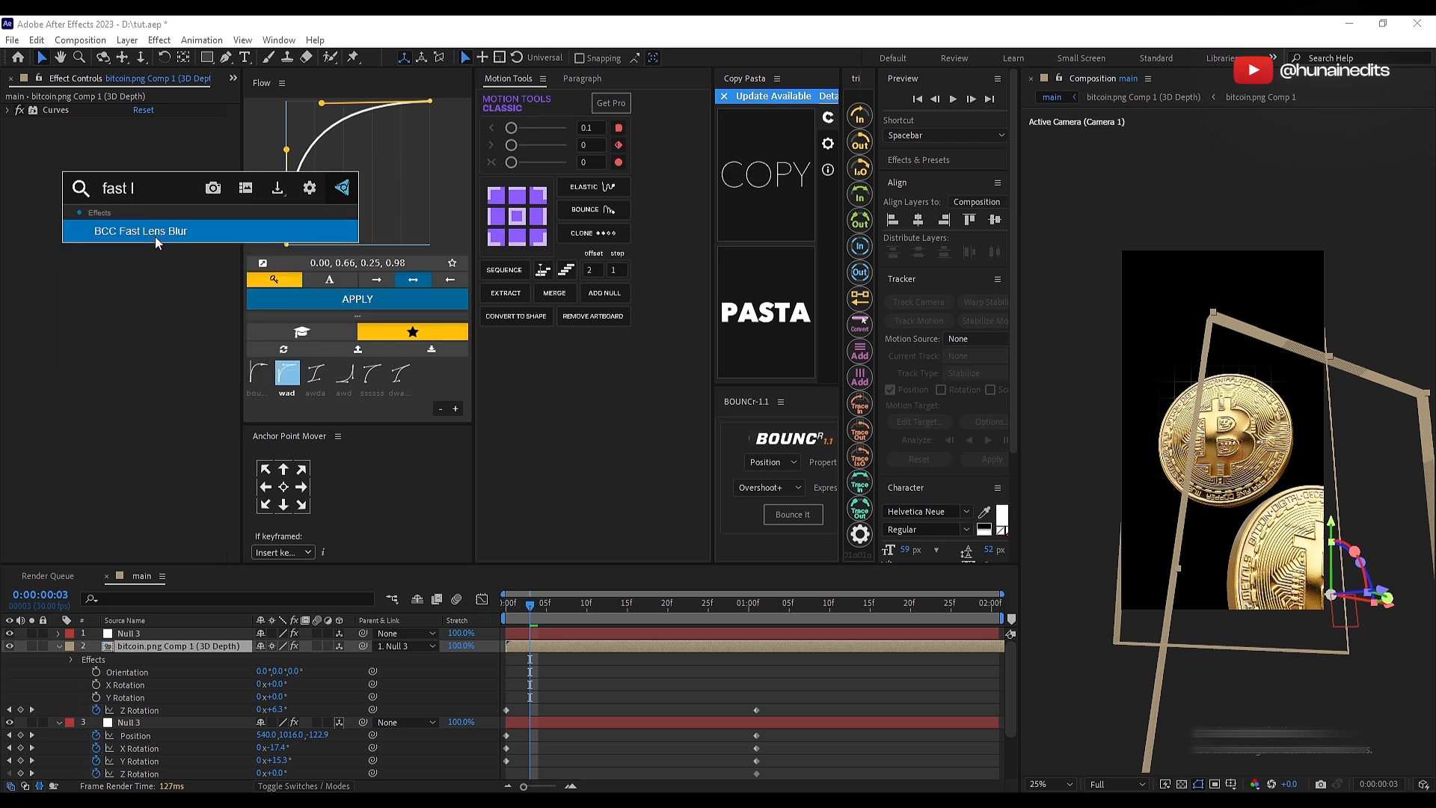
{"action": "left_click", "coordinate": [154, 235]}
{"action": "left_click_drag", "start_coordinate": [60, 122], "coordinate": [52, 106]}
{"action": "left_click", "coordinate": [760, 679]}
{"action": "key", "text": "u"}
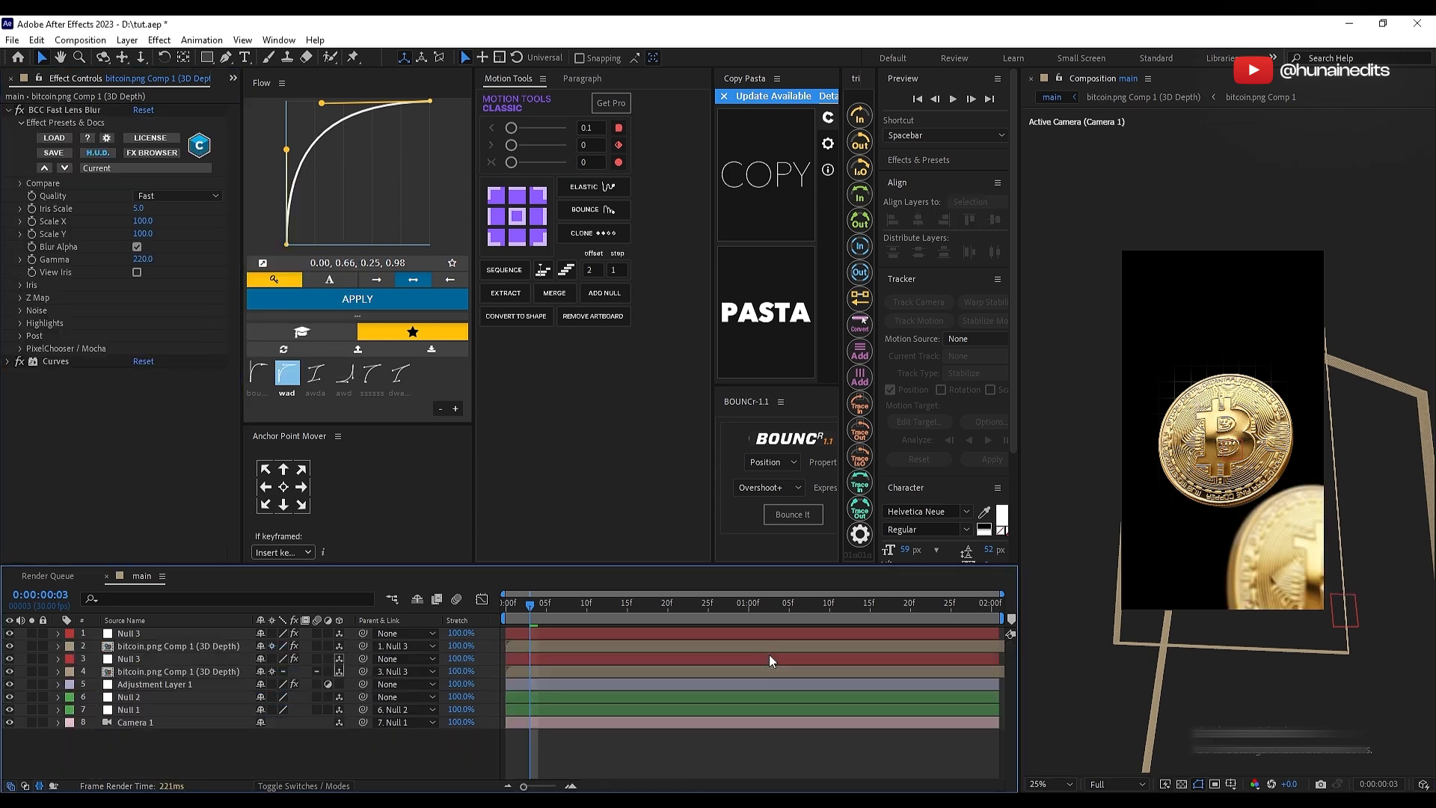
Step: Save the project and fit the whole composition in the viewer
{"action": "key", "text": "ctrl+s"}
{"action": "left_click", "coordinate": [1052, 783]}
{"action": "left_click", "coordinate": [1065, 534]}
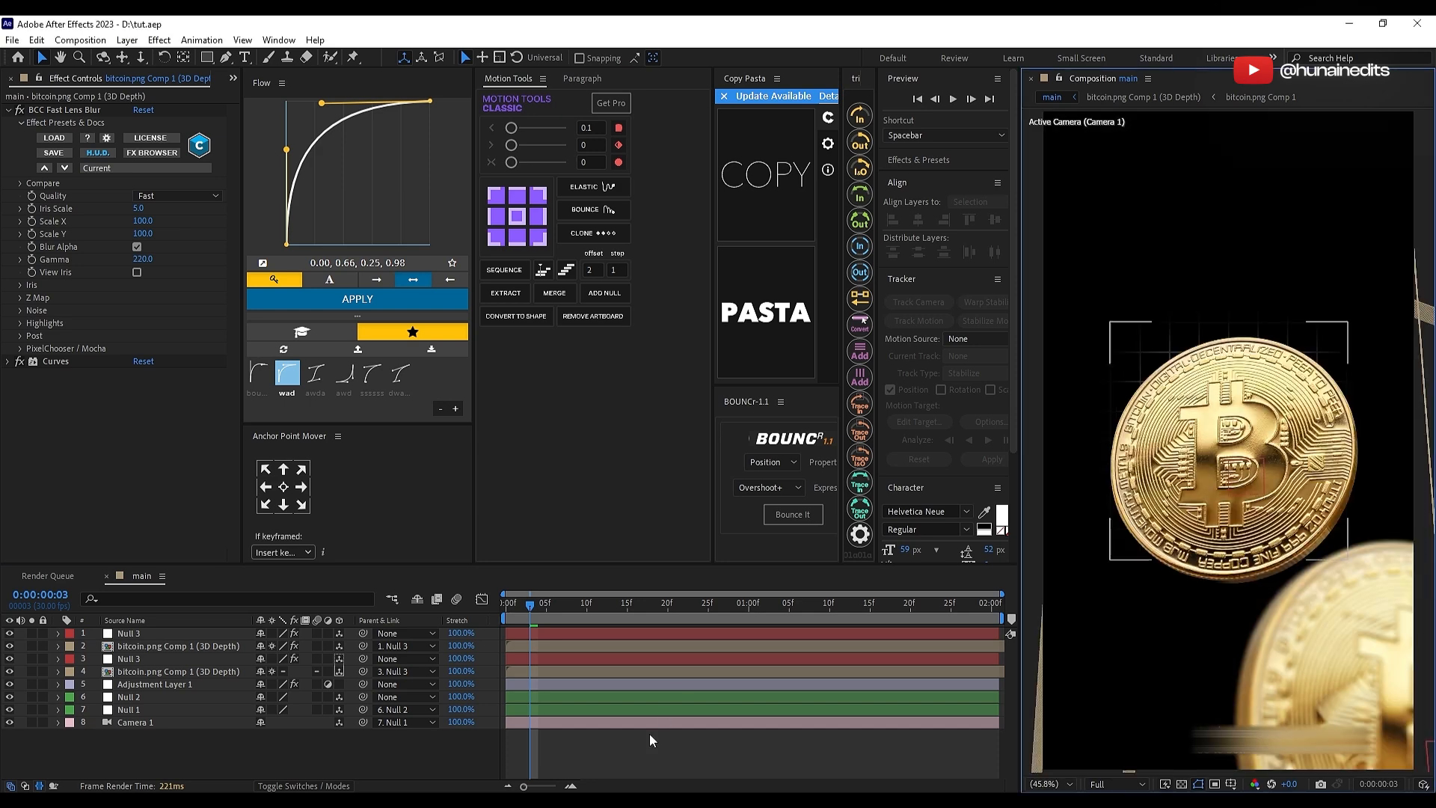
Step: Reorder the layers so Null 2, Null 1 and Camera 1 are above the coins and Adjustment Layer 1 is below everything
{"action": "left_click_drag", "start_coordinate": [649, 739], "coordinate": [669, 698]}
{"action": "key", "text": "ctrl+shift+bracketright"}
{"action": "left_click", "coordinate": [674, 747]}
{"action": "left_click_drag", "start_coordinate": [146, 722], "coordinate": [172, 736]}
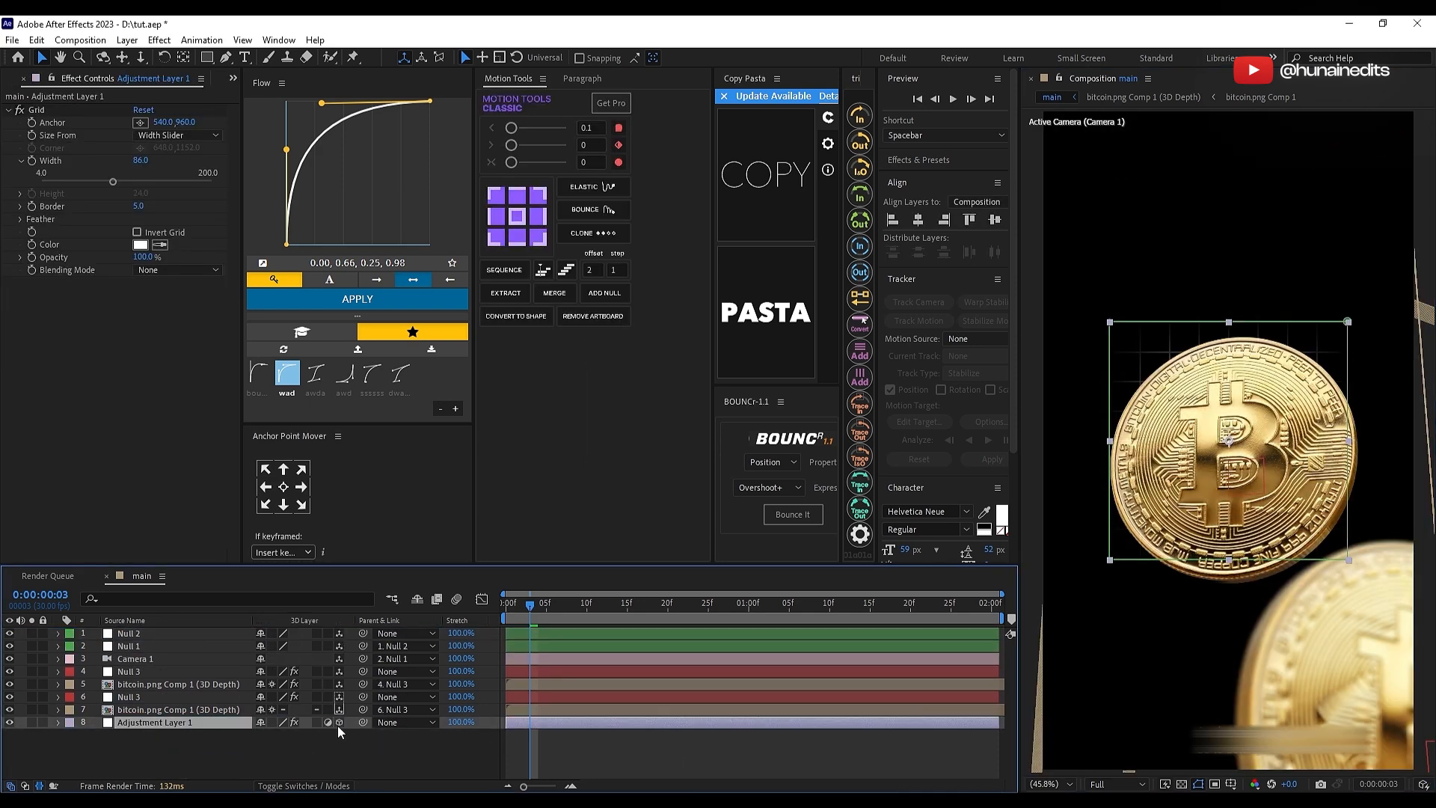
Step: Move Null 1's position keyframe to about 0:00:00:28 and set its Z position to -427 at 0:00:00:00
{"action": "left_click", "coordinate": [123, 646]}
{"action": "key", "text": "p"}
{"action": "left_click", "coordinate": [95, 659]}
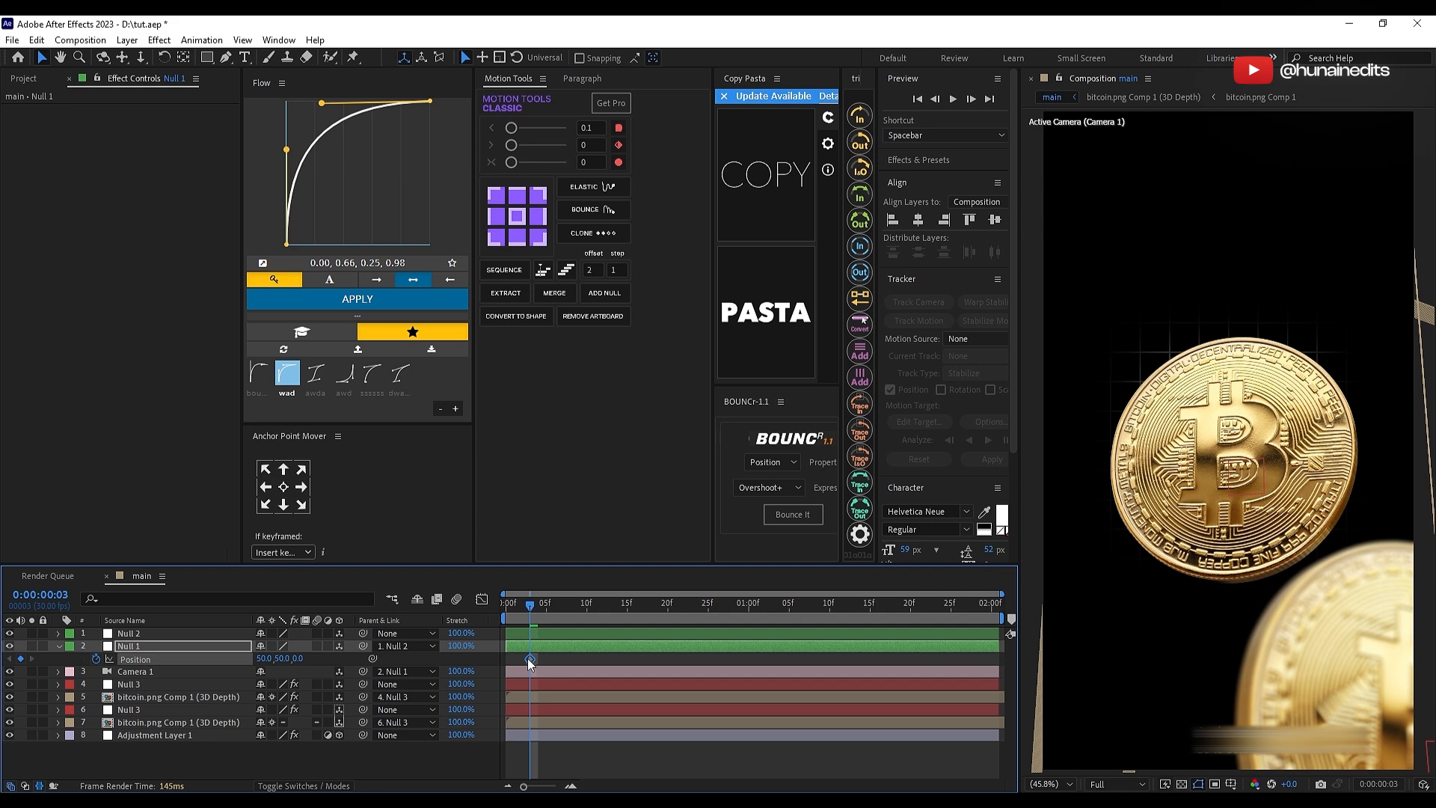
{"action": "left_click_drag", "start_coordinate": [530, 659], "coordinate": [684, 666]}
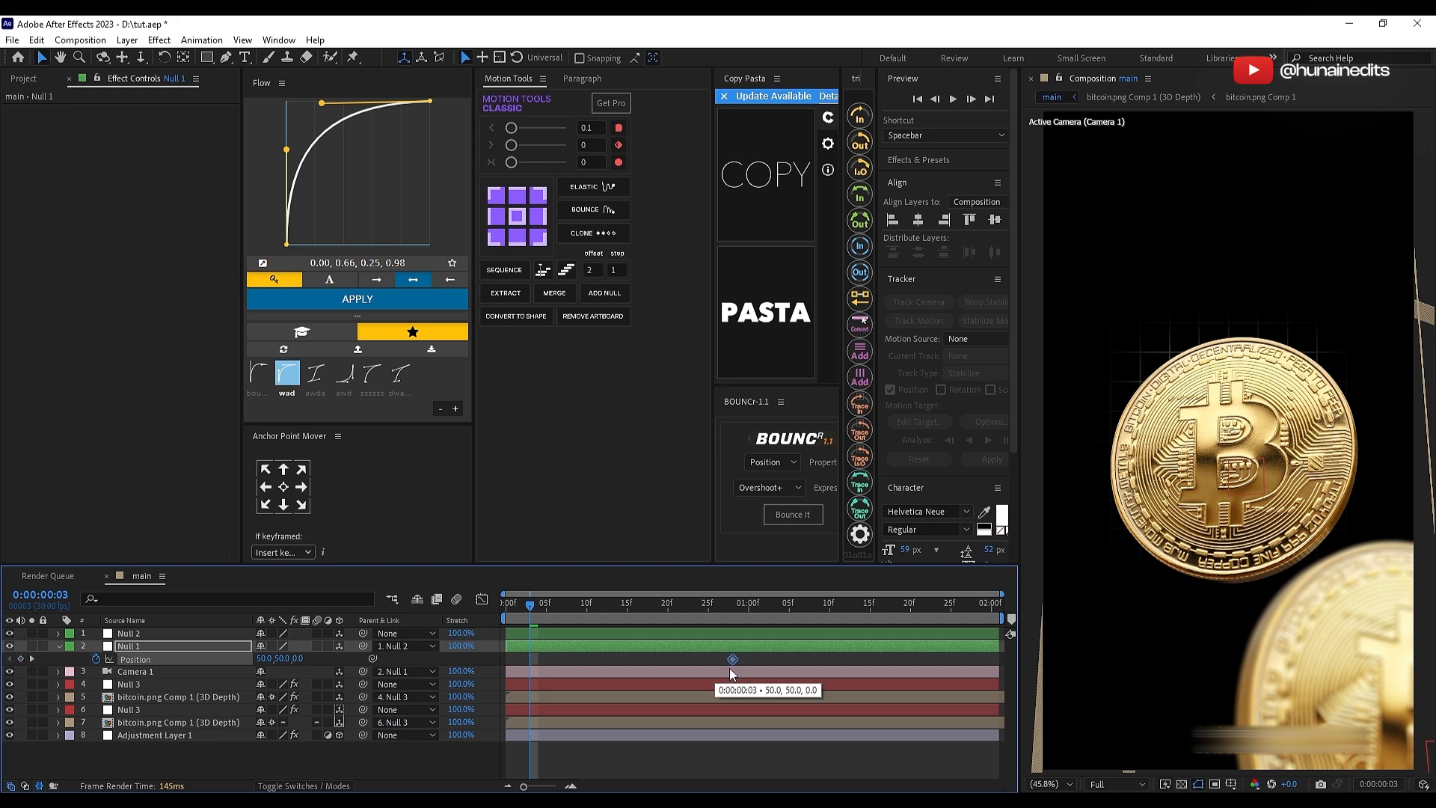
{"action": "left_click_drag", "start_coordinate": [530, 605], "coordinate": [478, 607]}
{"action": "left_click", "coordinate": [546, 661]}
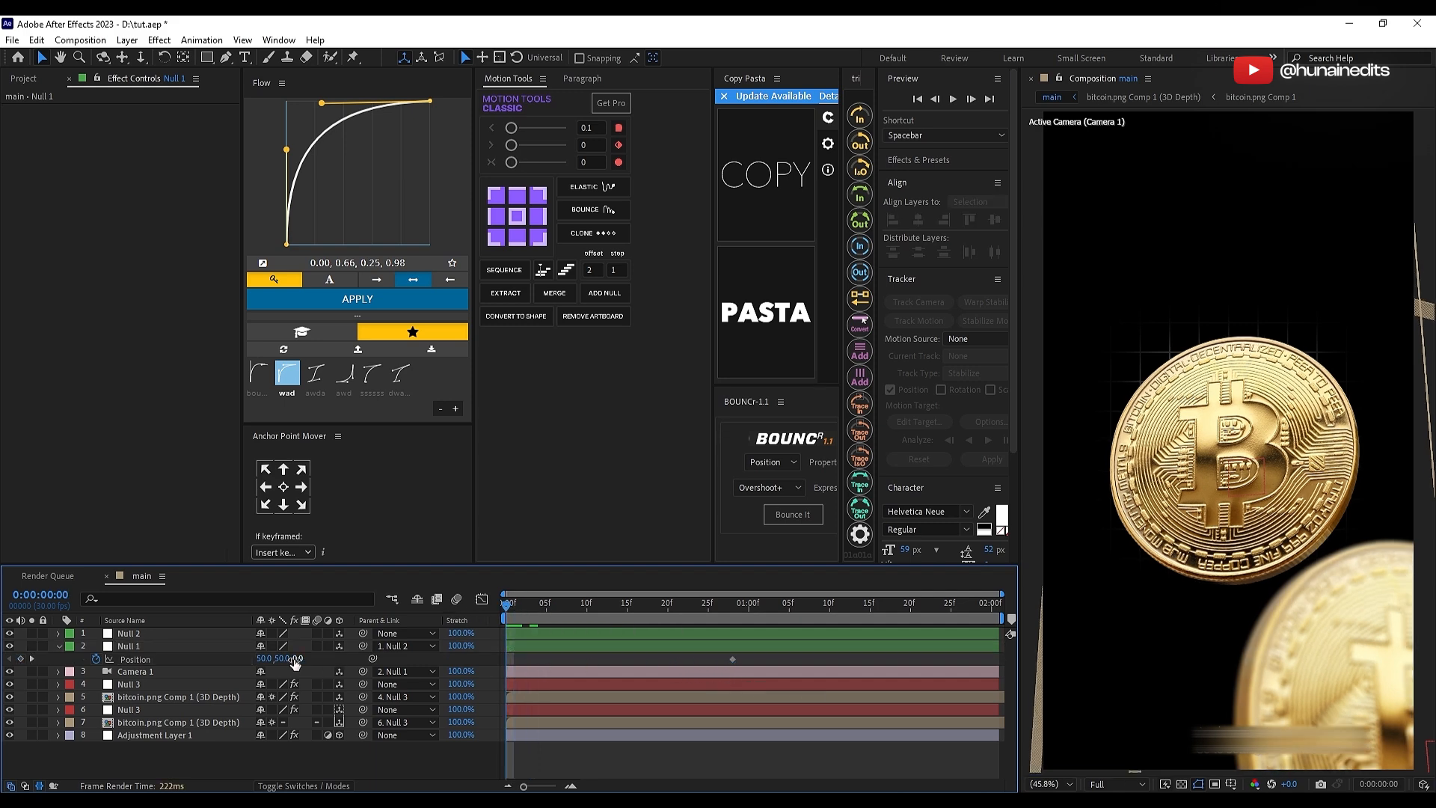
{"action": "left_click_drag", "start_coordinate": [270, 662], "coordinate": [14, 698]}
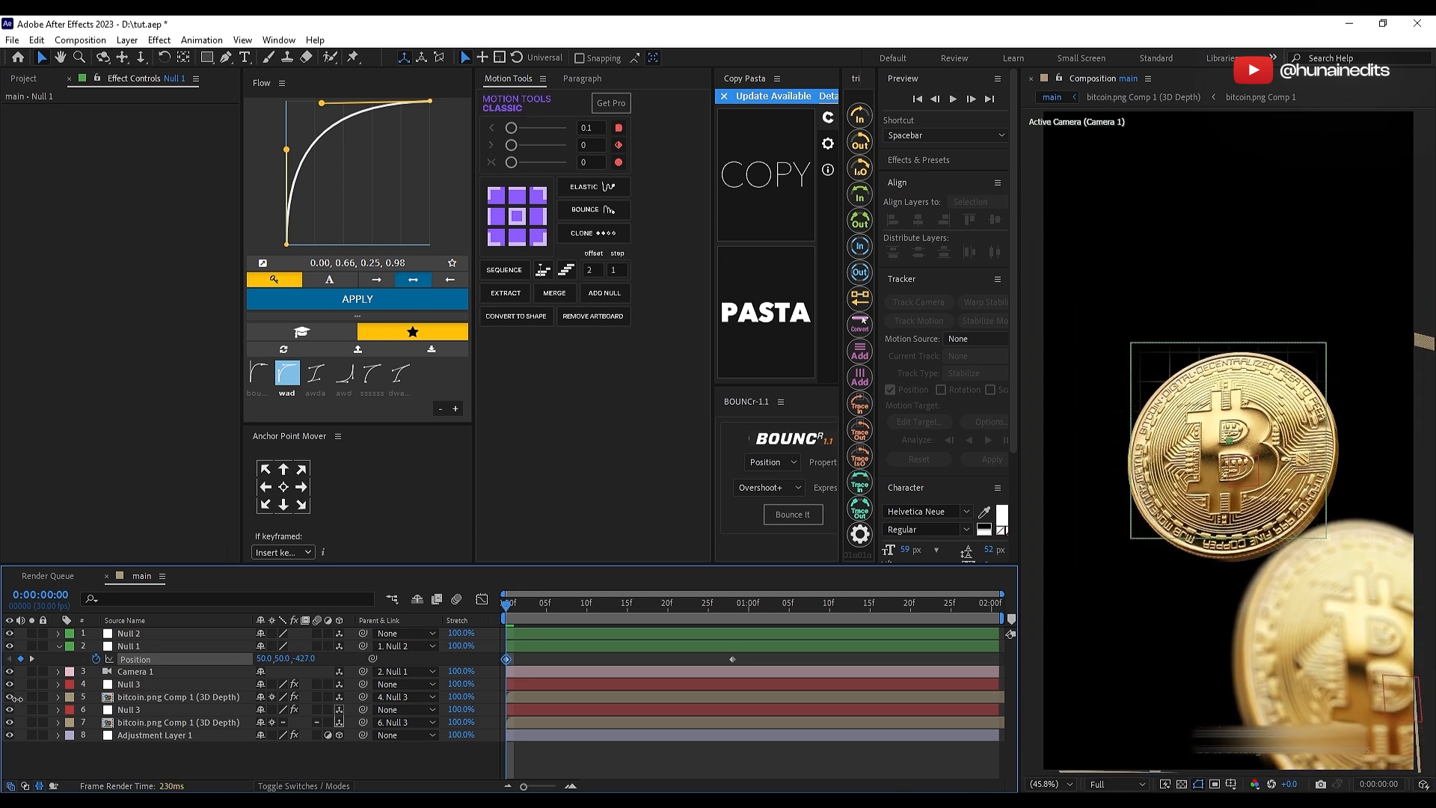
Step: Push the grid adjustment layer back to a Z position of 1409 and scale it to 186%
{"action": "left_click", "coordinate": [187, 735]}
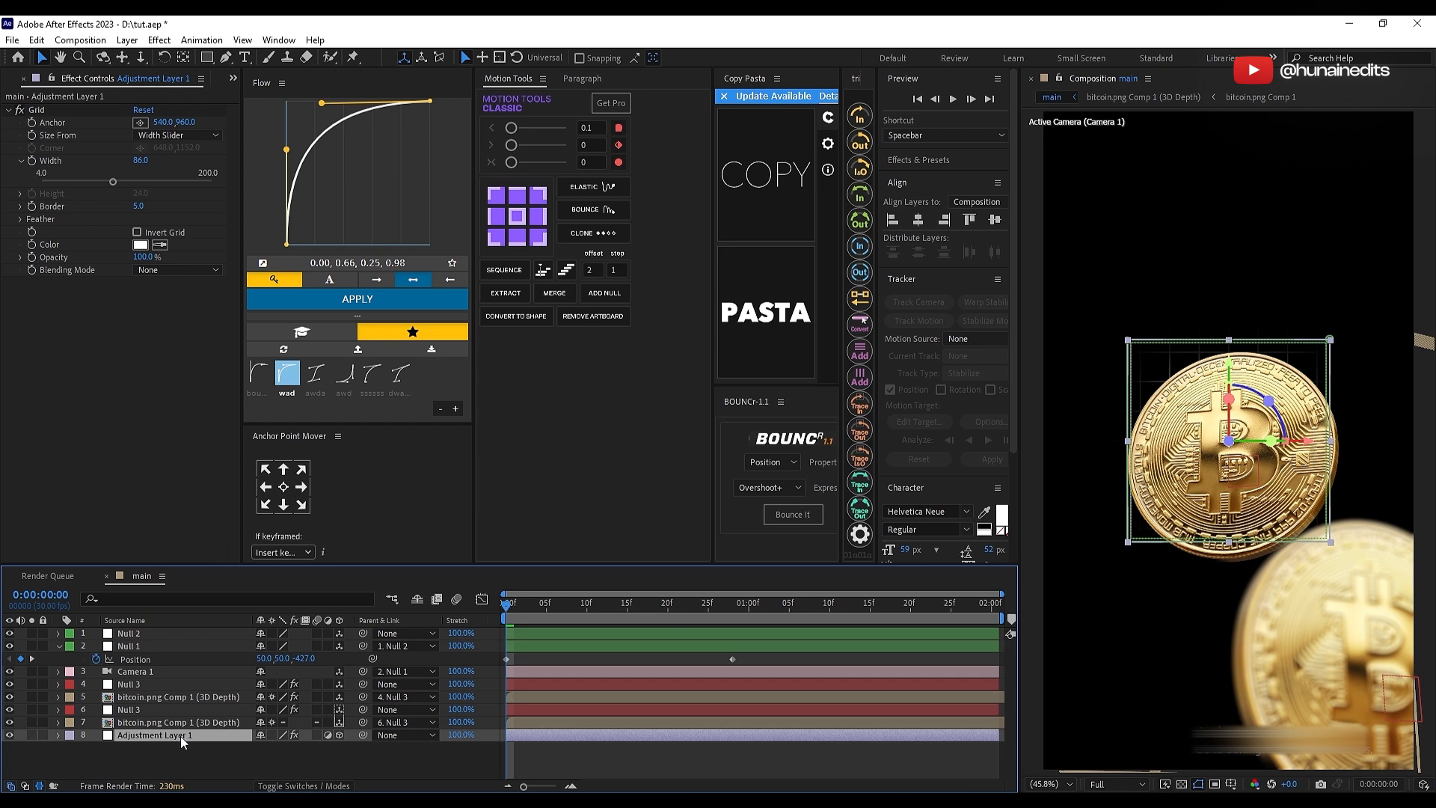
{"action": "key", "text": "p"}
{"action": "left_click_drag", "start_coordinate": [308, 752], "coordinate": [1232, 625]}
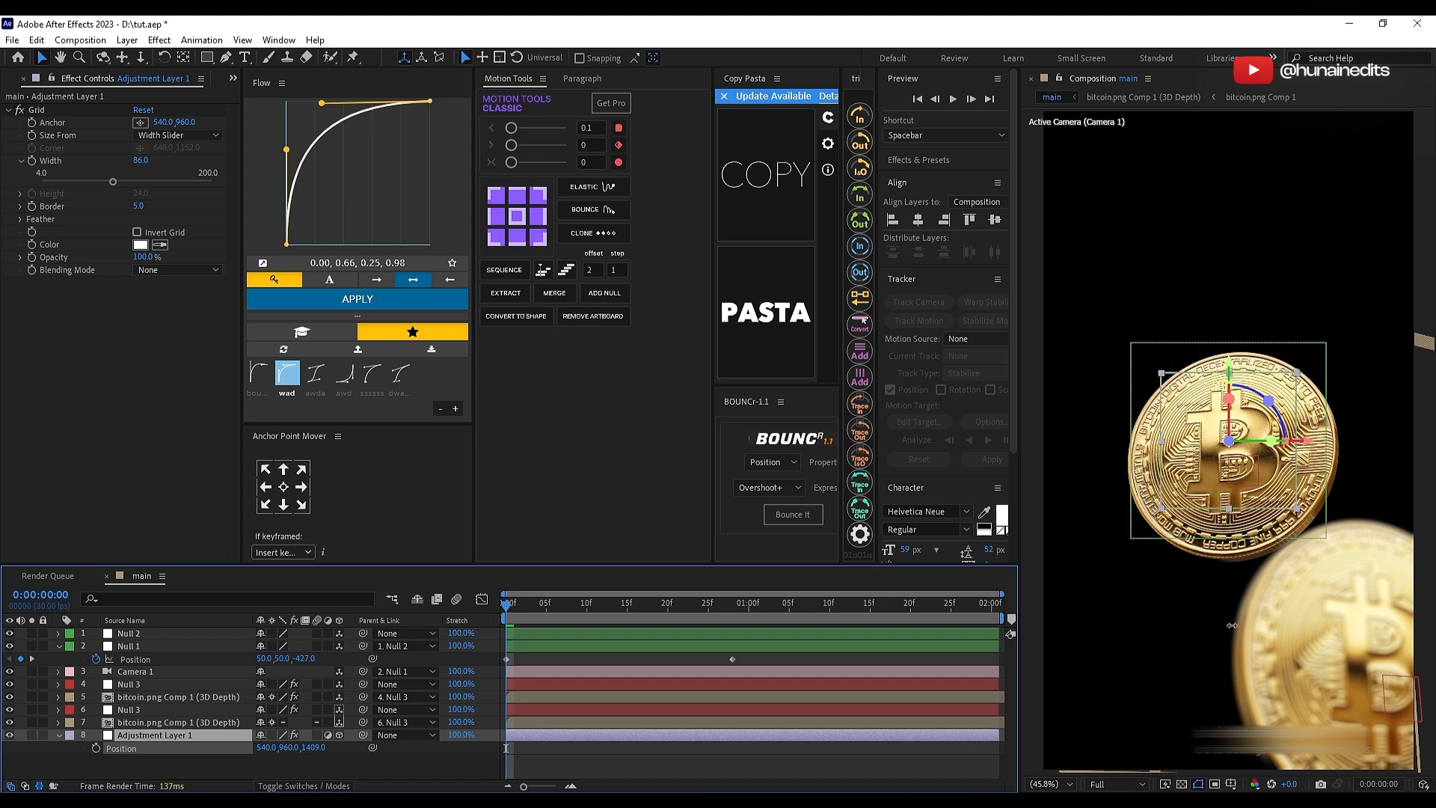
{"action": "key", "text": "s"}
{"action": "mouse_move", "coordinate": [275, 747]}
{"action": "left_mouse_down"}
{"action": "mouse_move", "coordinate": [334, 742]}
{"action": "mouse_move", "coordinate": [267, 747]}
{"action": "mouse_move", "coordinate": [288, 747]}
{"action": "left_mouse_up"}
{"action": "key", "text": "Return"}
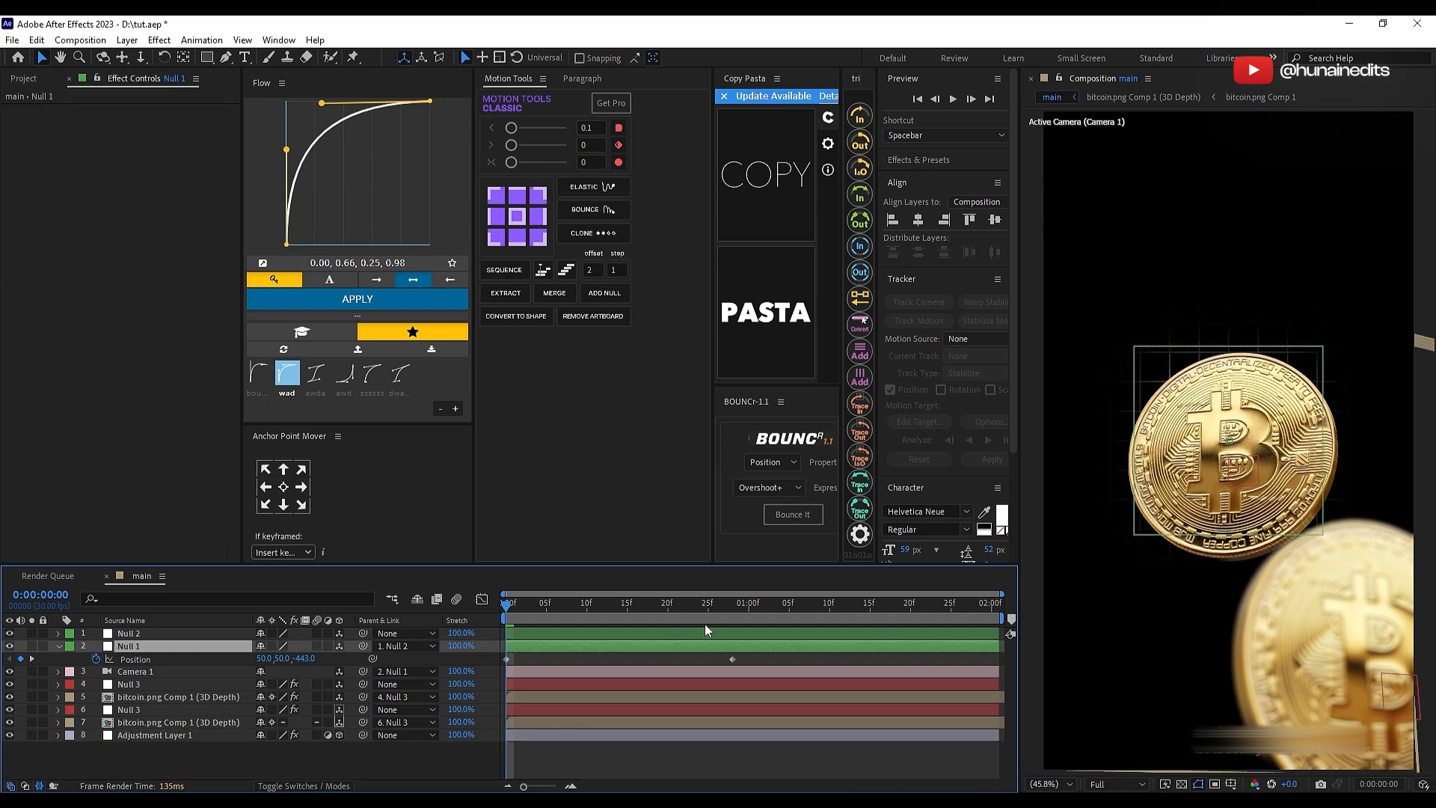
Step: Set Null 1's starting Z position to -443 and align its last position keyframe with the main coin's Null 3 keyframes at 0:00:01:01
{"action": "left_click", "coordinate": [701, 609]}
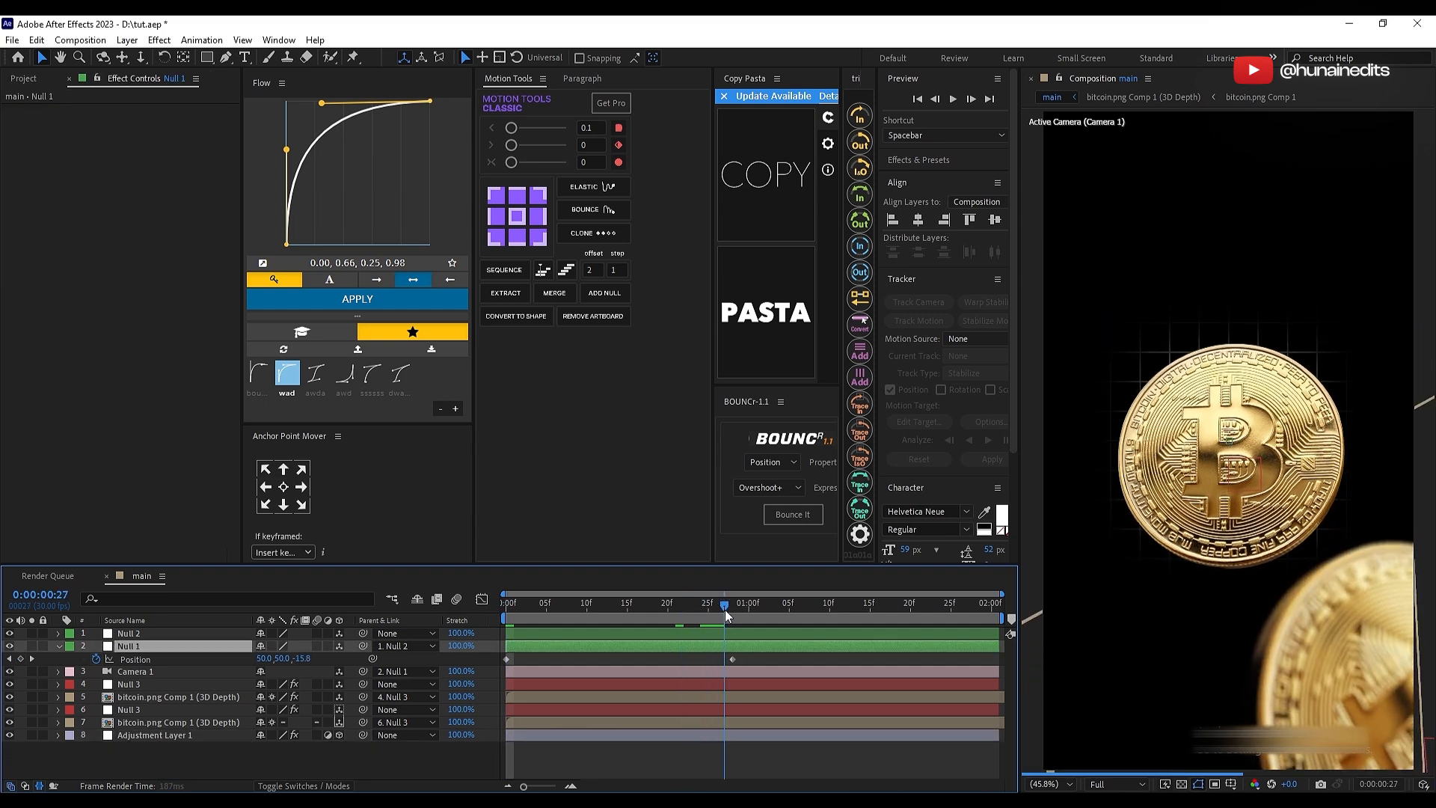
{"action": "key", "text": "Home"}
{"action": "left_click", "coordinate": [684, 690]}
{"action": "left_click", "coordinate": [685, 684]}
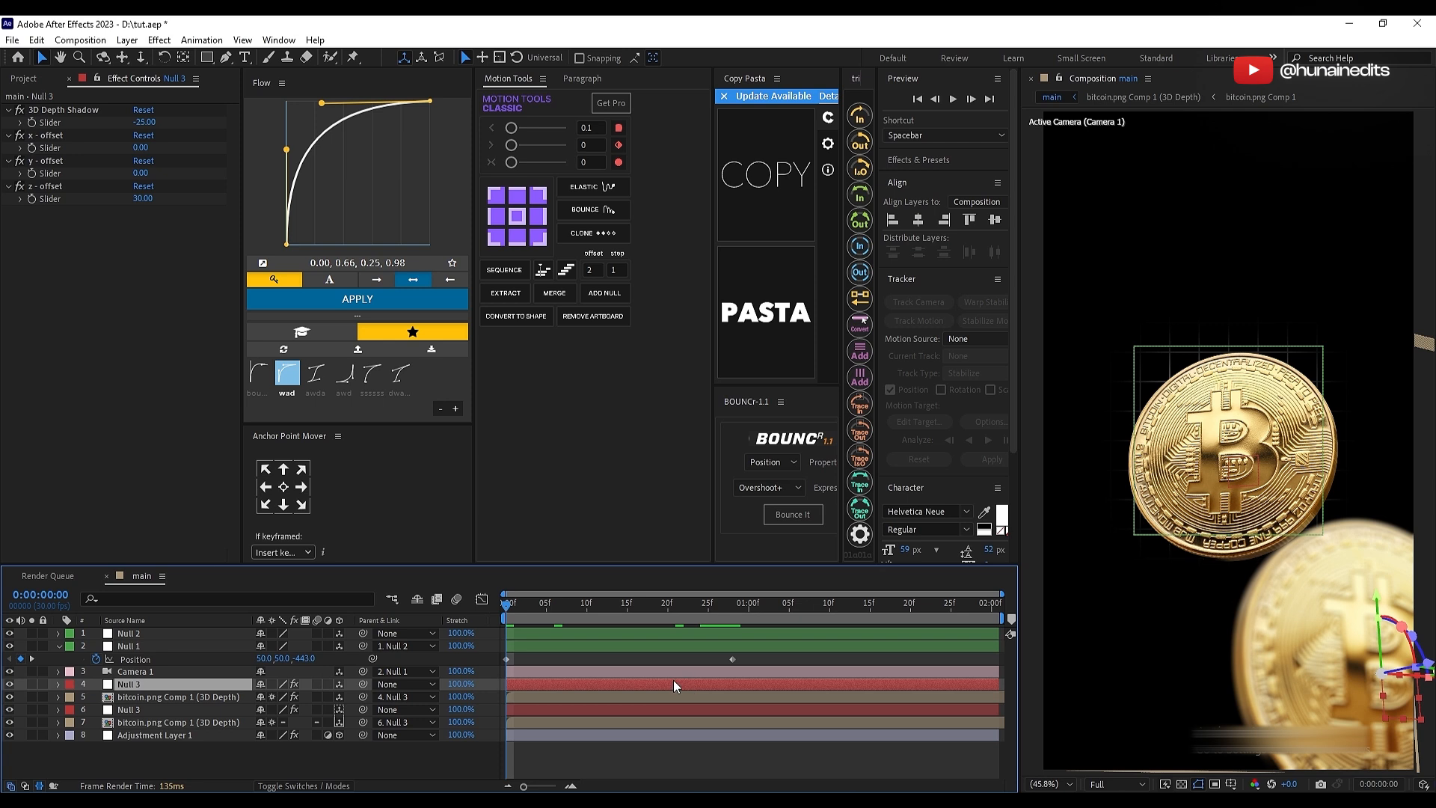
{"action": "left_click", "coordinate": [649, 722]}
{"action": "left_click", "coordinate": [628, 707]}
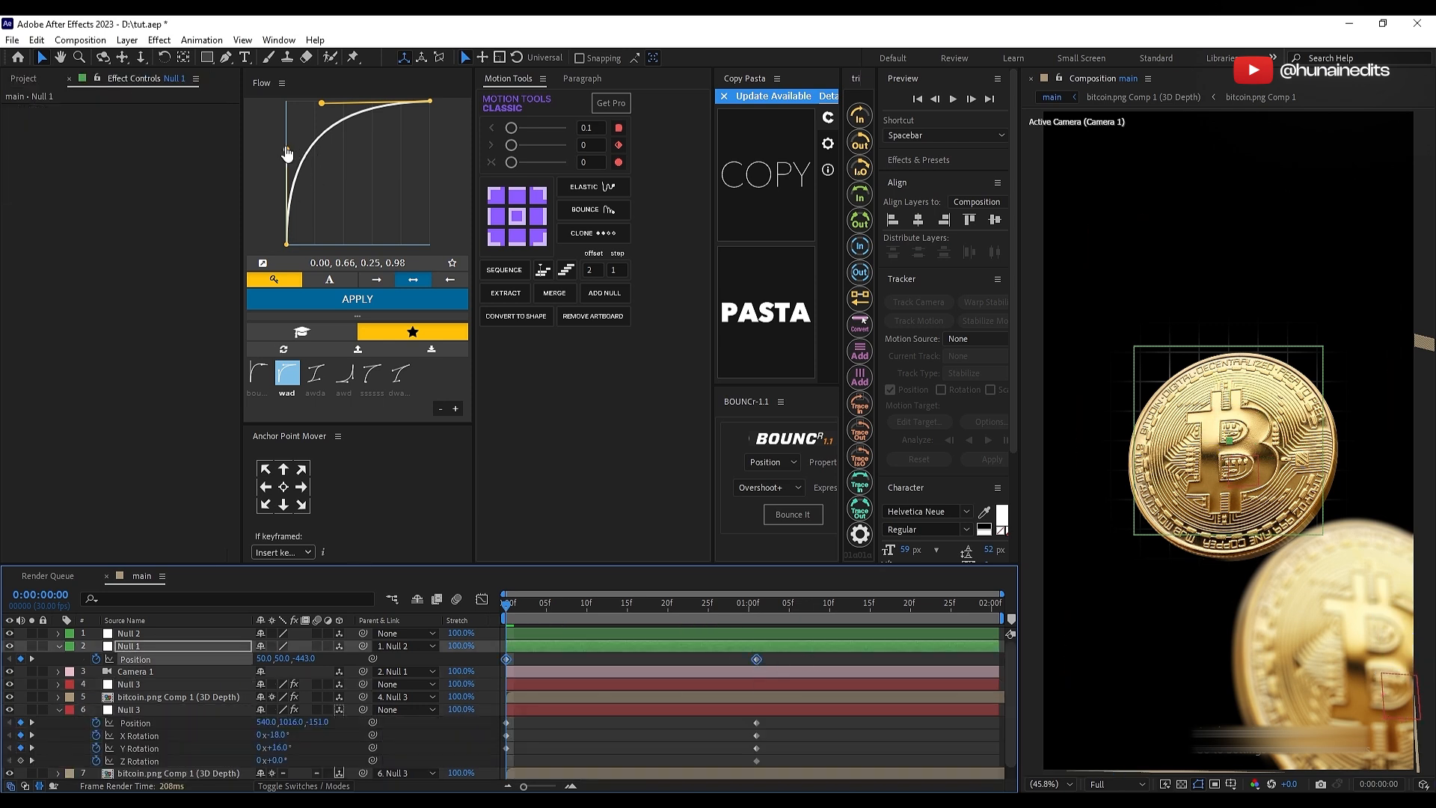
Step: Adjust the Flow easing curve to 0.00, 0.71, 0.25, 0.98 and apply it to the keyframes of Null 1 and the main coin's Null 3
{"action": "left_click_drag", "start_coordinate": [286, 151], "coordinate": [286, 129]}
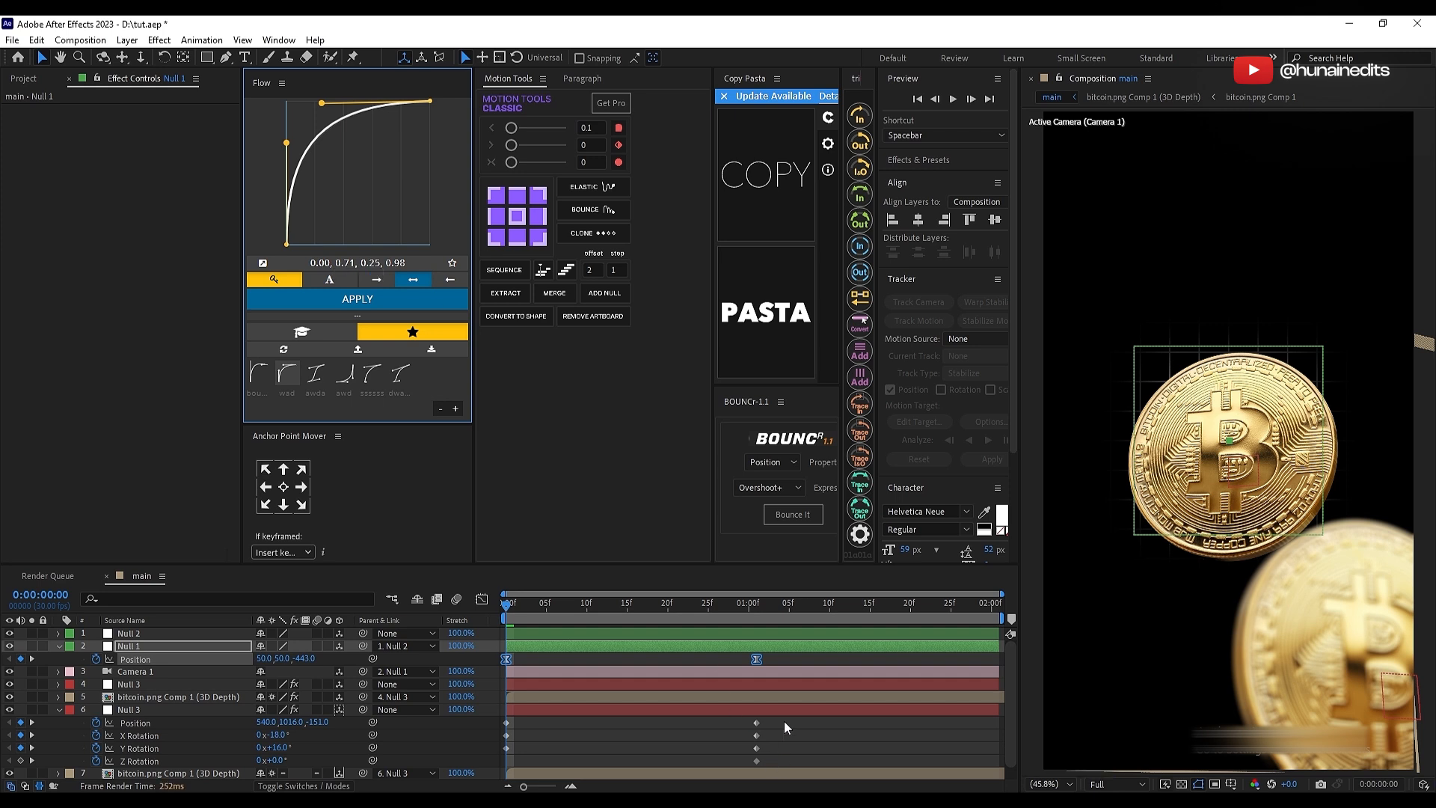
{"action": "left_click_drag", "start_coordinate": [784, 721], "coordinate": [497, 771]}
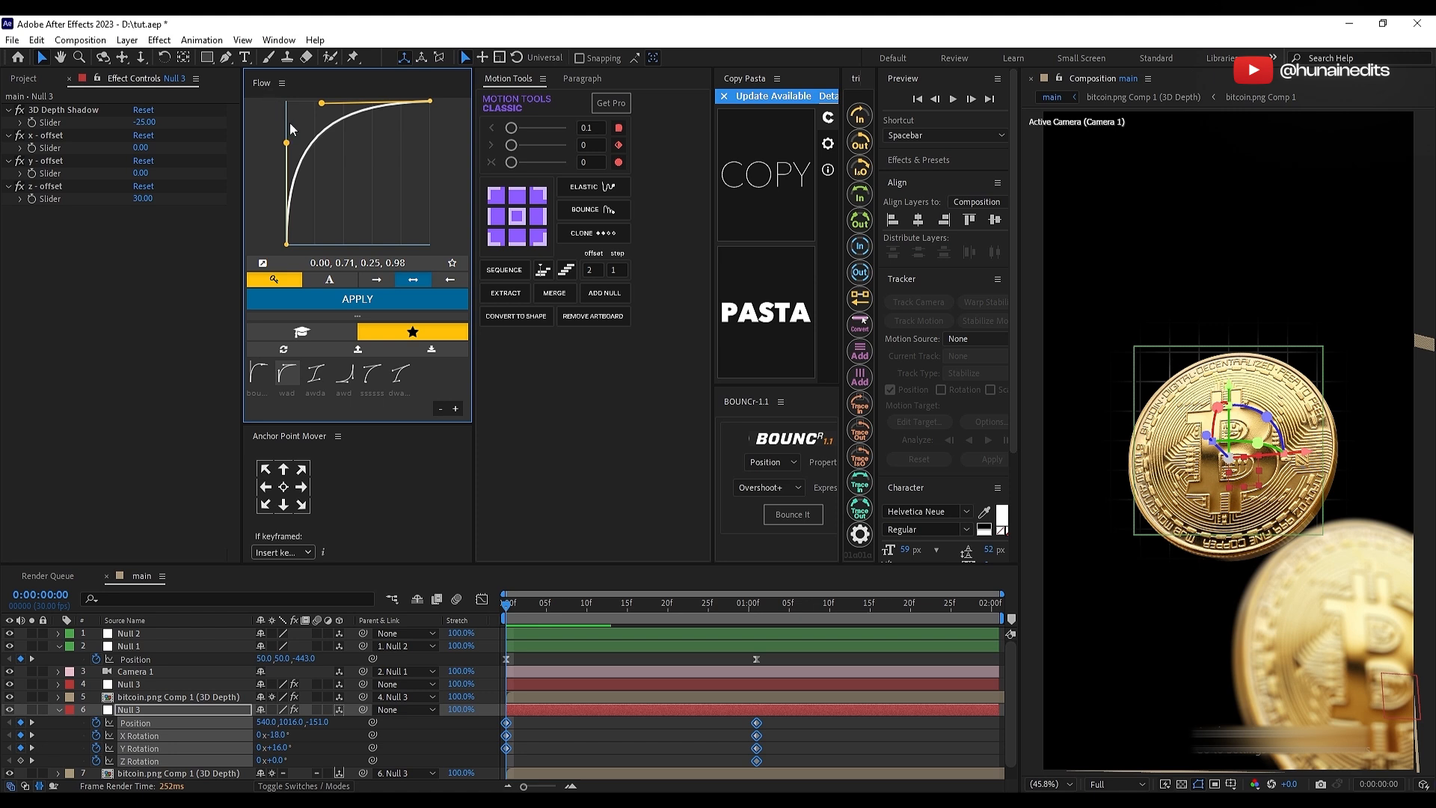
{"action": "left_click", "coordinate": [804, 742]}
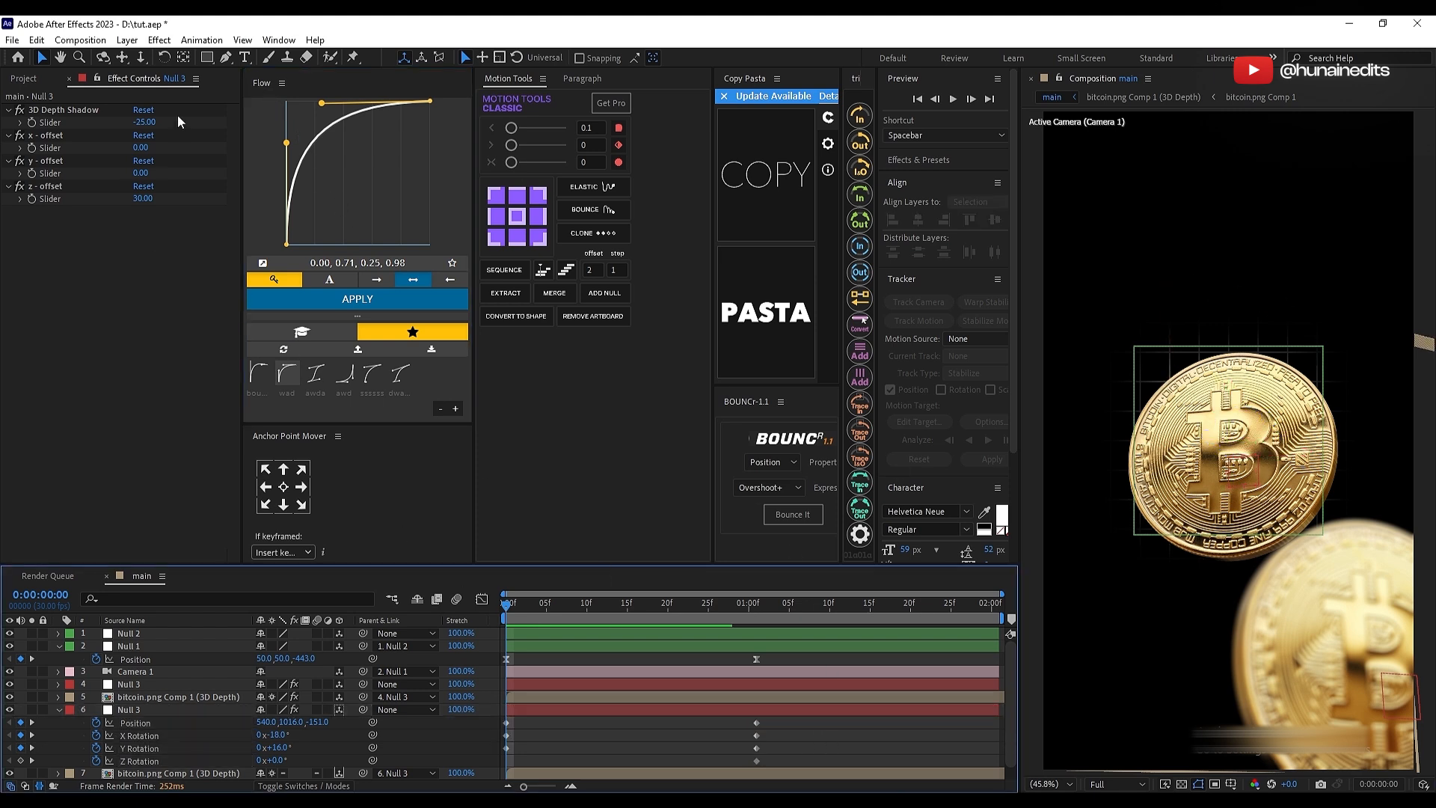
{"action": "left_click_drag", "start_coordinate": [776, 660], "coordinate": [453, 772]}
{"action": "left_click", "coordinate": [357, 298]}
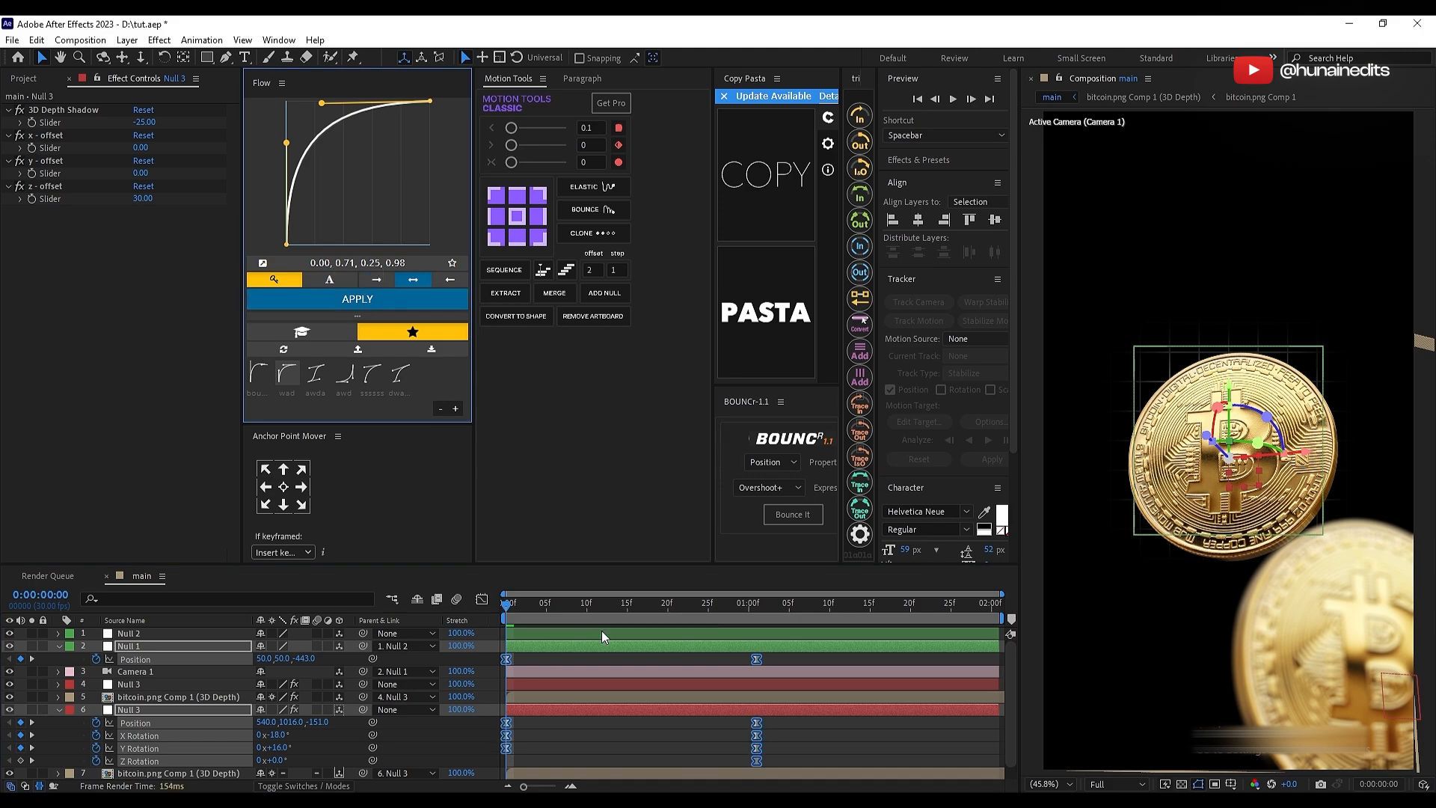
Step: Set Null 1's Z position to 210 at 0:00:01:01
{"action": "left_click", "coordinate": [570, 655]}
{"action": "left_click", "coordinate": [756, 659]}
{"action": "left_click_drag", "start_coordinate": [705, 604], "coordinate": [756, 604]}
{"action": "left_click", "coordinate": [756, 722]}
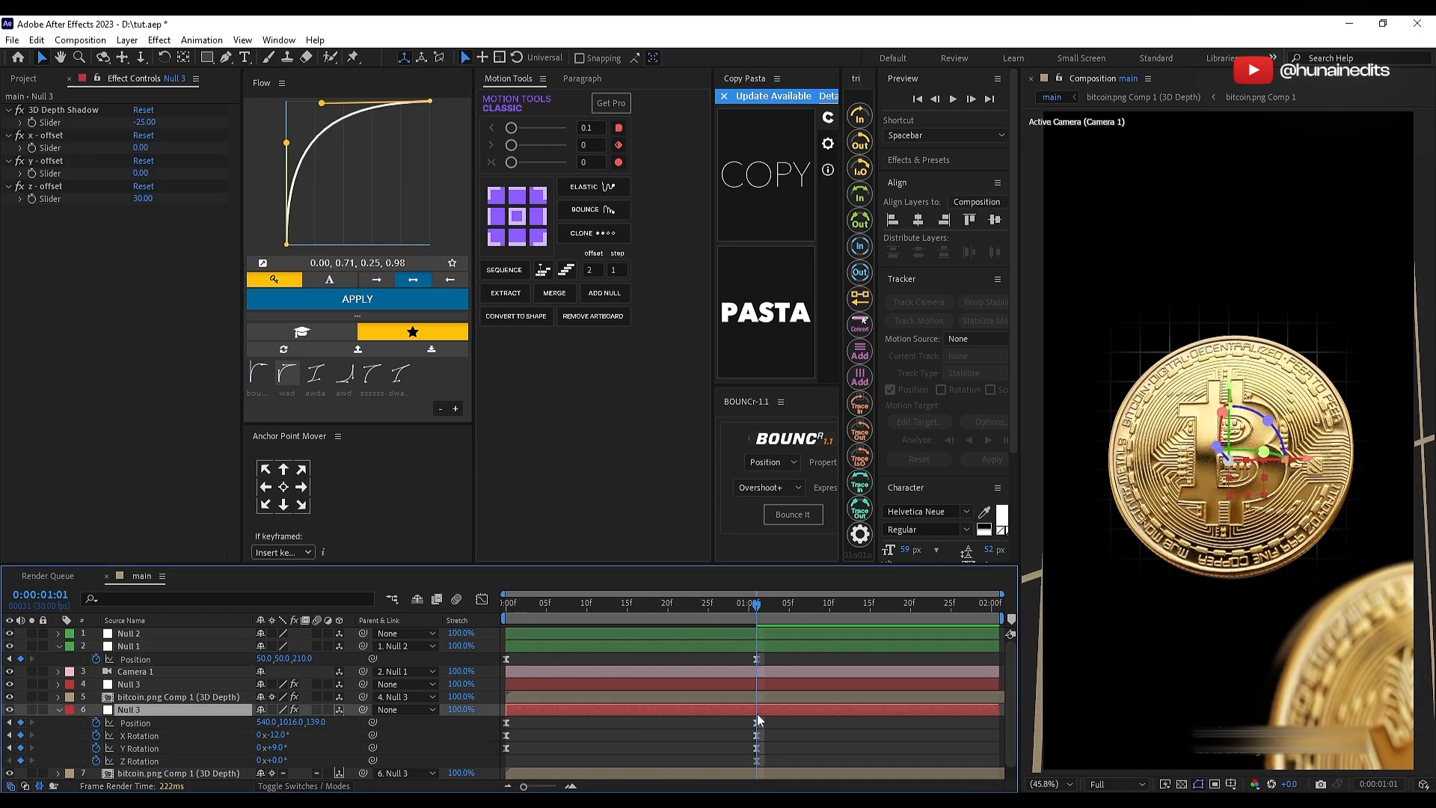
Step: Reposition the foreground coin's duplicated Null 3 to about 864.3, 1449.6, -898.5
{"action": "left_click", "coordinate": [760, 684]}
{"action": "scroll", "coordinate": [1331, 569], "scroll_direction": "down", "scroll_amount": 2}
{"action": "left_click_drag", "start_coordinate": [1344, 572], "coordinate": [1339, 534]}
{"action": "scroll", "coordinate": [1332, 553], "scroll_direction": "up", "scroll_amount": 2}
{"action": "key", "text": "shift+slash"}
{"action": "key", "text": "p"}
{"action": "left_click_drag", "start_coordinate": [265, 696], "coordinate": [239, 696]}
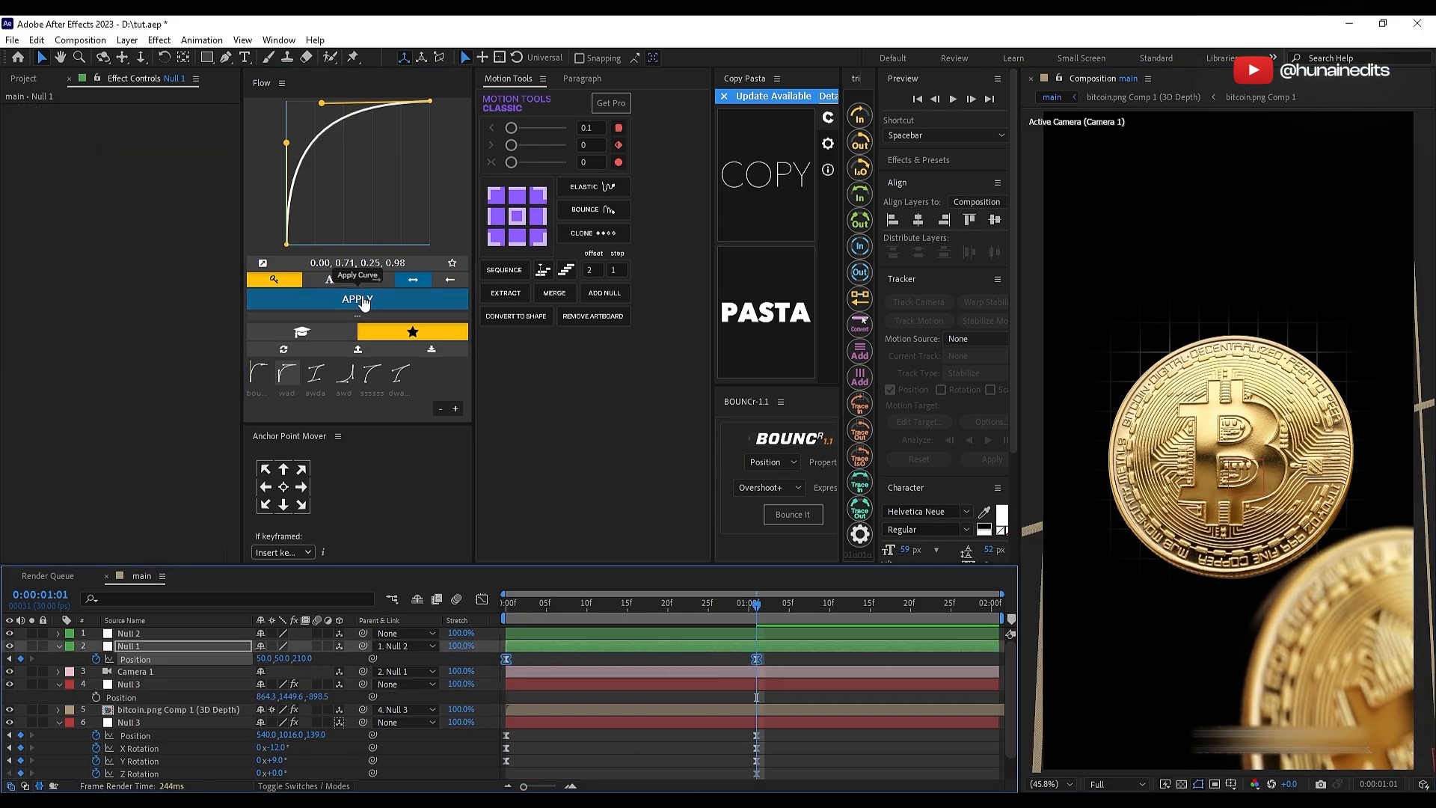
Step: Apply the 0.00, 0.71, 0.25, 0.98 easing curve to Null 1's position keyframes and preview the motion
{"action": "left_click", "coordinate": [365, 299]}
{"action": "key", "text": "space"}
{"action": "mouse_move", "coordinate": [757, 604]}
{"action": "left_mouse_down"}
{"action": "mouse_move", "coordinate": [506, 604]}
{"action": "mouse_move", "coordinate": [756, 604]}
{"action": "left_mouse_up"}
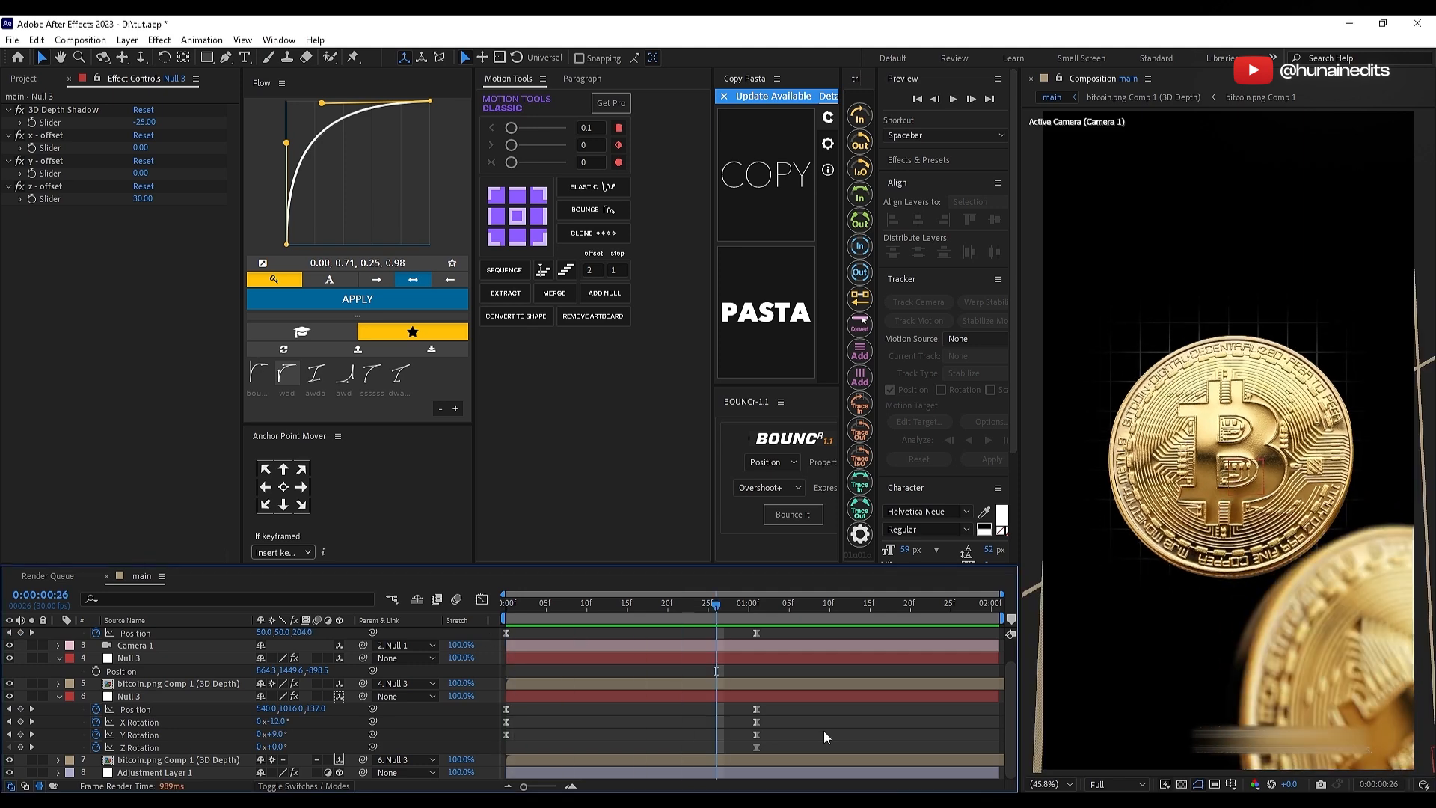
Step: Reveal the duplicated bitcoin layer's rotation and move its final Z Rotation keyframe beyond the visible end of the timeline
{"action": "left_click", "coordinate": [806, 658]}
{"action": "key", "text": "r"}
{"action": "left_click", "coordinate": [674, 723]}
{"action": "key", "text": "r"}
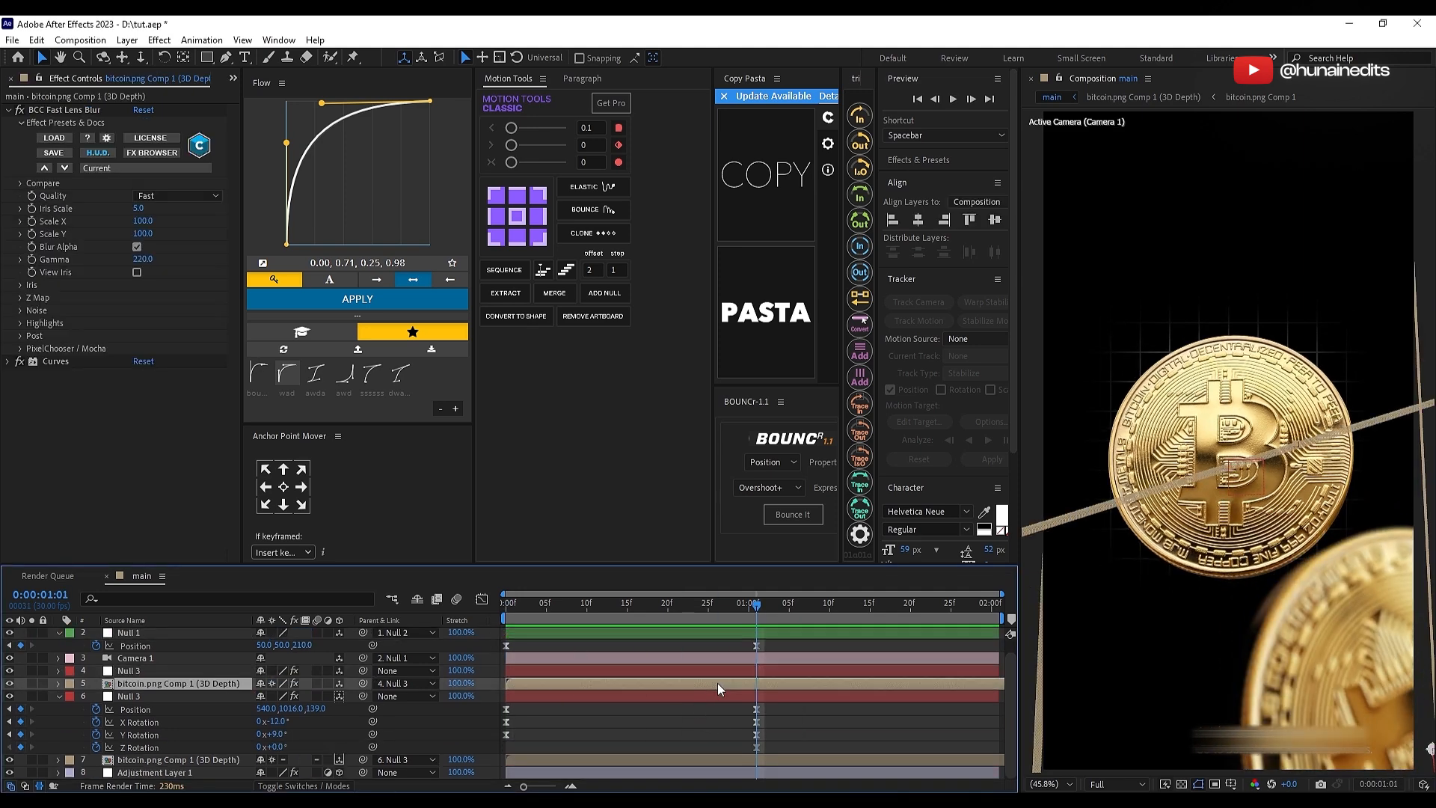
{"action": "left_click", "coordinate": [757, 735]}
{"action": "left_click_drag", "start_coordinate": [759, 738], "coordinate": [1155, 717]}
{"action": "left_click", "coordinate": [801, 722]}
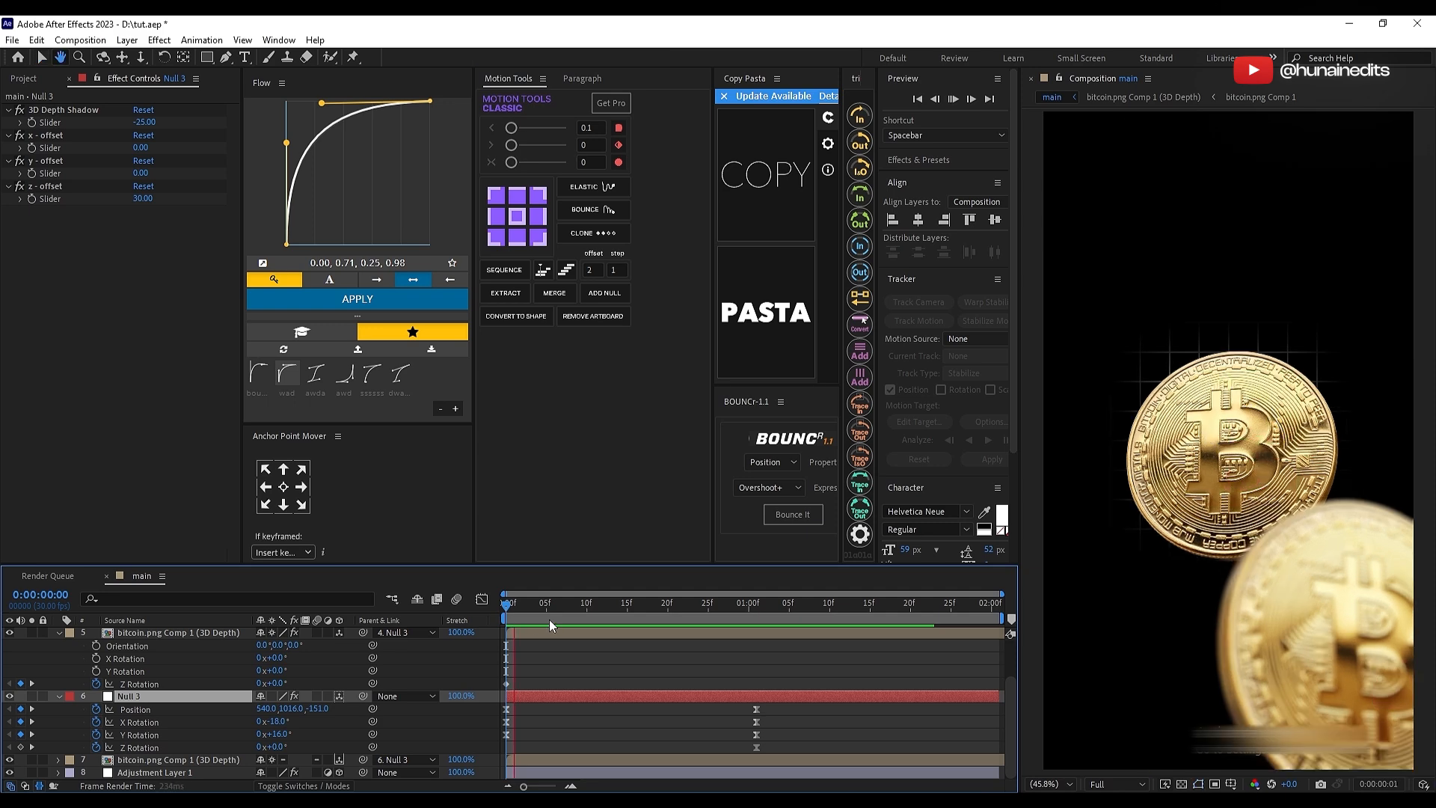
Step: Reshape the Flow easing curve to 0.14, 0.01, 0.00, 1.00 and move the end keyframes of Null 1 and the main coin's Null 3 to 0:00:01:04
{"action": "scroll", "coordinate": [552, 640], "scroll_direction": "up", "scroll_amount": 2}
{"action": "left_click", "coordinate": [553, 648]}
{"action": "left_click", "coordinate": [289, 152]}
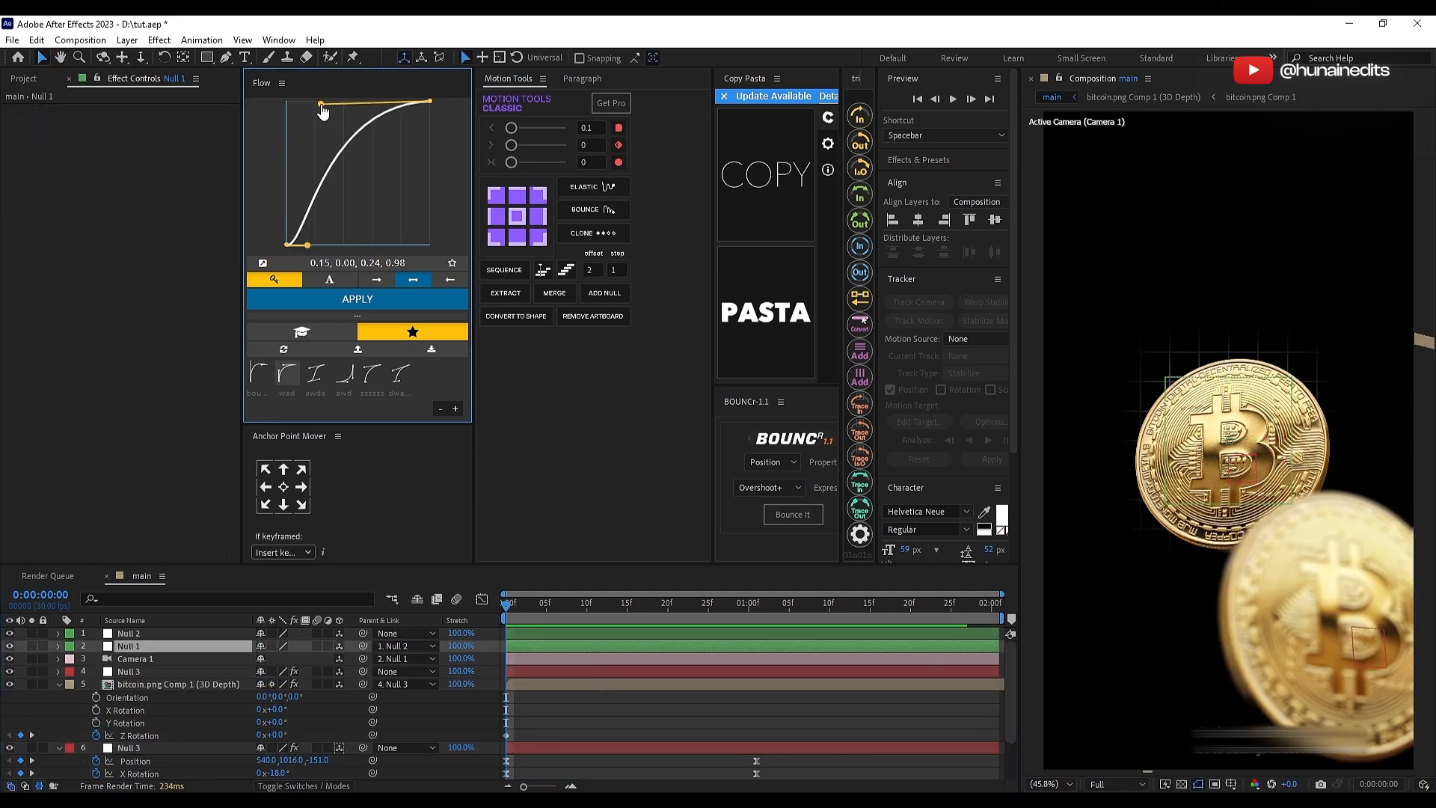
{"action": "left_click_drag", "start_coordinate": [322, 106], "coordinate": [287, 101]}
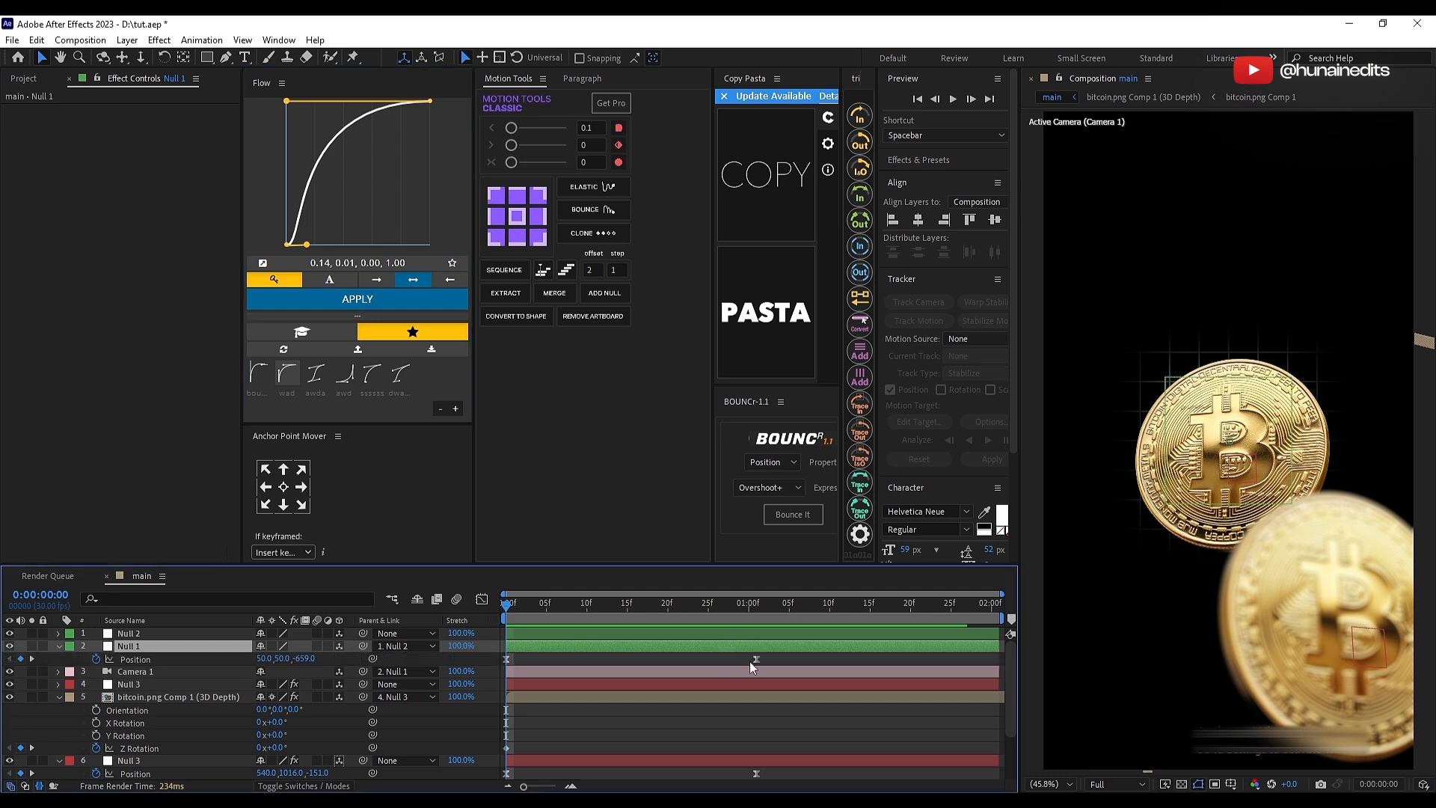
{"action": "scroll", "coordinate": [748, 673], "scroll_direction": "down", "scroll_amount": 3}
{"action": "left_click", "coordinate": [557, 659]}
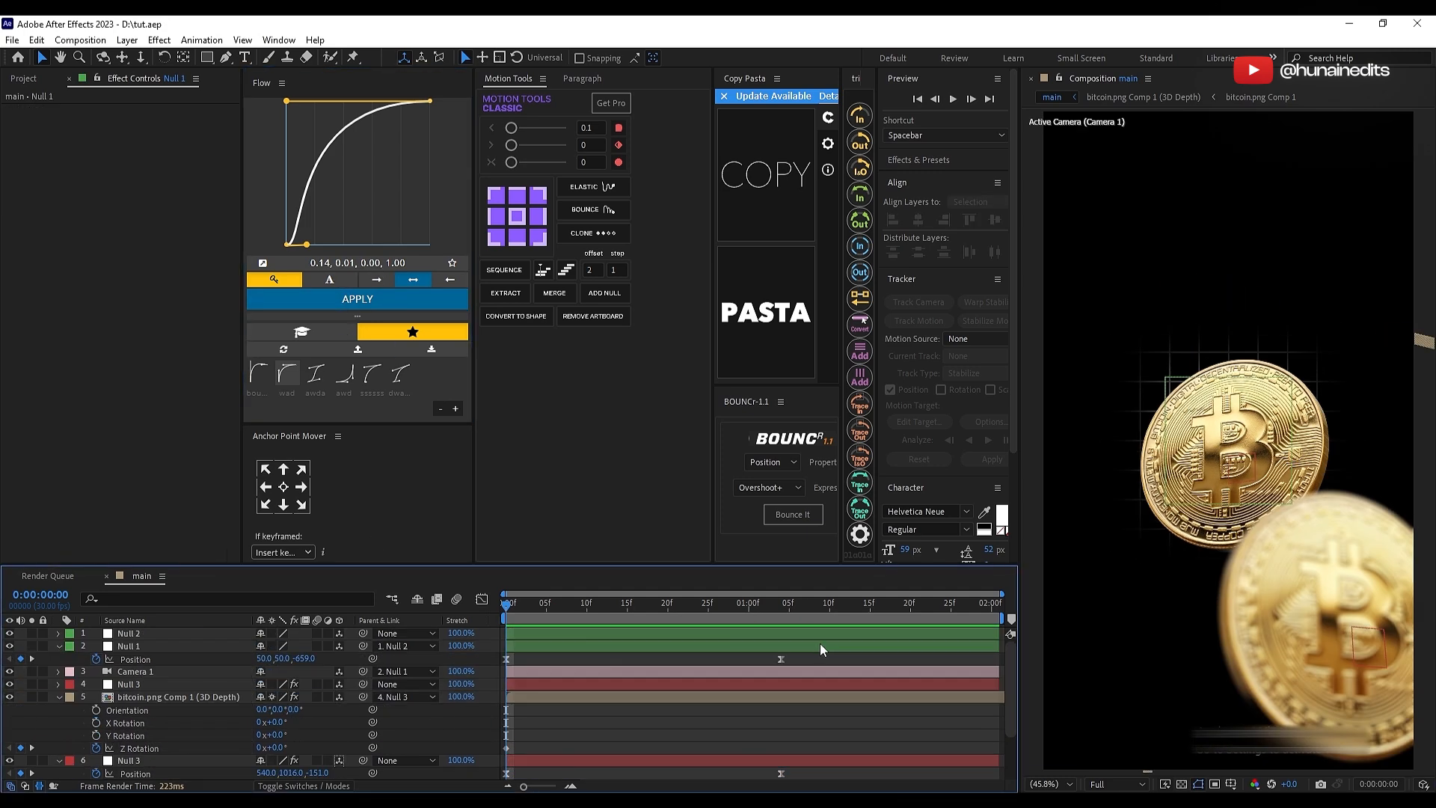
Step: Scrub the coin animation and play the finished reference video to compare the camera motion
{"action": "left_click_drag", "start_coordinate": [516, 607], "coordinate": [497, 650]}
{"action": "left_click", "coordinate": [524, 645]}
{"action": "left_click", "coordinate": [603, 668]}
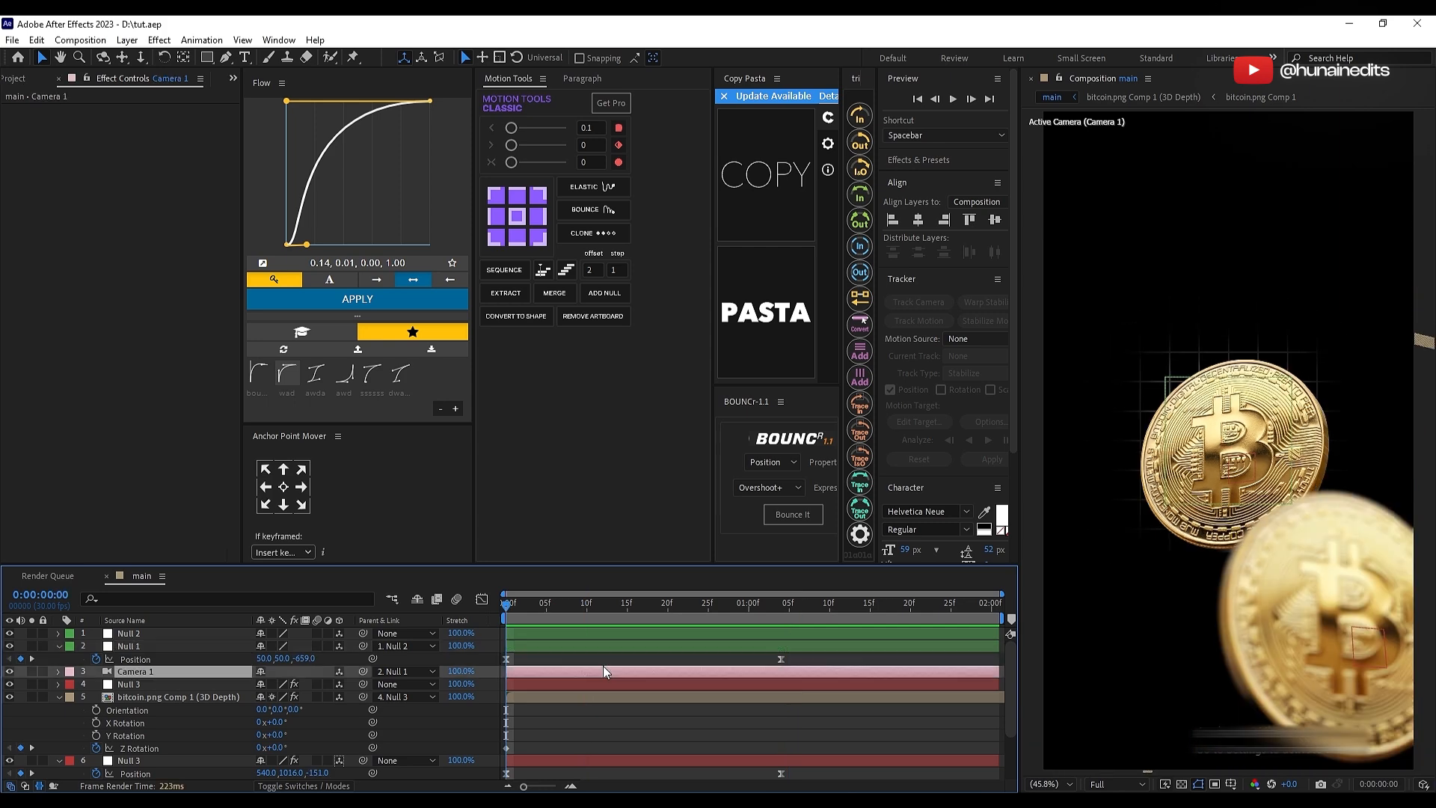
{"action": "left_click", "coordinate": [604, 658]}
{"action": "key", "text": "alt+Tab"}
{"action": "left_click_drag", "start_coordinate": [599, 75], "coordinate": [615, 107]}
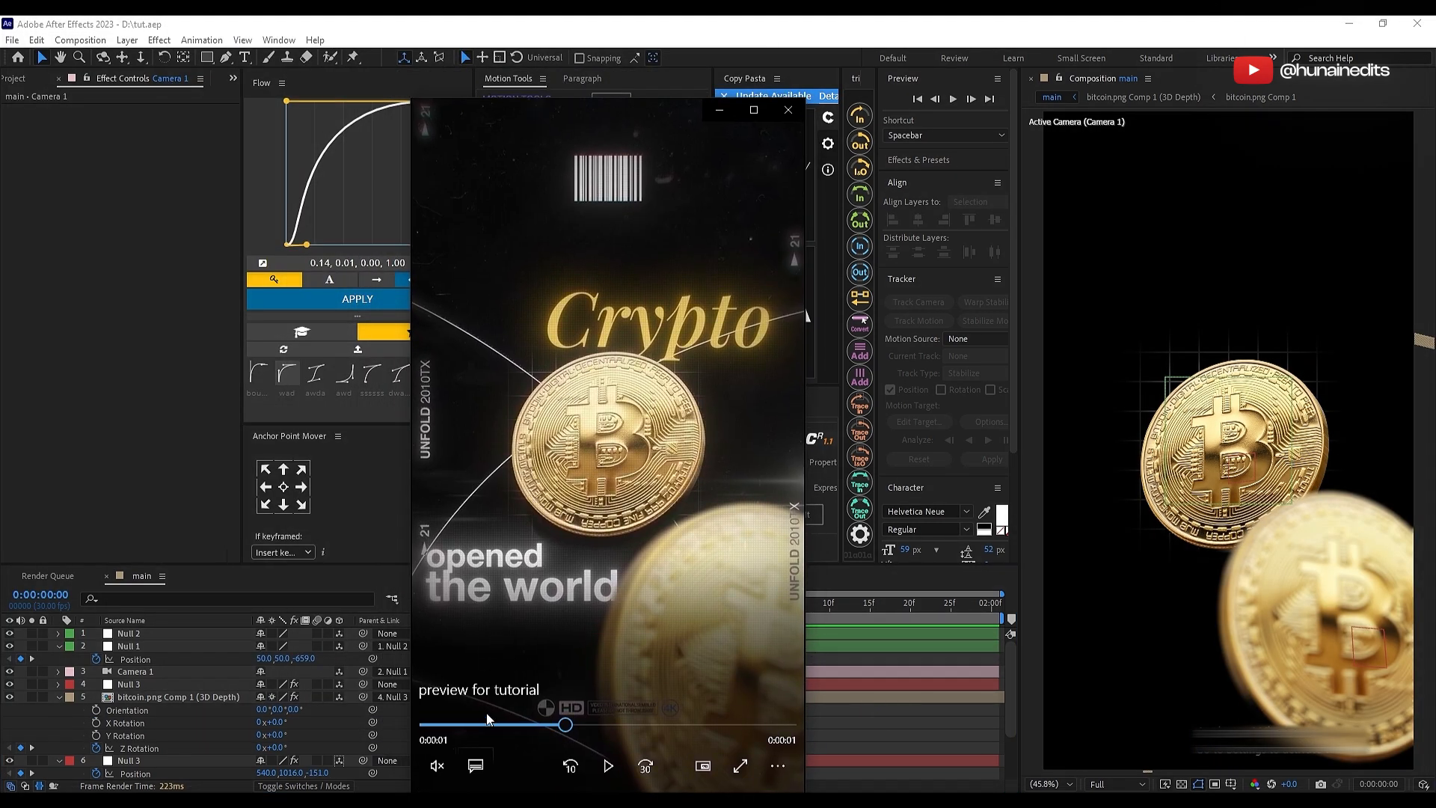
{"action": "left_click_drag", "start_coordinate": [487, 721], "coordinate": [408, 731]}
{"action": "key", "text": "space"}
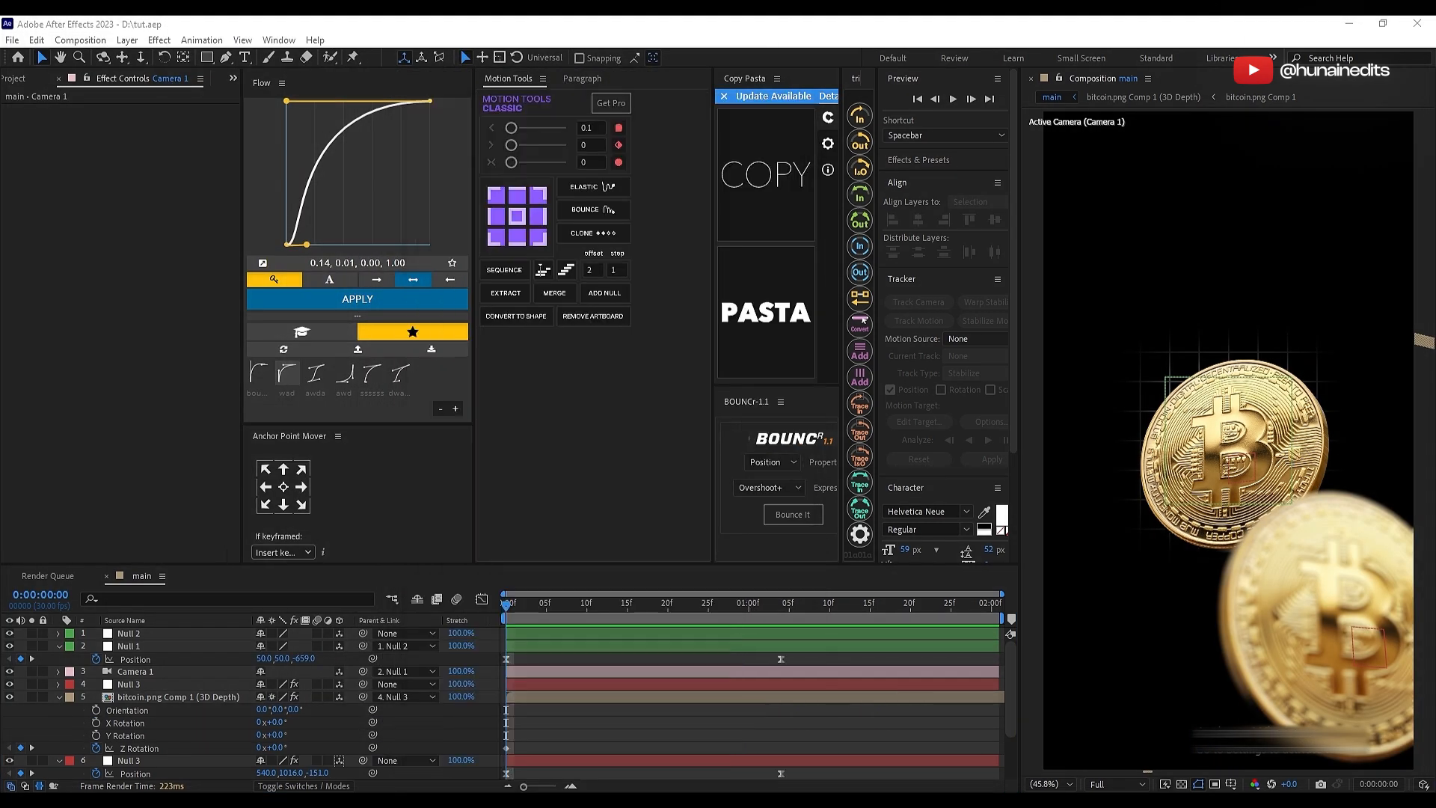
Step: Set Null 1's Z position to -168 at 0:00:00:00 and -212 at 0:00:01:04, and the main coin null's starting rotation to X -20°, Y 23°
{"action": "left_click_drag", "start_coordinate": [303, 659], "coordinate": [691, 658]}
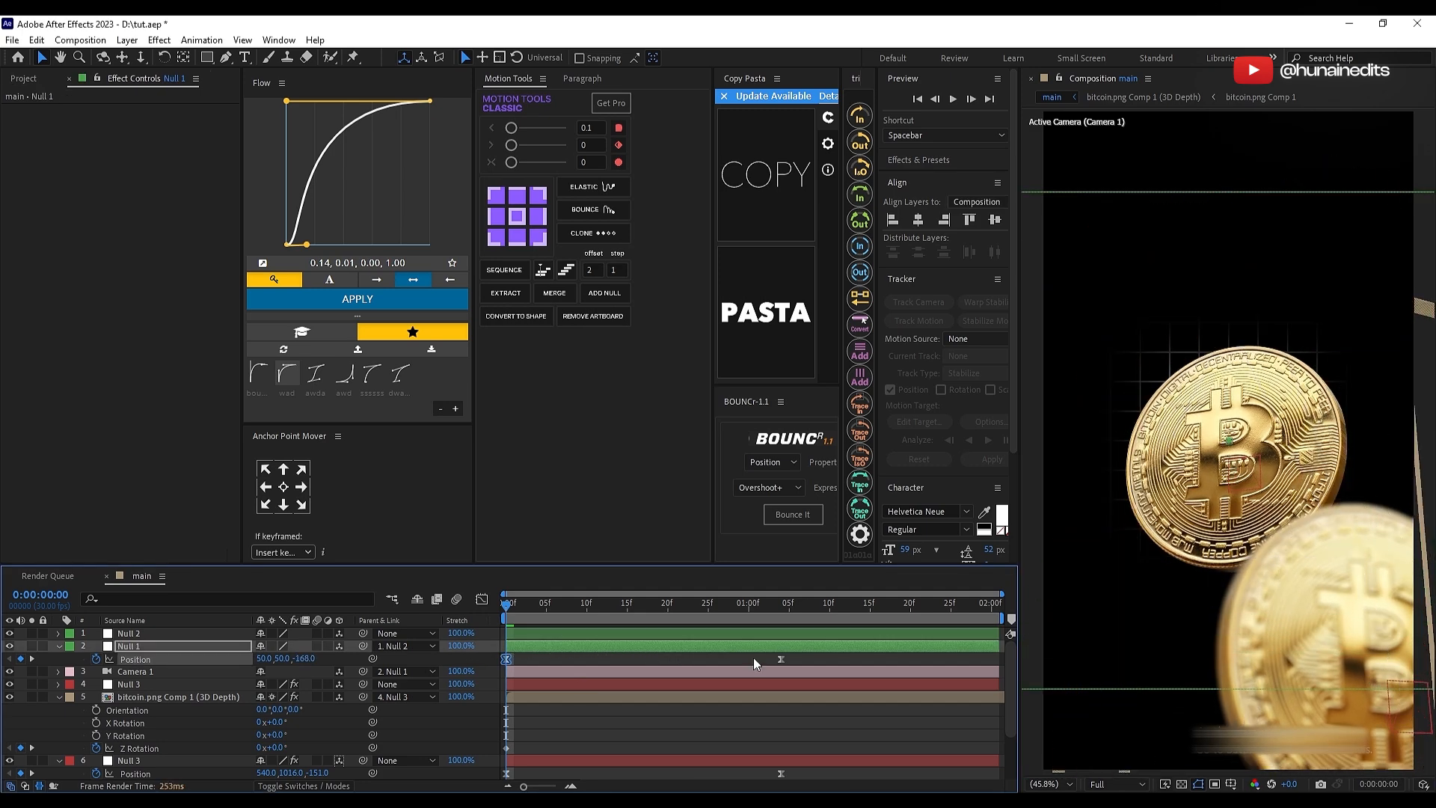
{"action": "left_click", "coordinate": [780, 659]}
{"action": "left_click", "coordinate": [780, 607]}
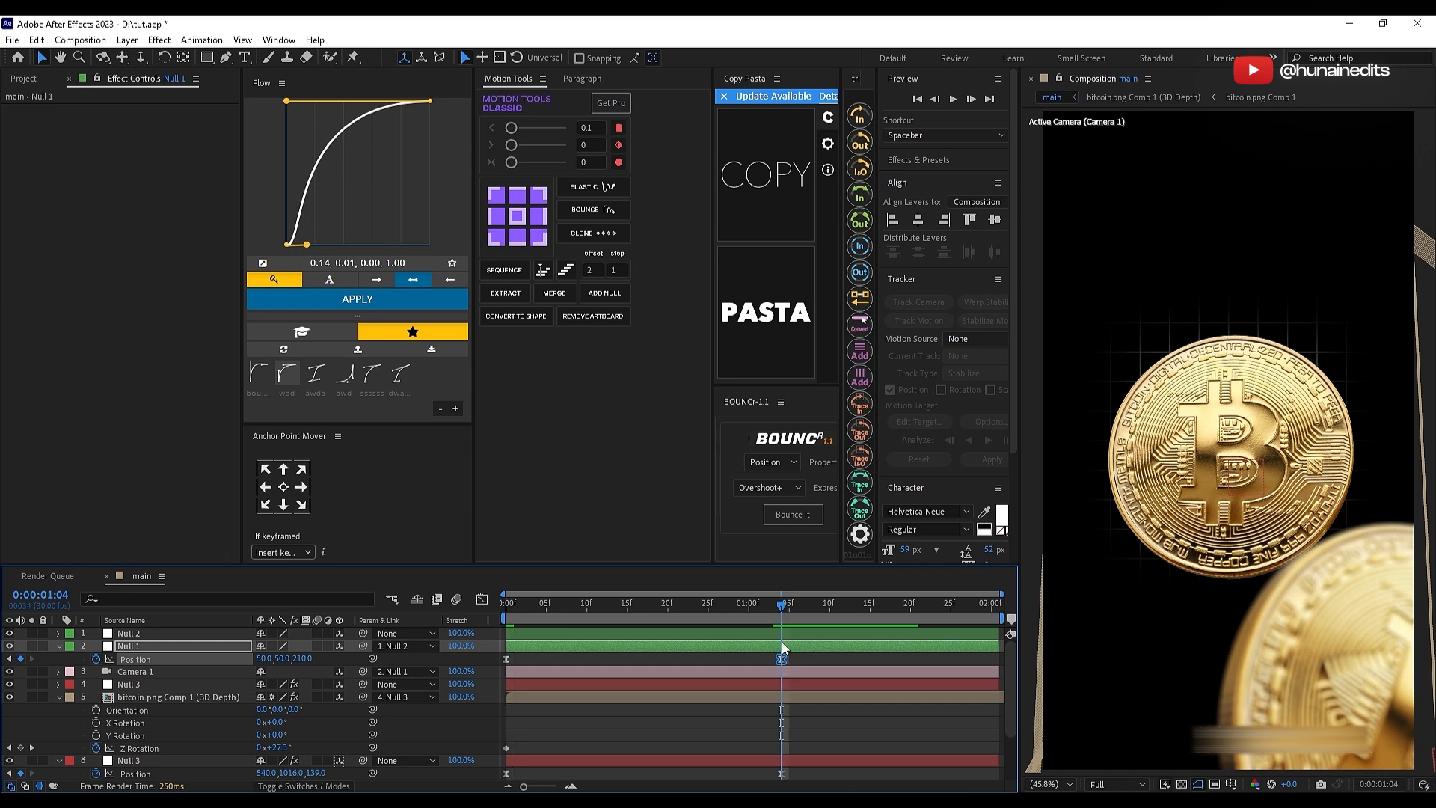
{"action": "left_click", "coordinate": [729, 659]}
{"action": "left_click_drag", "start_coordinate": [303, 658], "coordinate": [22, 689]}
Step: Review the coins' motion and remove the position animation of the main coin's Null 3, holding it at 540, 1016, -151
{"action": "left_click", "coordinate": [590, 696]}
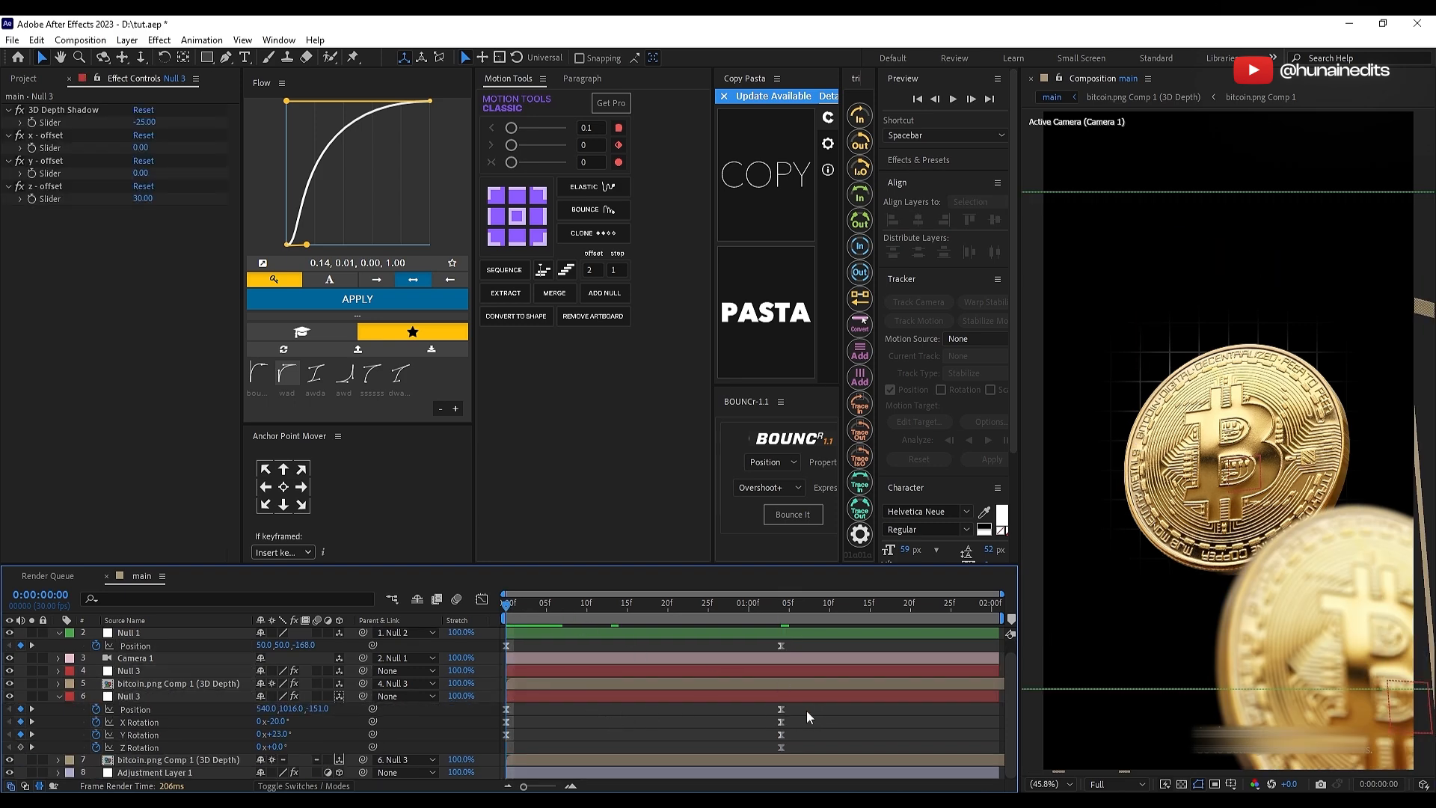
{"action": "left_click", "coordinate": [708, 684]}
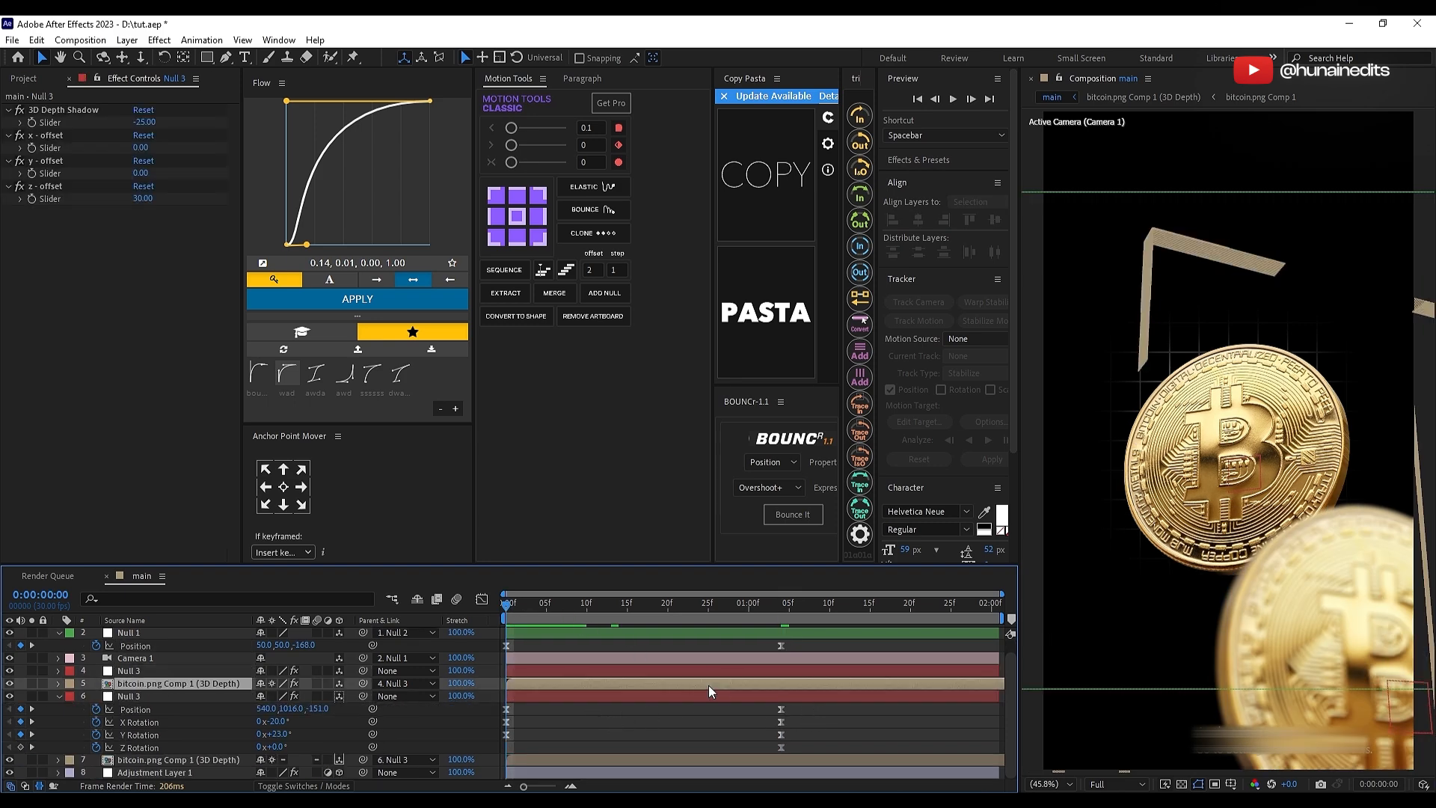
{"action": "left_click", "coordinate": [715, 694]}
{"action": "left_click", "coordinate": [599, 759]}
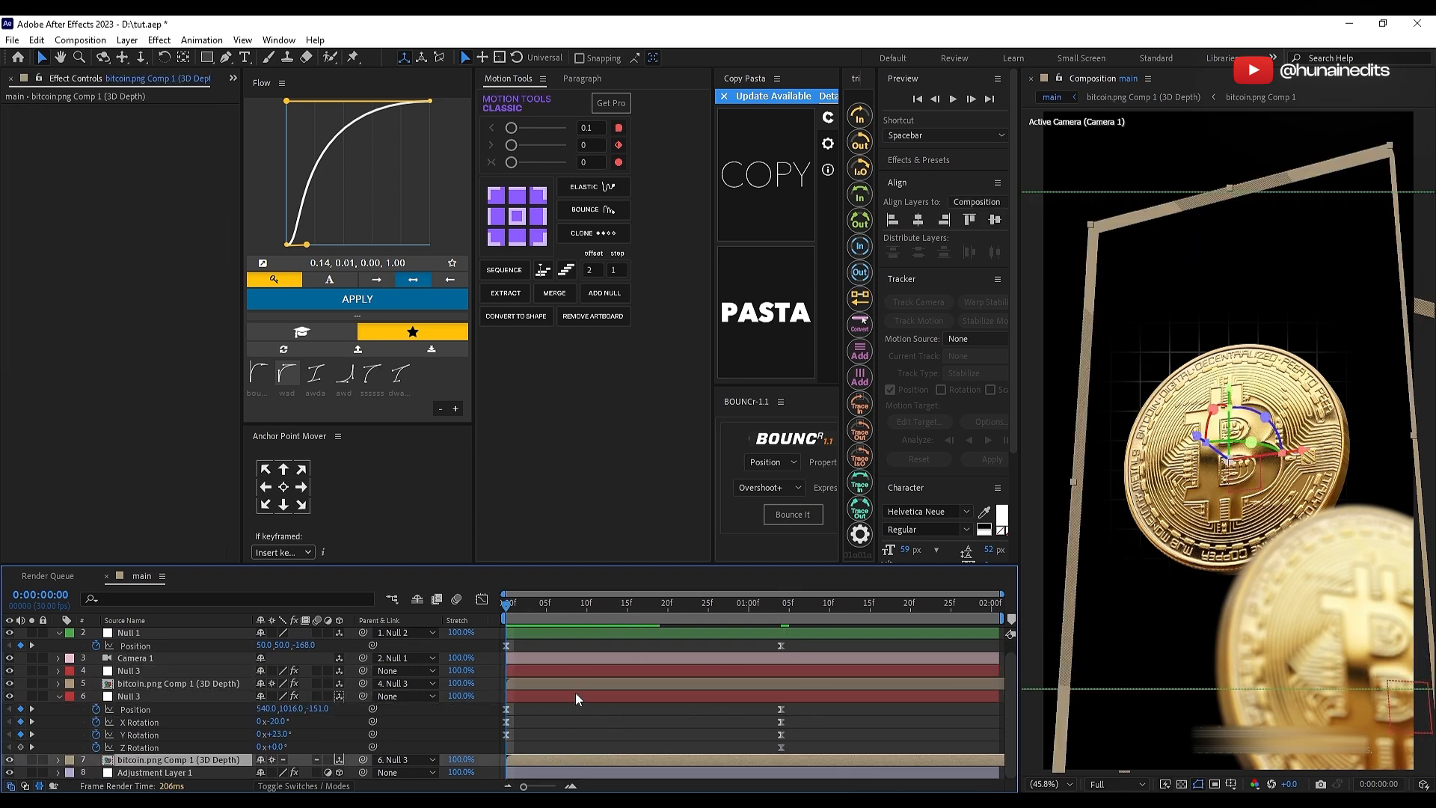
{"action": "left_click", "coordinate": [573, 707]}
{"action": "left_click_drag", "start_coordinate": [578, 609], "coordinate": [724, 614]}
{"action": "key", "text": "Home"}
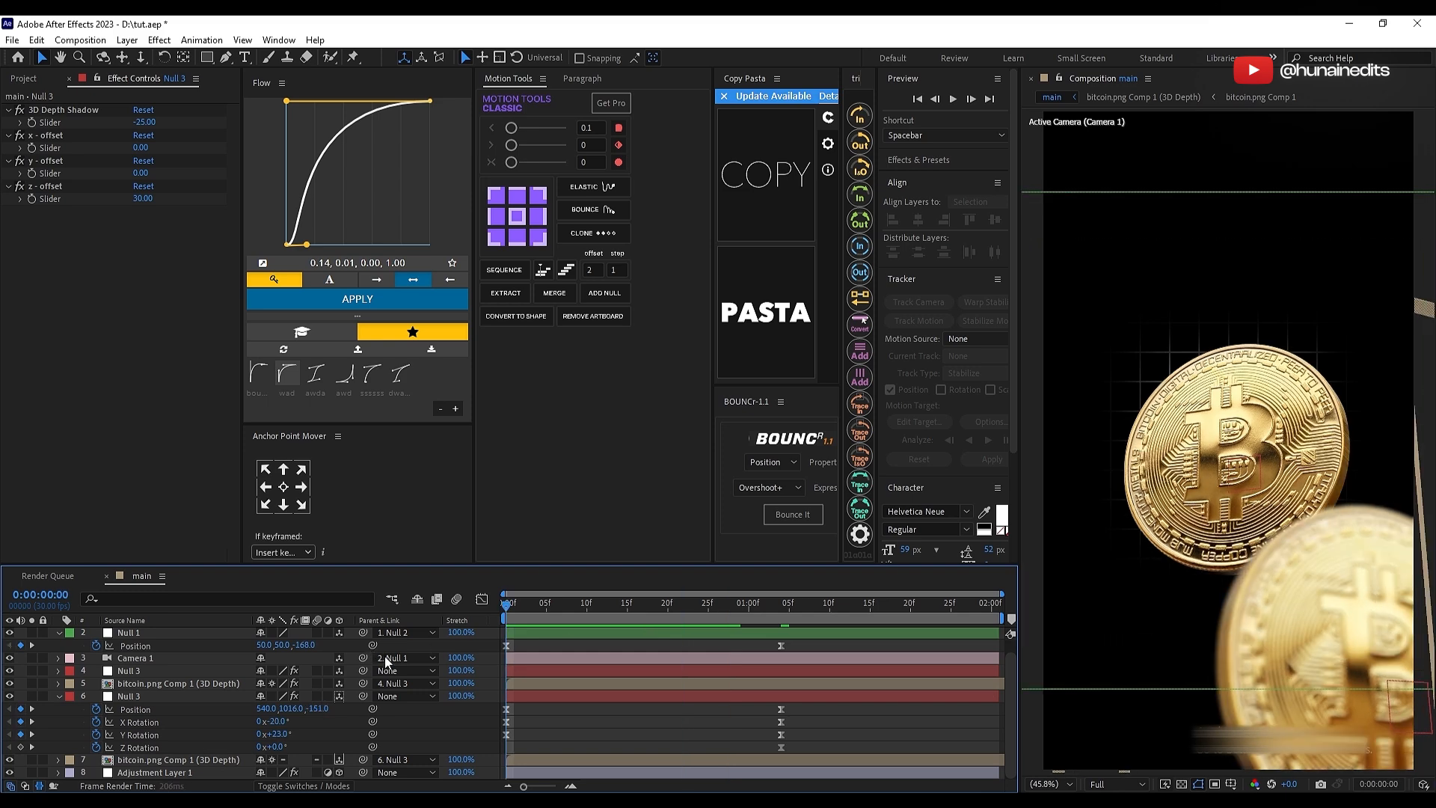
{"action": "left_click_drag", "start_coordinate": [766, 608], "coordinate": [781, 608]}
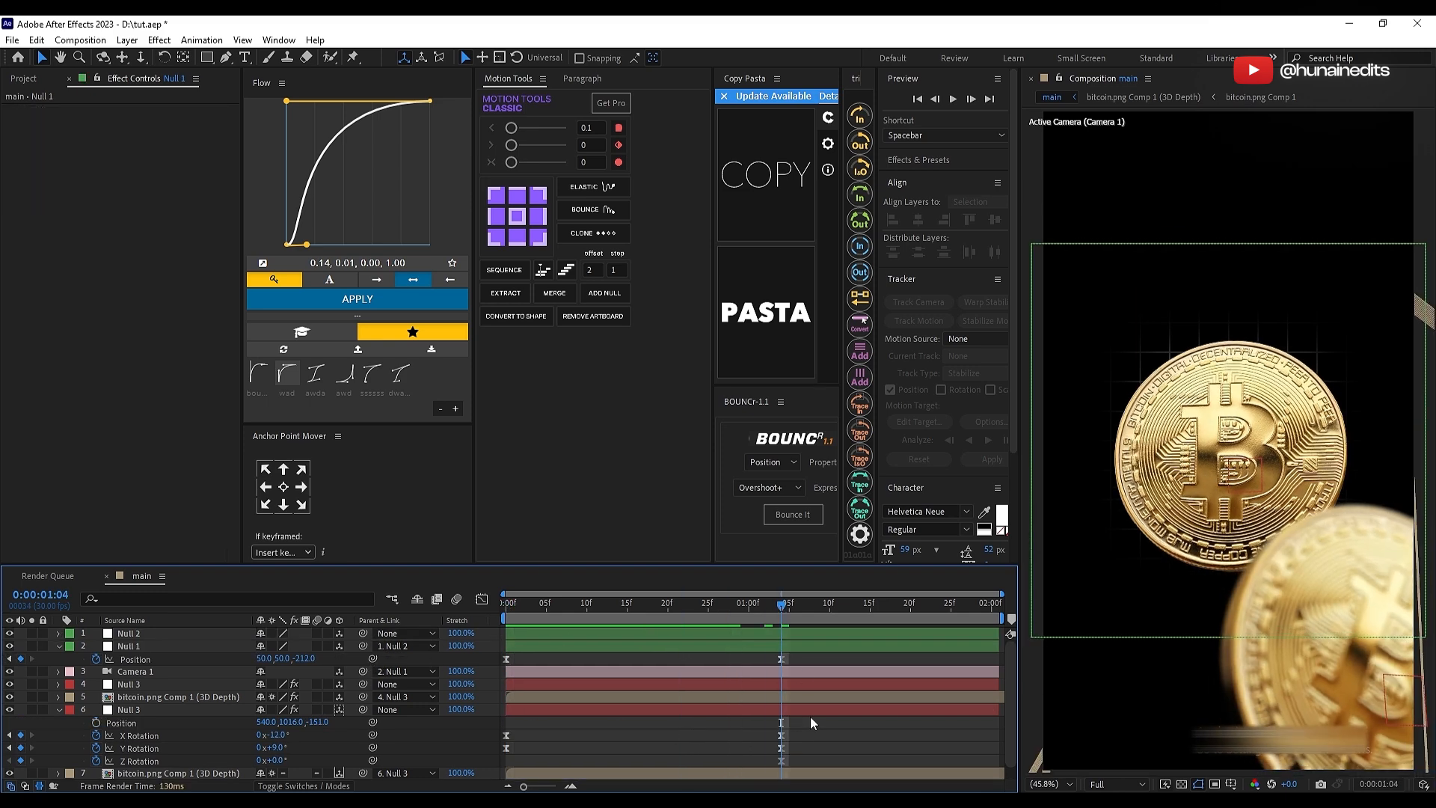
{"action": "left_click", "coordinate": [808, 712]}
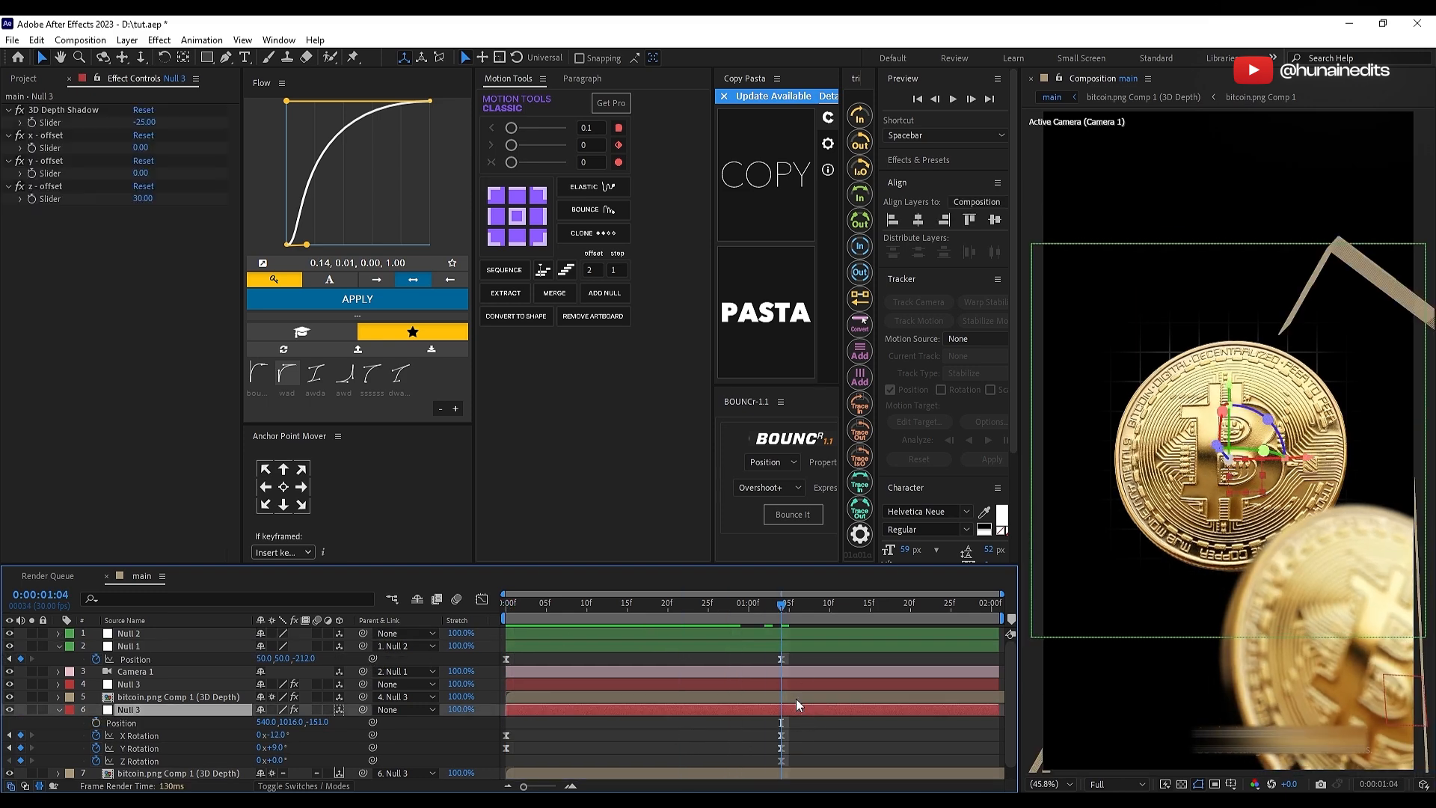
Step: Nudge the blurred foreground bitcoin copy slightly lower in the composition and deselect it
{"action": "left_click", "coordinate": [795, 698]}
{"action": "scroll", "coordinate": [1370, 657], "scroll_direction": "down", "scroll_amount": 2}
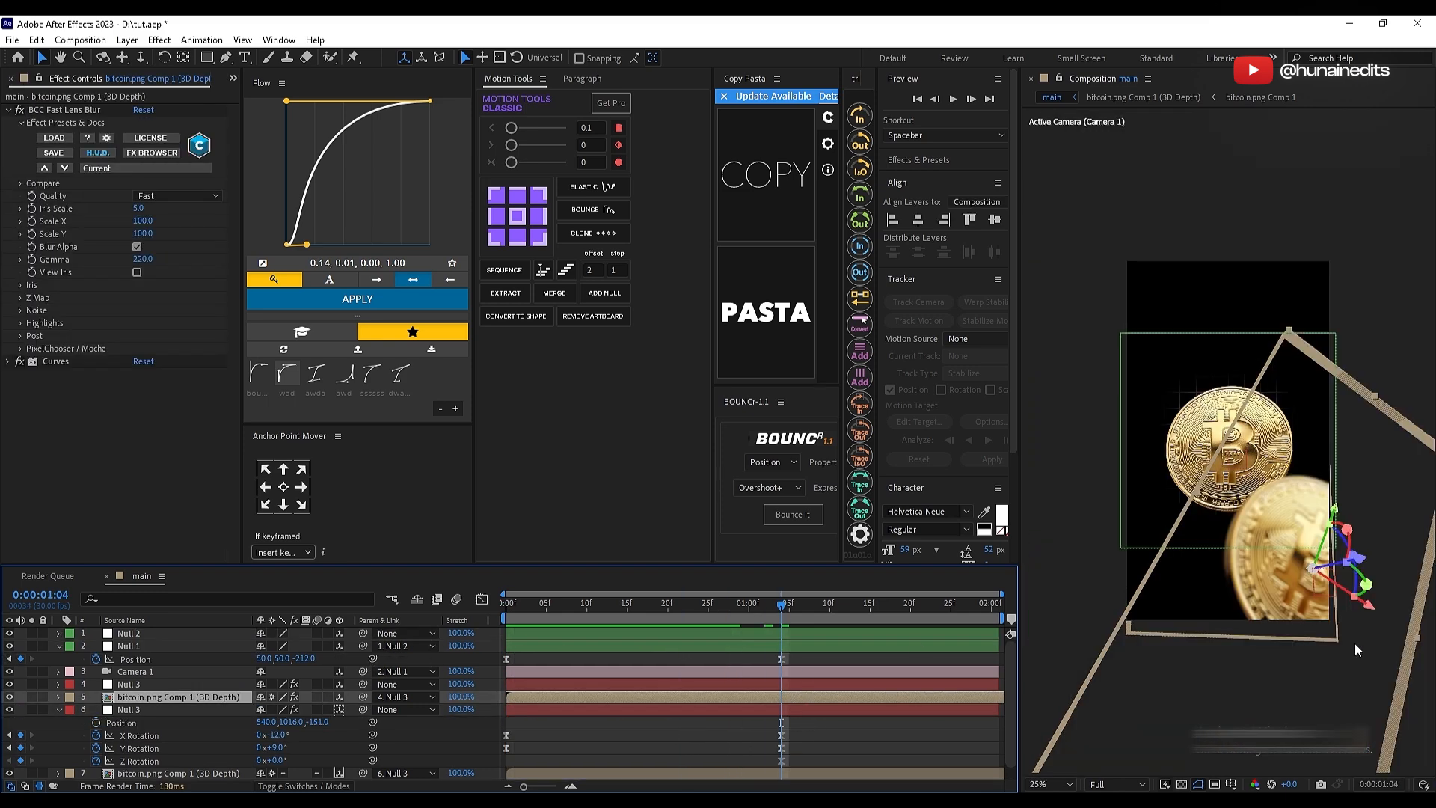
{"action": "left_click_drag", "start_coordinate": [1343, 530], "coordinate": [1339, 543]}
{"action": "left_click", "coordinate": [700, 606]}
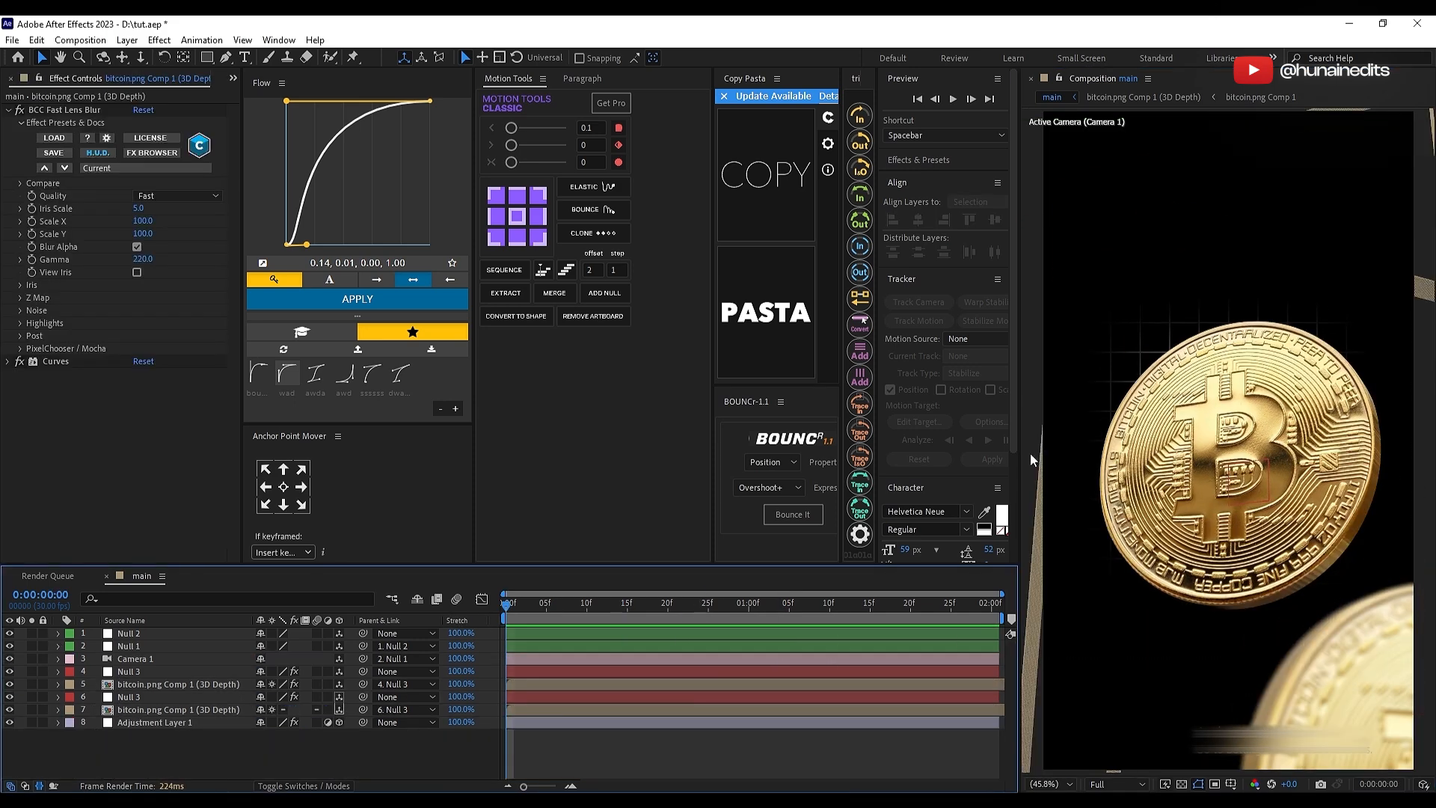
Step: Check the curved lines in the reference video and draw a similar arc with the Pen tool, from beyond the frame's upper right down to its left side
{"action": "left_click_drag", "start_coordinate": [1435, 52], "coordinate": [662, 96]}
{"action": "left_click_drag", "start_coordinate": [521, 705], "coordinate": [549, 693]}
{"action": "left_click_drag", "start_coordinate": [641, 84], "coordinate": [1435, 68]}
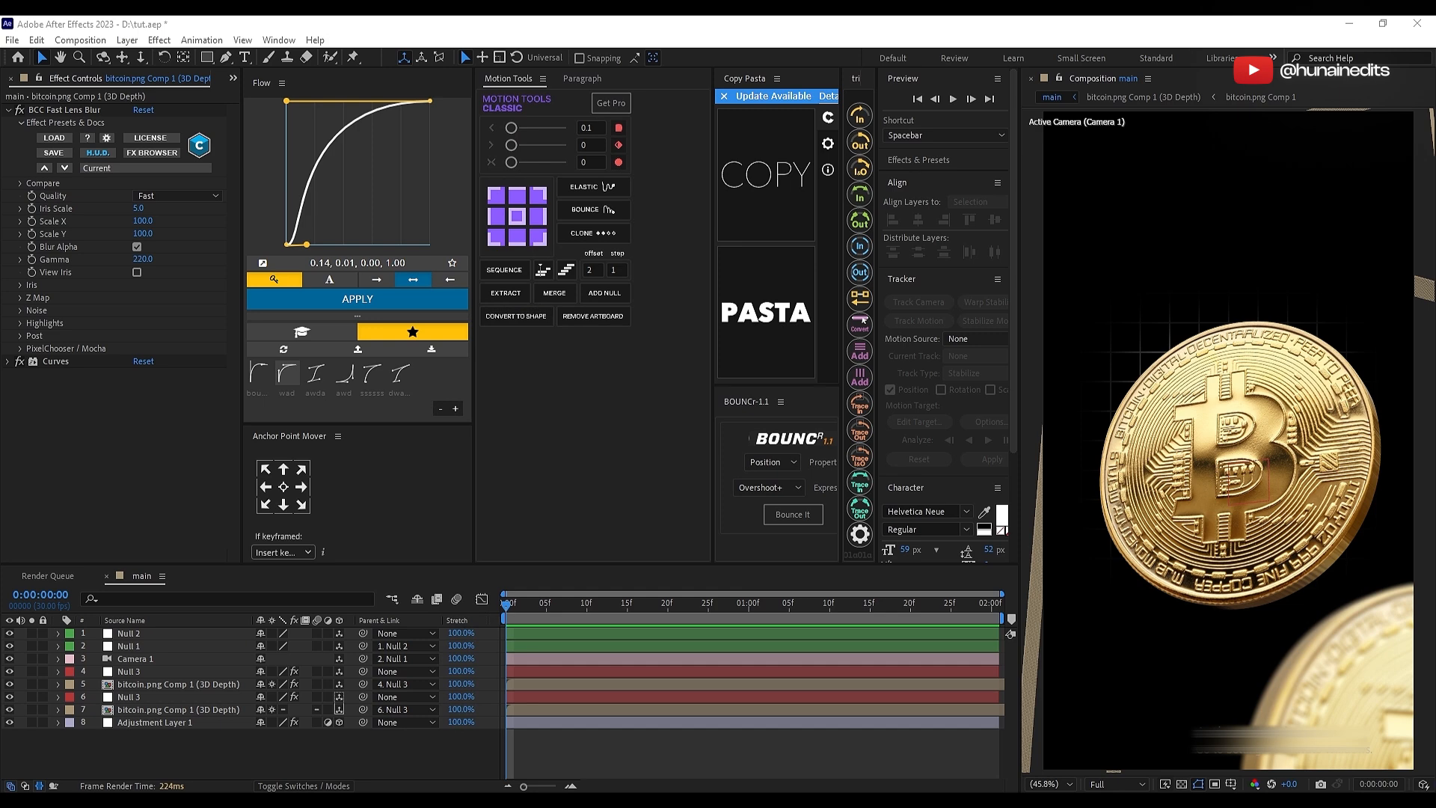
{"action": "left_click", "coordinate": [665, 774]}
{"action": "left_click", "coordinate": [225, 58]}
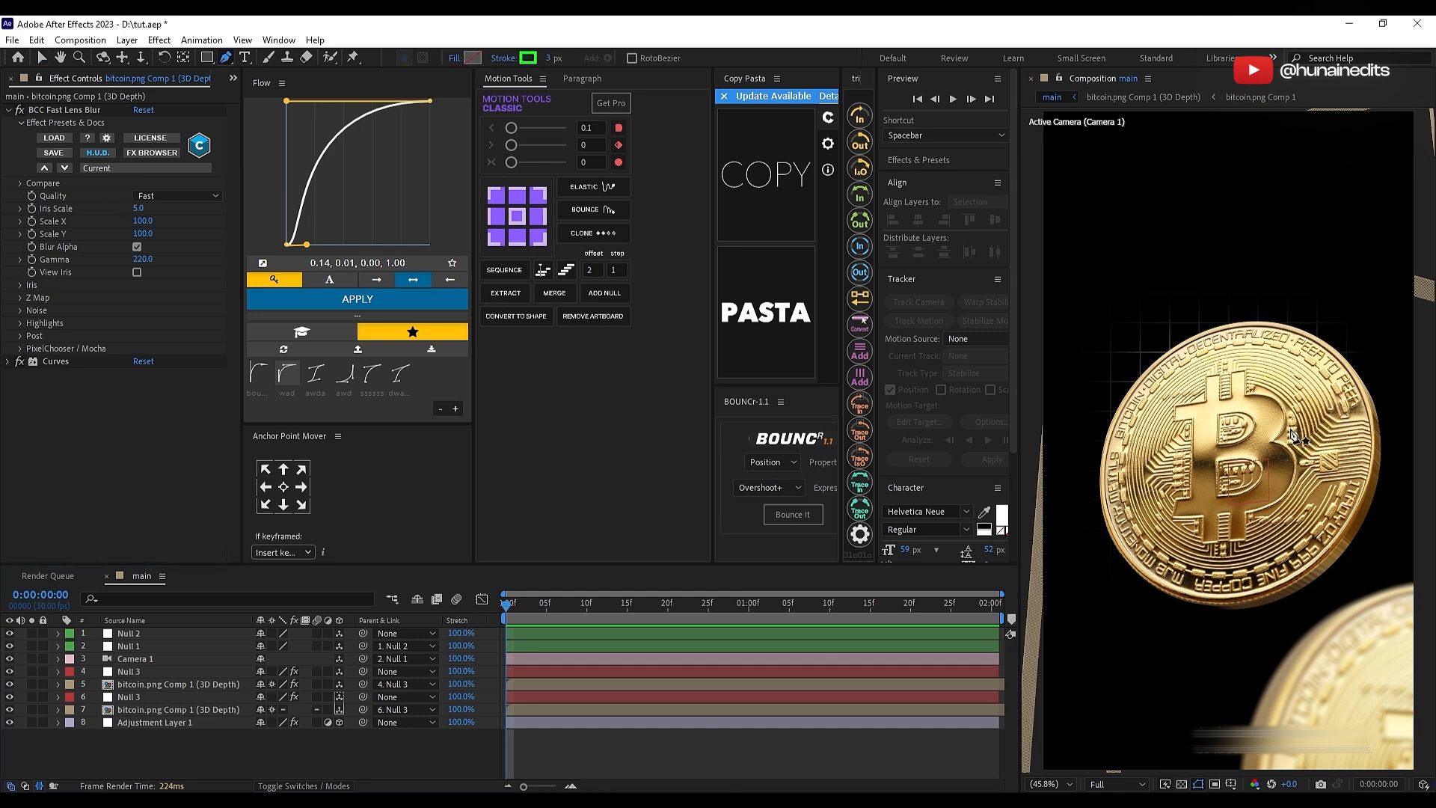
{"action": "scroll", "coordinate": [1271, 404], "scroll_direction": "down", "scroll_amount": 2}
{"action": "left_click", "coordinate": [1344, 367]}
{"action": "left_click_drag", "start_coordinate": [1115, 575], "coordinate": [1100, 536]}
{"action": "key", "text": "v"}
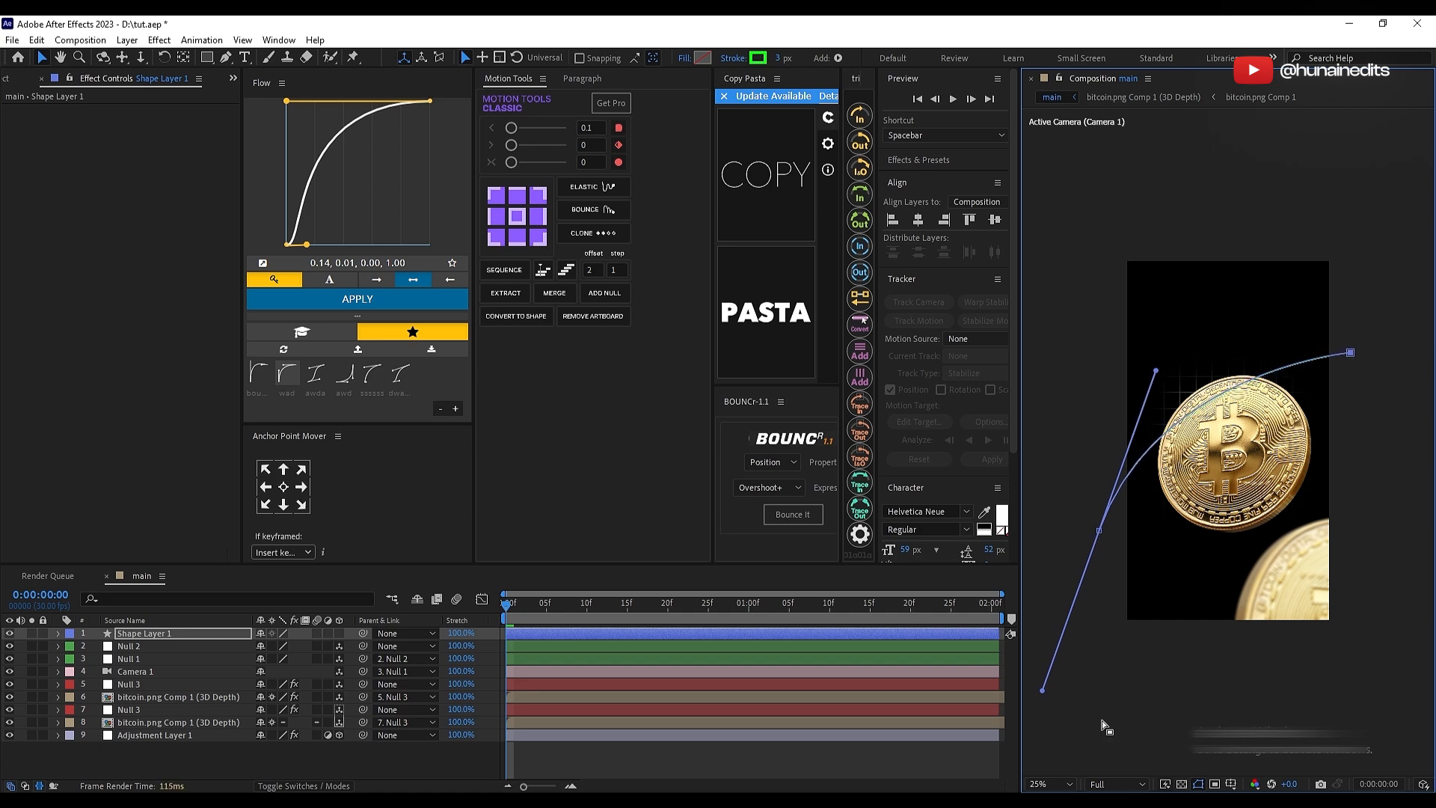
Step: Set the new curve's stroke color to white (ffffff)
{"action": "left_click", "coordinate": [1051, 783]}
{"action": "left_click", "coordinate": [1060, 675]}
{"action": "left_click", "coordinate": [757, 58]}
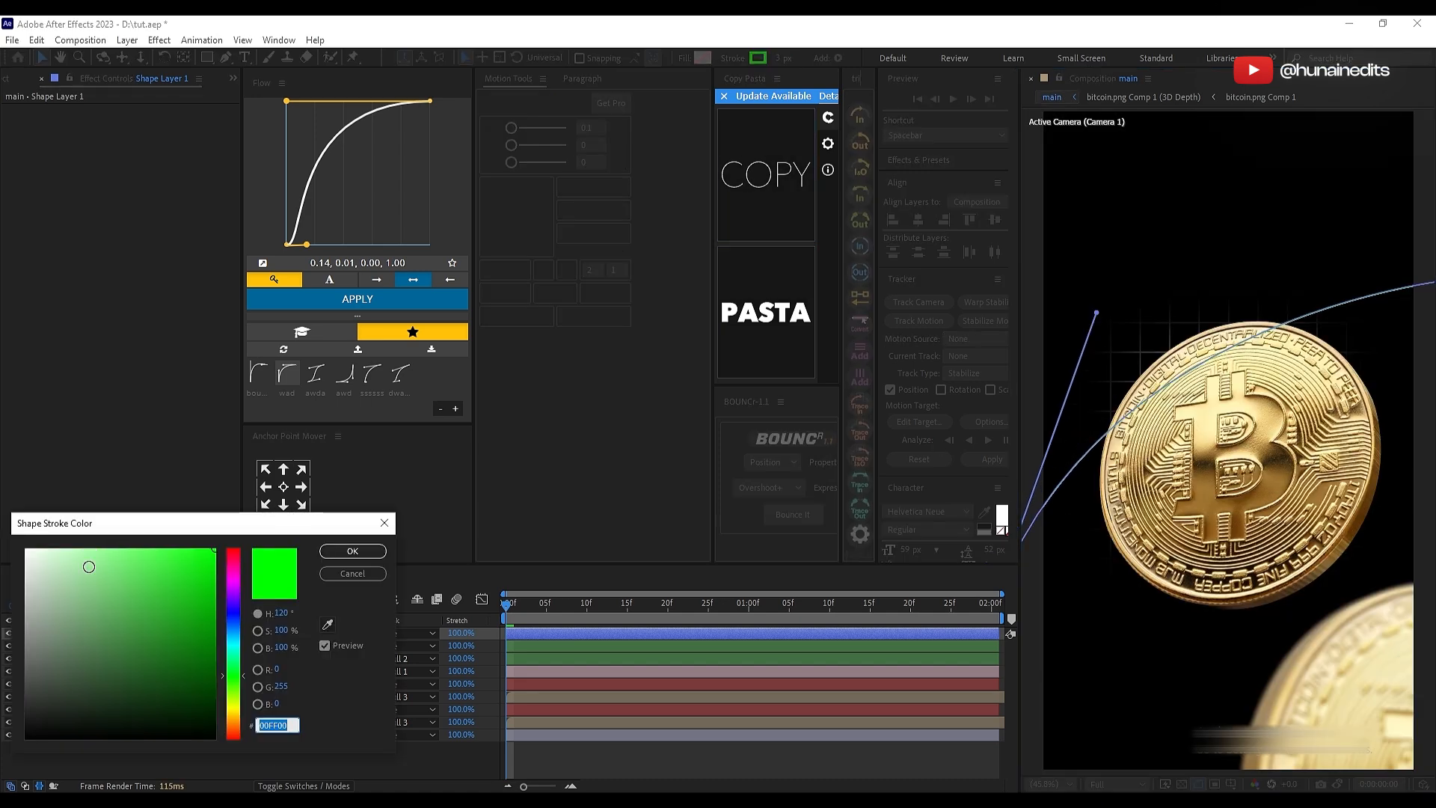
{"action": "type", "text": "ffffff"}
{"action": "left_click", "coordinate": [359, 552]}
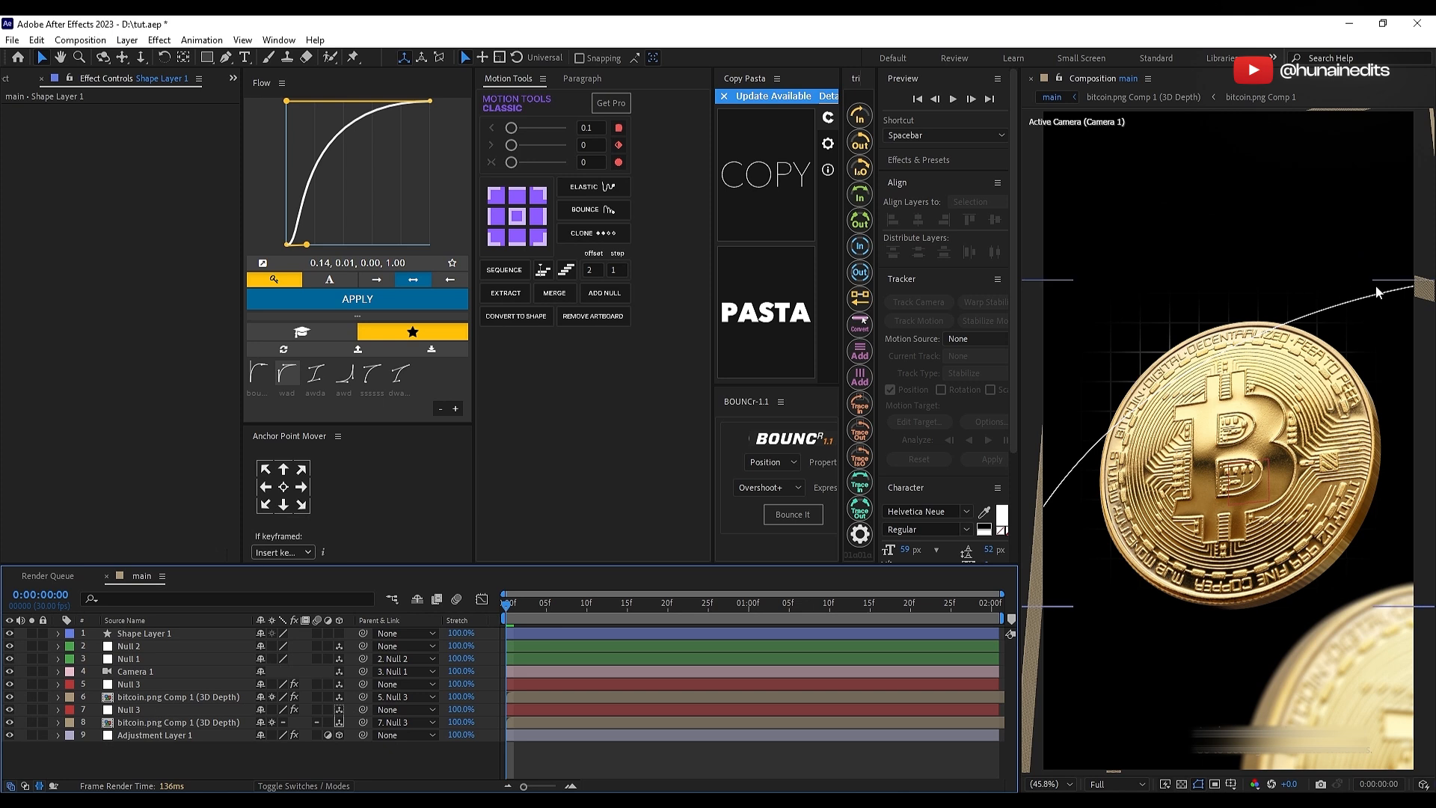
Step: Solo Shape Layer 1, hide the path outlines in the composition and add Trim Paths to the shape
{"action": "left_click", "coordinate": [554, 635]}
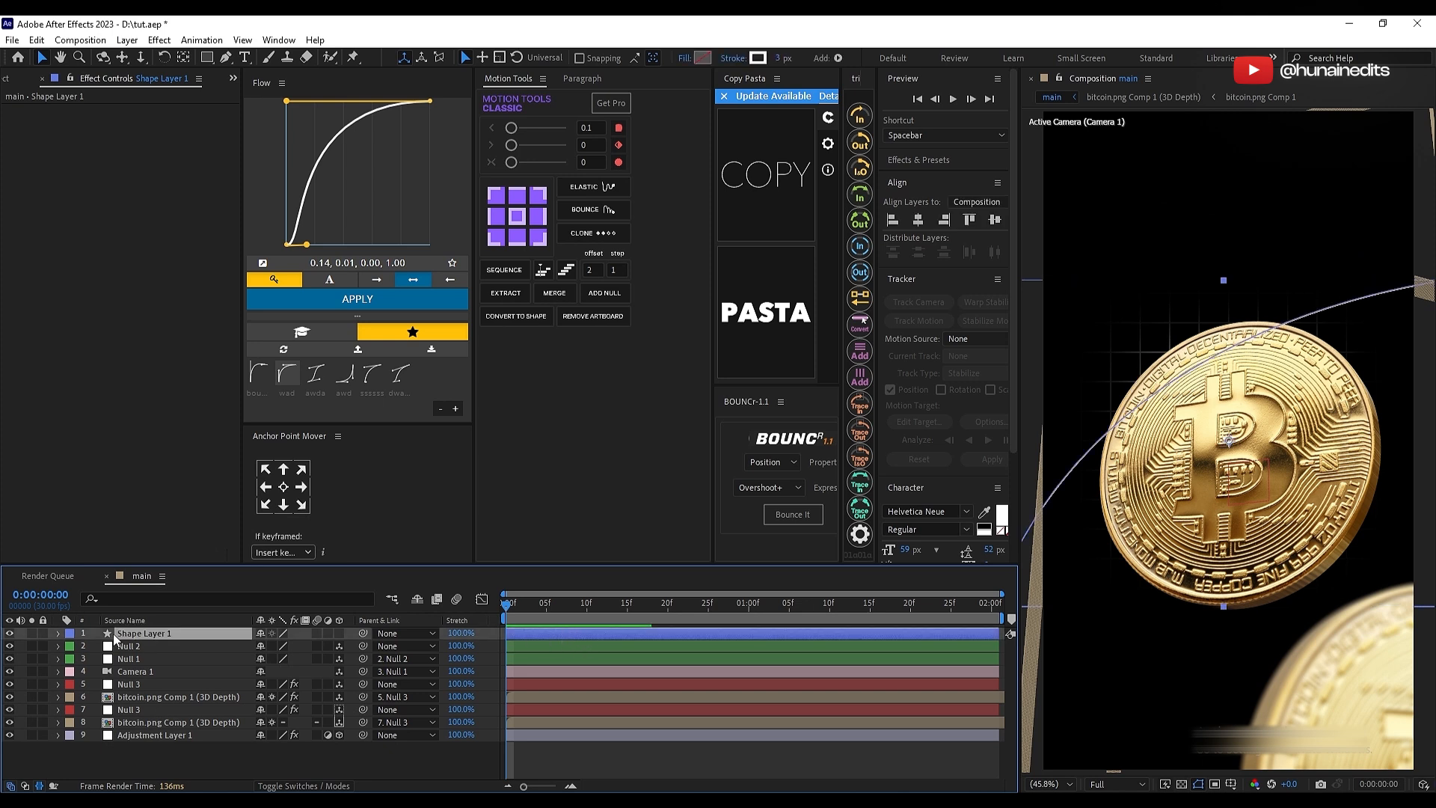
{"action": "left_click", "coordinate": [31, 634]}
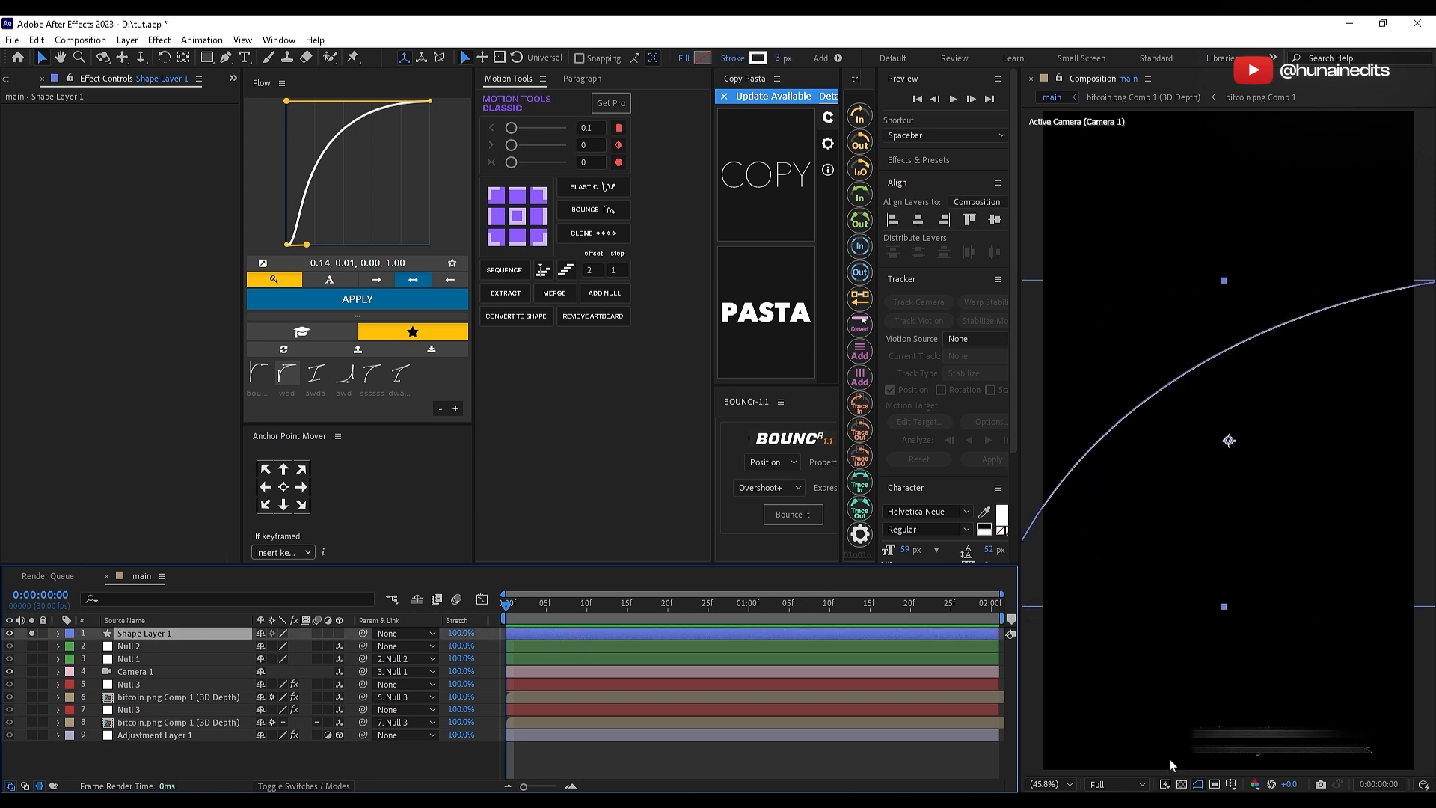
{"action": "left_click", "coordinate": [1198, 783]}
{"action": "key", "text": "u"}
{"action": "key", "text": "u"}
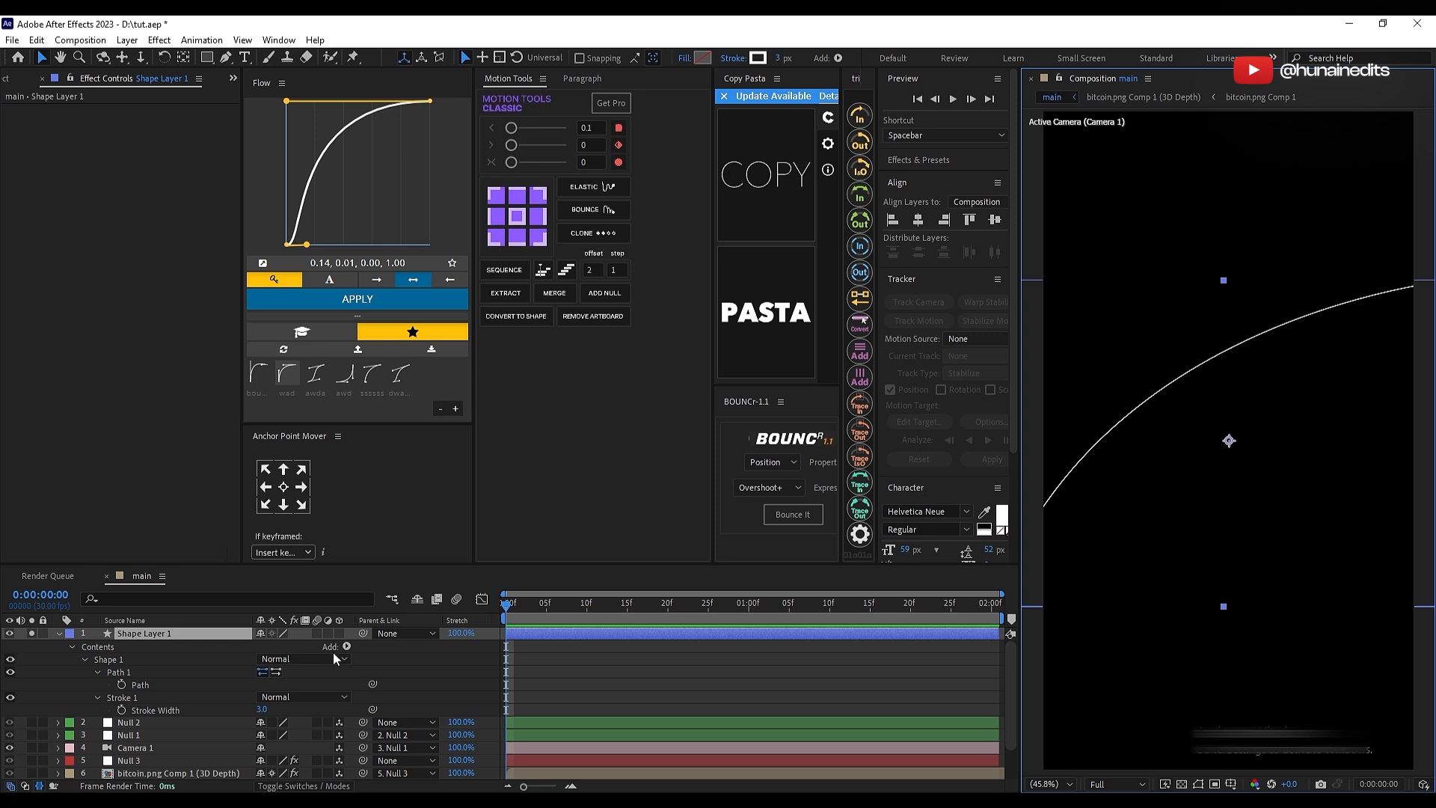
{"action": "left_click", "coordinate": [346, 647]}
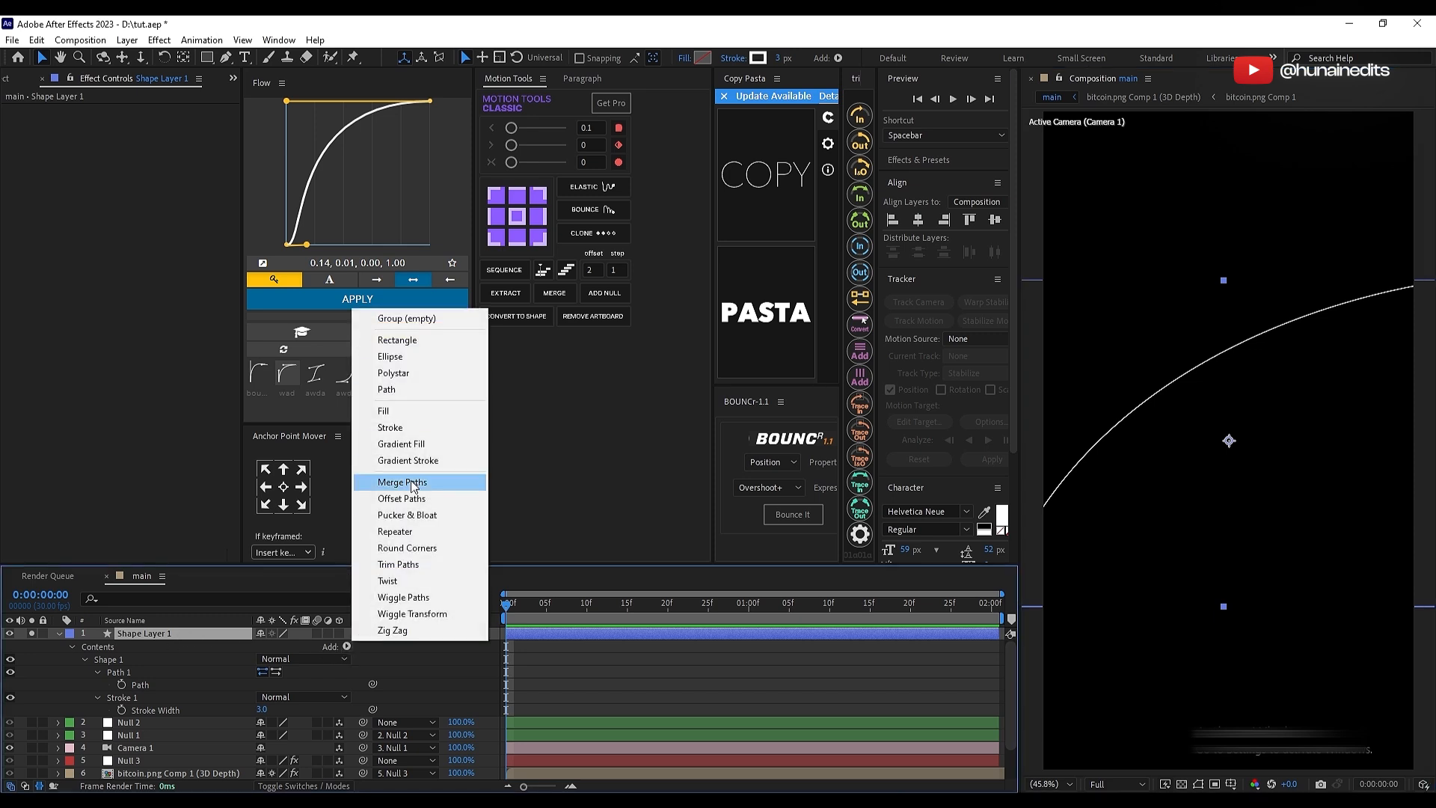
{"action": "left_click", "coordinate": [432, 563]}
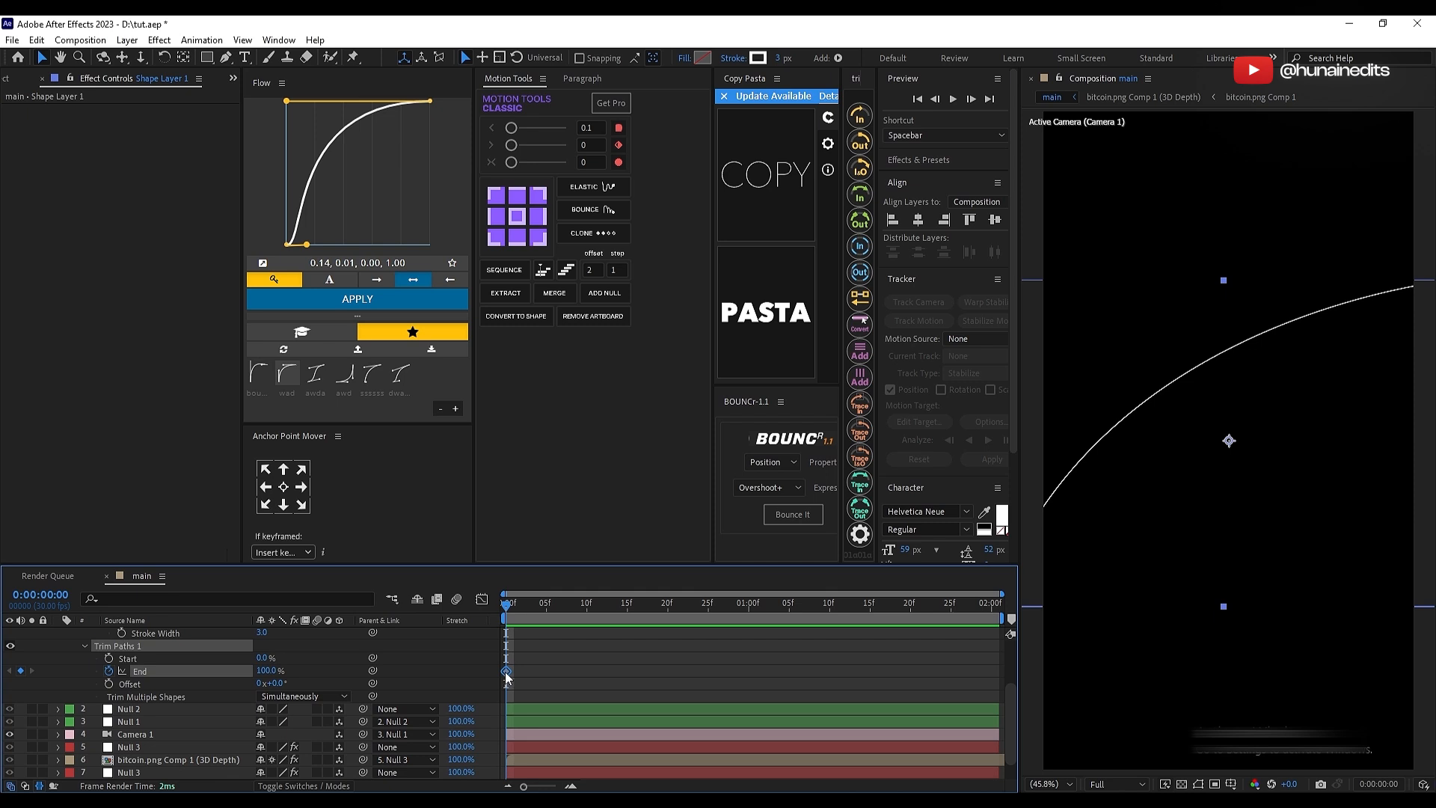
Step: Animate the Trim Paths End from 0% at 0:00:00:00 to 100% at about 0:00:01:02
{"action": "left_click_drag", "start_coordinate": [268, 672], "coordinate": [228, 677]}
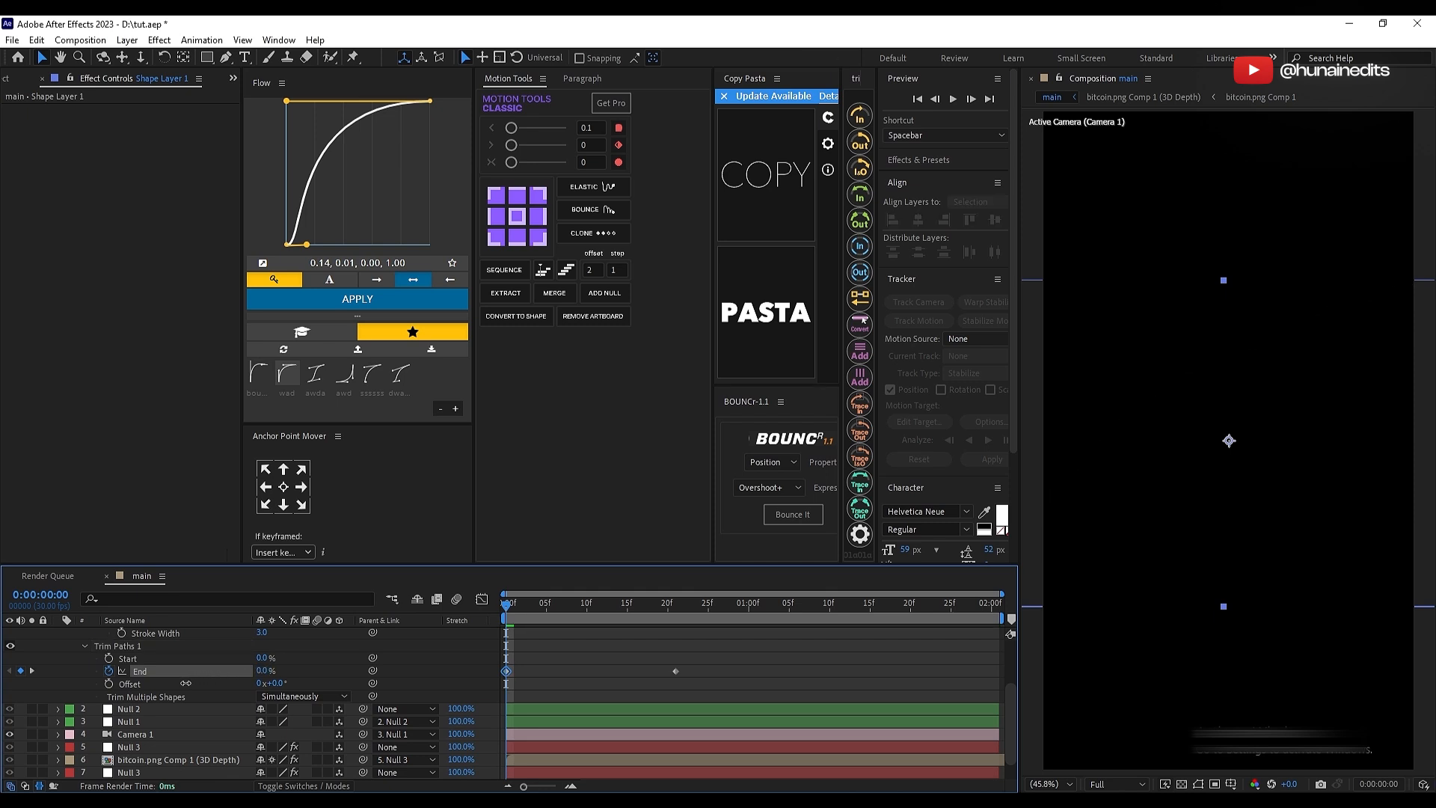
{"action": "left_click", "coordinate": [594, 667]}
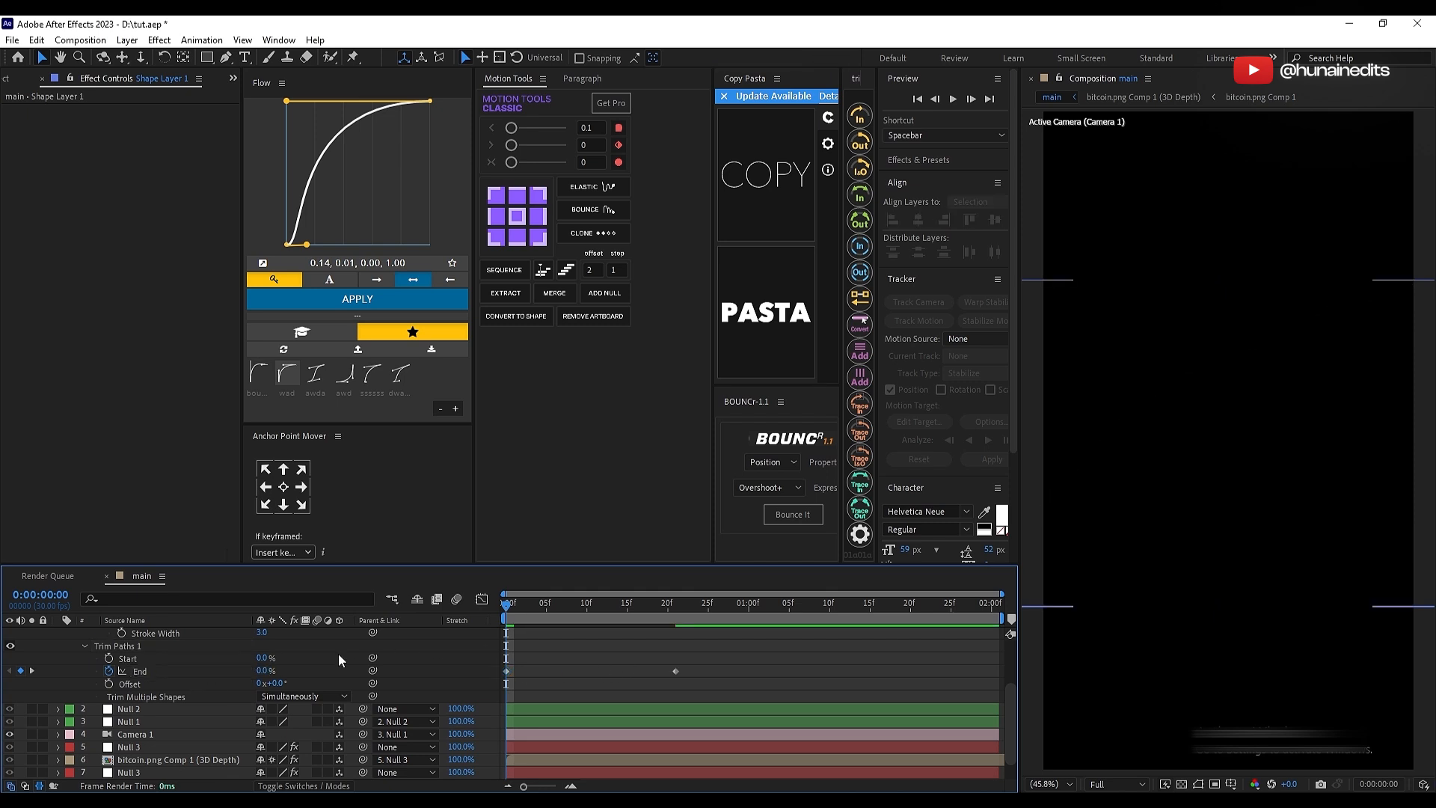
{"action": "left_click_drag", "start_coordinate": [809, 657], "coordinate": [475, 679]}
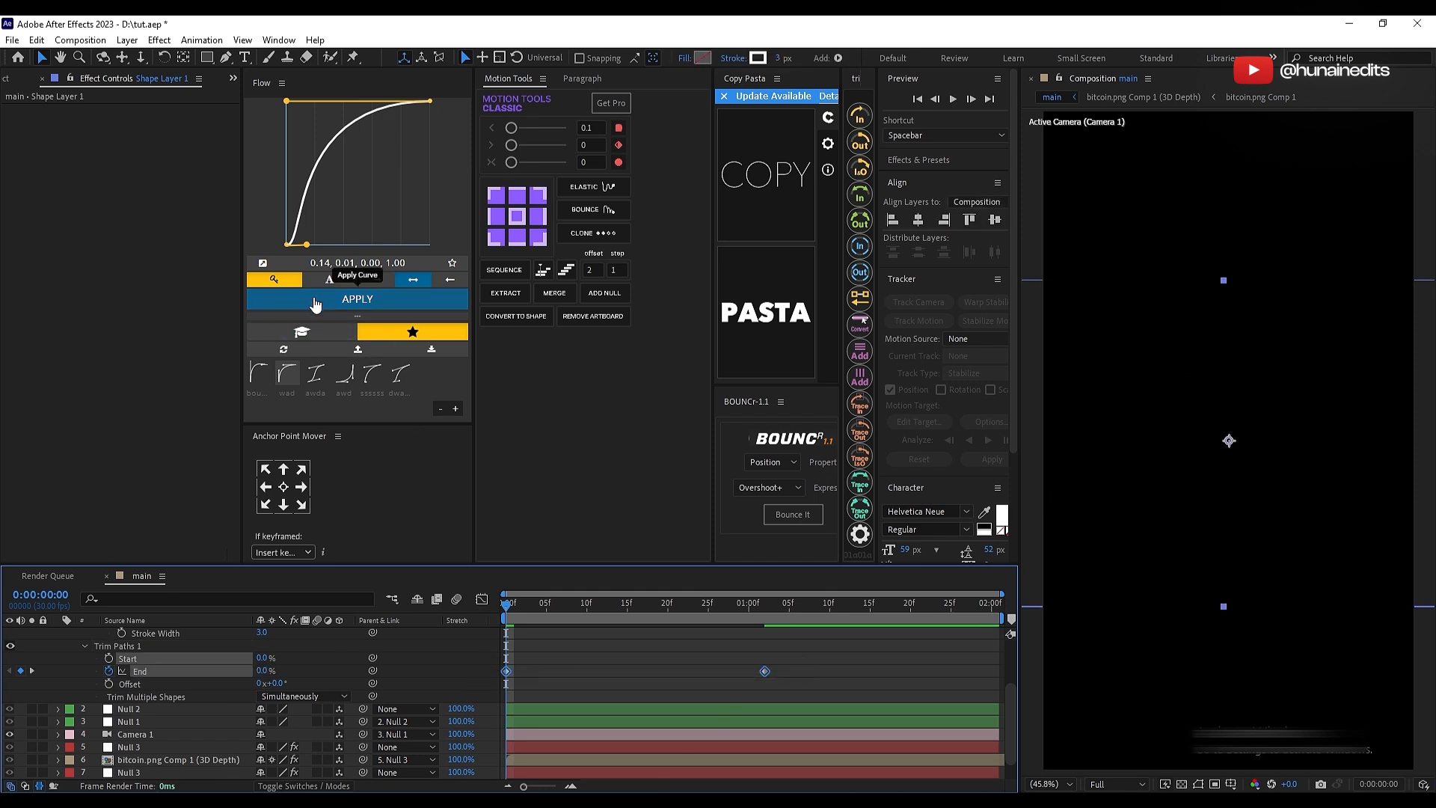
Step: Apply the 0.14, 0.01, 0.00, 1.00 Flow curve to the End keyframes, stretch the animation to about 0:00:01:12 and preview it
{"action": "left_click", "coordinate": [317, 300]}
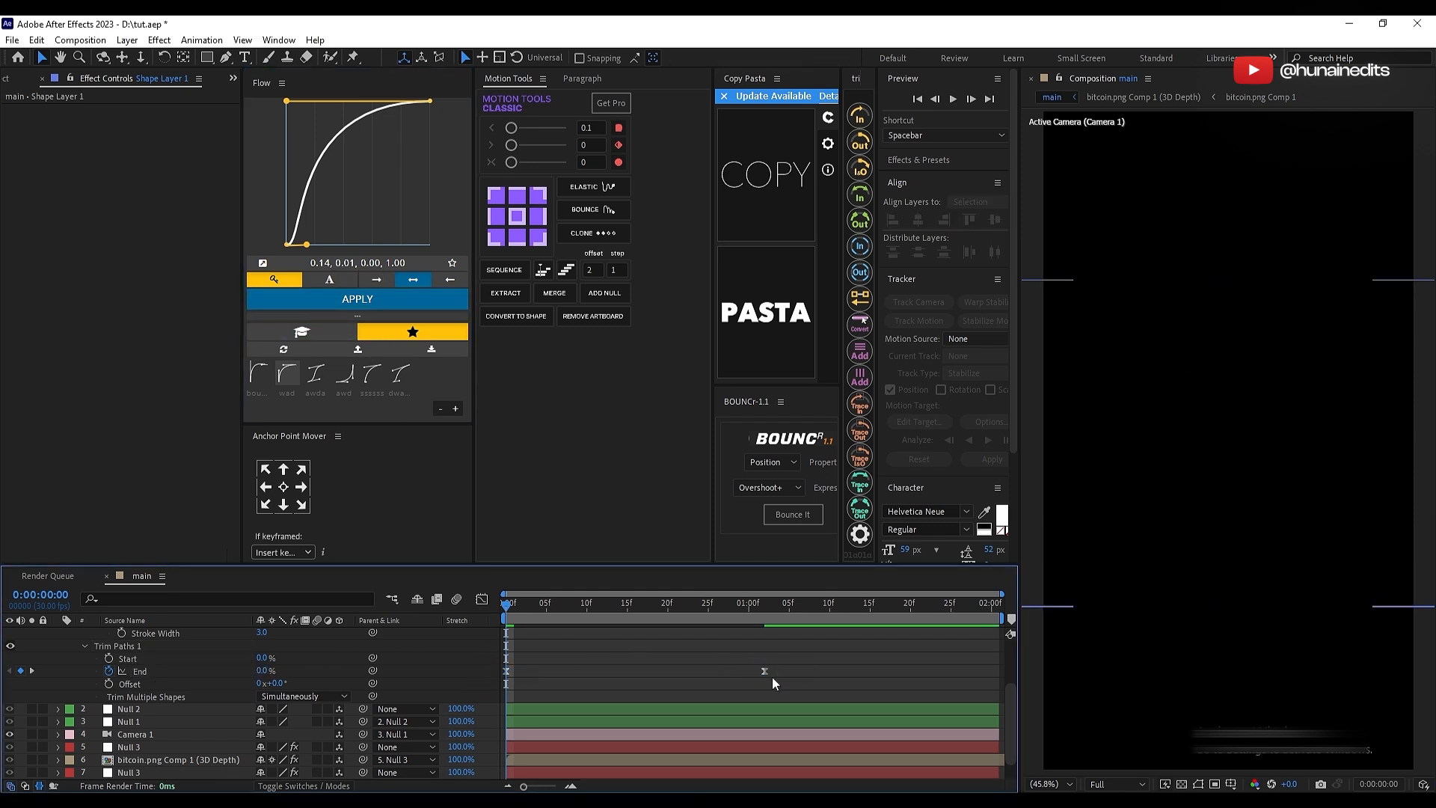
{"action": "key", "text": "space"}
{"action": "left_click_drag", "start_coordinate": [764, 671], "coordinate": [490, 684]}
{"action": "key", "text": "space"}
{"action": "left_click", "coordinate": [351, 299]}
{"action": "key", "text": "space"}
{"action": "left_click_drag", "start_coordinate": [692, 604], "coordinate": [505, 620]}
{"action": "key", "text": "space"}
{"action": "left_click", "coordinate": [707, 649]}
Step: Unsolo Shape Layer 1, make it a 3D layer and set its Z position to 2146
{"action": "scroll", "coordinate": [669, 676], "scroll_direction": "up", "scroll_amount": 3}
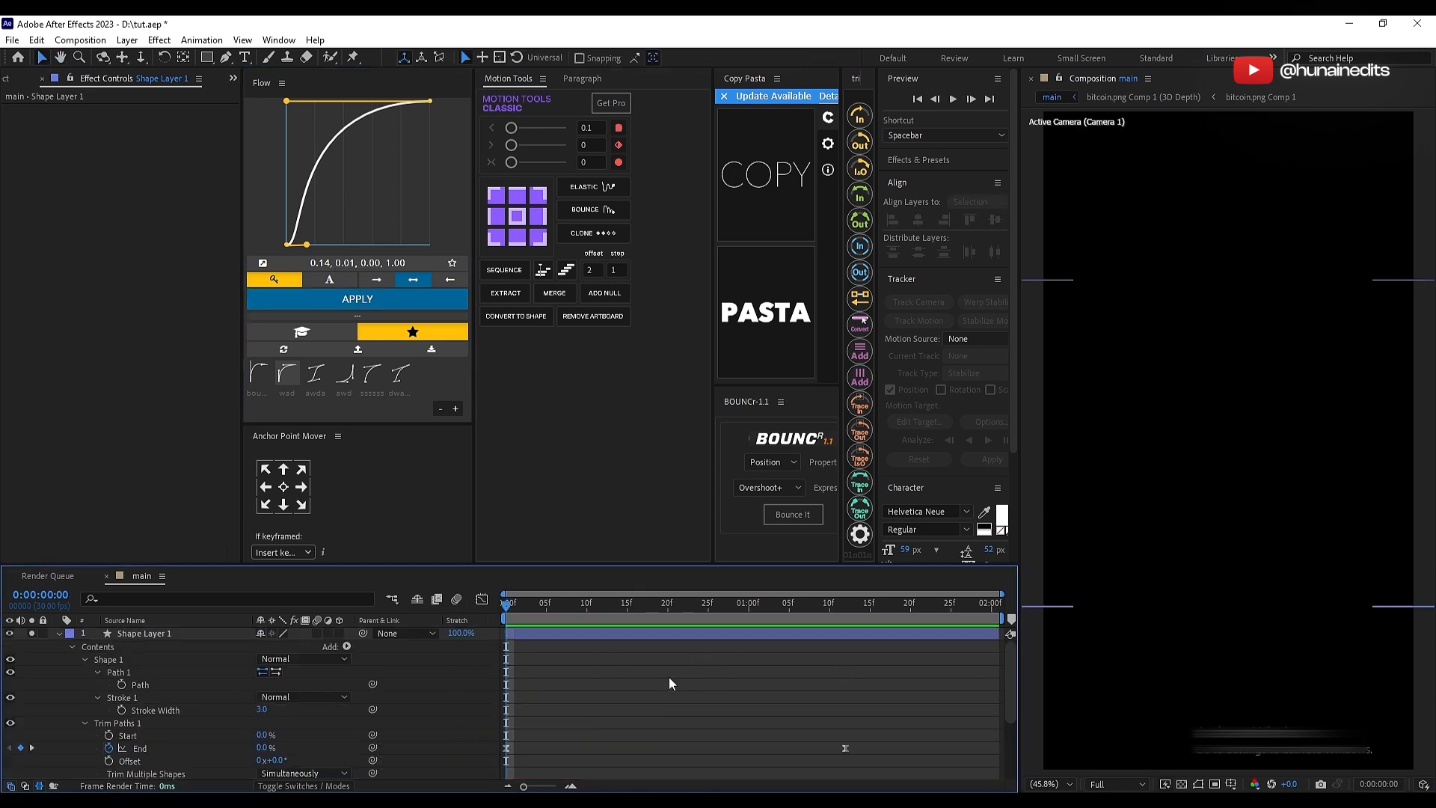
{"action": "key", "text": "u"}
{"action": "left_click", "coordinate": [574, 635]}
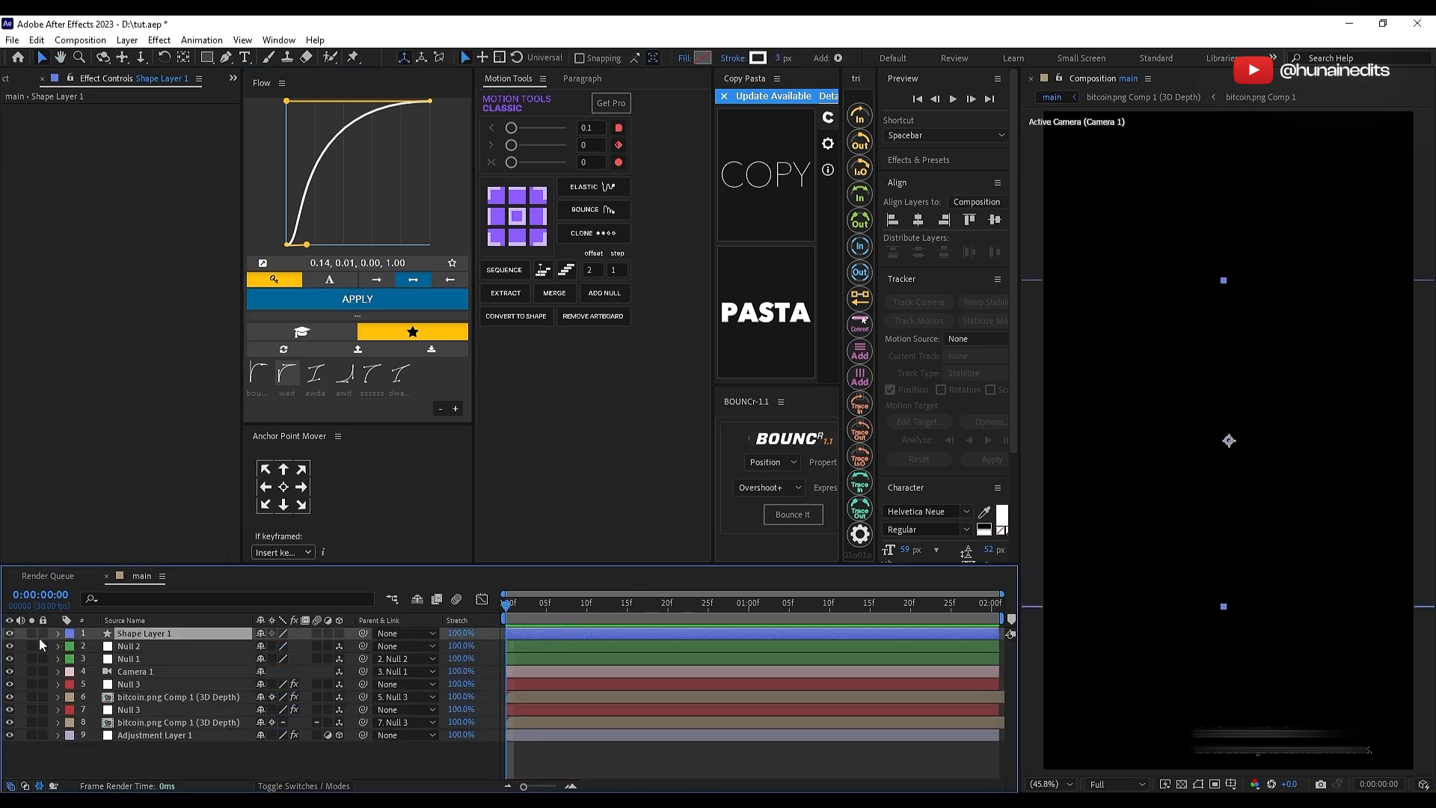
{"action": "left_click", "coordinate": [341, 634]}
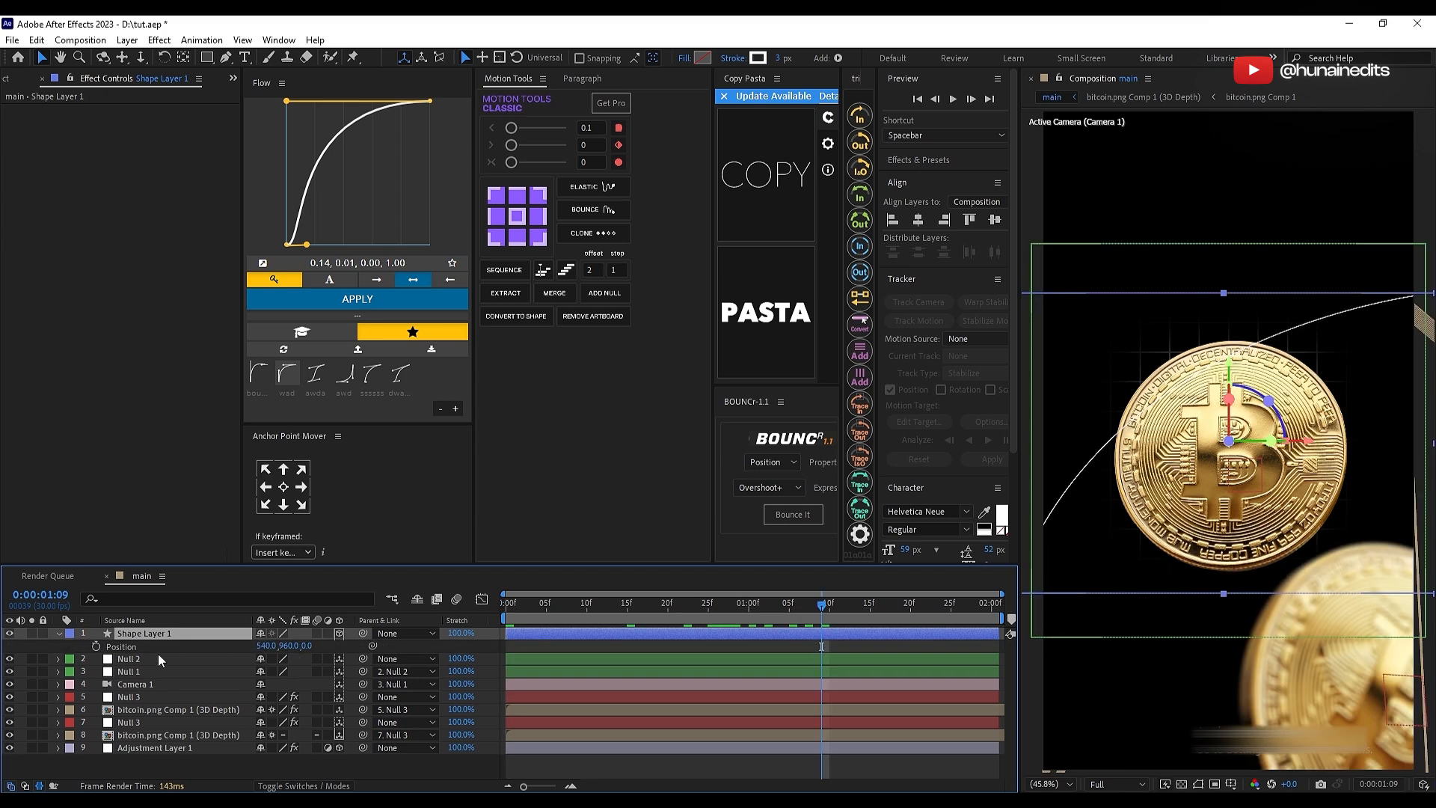
{"action": "left_click", "coordinate": [179, 644]}
{"action": "left_click", "coordinate": [212, 638]}
{"action": "left_click_drag", "start_coordinate": [308, 646], "coordinate": [706, 595]}
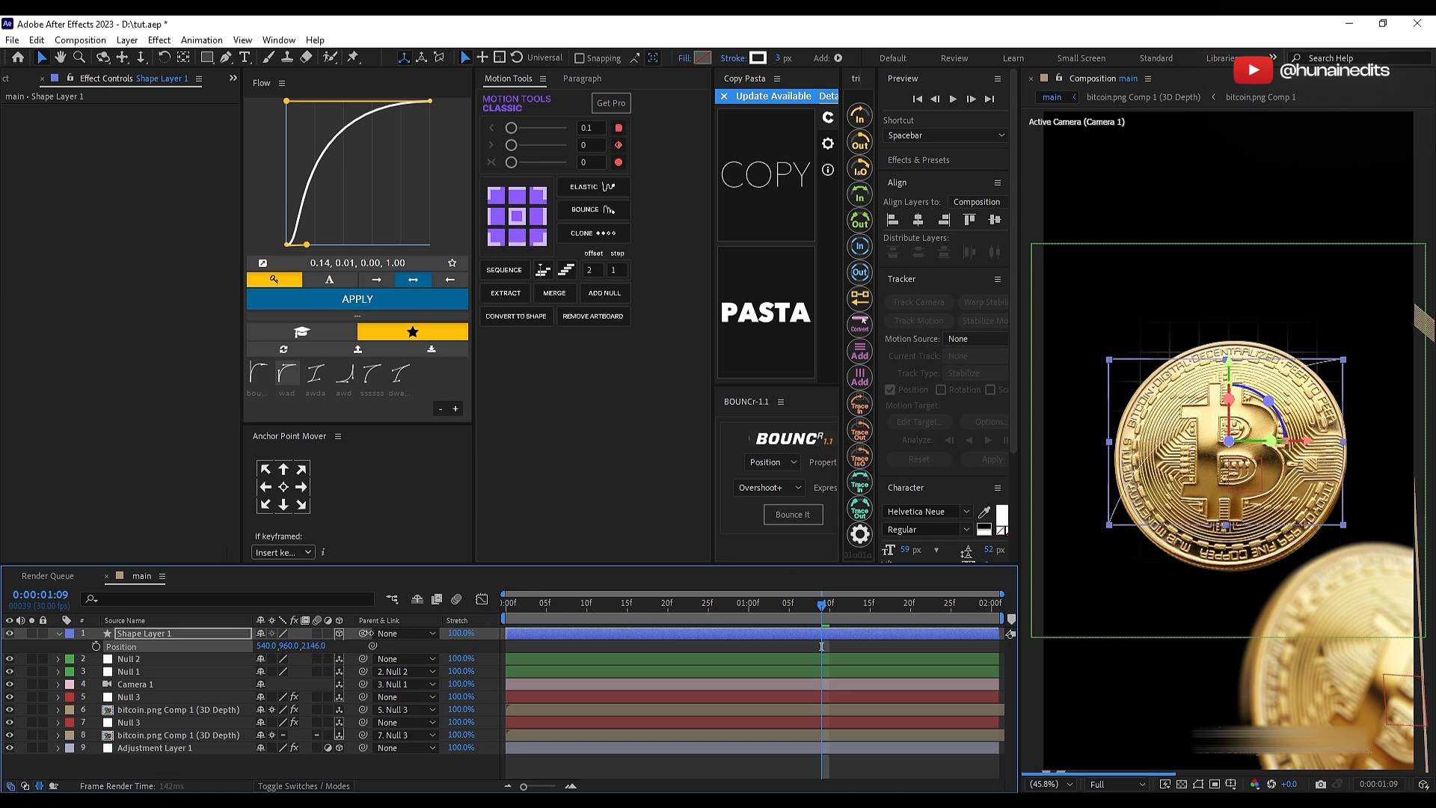
Step: Move Shape Layer 1 below the coin layers, just above Adjustment Layer 1, and set its scale to 199%
{"action": "left_click_drag", "start_coordinate": [169, 635], "coordinate": [167, 741]}
{"action": "key", "text": "s"}
{"action": "left_click_drag", "start_coordinate": [277, 735], "coordinate": [346, 736]}
{"action": "left_click", "coordinate": [1026, 499]}
{"action": "left_click_drag", "start_coordinate": [533, 613], "coordinate": [765, 608]}
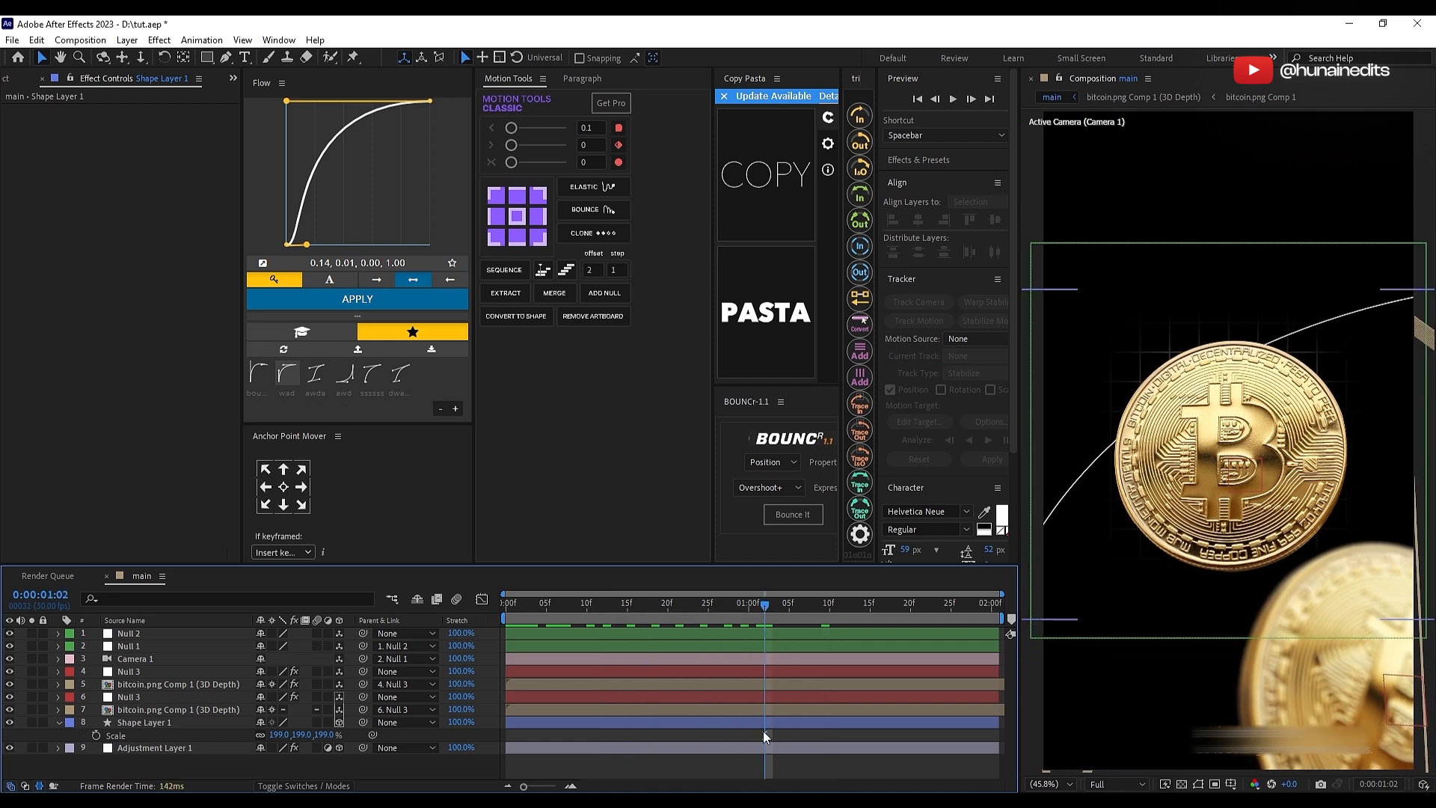
Step: Duplicate the curved line's shape layer and offset the copy upward from the original
{"action": "left_click", "coordinate": [748, 722]}
{"action": "key", "text": "ctrl+d"}
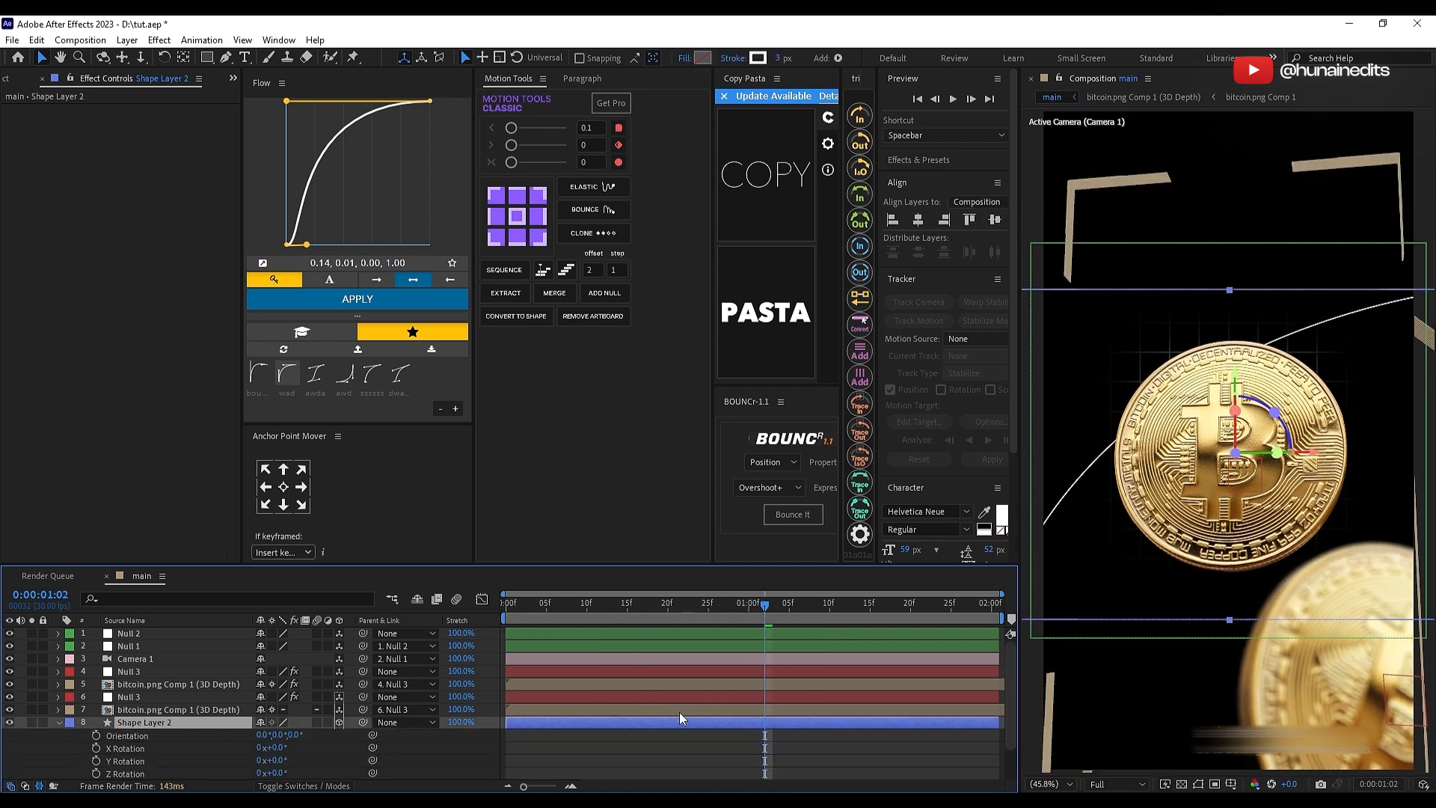
{"action": "key", "text": "r"}
{"action": "left_click_drag", "start_coordinate": [1111, 380], "coordinate": [1092, 346]}
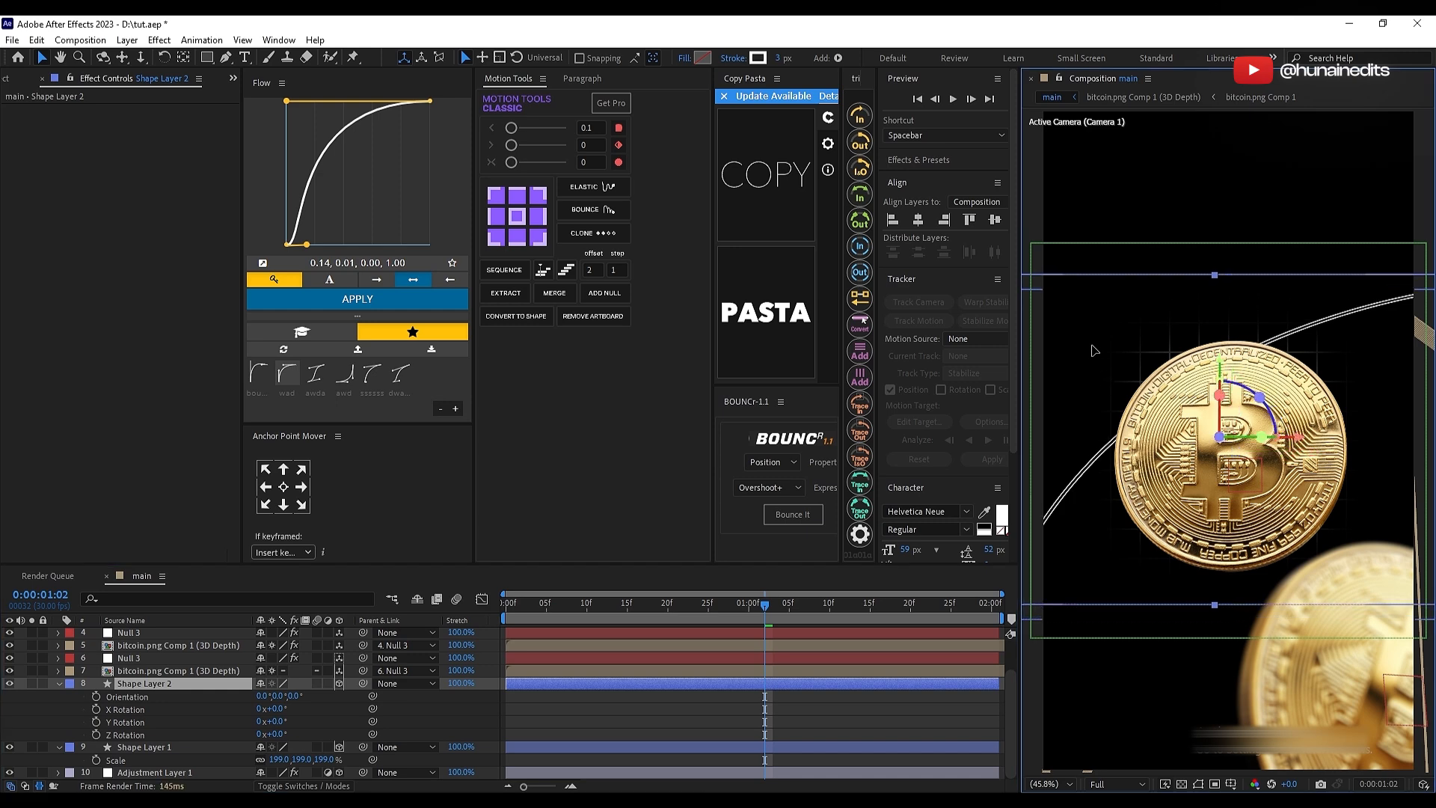
Step: Flip the duplicated curve horizontally and position it so it crosses the original curve behind the main coin
{"action": "right_click", "coordinate": [159, 684]}
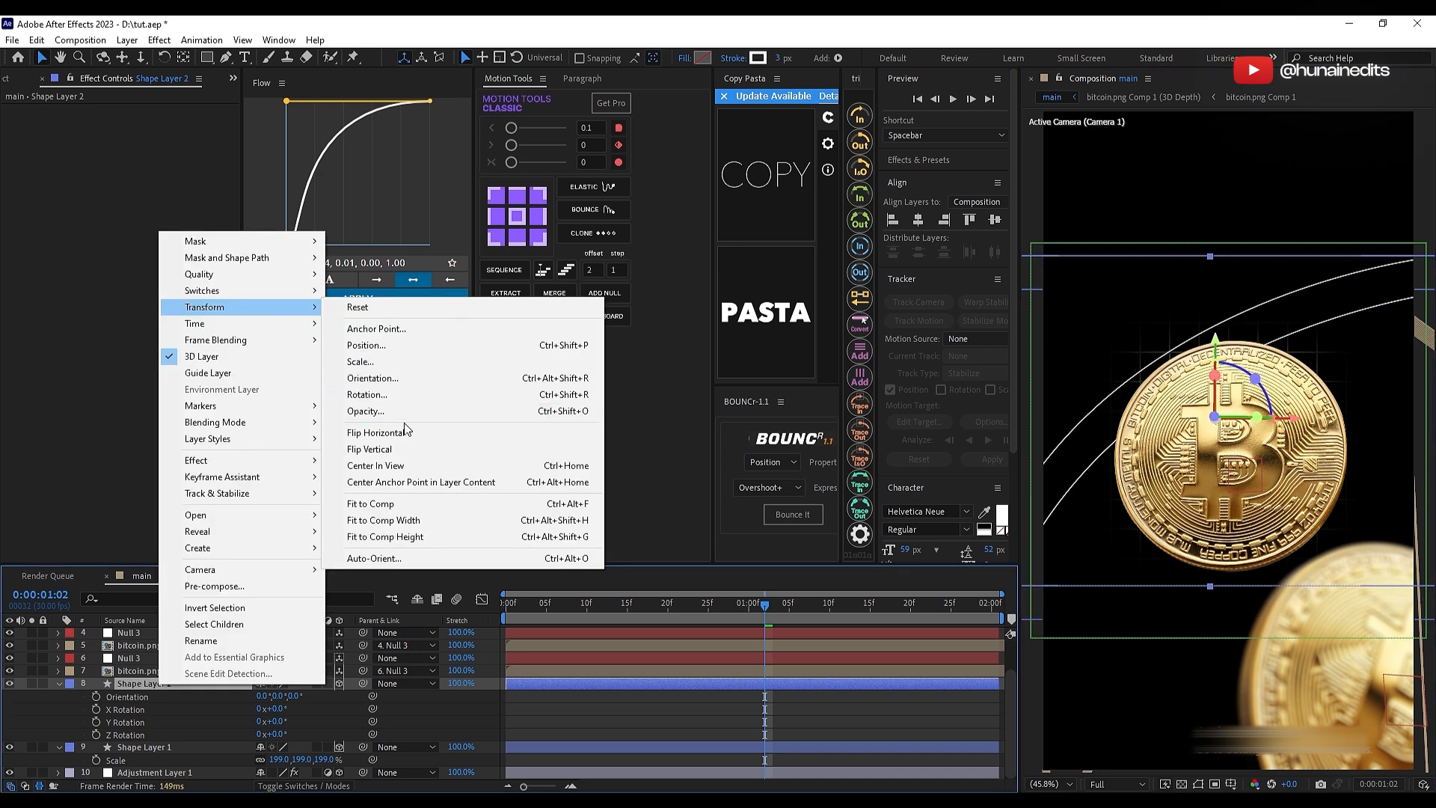
{"action": "left_click", "coordinate": [358, 677]}
{"action": "right_click", "coordinate": [569, 684]}
{"action": "mouse_move", "coordinate": [621, 320]}
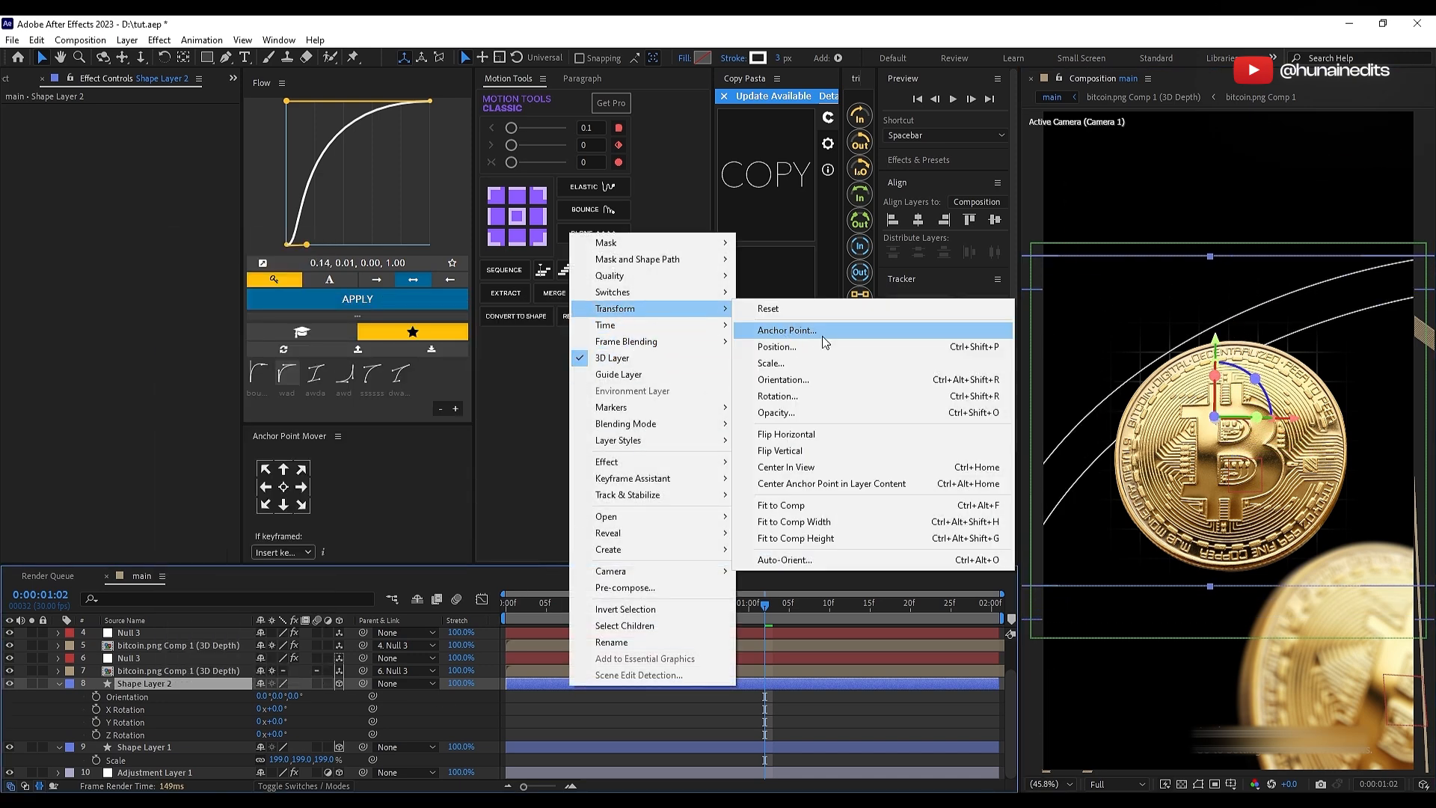
{"action": "left_click", "coordinate": [867, 434]}
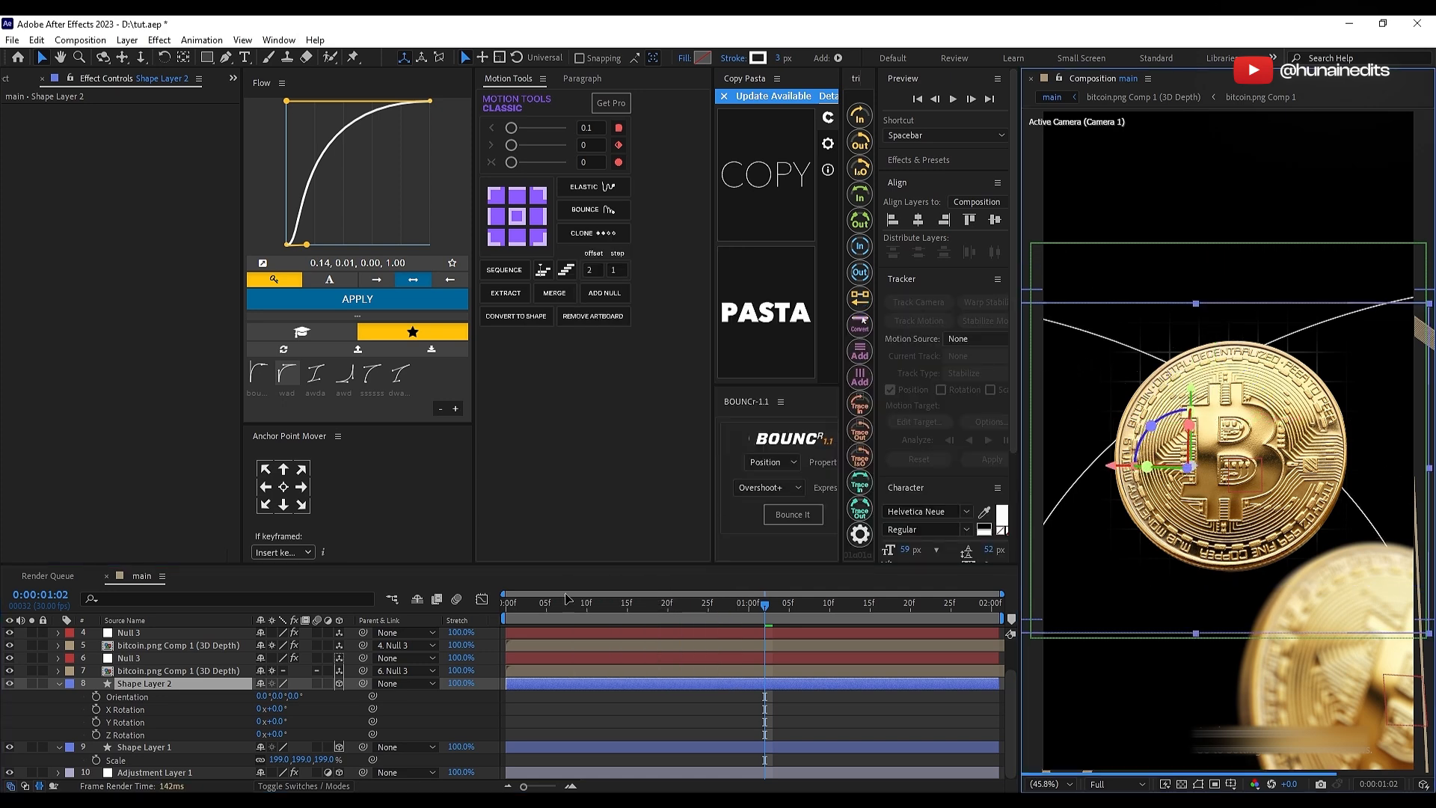
{"action": "left_click", "coordinate": [807, 709]}
Step: Delay Shape Layer 2 to start at about 0:00:00:07 and preview the two curves drawing on
{"action": "key", "text": "u"}
{"action": "key", "text": "u"}
{"action": "left_click", "coordinate": [630, 687]}
{"action": "left_click", "coordinate": [618, 720]}
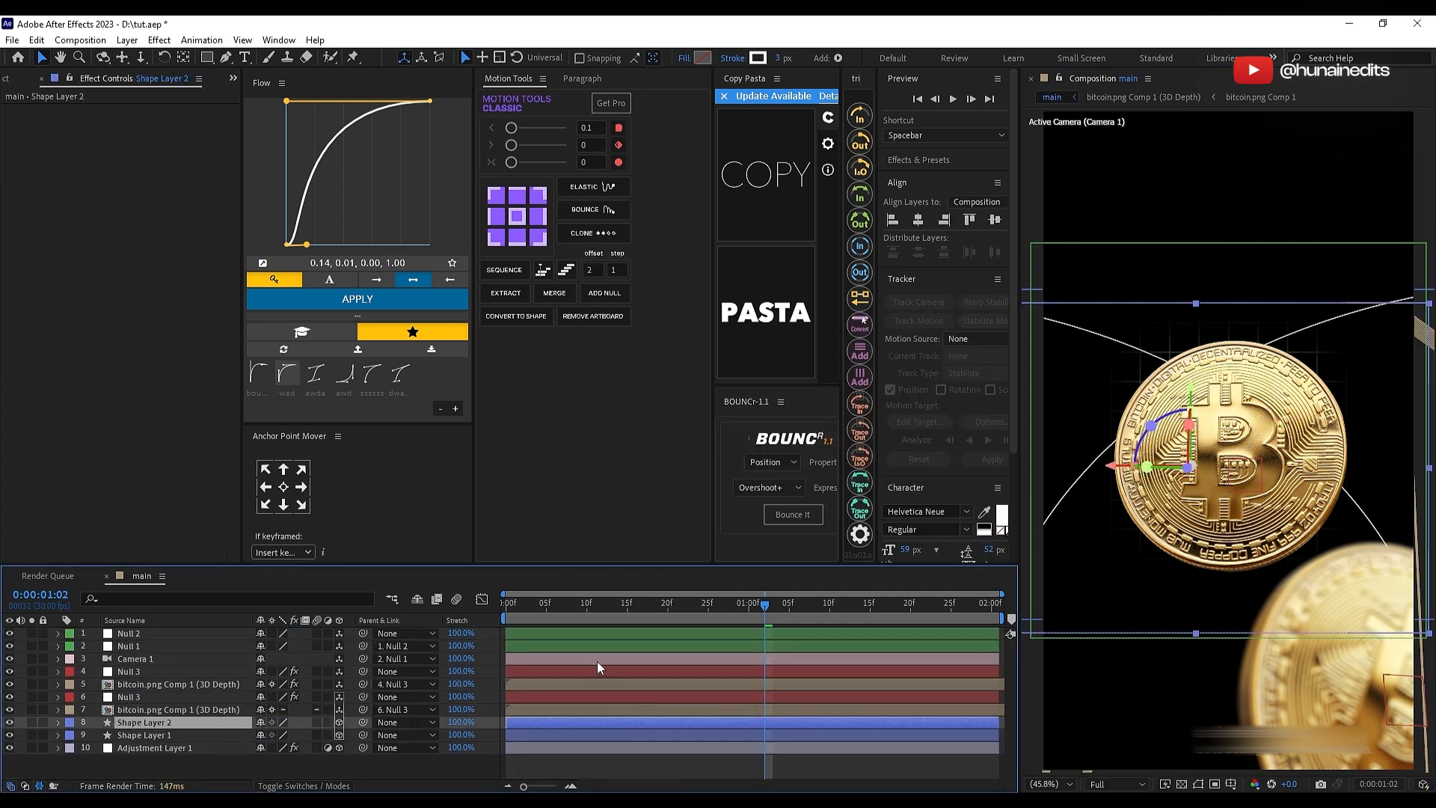
{"action": "left_click_drag", "start_coordinate": [528, 606], "coordinate": [711, 640]}
{"action": "key", "text": "equal"}
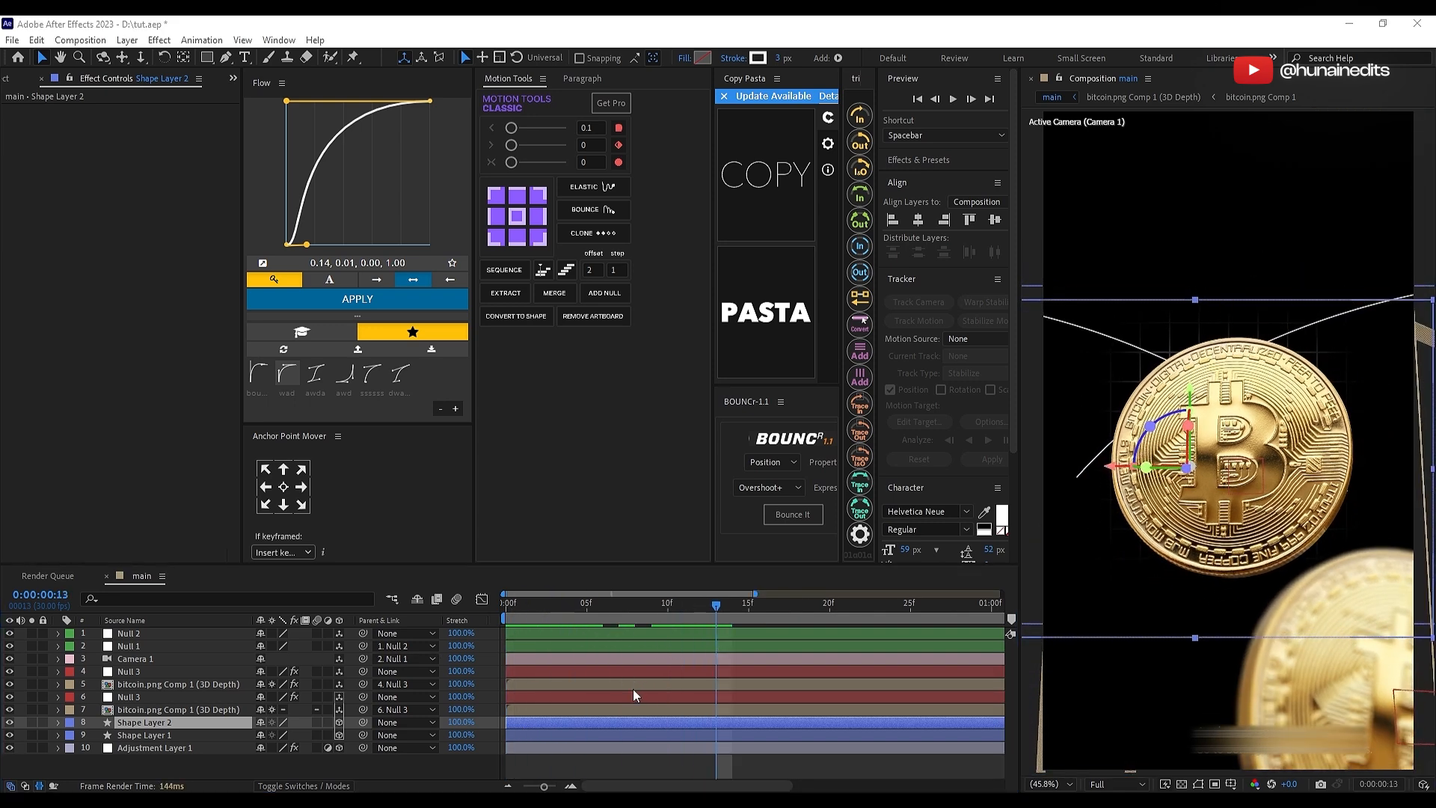
{"action": "left_click_drag", "start_coordinate": [572, 724], "coordinate": [673, 716]}
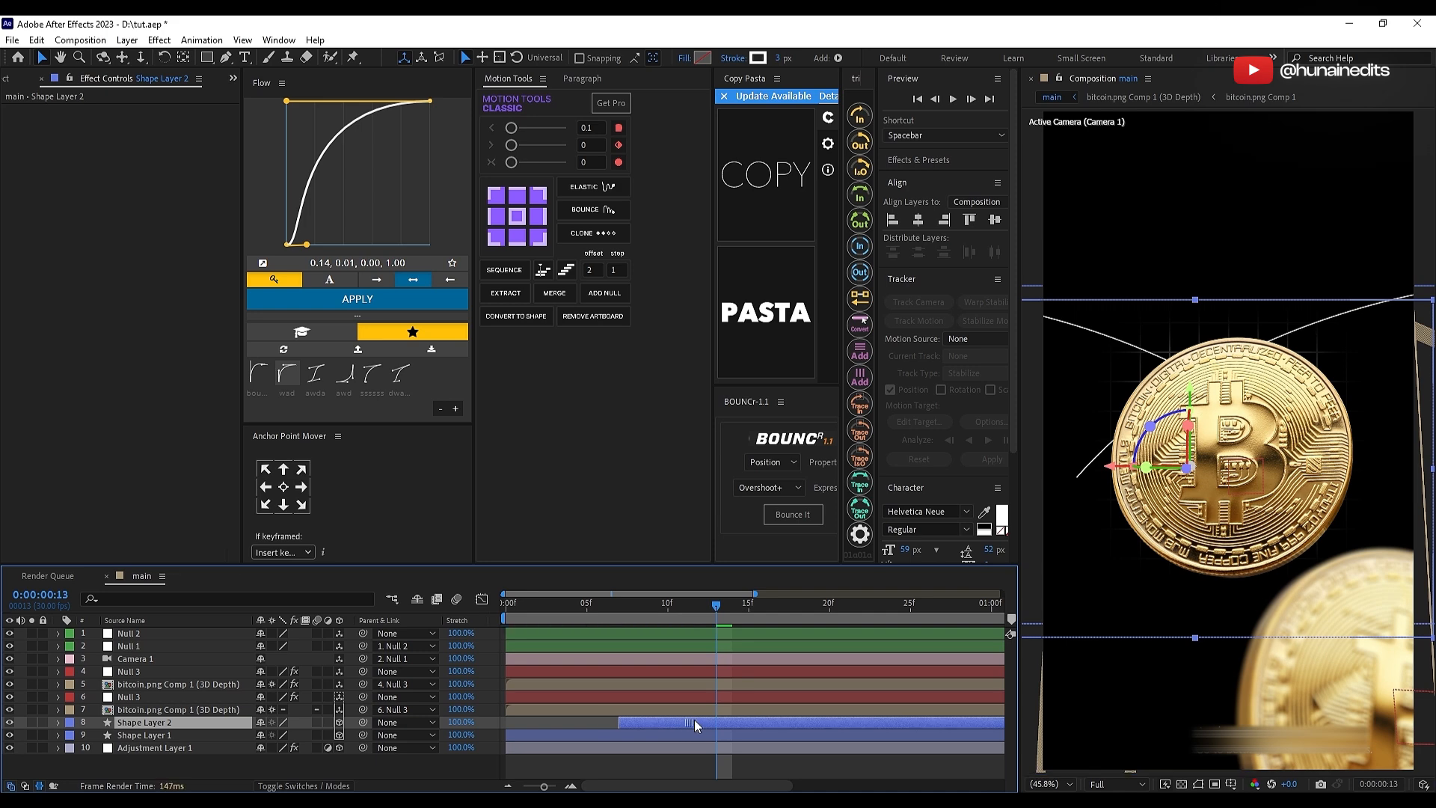
{"action": "scroll", "coordinate": [694, 720], "scroll_direction": "down", "scroll_amount": 2}
{"action": "left_click_drag", "start_coordinate": [540, 611], "coordinate": [478, 614]}
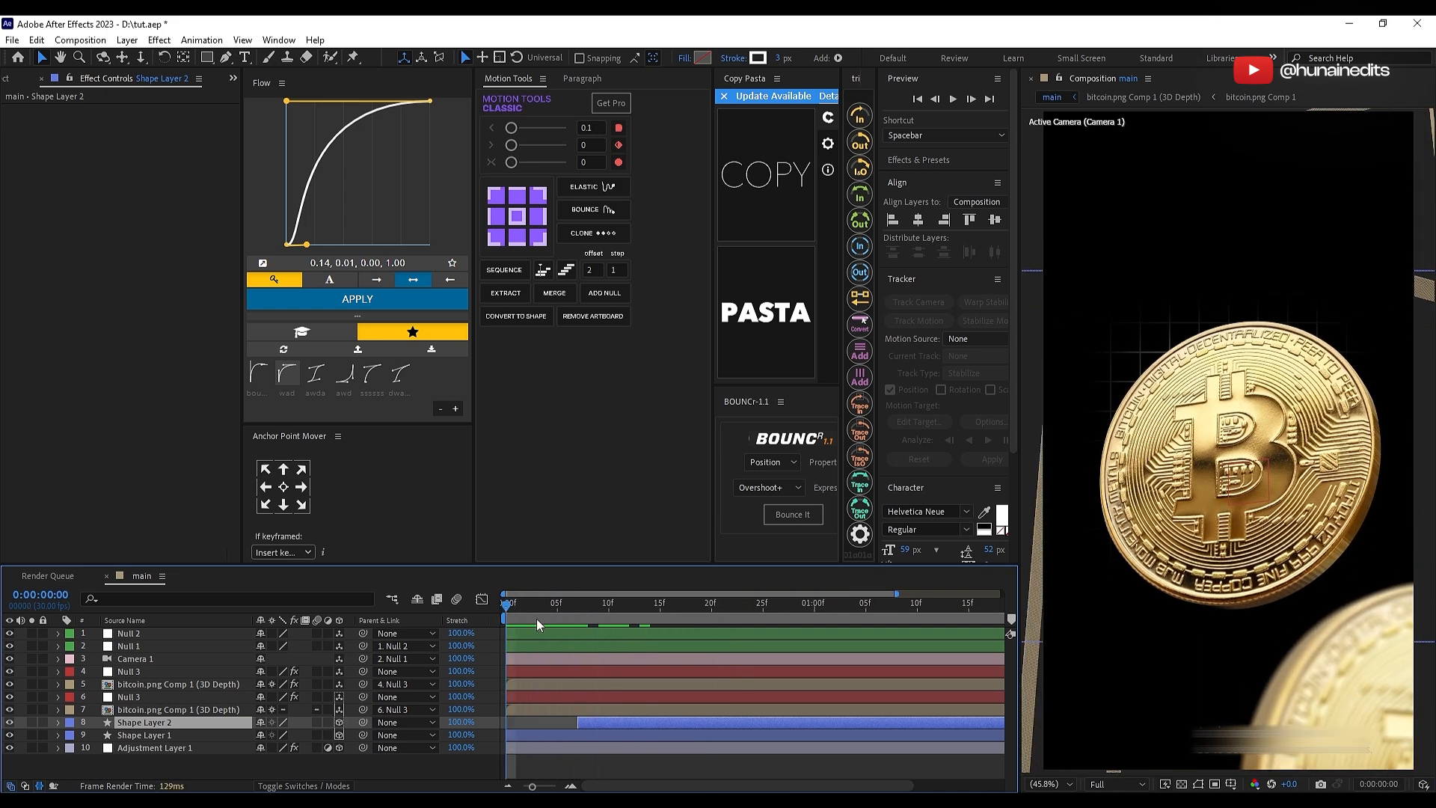
{"action": "key", "text": "space"}
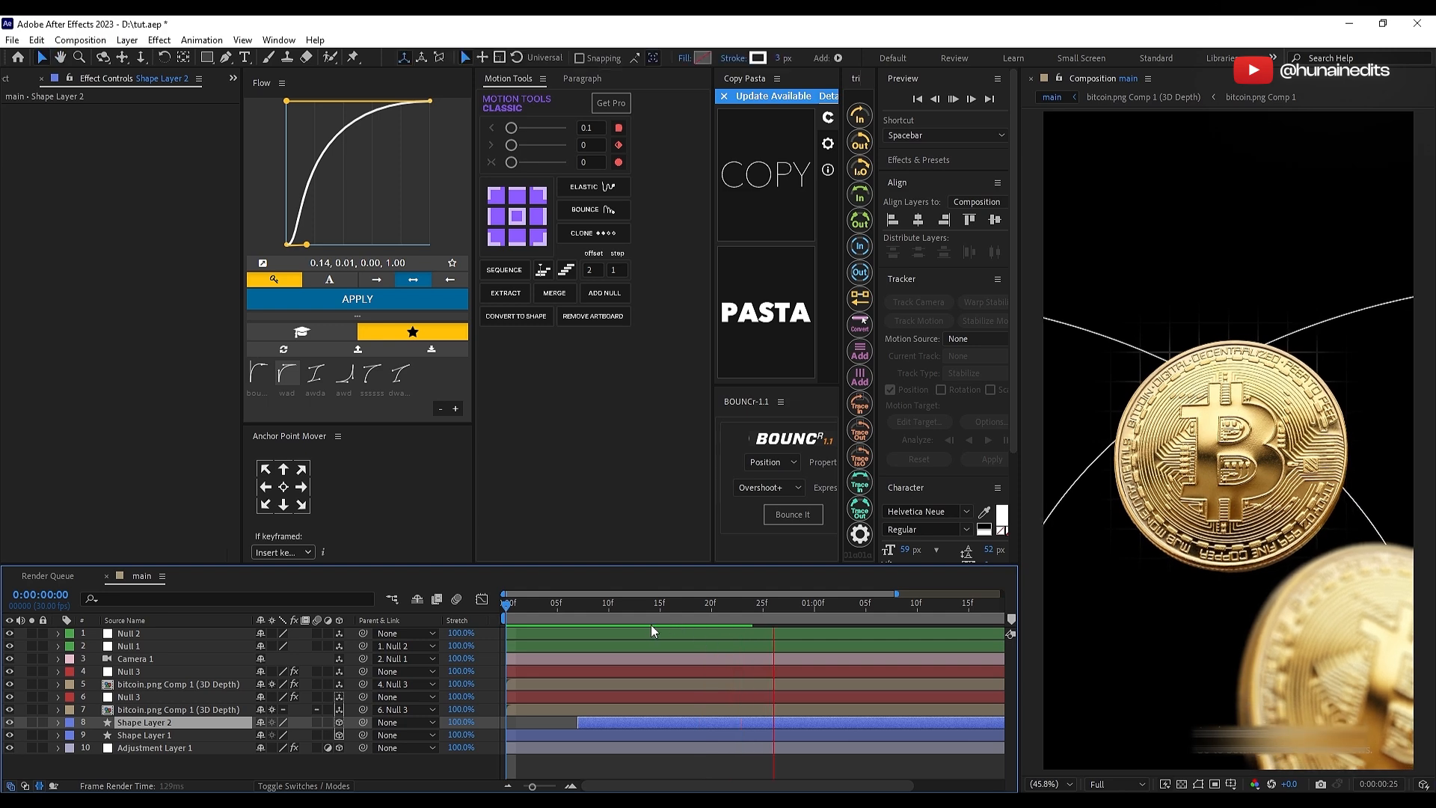
{"action": "key", "text": "space"}
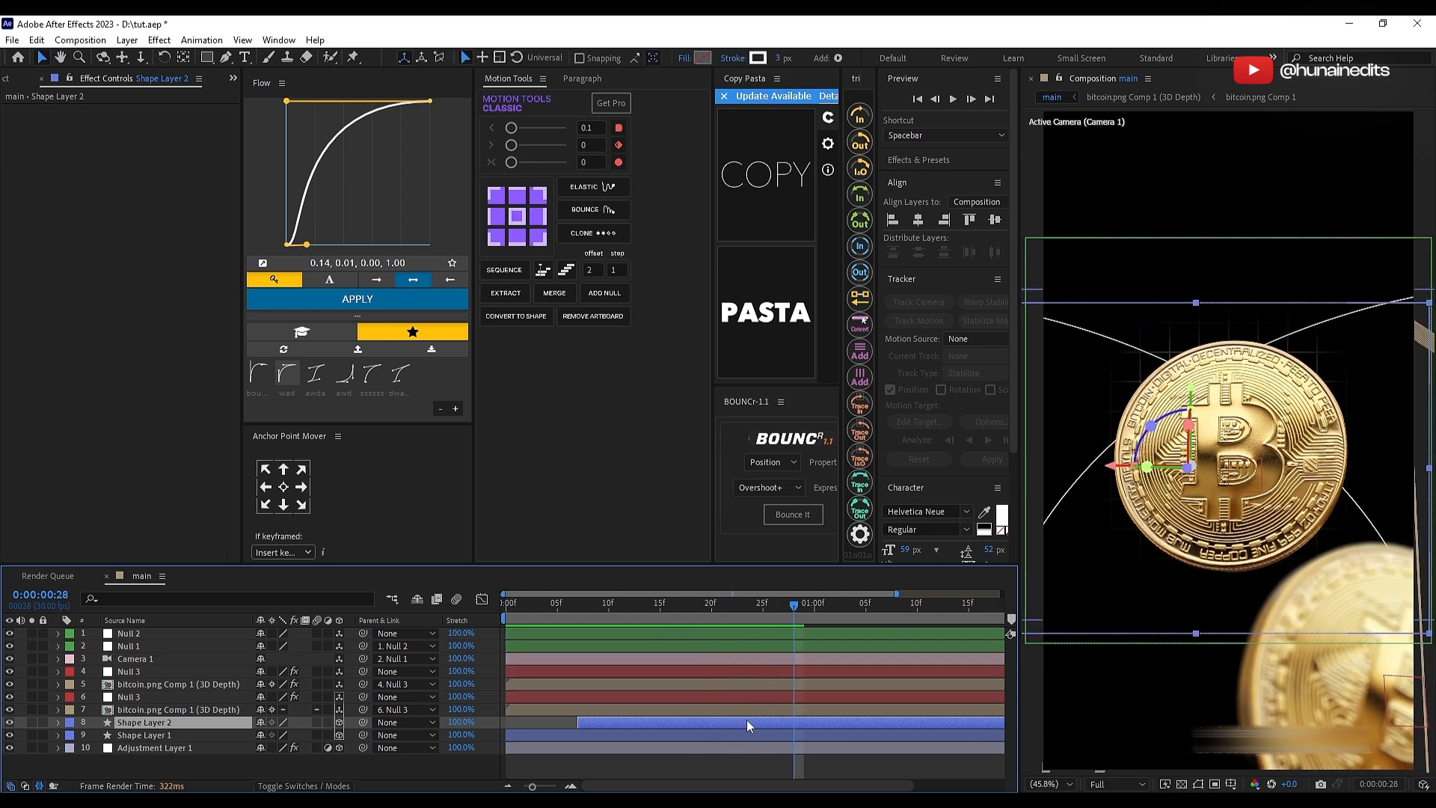
Step: Duplicate Shape Layer 2 and check the placement and timing of the curved lines in the reference video
{"action": "key", "text": "ctrl+d"}
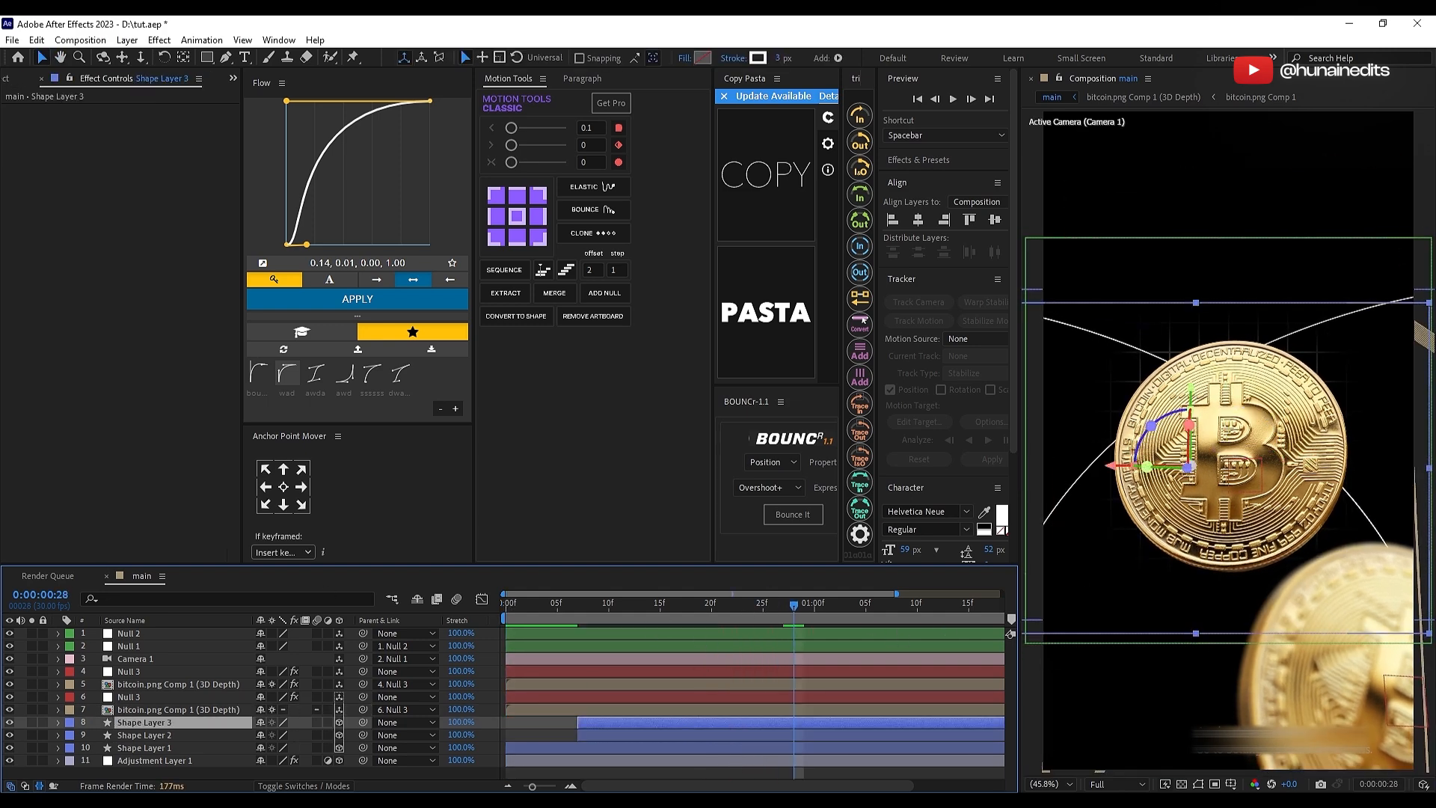
{"action": "key", "text": "alt+Tab"}
{"action": "left_click_drag", "start_coordinate": [784, 74], "coordinate": [814, 68]}
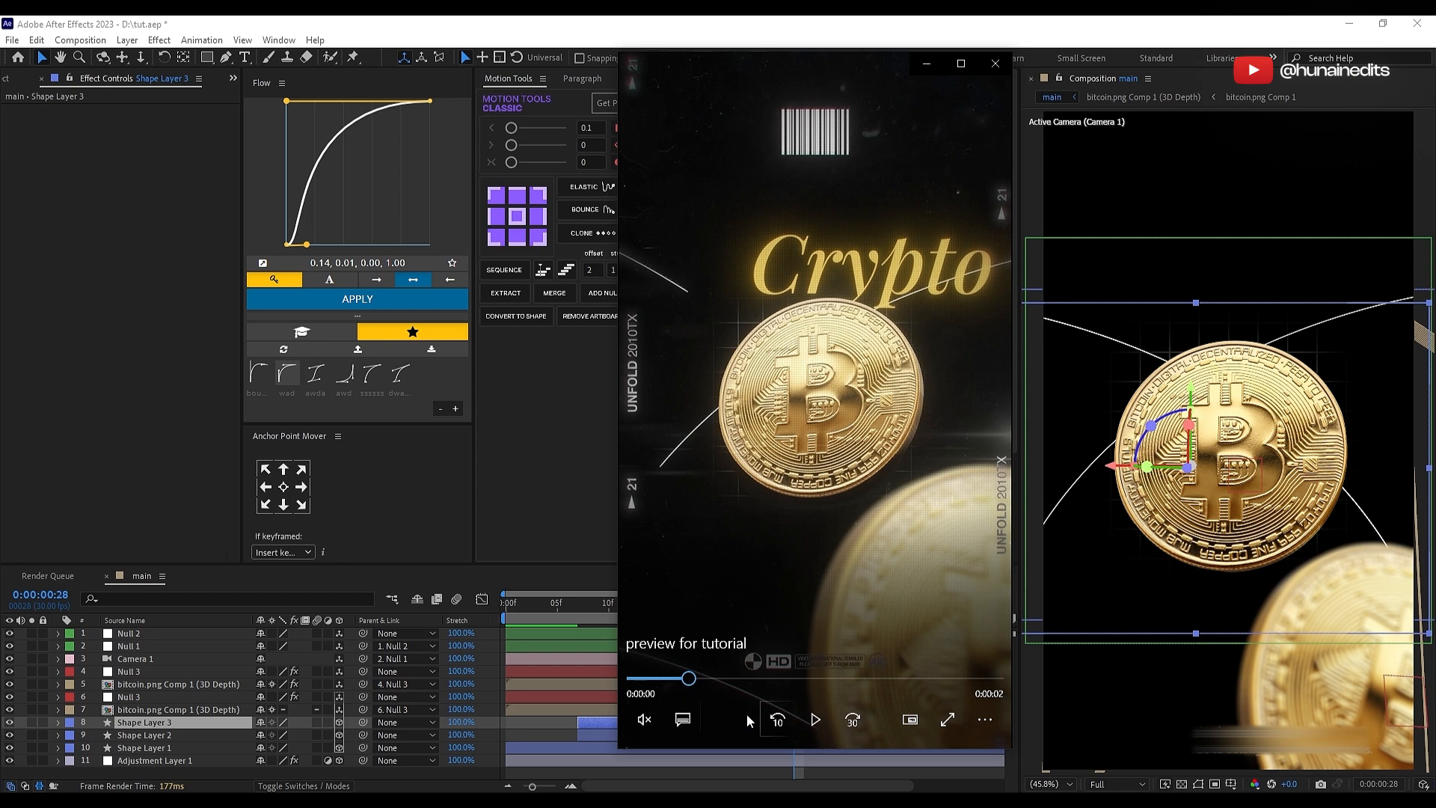
{"action": "left_click_drag", "start_coordinate": [680, 685], "coordinate": [707, 668]}
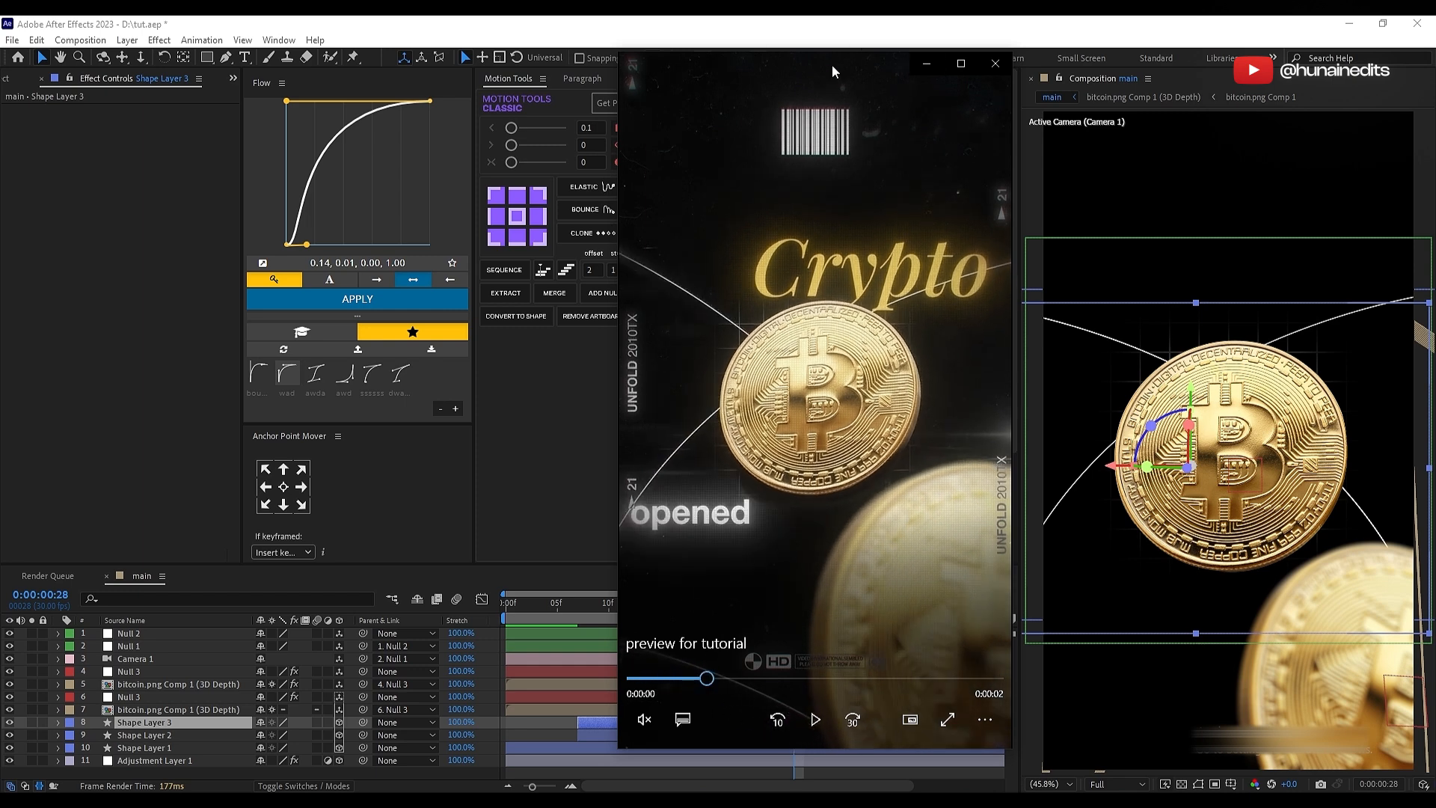
{"action": "key", "text": "alt+Tab"}
Step: Move the third curve toward the composition's lower left, start it at about 0:00:00:13 and preview the animation
{"action": "left_click_drag", "start_coordinate": [1084, 437], "coordinate": [981, 716]}
{"action": "left_click_drag", "start_coordinate": [646, 723], "coordinate": [718, 723]}
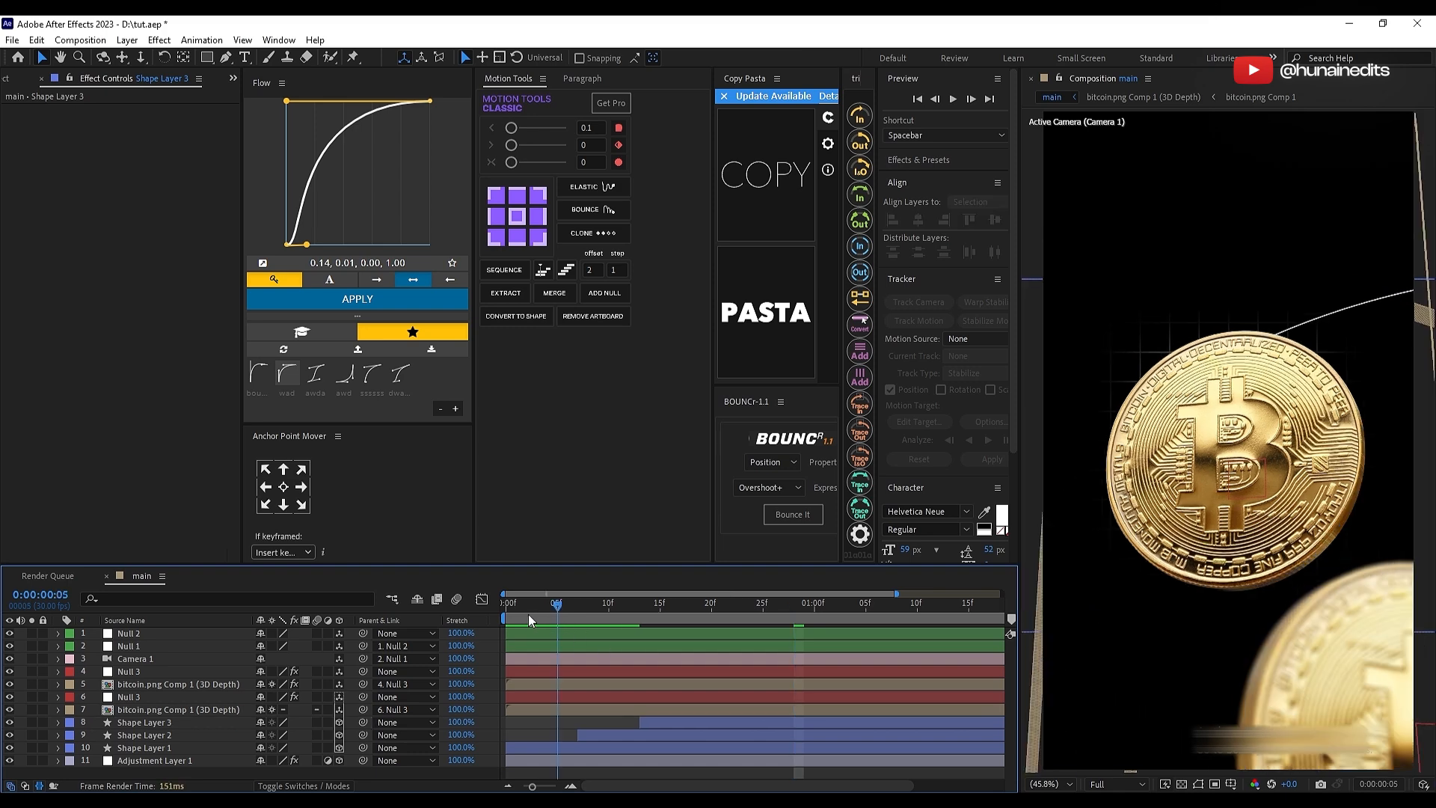
{"action": "key", "text": "space"}
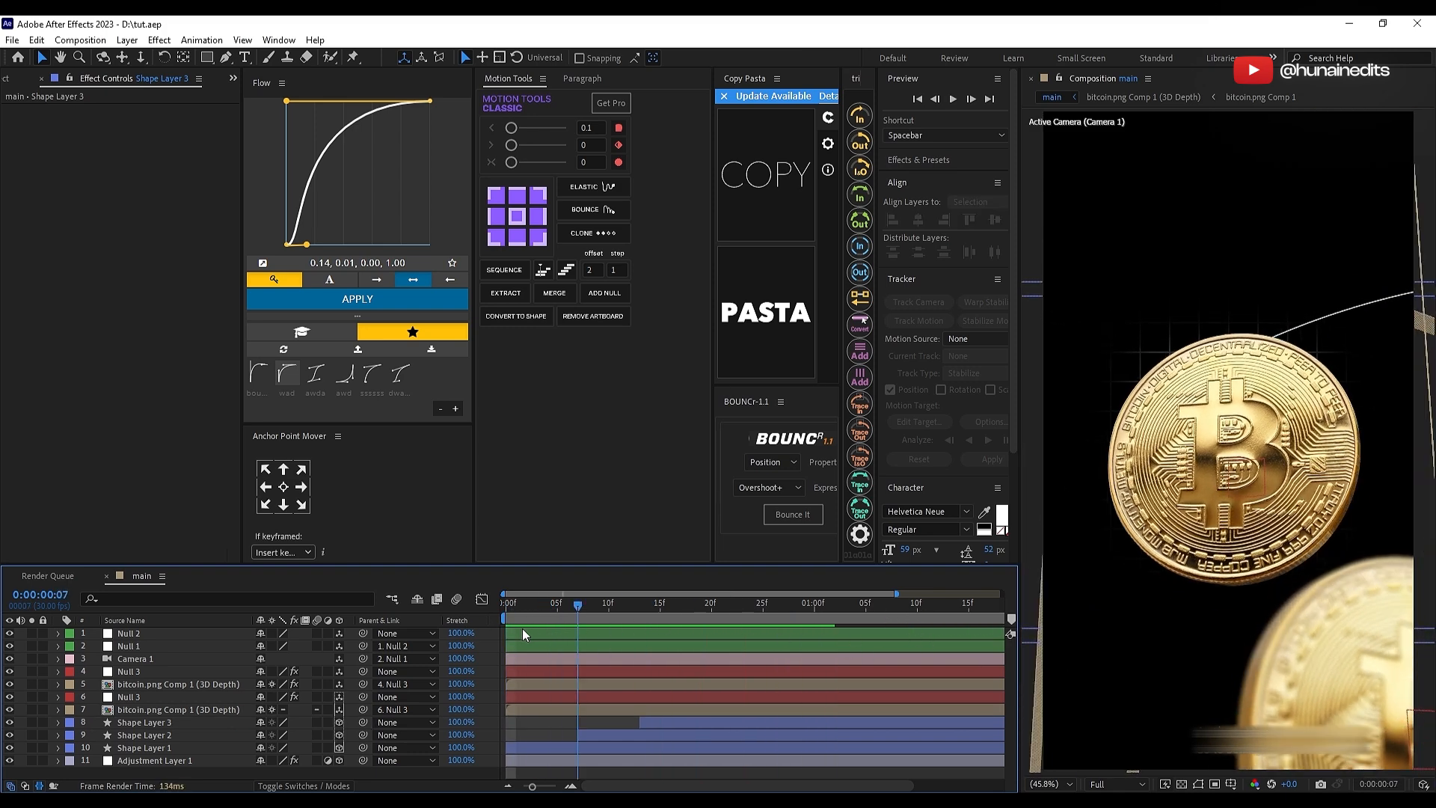
Step: Preview the animation to about one second and add a text layer reading "Crypto" above the main coin
{"action": "key", "text": "space"}
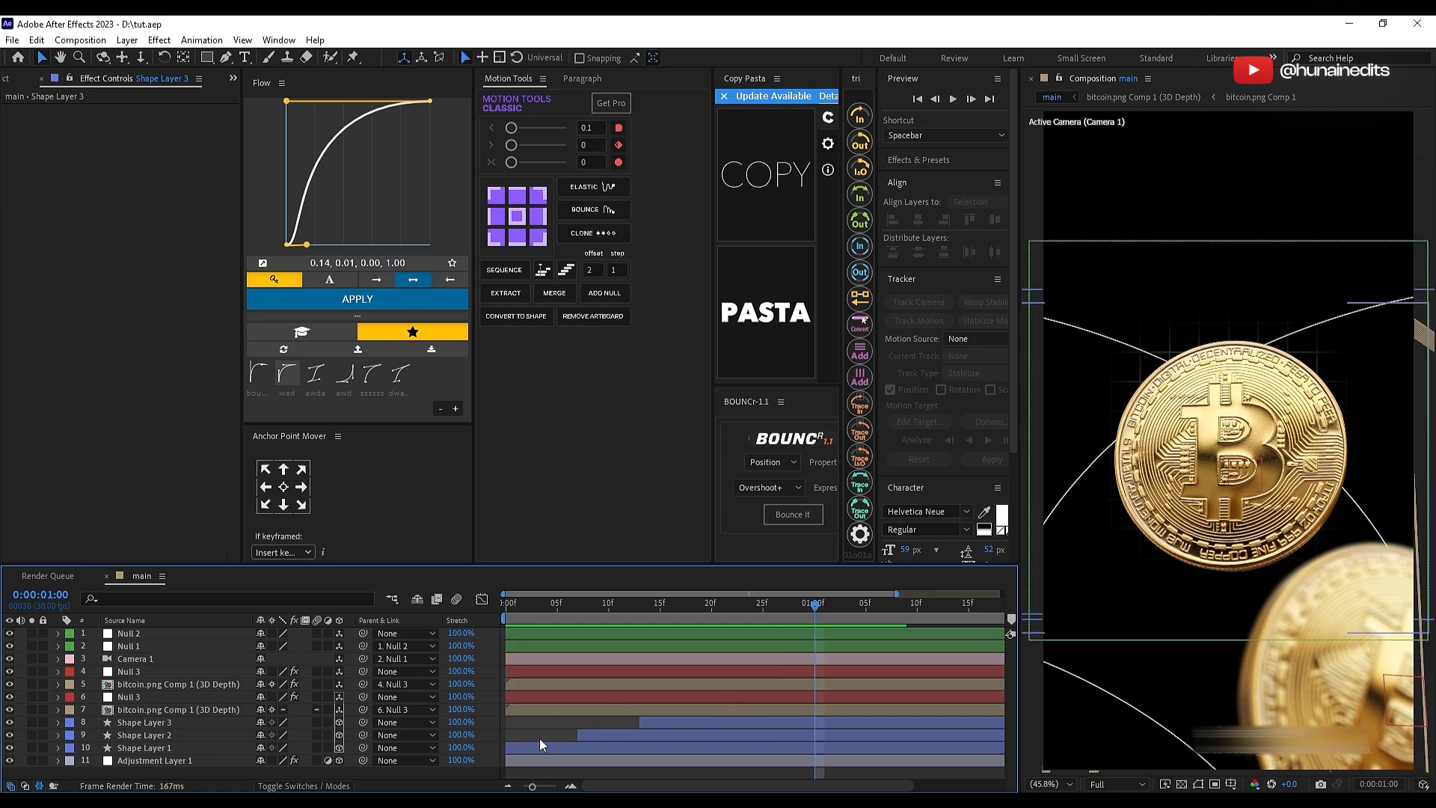
{"action": "key", "text": "ctrl+t"}
{"action": "left_click", "coordinate": [1137, 295]}
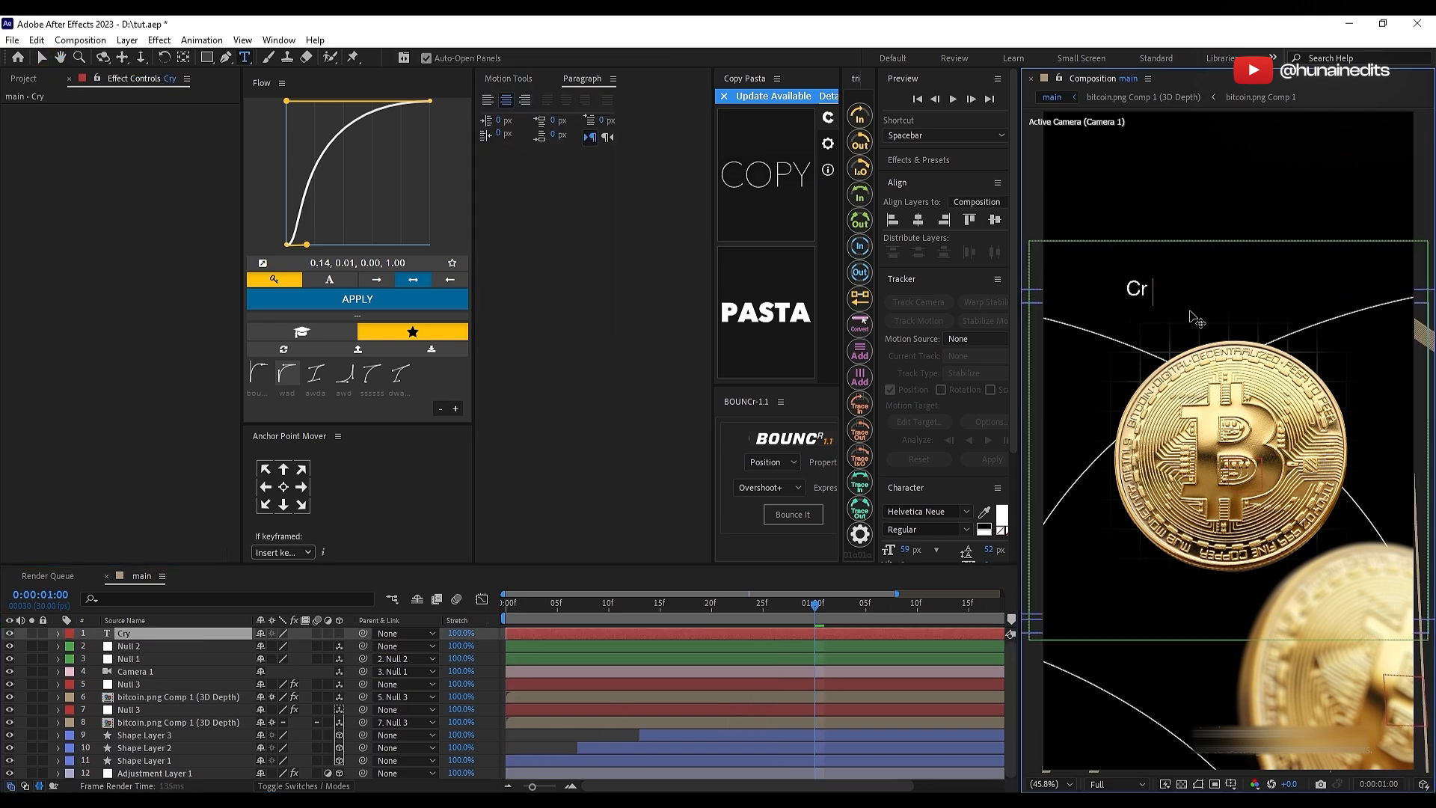
{"action": "type", "text": "Crypyo"}
{"action": "key", "text": "BackSpace"}
{"action": "key", "text": "BackSpace"}
{"action": "type", "text": "to"}
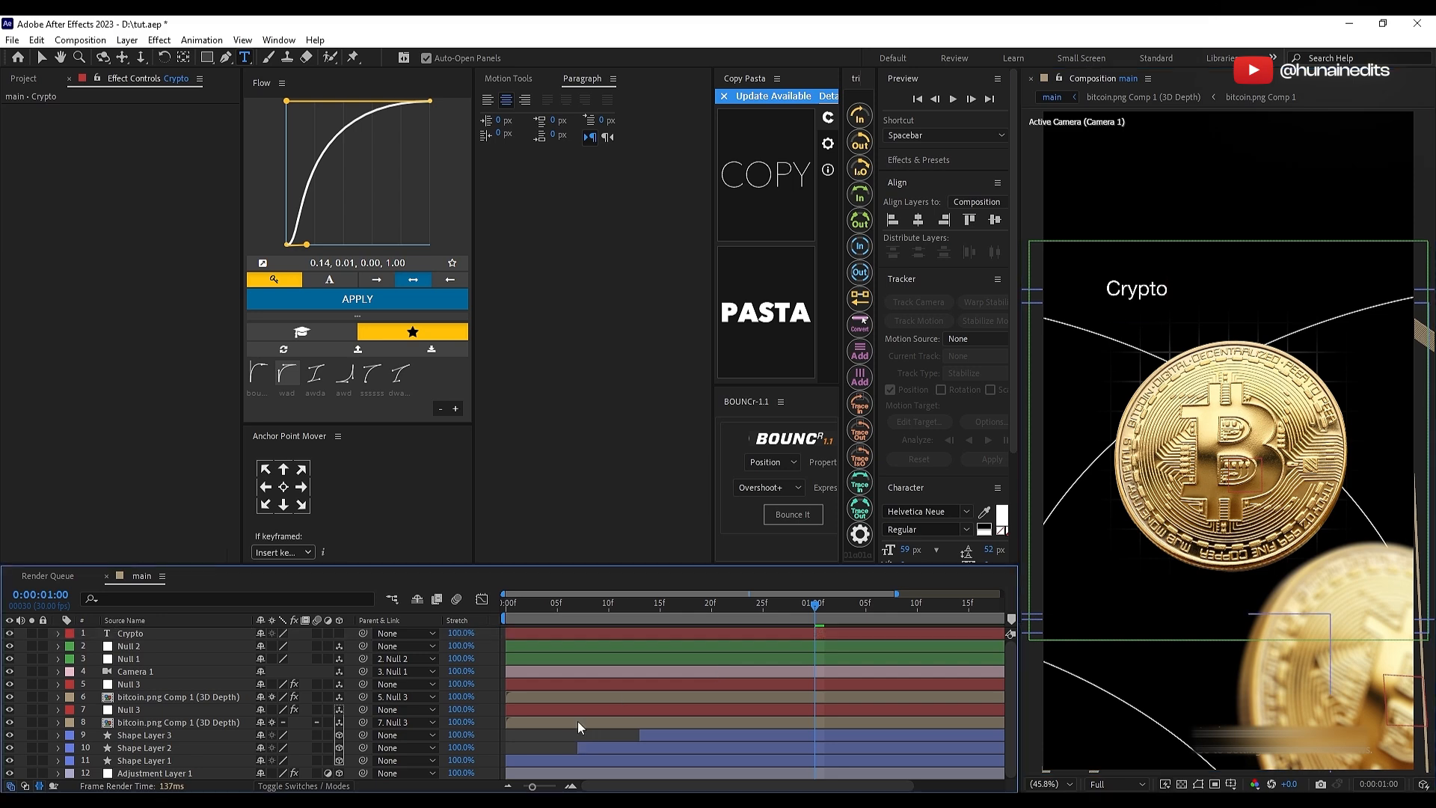
Step: Scale the Crypto text layer up to 351%
{"action": "left_click", "coordinate": [586, 636]}
{"action": "key", "text": "s"}
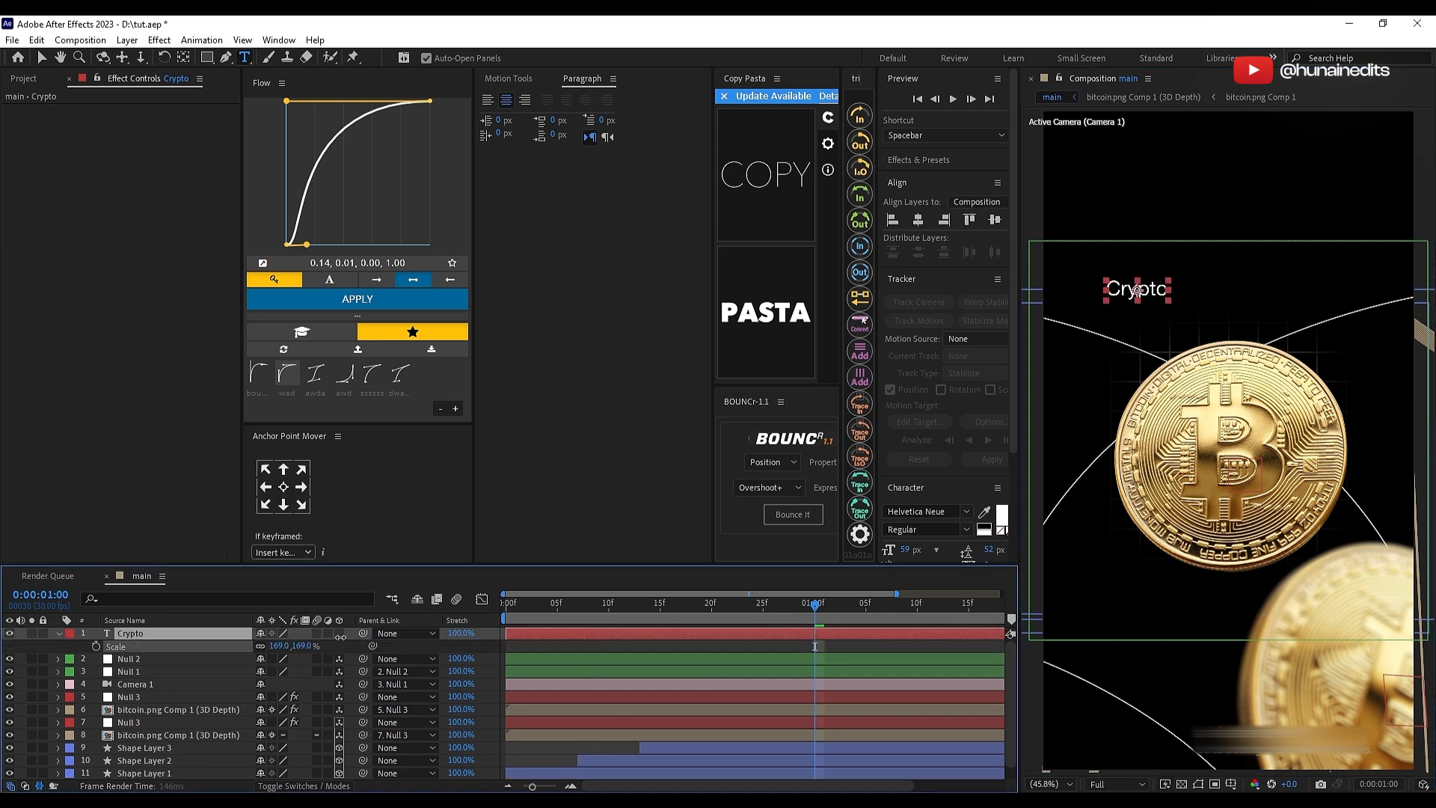
{"action": "left_click_drag", "start_coordinate": [341, 637], "coordinate": [446, 623]}
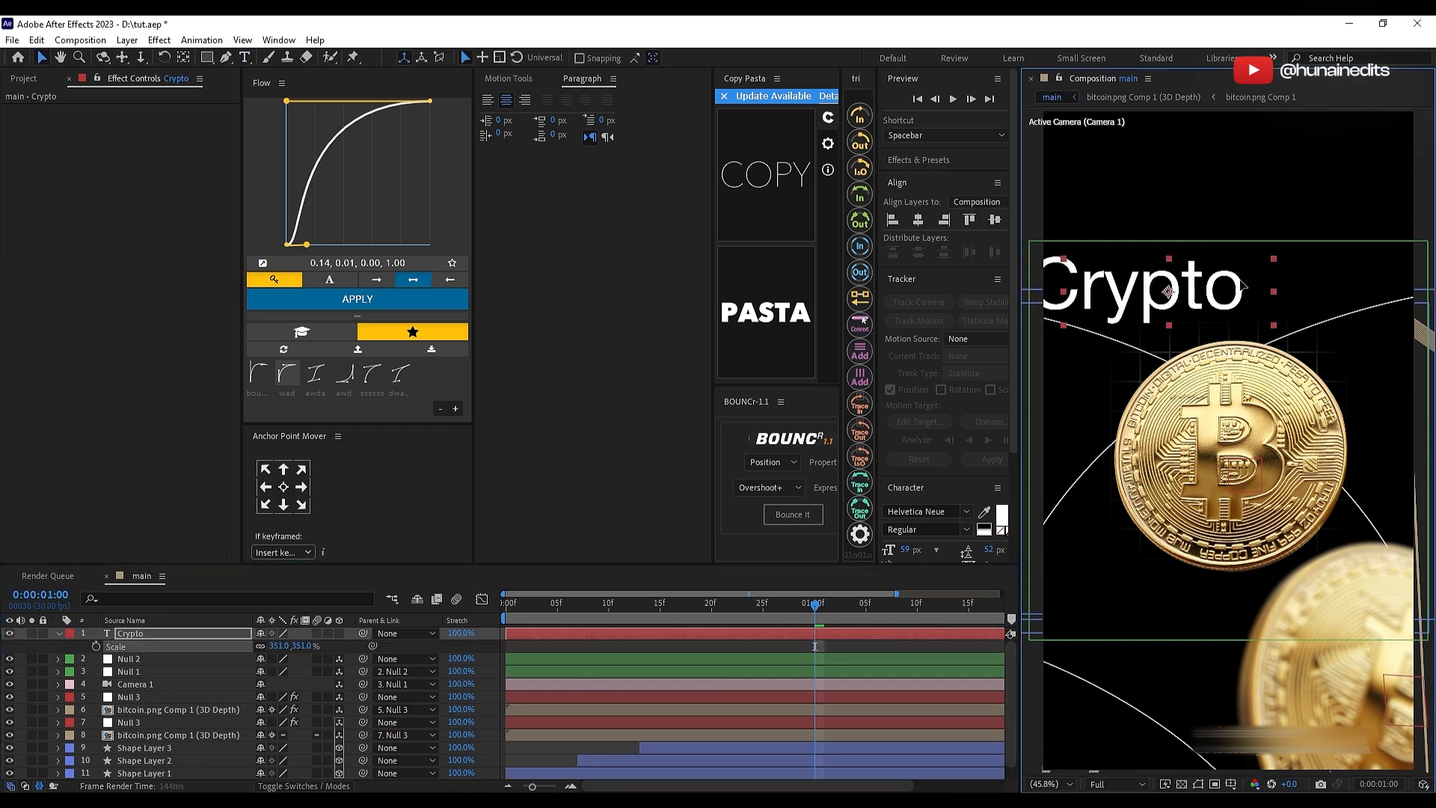
Step: Set the Crypto text in Playfair Display Medium Italic and move it right, just above the main coin
{"action": "left_click", "coordinate": [920, 511]}
{"action": "type", "text": "play"}
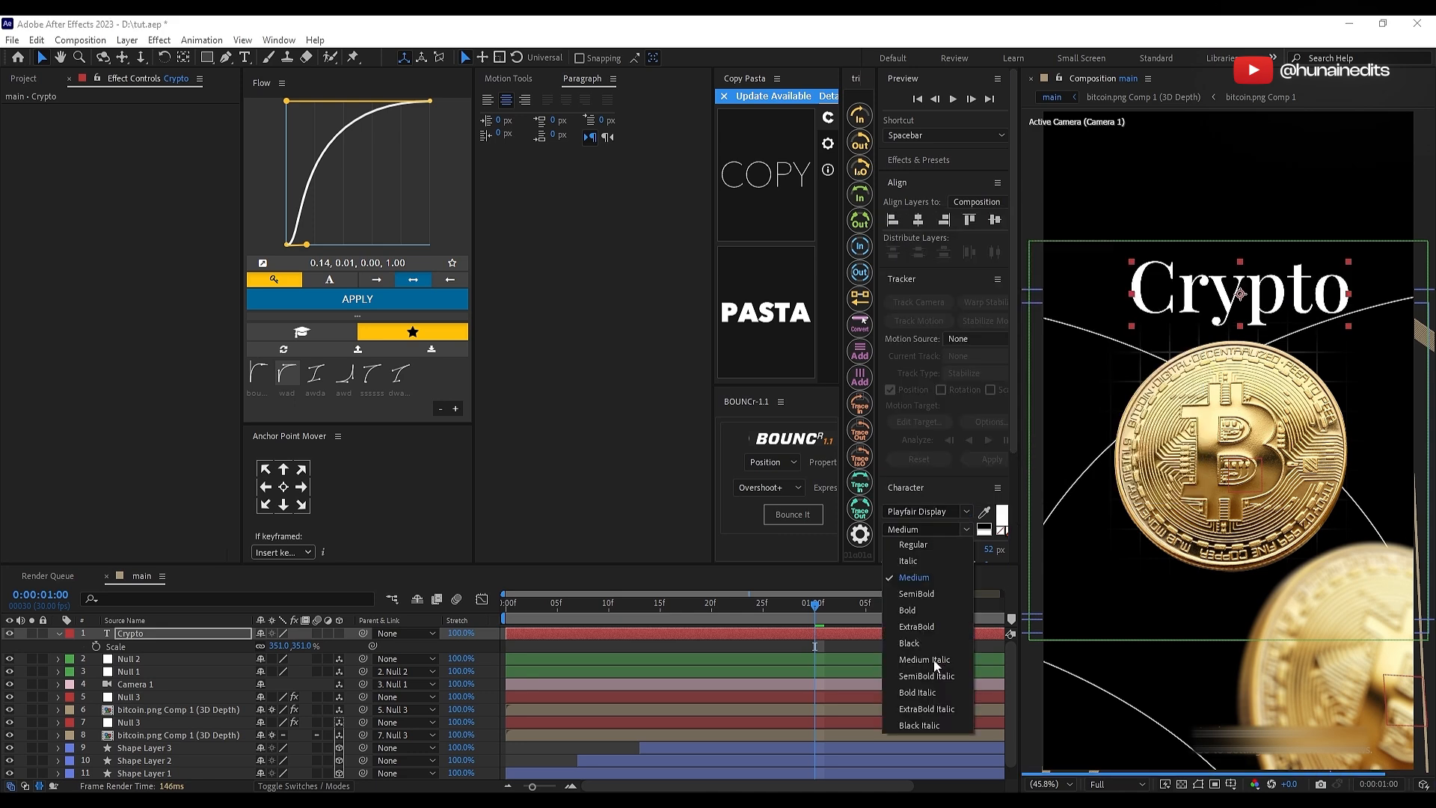
{"action": "left_click", "coordinate": [933, 661]}
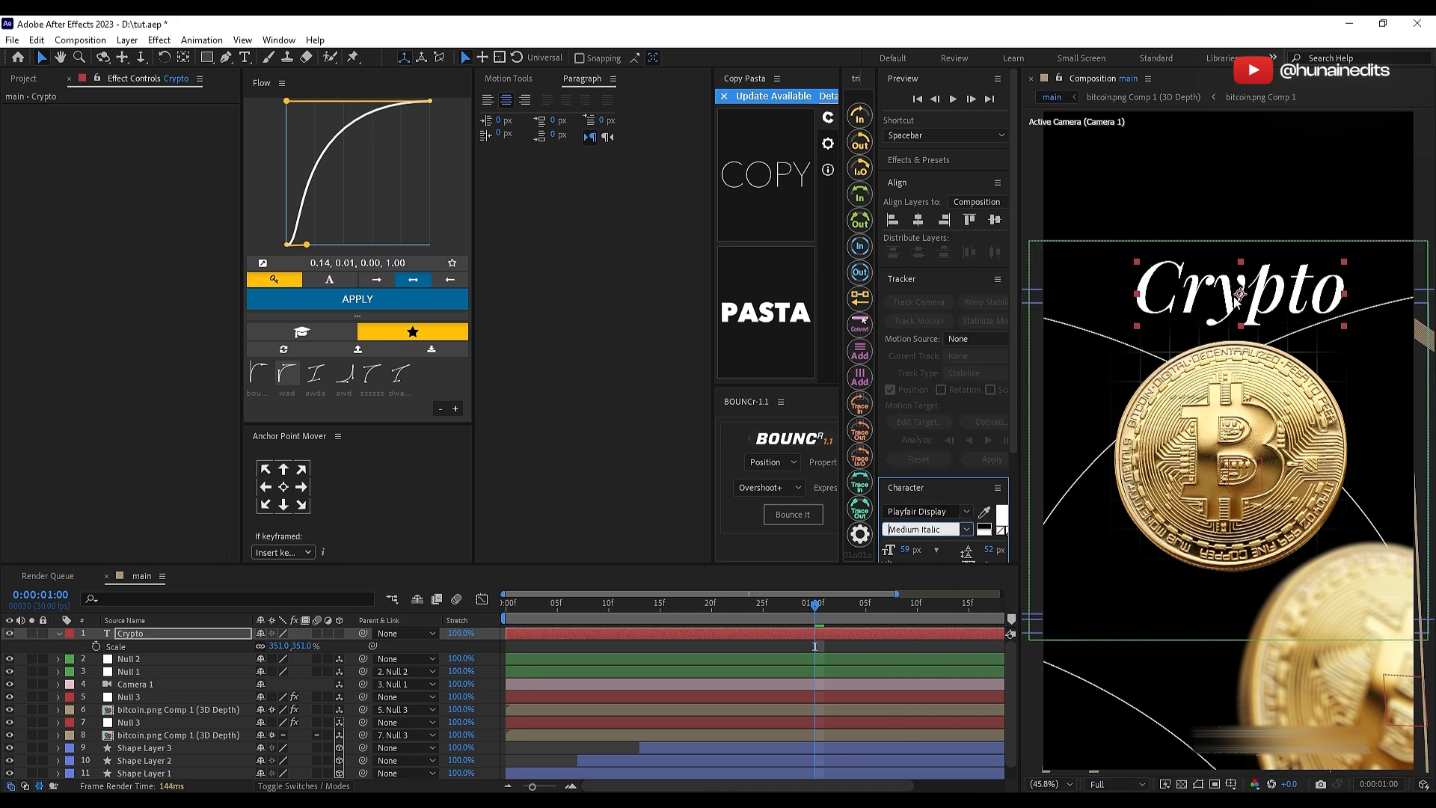
{"action": "left_click_drag", "start_coordinate": [1237, 299], "coordinate": [1291, 314]}
{"action": "left_click", "coordinate": [786, 658]}
{"action": "left_click", "coordinate": [786, 634]}
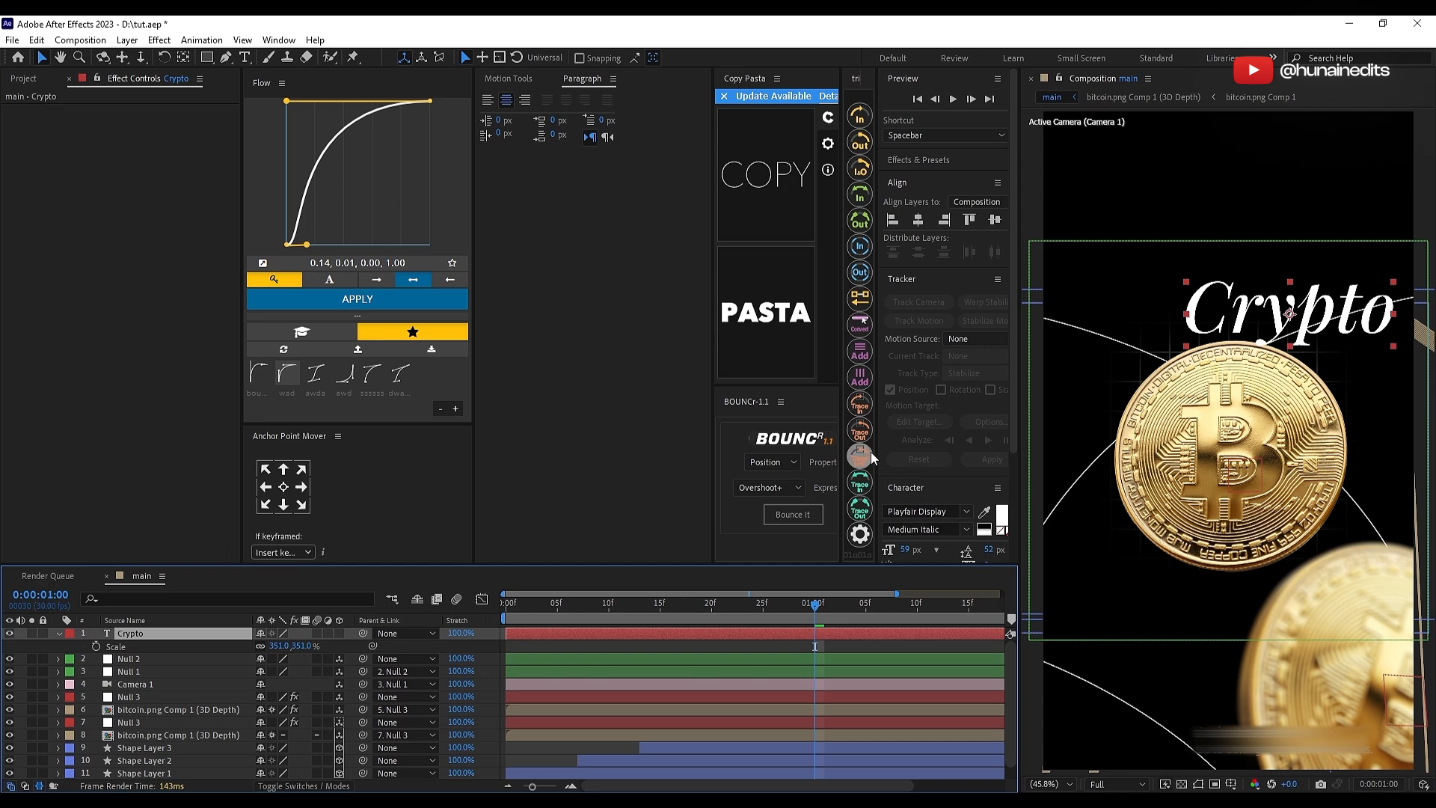
Step: Change the Crypto text's fill colour to golden yellow E4C018
{"action": "left_click_drag", "start_coordinate": [877, 452], "coordinate": [853, 451]}
{"action": "scroll", "coordinate": [905, 433], "scroll_direction": "down", "scroll_amount": 3}
{"action": "left_click", "coordinate": [982, 375]}
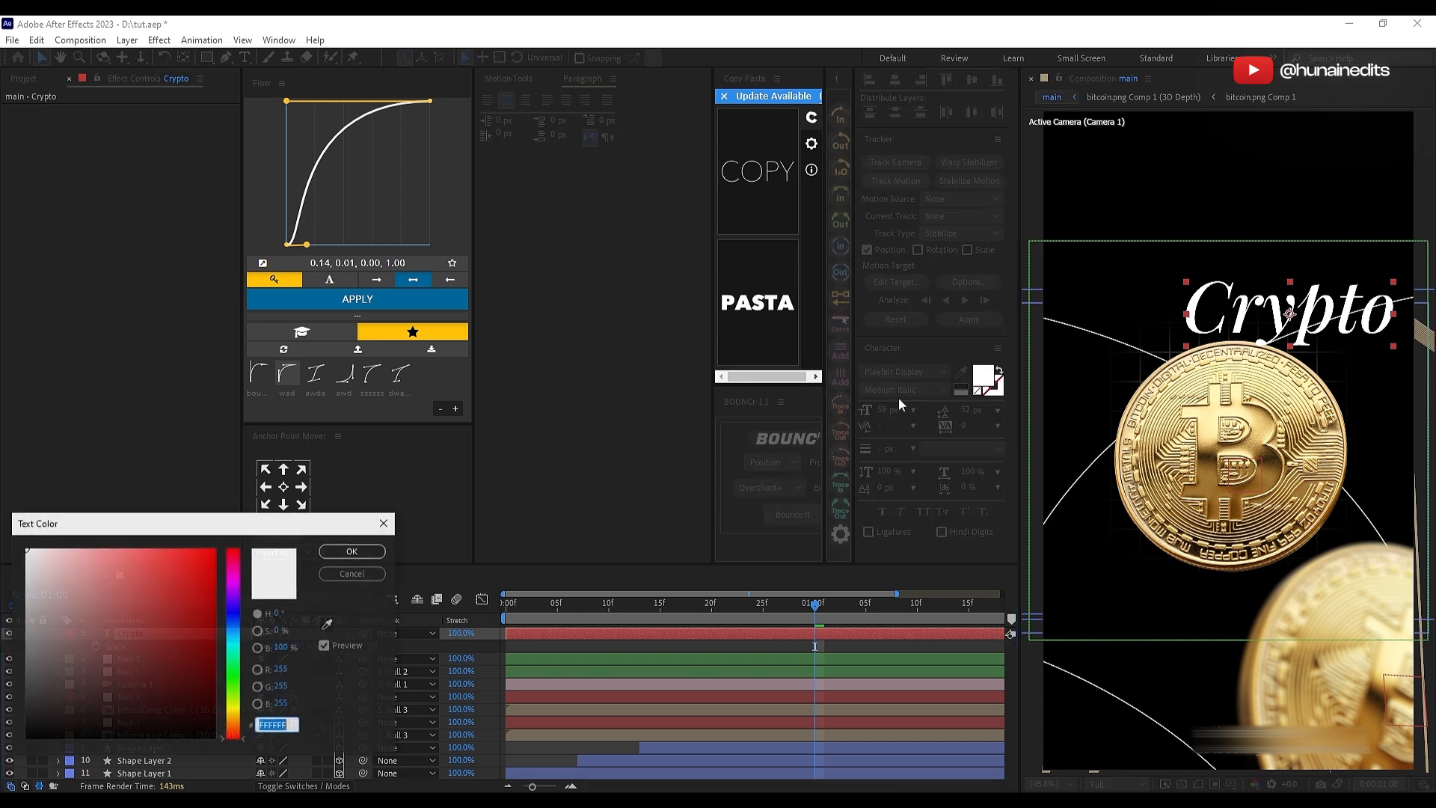
{"action": "left_click", "coordinate": [237, 708]}
{"action": "left_click_drag", "start_coordinate": [238, 712], "coordinate": [239, 718]}
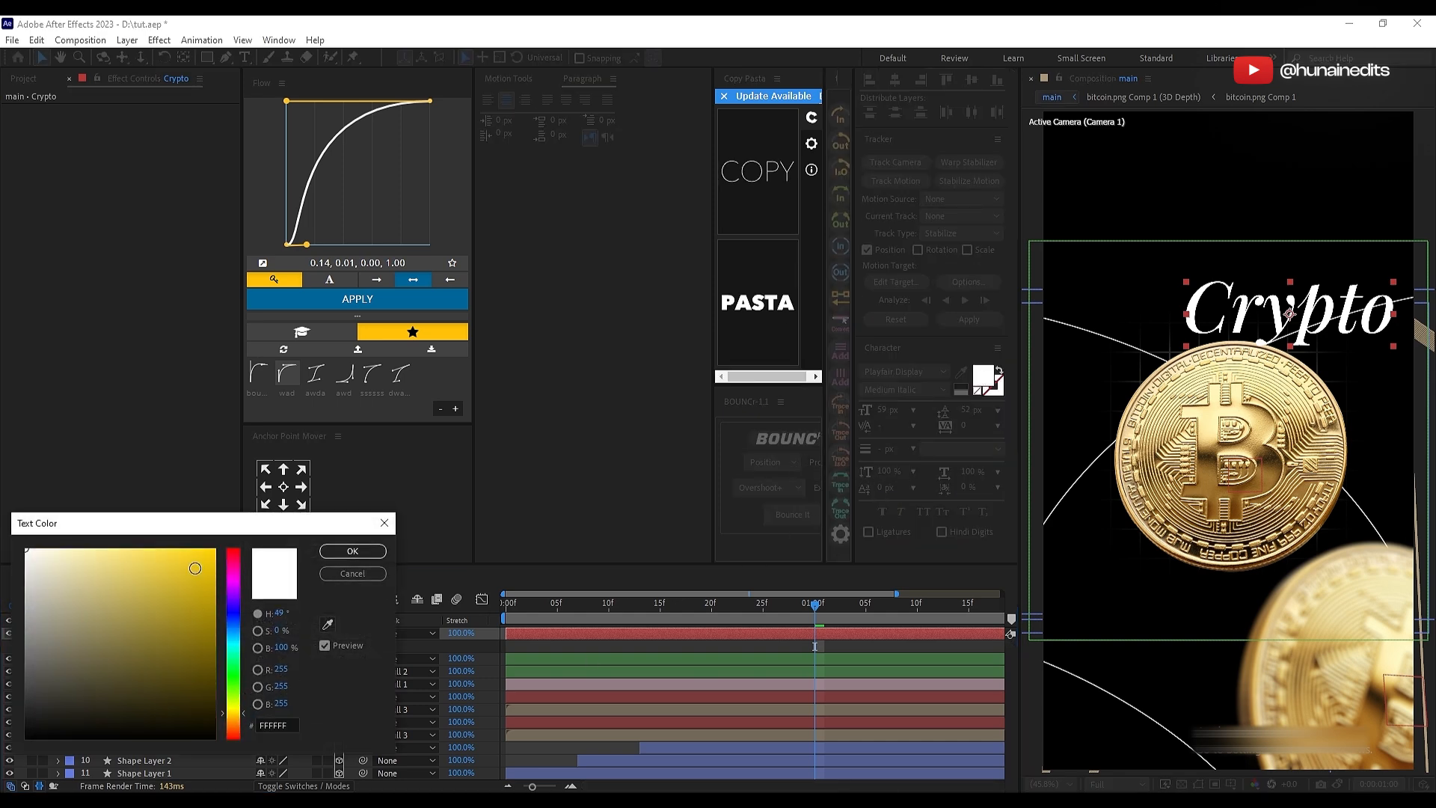
{"action": "left_click", "coordinate": [196, 568]}
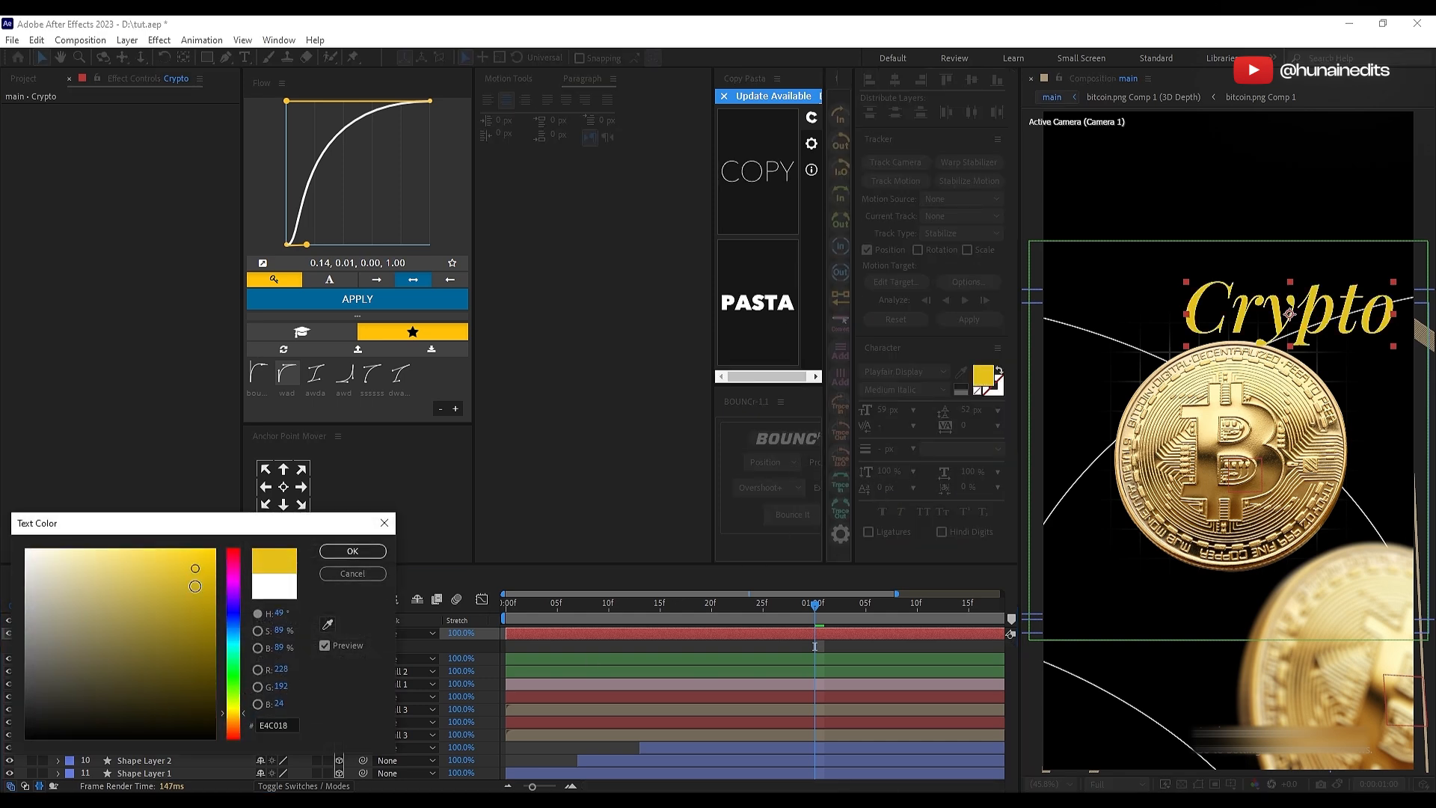
{"action": "left_click", "coordinate": [378, 553]}
Step: Apply the Deep Glow effect to the Crypto text and set its Exposure to 0.26
{"action": "key", "text": "ctrl+space"}
{"action": "type", "text": "de"}
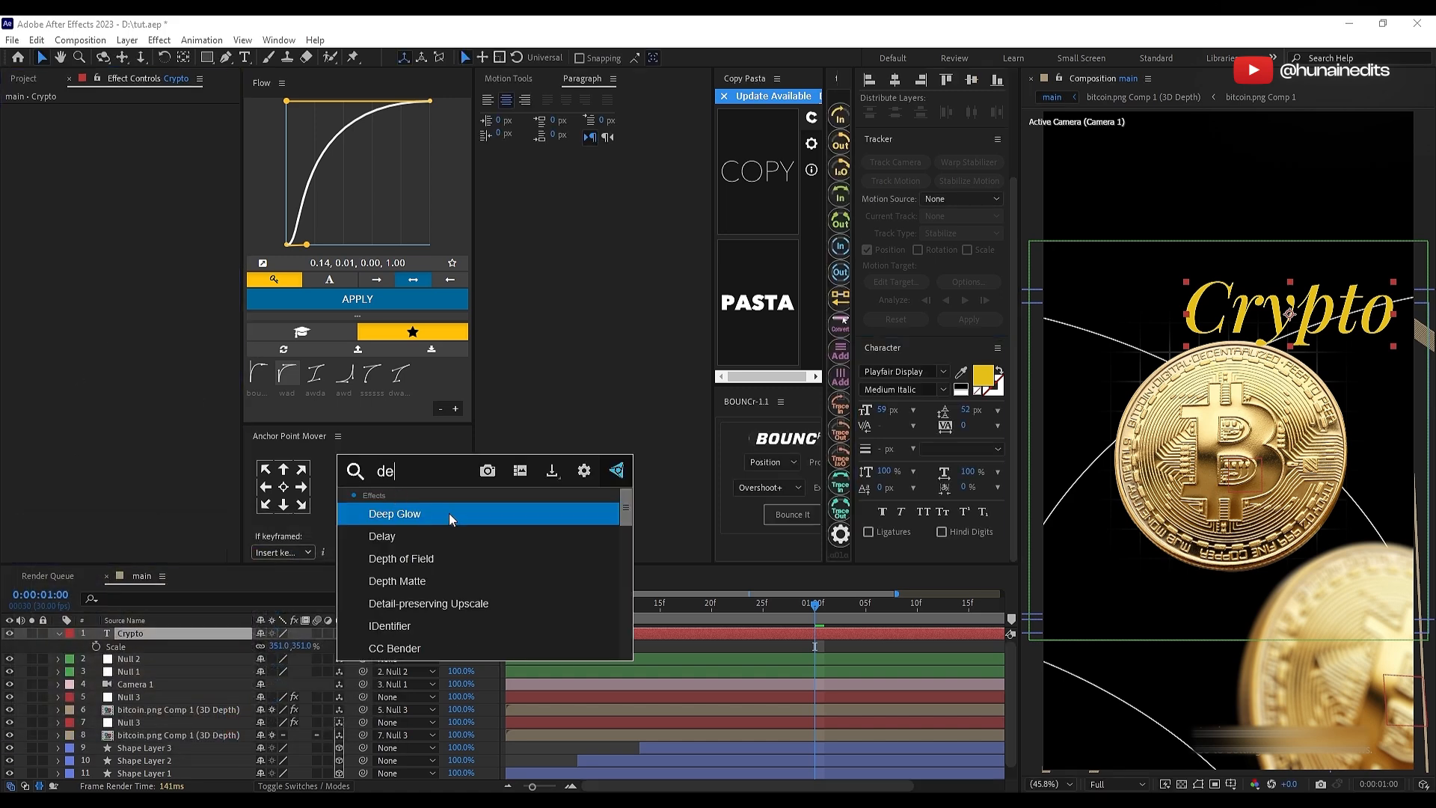
{"action": "left_click", "coordinate": [499, 513]}
{"action": "left_click_drag", "start_coordinate": [140, 135], "coordinate": [87, 145]}
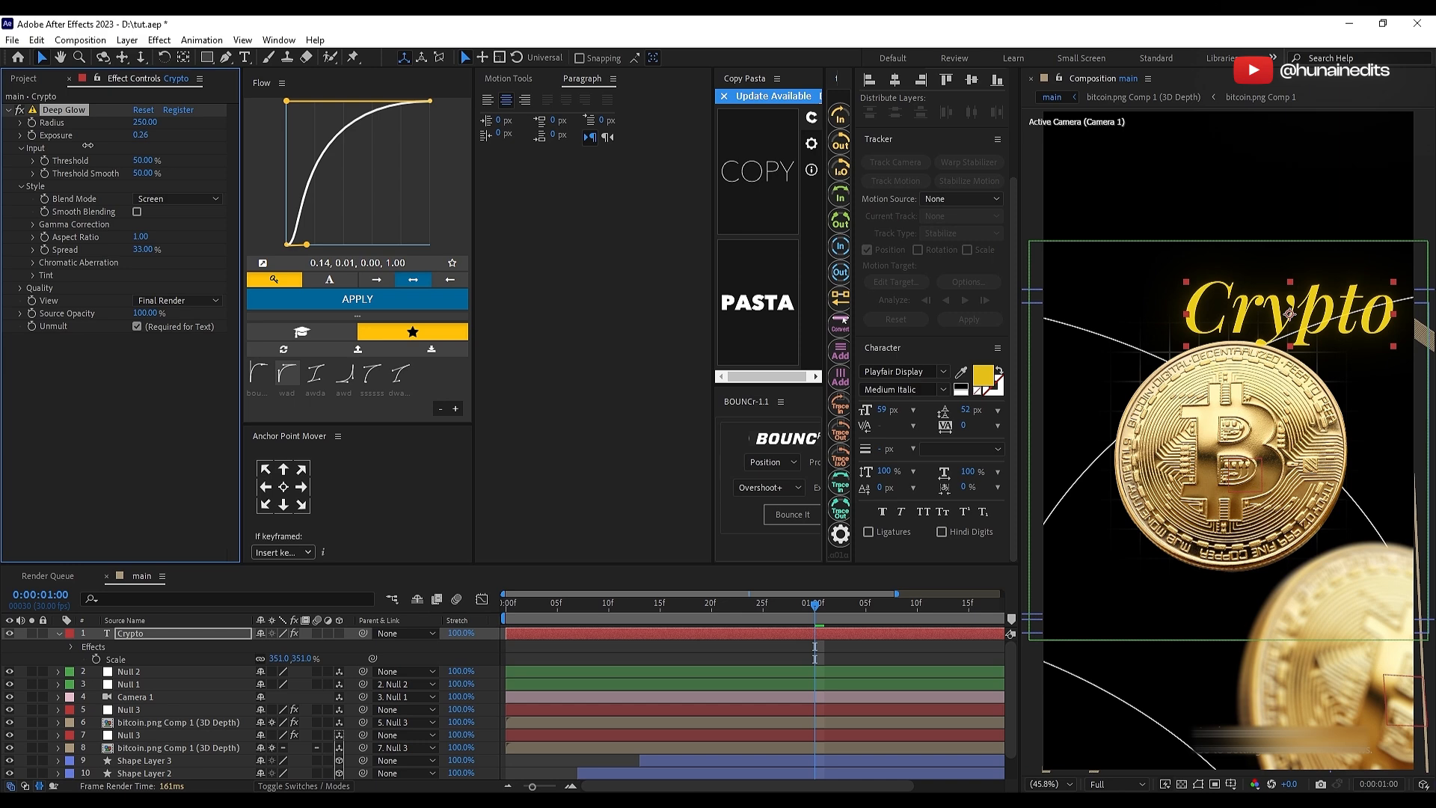
Step: Soften the Crypto text's fill colour to the muted gold D5B82E
{"action": "left_click", "coordinate": [982, 376]}
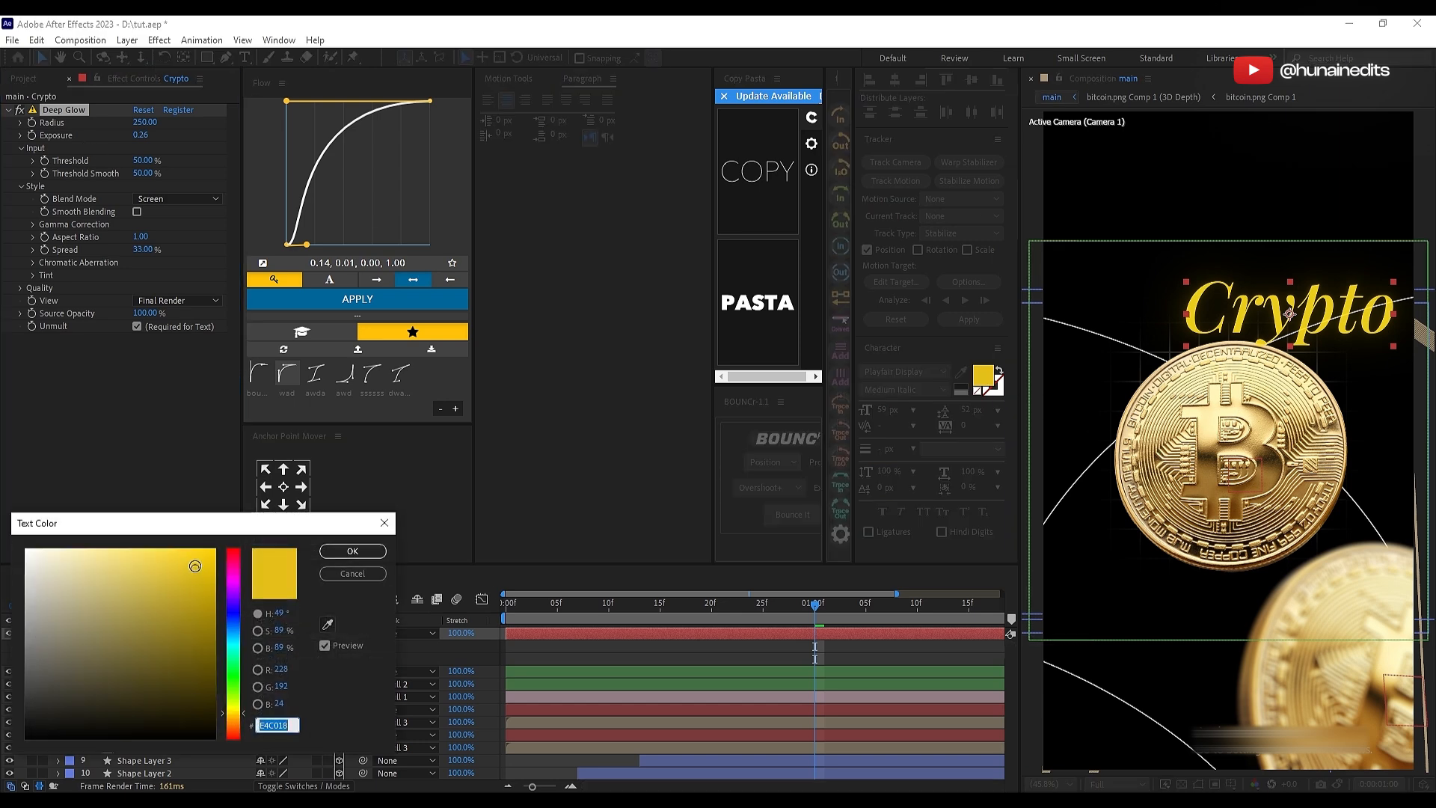
{"action": "left_click_drag", "start_coordinate": [173, 579], "coordinate": [173, 580]}
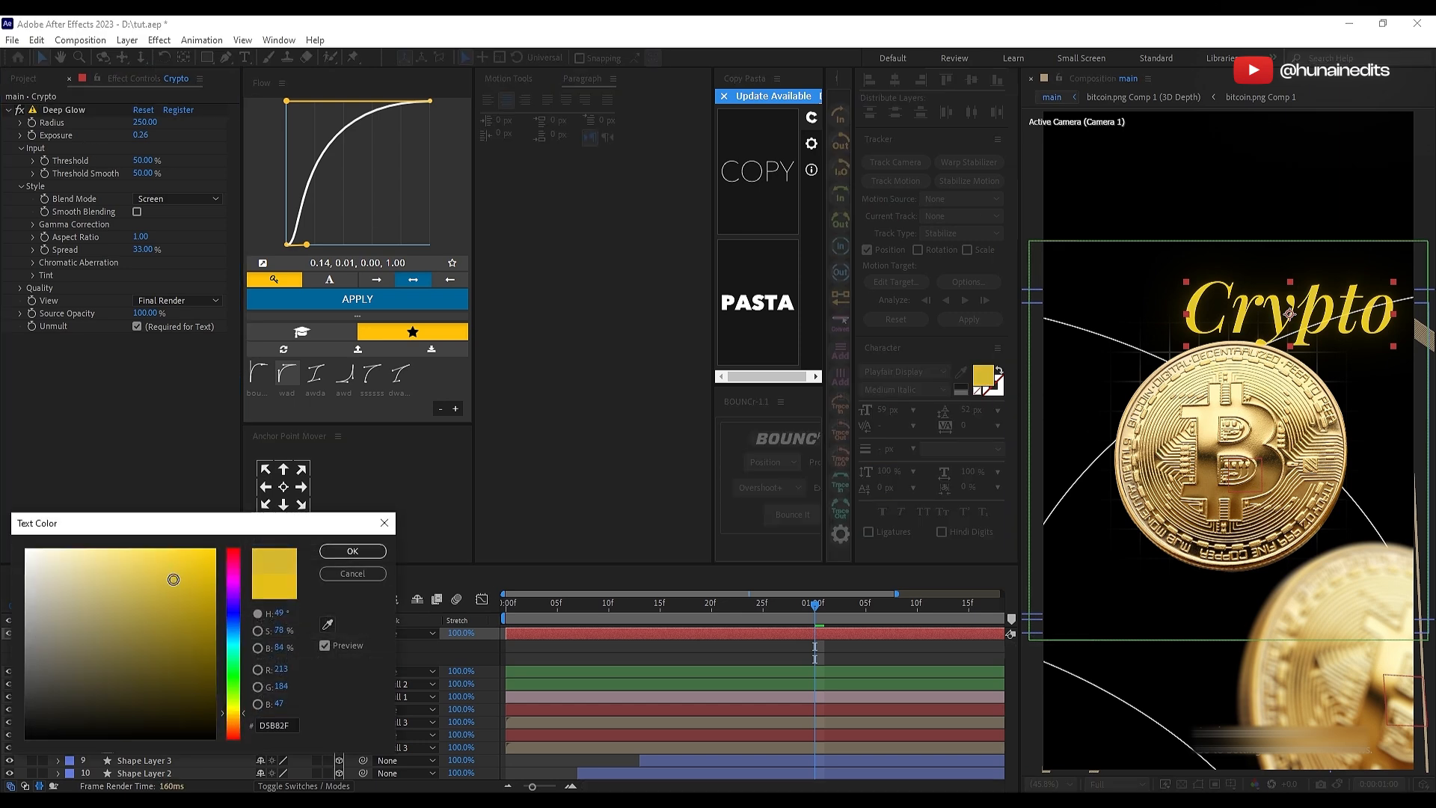
{"action": "left_click", "coordinate": [383, 551]}
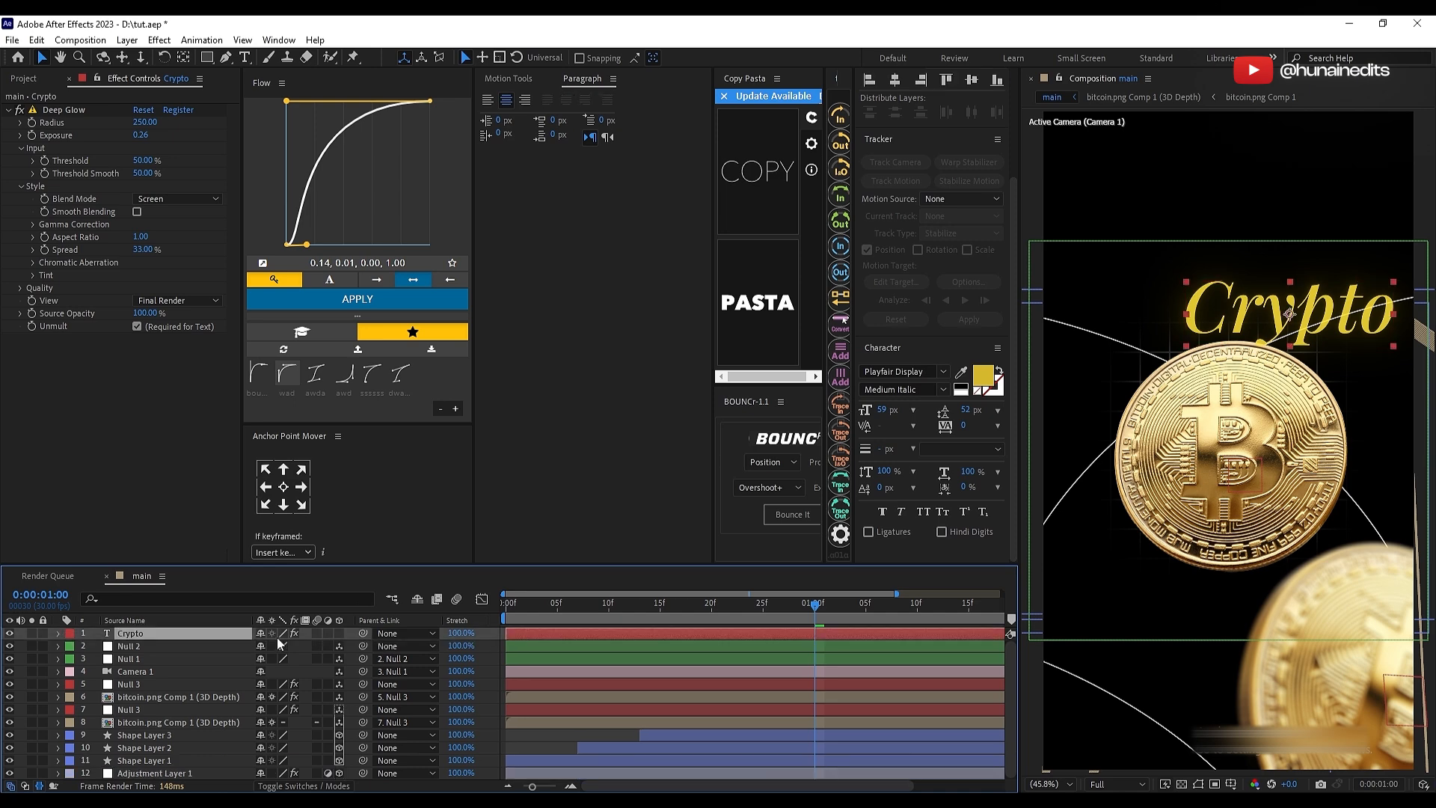
Step: Make the Crypto layer 3D and place it below both bitcoin compositions in the layer order
{"action": "left_click", "coordinate": [339, 634]}
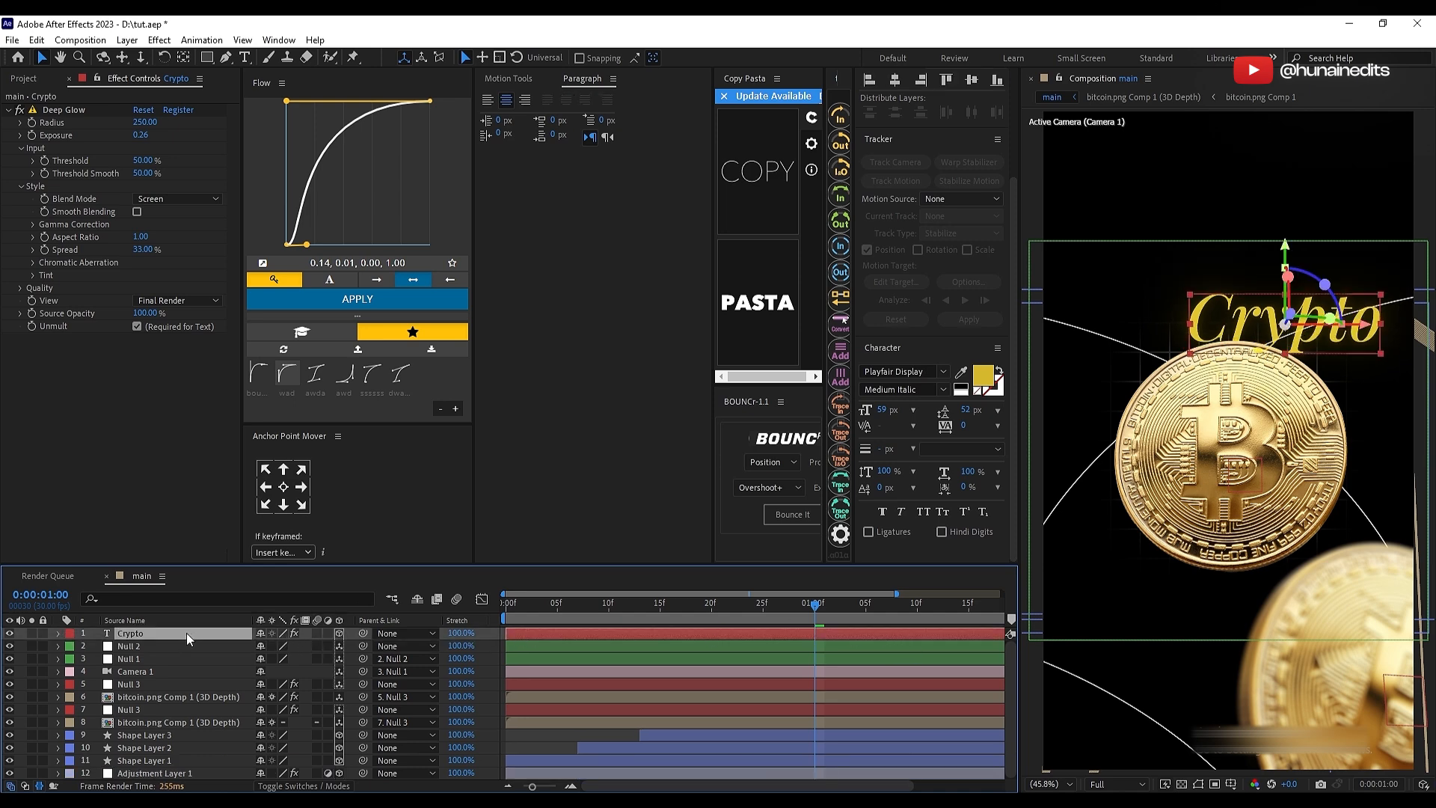
{"action": "left_click_drag", "start_coordinate": [187, 633], "coordinate": [168, 725]}
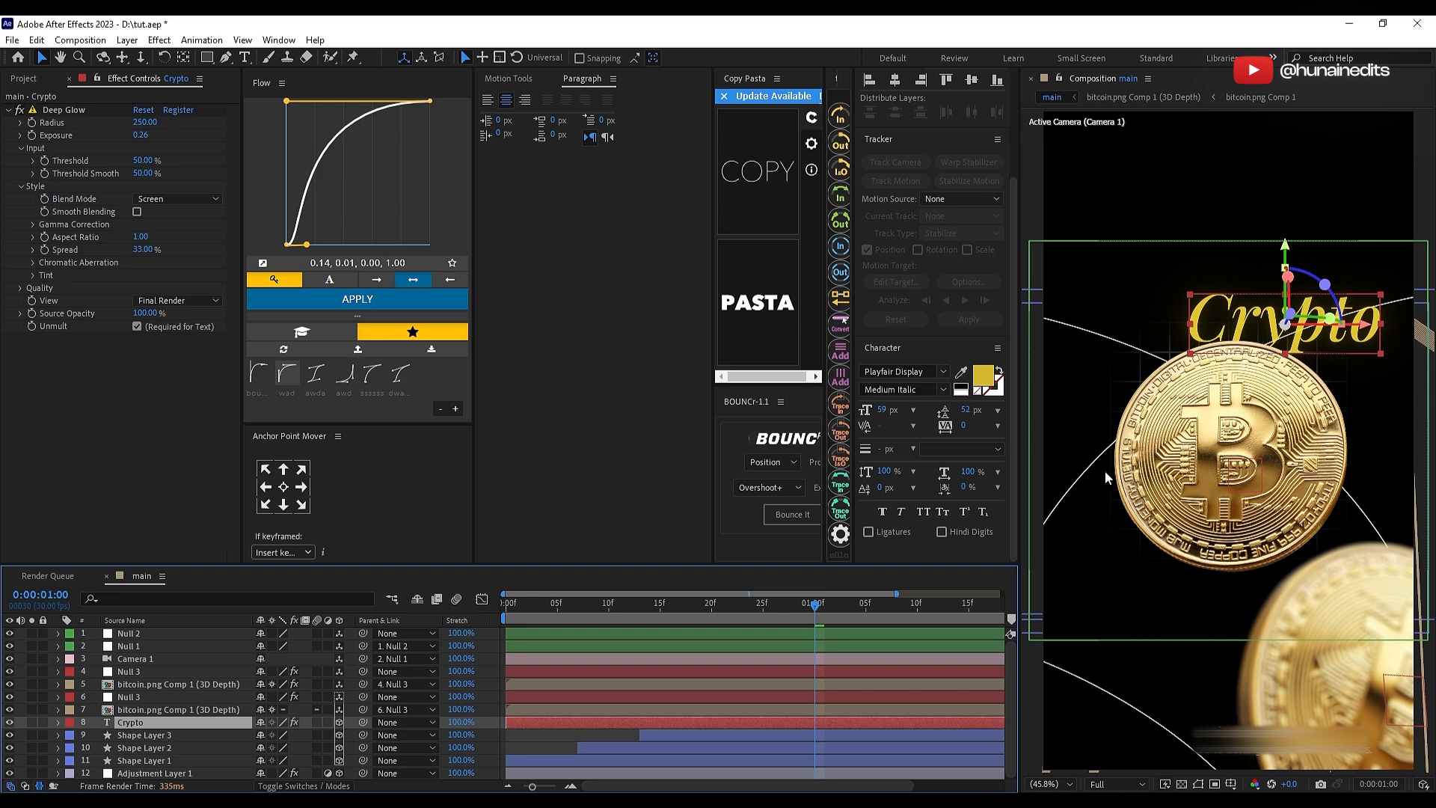
Step: Push the Crypto text back in depth behind the coin and scale it up to restore its visible size
{"action": "key", "text": "p"}
{"action": "left_click_drag", "start_coordinate": [305, 735], "coordinate": [683, 701]}
{"action": "key", "text": "s"}
{"action": "left_click_drag", "start_coordinate": [279, 735], "coordinate": [351, 731]}
{"action": "key", "text": "s"}
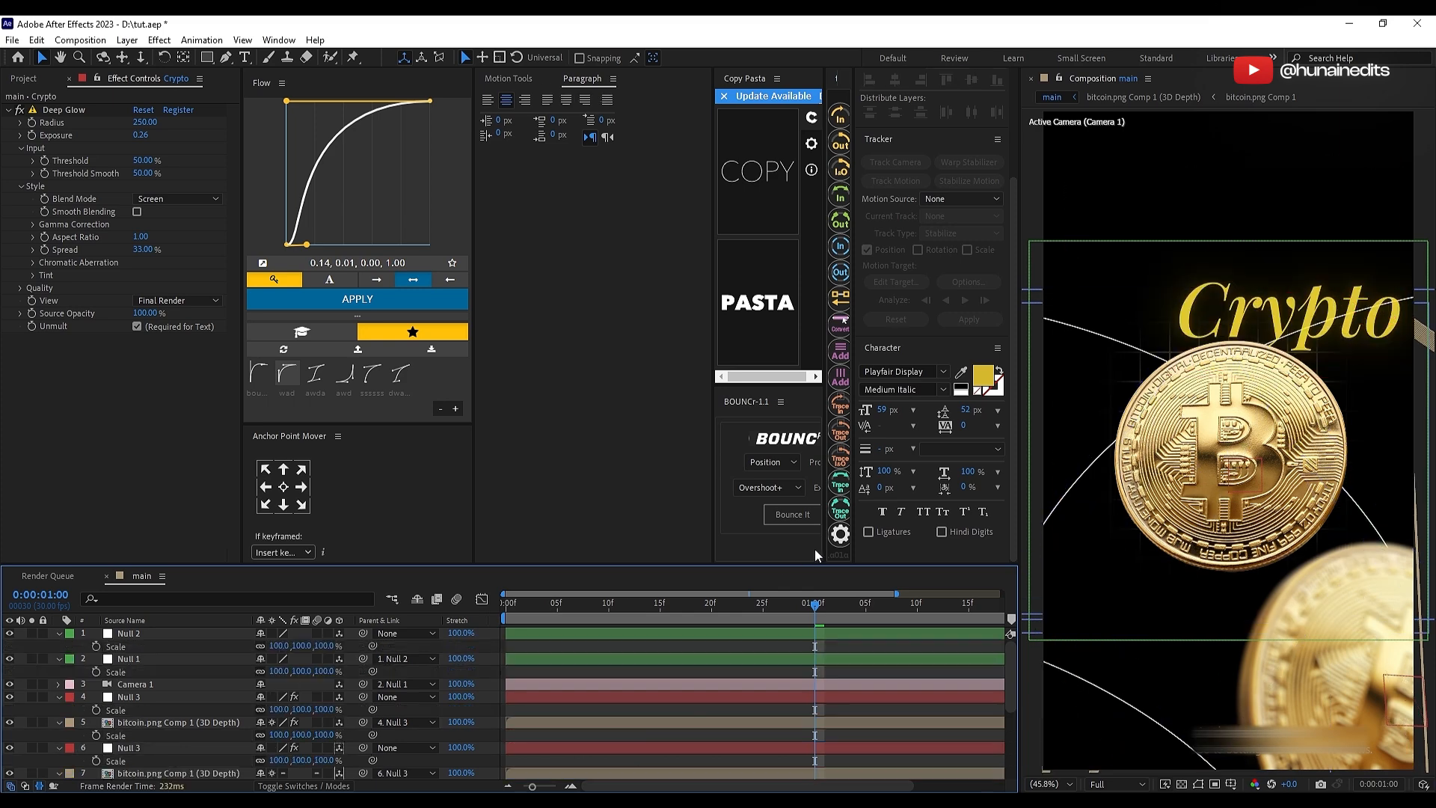
{"action": "key", "text": "s"}
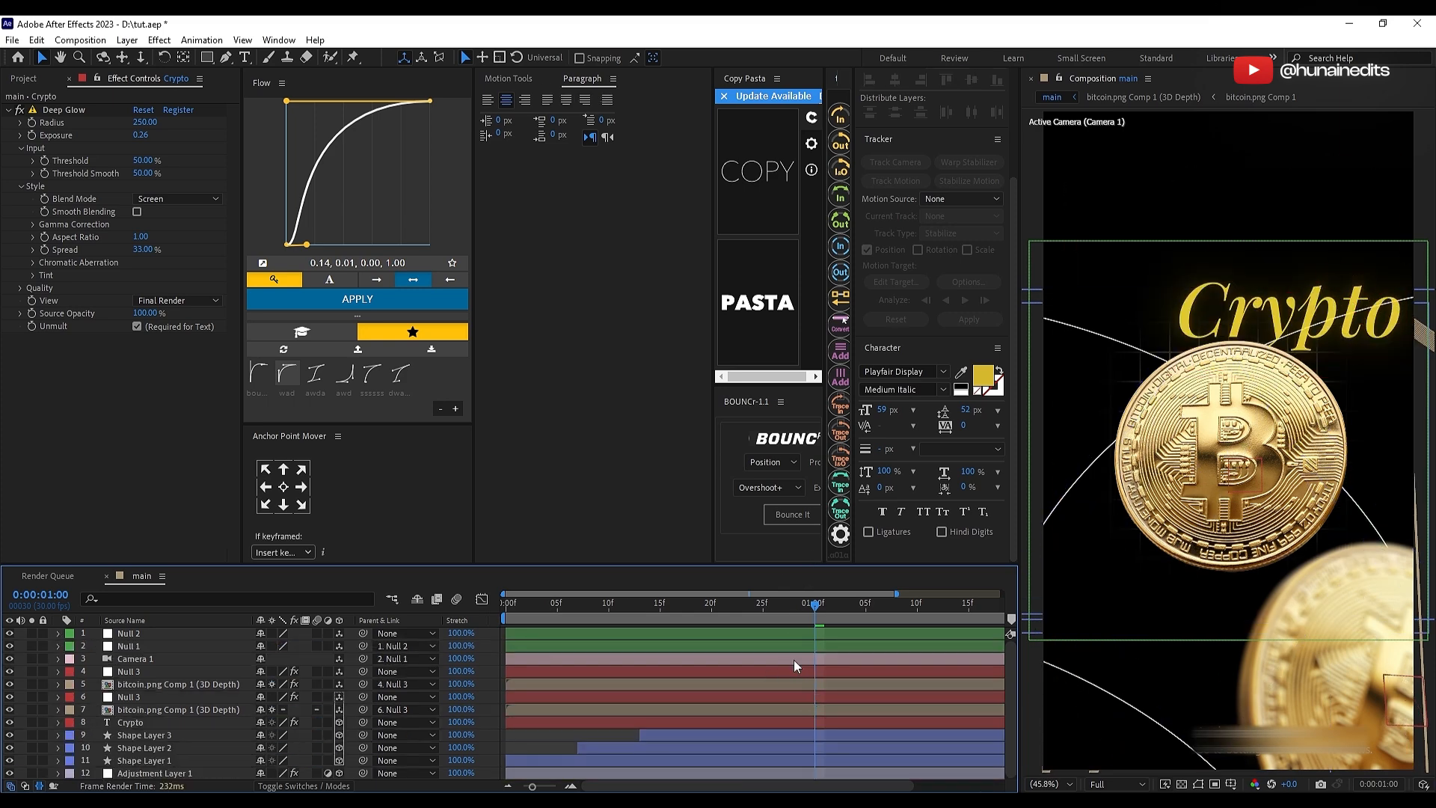
Step: Keyframe the Crypto layer's opacity to fade in over the first 10 frames and preview the layer soloed
{"action": "key", "text": "Home"}
{"action": "left_click", "coordinate": [142, 721]}
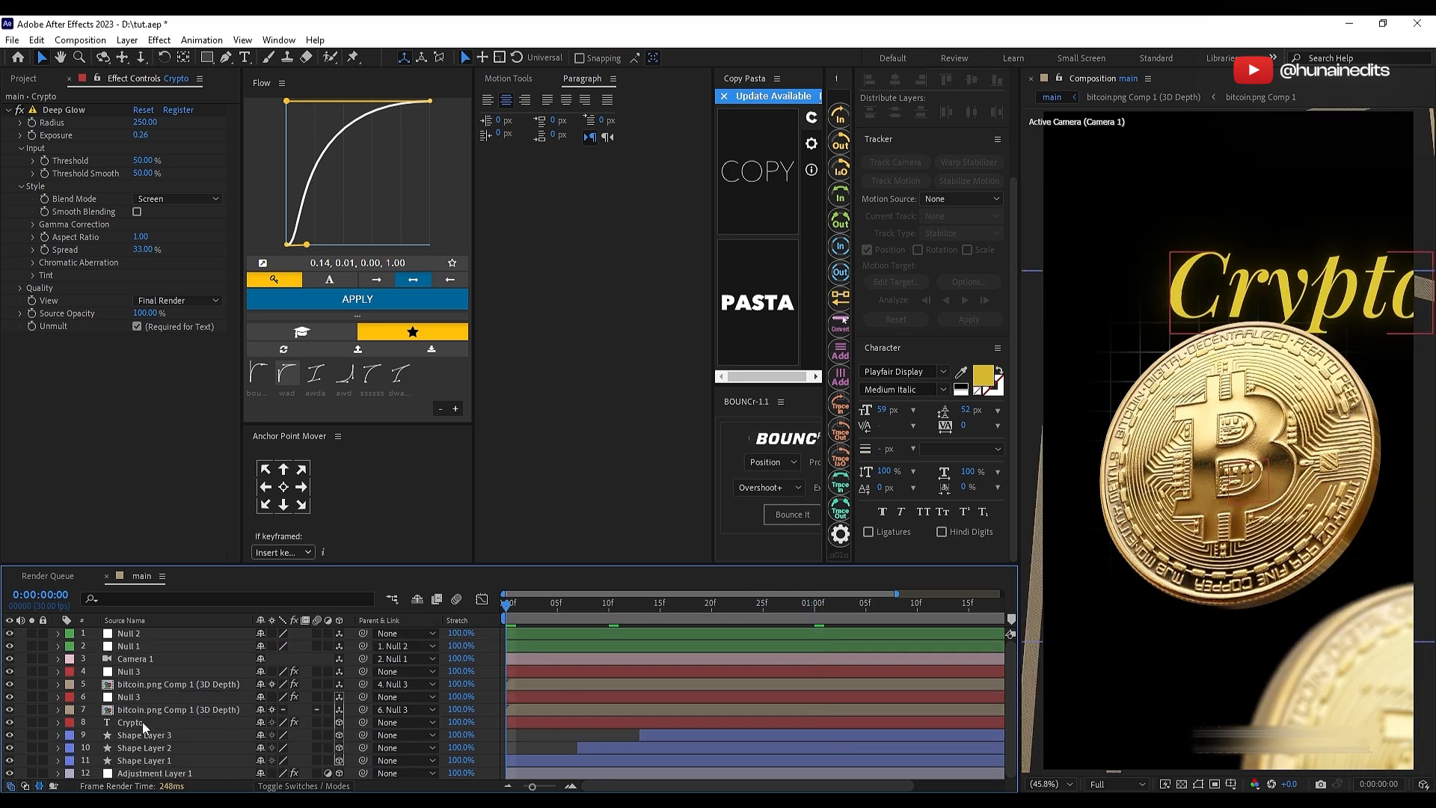
{"action": "key", "text": "t"}
{"action": "left_click", "coordinate": [96, 736]}
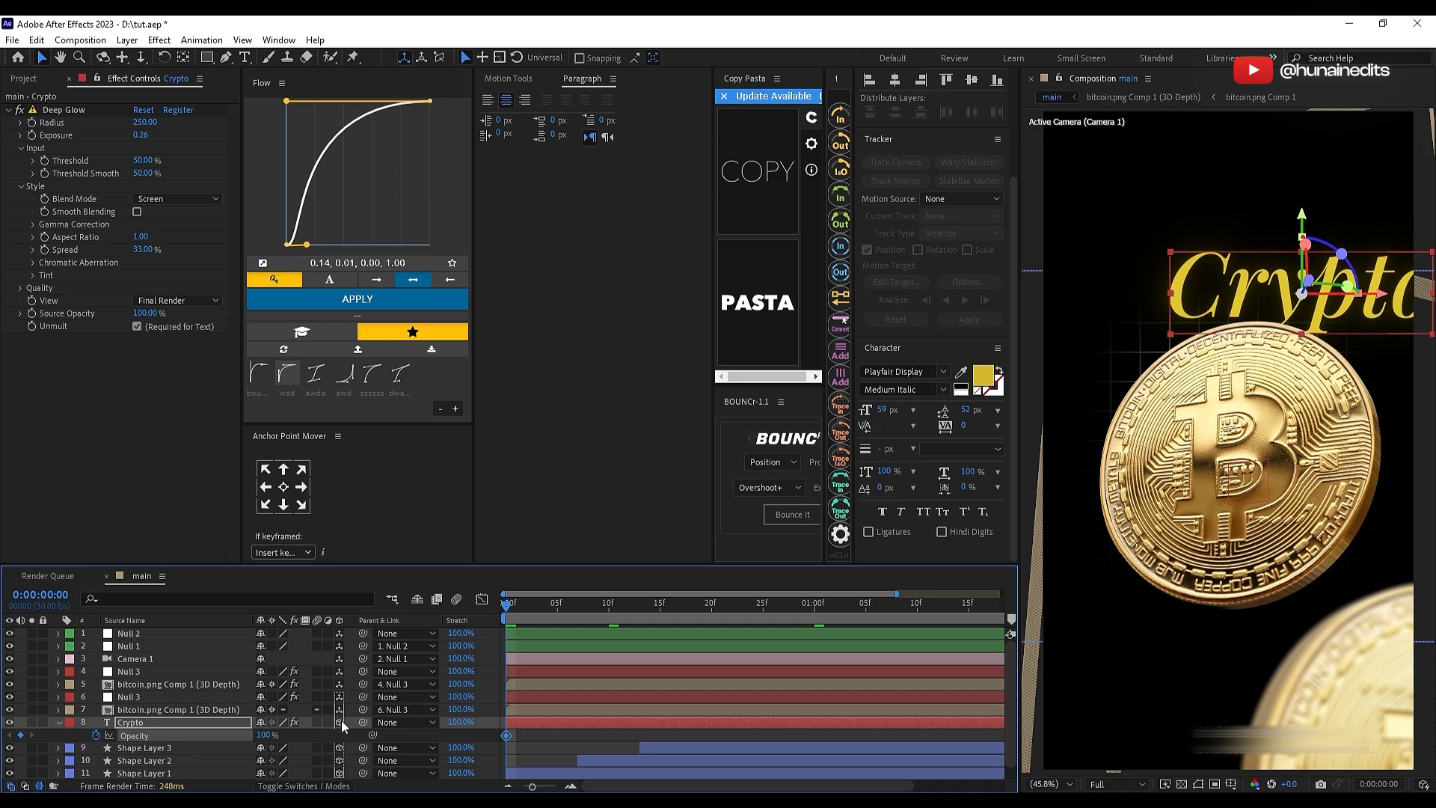
{"action": "left_click", "coordinate": [516, 737]}
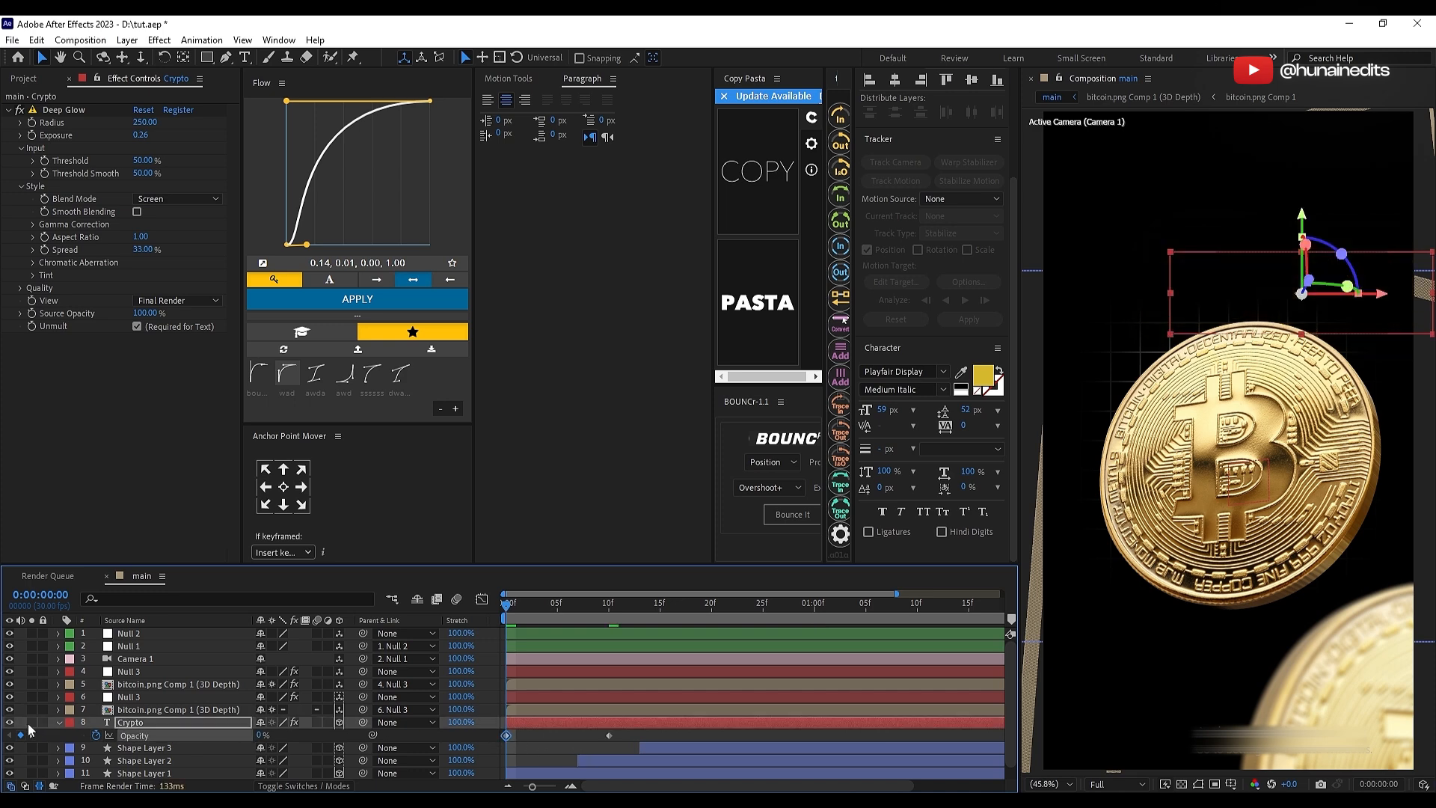
{"action": "left_click", "coordinate": [32, 723]}
{"action": "key", "text": "space"}
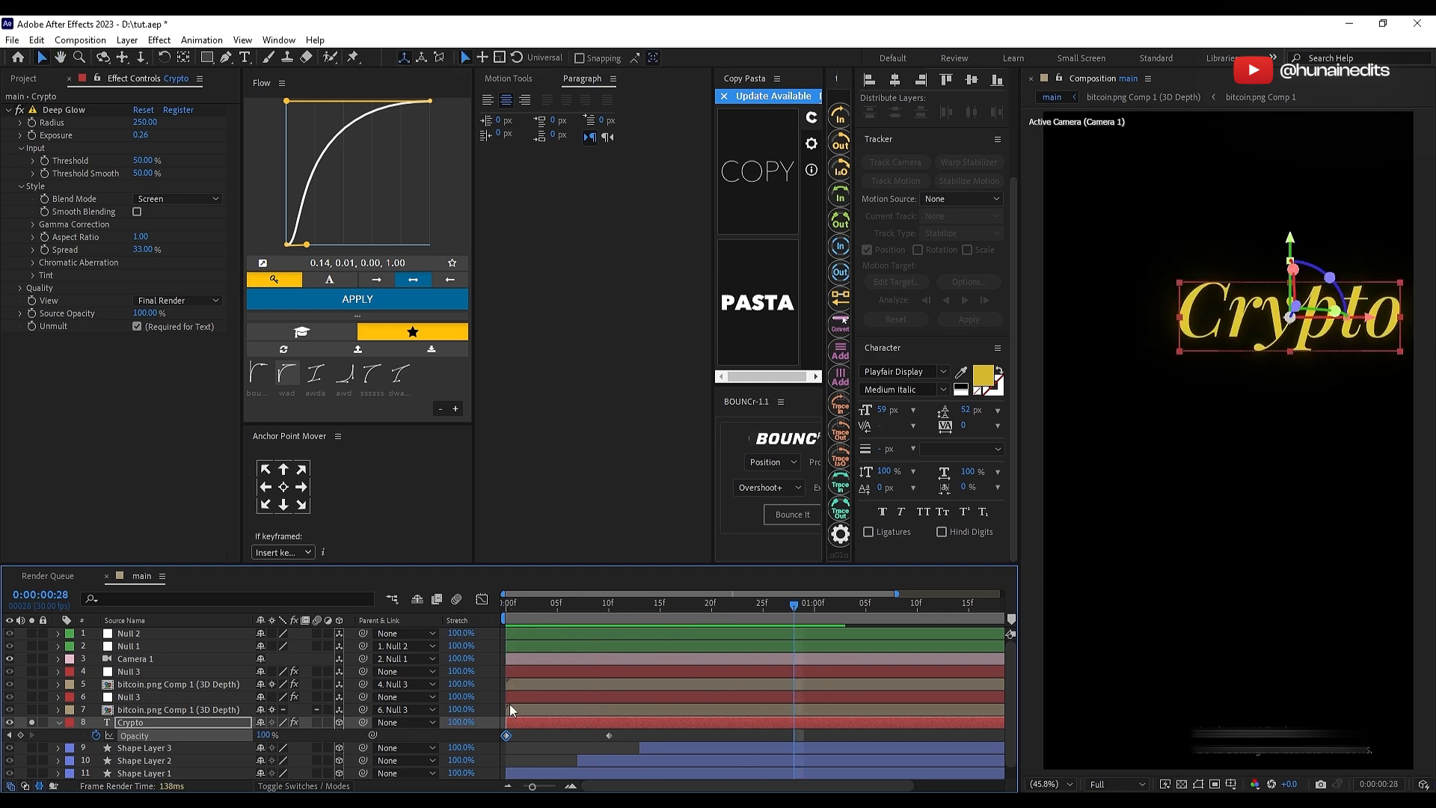
{"action": "left_click", "coordinate": [32, 722]}
{"action": "left_click", "coordinate": [59, 723]}
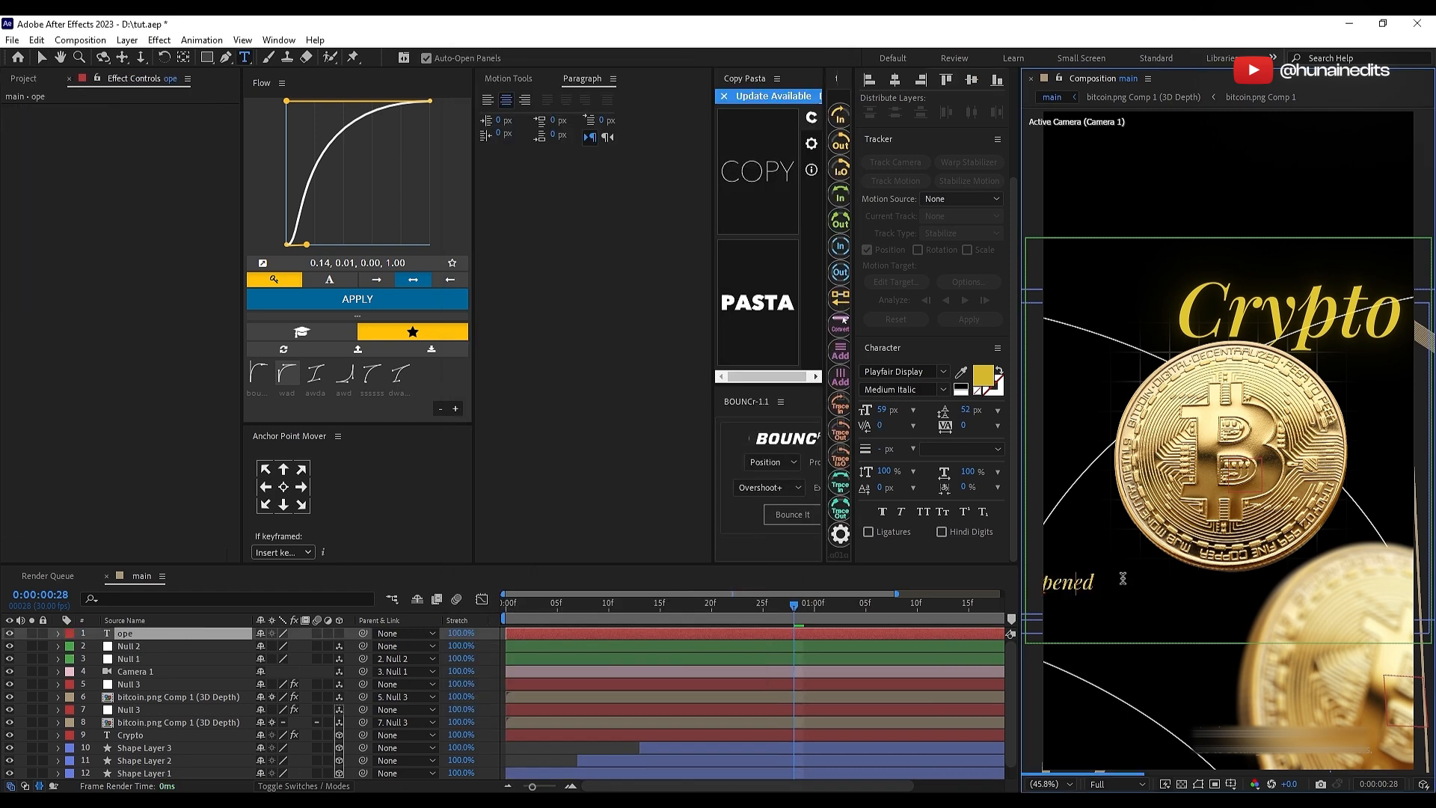
Step: Add the two-line text "opened / the world" below the main coin, solo it and scale it to 336%
{"action": "key", "text": "Return"}
{"action": "type", "text": "the world"}
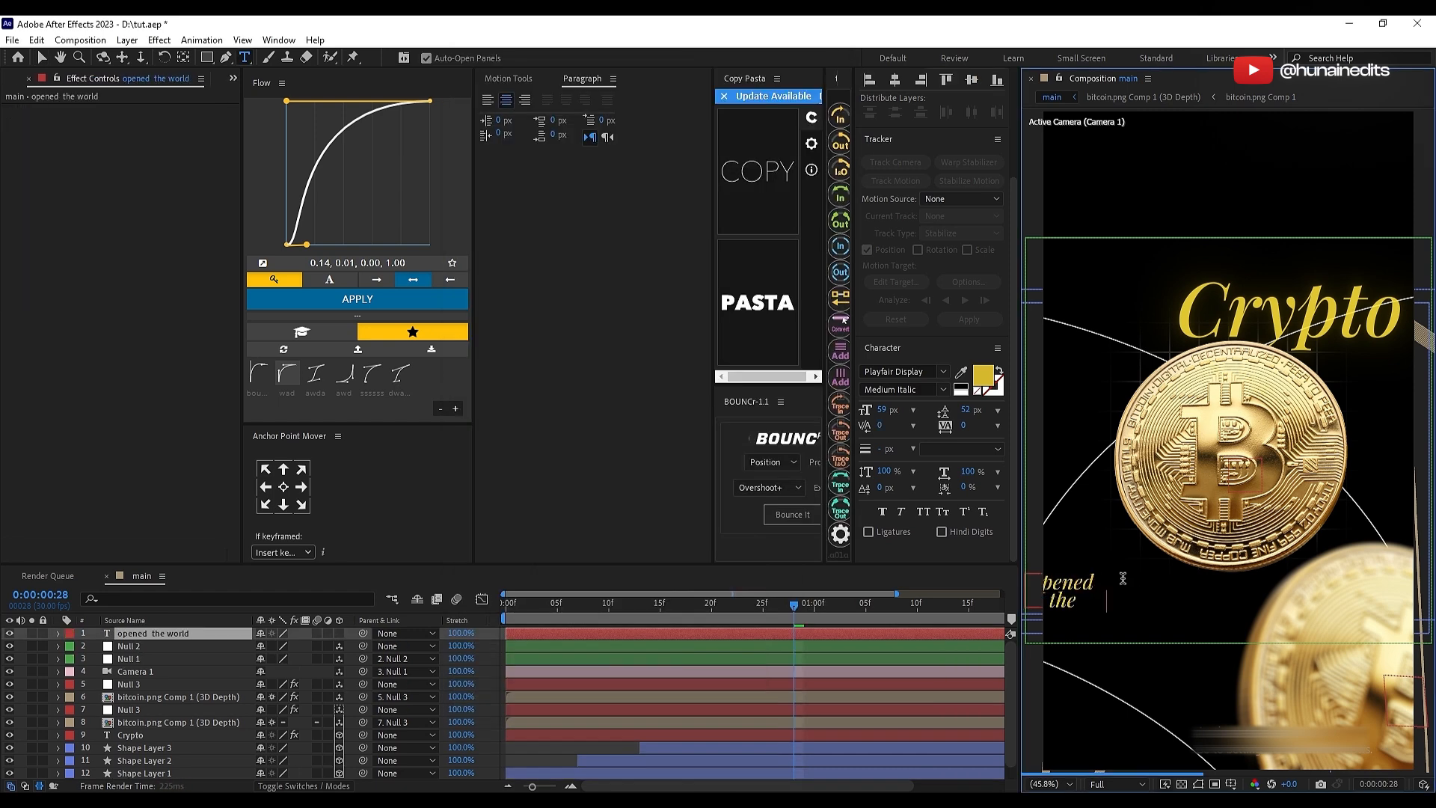
{"action": "key", "text": "Escape"}
{"action": "key", "text": "s"}
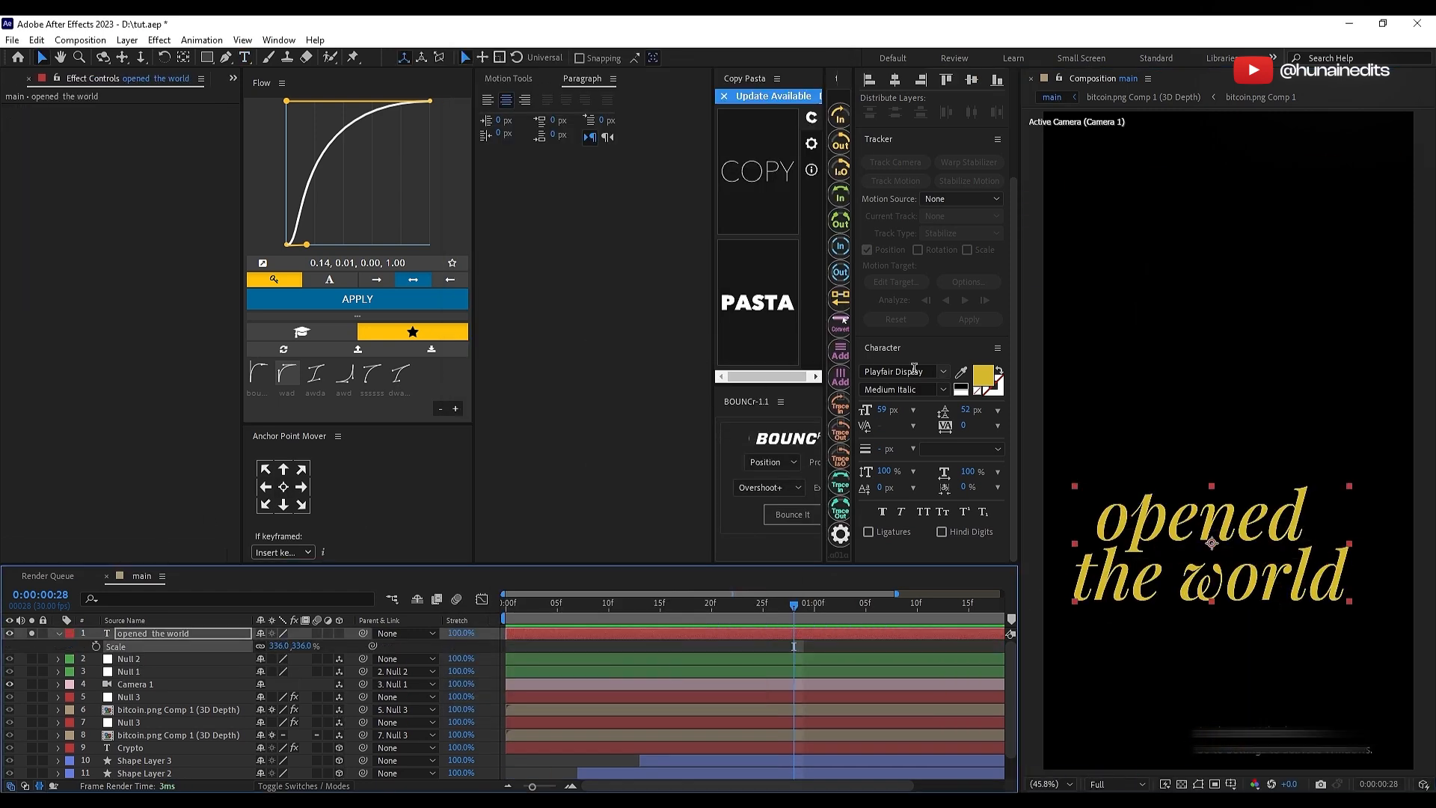
Step: Change the "opened the world" text's font to Helvetica Neue Medium
{"action": "left_click", "coordinate": [913, 371]}
{"action": "type", "text": "hel"}
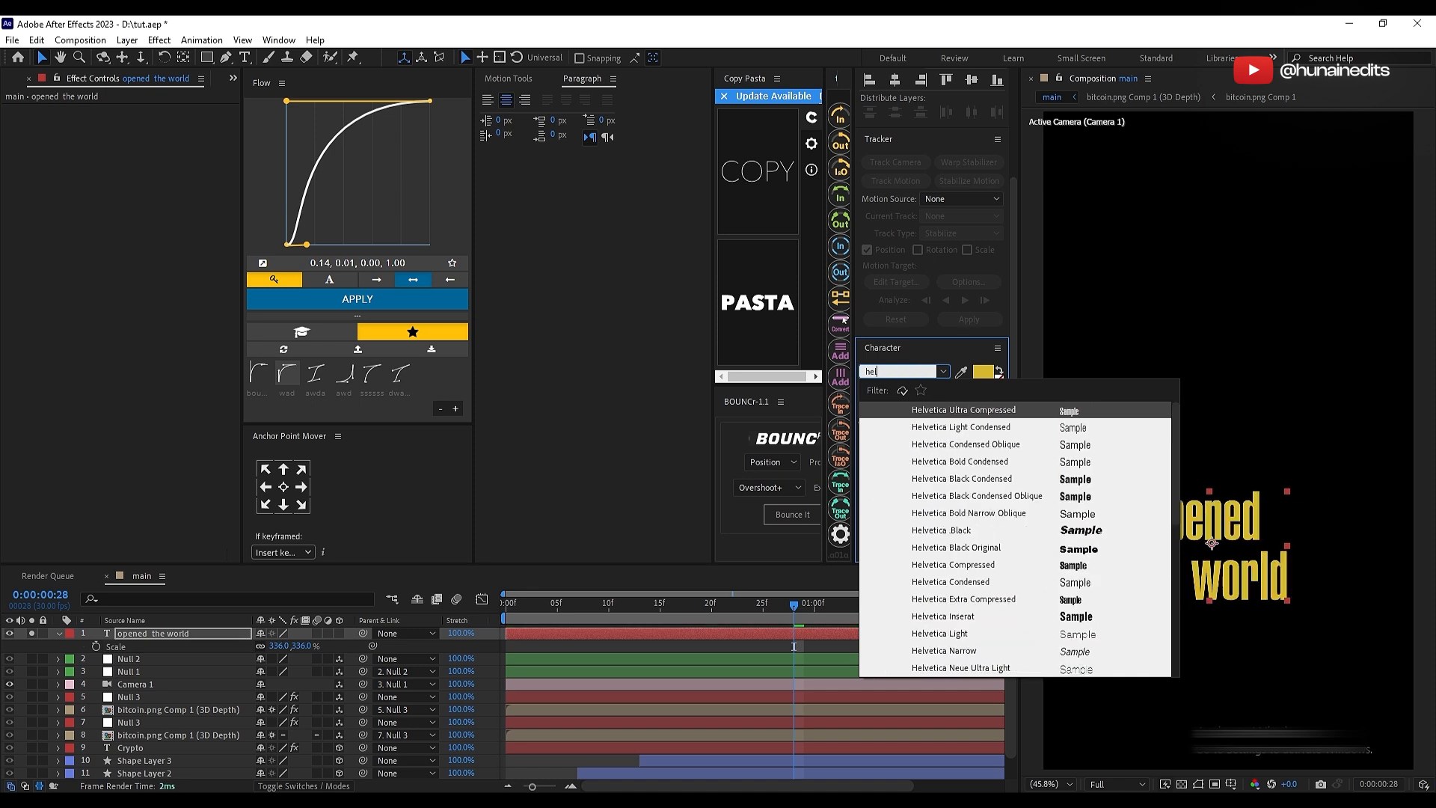
{"action": "type", "text": "vetica neue bold"}
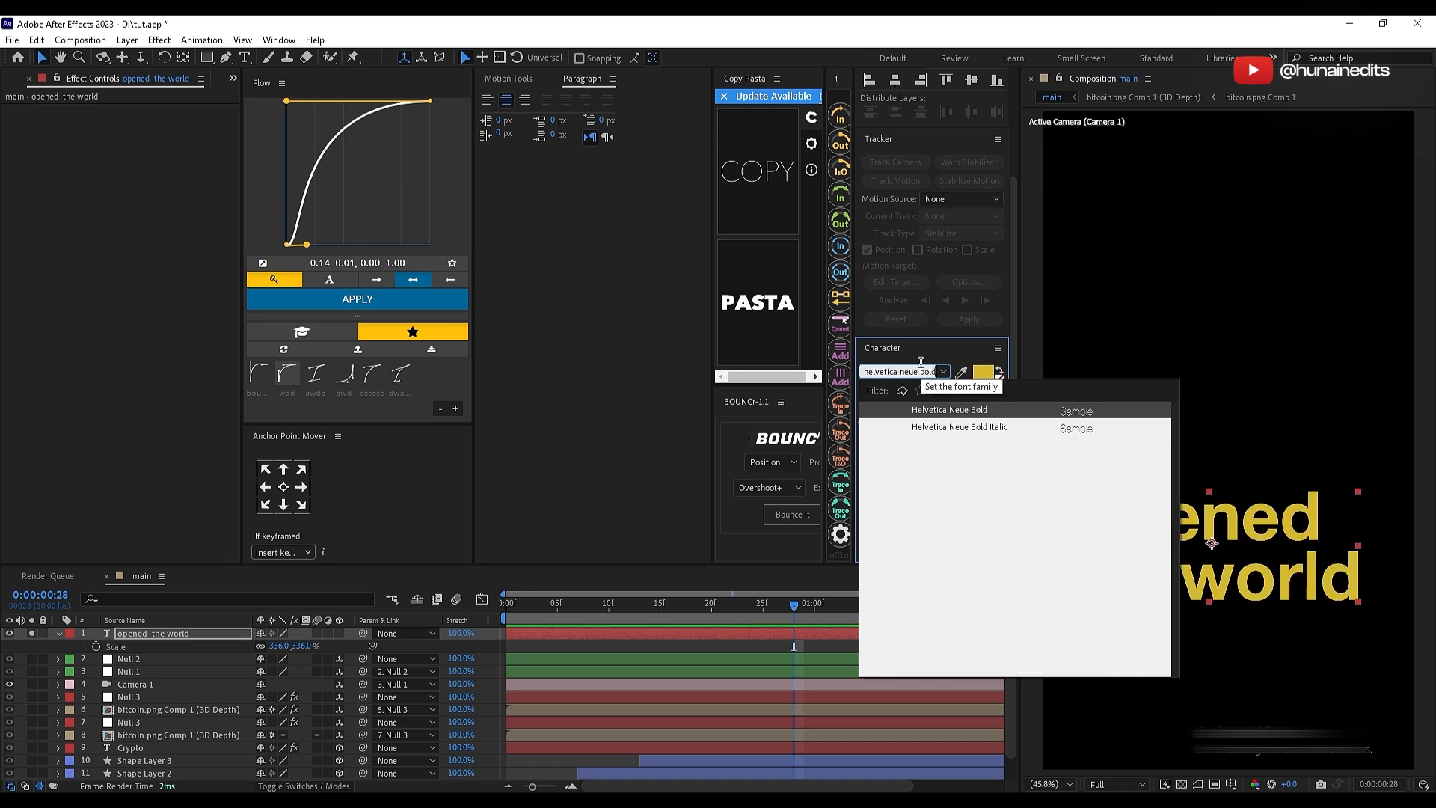
{"action": "key", "text": "Return"}
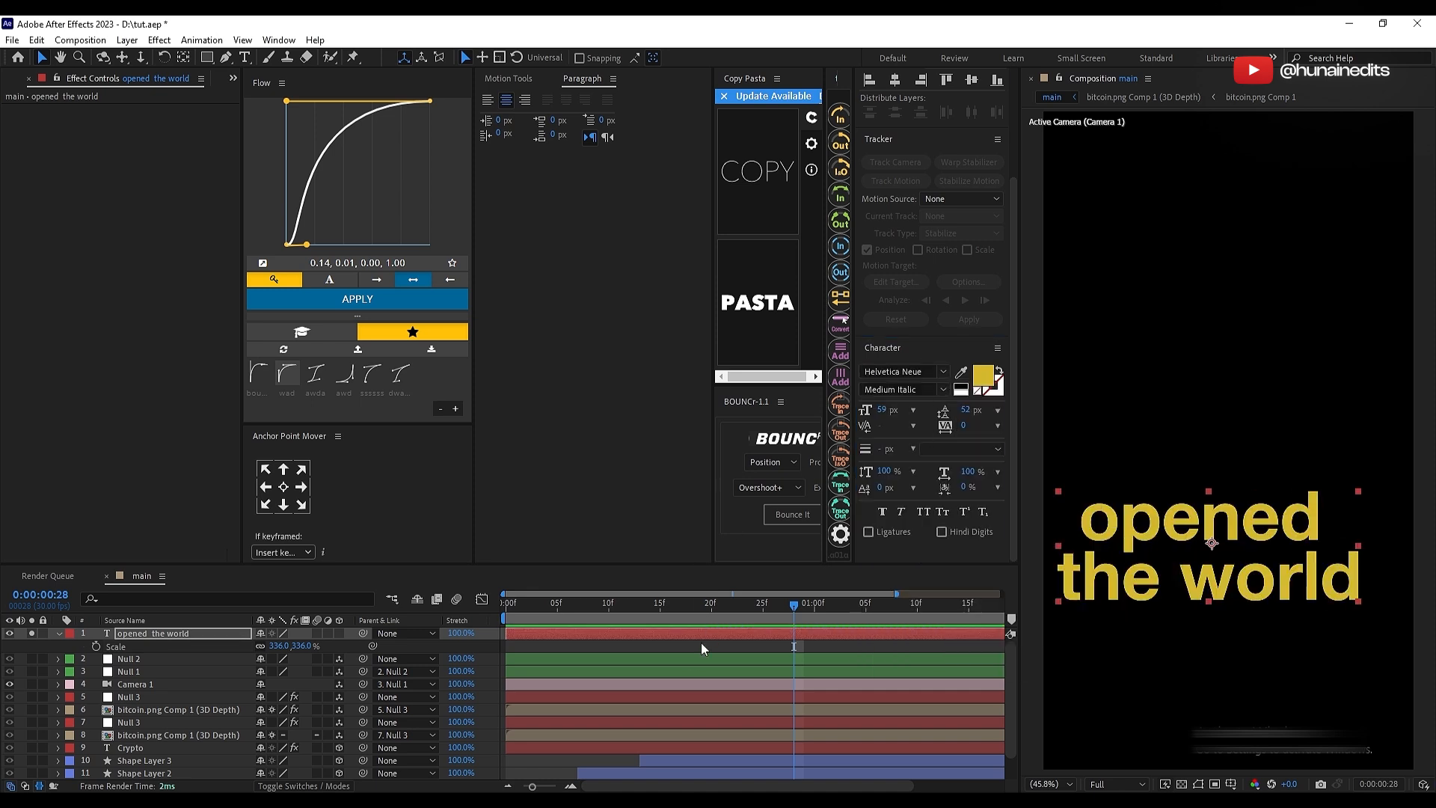
{"action": "left_click", "coordinate": [942, 389]}
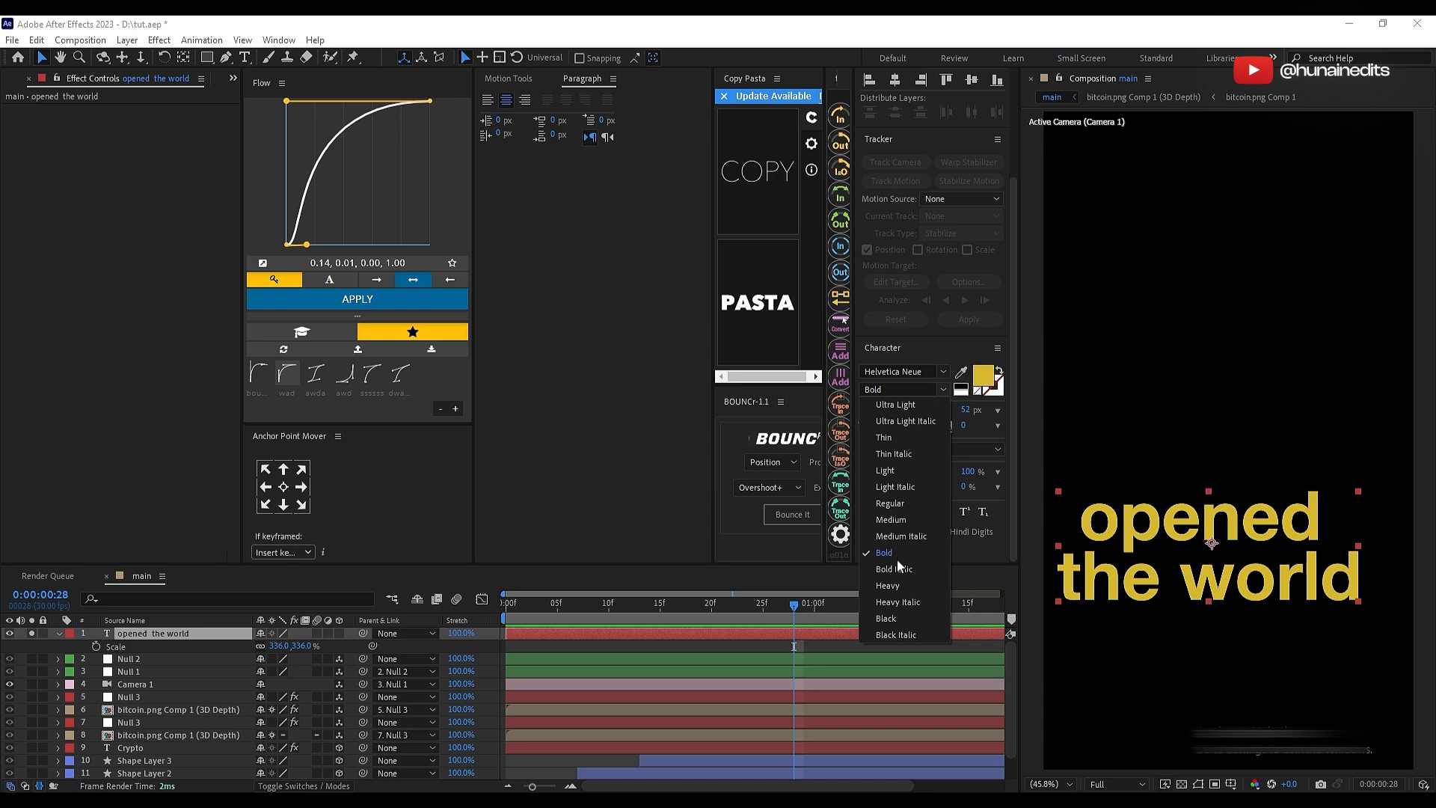
{"action": "left_click", "coordinate": [894, 520]}
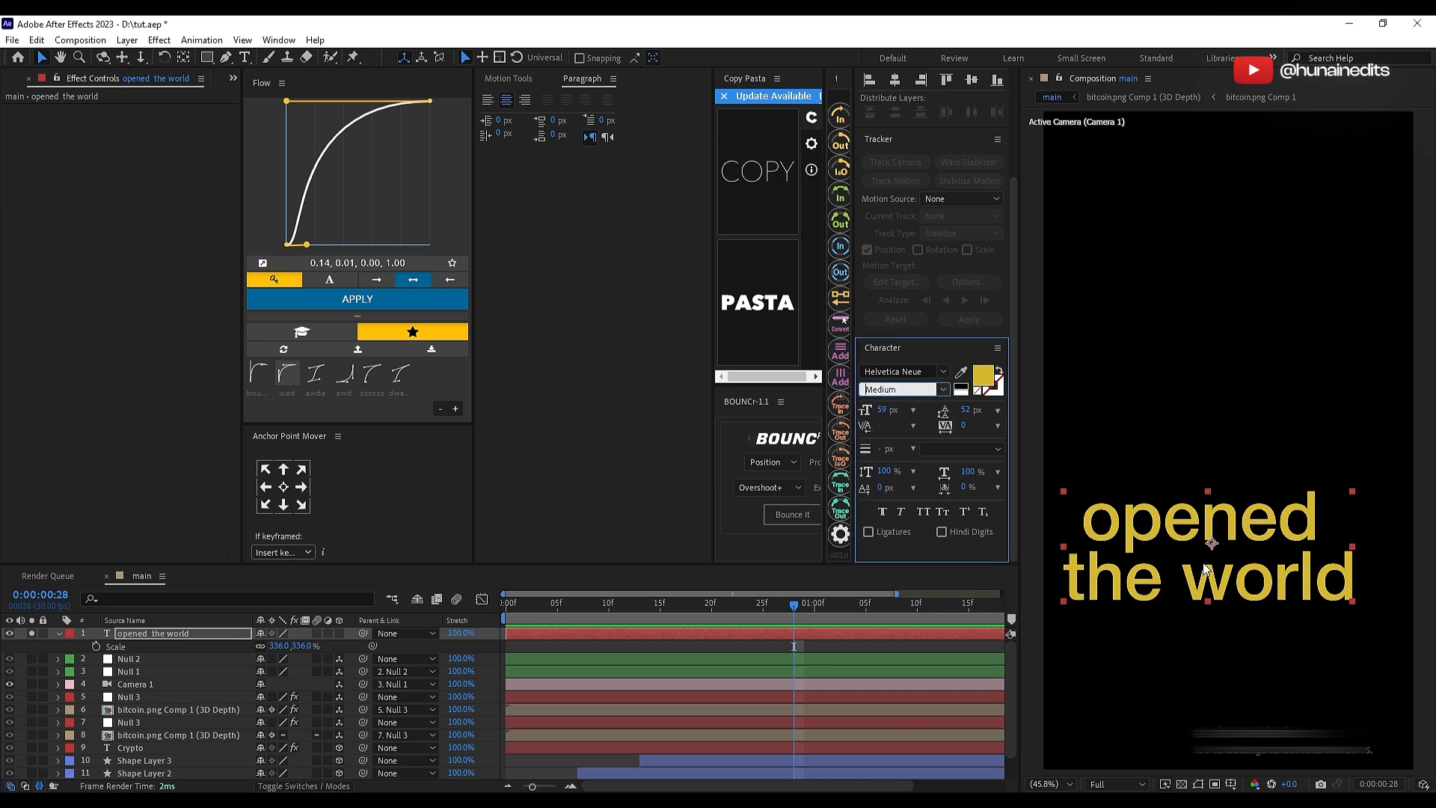
Step: Nudge the "opened the world" text slightly up and left, and tighten its characters with Tsume at 49%
{"action": "left_click_drag", "start_coordinate": [1234, 566], "coordinate": [1230, 562]}
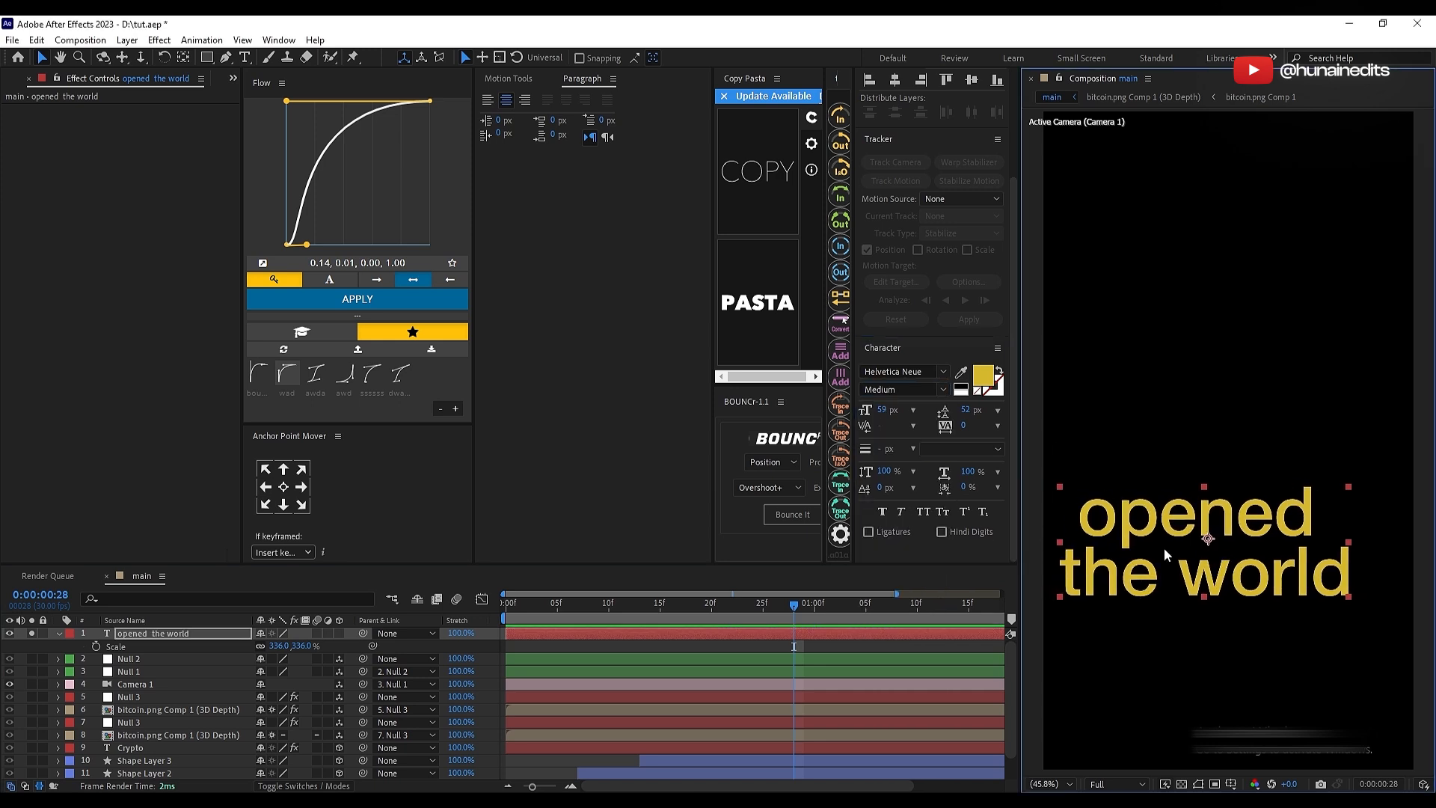
{"action": "scroll", "coordinate": [1164, 493], "scroll_direction": "up", "scroll_amount": 5}
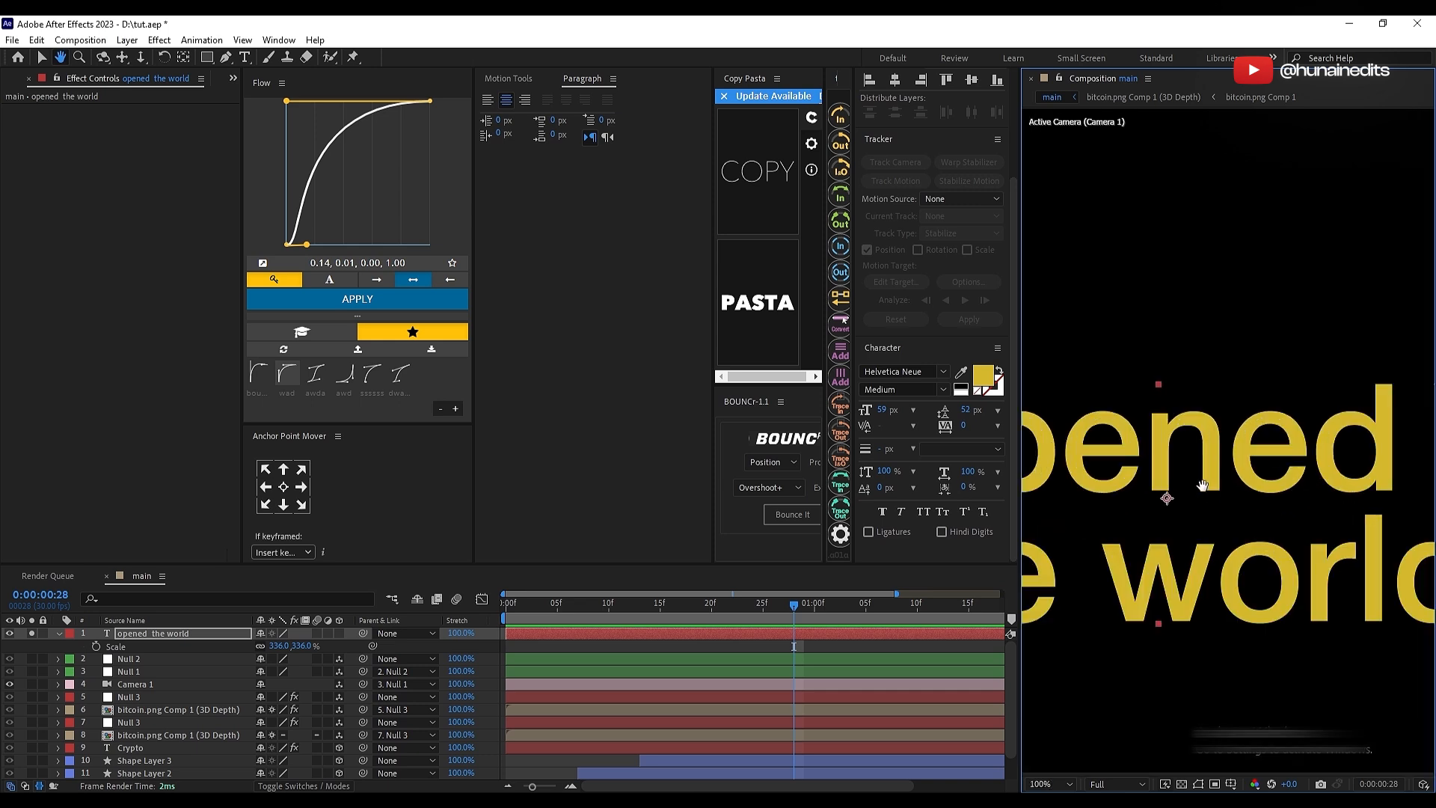
{"action": "scroll", "coordinate": [1240, 454], "scroll_direction": "down", "scroll_amount": 2}
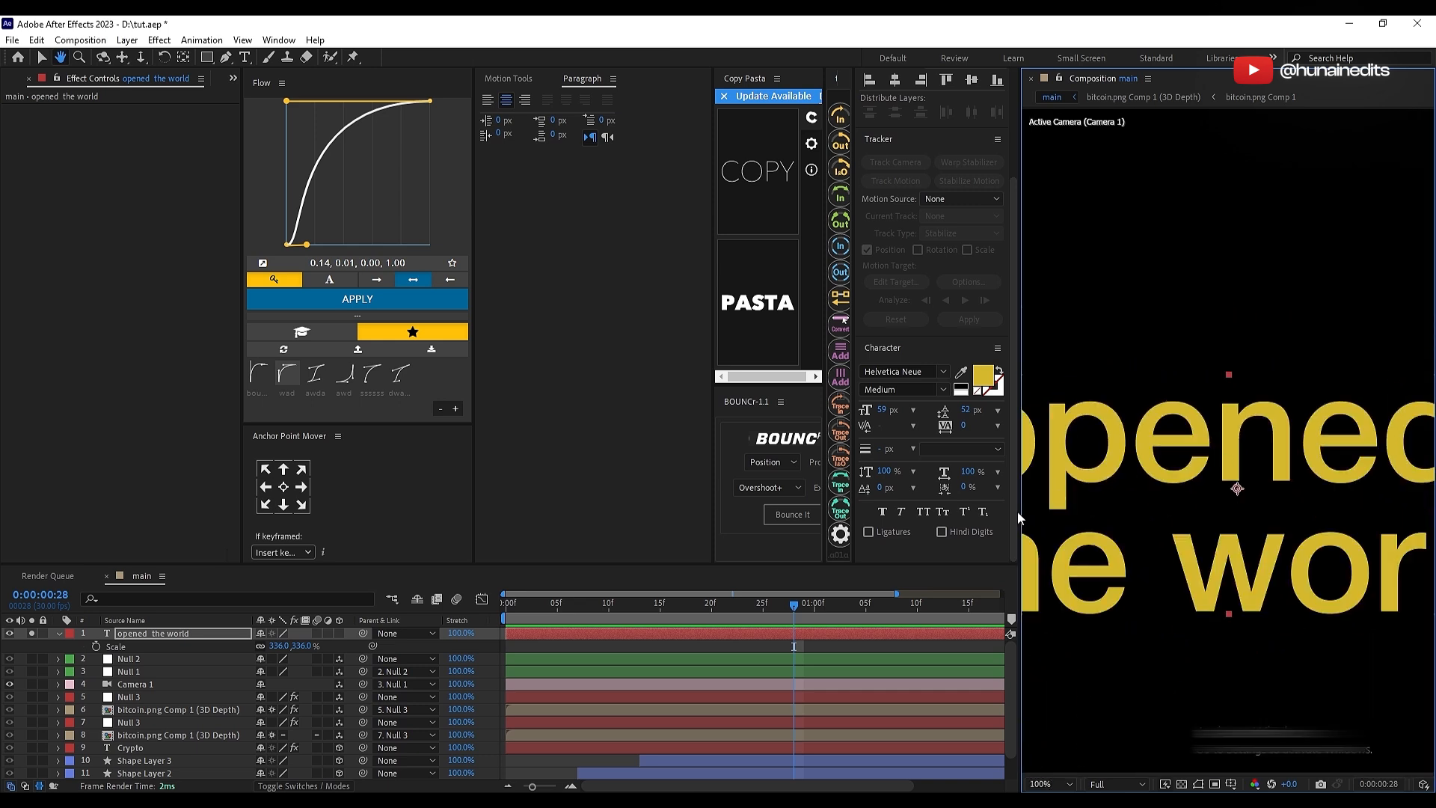
{"action": "left_click_drag", "start_coordinate": [961, 488], "coordinate": [999, 488]}
{"action": "left_click", "coordinate": [1050, 784]}
{"action": "left_click", "coordinate": [1055, 490]}
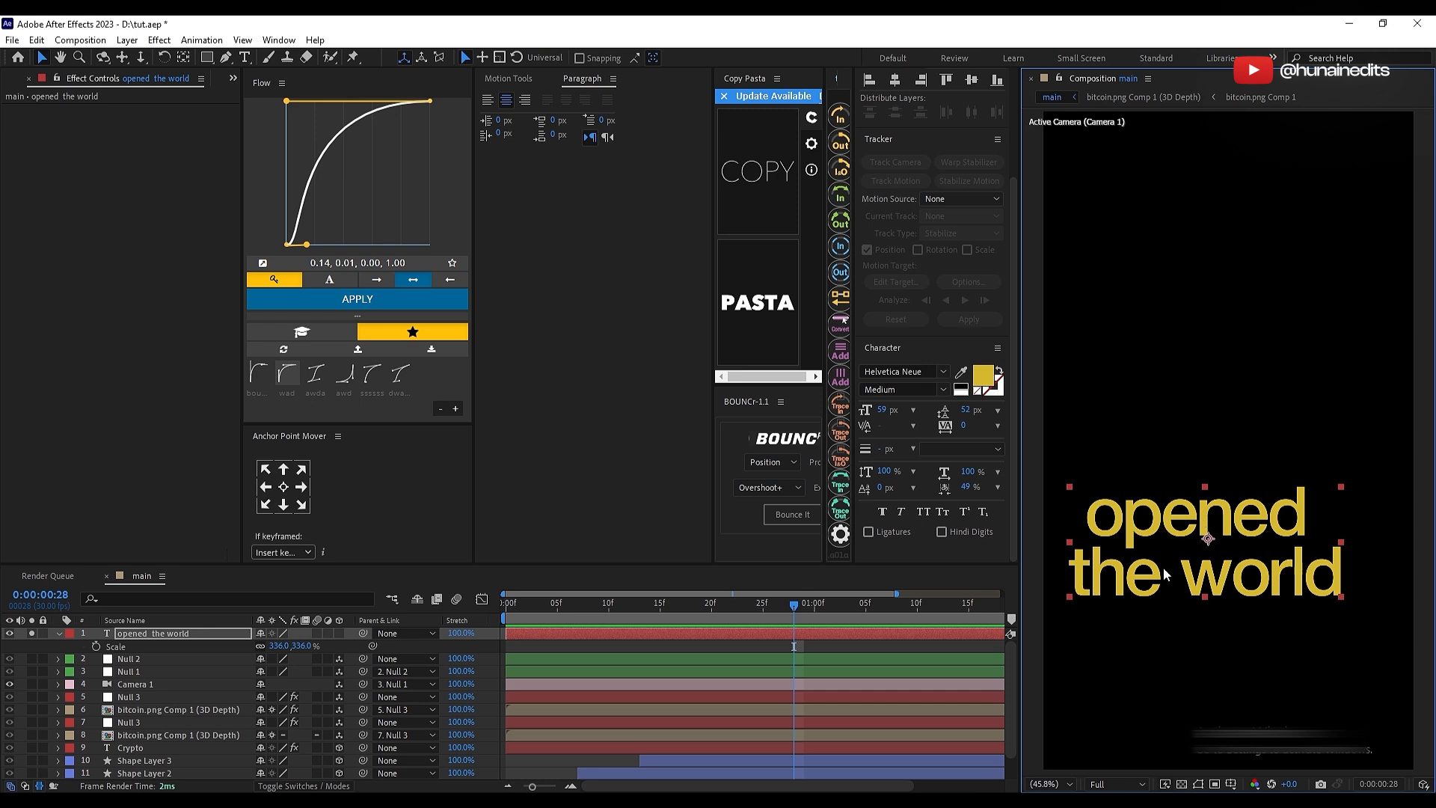
Step: Move the "opened the world" text upward in the frame and left-align its paragraph
{"action": "left_click_drag", "start_coordinate": [1163, 567], "coordinate": [1190, 494]}
{"action": "left_click", "coordinate": [782, 636]}
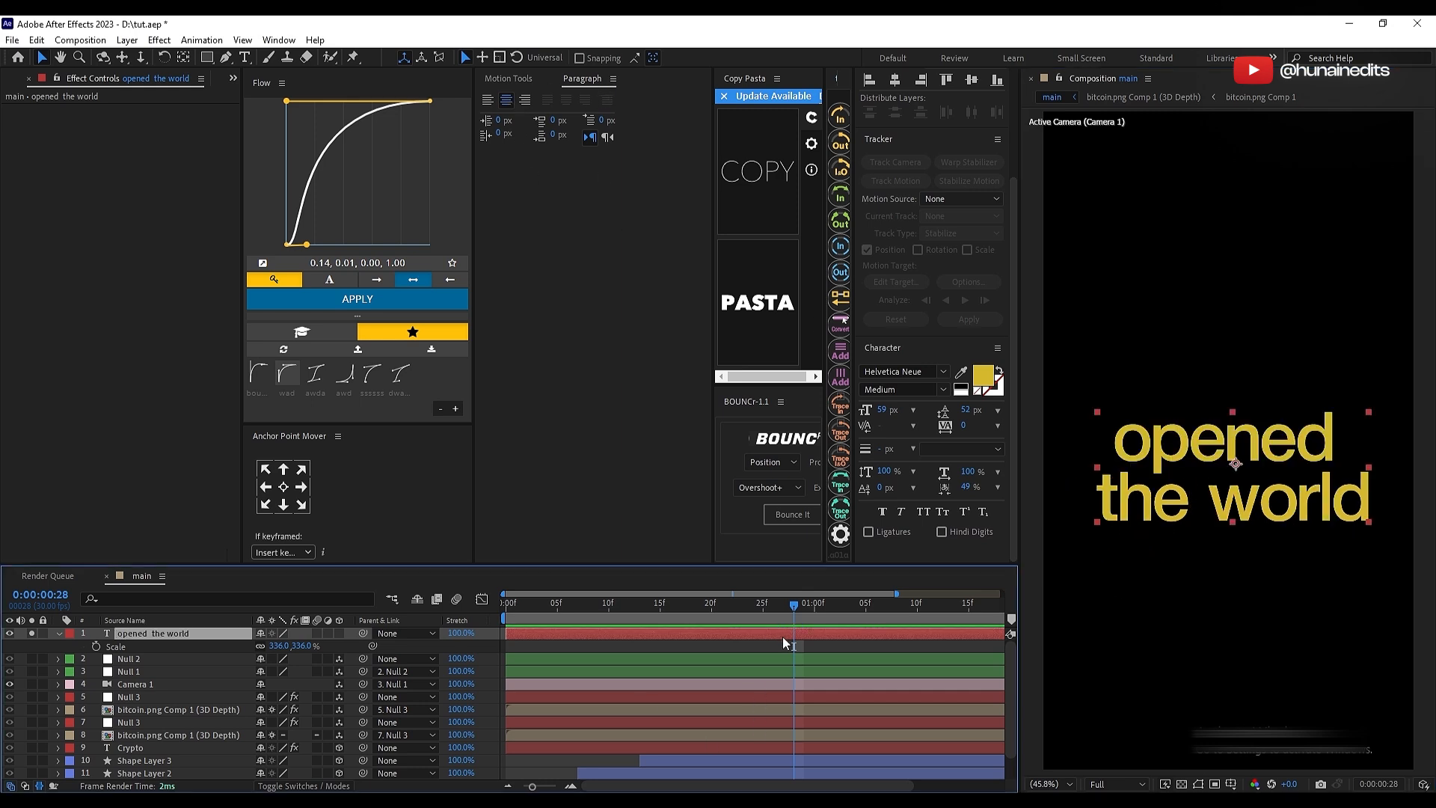
{"action": "left_click", "coordinate": [489, 102]}
Step: Reduce the font size of the word "opened" so it is smaller than "the world"
{"action": "double_click", "coordinate": [1241, 471]}
{"action": "left_click_drag", "start_coordinate": [1292, 465], "coordinate": [1041, 451]}
{"action": "left_click_drag", "start_coordinate": [883, 410], "coordinate": [872, 410]}
{"action": "left_click", "coordinate": [821, 645]}
{"action": "left_click", "coordinate": [823, 635]}
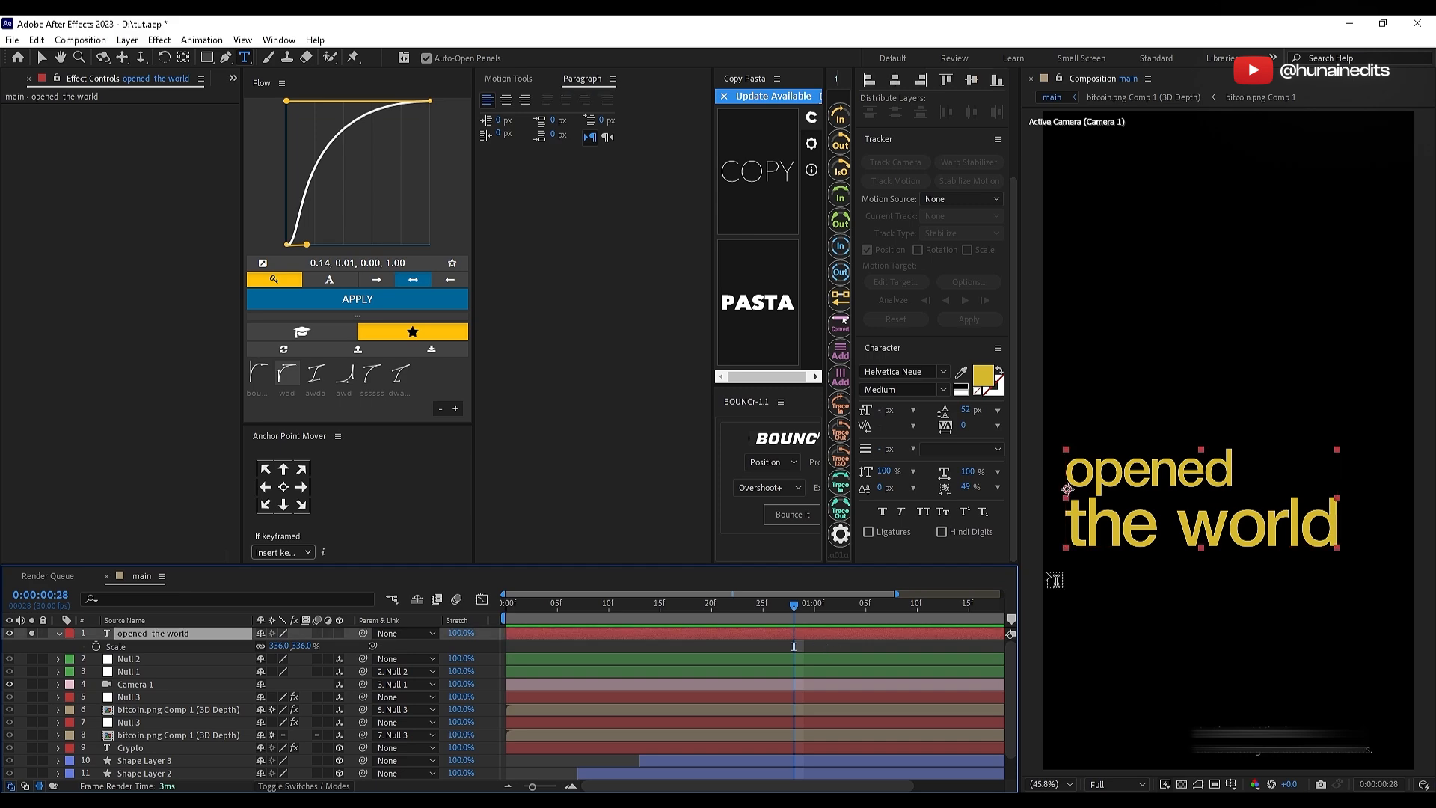
Step: Set the "the world" line to Helvetica Neue Bold
{"action": "left_click_drag", "start_coordinate": [1076, 518], "coordinate": [1350, 523]}
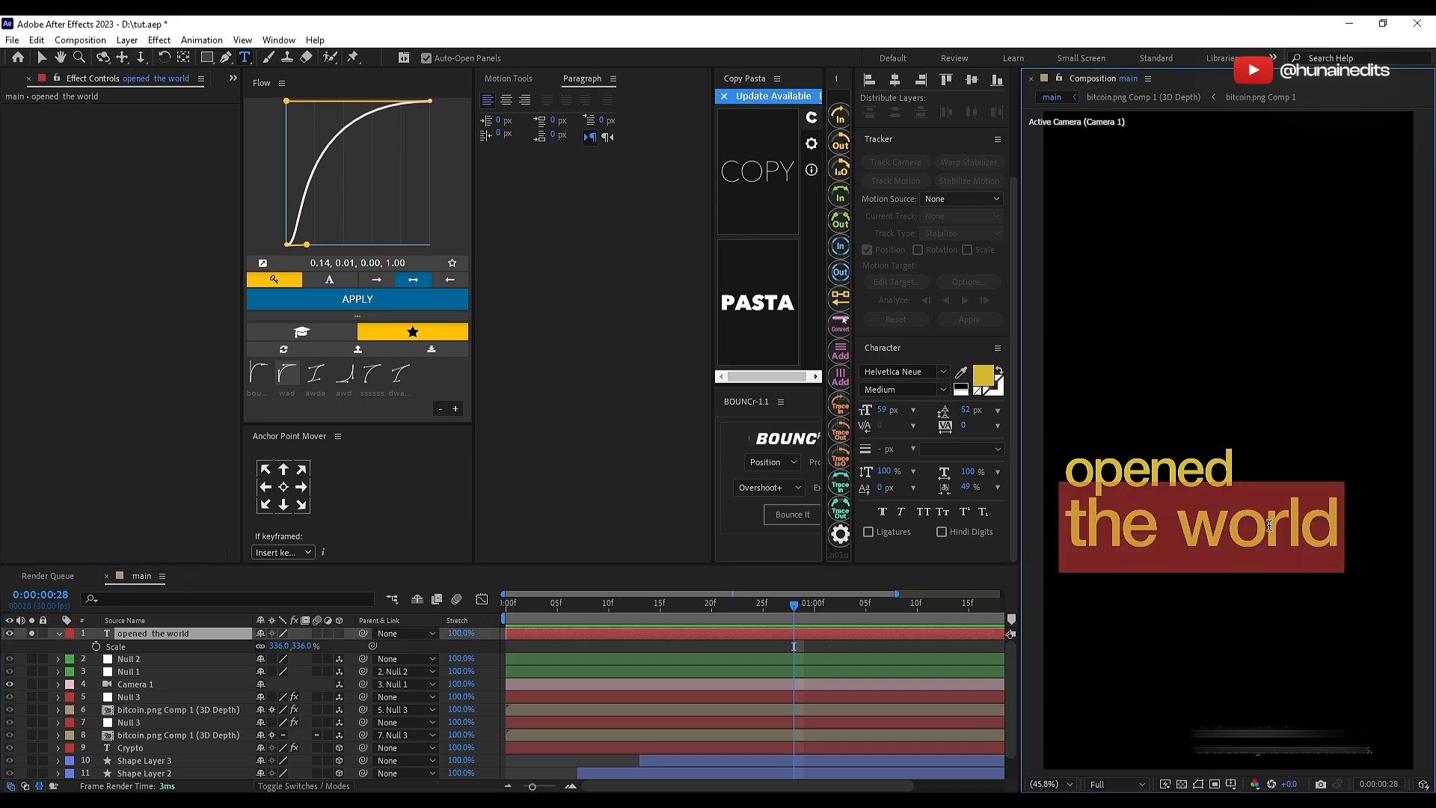
{"action": "left_click", "coordinate": [906, 389]}
{"action": "left_click", "coordinate": [896, 545]}
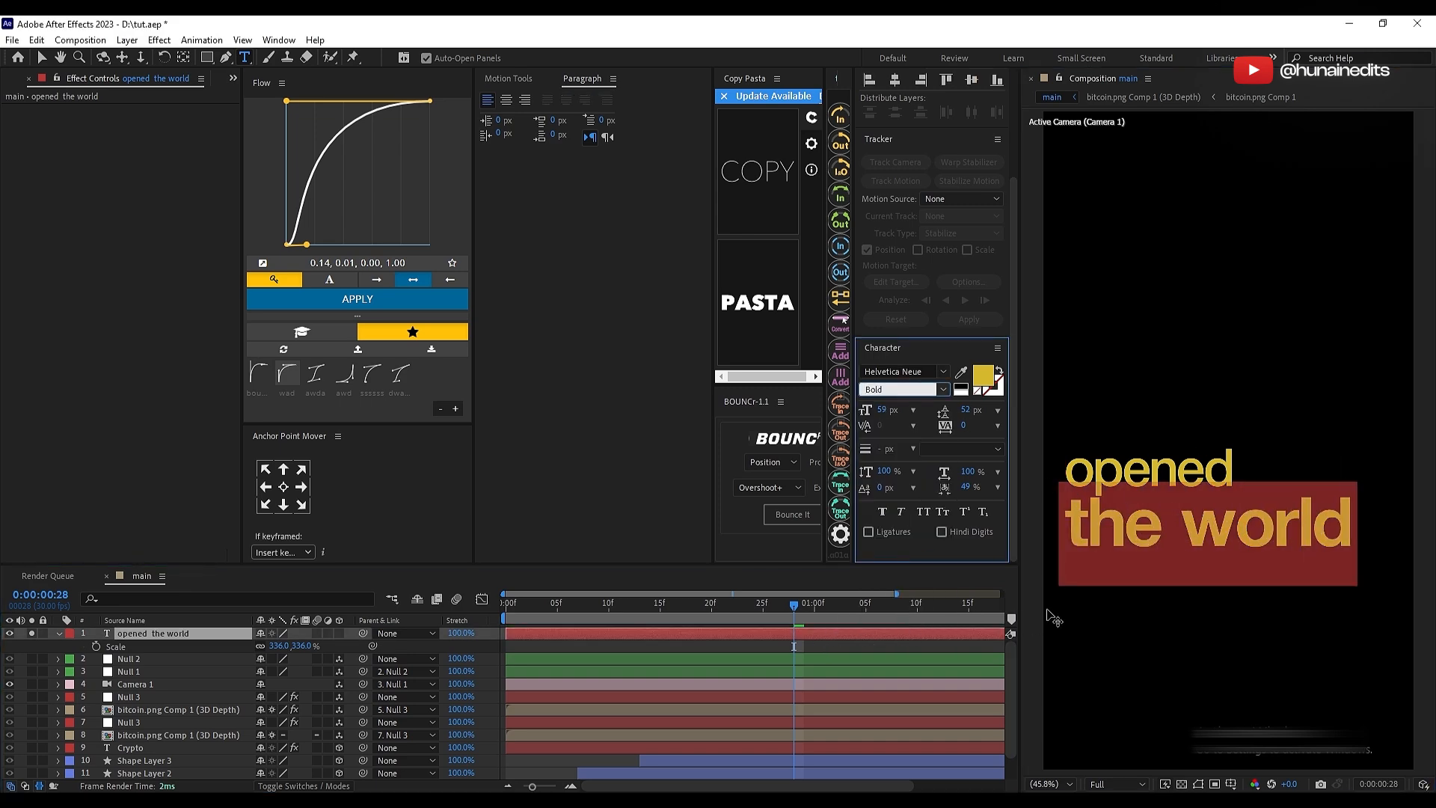
{"action": "key", "text": "Escape"}
Step: Change the "opened the world" text's fill to white and nudge it slightly down and left
{"action": "left_click", "coordinate": [981, 378]}
{"action": "left_click_drag", "start_coordinate": [112, 606], "coordinate": [24, 548]}
{"action": "left_click", "coordinate": [339, 551]}
{"action": "left_click", "coordinate": [778, 635]}
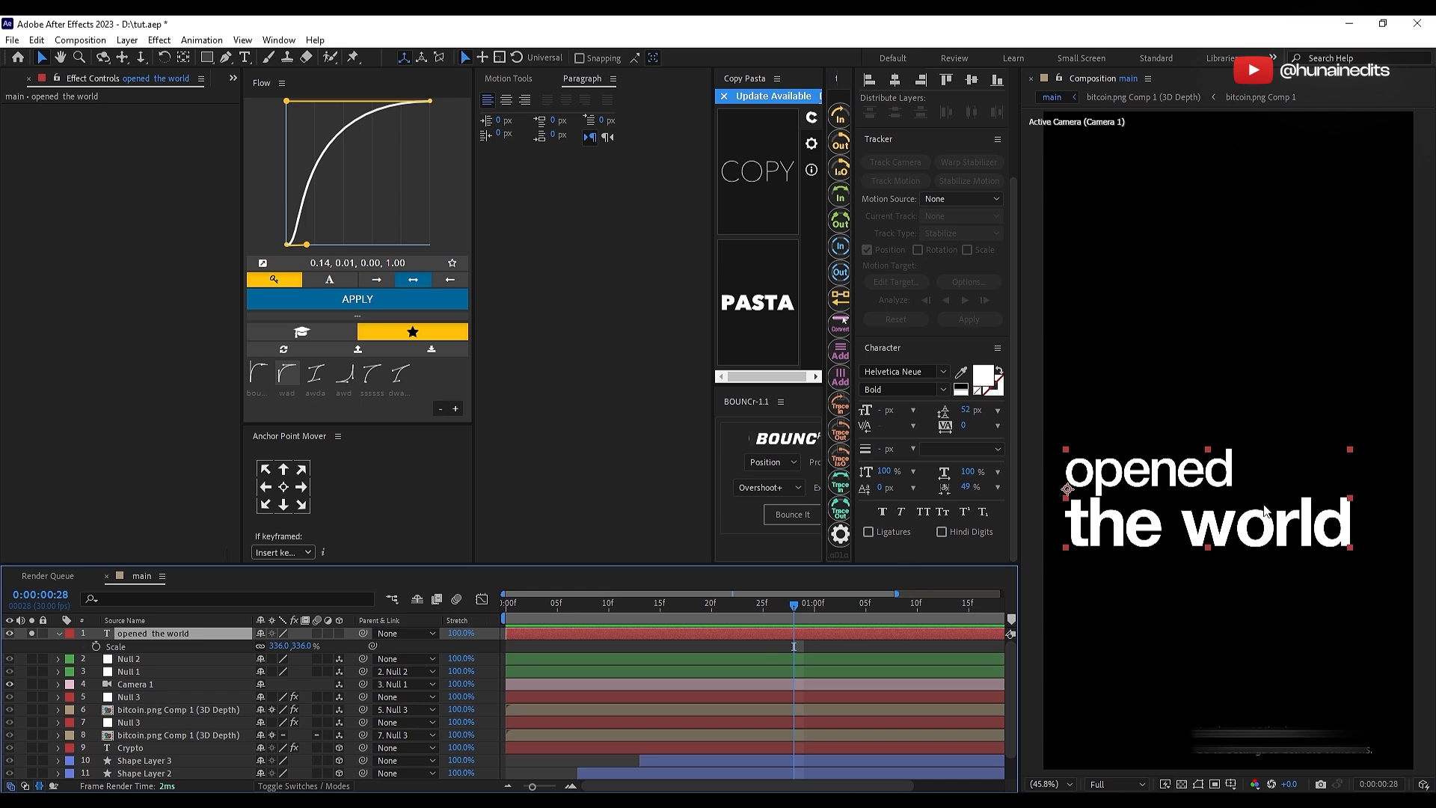
{"action": "left_click", "coordinate": [767, 515]}
Step: Unsolo the "opened the world" layer and make it a 3D layer
{"action": "left_click", "coordinate": [169, 636]}
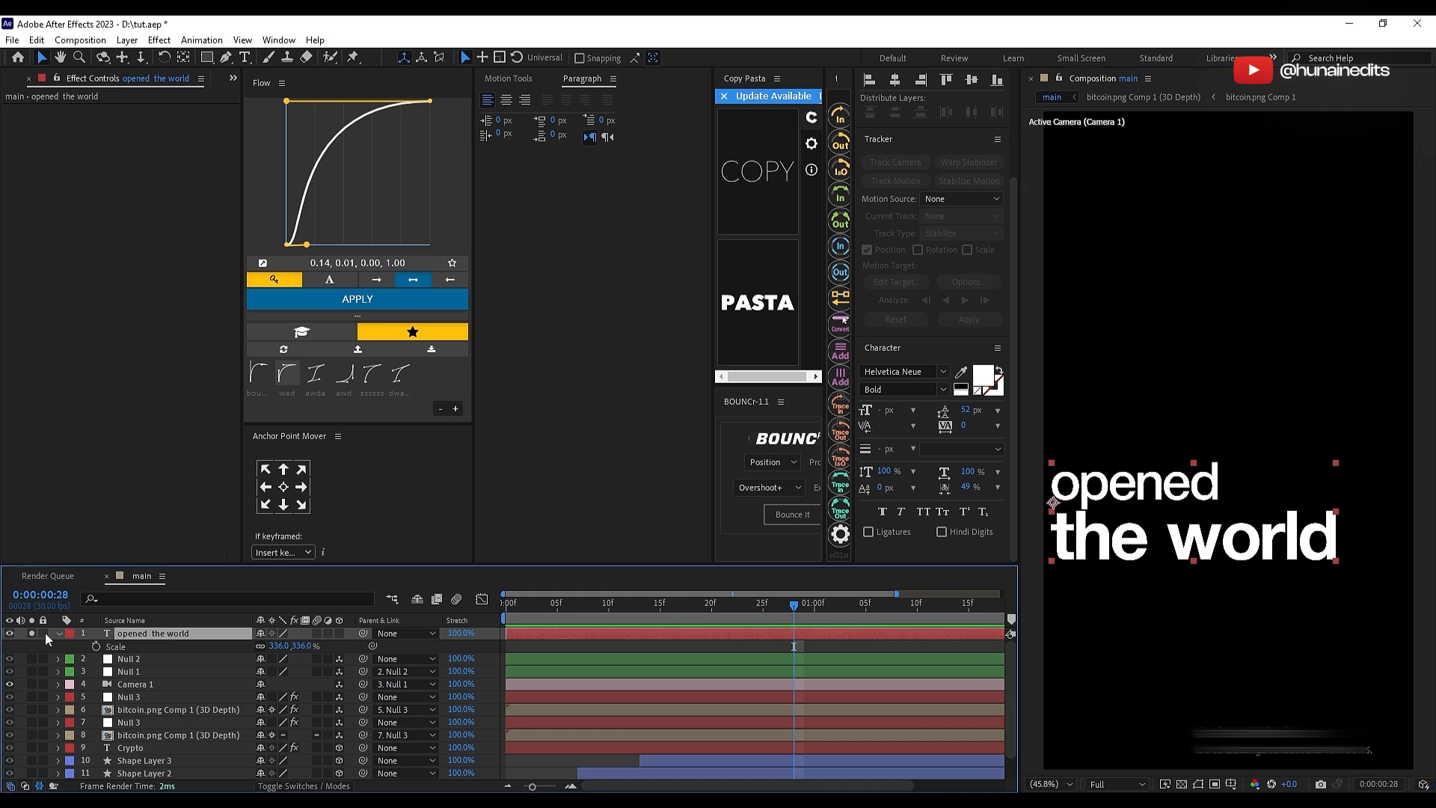
{"action": "left_click", "coordinate": [26, 636]}
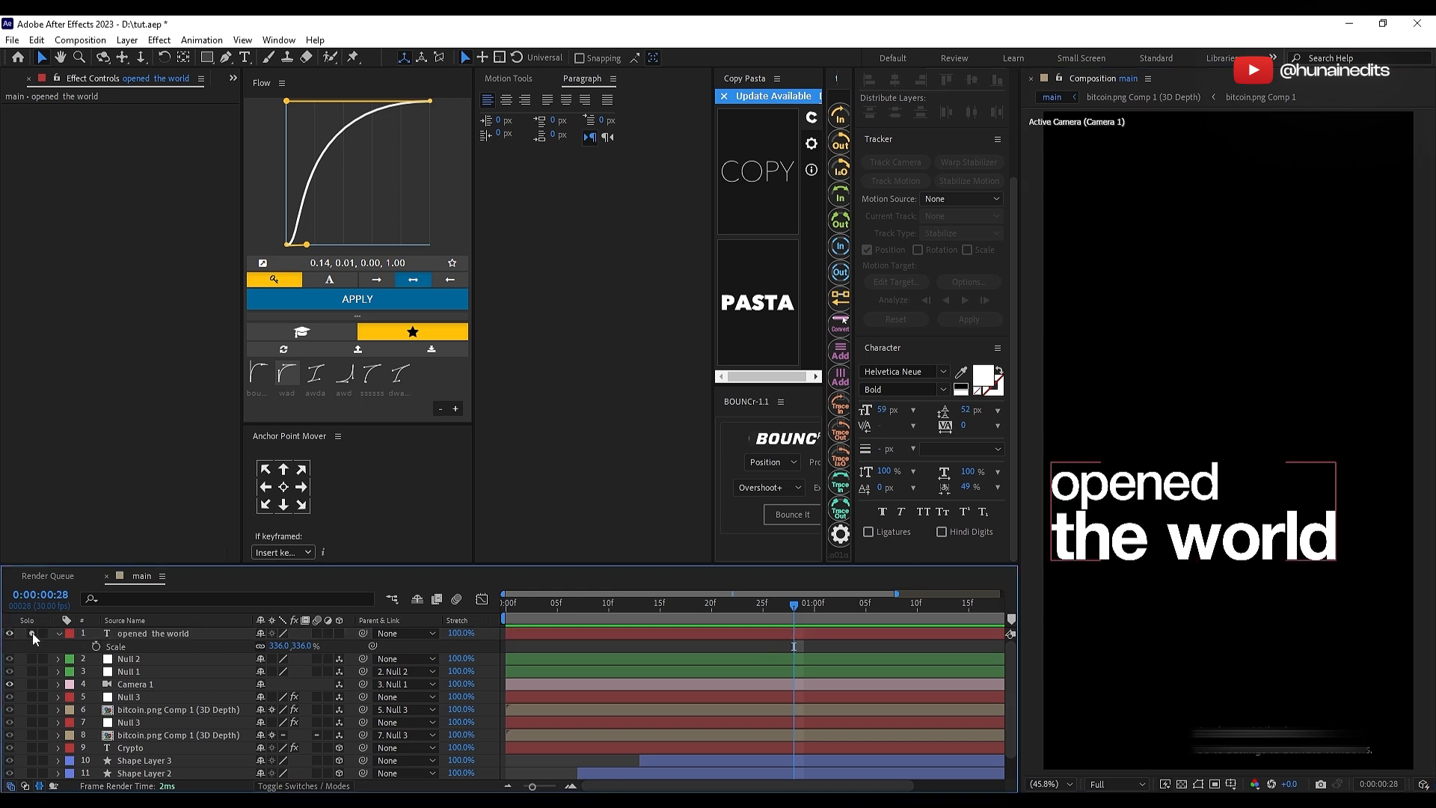
{"action": "left_click", "coordinate": [340, 634]}
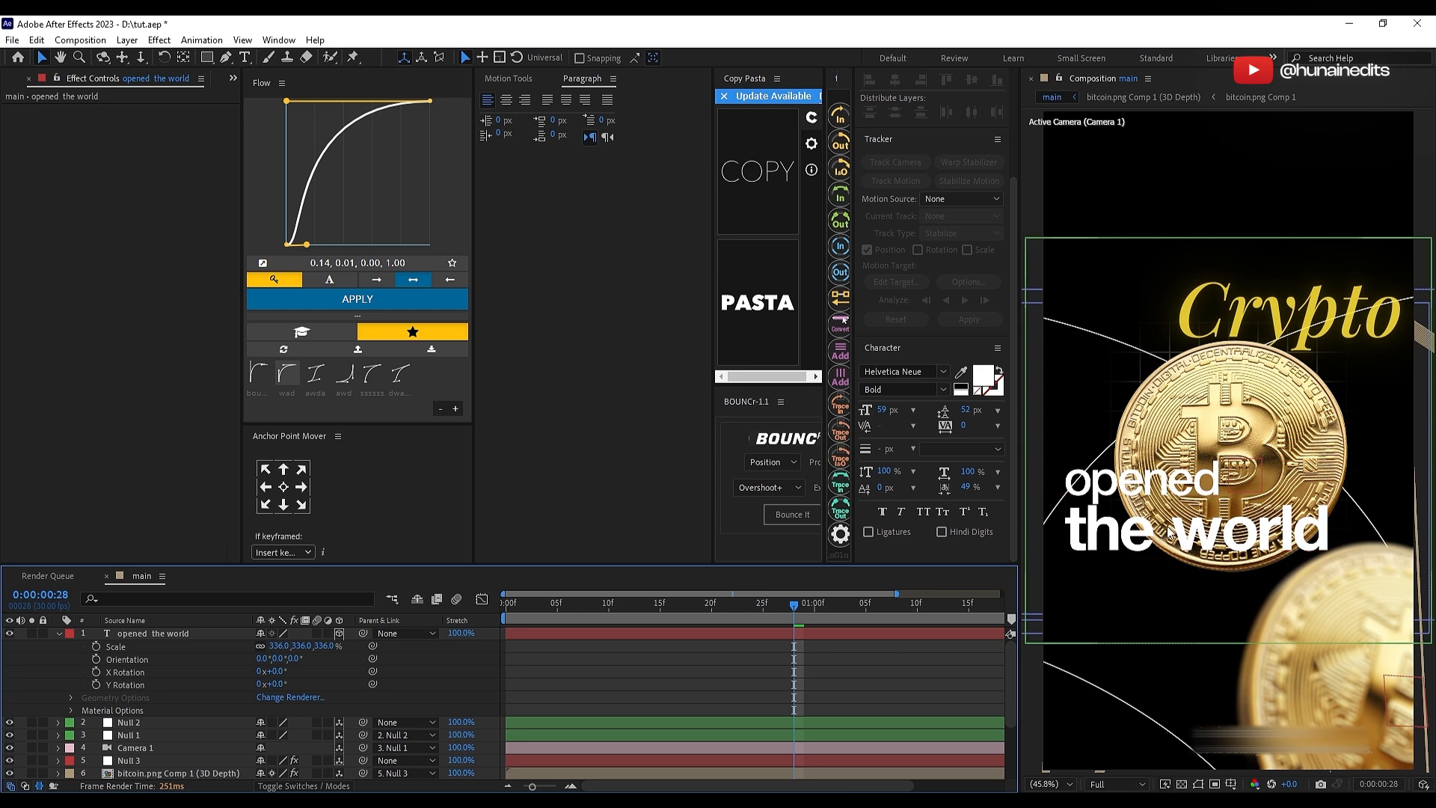
{"action": "left_click", "coordinate": [746, 633]}
{"action": "key", "text": "u"}
Step: Place the "opened the world" text below and left of the main coin, pushed back in Z, and scale it to 258%
{"action": "left_click_drag", "start_coordinate": [1170, 525], "coordinate": [1144, 612]}
{"action": "key", "text": "p"}
{"action": "left_click_drag", "start_coordinate": [313, 646], "coordinate": [711, 614]}
{"action": "left_click_drag", "start_coordinate": [1247, 576], "coordinate": [1296, 535]}
{"action": "scroll", "coordinate": [1146, 573], "scroll_direction": "up", "scroll_amount": 1}
{"action": "left_click_drag", "start_coordinate": [1146, 573], "coordinate": [1189, 479]}
{"action": "left_click_drag", "start_coordinate": [1196, 464], "coordinate": [1116, 539]}
{"action": "key", "text": "s"}
{"action": "left_click_drag", "start_coordinate": [281, 648], "coordinate": [237, 648]}
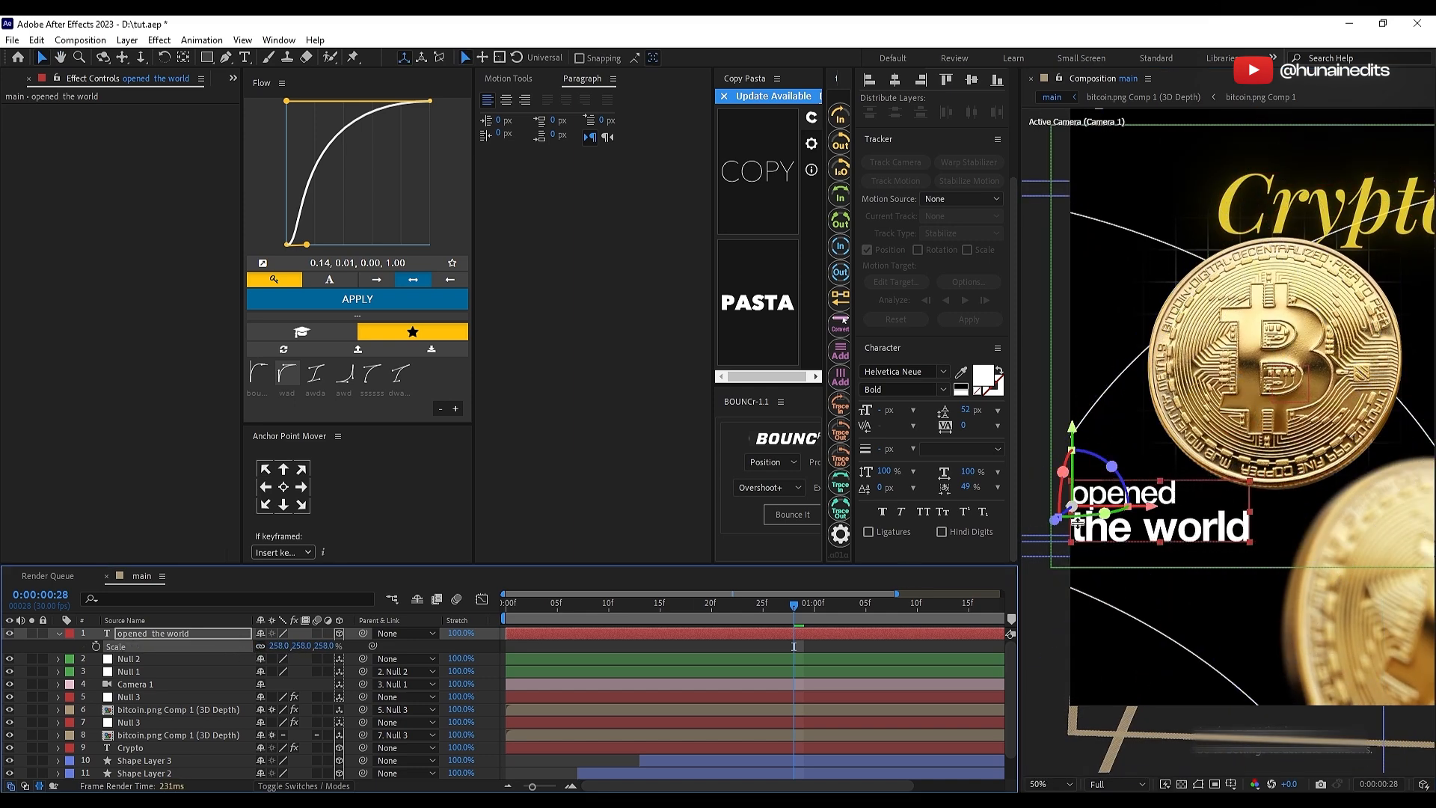
Step: Solo the "opened the world" layer, apply the Typewriter preset to it and scrub through the animation
{"action": "left_click", "coordinate": [626, 632]}
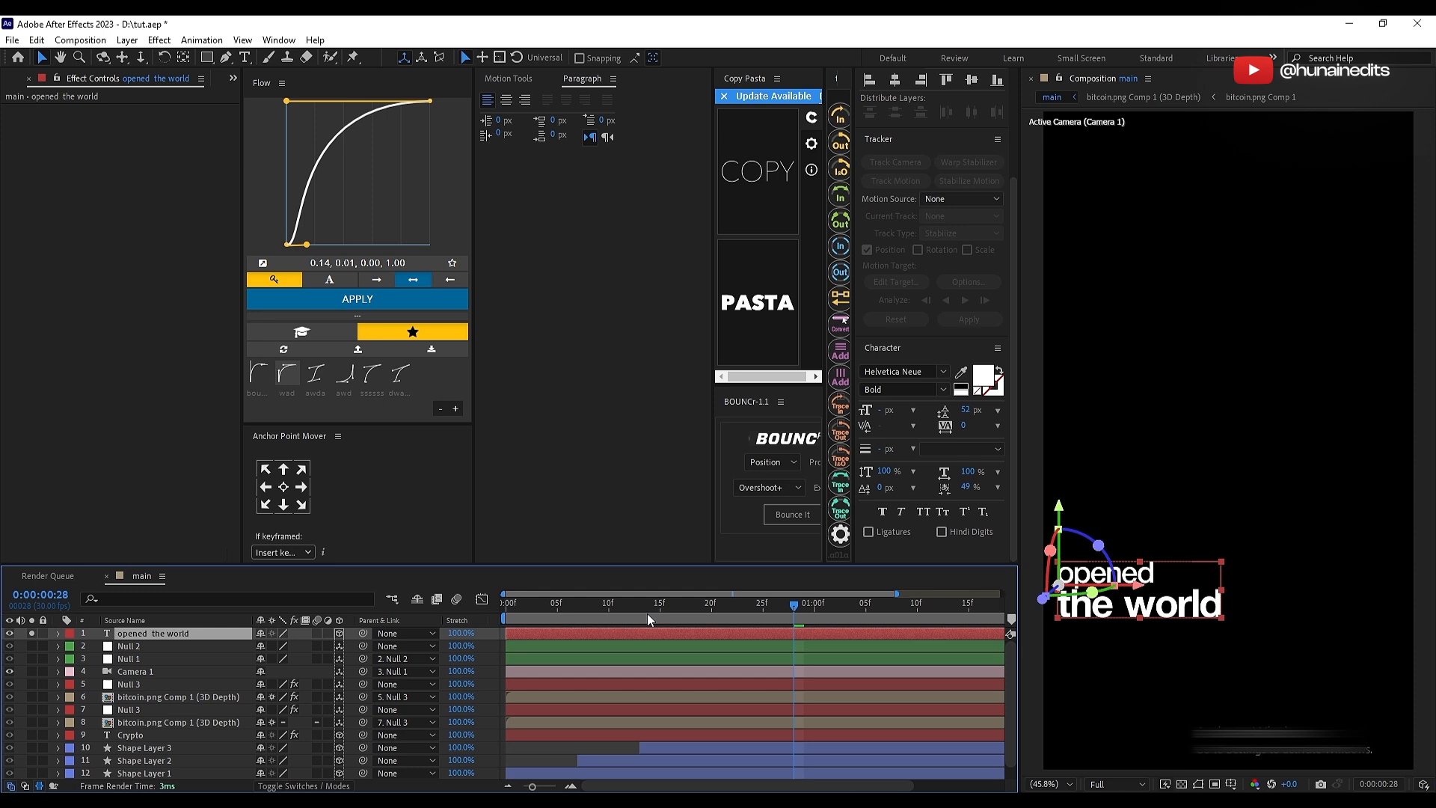
{"action": "left_click_drag", "start_coordinate": [647, 613], "coordinate": [586, 615]}
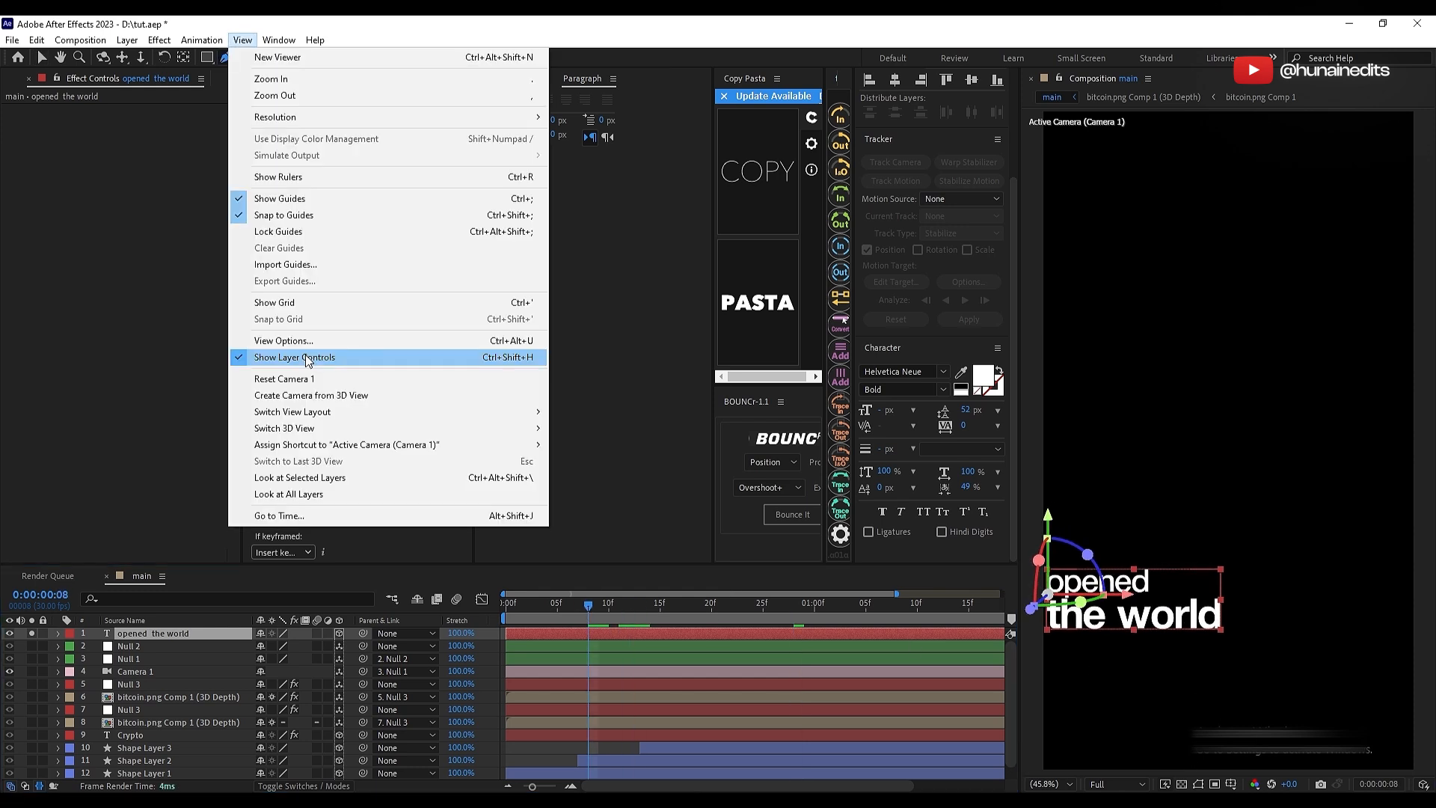
{"action": "left_click", "coordinate": [308, 359]}
{"action": "left_click_drag", "start_coordinate": [1227, 548], "coordinate": [1266, 433]}
{"action": "key", "text": "ctrl+space"}
{"action": "type", "text": "type"}
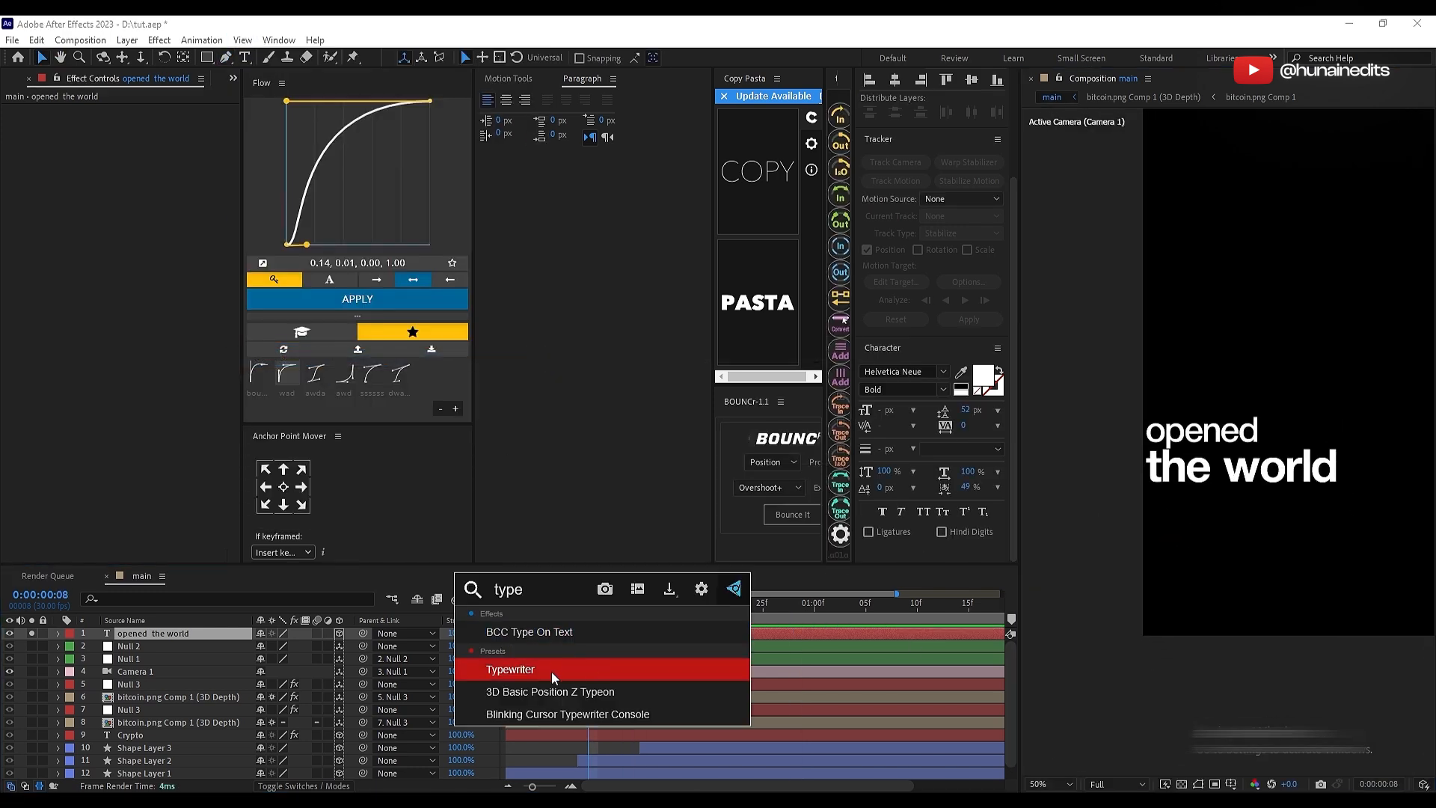
{"action": "left_click", "coordinate": [595, 667]}
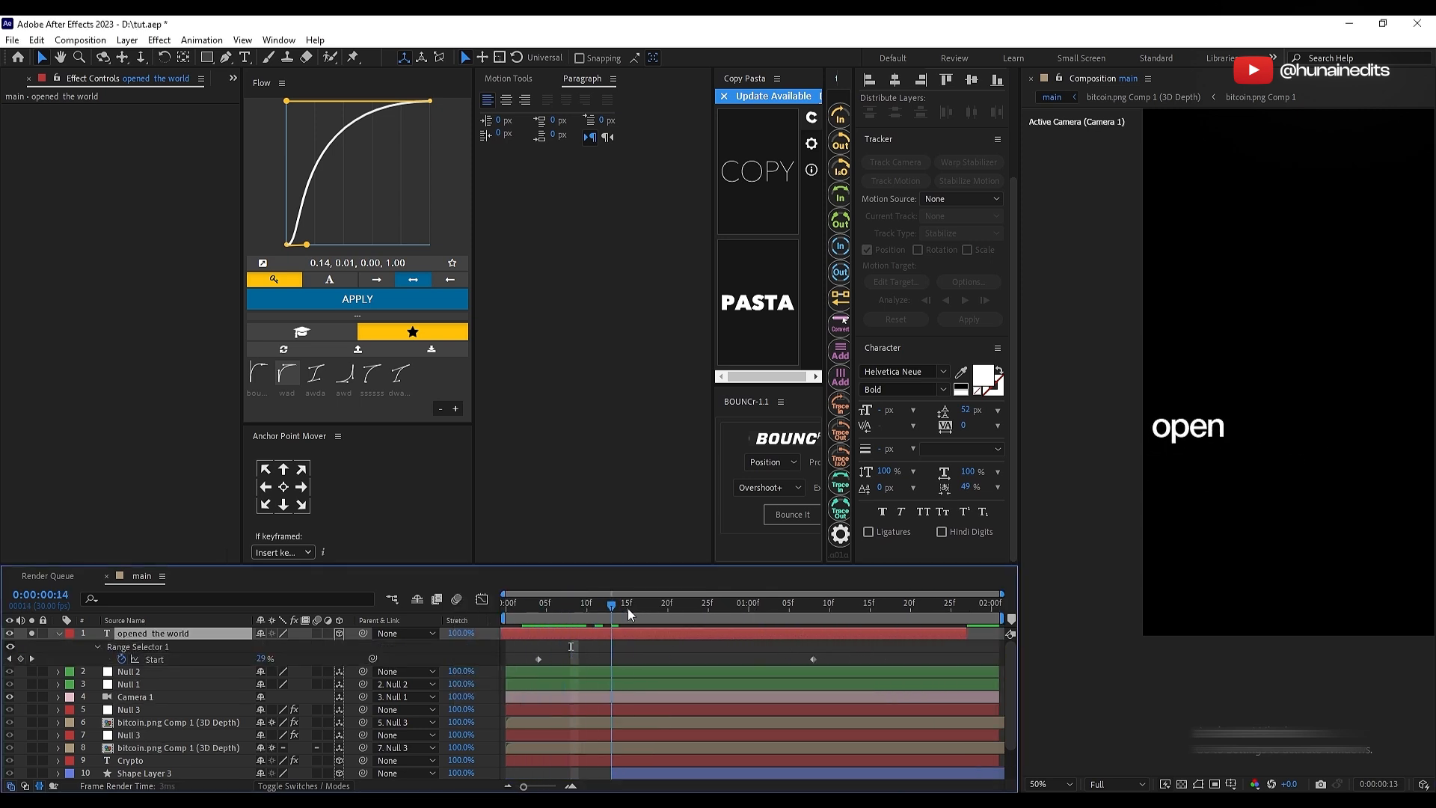
{"action": "left_click_drag", "start_coordinate": [628, 613], "coordinate": [778, 632]}
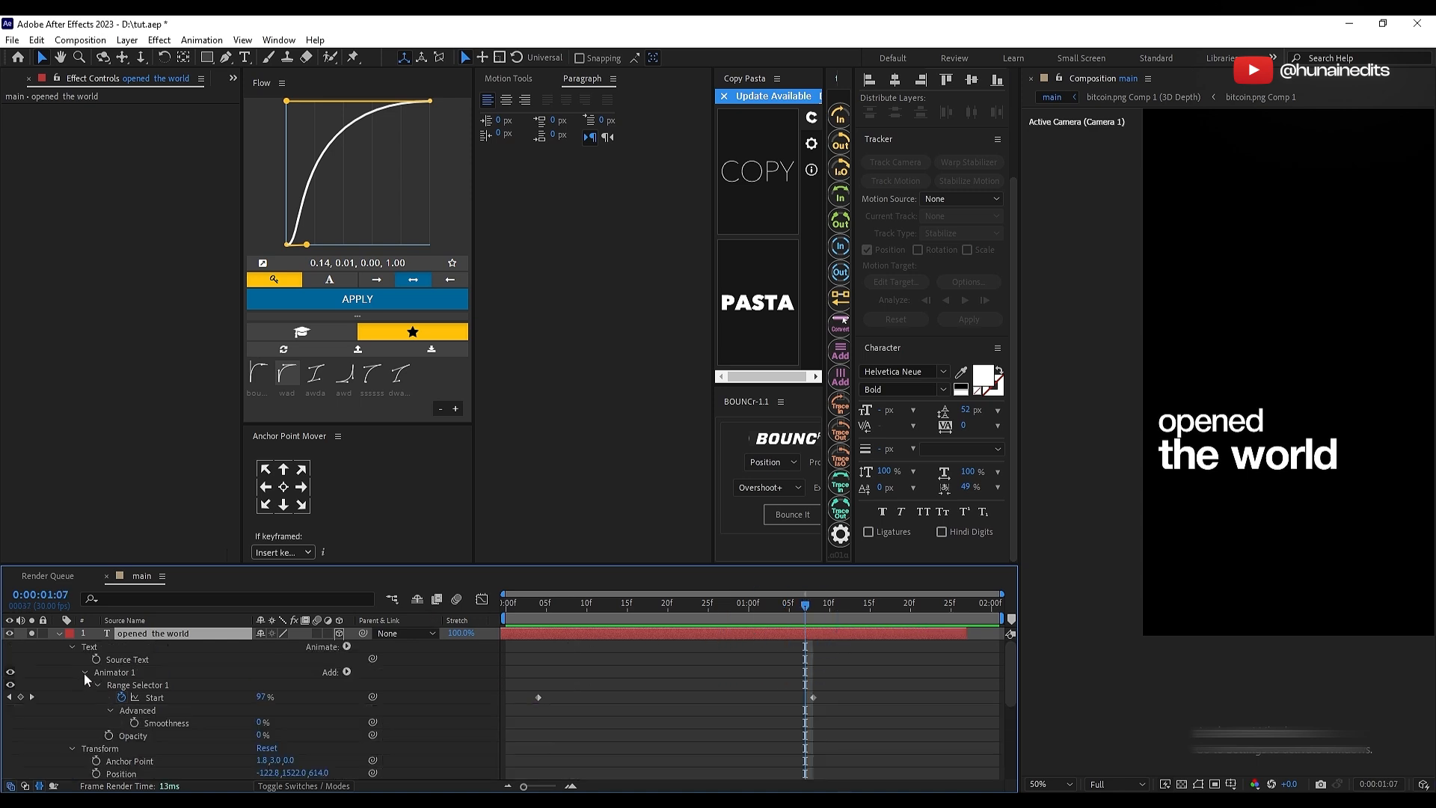
Step: Set the text animator's Range Selector 1 to be based on Words and scrub through the reveal
{"action": "left_click", "coordinate": [84, 673]}
{"action": "left_click", "coordinate": [83, 673]}
{"action": "left_click", "coordinate": [118, 670]}
{"action": "scroll", "coordinate": [226, 708], "scroll_direction": "down", "scroll_amount": 3}
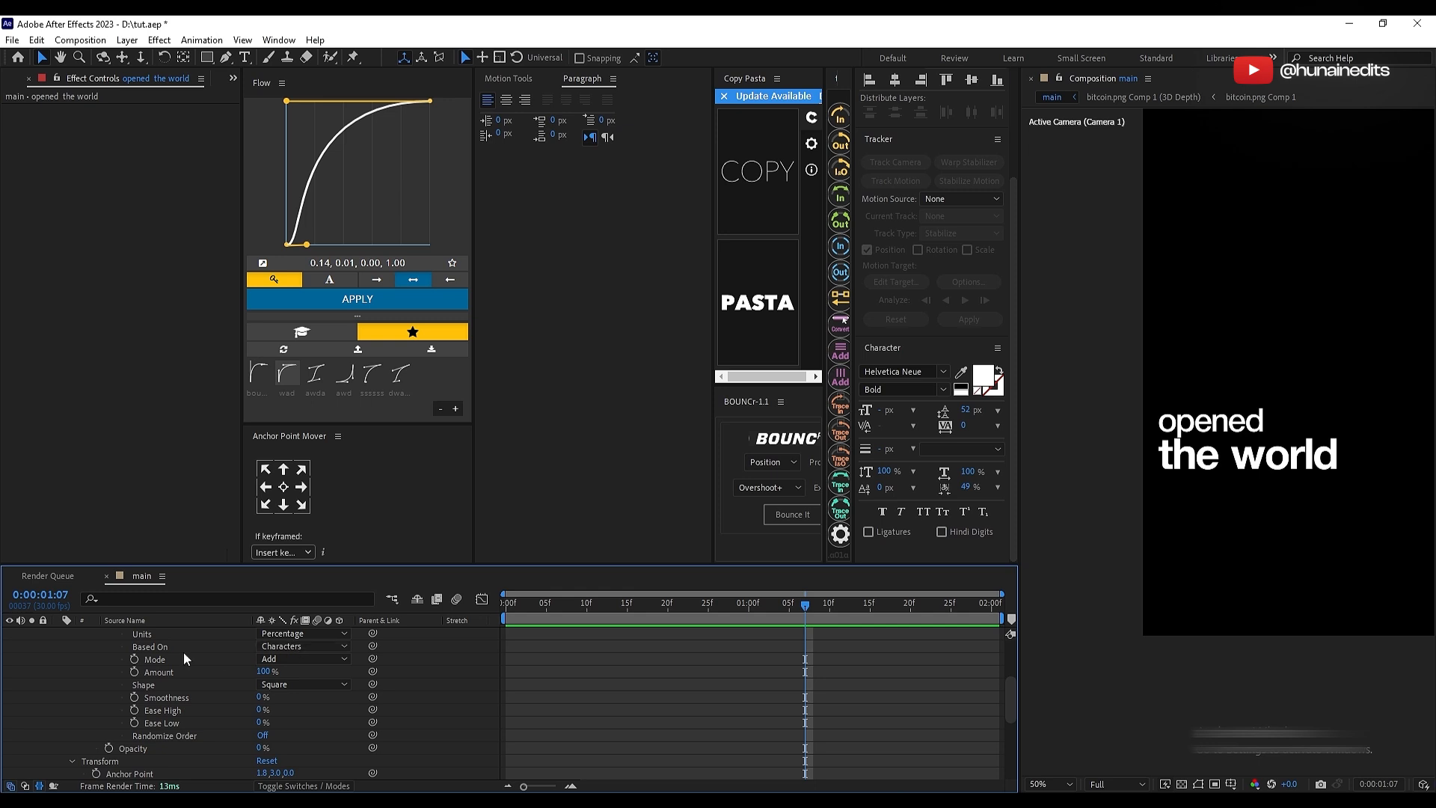
{"action": "left_click", "coordinate": [291, 646]}
{"action": "left_click", "coordinate": [294, 698]}
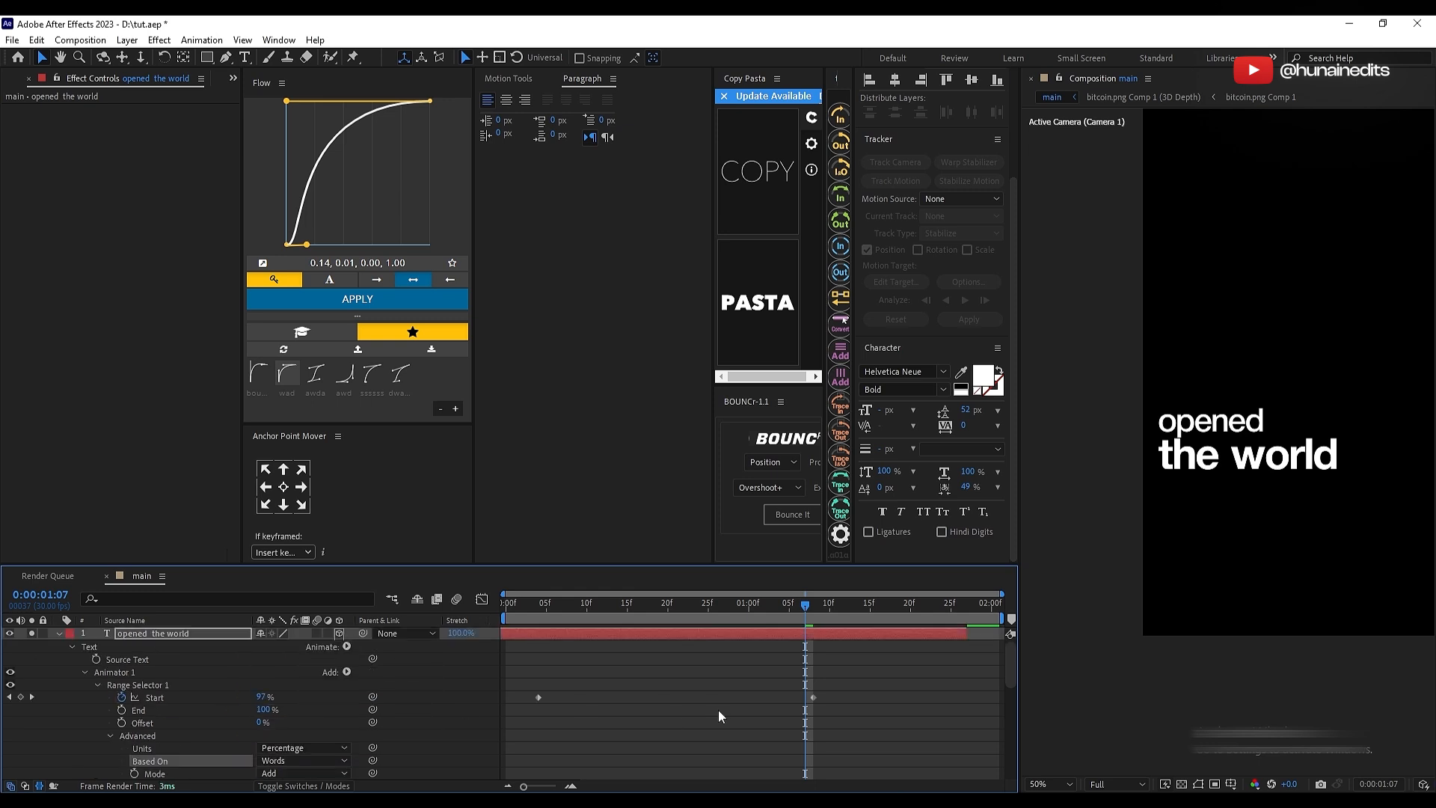
{"action": "left_click_drag", "start_coordinate": [545, 604], "coordinate": [808, 620]}
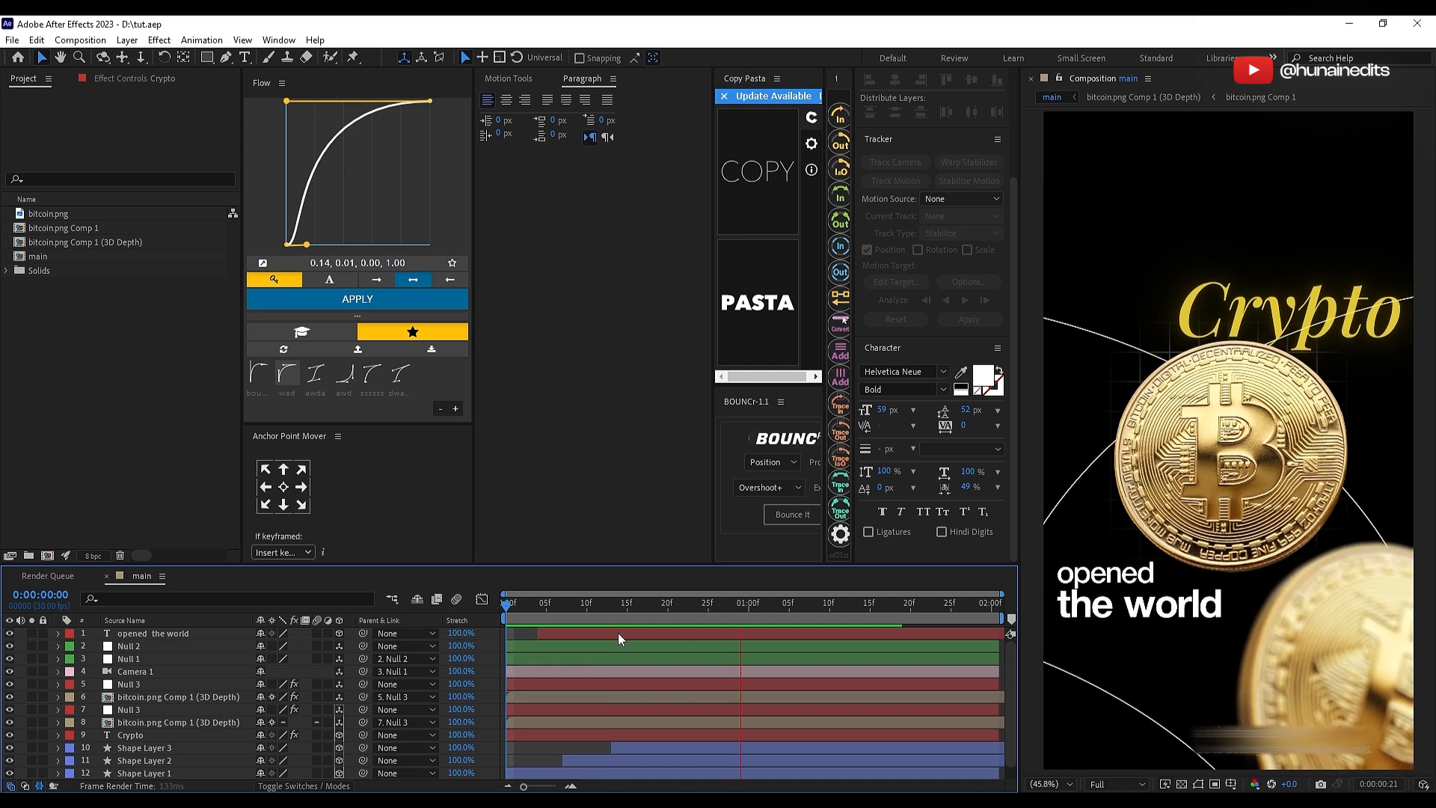
Step: Stop the preview and set the Z position of the main coin's Null 3 to 33
{"action": "key", "text": "space"}
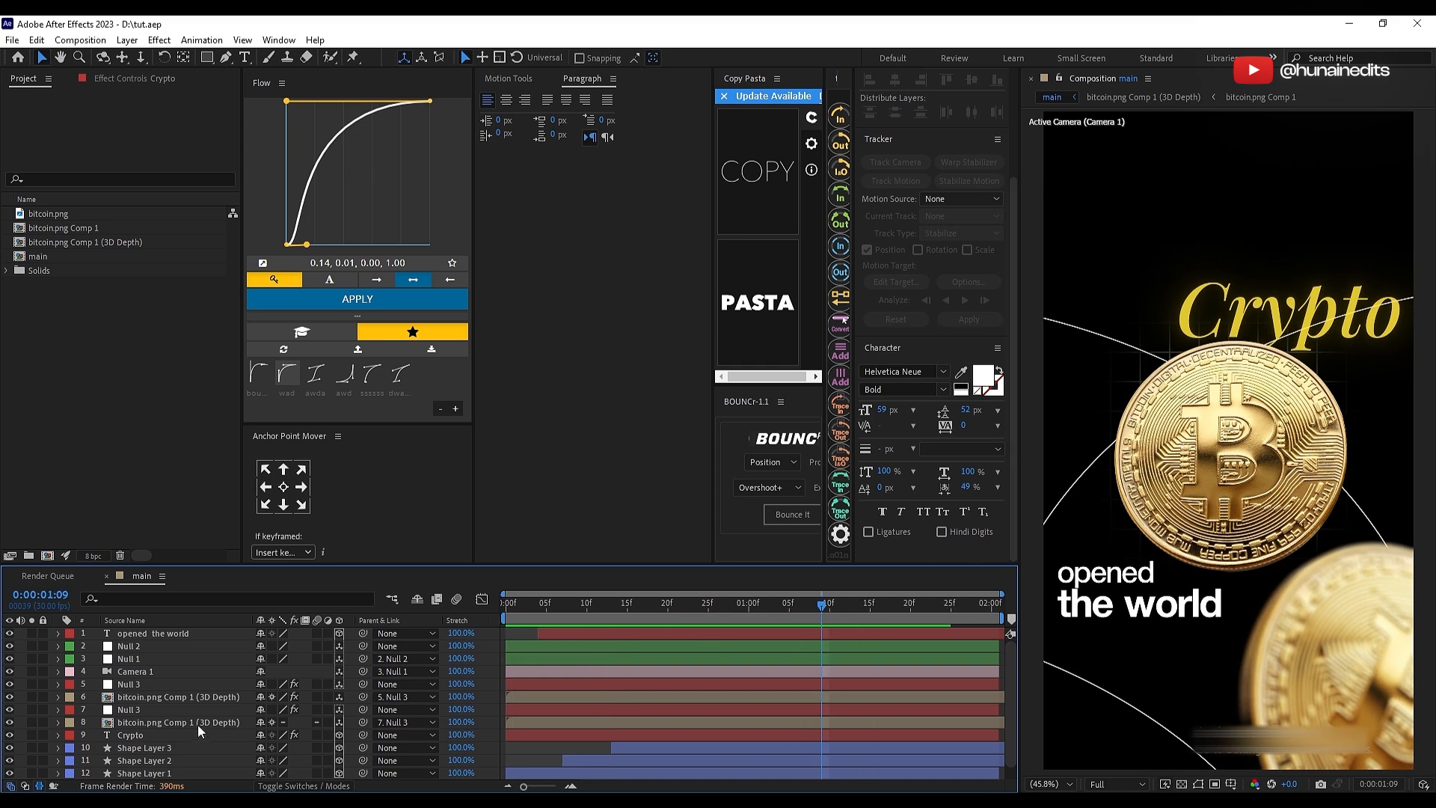
{"action": "left_click", "coordinate": [155, 721]}
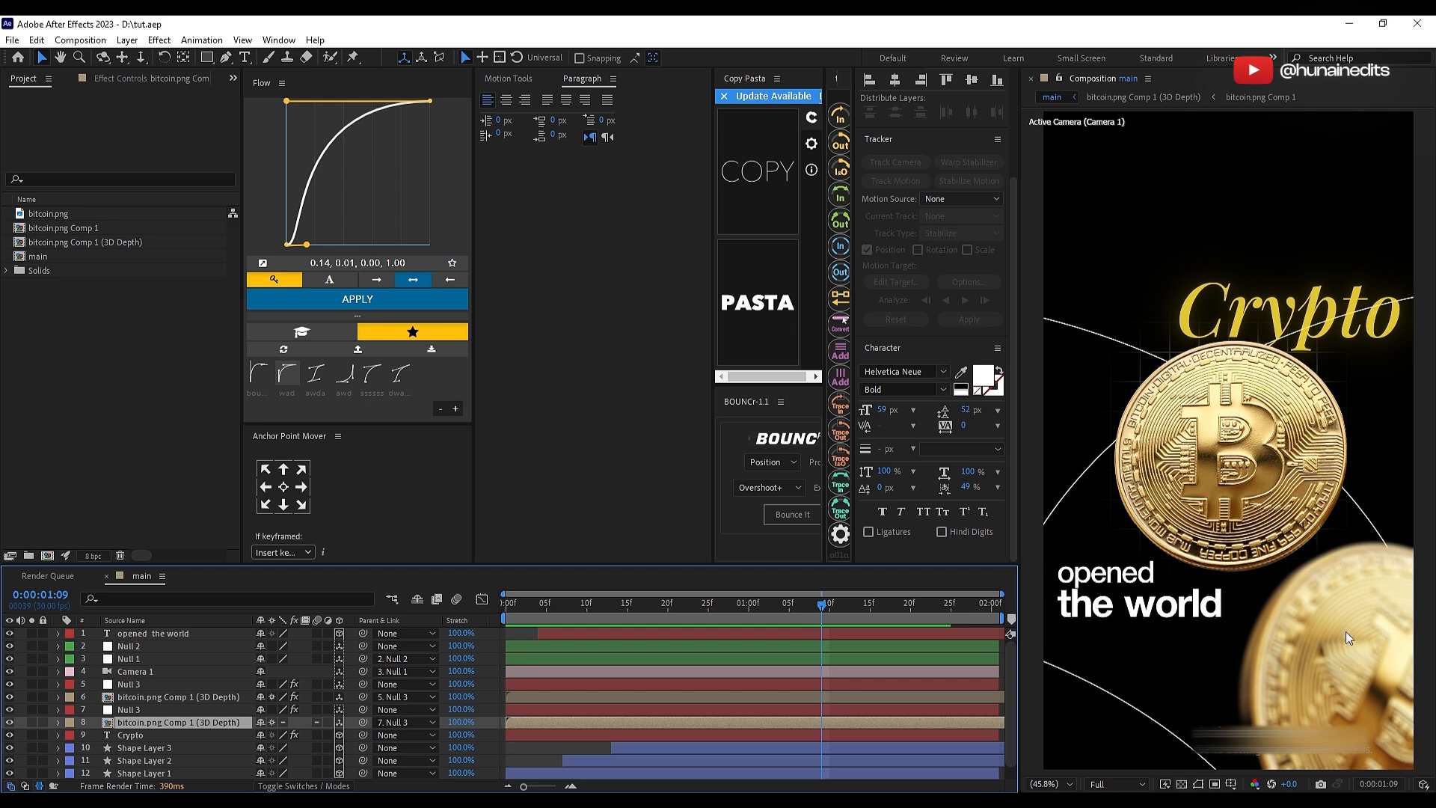
{"action": "key", "text": "ctrl+Up"}
{"action": "left_click", "coordinate": [245, 39]}
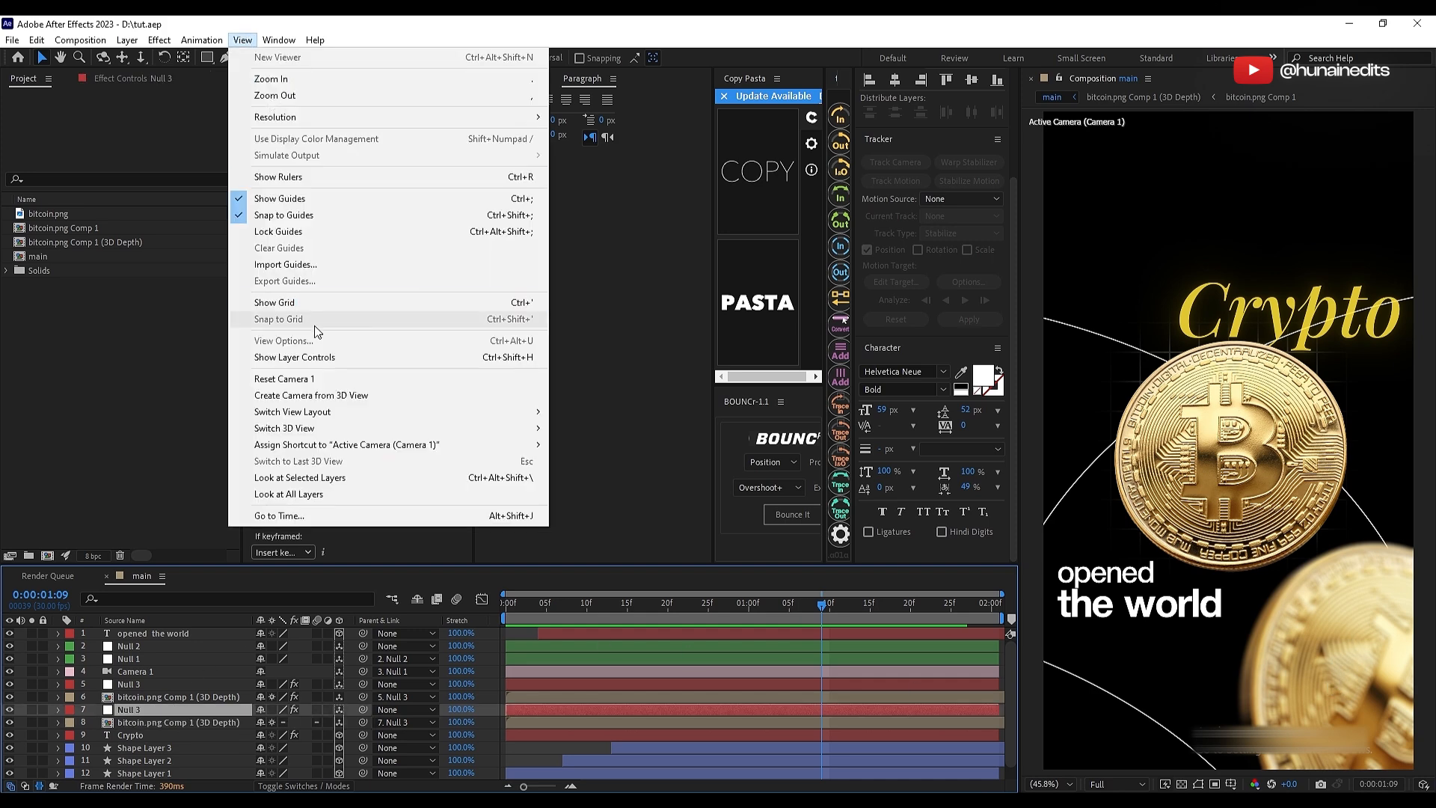
{"action": "left_click", "coordinate": [314, 326]}
{"action": "key", "text": "p"}
{"action": "left_click_drag", "start_coordinate": [361, 722], "coordinate": [358, 722]}
{"action": "left_click", "coordinate": [154, 748]}
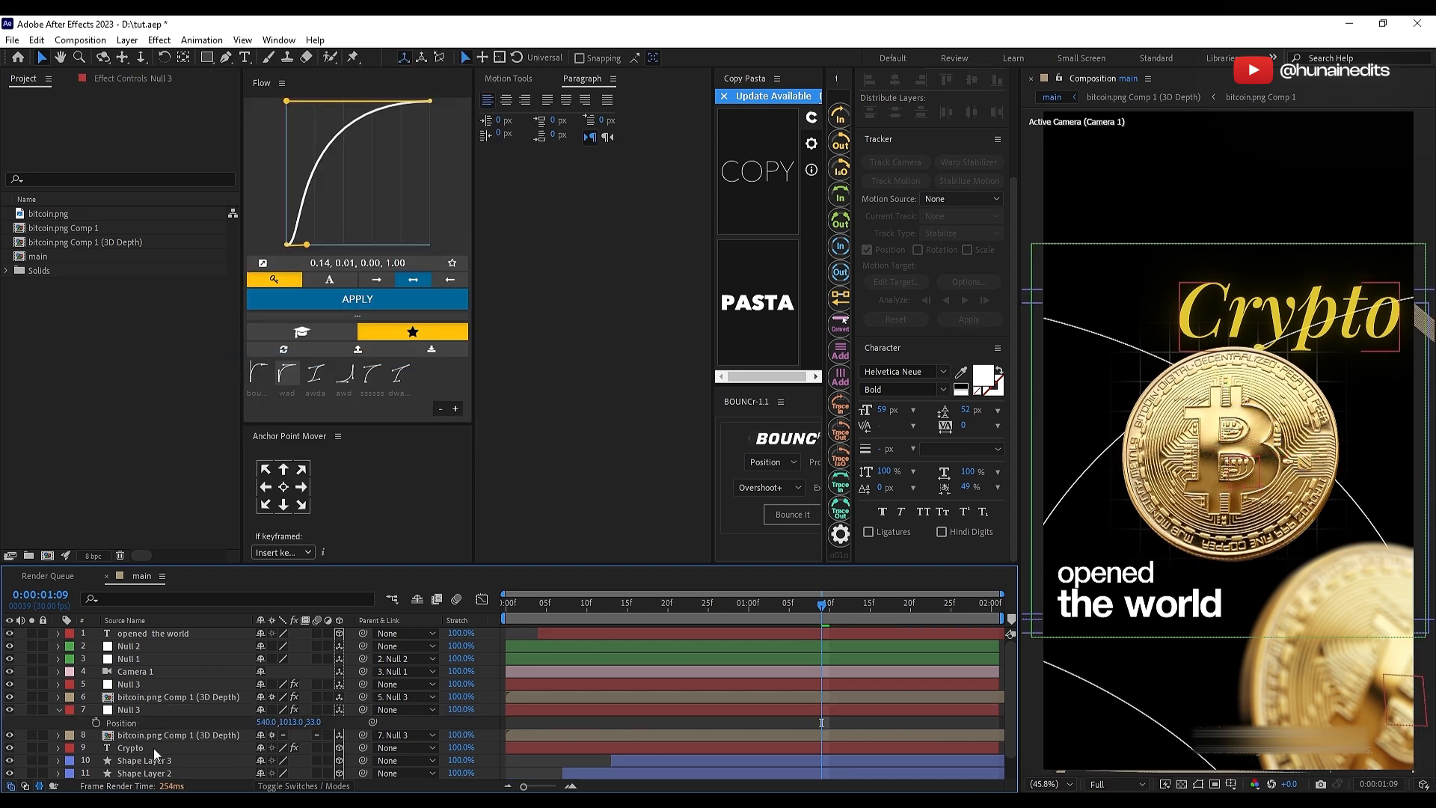
Step: Move the foreground coin's Null 3 to about 841, 1388, -1157 and save the project
{"action": "scroll", "coordinate": [156, 736], "scroll_direction": "down", "scroll_amount": 1}
{"action": "left_click", "coordinate": [158, 711]}
{"action": "left_click", "coordinate": [158, 659]}
{"action": "key", "text": "p"}
{"action": "left_click_drag", "start_coordinate": [252, 679], "coordinate": [161, 678]}
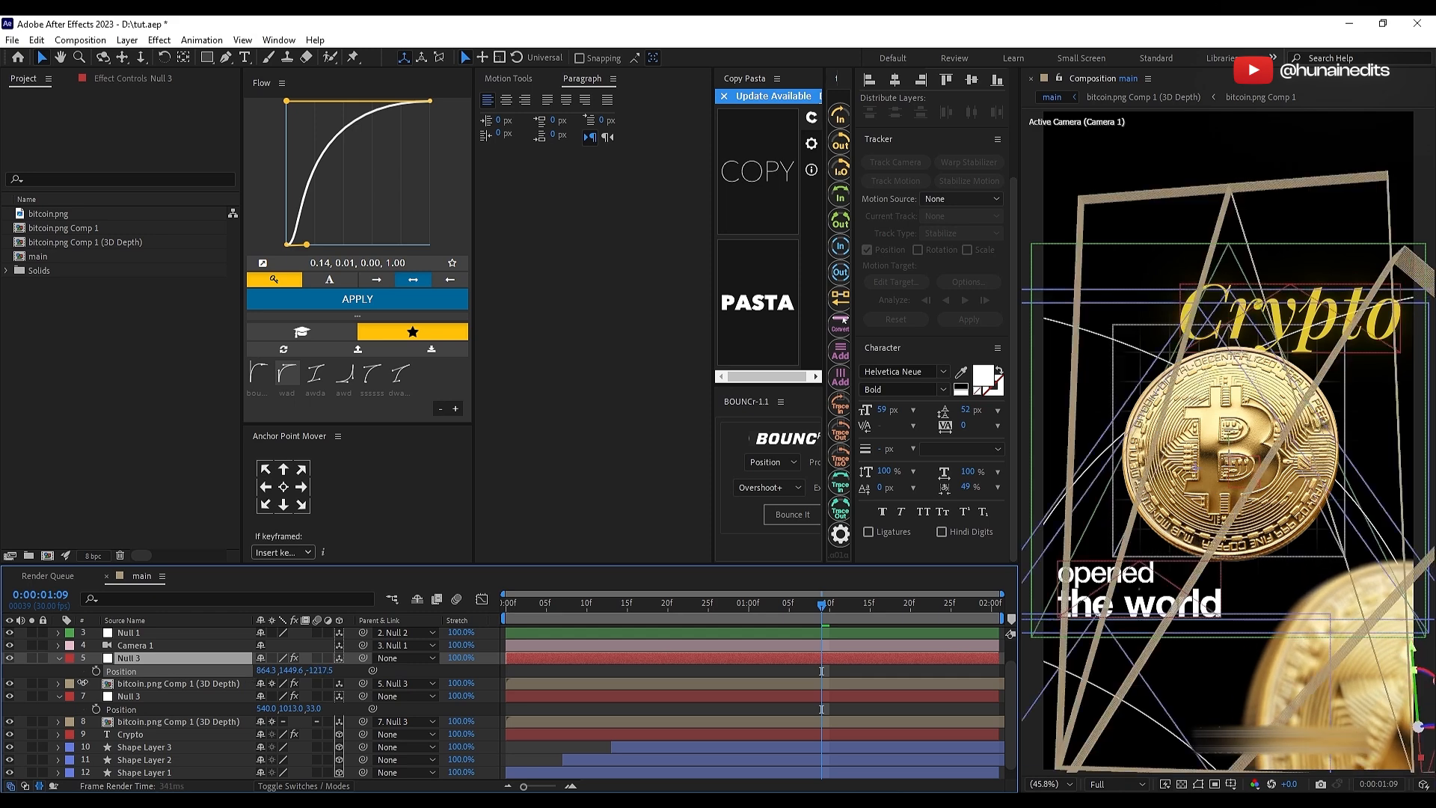
{"action": "left_click_drag", "start_coordinate": [267, 671], "coordinate": [243, 671]}
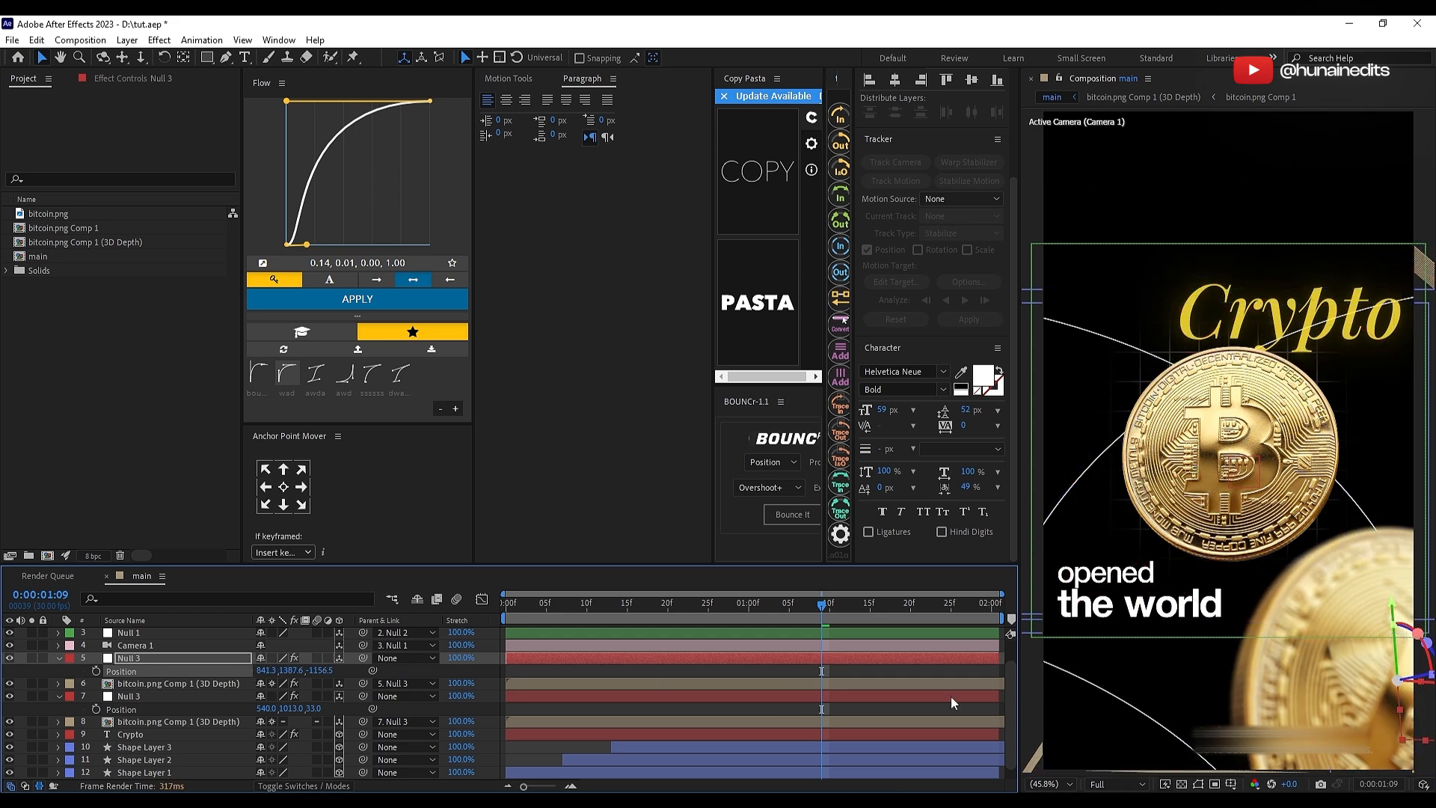
{"action": "left_click", "coordinate": [843, 669]}
{"action": "key", "text": "u"}
{"action": "left_click", "coordinate": [770, 684]}
{"action": "key", "text": "ctrl+s"}
Step: Check the main coin null's rotation keyframes with the playhead at 0:00:01:04
{"action": "left_click", "coordinate": [752, 709]}
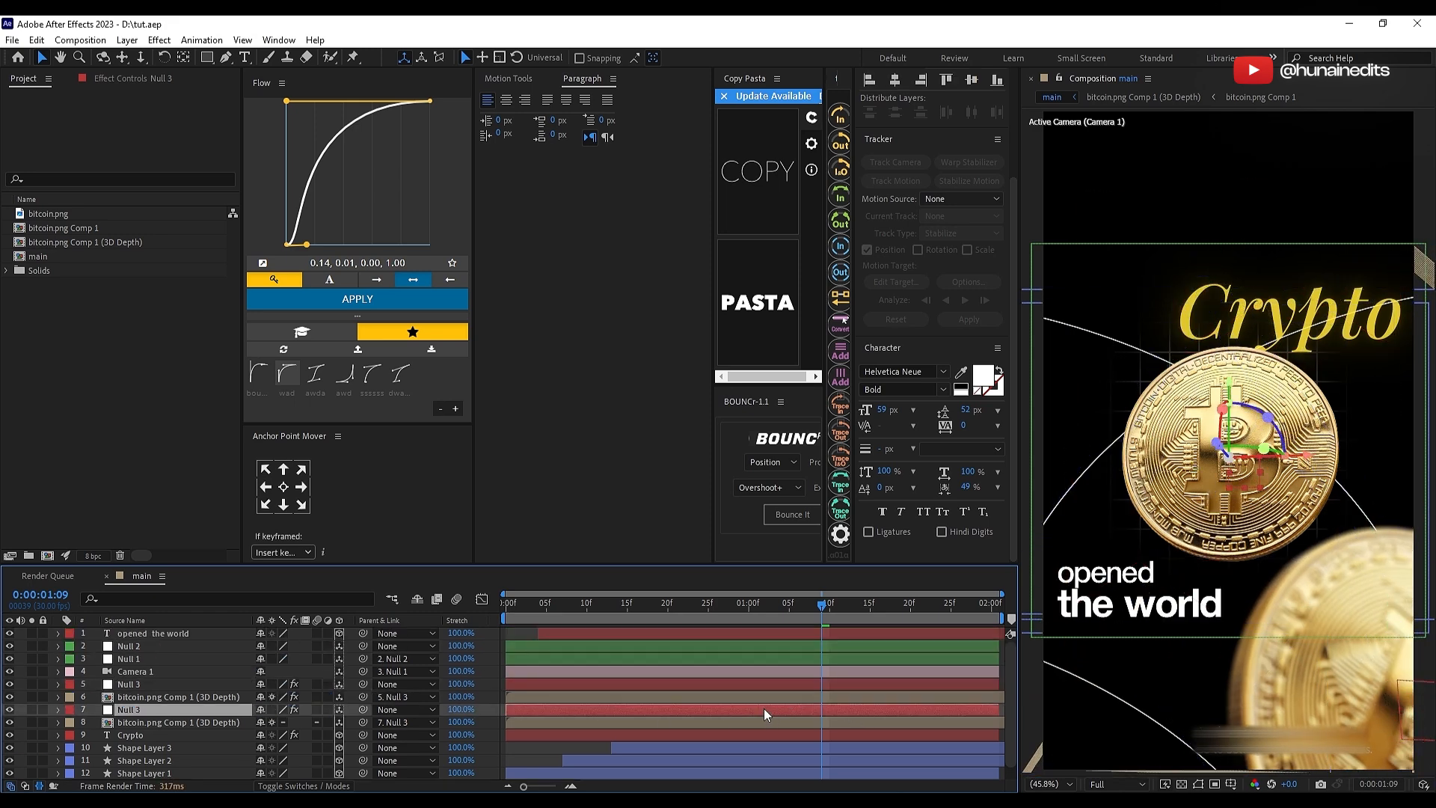
{"action": "key", "text": "u"}
{"action": "left_click", "coordinate": [783, 612]}
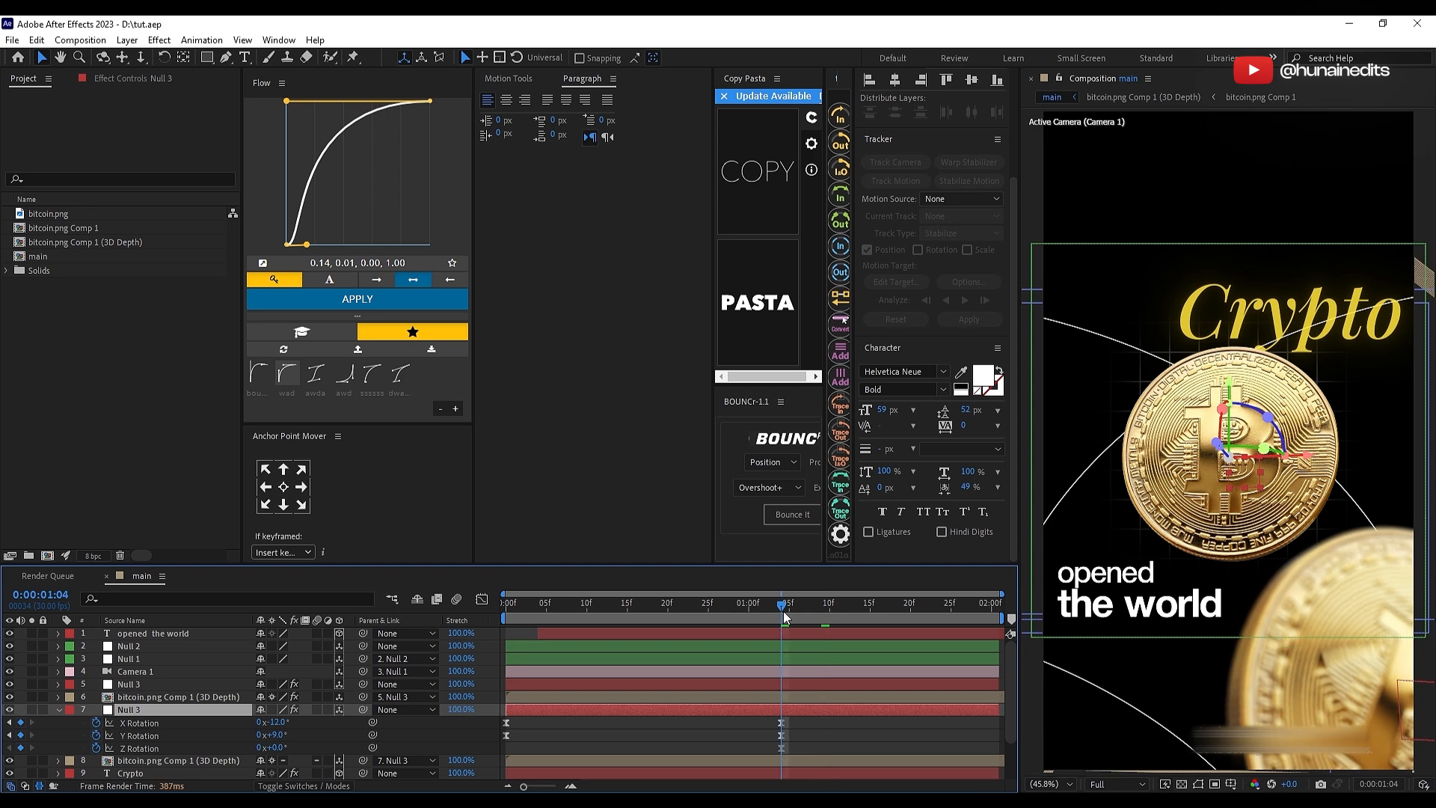
{"action": "key", "text": "u"}
{"action": "left_click", "coordinate": [778, 734]}
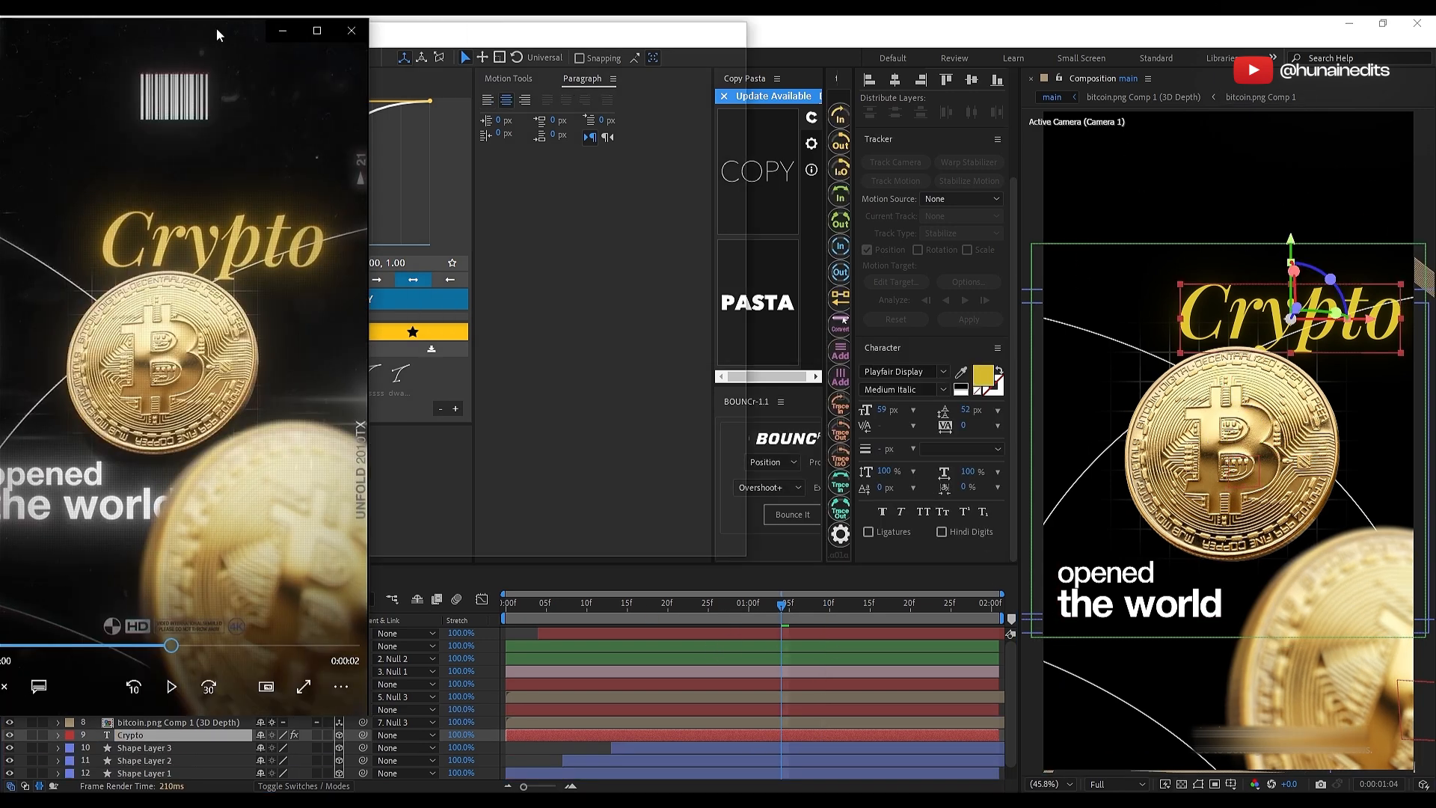
Step: Scrub through the "preview for tutorial" reference video and return to the composition
{"action": "left_click_drag", "start_coordinate": [217, 28], "coordinate": [767, 87]}
{"action": "left_click_drag", "start_coordinate": [763, 703], "coordinate": [792, 696]}
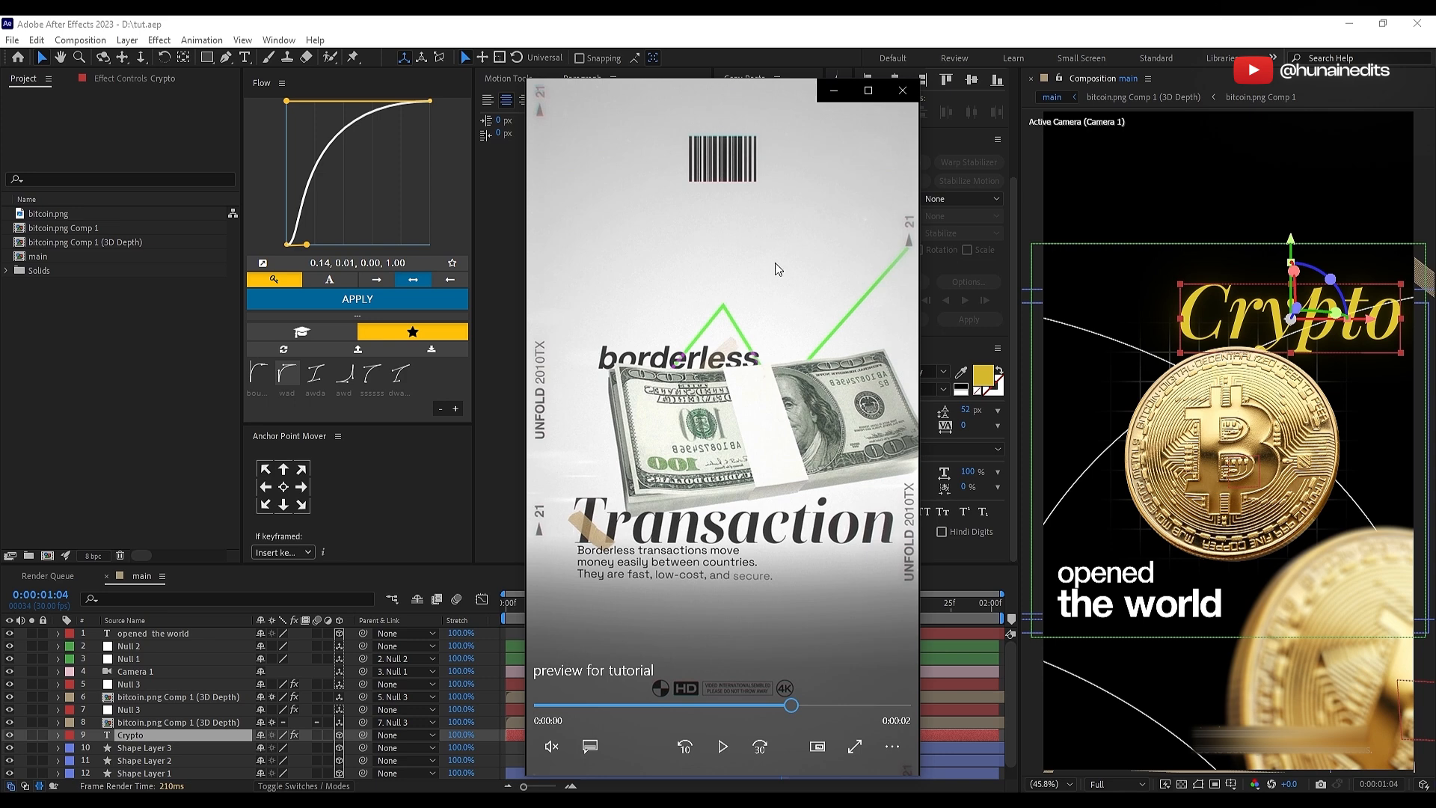
{"action": "left_click", "coordinate": [505, 429]}
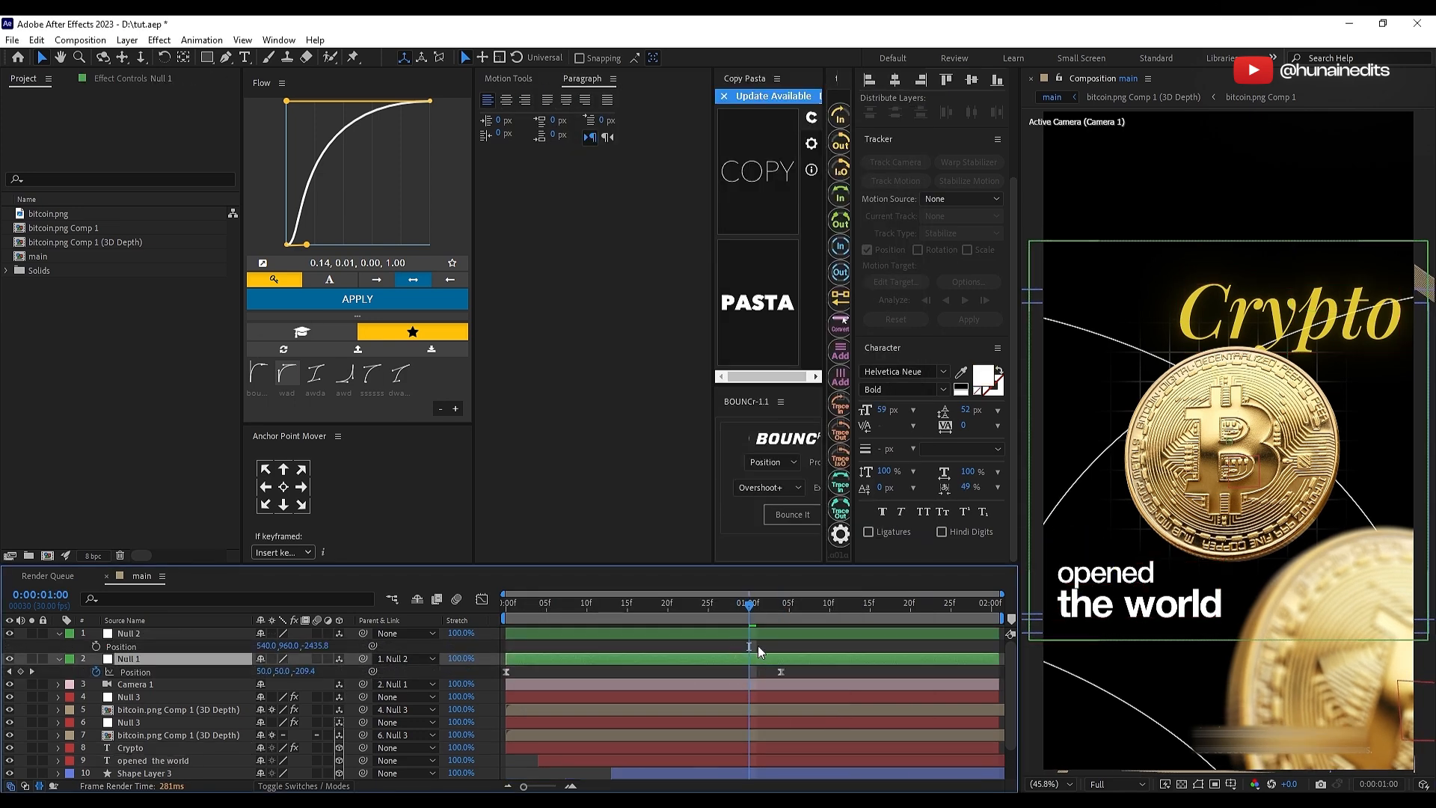
Step: Keyframe Null 2's position at 0:00:00:19 and set its X position to 785 at 0:00:01:04
{"action": "left_click", "coordinate": [742, 628]}
{"action": "key", "text": "Page_Up"}
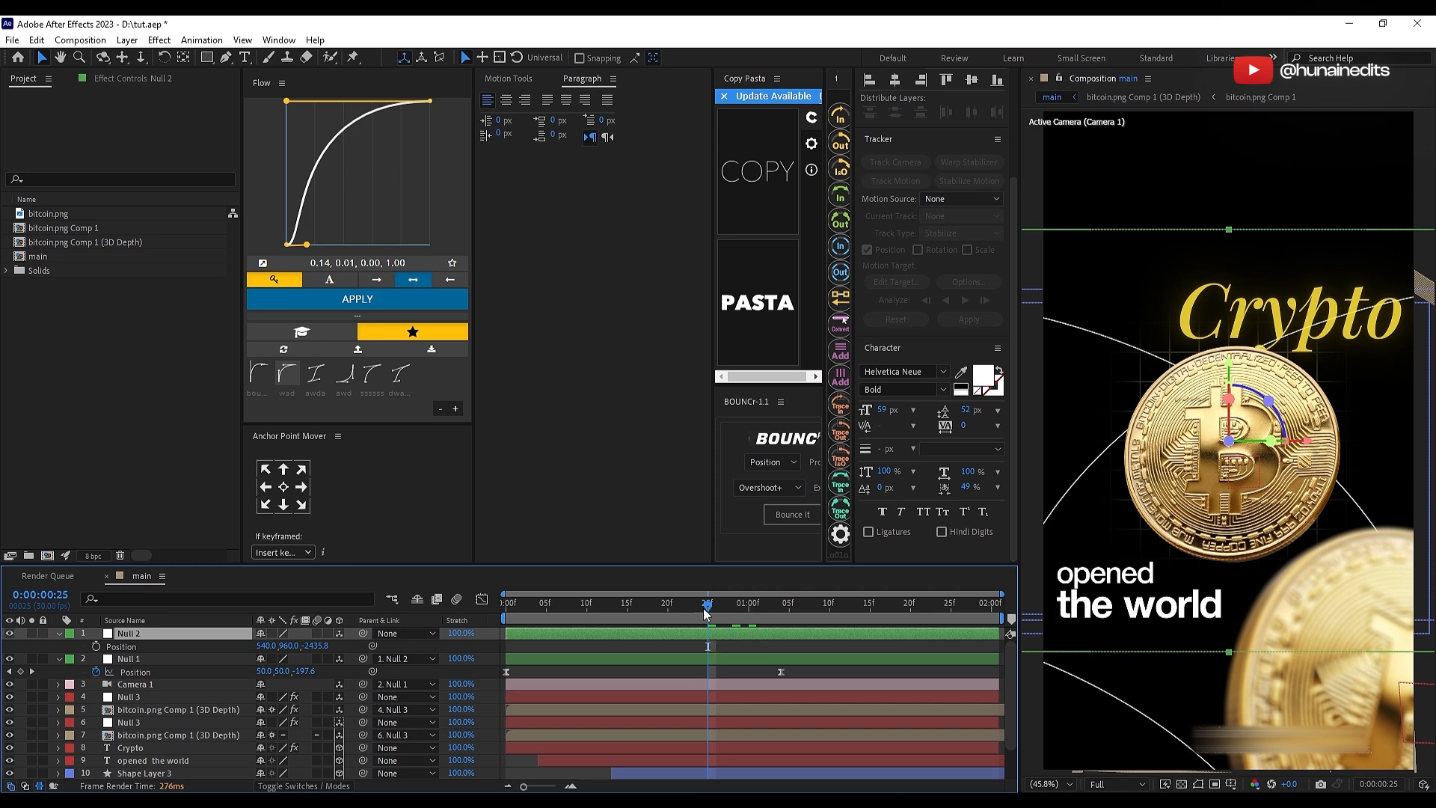
{"action": "left_click_drag", "start_coordinate": [707, 605], "coordinate": [648, 612]}
{"action": "key", "text": "Page_Down"}
{"action": "left_click", "coordinate": [97, 647]}
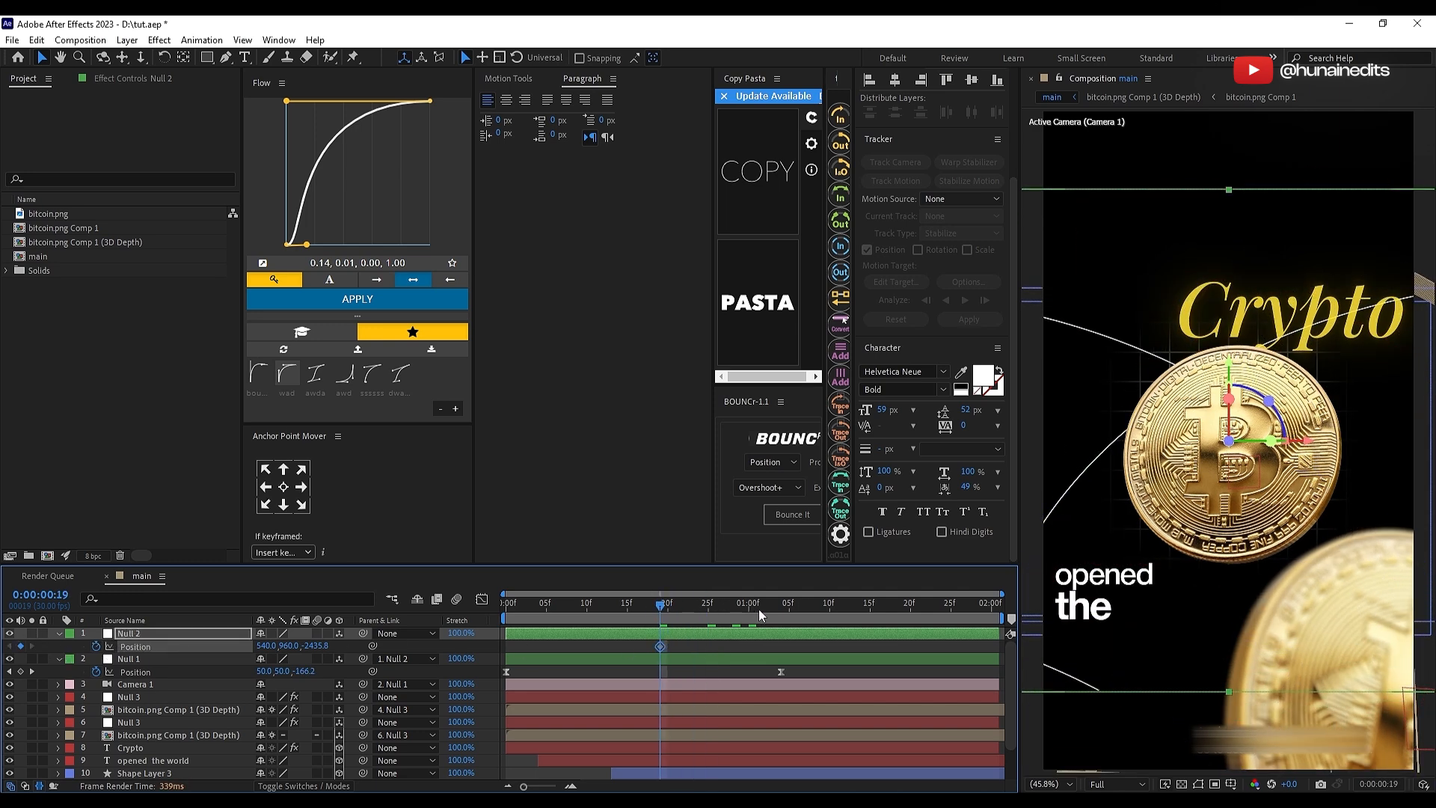
{"action": "left_click_drag", "start_coordinate": [759, 611], "coordinate": [781, 613]}
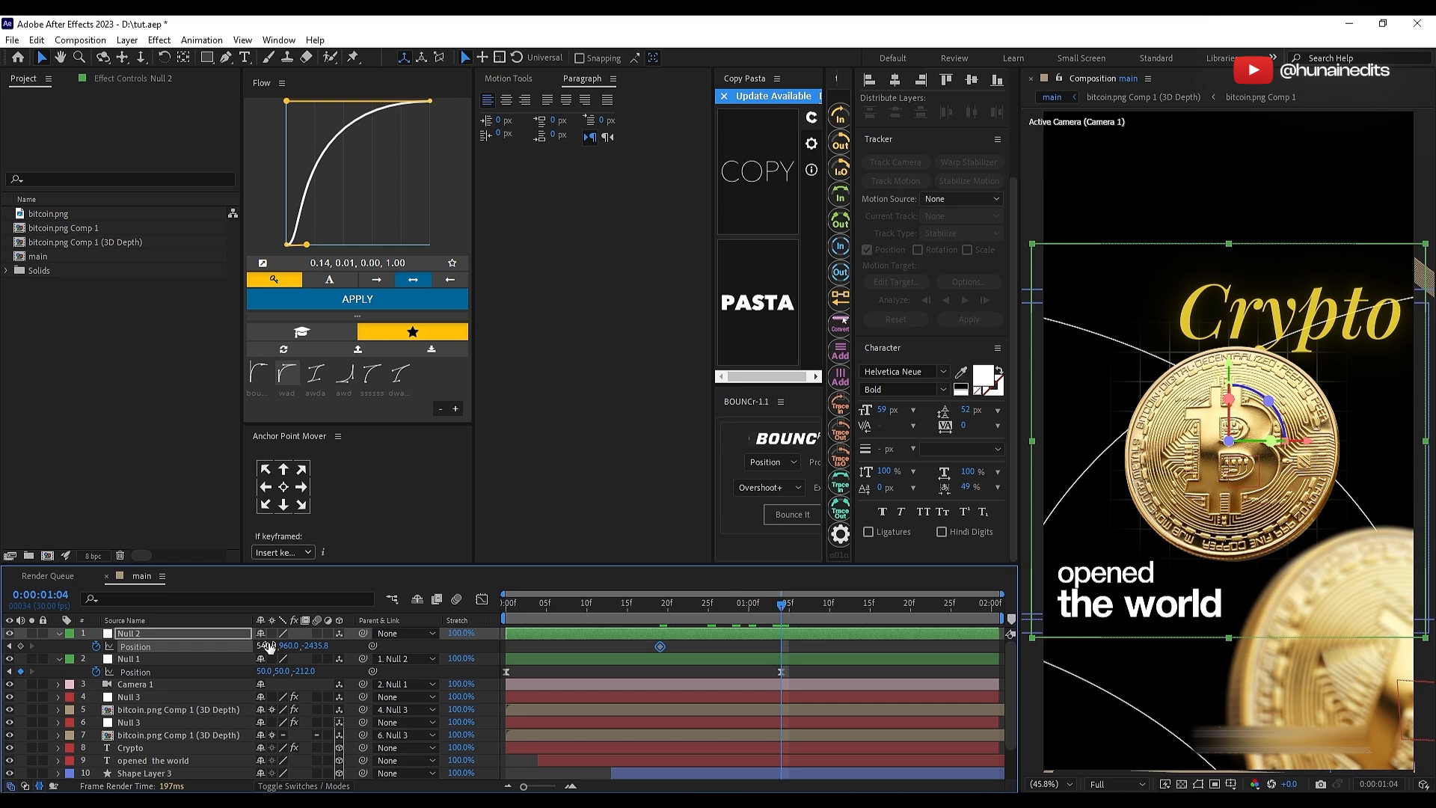
{"action": "left_click_drag", "start_coordinate": [269, 648], "coordinate": [451, 645]}
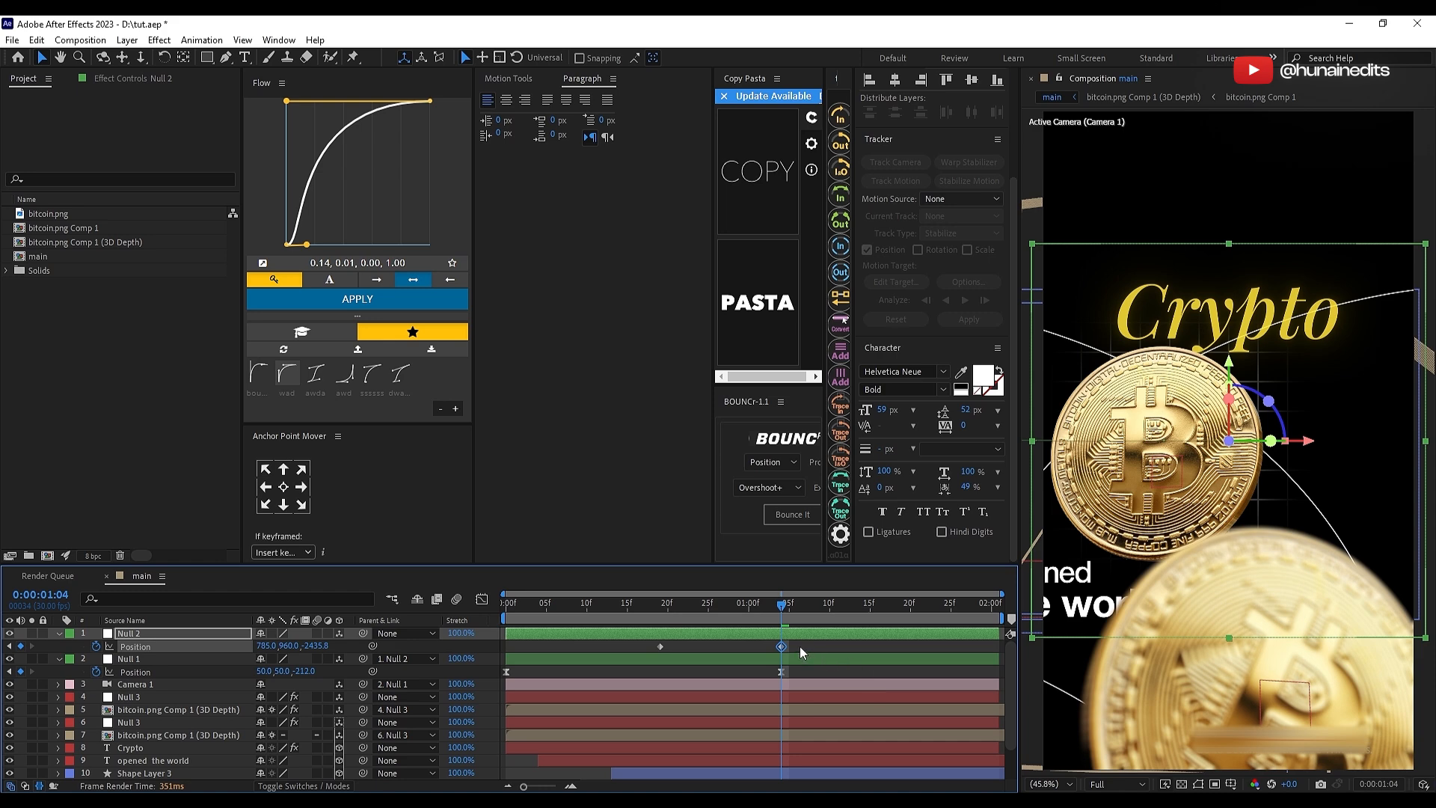
Step: Apply the Flow preset "awd" with curve 0.68, 0.00, 0.98, 0.22 to both Null 2 position keyframes
{"action": "left_click_drag", "start_coordinate": [819, 644], "coordinate": [622, 653]}
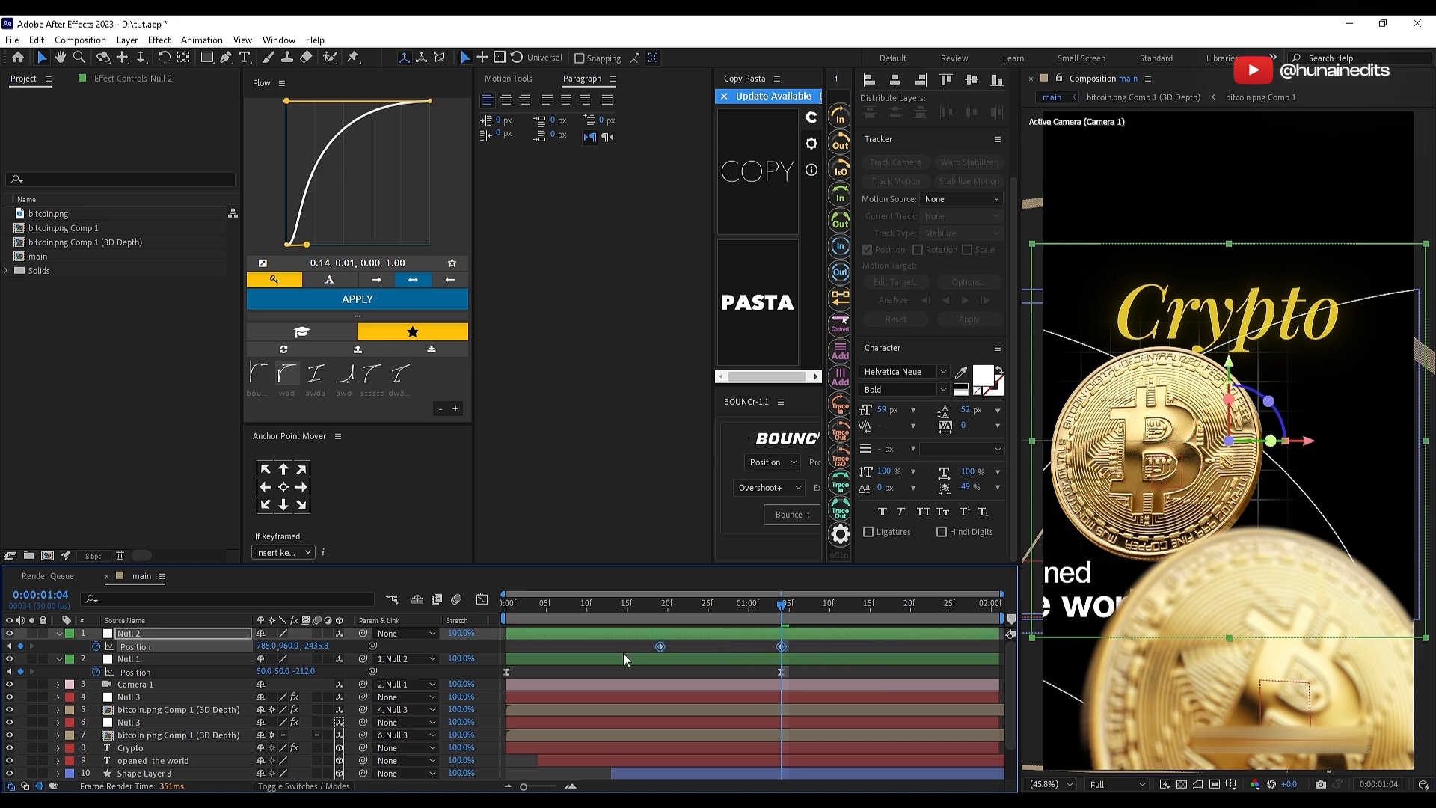
{"action": "left_click", "coordinate": [348, 383]}
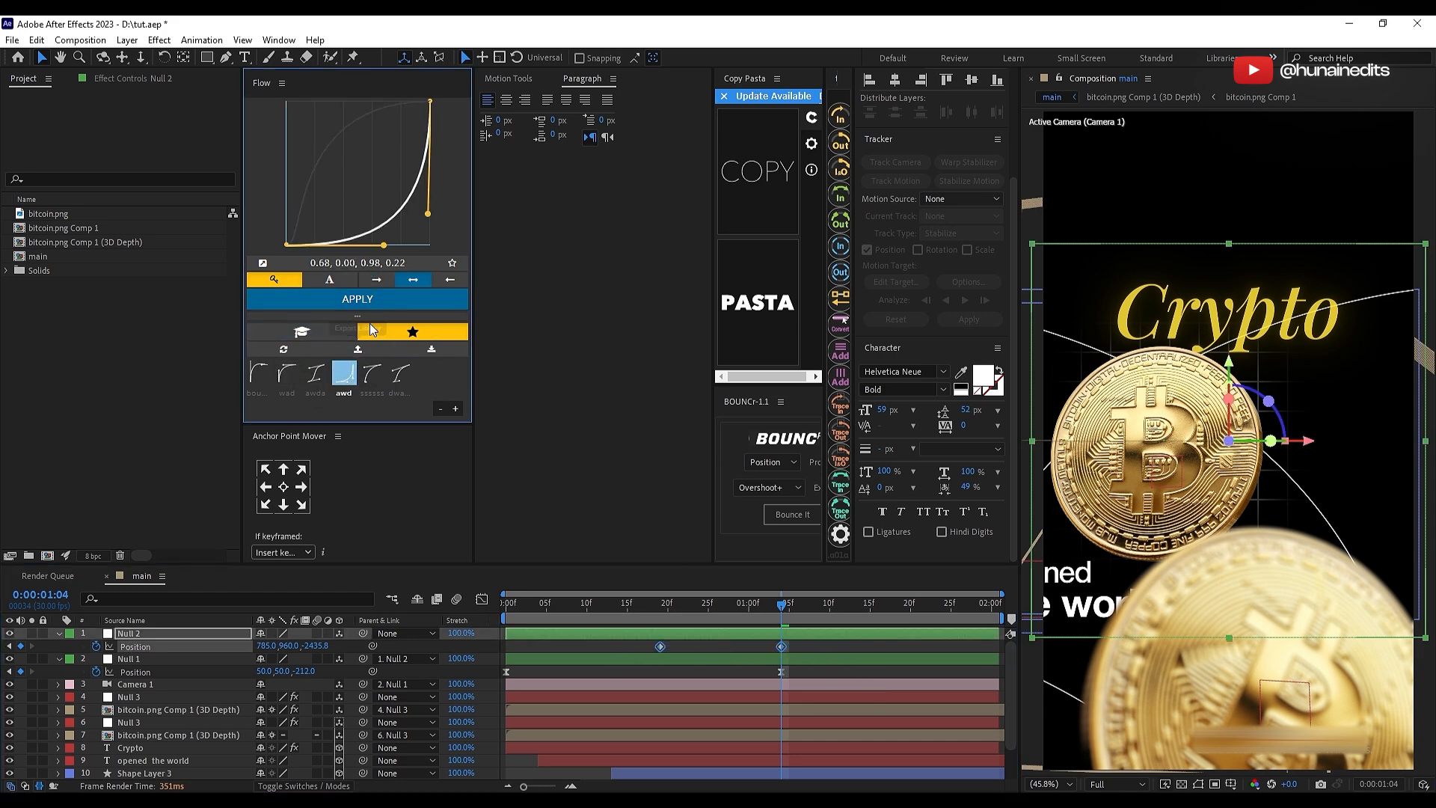
{"action": "left_click", "coordinate": [373, 304]}
{"action": "left_click", "coordinate": [709, 664]}
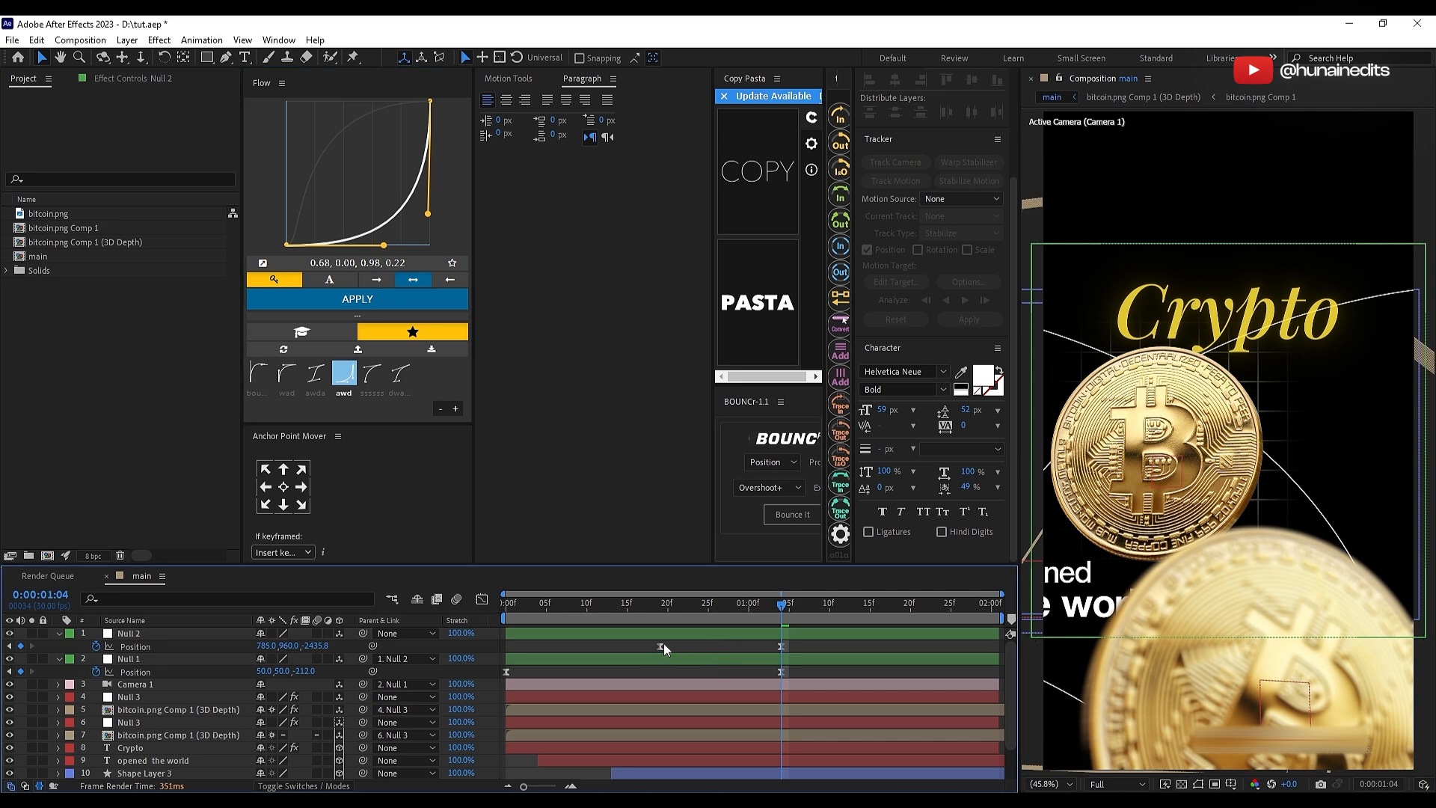
Step: Move Null 2's first position keyframe back to about frame 16 and preview the camera slide
{"action": "left_click_drag", "start_coordinate": [661, 646], "coordinate": [635, 647]}
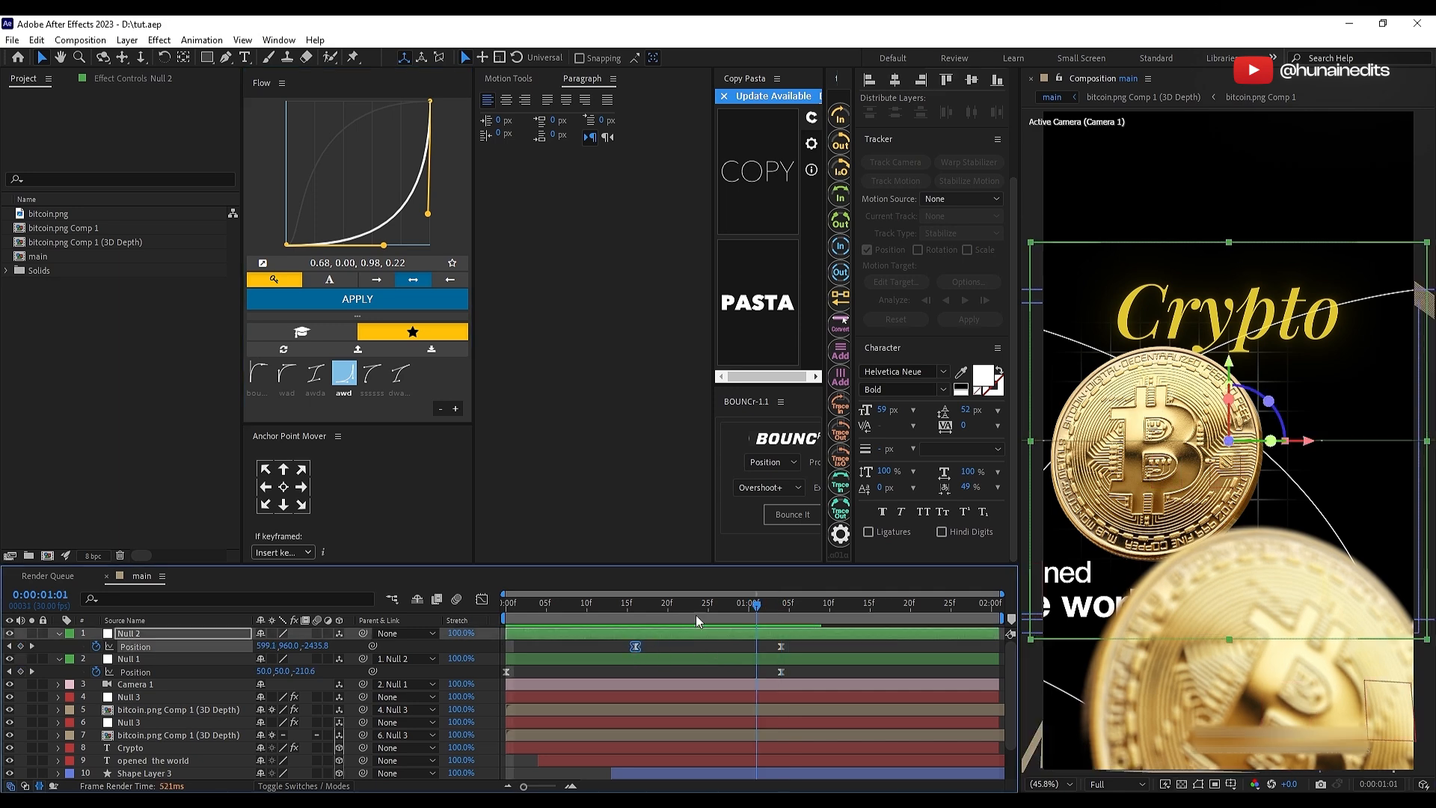
{"action": "left_click", "coordinate": [571, 621]}
{"action": "key", "text": "space"}
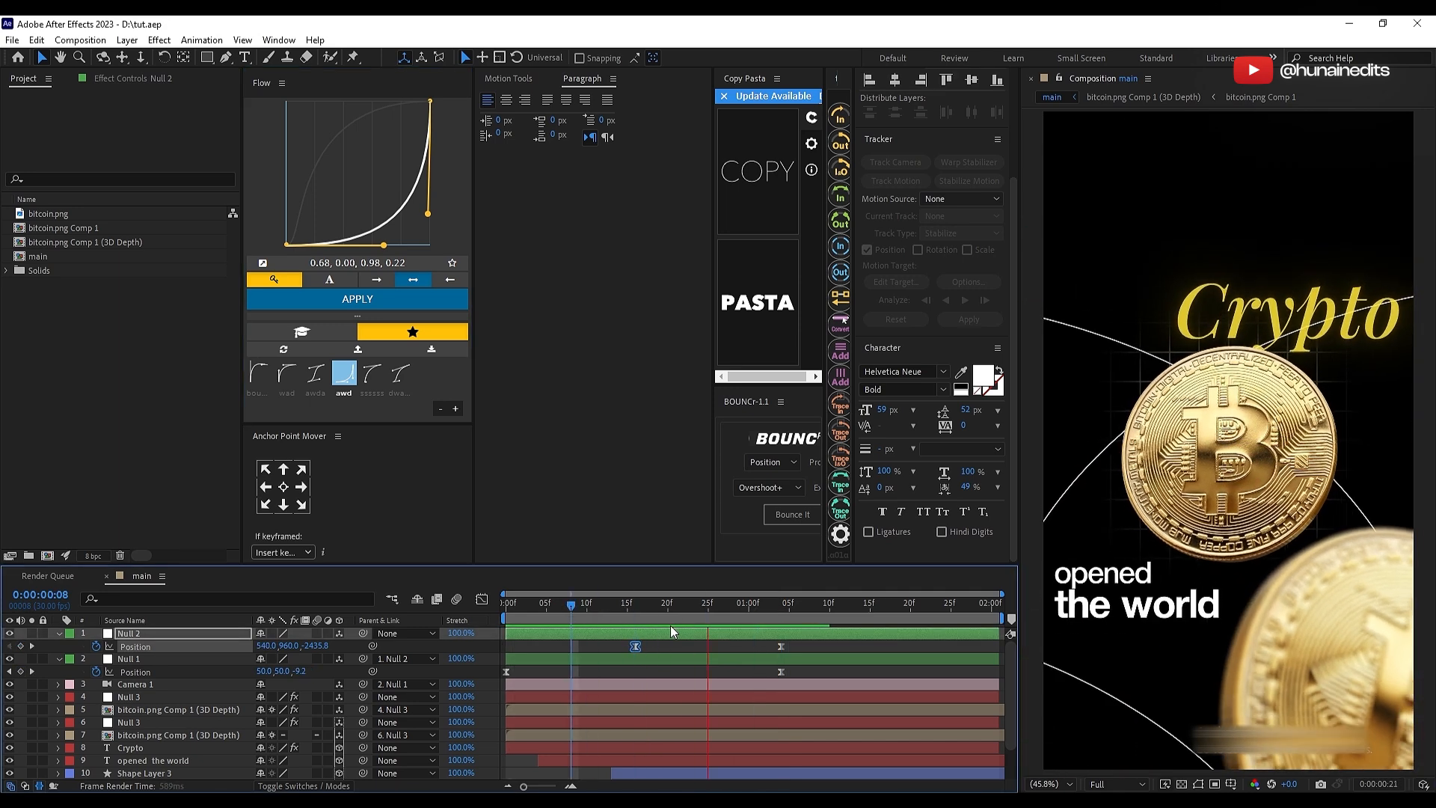
{"action": "key", "text": "space"}
{"action": "left_click", "coordinate": [784, 649]}
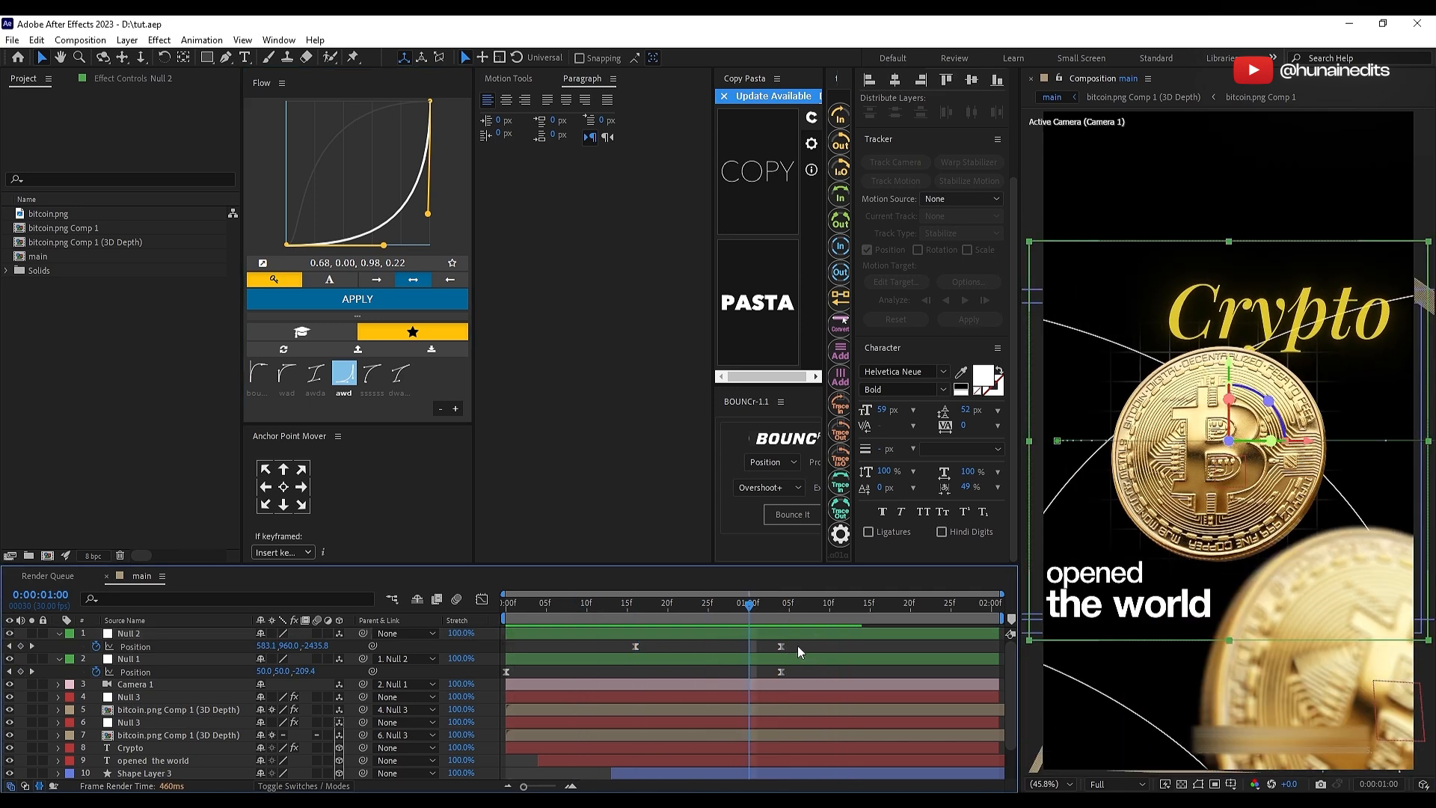
Step: Lengthen the main composition's duration in its composition settings
{"action": "left_click", "coordinate": [80, 40]}
{"action": "left_click", "coordinate": [128, 80]}
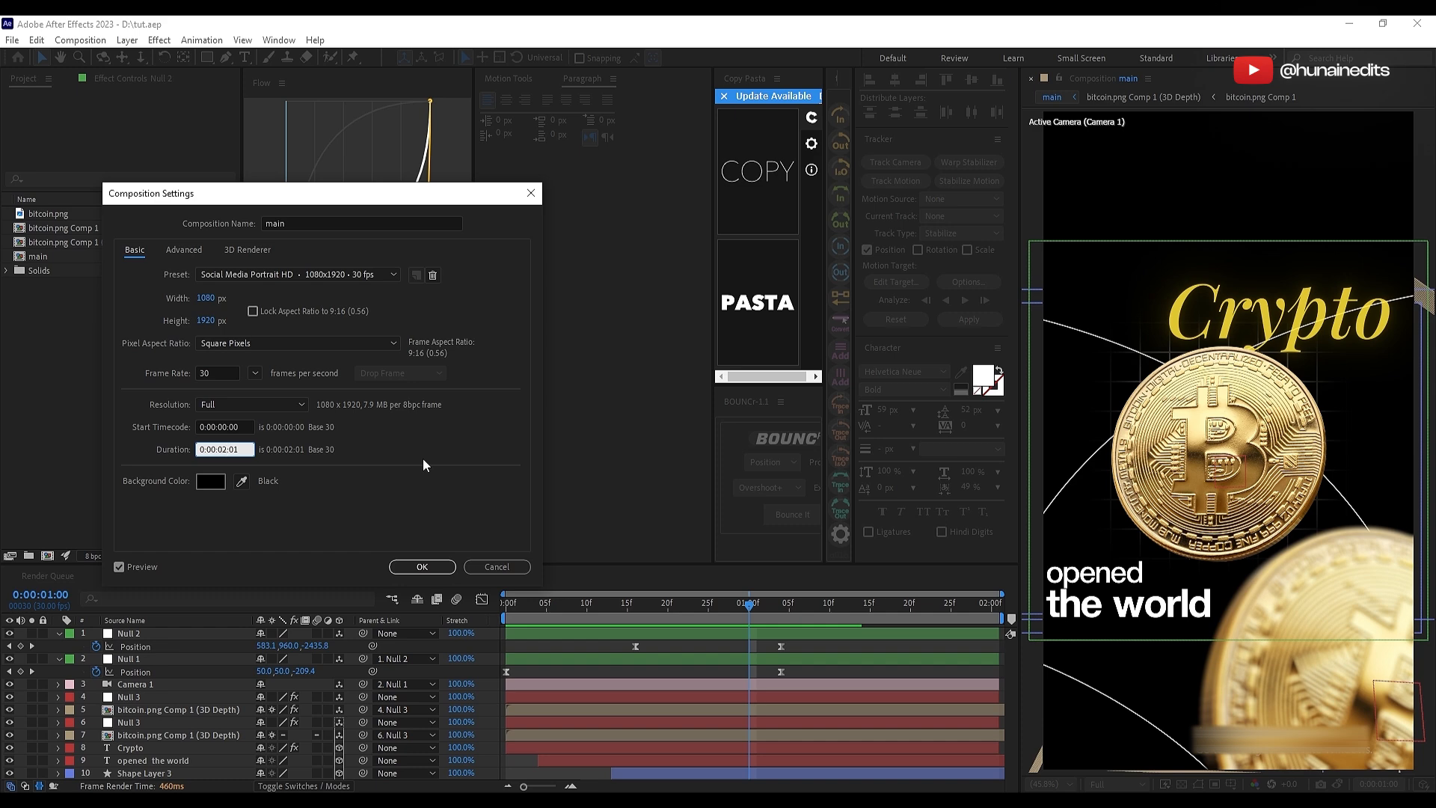
{"action": "left_click", "coordinate": [422, 566]}
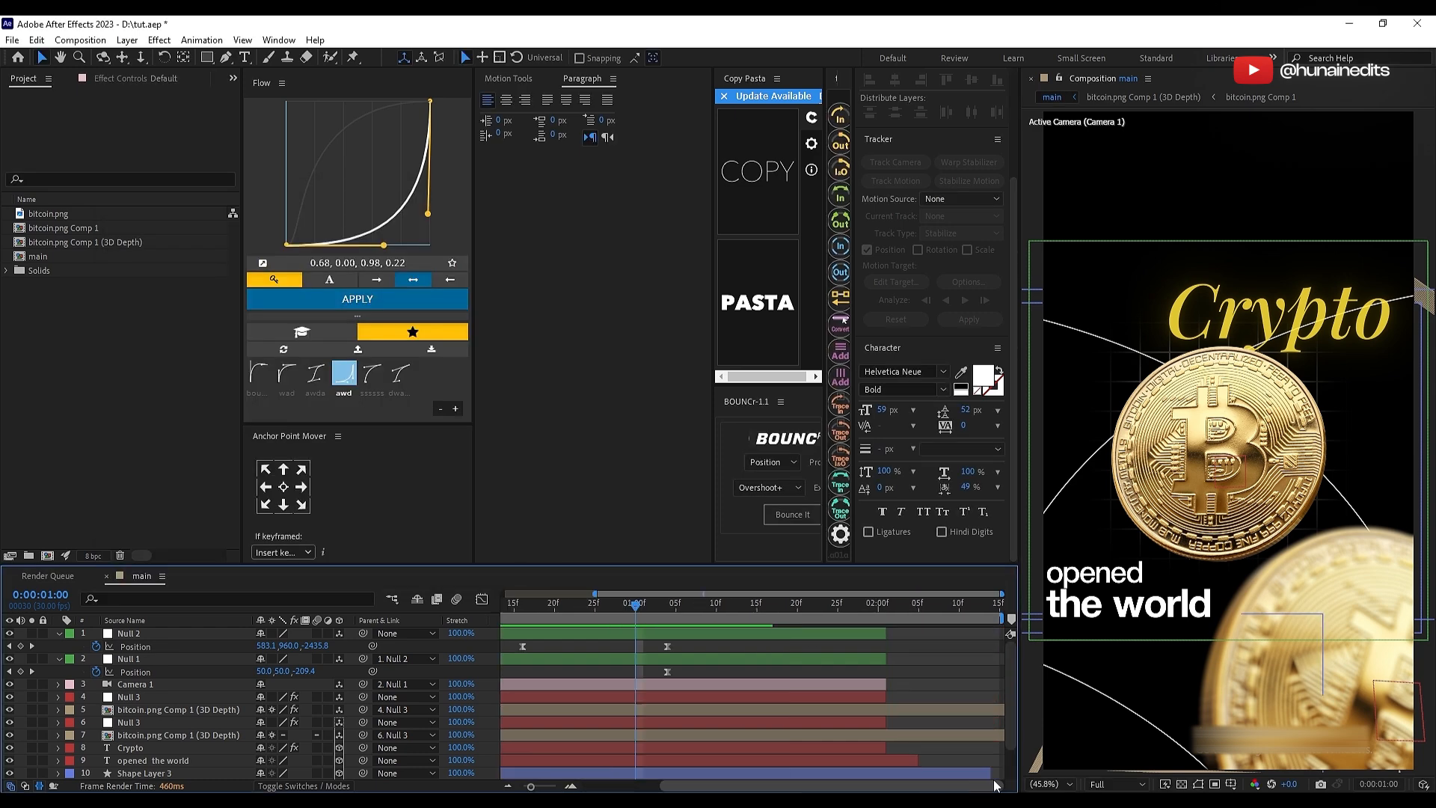
Step: End all layers of the first scene at 0:00:01:04, splitting Adjustment Layer 1 there and deleting its remainder
{"action": "left_click", "coordinate": [667, 606]}
{"action": "left_click", "coordinate": [709, 633]}
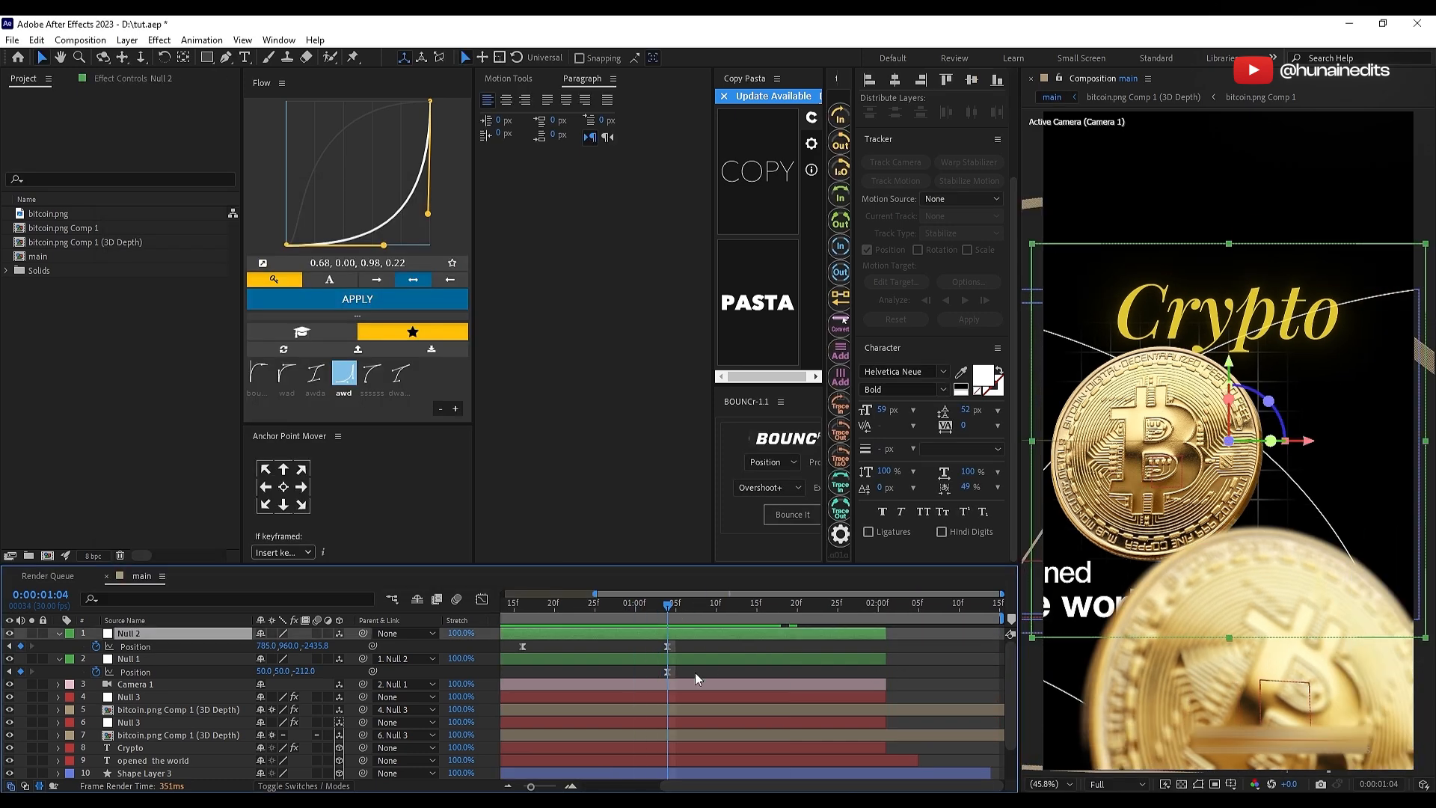
{"action": "scroll", "coordinate": [705, 686], "scroll_direction": "down", "scroll_amount": 3}
{"action": "left_click", "coordinate": [679, 761], "text": "shift"}
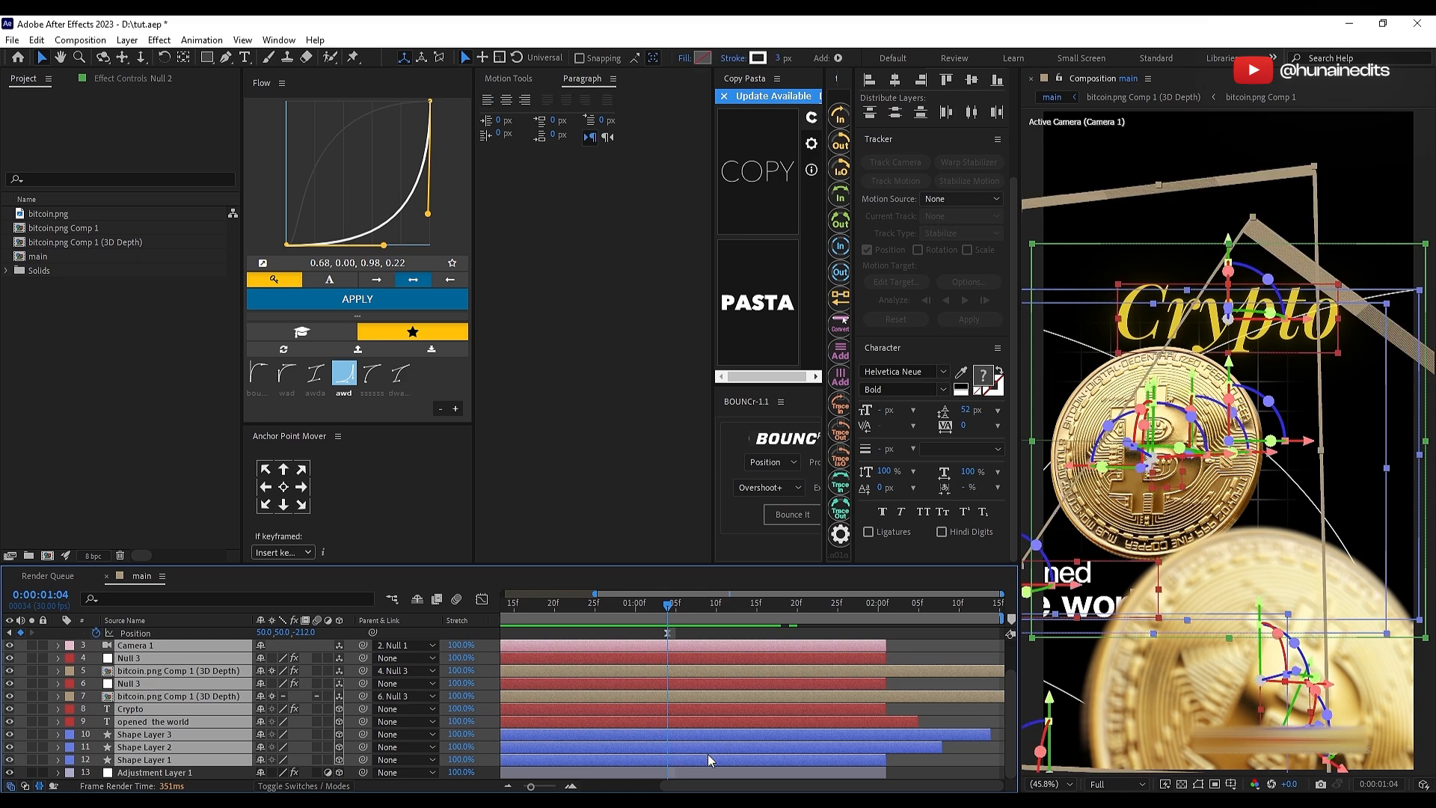
{"action": "key", "text": "alt+bracketright"}
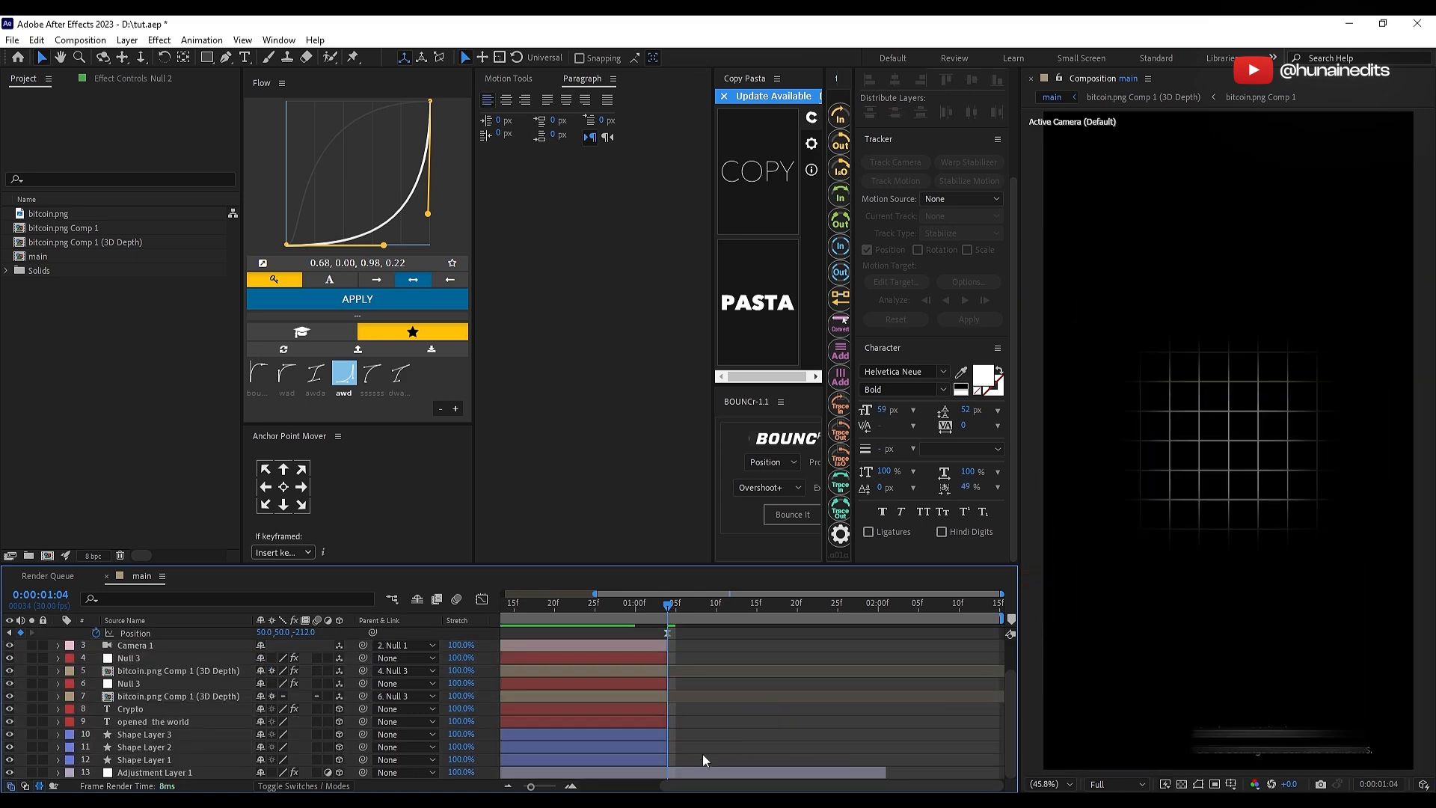
{"action": "left_click", "coordinate": [700, 771]}
{"action": "key", "text": "ctrl+shift+d"}
{"action": "key", "text": "Delete"}
Step: Add an F3F3F3 solid starting at 0:00:01:04, place it at the bottom of the layer stack and save the project
{"action": "scroll", "coordinate": [707, 725], "scroll_direction": "up", "scroll_amount": 3}
{"action": "right_click", "coordinate": [674, 648]}
{"action": "mouse_move", "coordinate": [636, 466]}
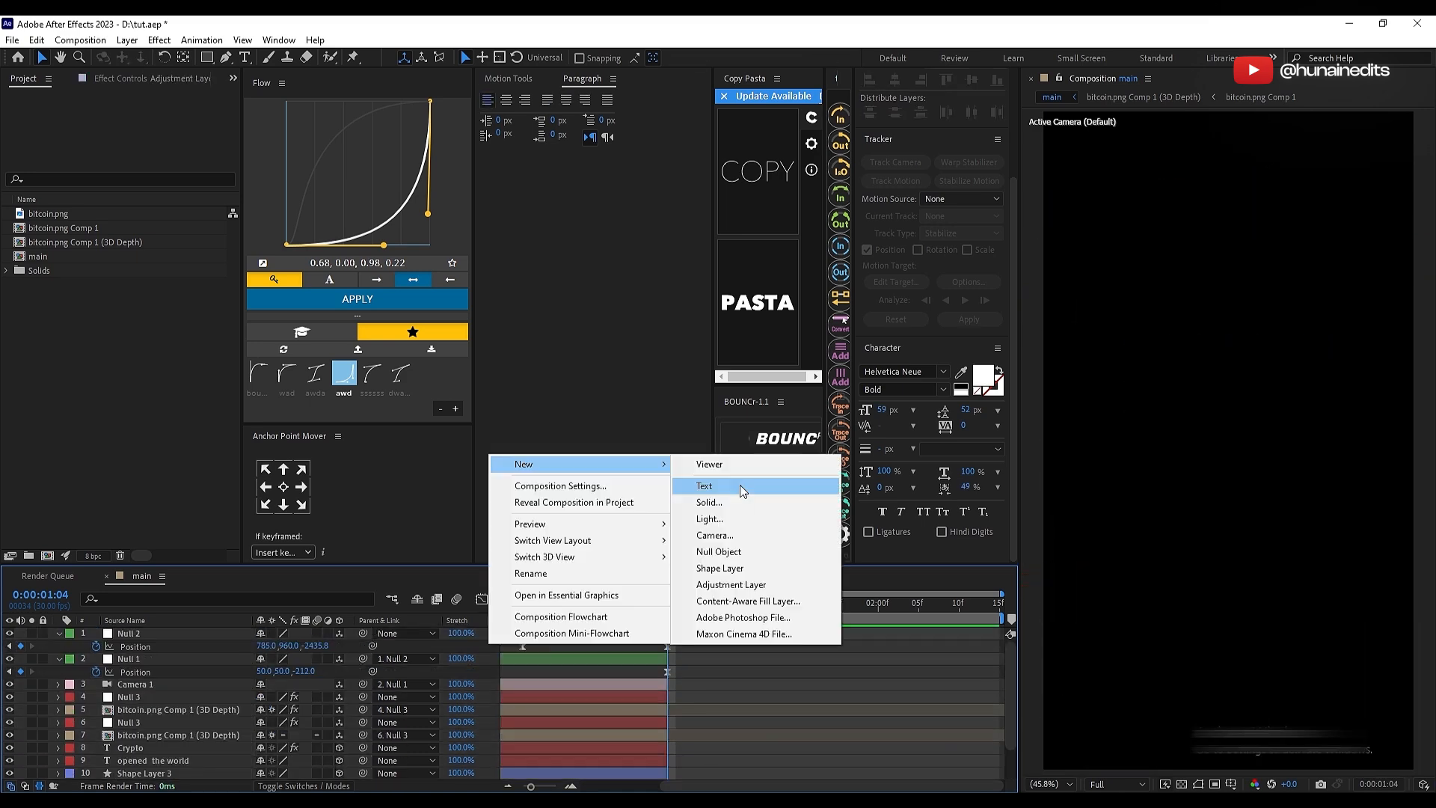
{"action": "left_click", "coordinate": [721, 502]}
{"action": "left_click", "coordinate": [714, 502]}
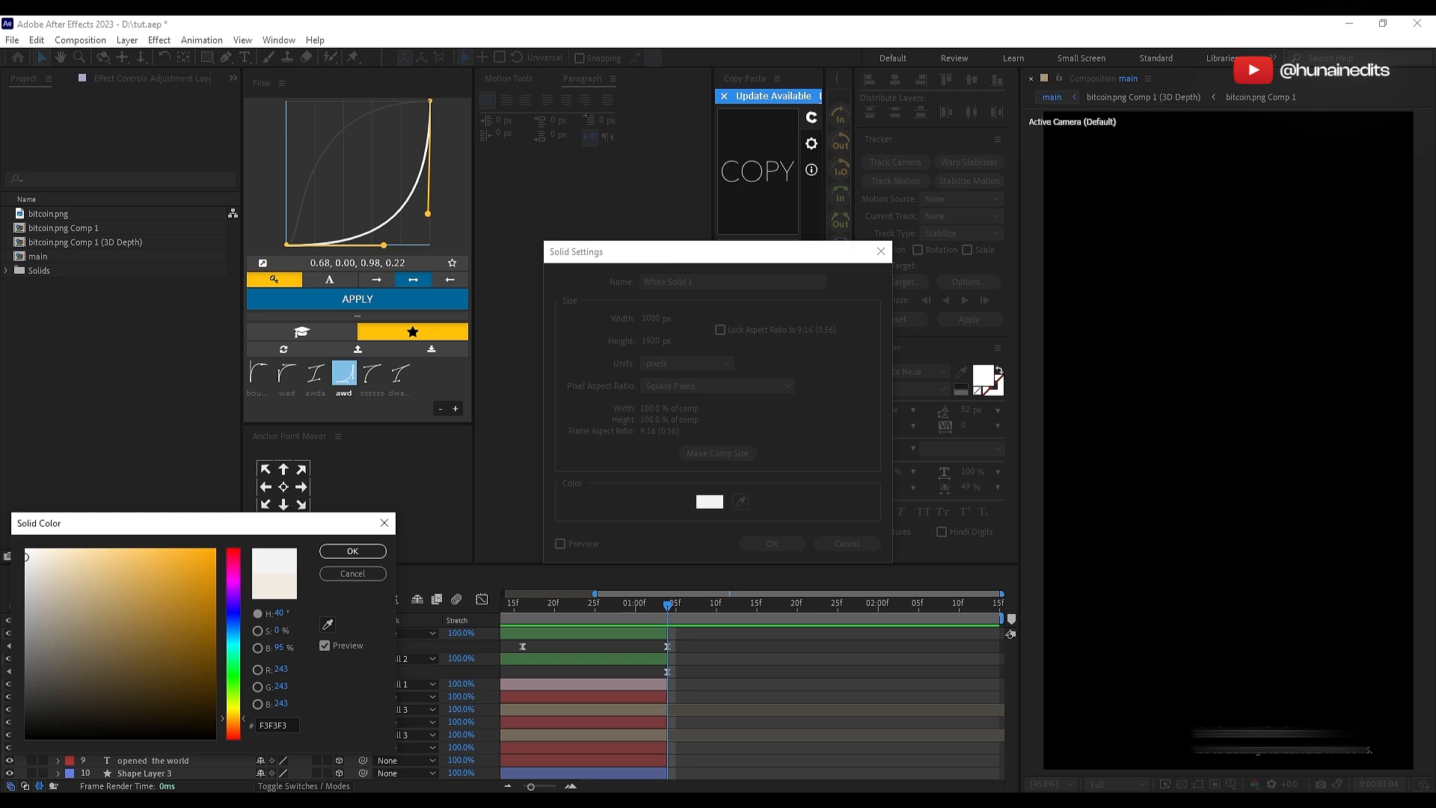
{"action": "key", "text": "Return"}
{"action": "key", "text": "Return"}
{"action": "left_click_drag", "start_coordinate": [146, 634], "coordinate": [188, 777]}
{"action": "left_click", "coordinate": [784, 744]}
{"action": "key", "text": "ctrl+s"}
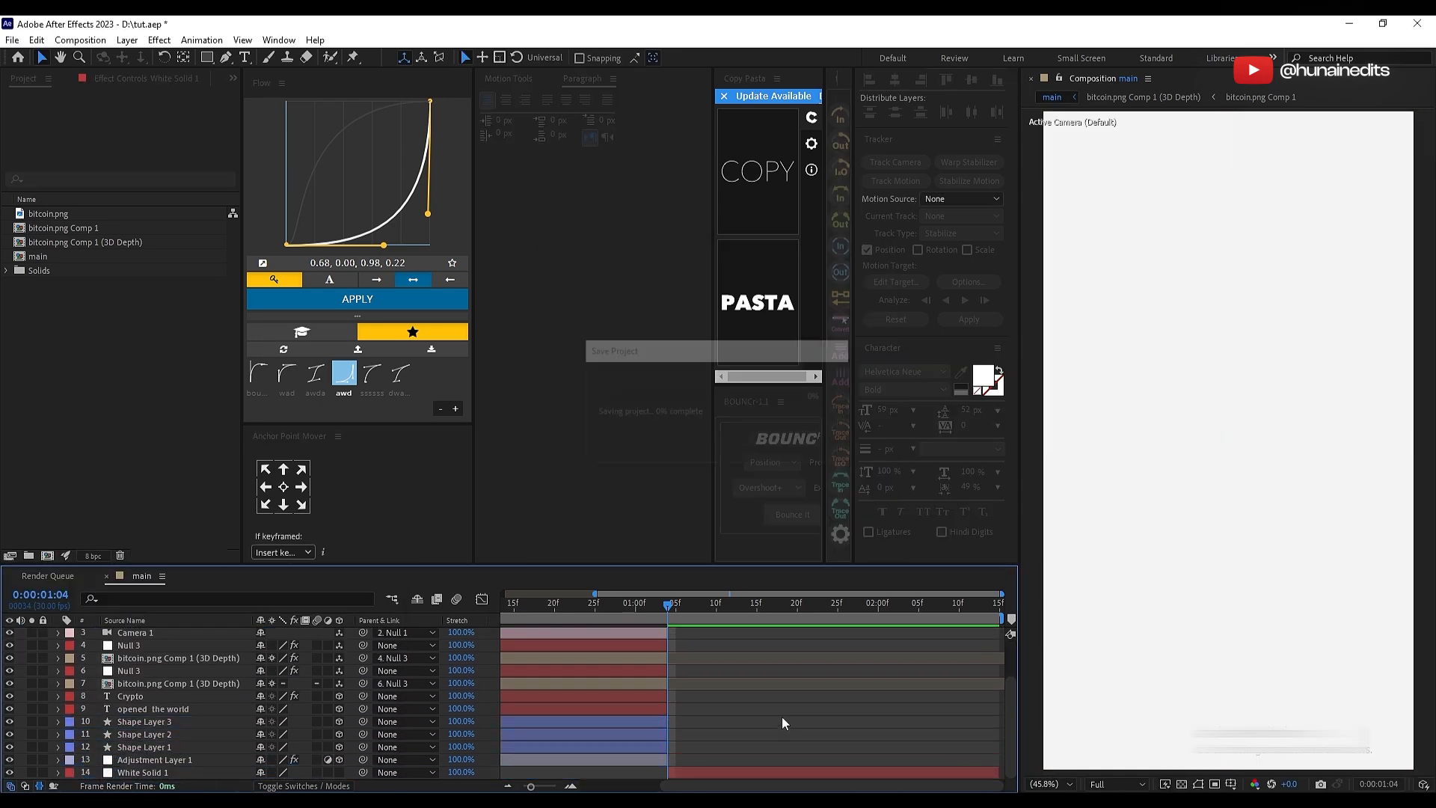
Step: Collapse the layers' keyframe properties and add a two-node camera with 81.19 mm focal length at 0:00:01:04
{"action": "scroll", "coordinate": [770, 718], "scroll_direction": "up", "scroll_amount": 3}
{"action": "key", "text": "u"}
{"action": "right_click", "coordinate": [494, 645]}
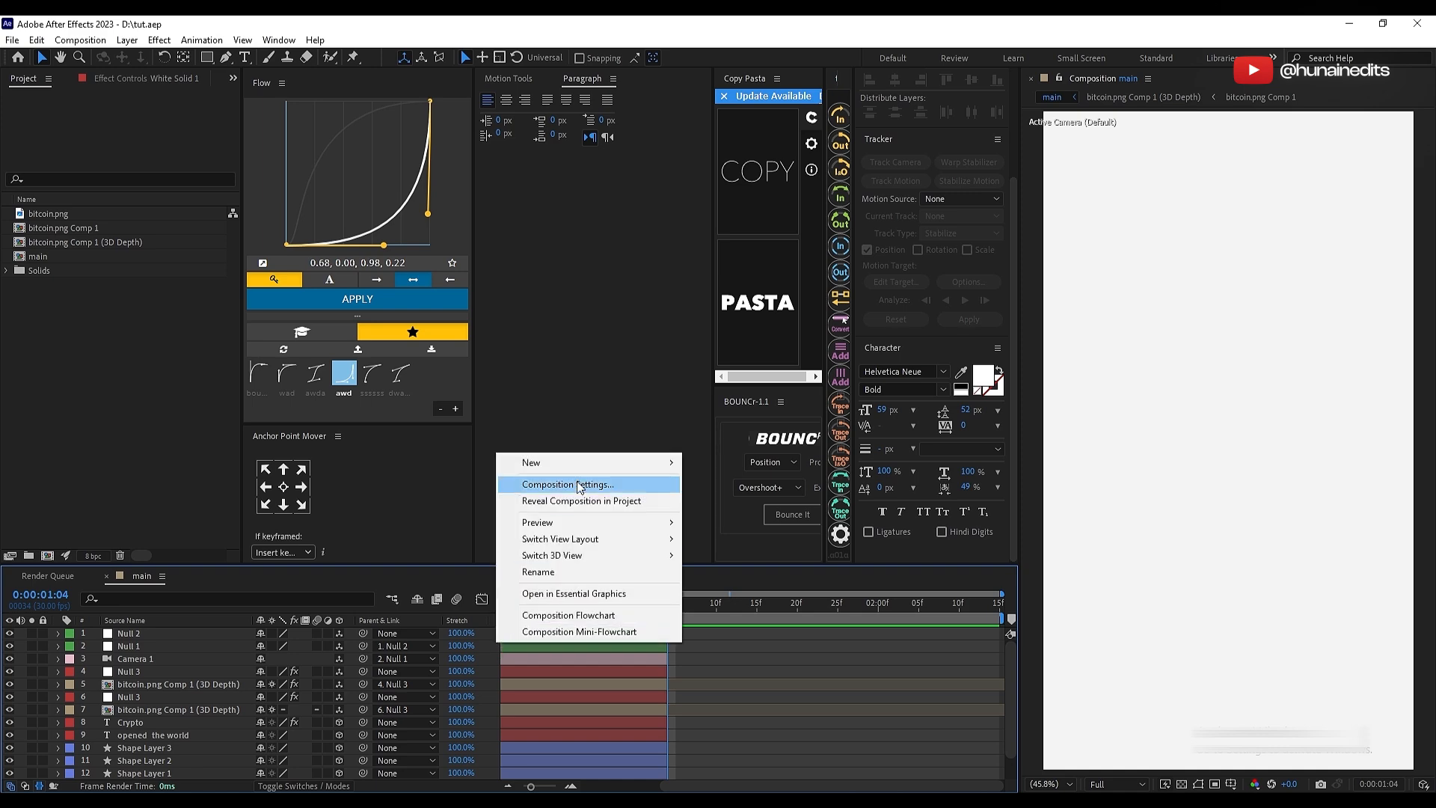
{"action": "mouse_move", "coordinate": [524, 459]}
{"action": "left_click", "coordinate": [755, 533]}
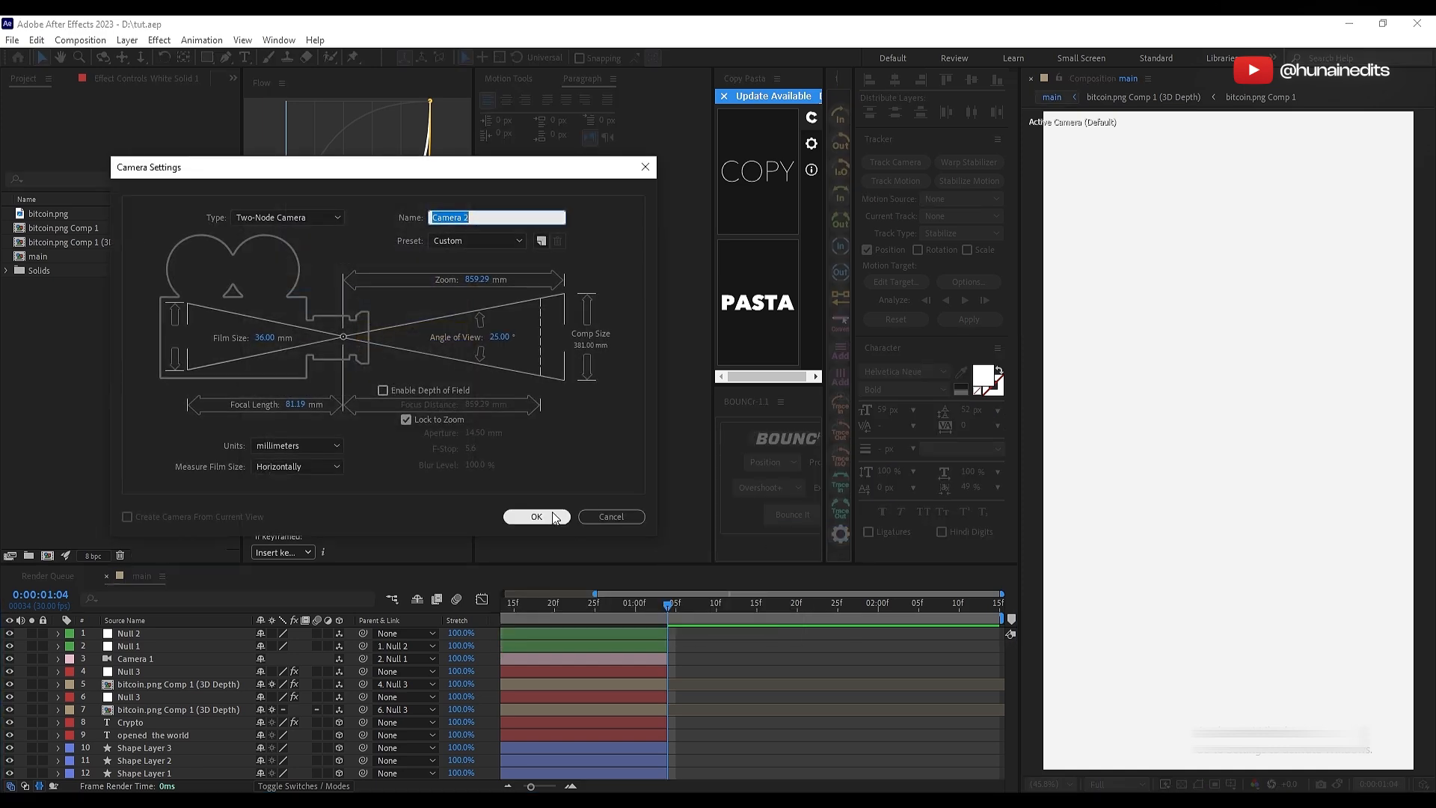
{"action": "left_click", "coordinate": [534, 517]}
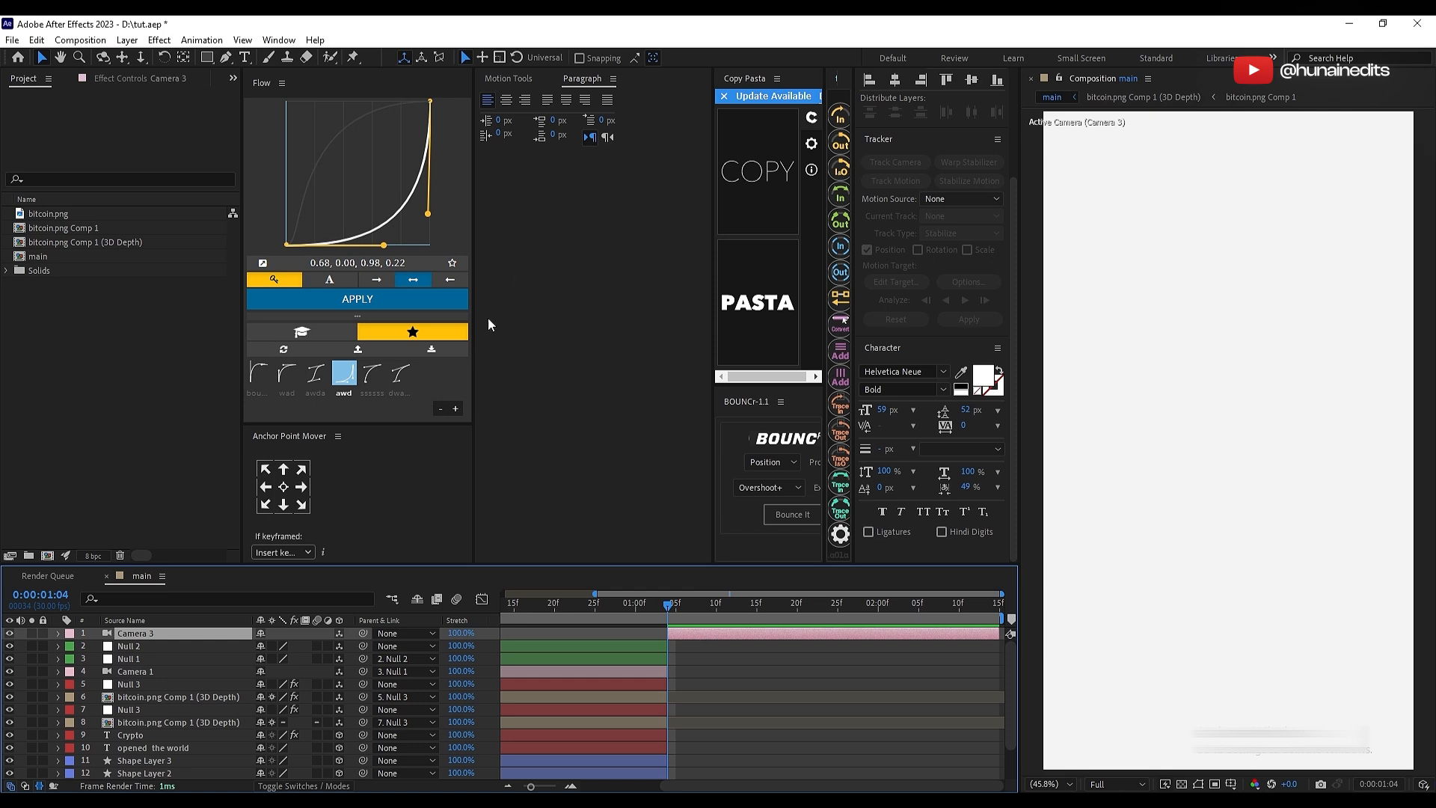
{"action": "left_click", "coordinate": [524, 82]}
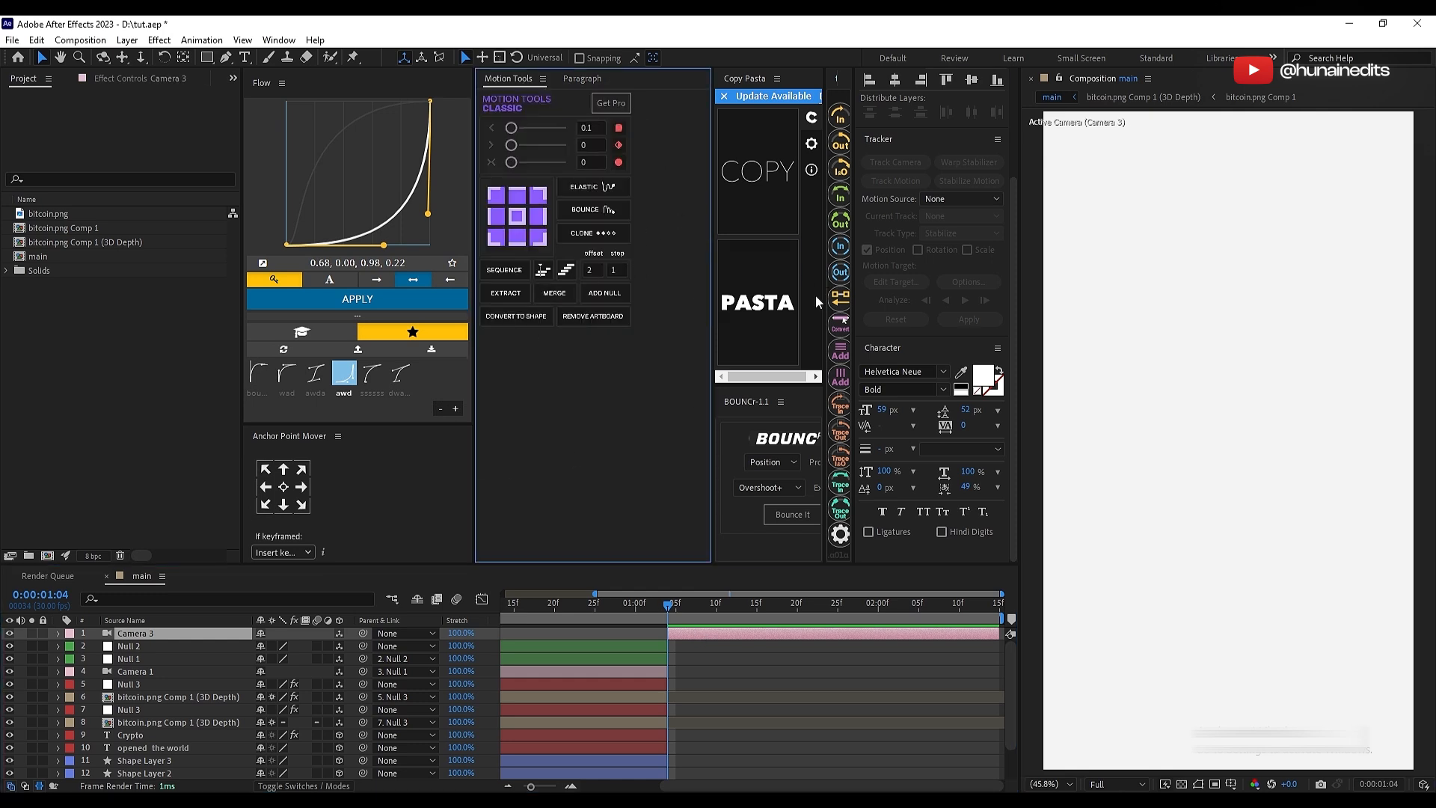
{"action": "left_click", "coordinate": [583, 79]}
{"action": "left_click", "coordinate": [508, 80]}
{"action": "left_click", "coordinate": [746, 646]}
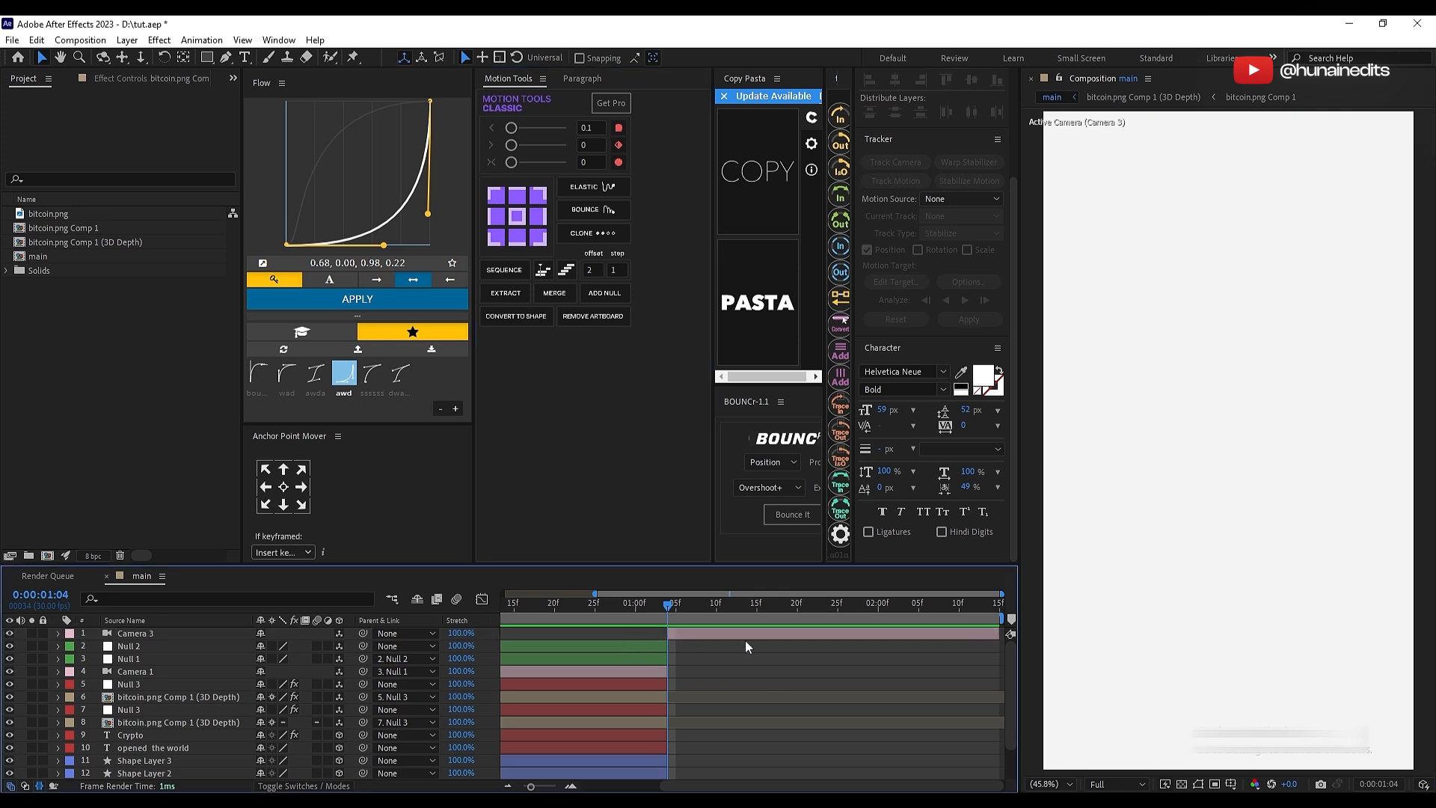
{"action": "right_click", "coordinate": [497, 639]}
{"action": "mouse_move", "coordinate": [586, 462]}
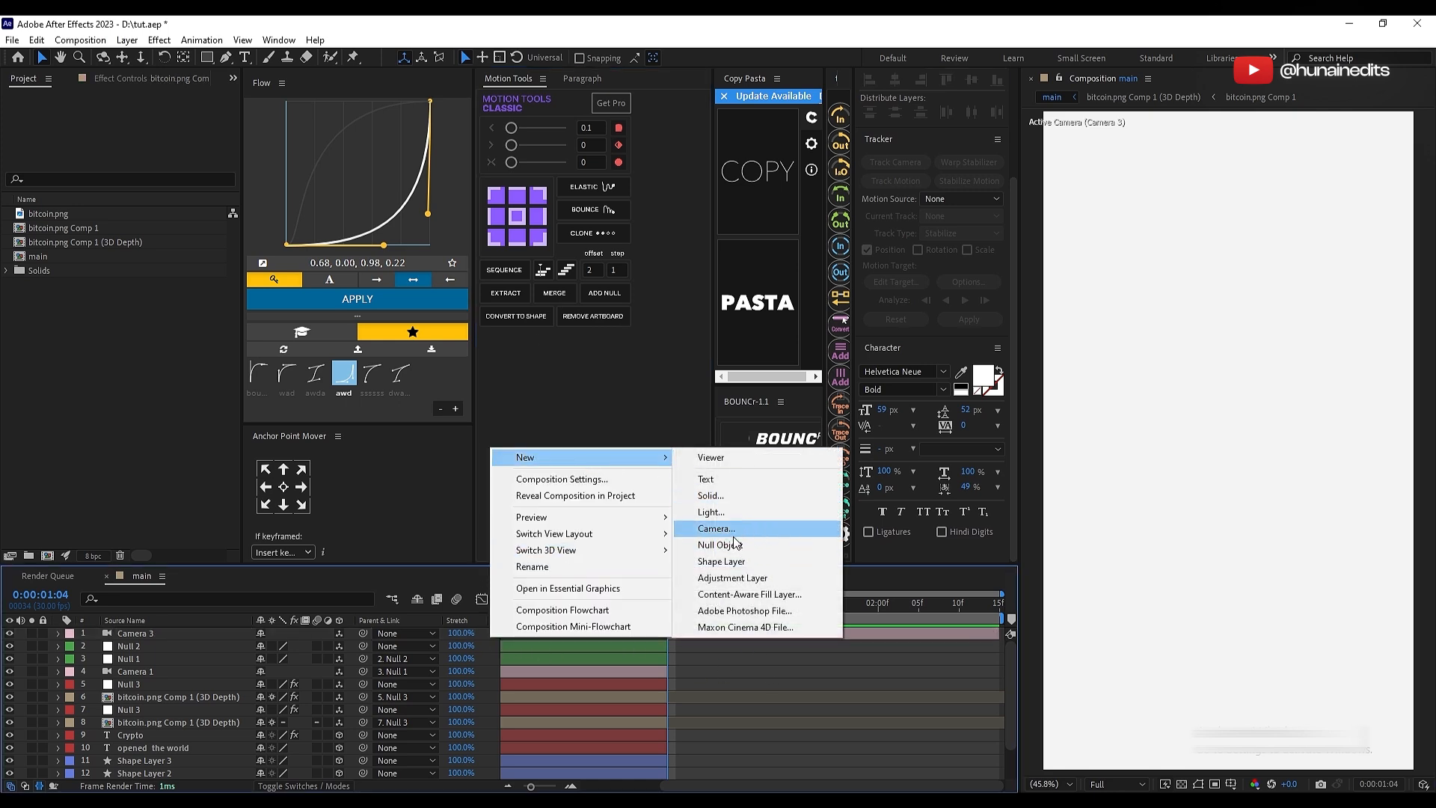
{"action": "left_click", "coordinate": [729, 658]}
Step: Add a null object above Camera 3 that starts at 0:00:01:04
{"action": "right_click", "coordinate": [498, 649]}
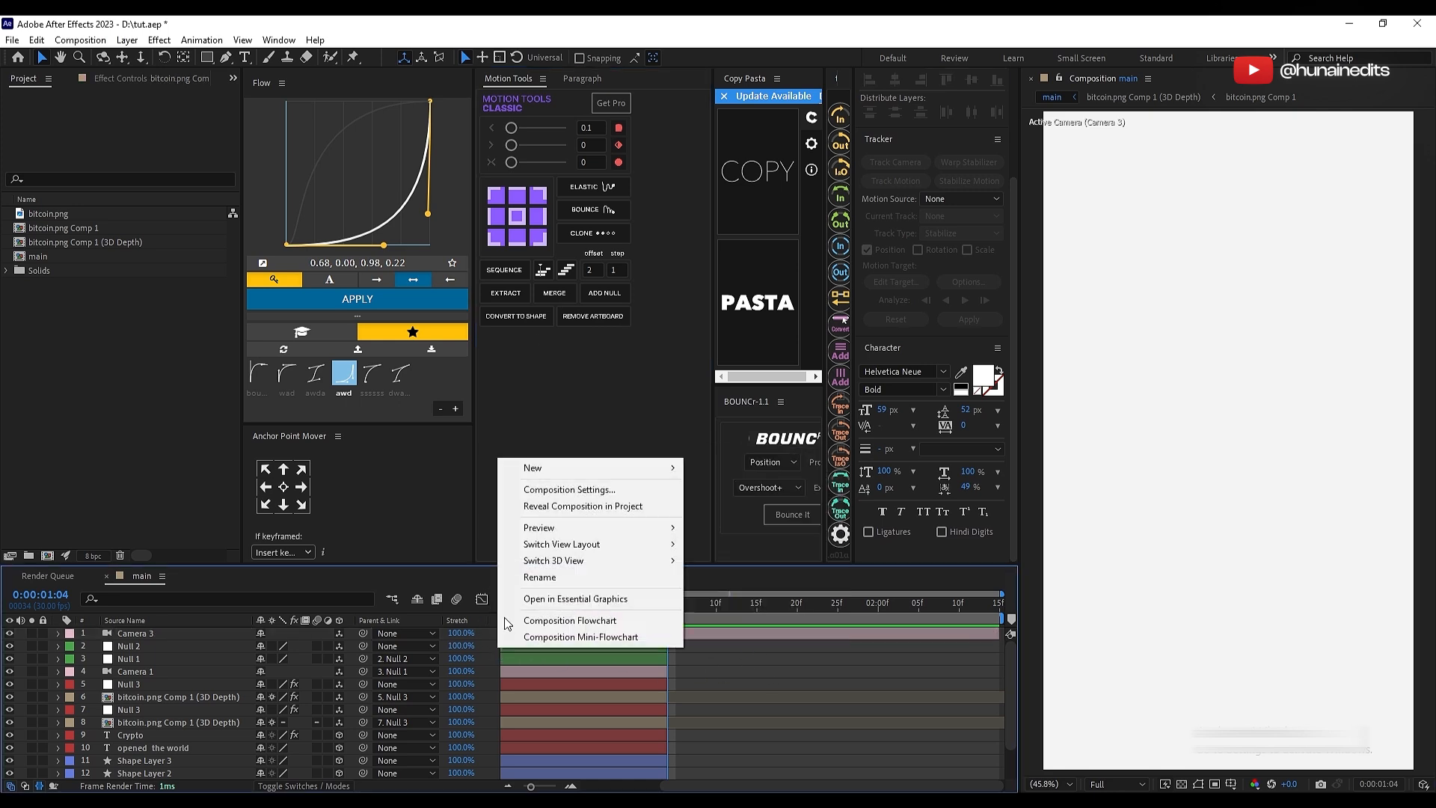
{"action": "mouse_move", "coordinate": [583, 469]}
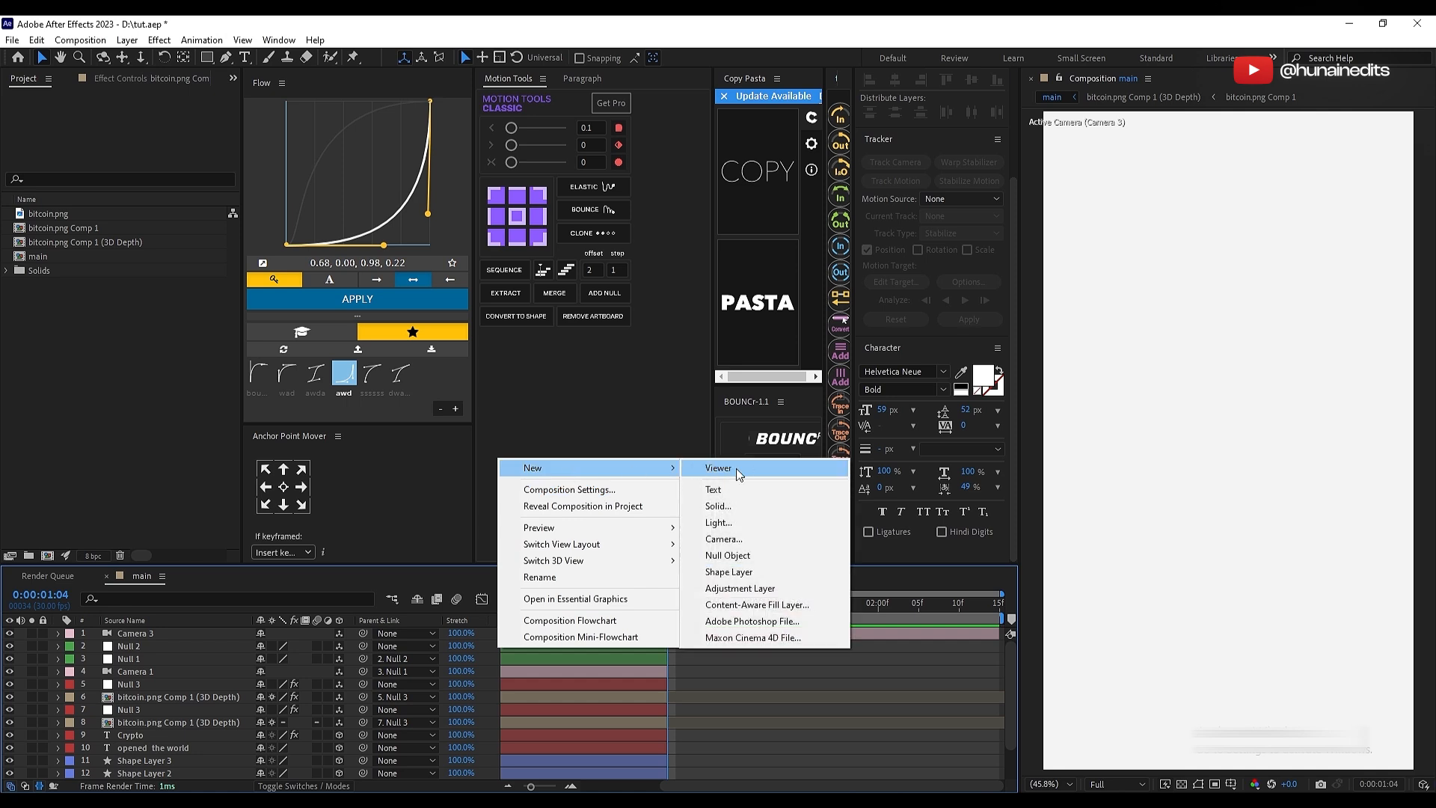
{"action": "left_click", "coordinate": [748, 557]}
{"action": "key", "text": "ctrl+shift+d"}
{"action": "left_click", "coordinate": [657, 643]}
{"action": "key", "text": "Delete"}
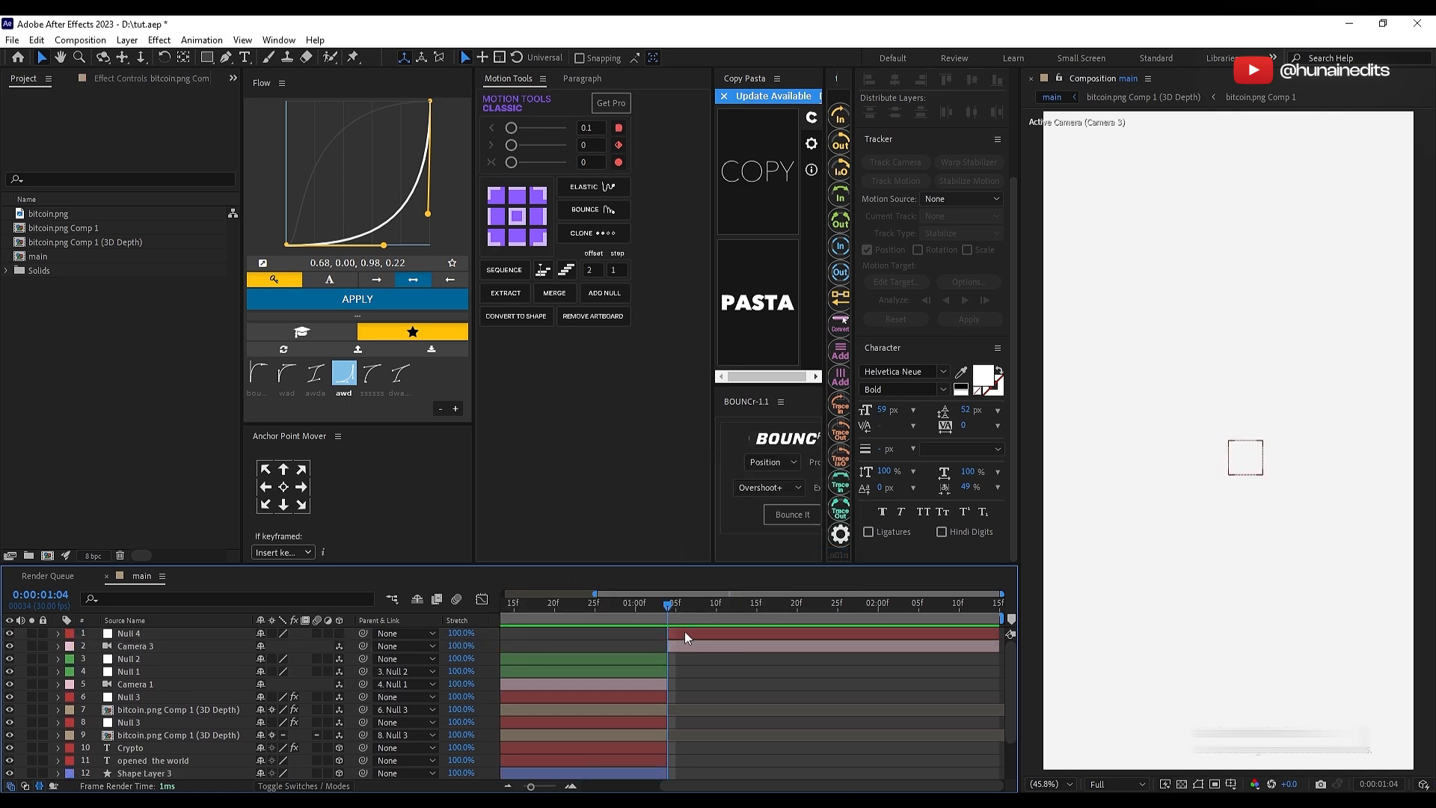
Step: Parent Camera 3 to the new null and save the project
{"action": "left_click", "coordinate": [684, 633]}
{"action": "left_click", "coordinate": [690, 641]}
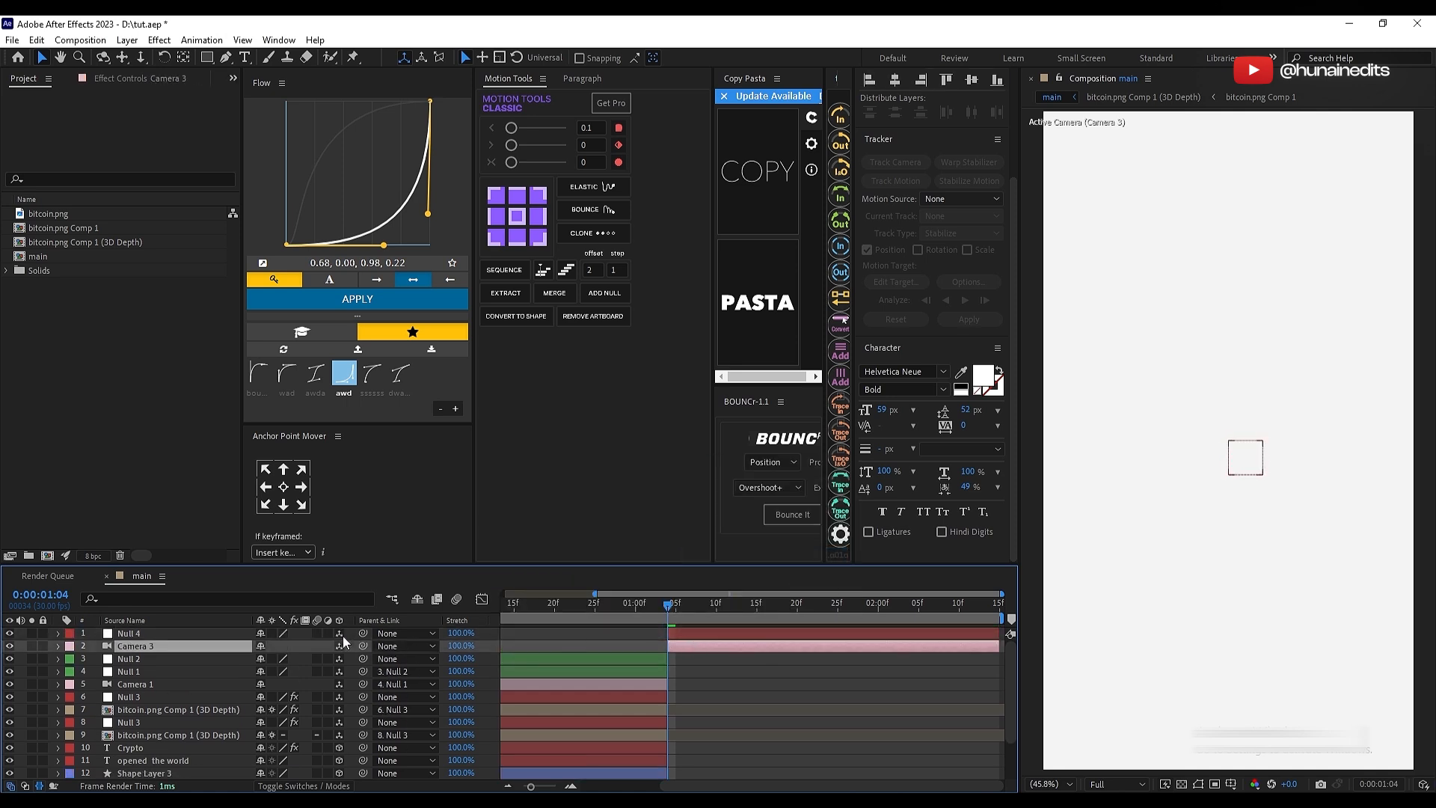
{"action": "left_click_drag", "start_coordinate": [362, 646], "coordinate": [177, 632]}
{"action": "key", "text": "ctrl+s"}
{"action": "left_click", "coordinate": [756, 668]}
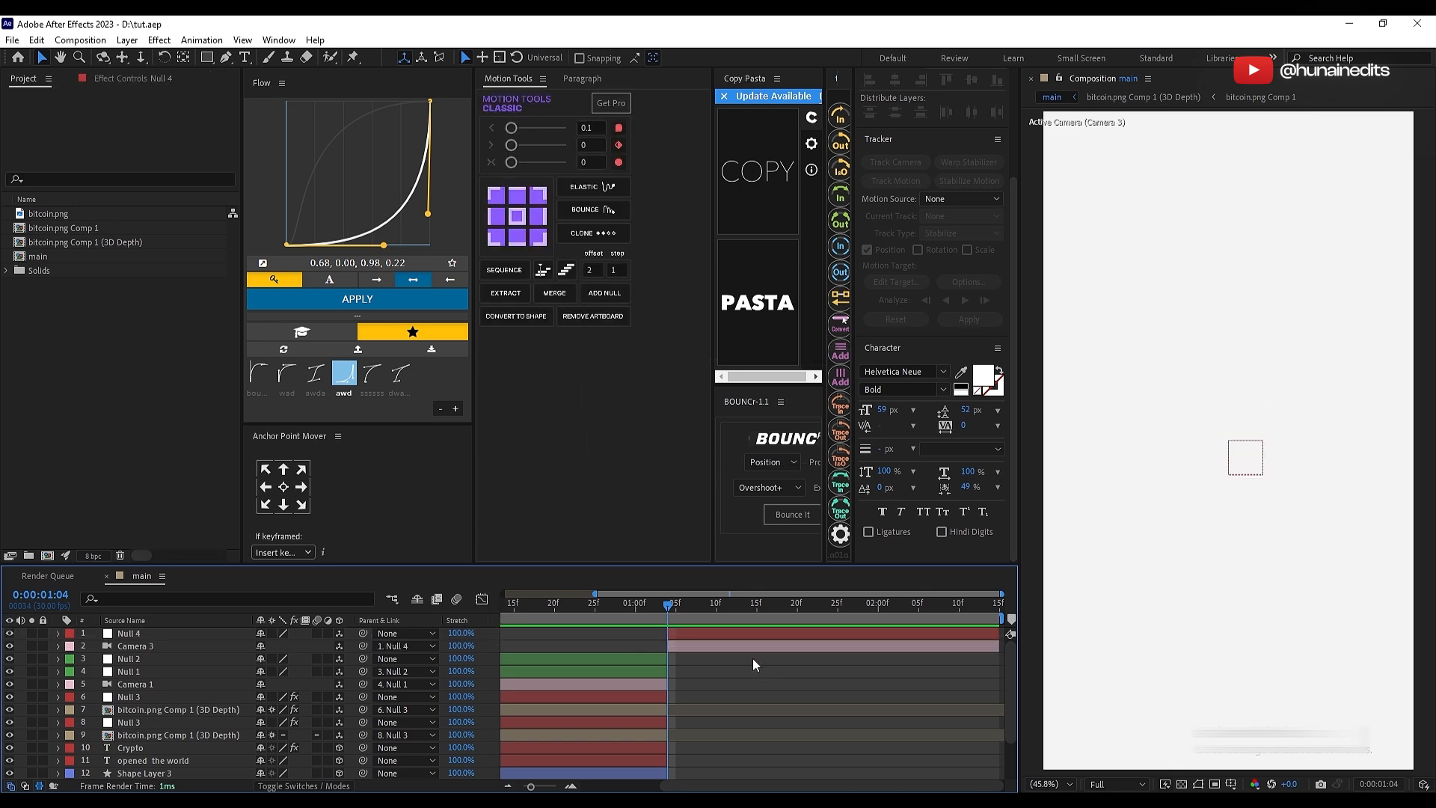
Step: Bring up the "preview for tutorial" reference video to examine the layout of the second scene
{"action": "left_click", "coordinate": [701, 635]}
{"action": "left_click_drag", "start_coordinate": [657, 93], "coordinate": [570, 103]}
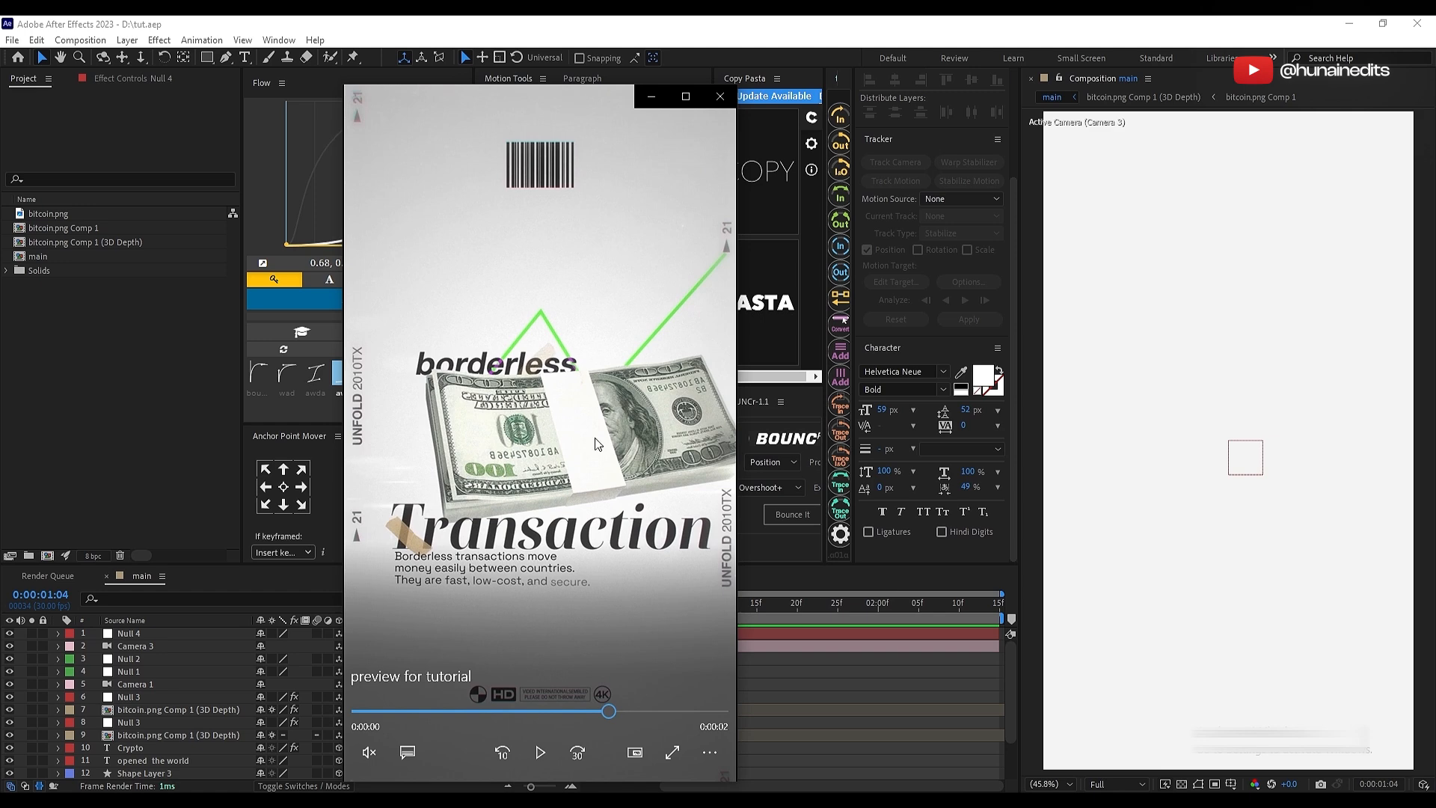
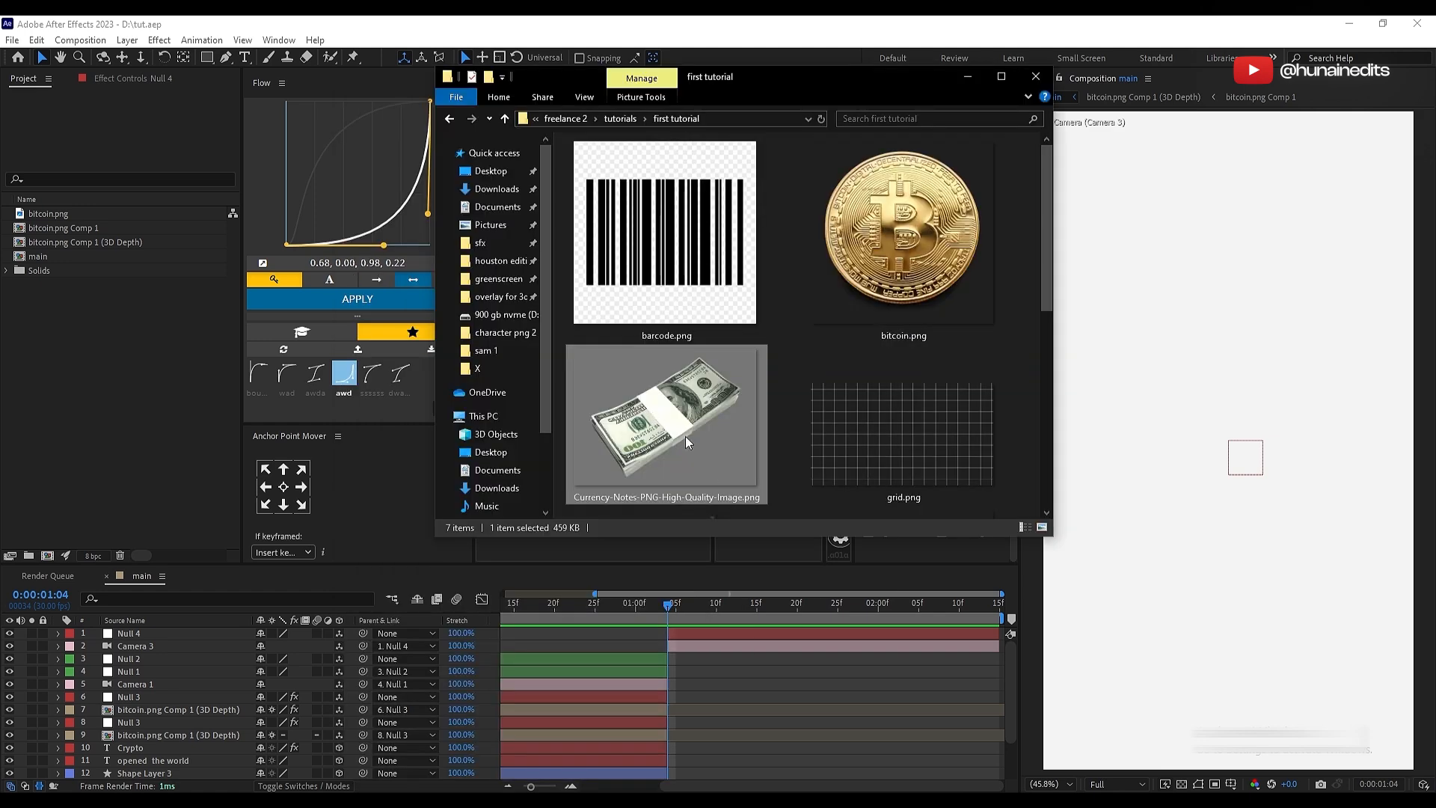
Step: Import Currency-Notes-PNG-High-Quality-Image.png into the main composition at 0:00:01:04, scale it to 136%, and position it near the frame's centre
{"action": "left_click_drag", "start_coordinate": [685, 438], "coordinate": [692, 671]}
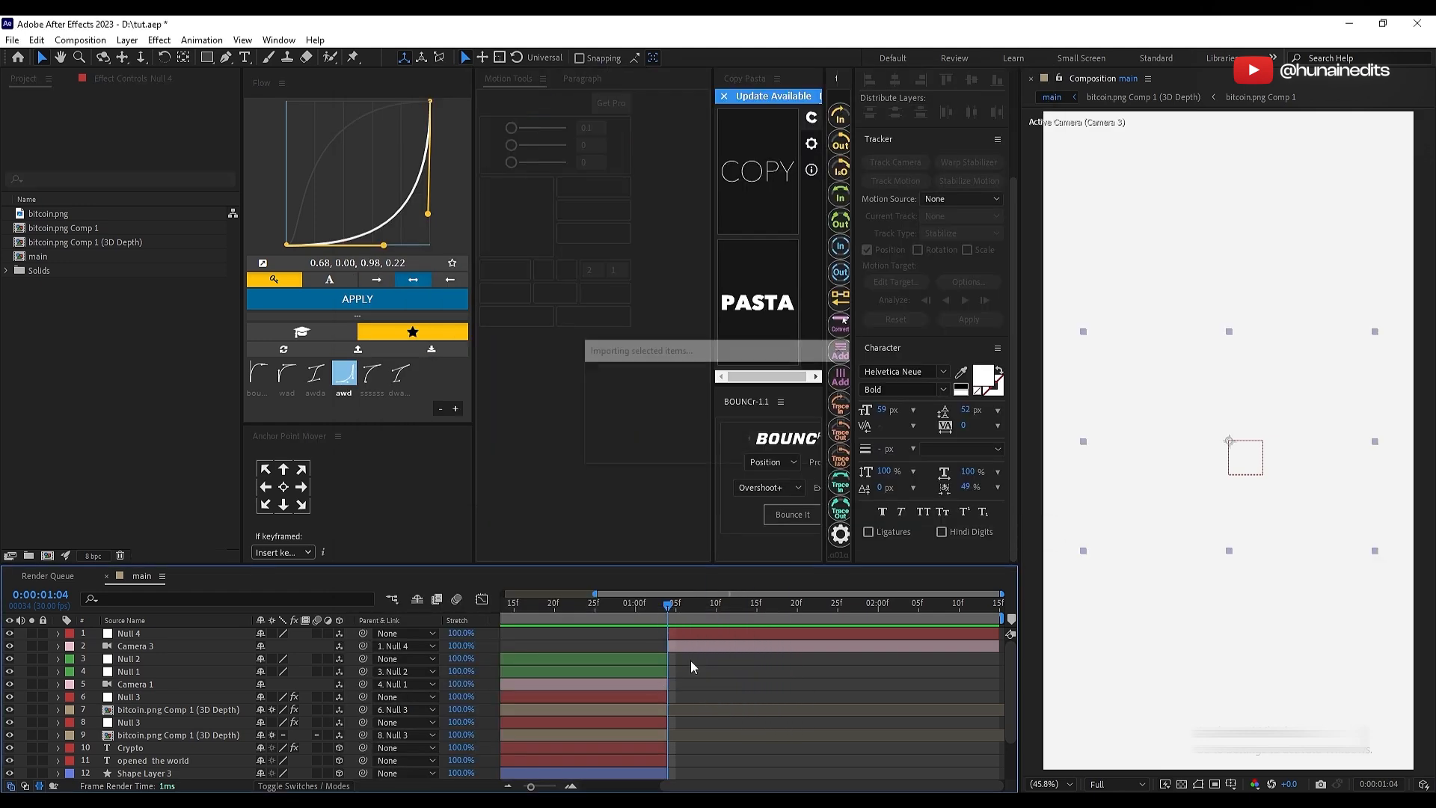
{"action": "key", "text": "ctrl+z"}
{"action": "key", "text": "s"}
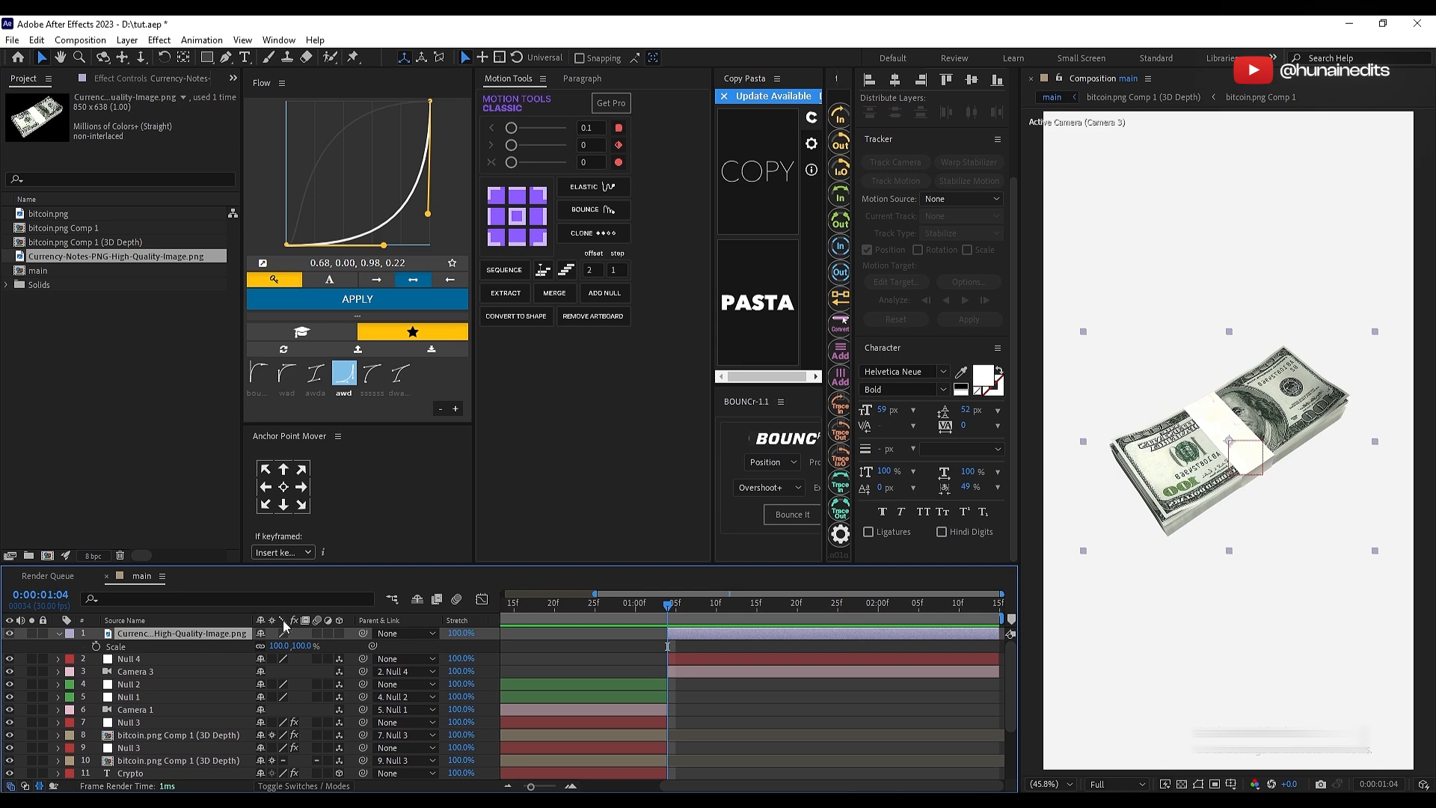
{"action": "mouse_move", "coordinate": [299, 646]}
{"action": "left_mouse_down"}
{"action": "mouse_move", "coordinate": [338, 647]}
{"action": "mouse_move", "coordinate": [326, 648]}
{"action": "left_mouse_up"}
{"action": "left_click_drag", "start_coordinate": [1178, 583], "coordinate": [1209, 594]}
Step: Rotate the money image to 27°, place its layer below Camera 3, and make it a 3D layer
{"action": "key", "text": "r"}
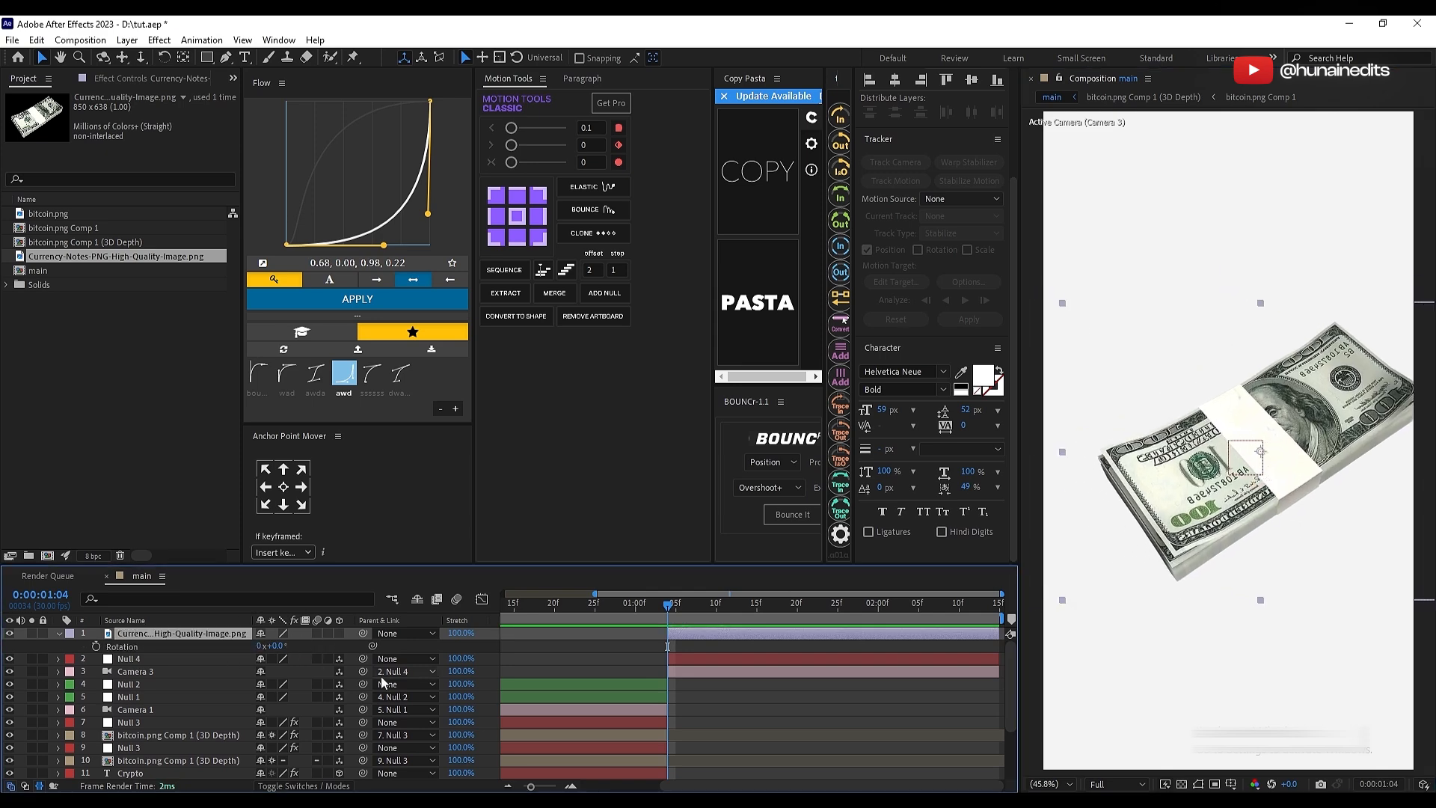
{"action": "left_click_drag", "start_coordinate": [280, 653], "coordinate": [303, 657]}
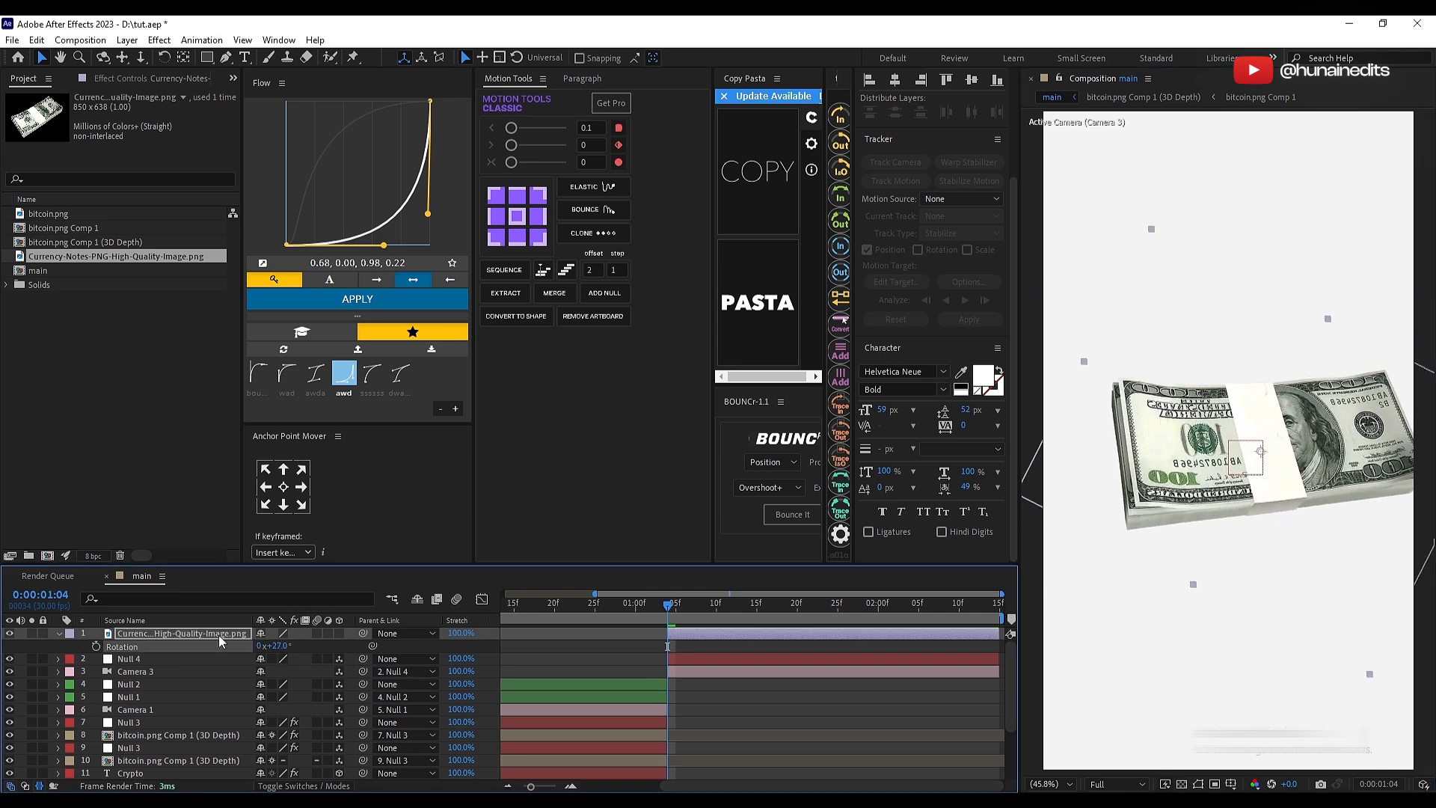
{"action": "left_click_drag", "start_coordinate": [179, 633], "coordinate": [347, 679]}
{"action": "left_click", "coordinate": [338, 659]}
Step: Nudge the money stack into place across the middle of the frame and save the project
{"action": "key", "text": "s"}
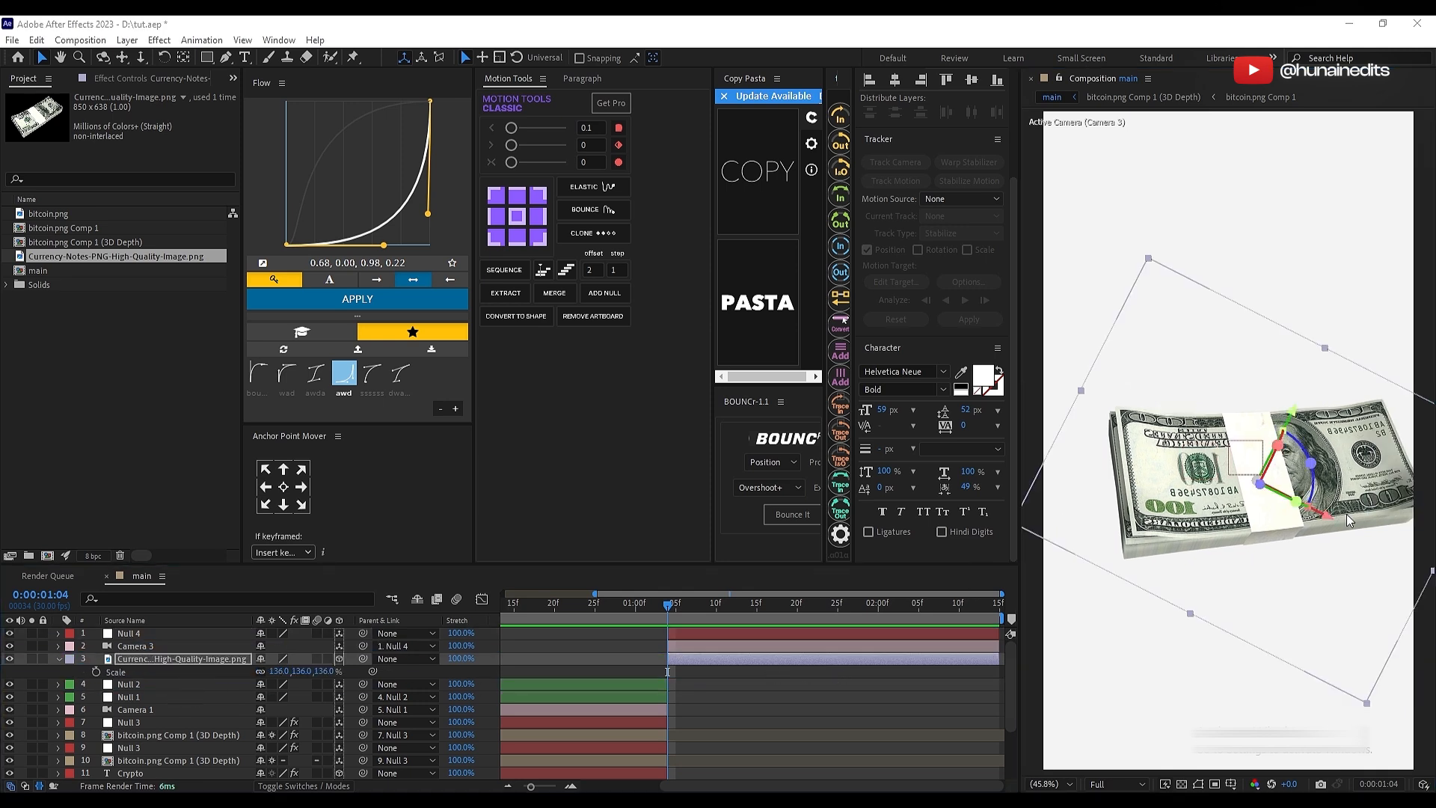
{"action": "left_click_drag", "start_coordinate": [1346, 514], "coordinate": [1358, 498]}
{"action": "key", "text": "s"}
{"action": "left_click", "coordinate": [233, 668]}
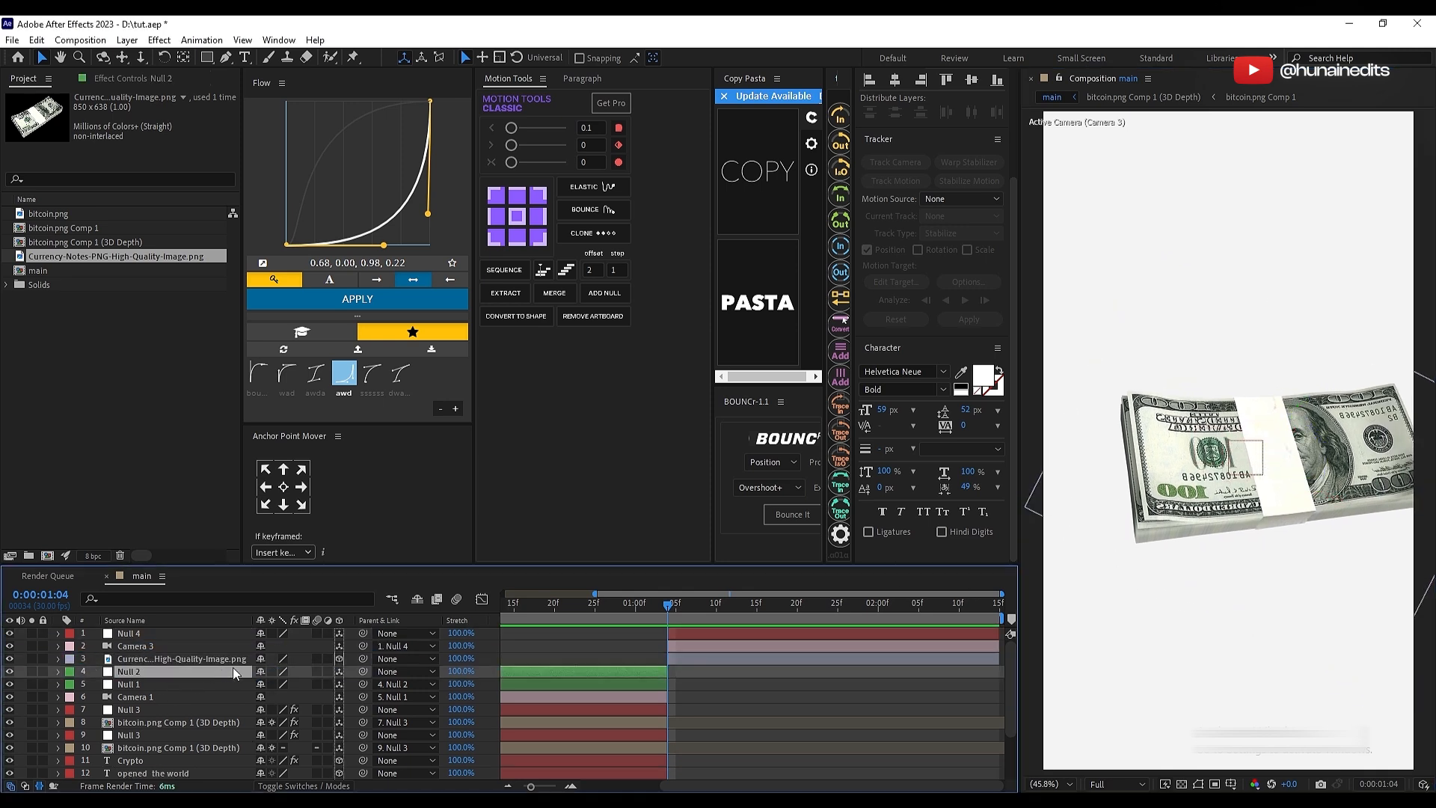
{"action": "left_click", "coordinate": [226, 659]}
{"action": "left_click", "coordinate": [142, 633]}
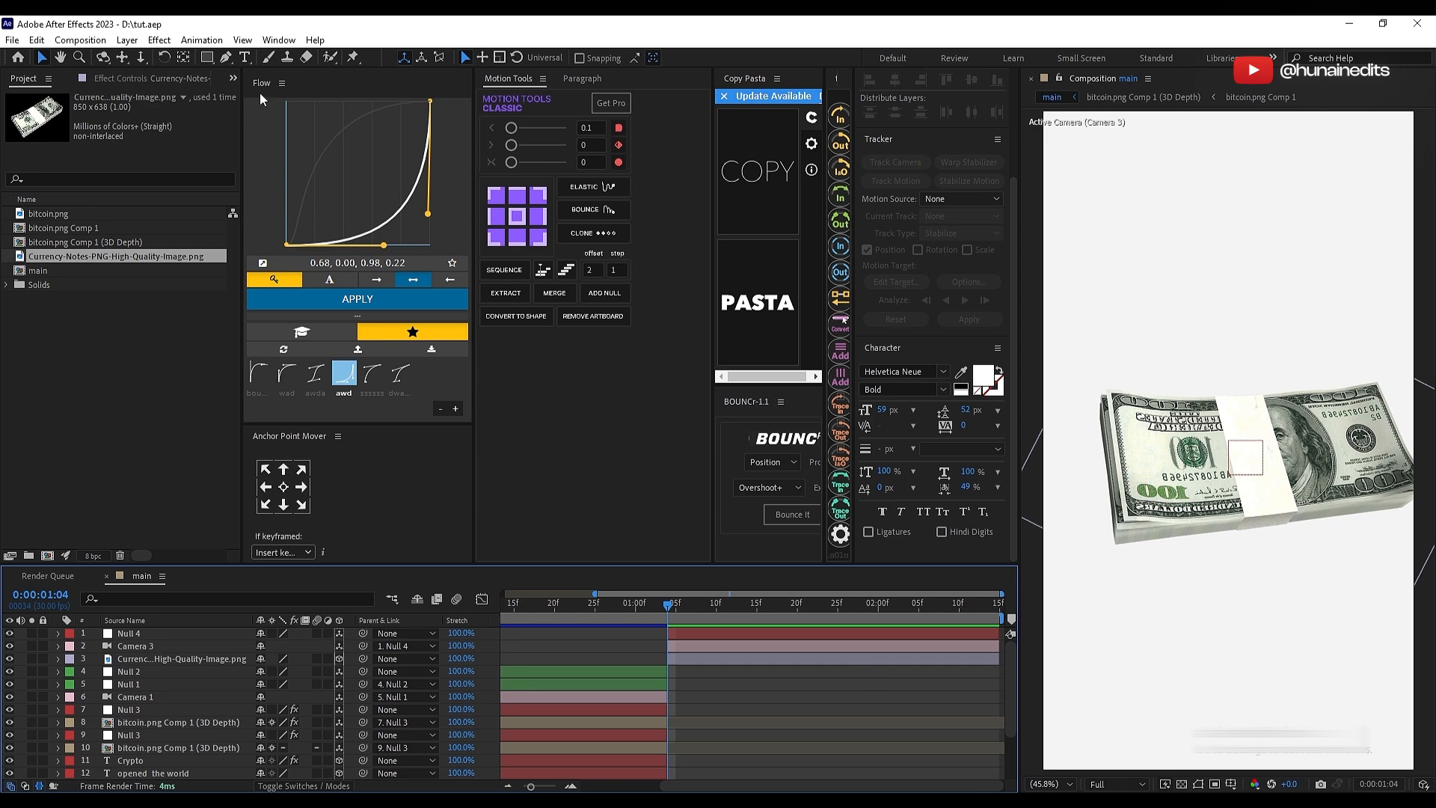
Step: Add the text "borderless" starting at 0:00:01:04, make it black and 3D, and position it just above the money stack
{"action": "key", "text": "ctrl+t"}
{"action": "left_click", "coordinate": [1100, 335]}
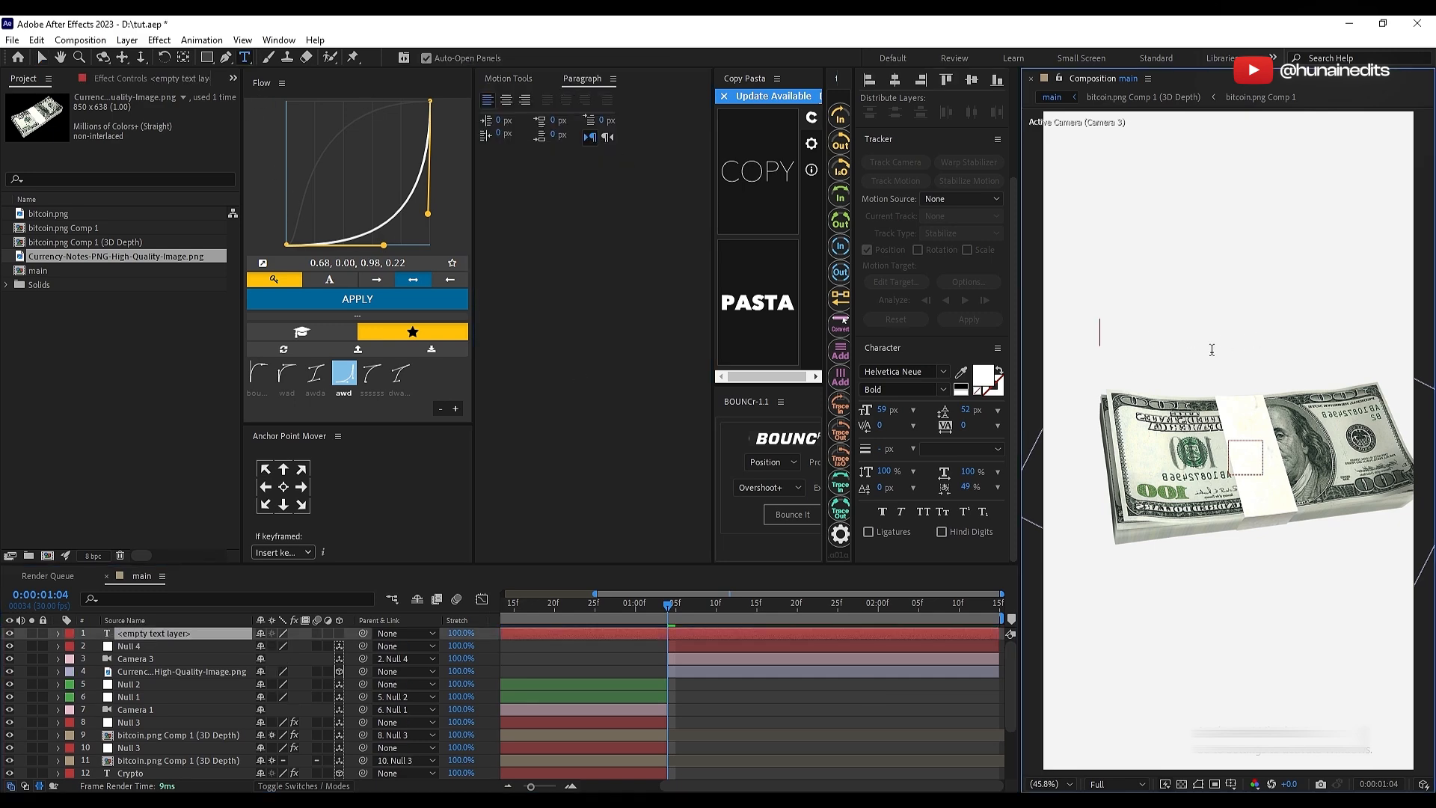
{"action": "type", "text": "borderless"}
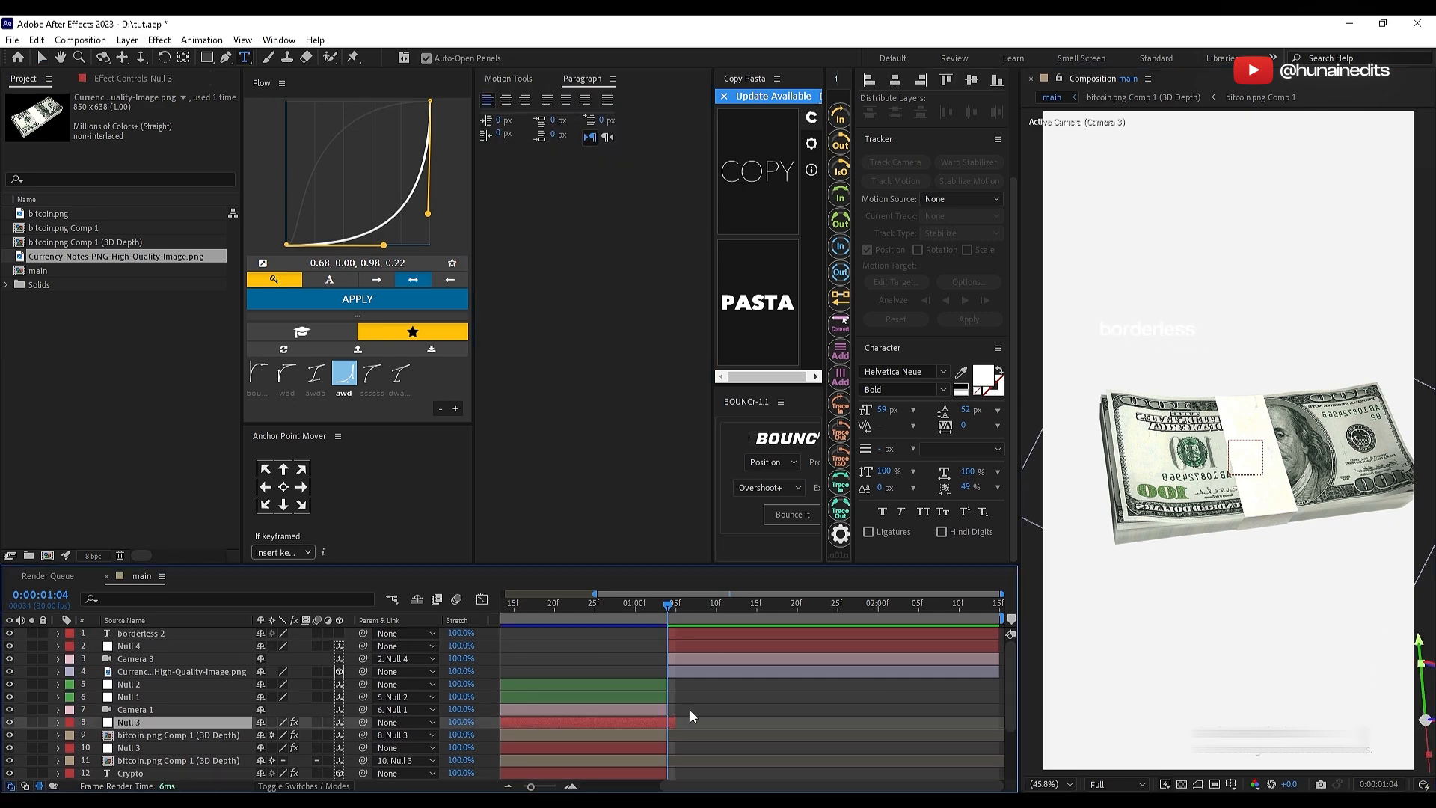
{"action": "left_click_drag", "start_coordinate": [1148, 329], "coordinate": [1160, 374]}
Step: Adjust the "borderless" text's depth and stack its layer beneath the money image
{"action": "left_click", "coordinate": [179, 635]}
{"action": "key", "text": "p"}
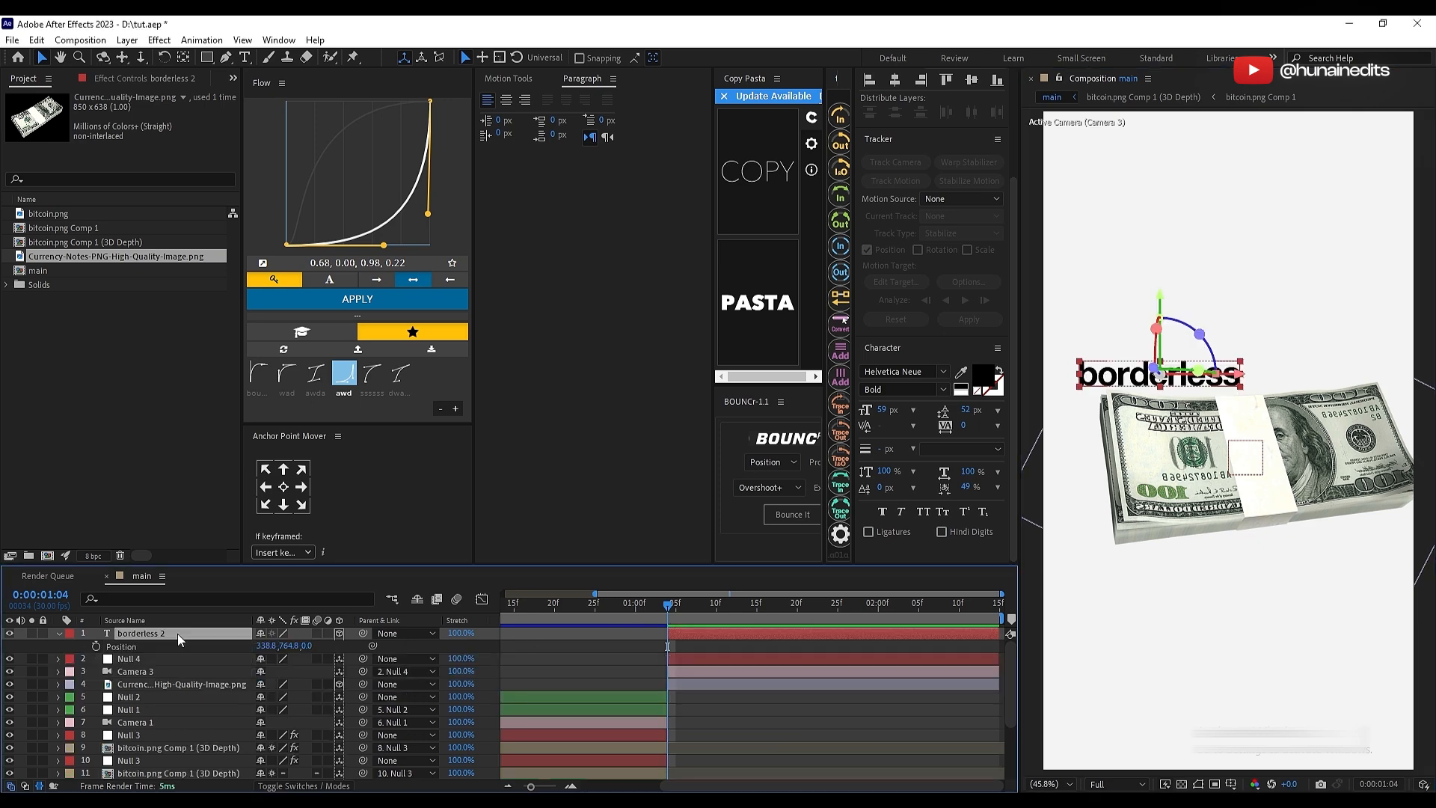
{"action": "mouse_move", "coordinate": [309, 648]}
{"action": "left_mouse_down"}
{"action": "mouse_move", "coordinate": [374, 649]}
{"action": "mouse_move", "coordinate": [329, 653]}
{"action": "left_mouse_up"}
{"action": "key", "text": "ctrl+z"}
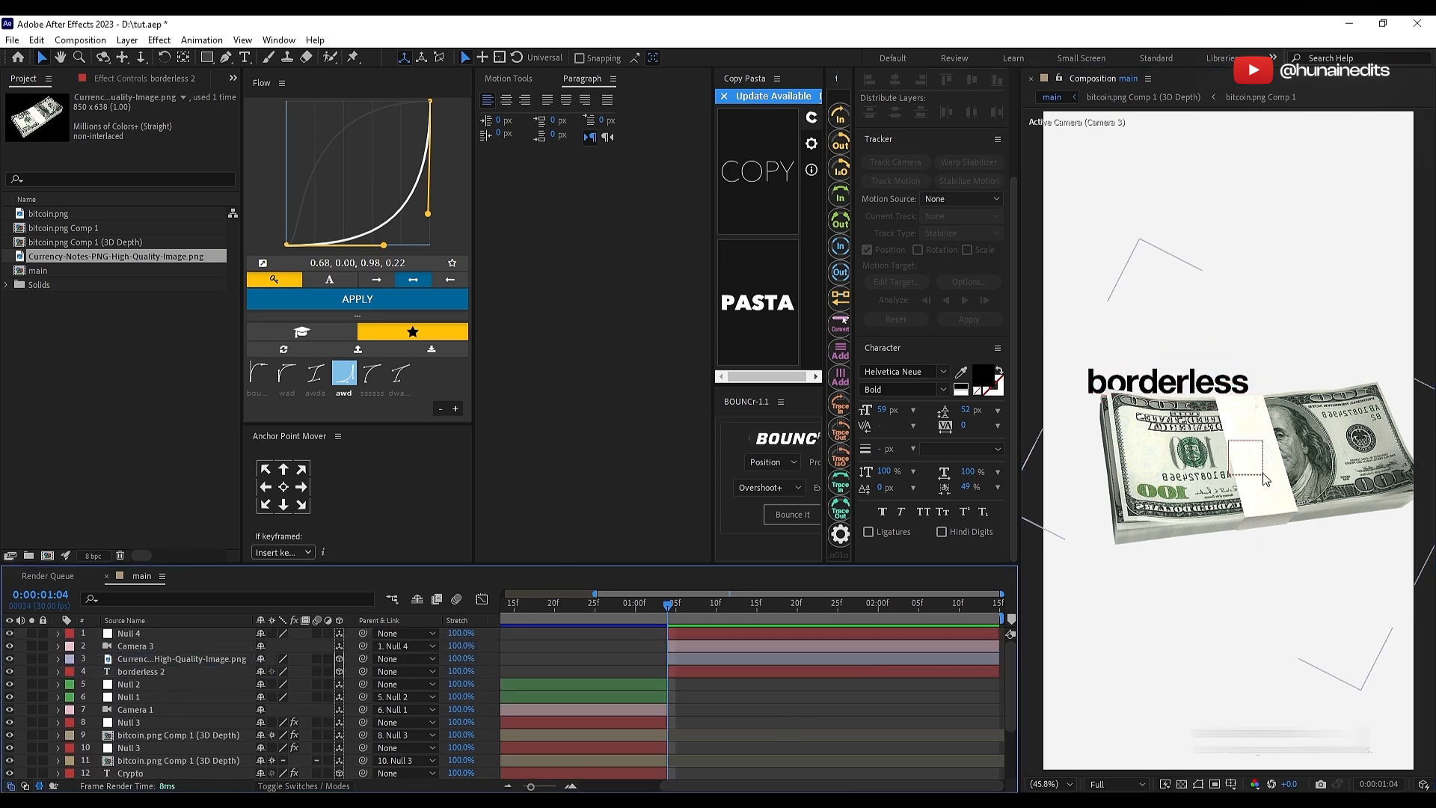
Step: Reduce the money image's Z rotation slightly and shift the stack up against the "borderless" text
{"action": "left_click", "coordinate": [1265, 479]}
{"action": "key", "text": "r"}
{"action": "key", "text": "F2"}
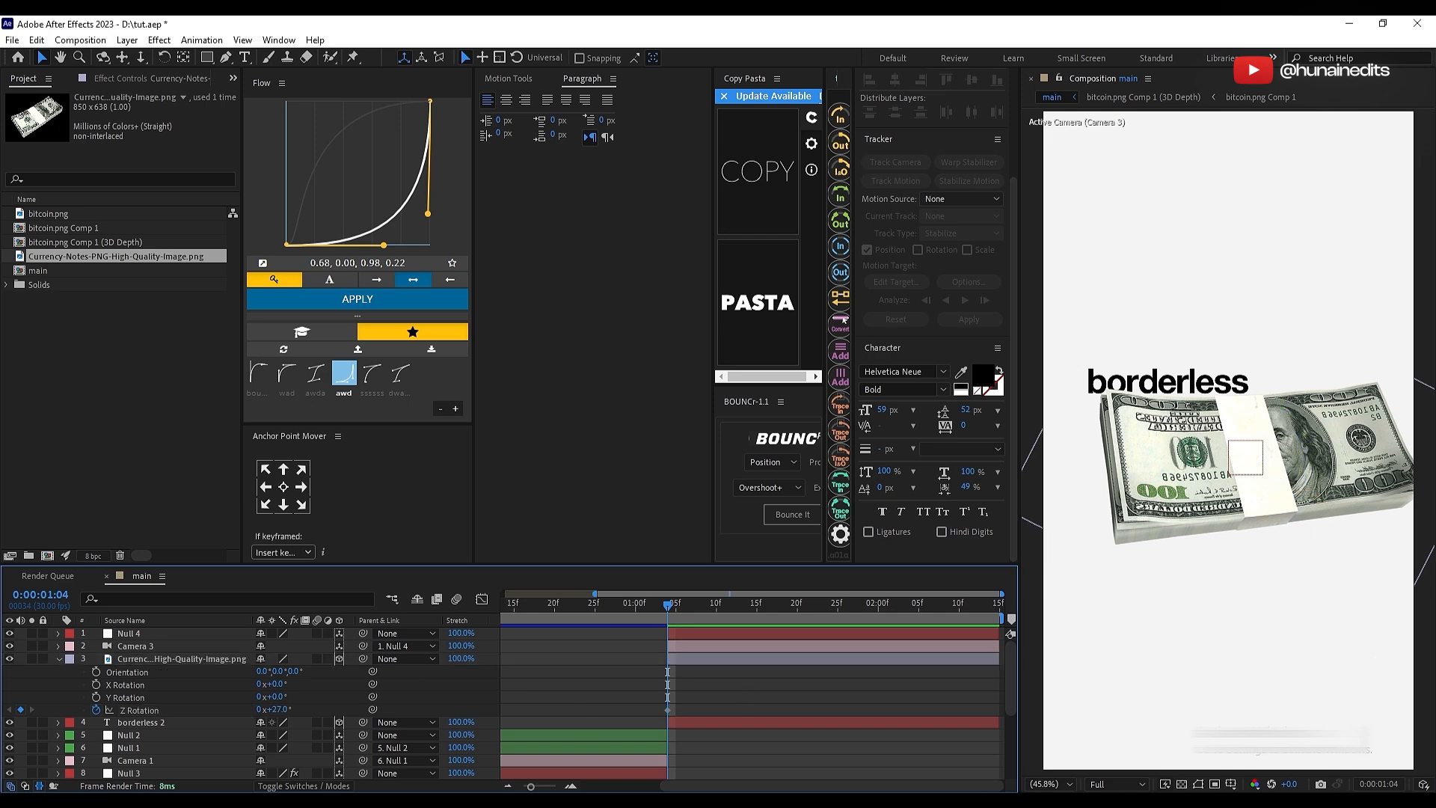
{"action": "left_click", "coordinate": [734, 660]}
{"action": "left_click_drag", "start_coordinate": [280, 710], "coordinate": [274, 710]}
{"action": "left_click_drag", "start_coordinate": [1301, 483], "coordinate": [1316, 447]}
Step: Set the money image's Z position to -117 and fine-tune its Z rotation
{"action": "left_click", "coordinate": [740, 661]}
{"action": "left_click", "coordinate": [716, 661]}
{"action": "key", "text": "p"}
{"action": "left_click_drag", "start_coordinate": [320, 672], "coordinate": [468, 699]}
{"action": "key", "text": "r"}
{"action": "left_click_drag", "start_coordinate": [279, 710], "coordinate": [244, 690]}
{"action": "key", "text": "p"}
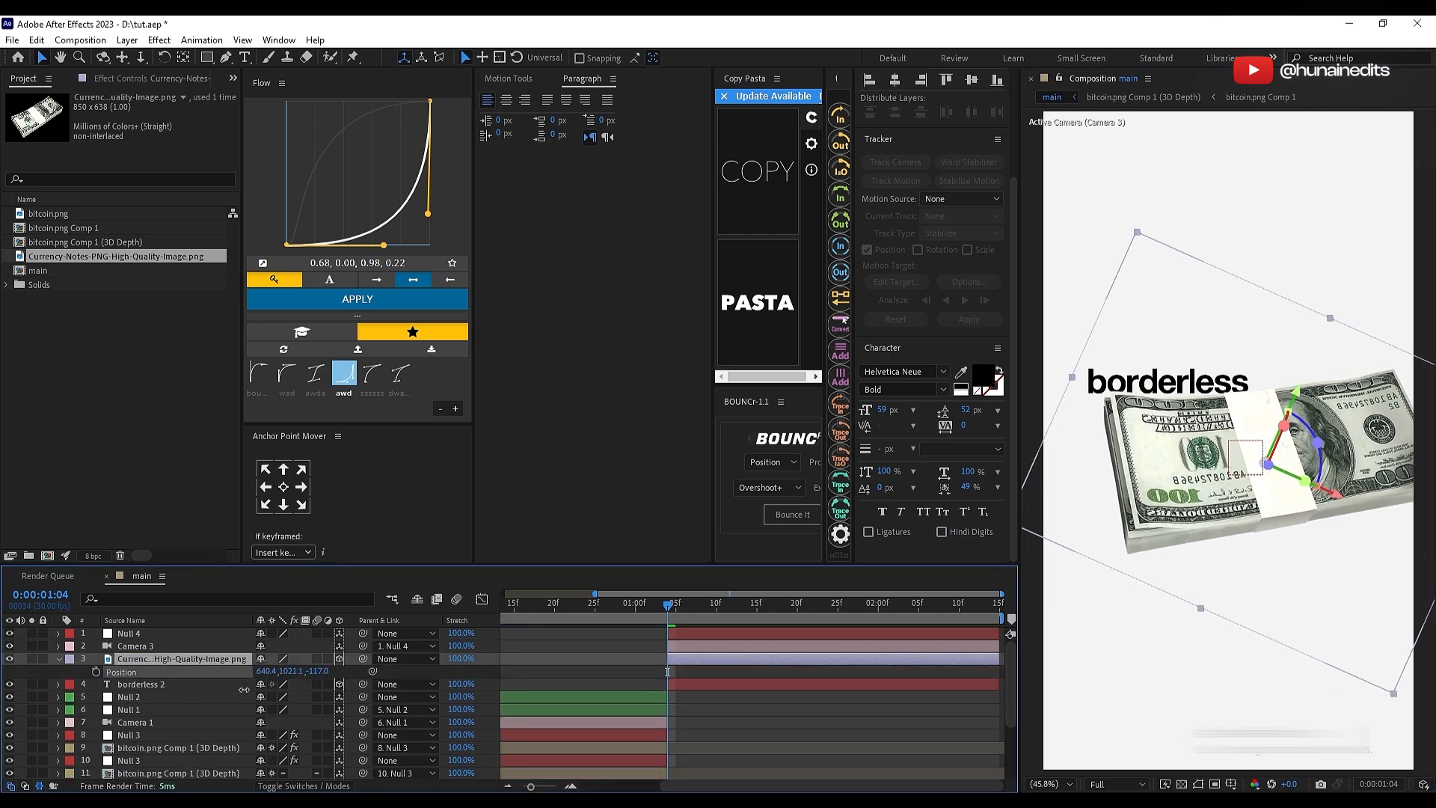
Step: Move the "borderless" text slightly upward, adjust its Z position behind the money, and save the project
{"action": "left_click", "coordinate": [1168, 383]}
{"action": "left_click_drag", "start_coordinate": [1171, 313], "coordinate": [1171, 303]}
{"action": "key", "text": "p"}
{"action": "left_click_drag", "start_coordinate": [307, 697], "coordinate": [268, 716]}
{"action": "left_click", "coordinate": [717, 697]}
{"action": "key", "text": "u"}
{"action": "key", "text": "ctrl+s"}
Step: Scale the money image to 145% and reposition it so it overlaps the lower edge of "borderless"
{"action": "left_click", "coordinate": [716, 660]}
{"action": "key", "text": "r"}
{"action": "left_click_drag", "start_coordinate": [1168, 447], "coordinate": [1158, 453]}
{"action": "key", "text": "s"}
{"action": "left_click_drag", "start_coordinate": [280, 672], "coordinate": [288, 673]}
{"action": "left_click_drag", "start_coordinate": [1149, 450], "coordinate": [1141, 444]}
{"action": "left_click", "coordinate": [747, 724]}
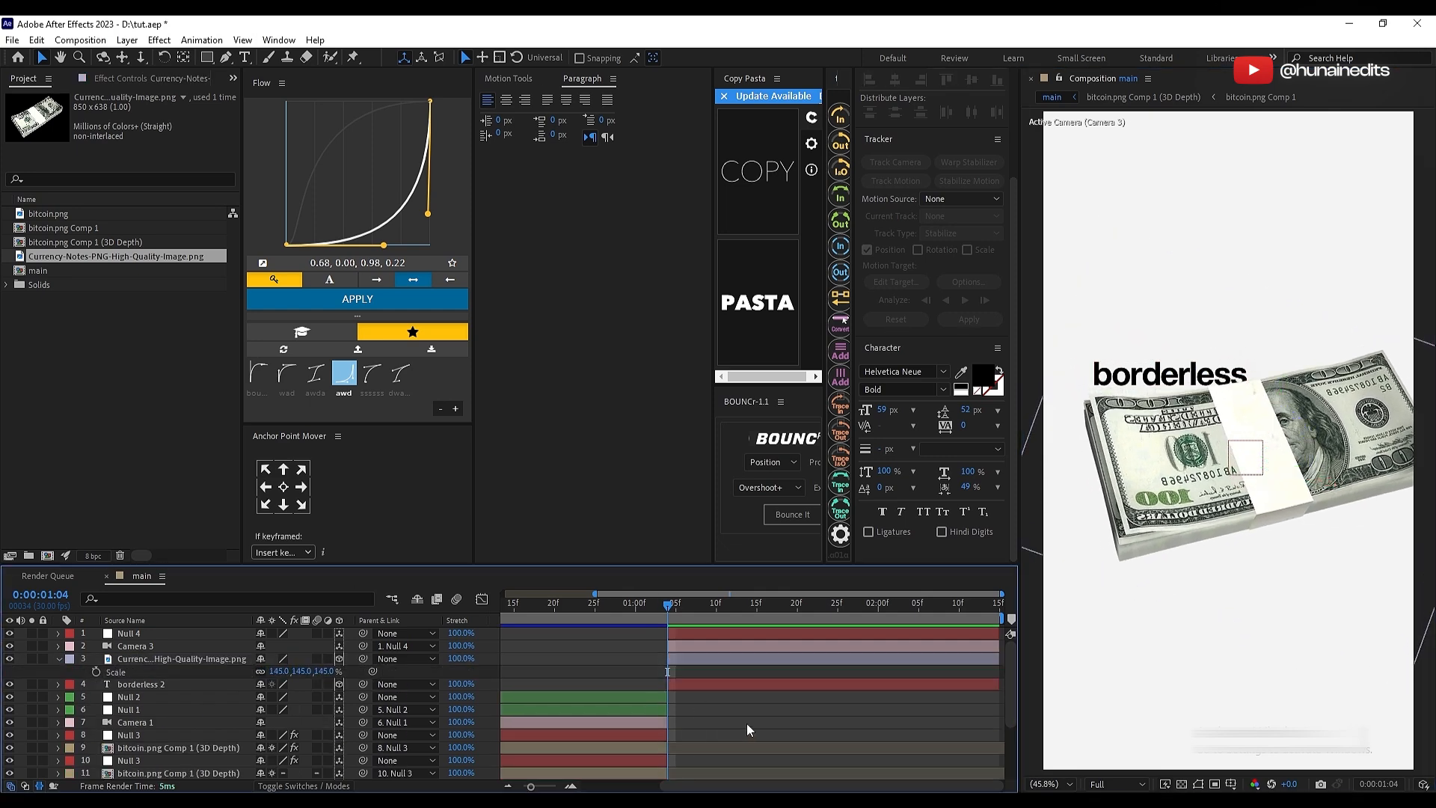
Step: Add the text "Transaction" near the top of the frame and trim its layer to start at 0:00:01:04
{"action": "left_click", "coordinate": [244, 57]}
{"action": "left_click", "coordinate": [1135, 243]}
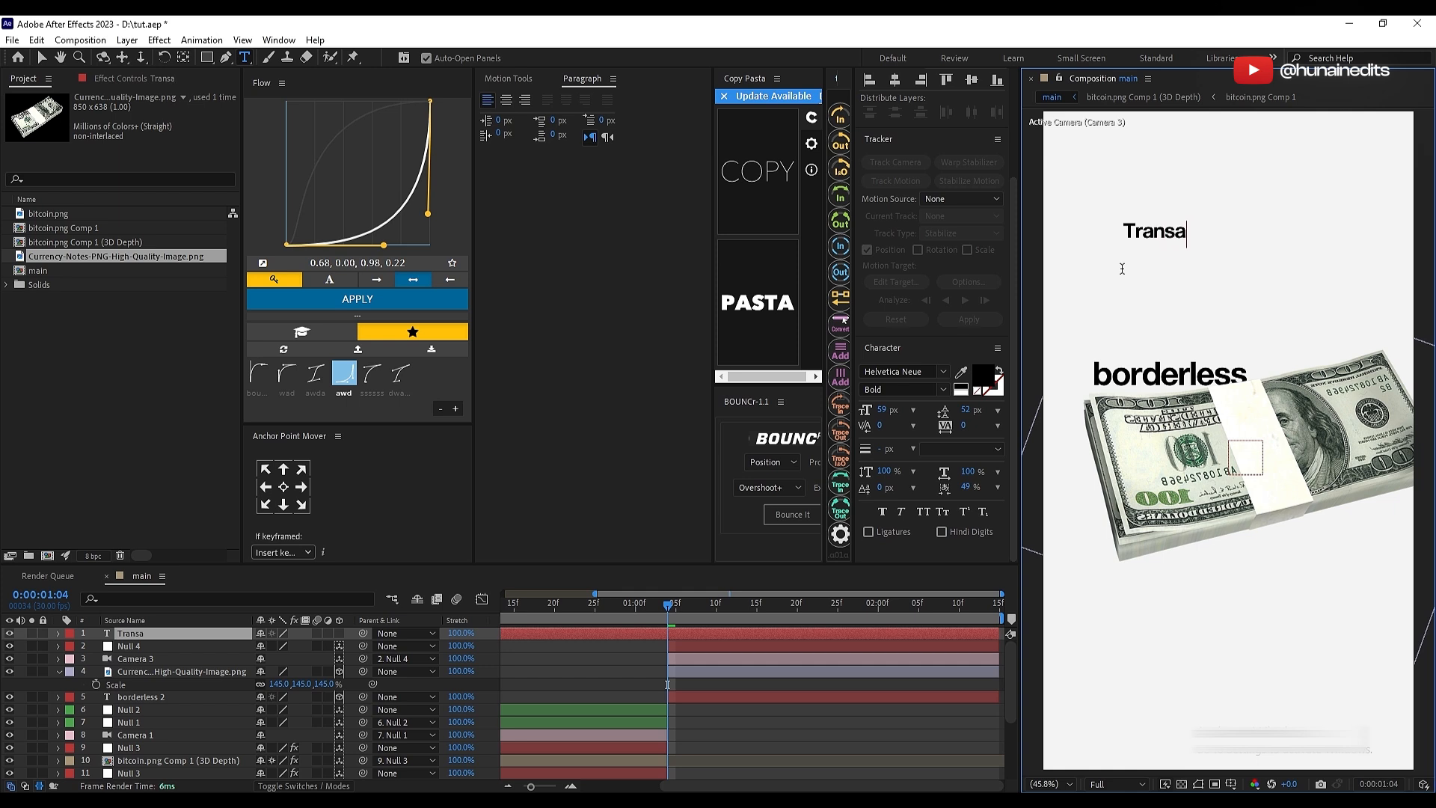
{"action": "key", "text": "ctrl+shift+d"}
{"action": "left_click", "coordinate": [644, 646]}
{"action": "key", "text": "Delete"}
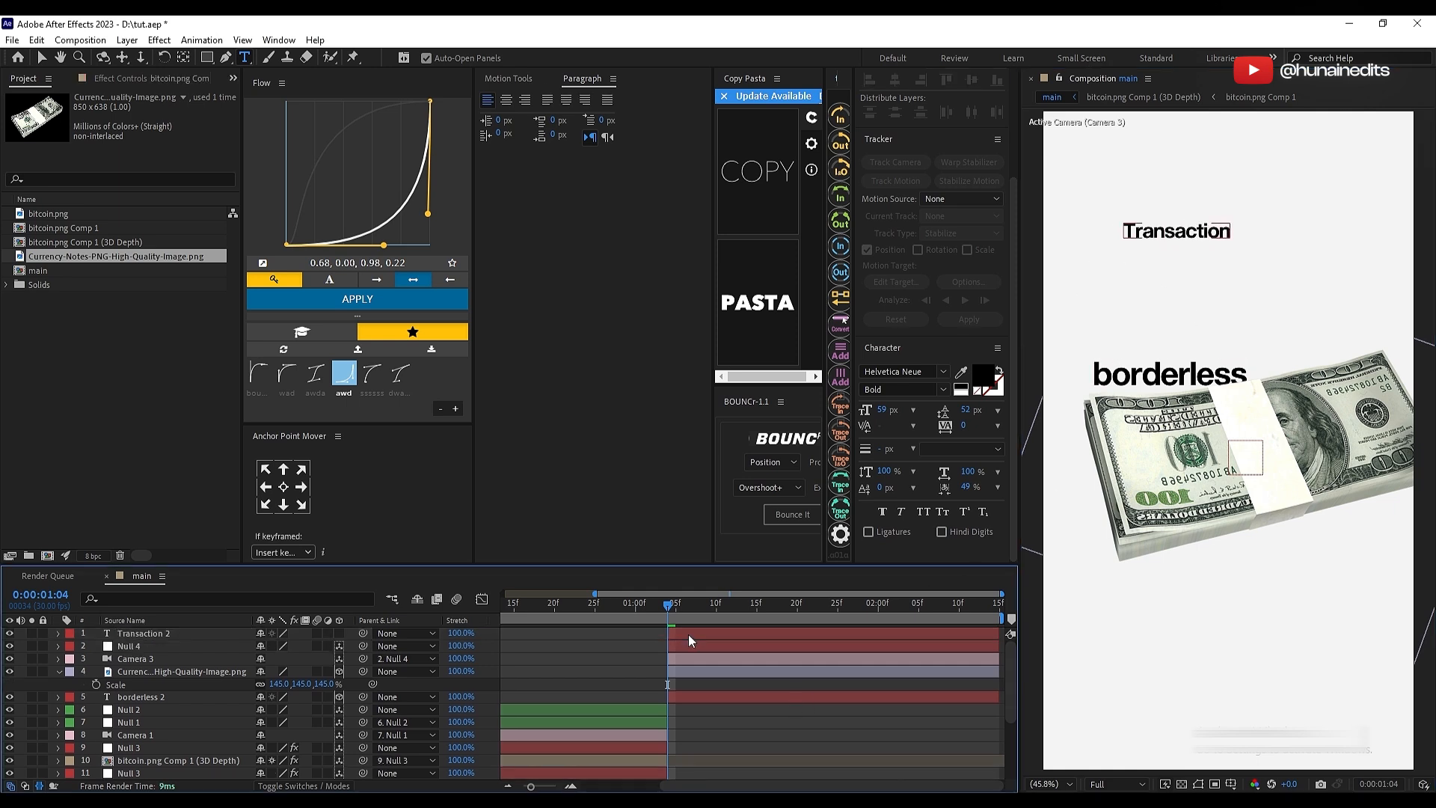
Step: Centre the "Transaction" text's anchor point, scale it to 253%, and move it down towards "borderless"
{"action": "left_click", "coordinate": [688, 635]}
{"action": "left_click", "coordinate": [283, 486]}
{"action": "key", "text": "s"}
{"action": "key", "text": "v"}
{"action": "left_click_drag", "start_coordinate": [278, 646], "coordinate": [392, 646]}
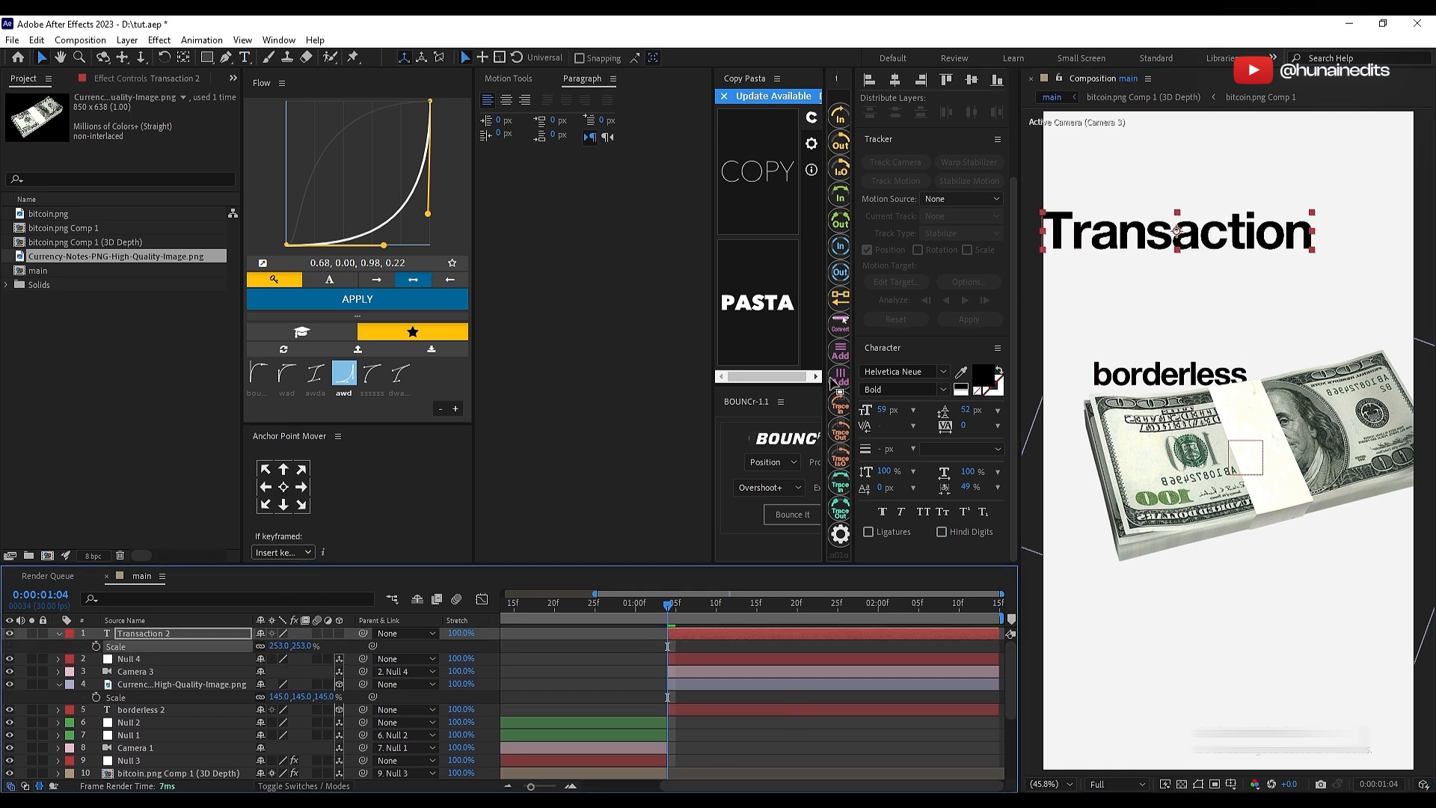
{"action": "left_click_drag", "start_coordinate": [1197, 238], "coordinate": [1211, 290]}
Step: Set the "Transaction" text's font to Boska Bold Italic
{"action": "left_click", "coordinate": [890, 373]}
{"action": "type", "text": "boska"}
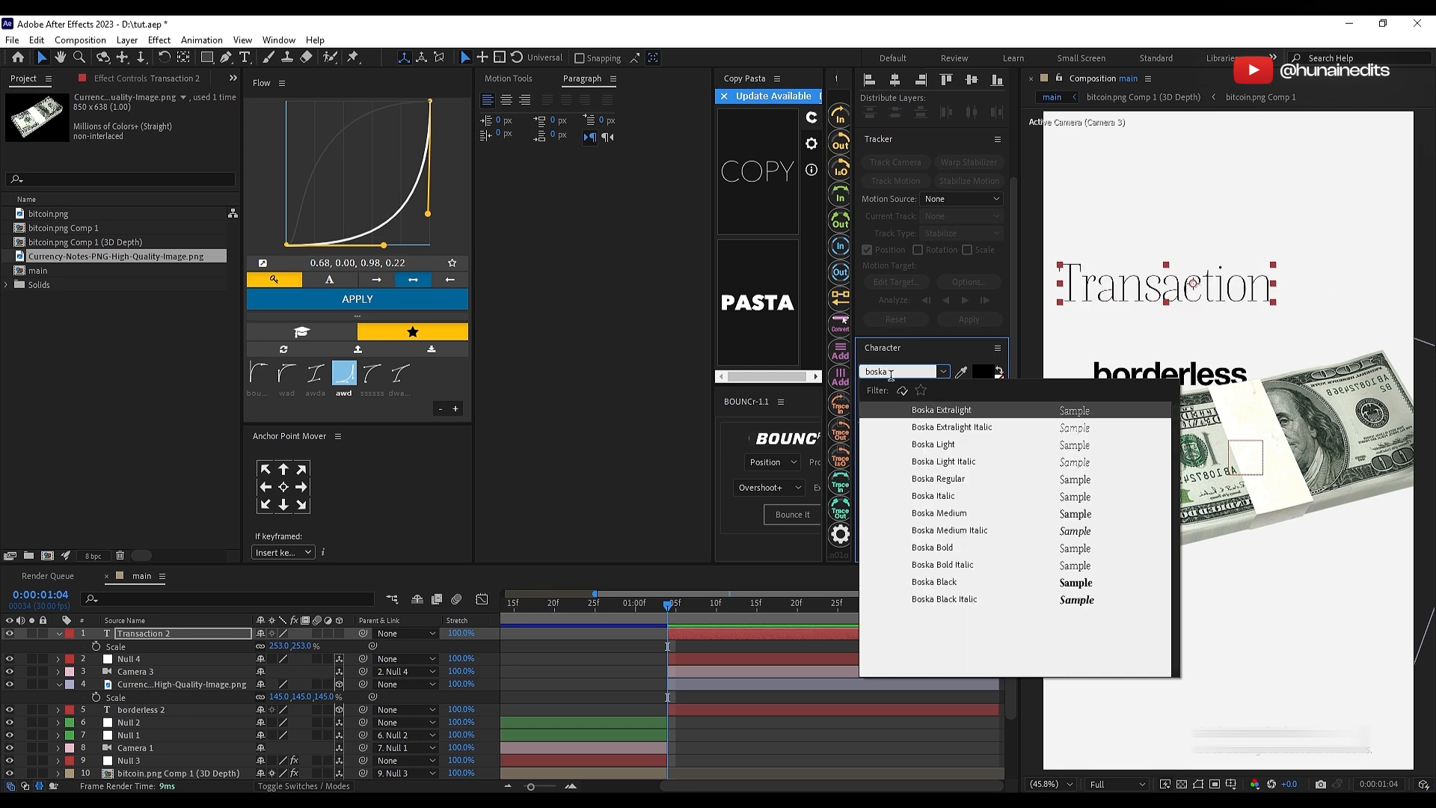
{"action": "key", "text": "Down"}
{"action": "key", "text": "Down"}
{"action": "key", "text": "Down"}
{"action": "key", "text": "Down"}
{"action": "key", "text": "Down"}
{"action": "key", "text": "Down"}
{"action": "key", "text": "Down"}
{"action": "key", "text": "Down"}
{"action": "key", "text": "Down"}
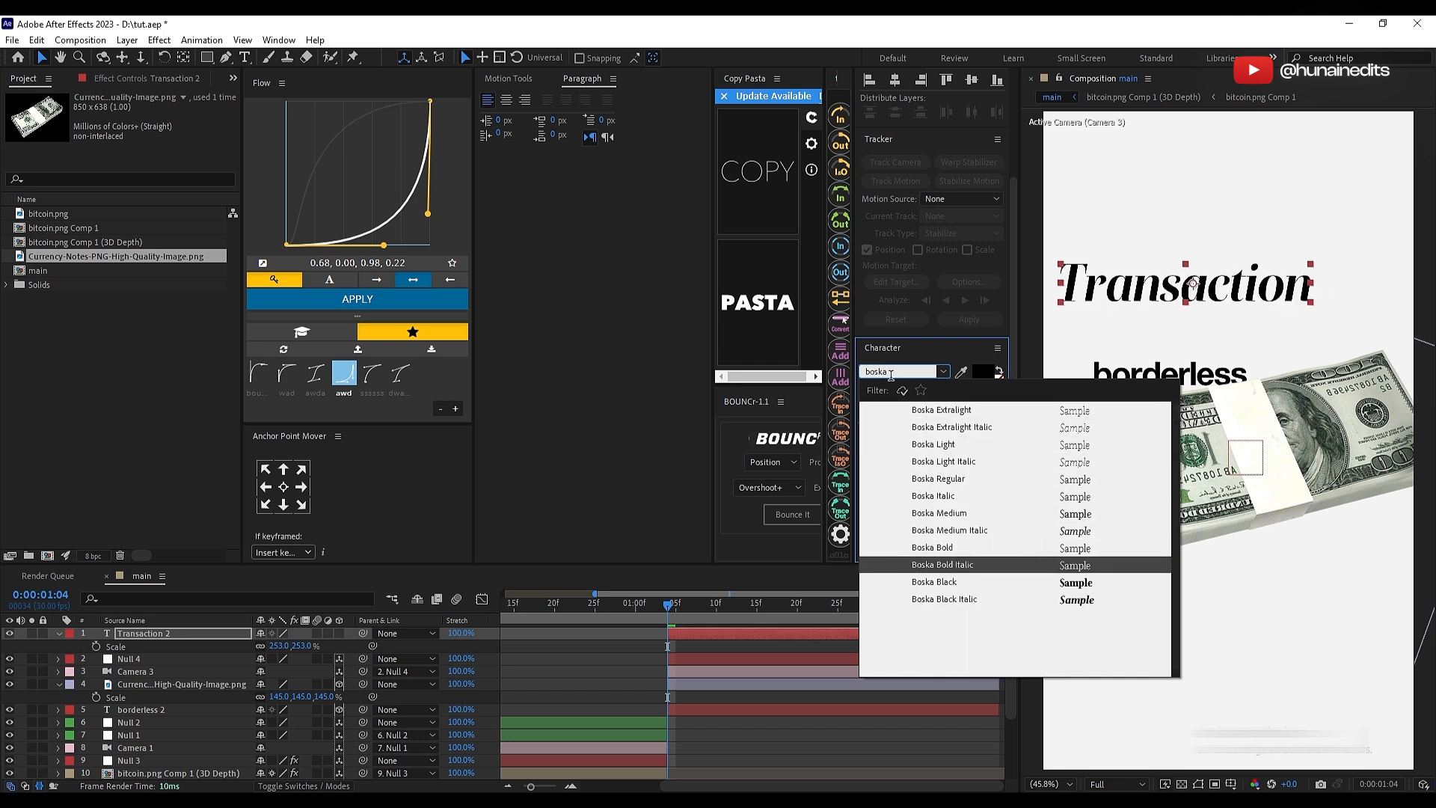
{"action": "key", "text": "Down"}
{"action": "key", "text": "Up"}
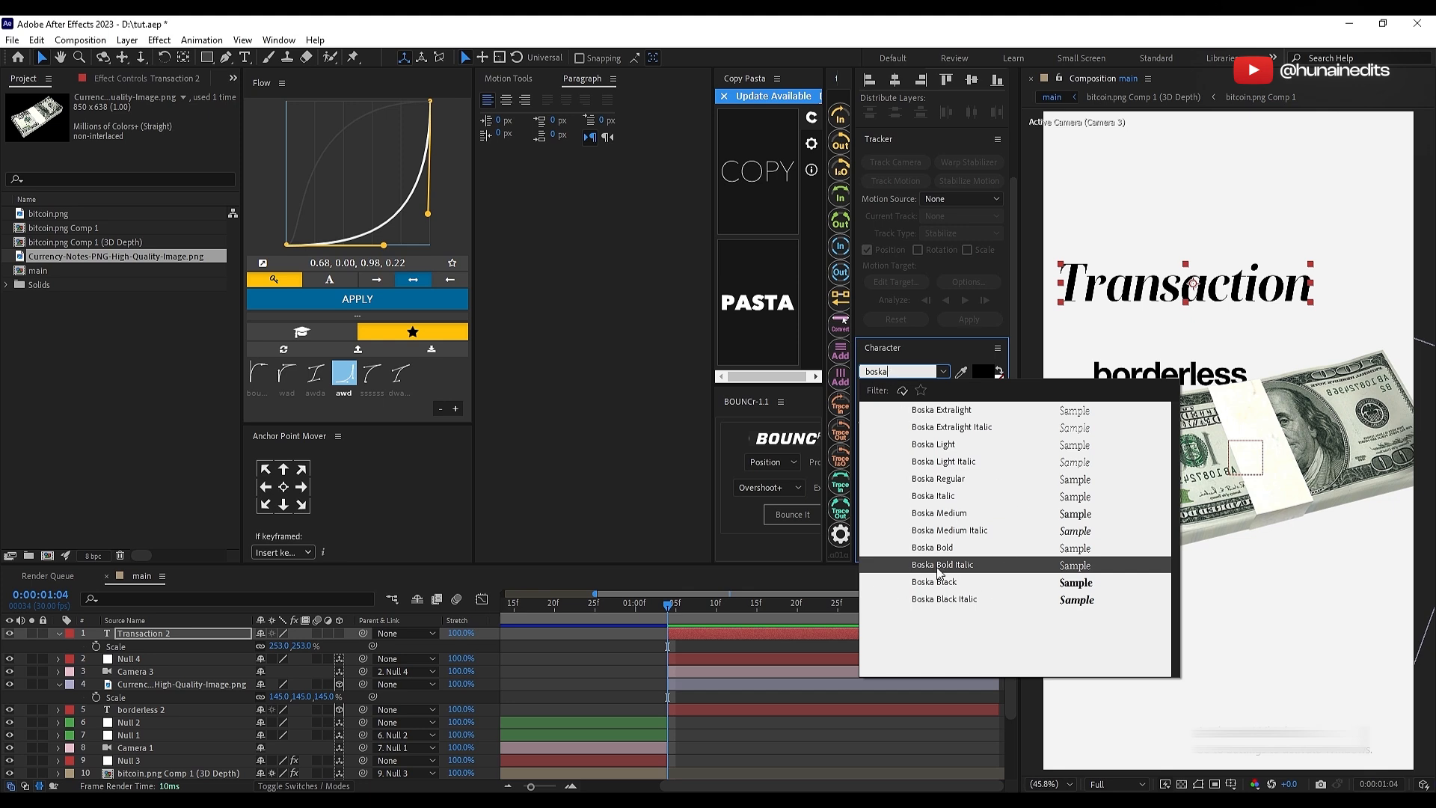
{"action": "left_click", "coordinate": [973, 569]}
{"action": "left_click", "coordinate": [712, 717]}
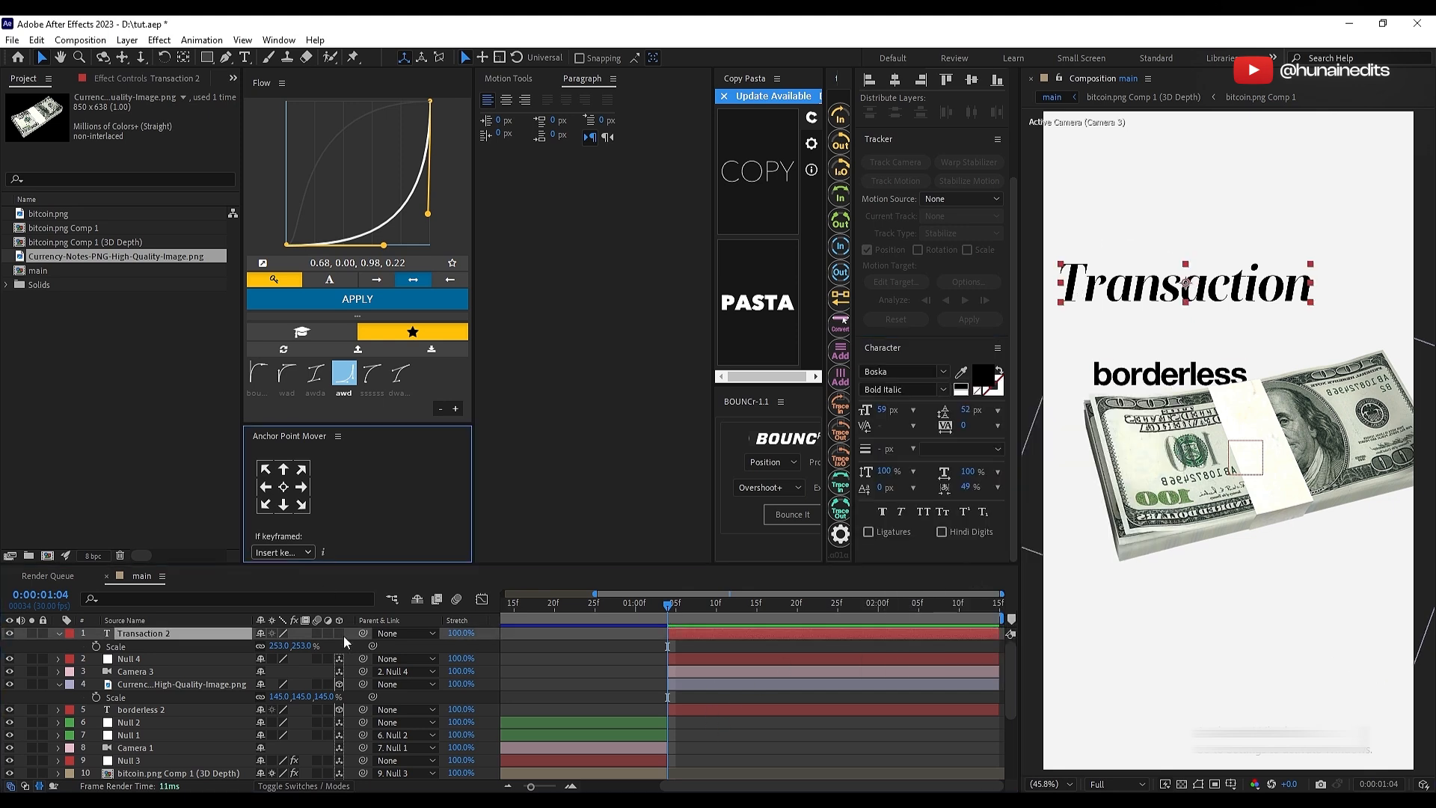
Step: Make "Transaction" a 3D layer, bring it towards the camera, and place it across the money stack's lower edge
{"action": "left_click", "coordinate": [340, 633]}
{"action": "key", "text": "p"}
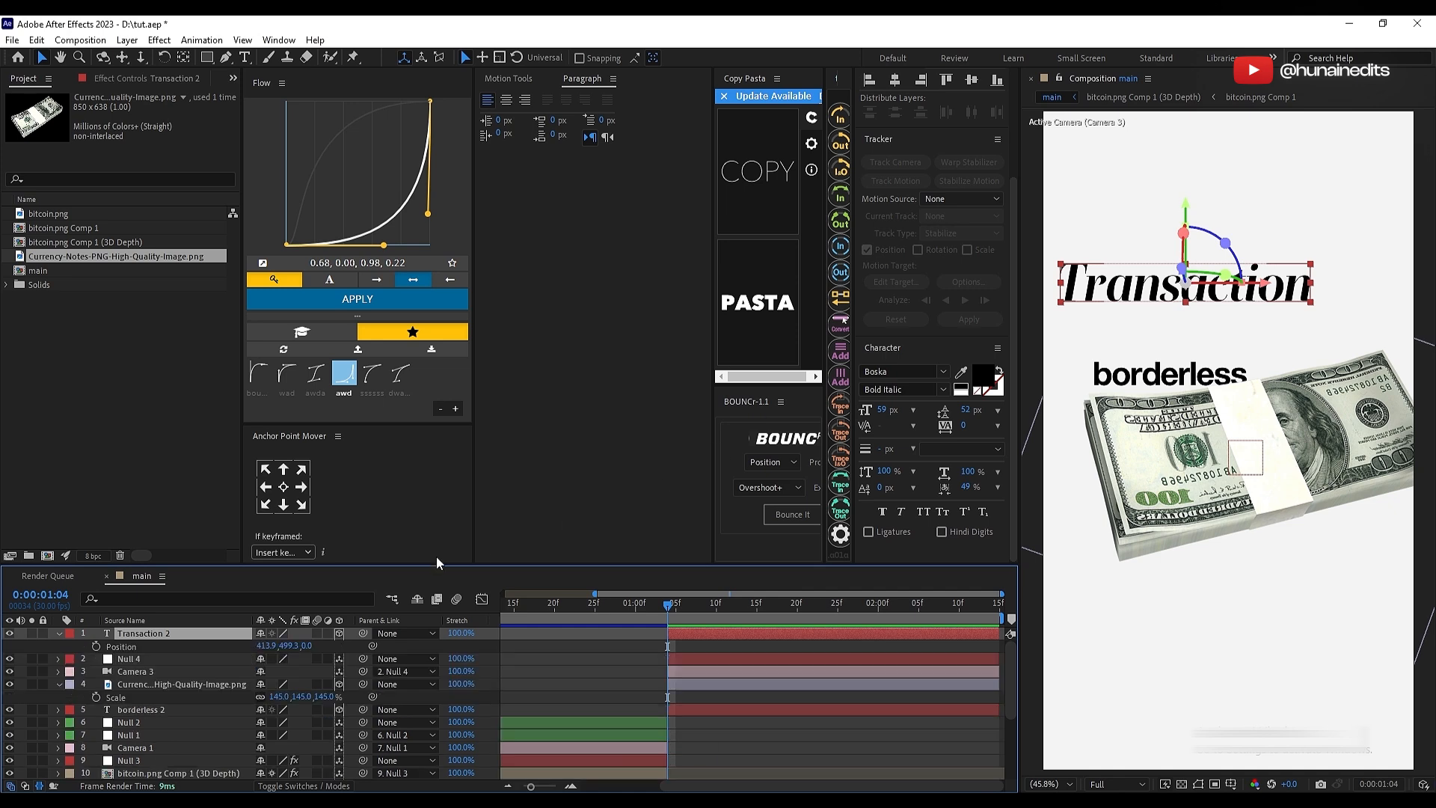
{"action": "left_click_drag", "start_coordinate": [309, 644], "coordinate": [262, 645]}
{"action": "left_click_drag", "start_coordinate": [1062, 245], "coordinate": [1151, 557]}
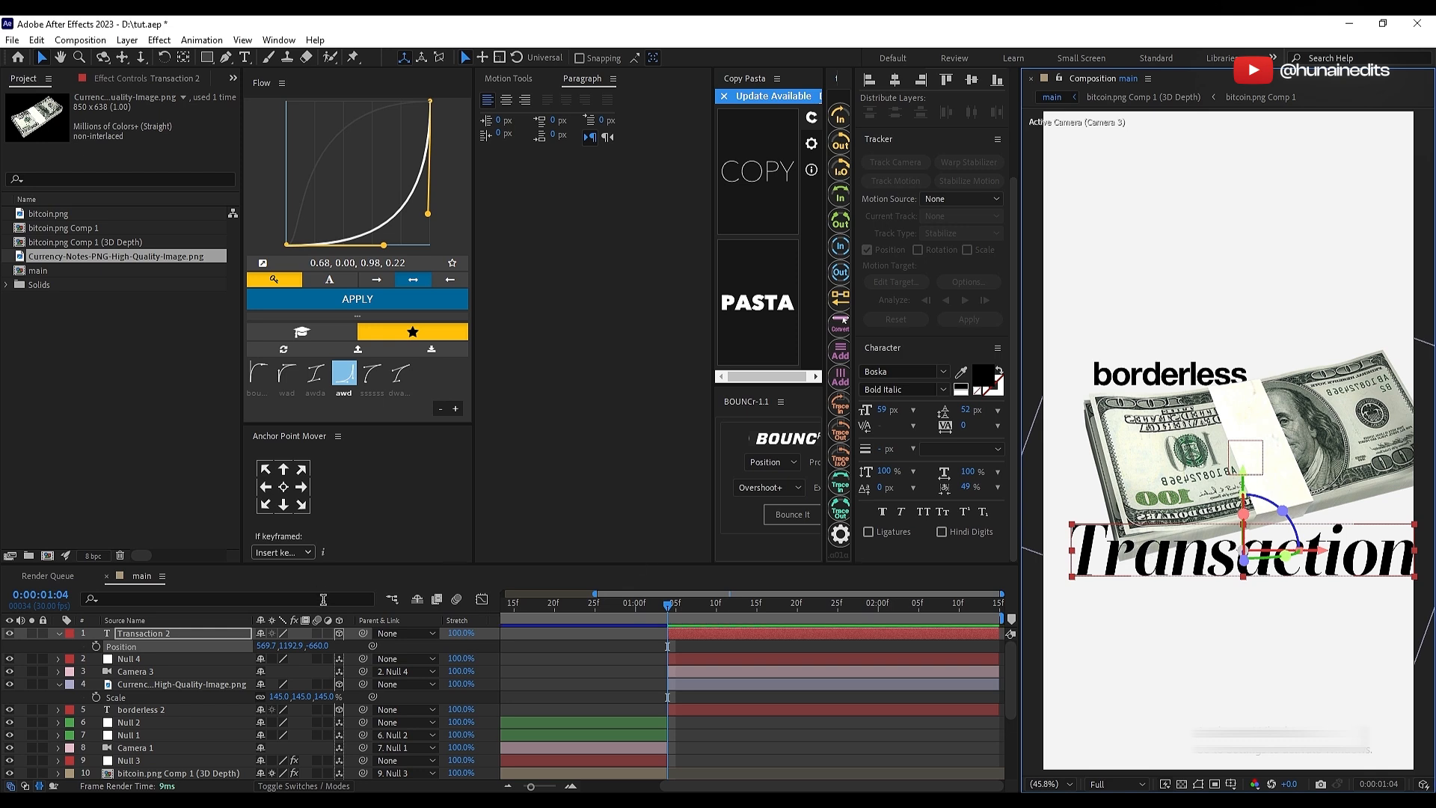
{"action": "left_click_drag", "start_coordinate": [320, 645], "coordinate": [240, 649]}
Step: Scale "Transaction" to 208%, nudge the money stack, and move the text layer below Camera 3
{"action": "key", "text": "s"}
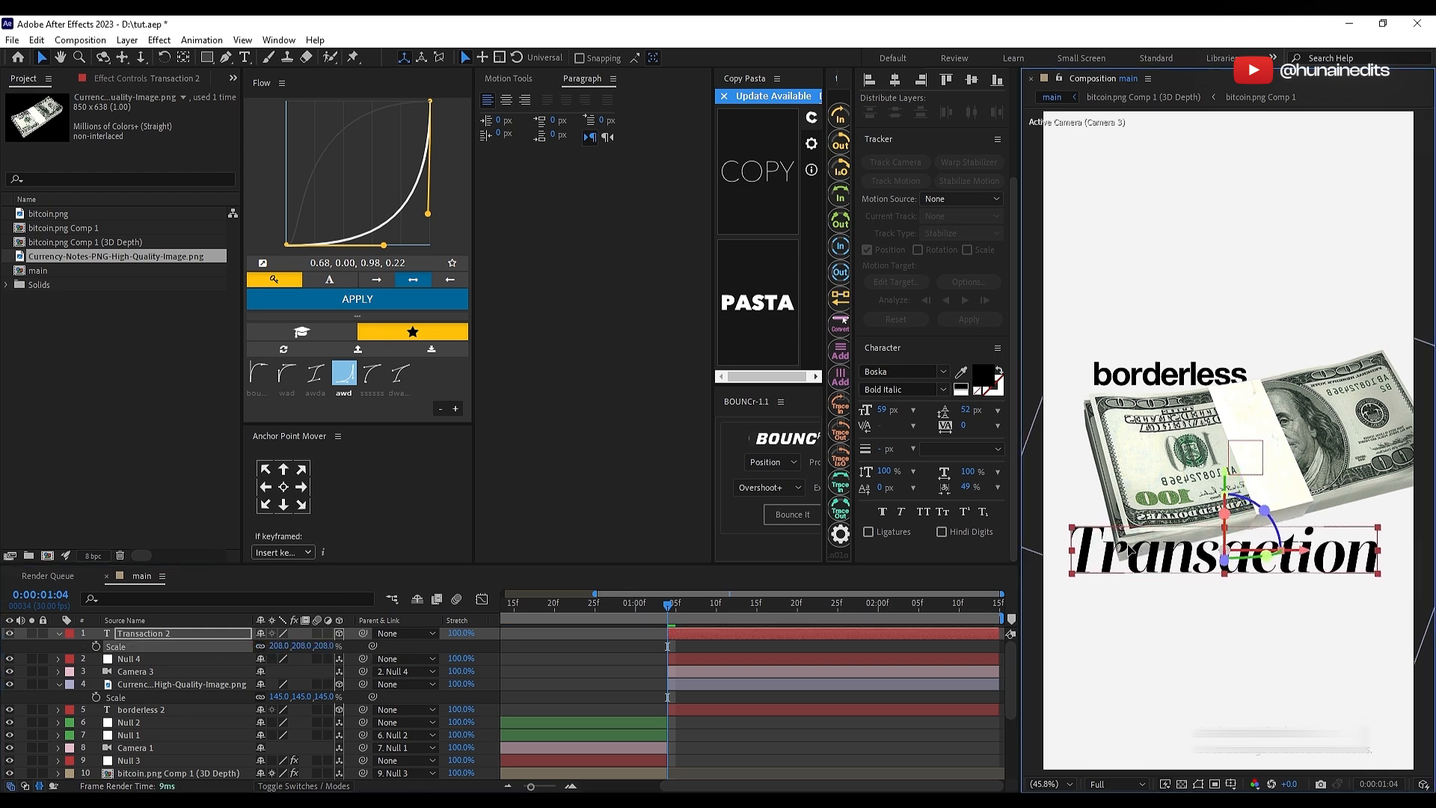
{"action": "left_click", "coordinate": [792, 683]}
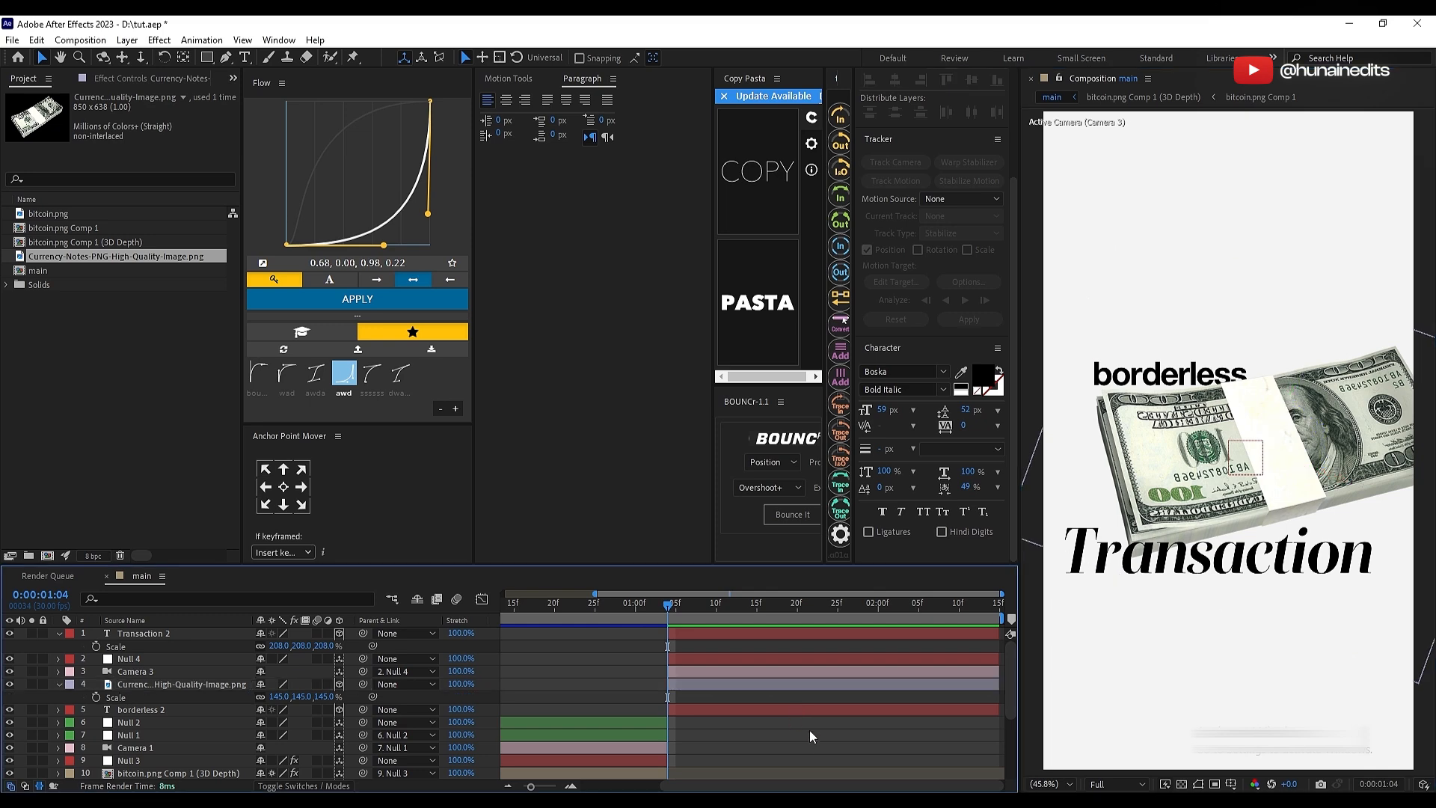
{"action": "left_click", "coordinate": [818, 633]}
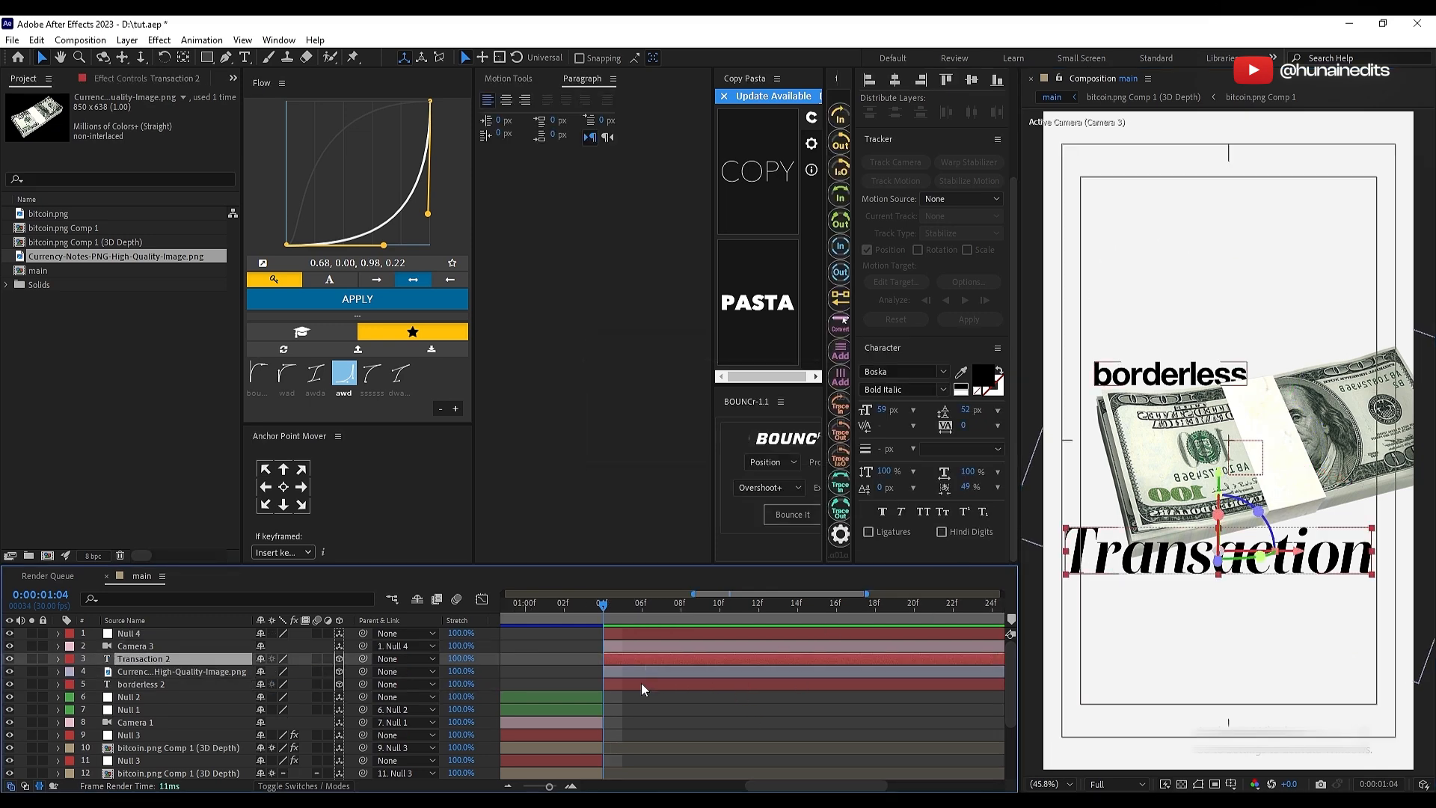
Step: Shift the Transaction, money and borderless layers together to align them within the title-safe guides, and save the project
{"action": "left_click", "coordinate": [640, 684], "text": "shift"}
{"action": "key", "text": "apostrophe"}
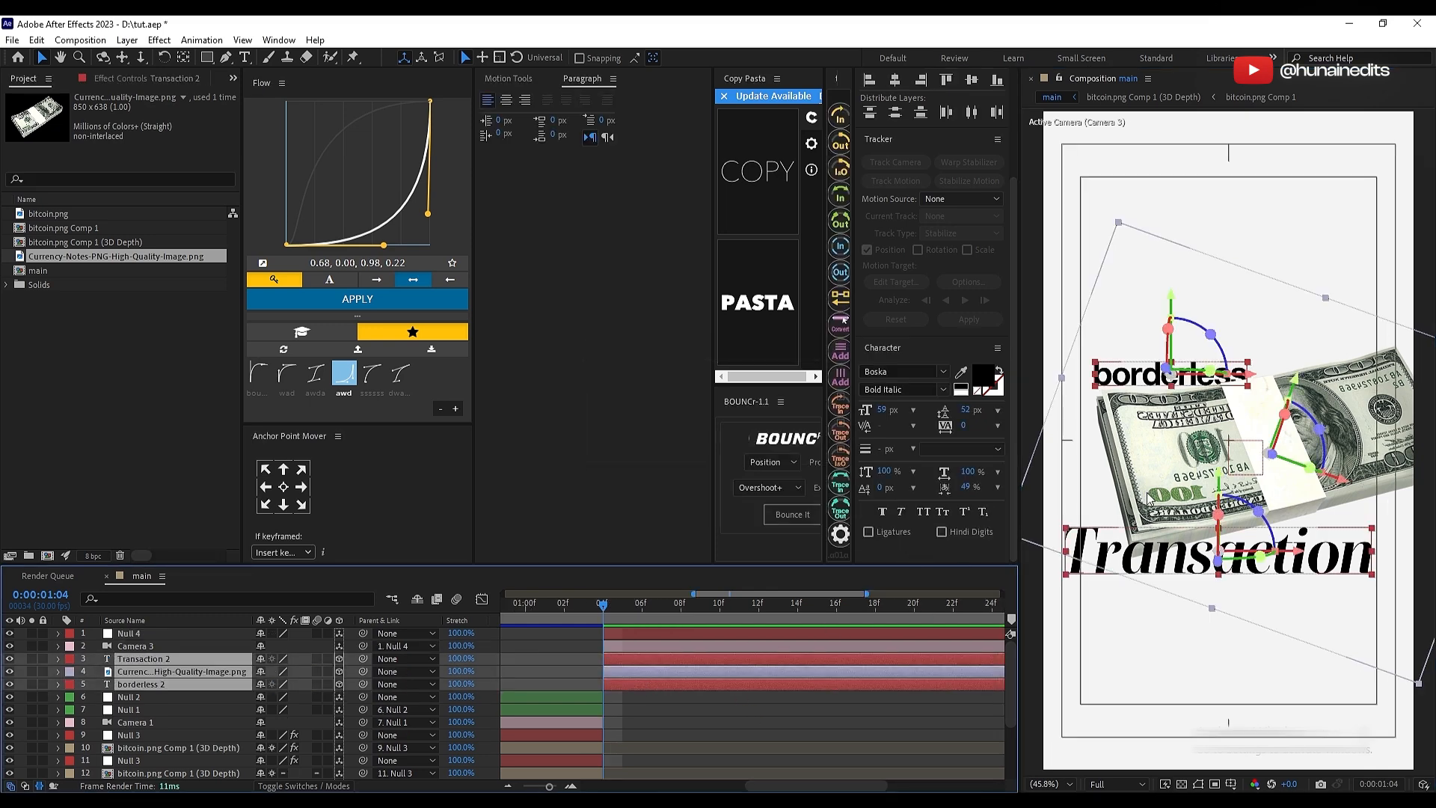
{"action": "mouse_move", "coordinate": [1147, 494]}
{"action": "left_mouse_down"}
{"action": "mouse_move", "coordinate": [1133, 483]}
{"action": "mouse_move", "coordinate": [1148, 497]}
{"action": "left_mouse_up"}
{"action": "left_click", "coordinate": [761, 703]}
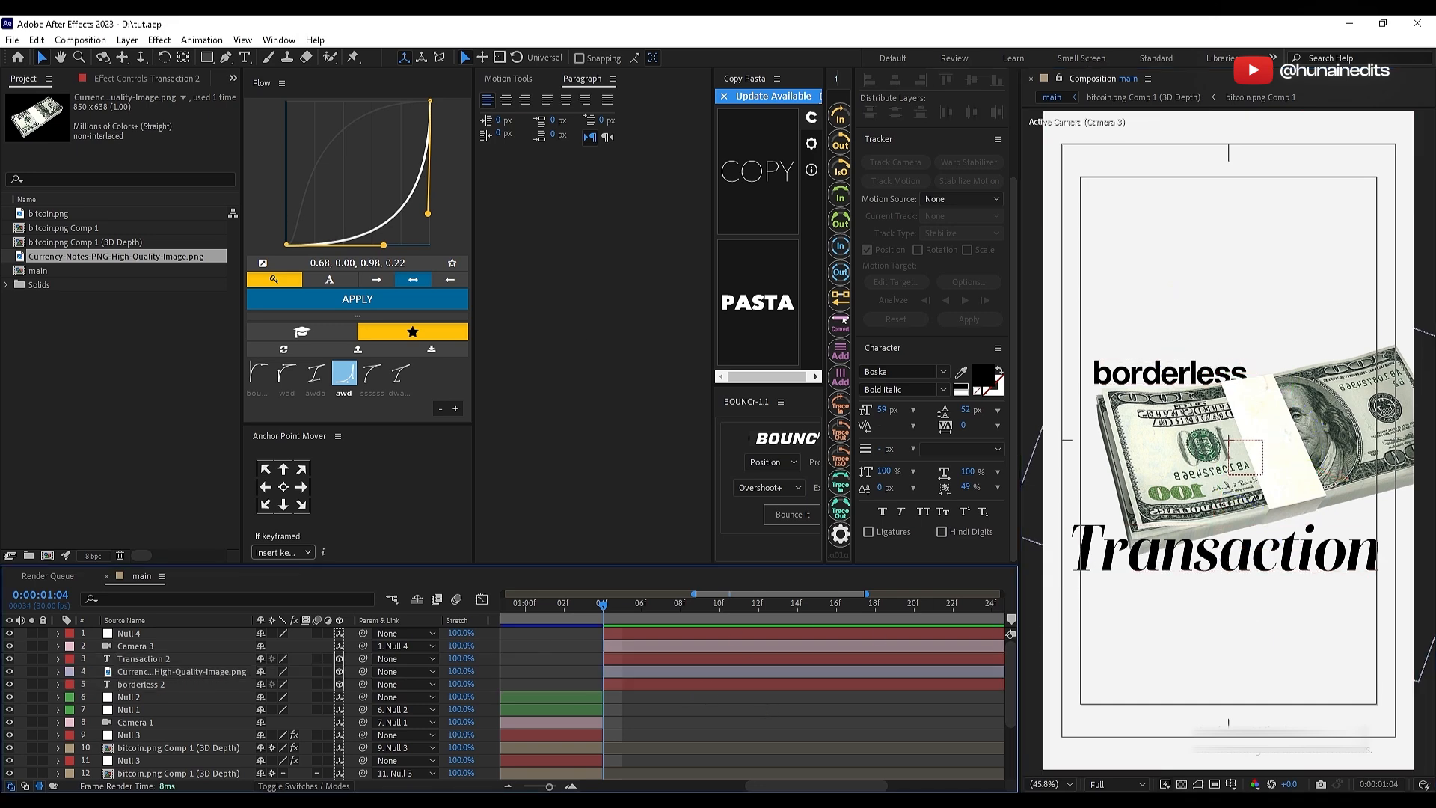
Step: Check the reference video and paste the paragraph "Borderless transactions move money easily between countries. They are fast, low-cost, and secure." as a new text layer
{"action": "left_click_drag", "start_coordinate": [0, 97], "coordinate": [650, 90]}
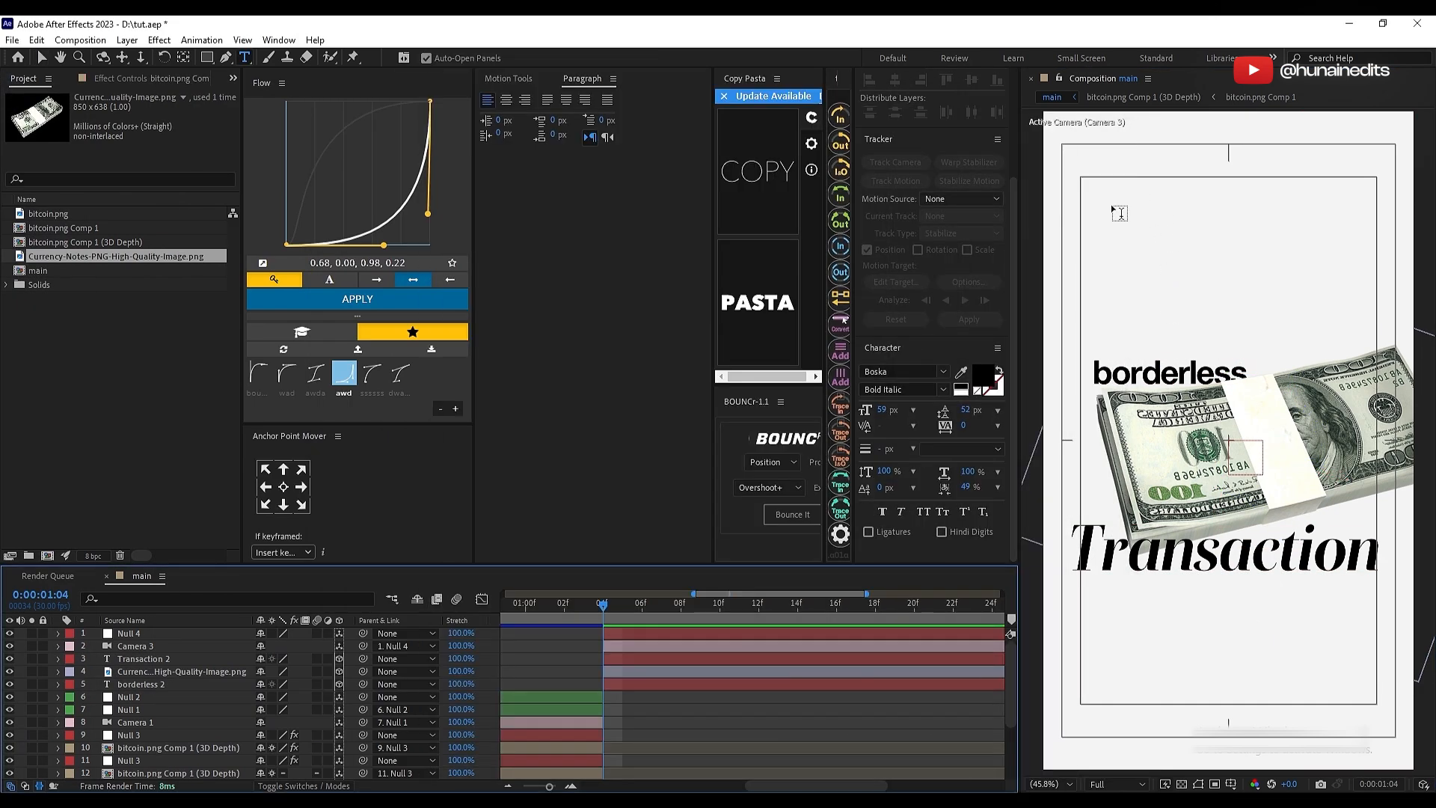
{"action": "left_click", "coordinate": [1097, 212]}
{"action": "key", "text": "ctrl+v"}
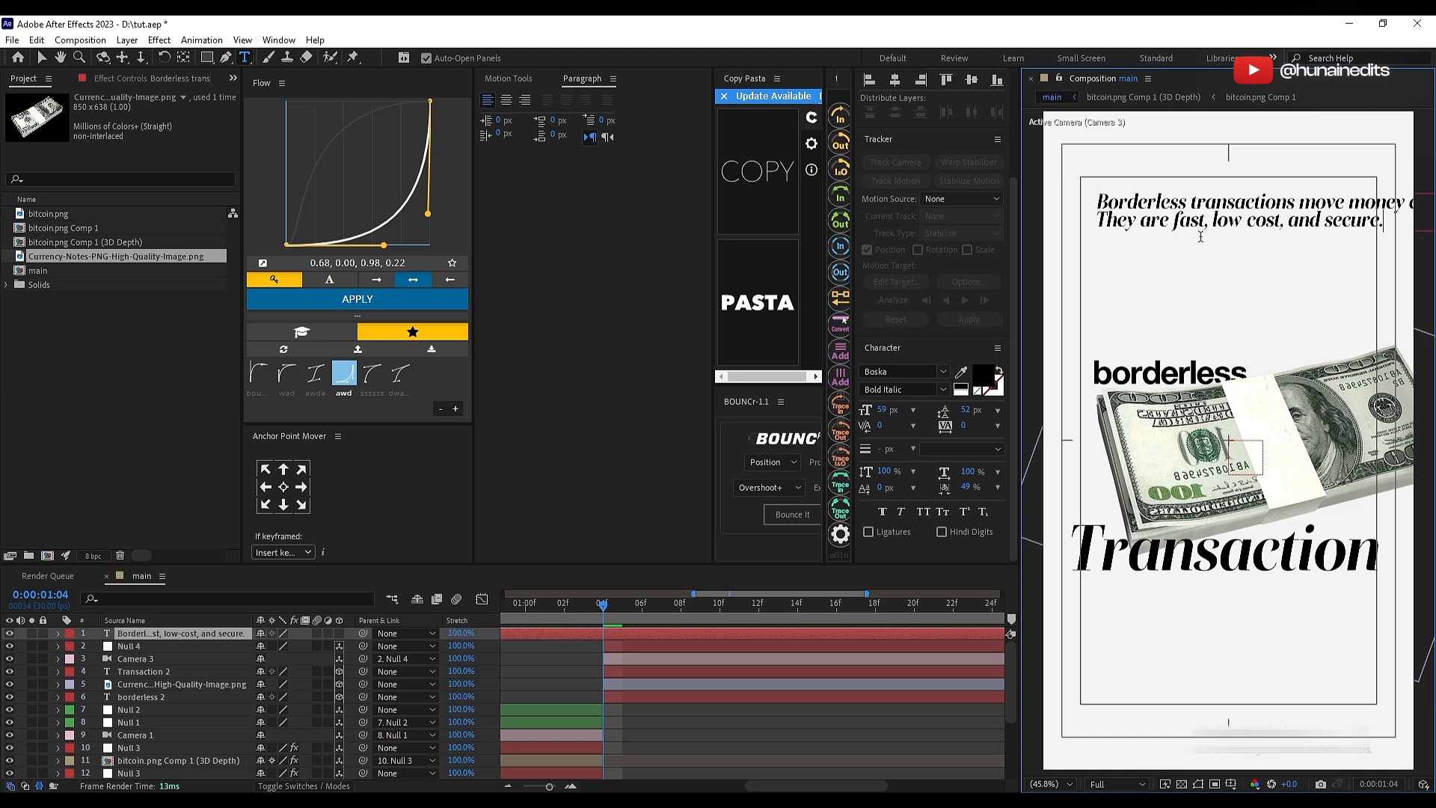
Step: Split the paragraph text layer at 0:00:01:04 and delete the part before it
{"action": "left_click", "coordinate": [688, 720]}
{"action": "left_click", "coordinate": [609, 634]}
{"action": "key", "text": "ctrl+shift+d"}
{"action": "left_click", "coordinate": [589, 647]}
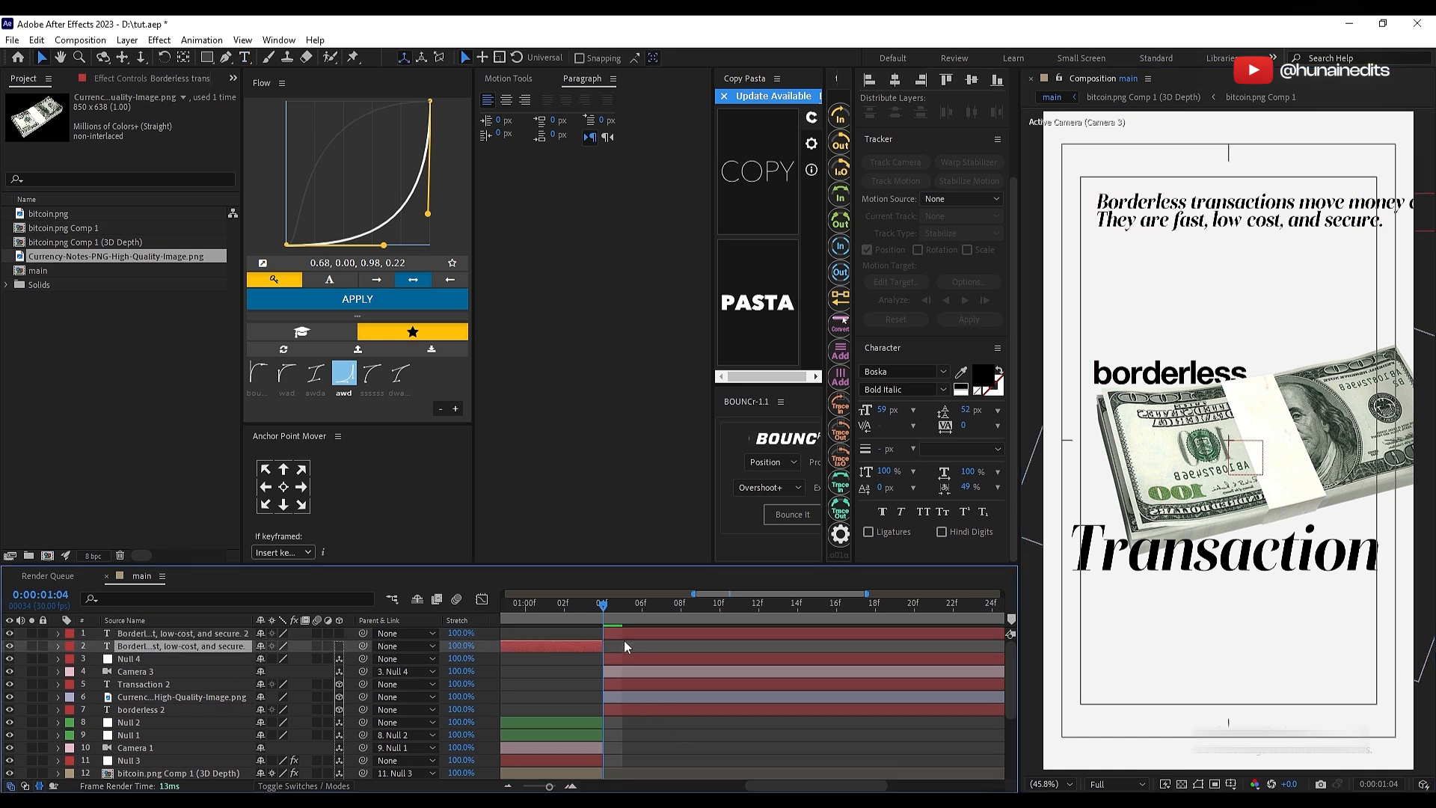
{"action": "key", "text": "Delete"}
Step: Move the paragraph text down above "borderless" and centre its anchor point
{"action": "left_click", "coordinate": [622, 633]}
{"action": "left_click_drag", "start_coordinate": [1231, 218], "coordinate": [1209, 293]}
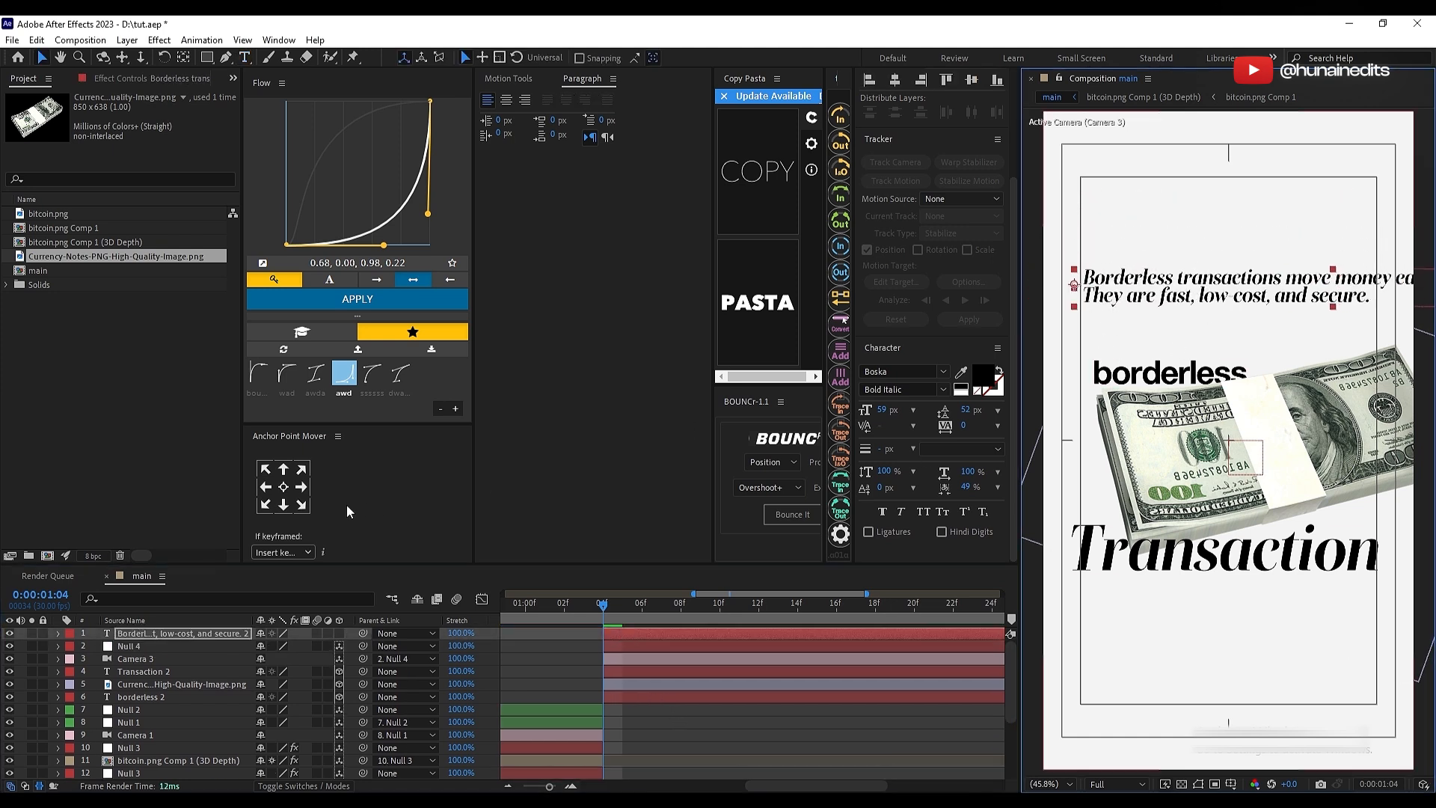
{"action": "left_click", "coordinate": [283, 487]}
Step: Set the paragraph text's font to Space Grotesk Light
{"action": "left_click", "coordinate": [891, 370]}
{"action": "type", "text": "space"}
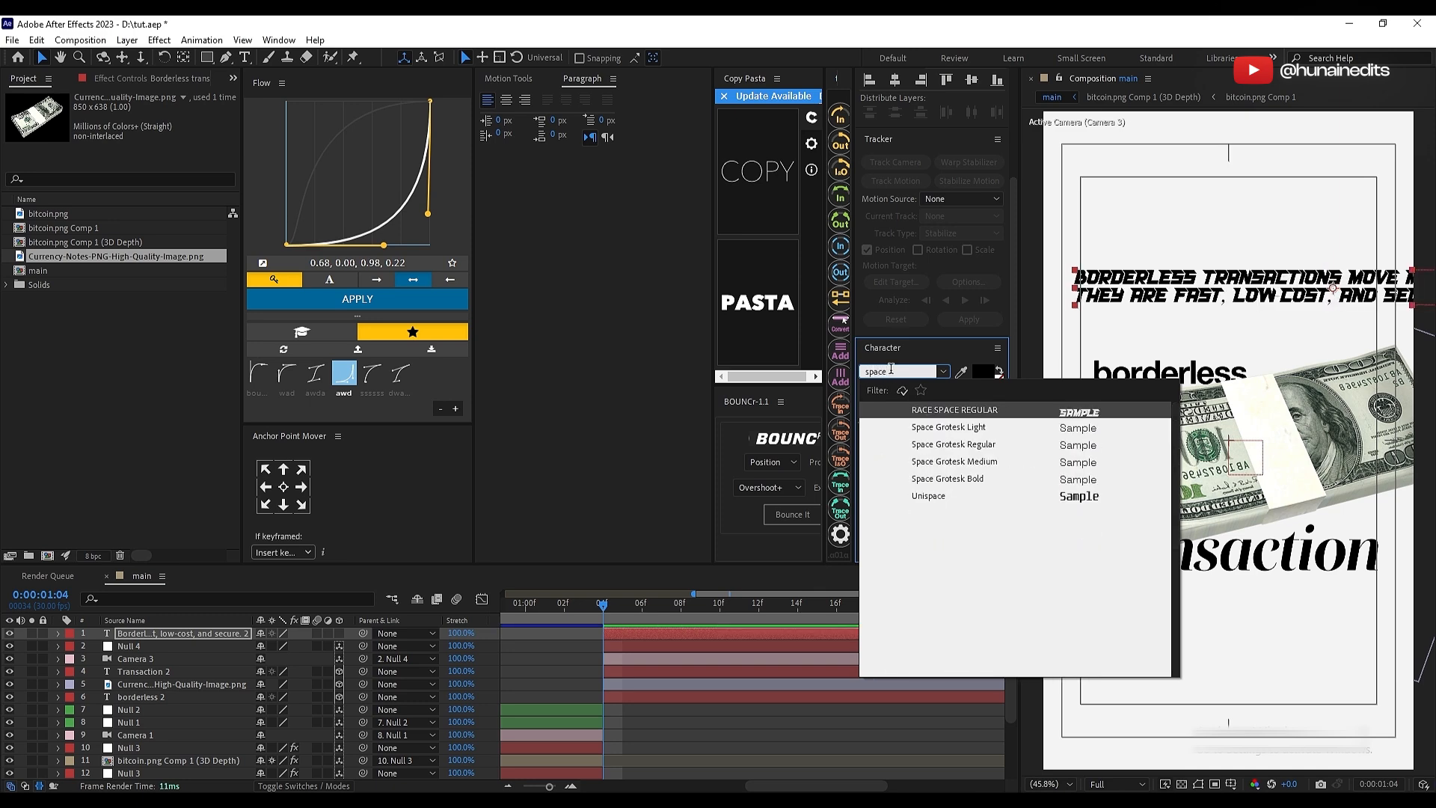
{"action": "key", "text": "Down"}
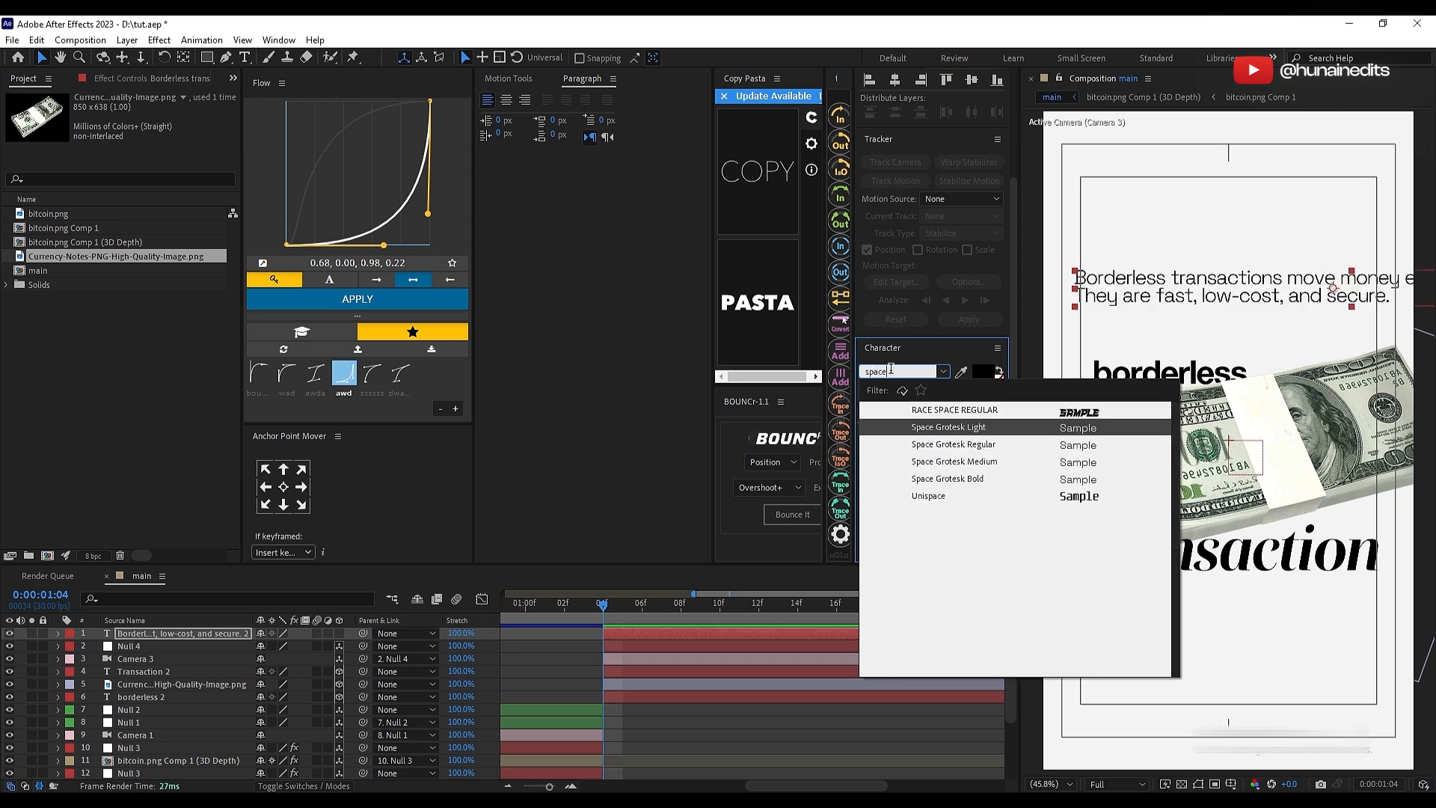
{"action": "key", "text": "Down"}
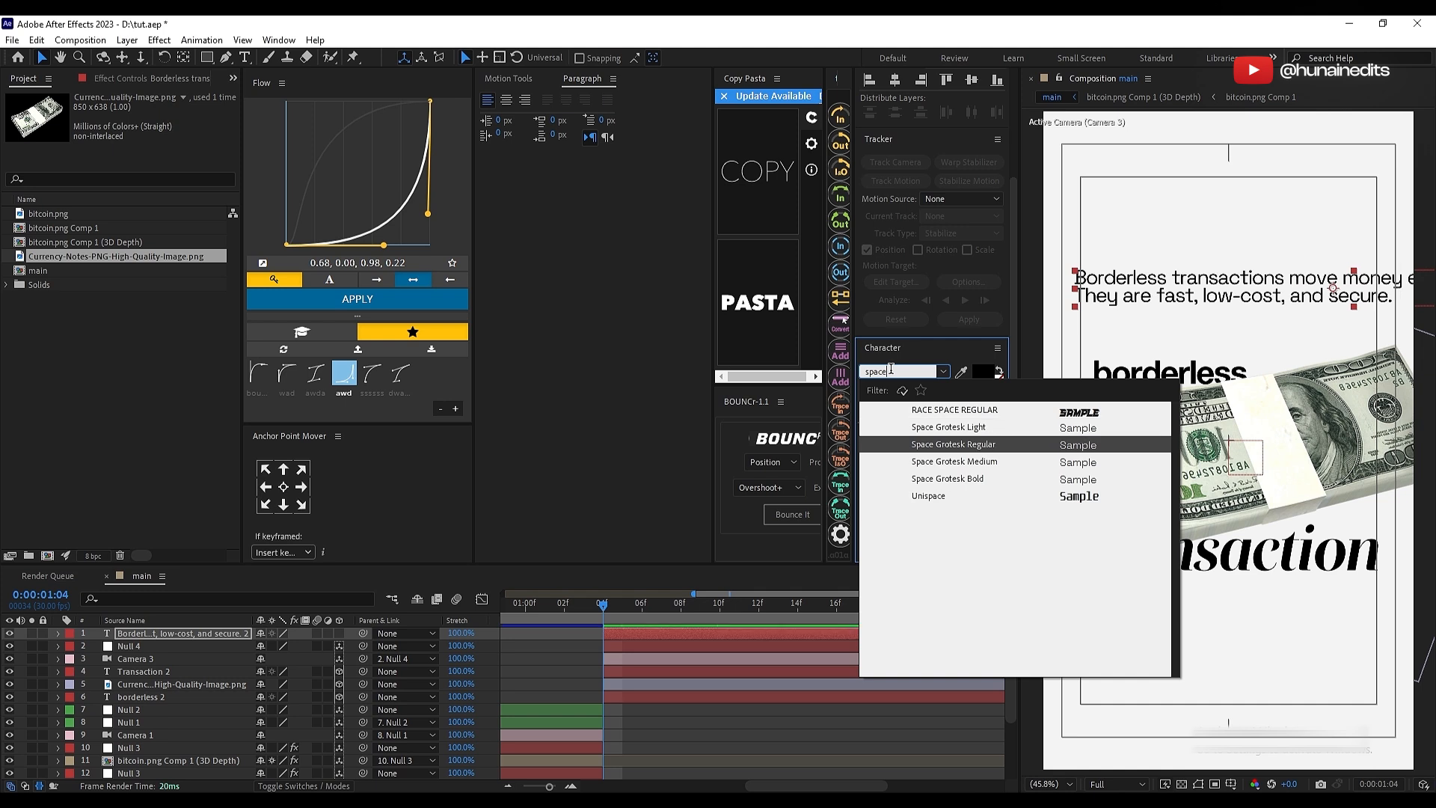
{"action": "key", "text": "Up"}
{"action": "key", "text": "Return"}
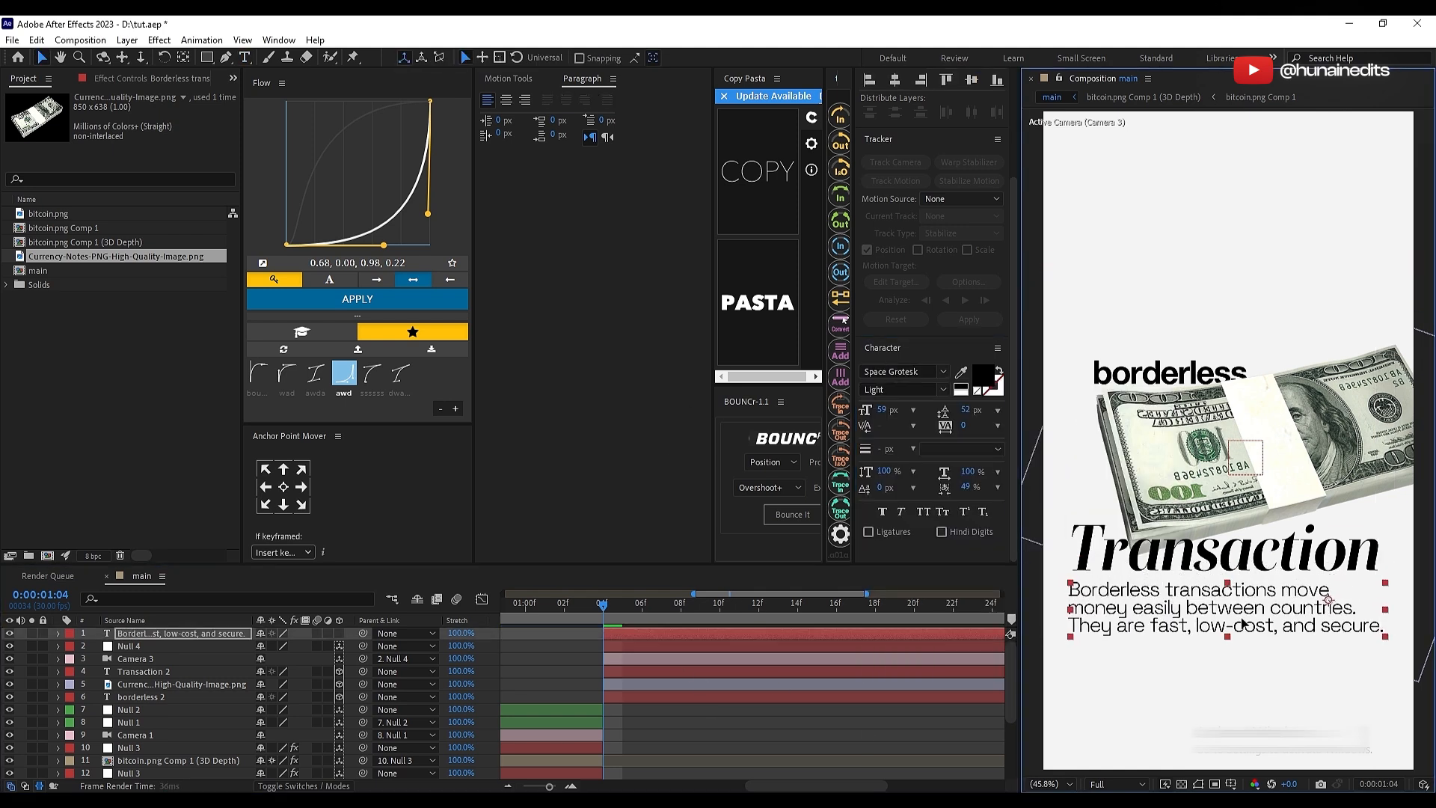
Step: Make the paragraph a 3D layer with a centred anchor point, push it back to Z 710 and place it just under "Transaction"
{"action": "left_click", "coordinate": [283, 486]}
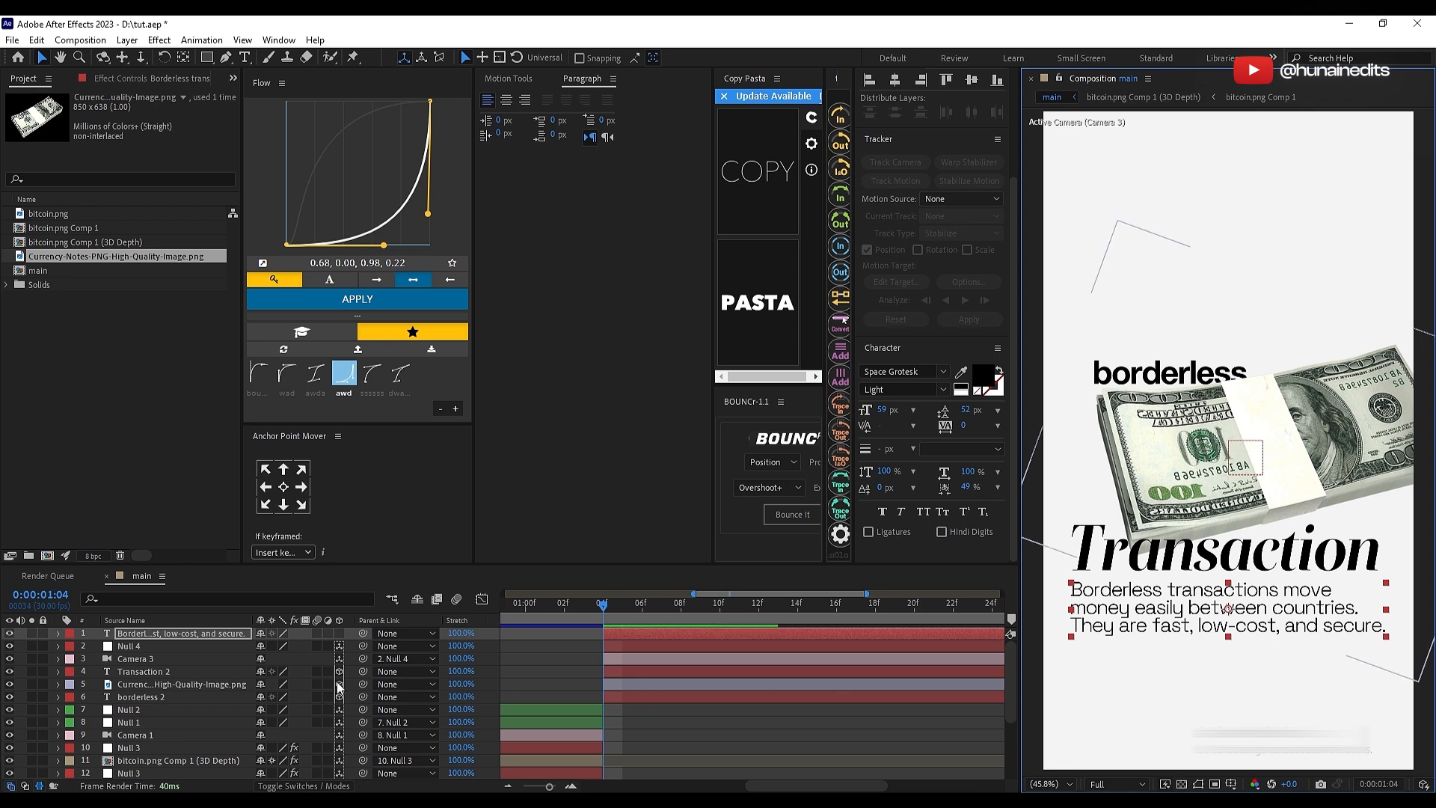
{"action": "left_click", "coordinate": [339, 633]}
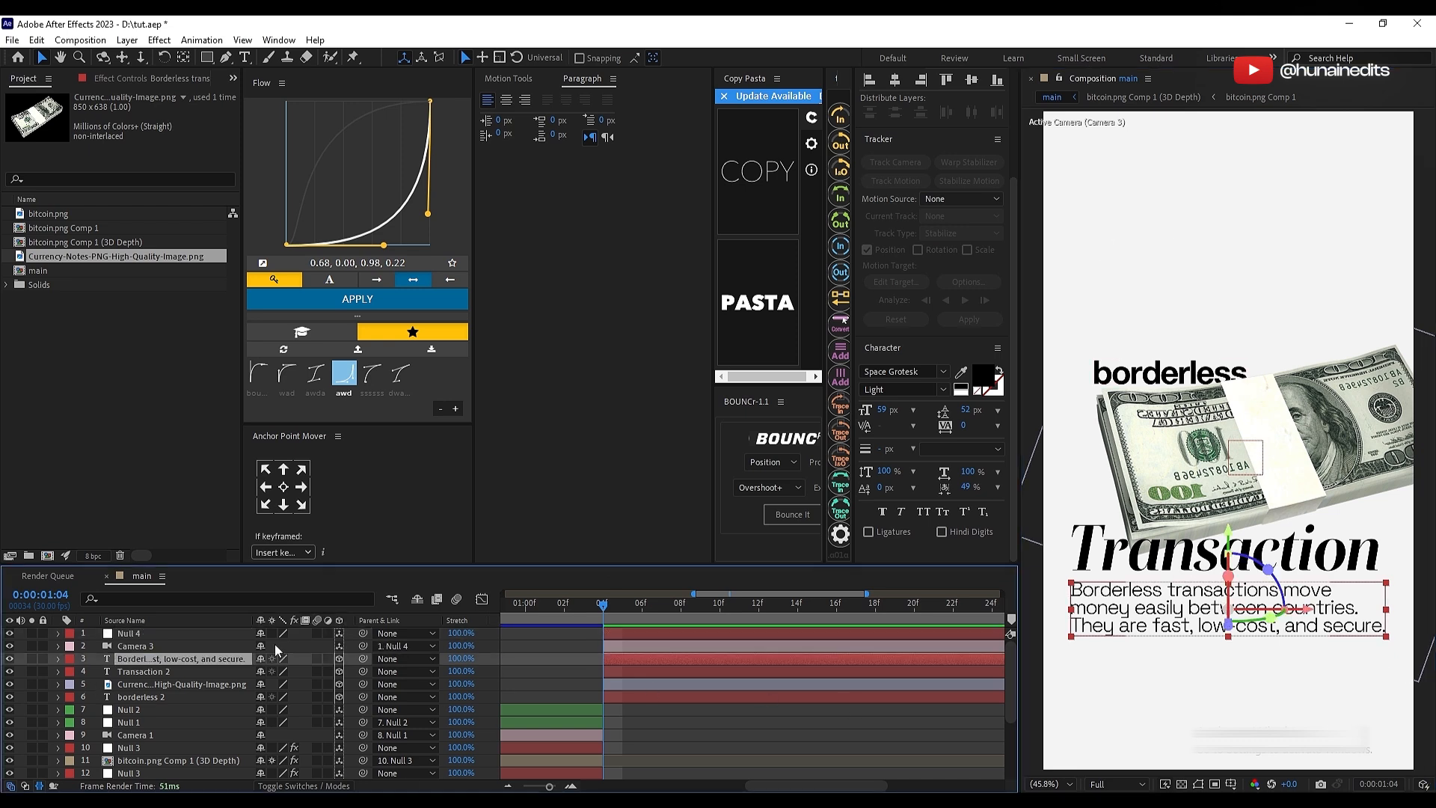
{"action": "key", "text": "p"}
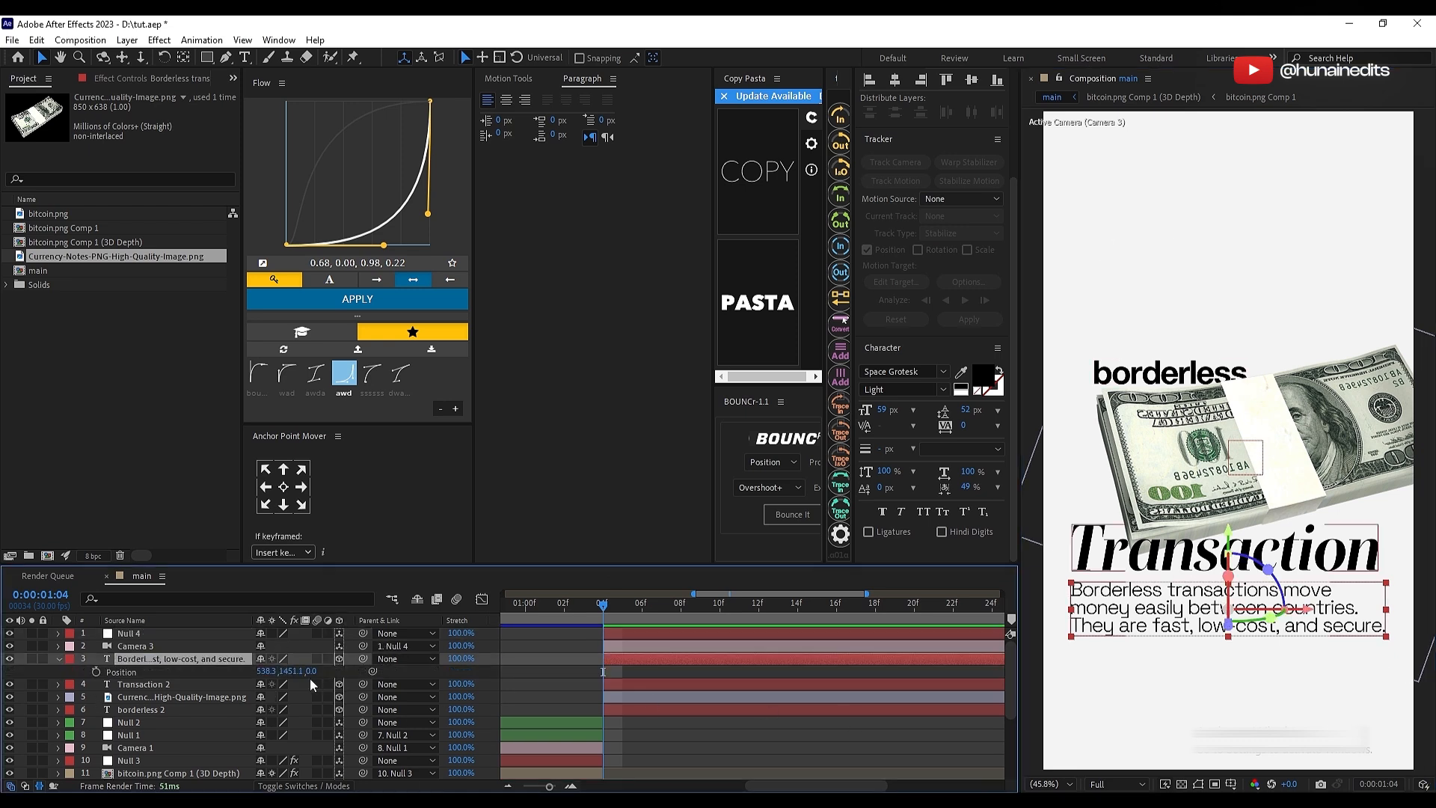
{"action": "left_click_drag", "start_coordinate": [313, 671], "coordinate": [791, 655]}
{"action": "left_click_drag", "start_coordinate": [1174, 577], "coordinate": [1150, 596]}
{"action": "left_click", "coordinate": [860, 733]}
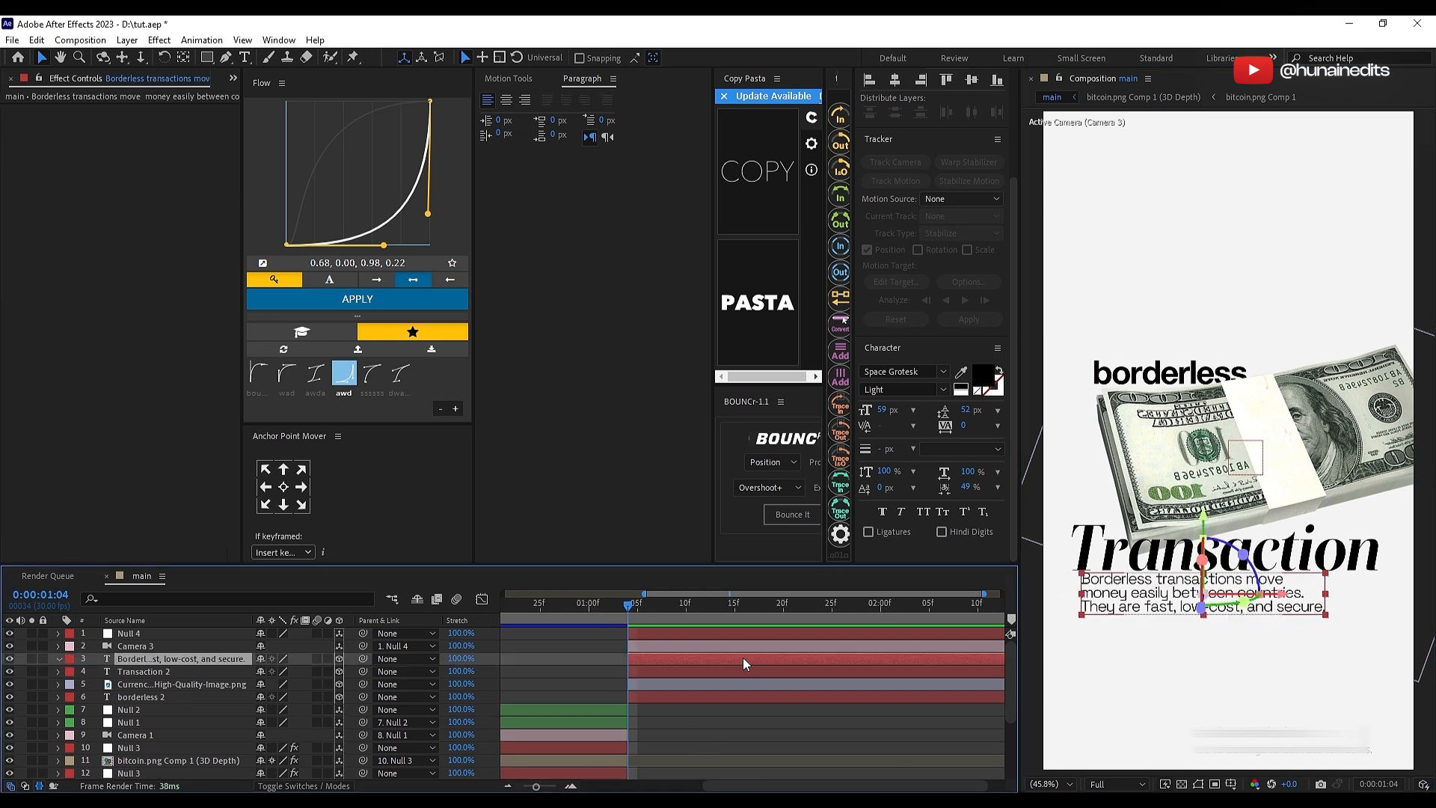
Step: Apply the Typewriter preset to the paragraph layer and base its range selector on Words
{"action": "key", "text": "ctrl+space"}
{"action": "type", "text": "type"}
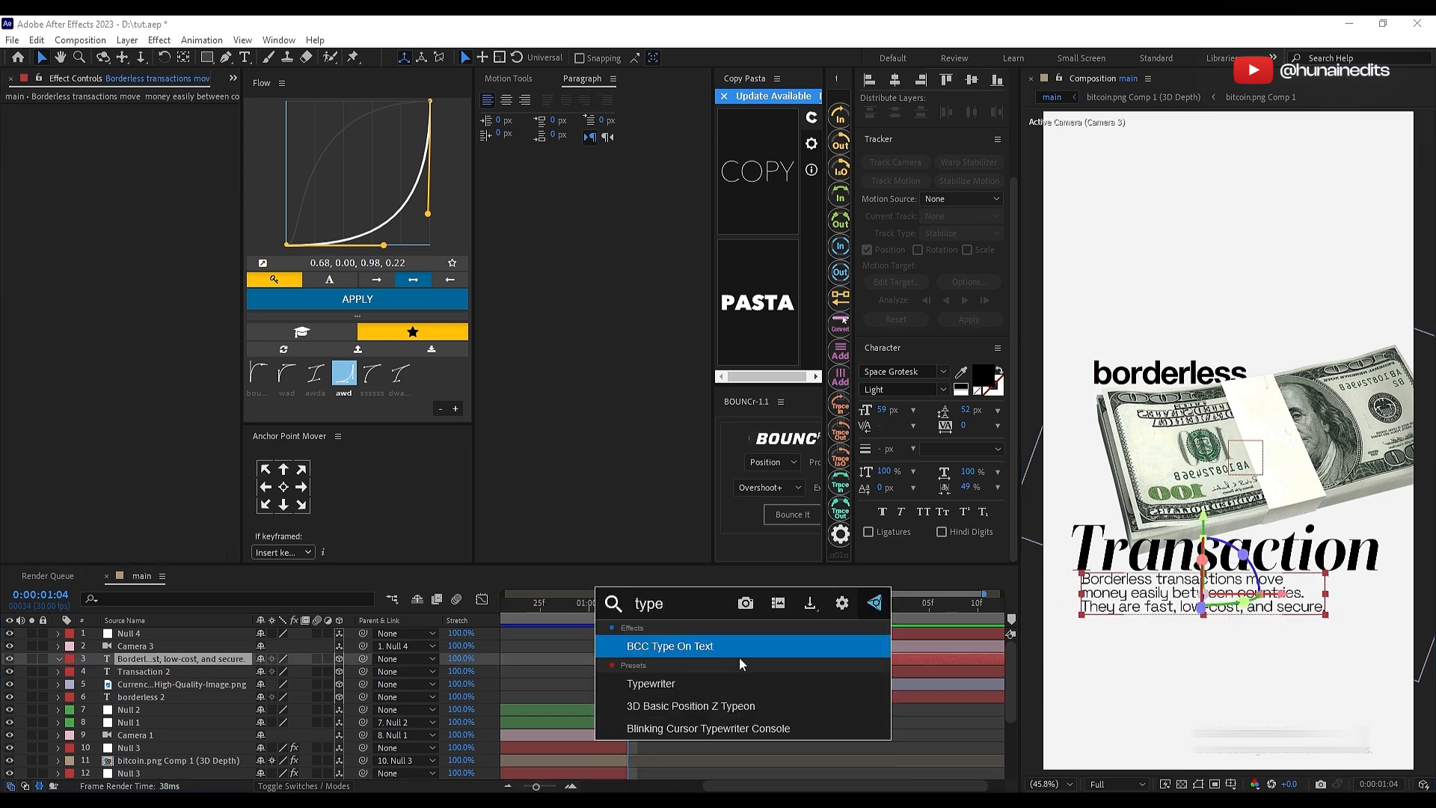
{"action": "left_click", "coordinate": [739, 682]}
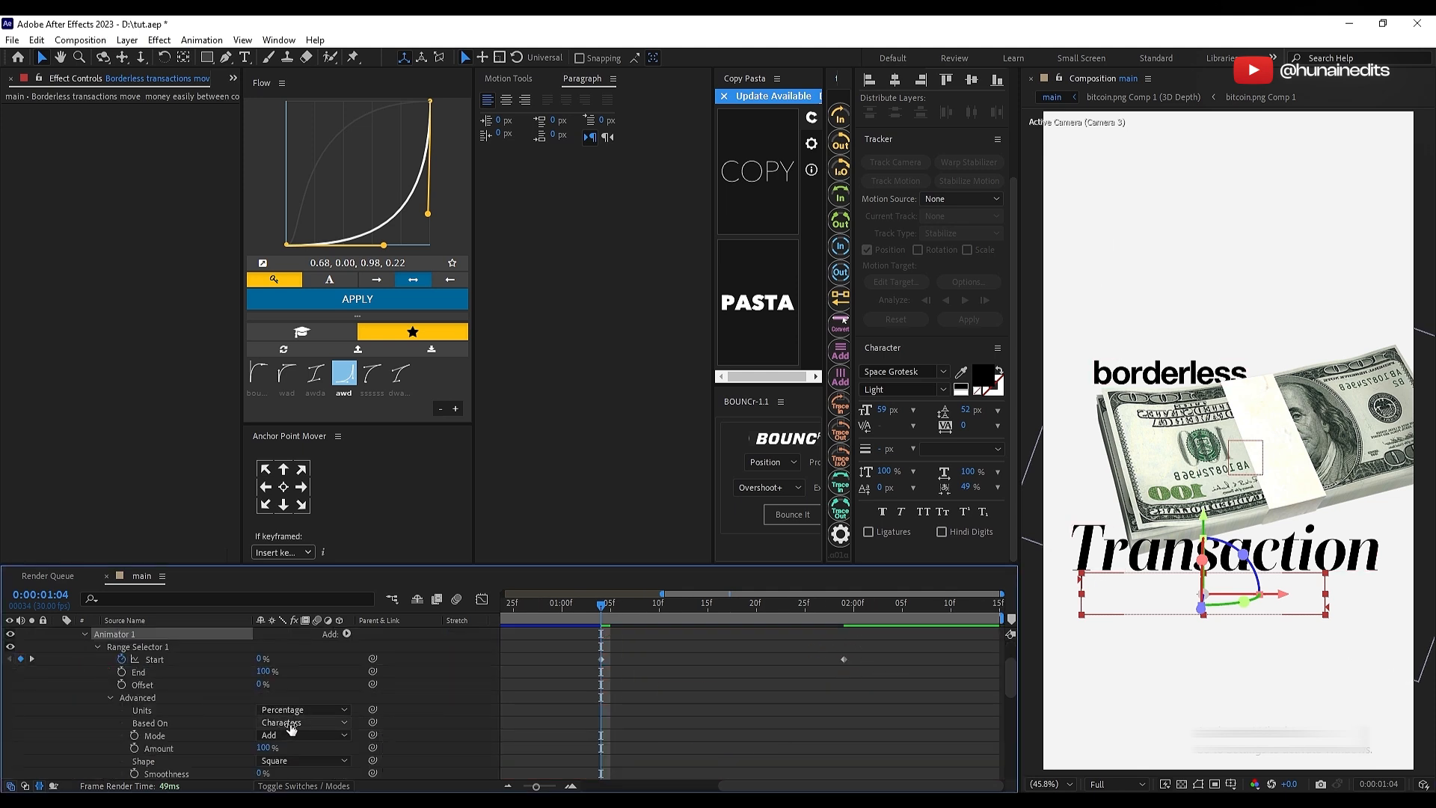
{"action": "scroll", "coordinate": [228, 689], "scroll_direction": "down", "scroll_amount": 2}
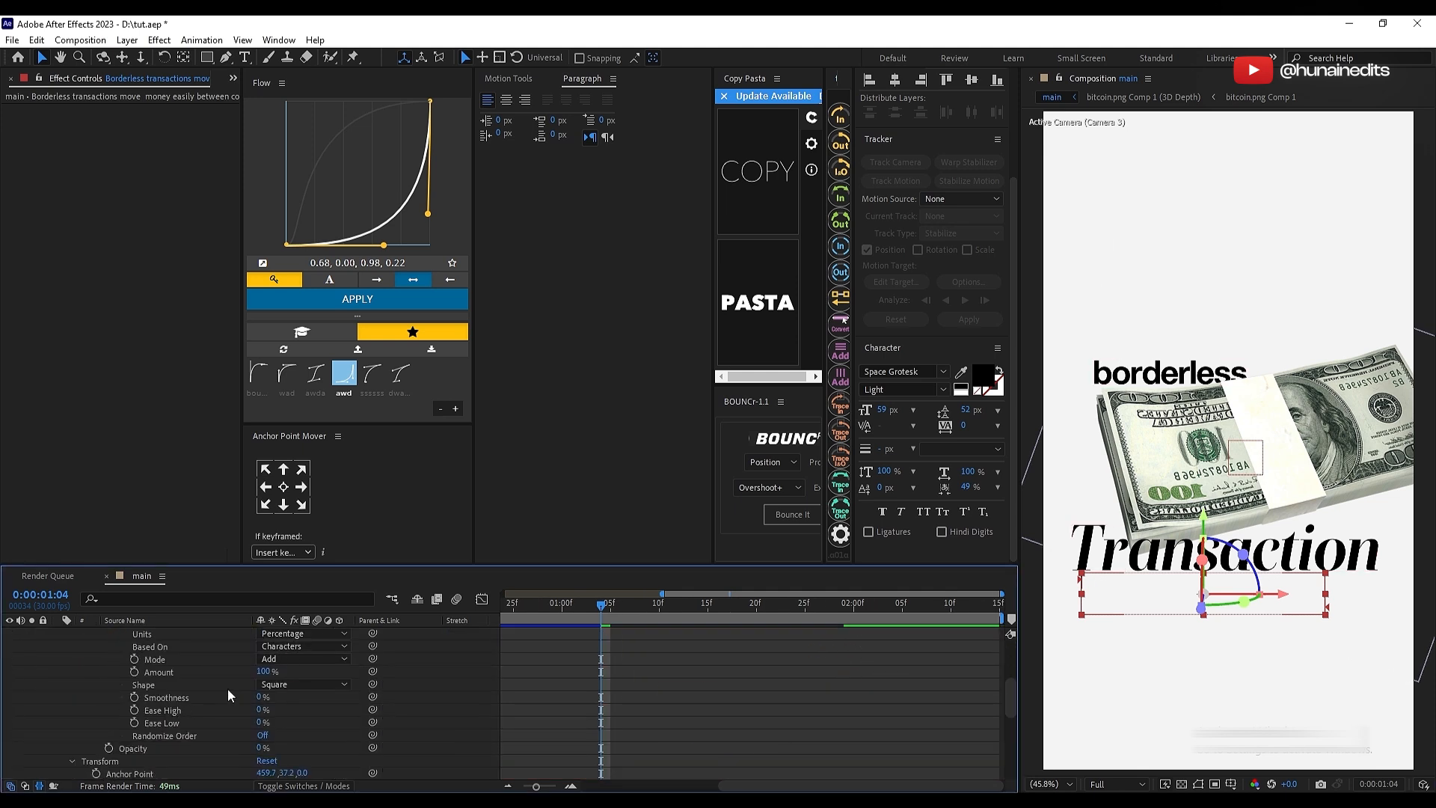
{"action": "left_click", "coordinate": [284, 650]}
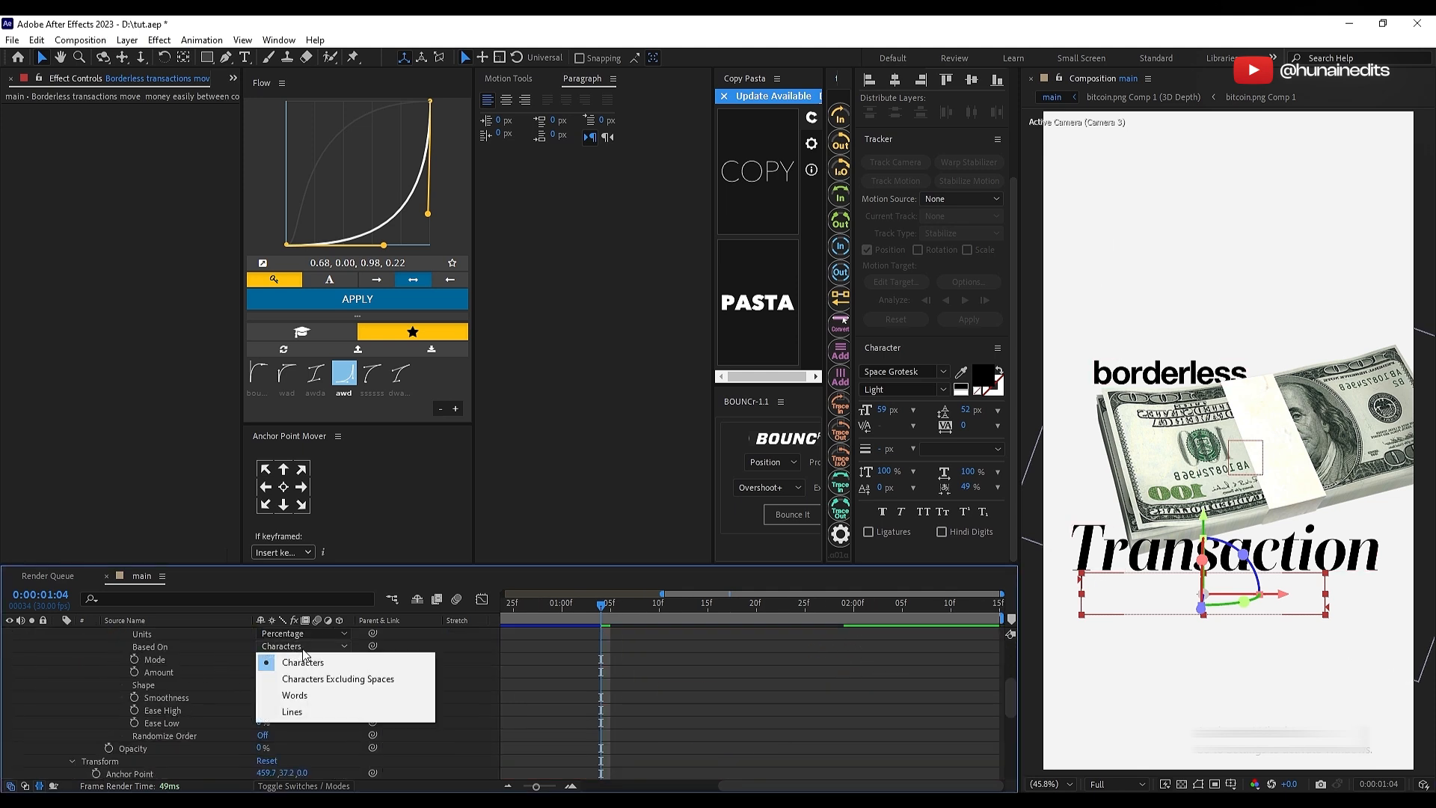
{"action": "left_click", "coordinate": [316, 690]}
Step: Raise the Typewriter animator's Opacity to a low value so the unrevealed words show faintly
{"action": "scroll", "coordinate": [353, 686], "scroll_direction": "down", "scroll_amount": 1}
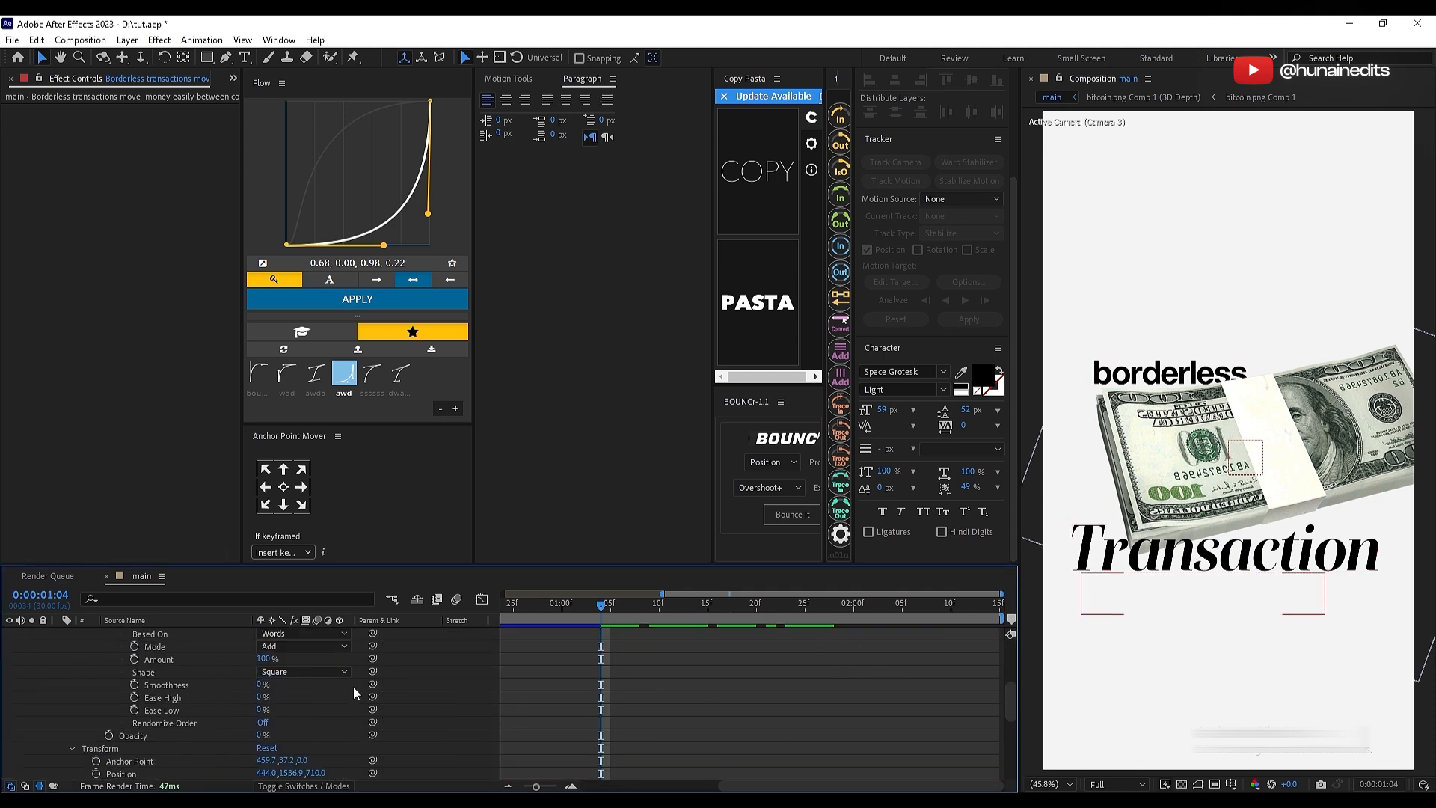
{"action": "left_click", "coordinate": [260, 735]}
{"action": "key", "text": "Return"}
Step: Slow the paragraph reveal by moving the final Start keyframe to about 0:00:02:12, then preview it from 0:00:01:04
{"action": "scroll", "coordinate": [681, 685], "scroll_direction": "up", "scroll_amount": 3}
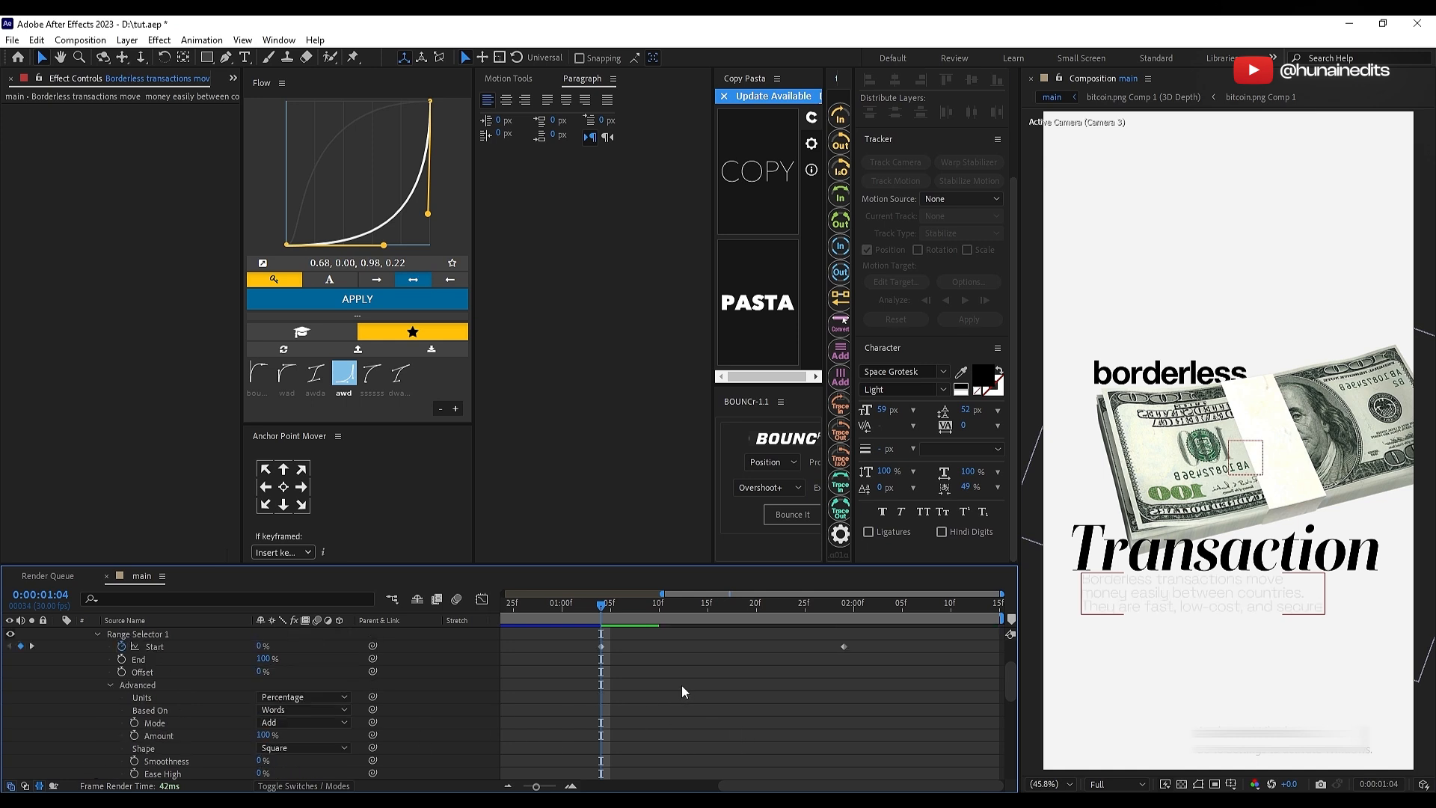
{"action": "scroll", "coordinate": [649, 671], "scroll_direction": "up", "scroll_amount": 3}
{"action": "left_click", "coordinate": [635, 658]}
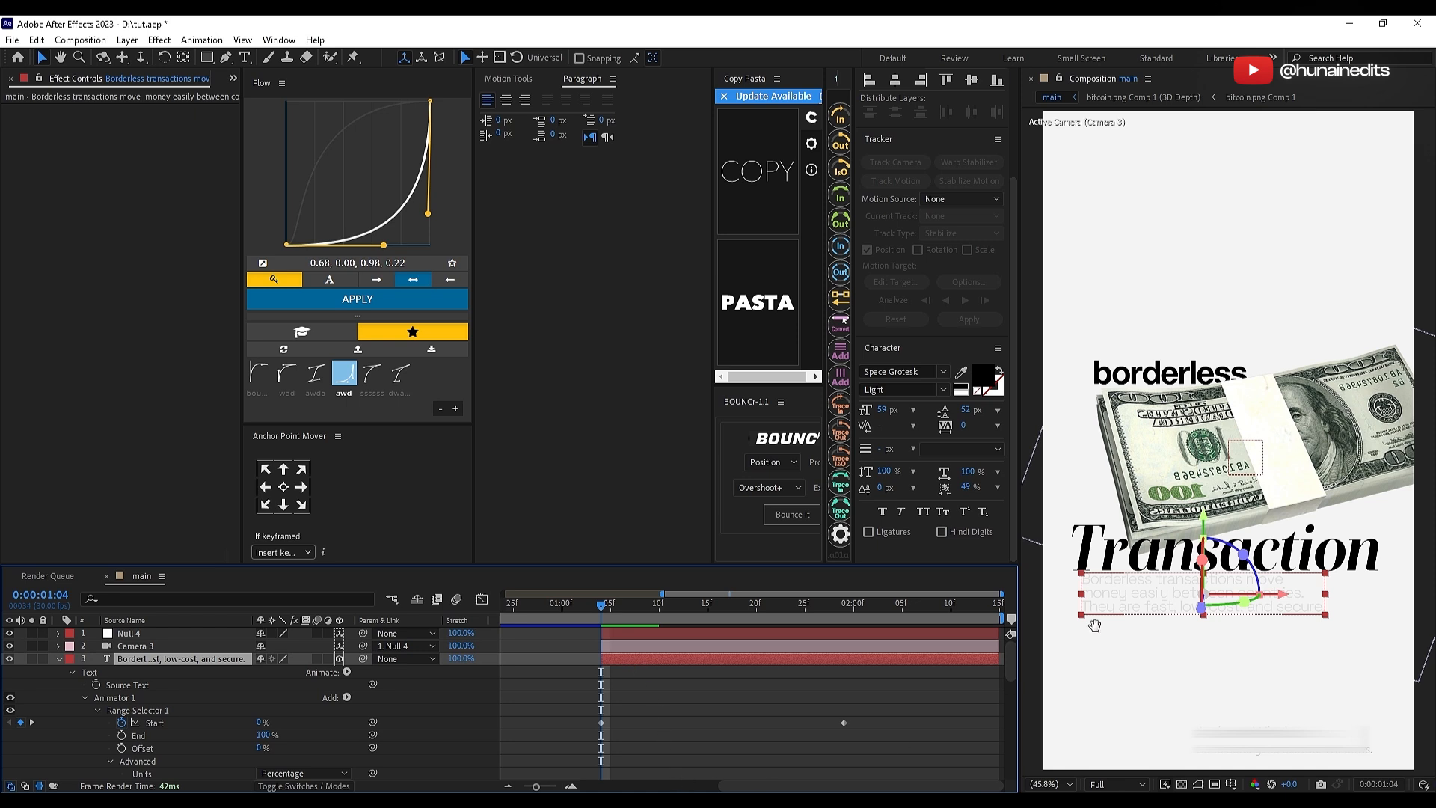
{"action": "key", "text": "space"}
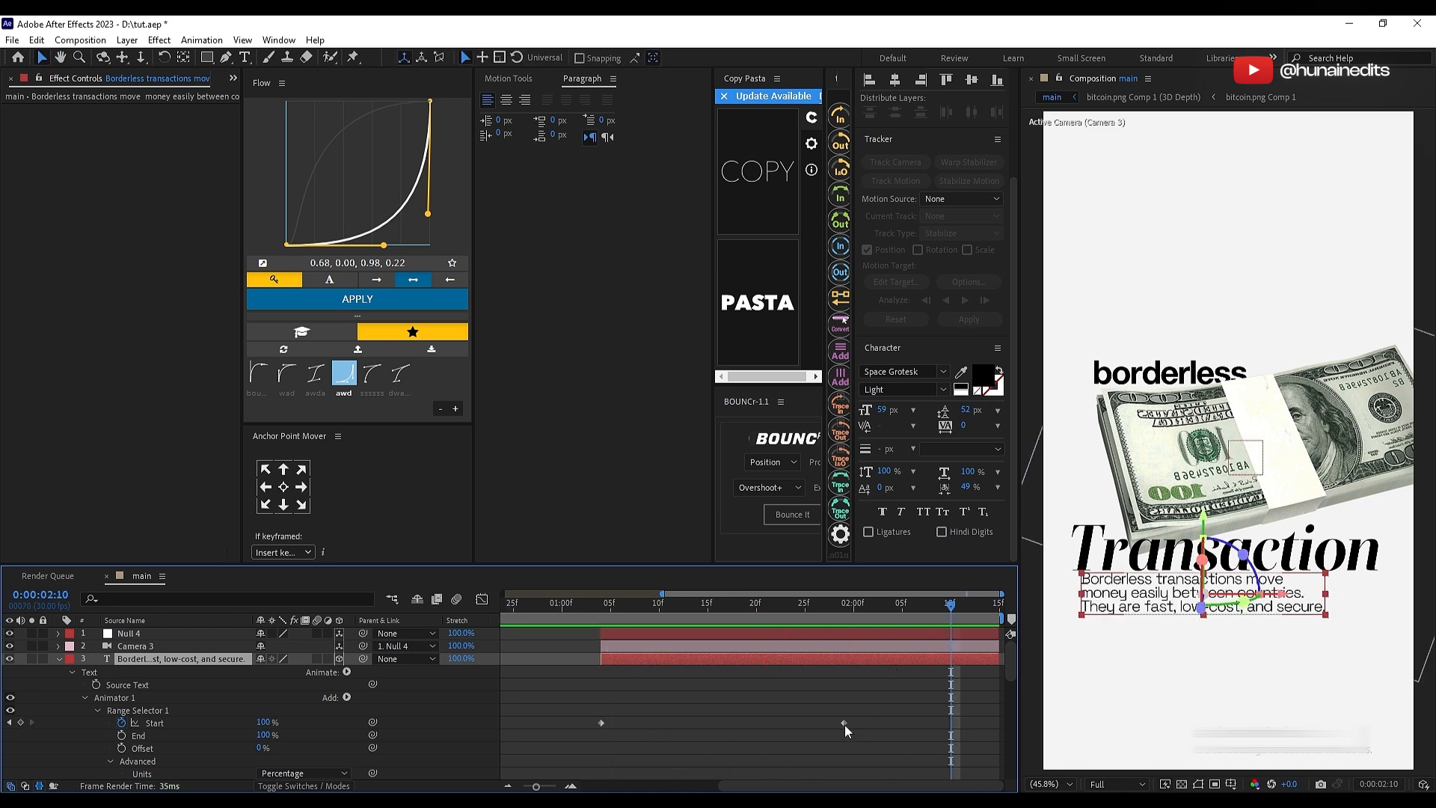
{"action": "left_click_drag", "start_coordinate": [845, 723], "coordinate": [969, 722]}
{"action": "left_click", "coordinate": [603, 619]}
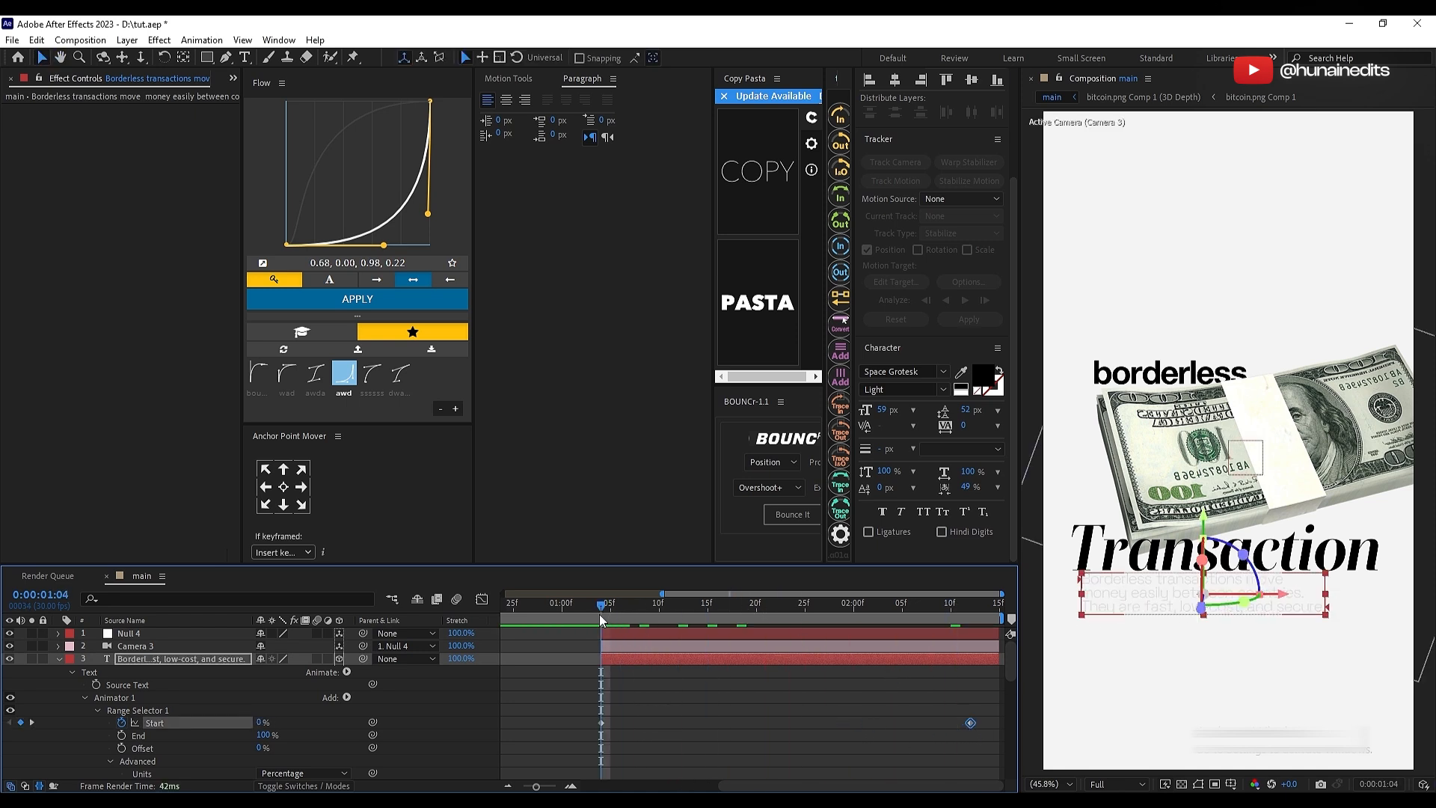
{"action": "key", "text": "space"}
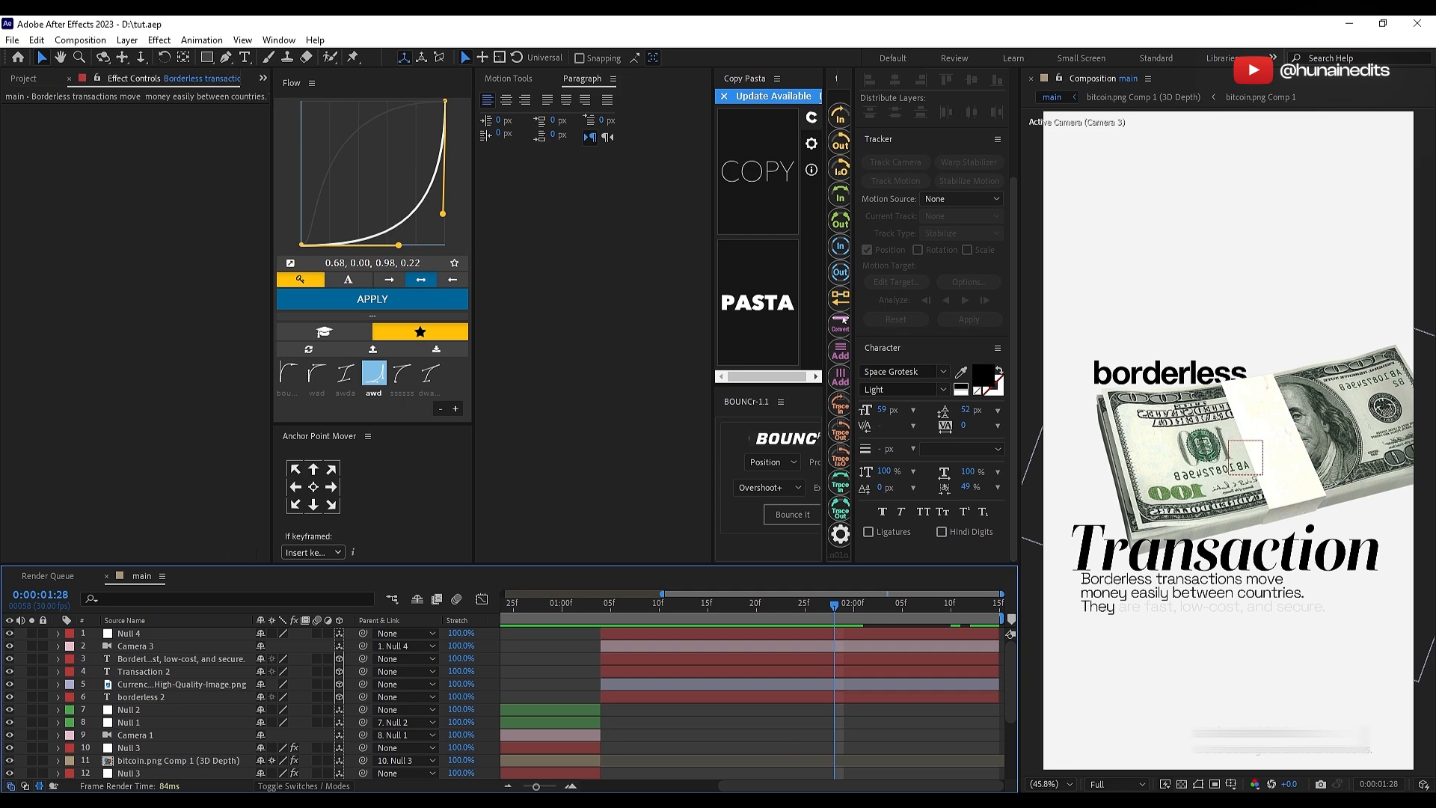
Step: Check the reference video and draw a four-point zigzag chart line with the Pen tool, rising above "borderless" and off the frame's right edge
{"action": "left_click_drag", "start_coordinate": [557, 114], "coordinate": [827, 110]}
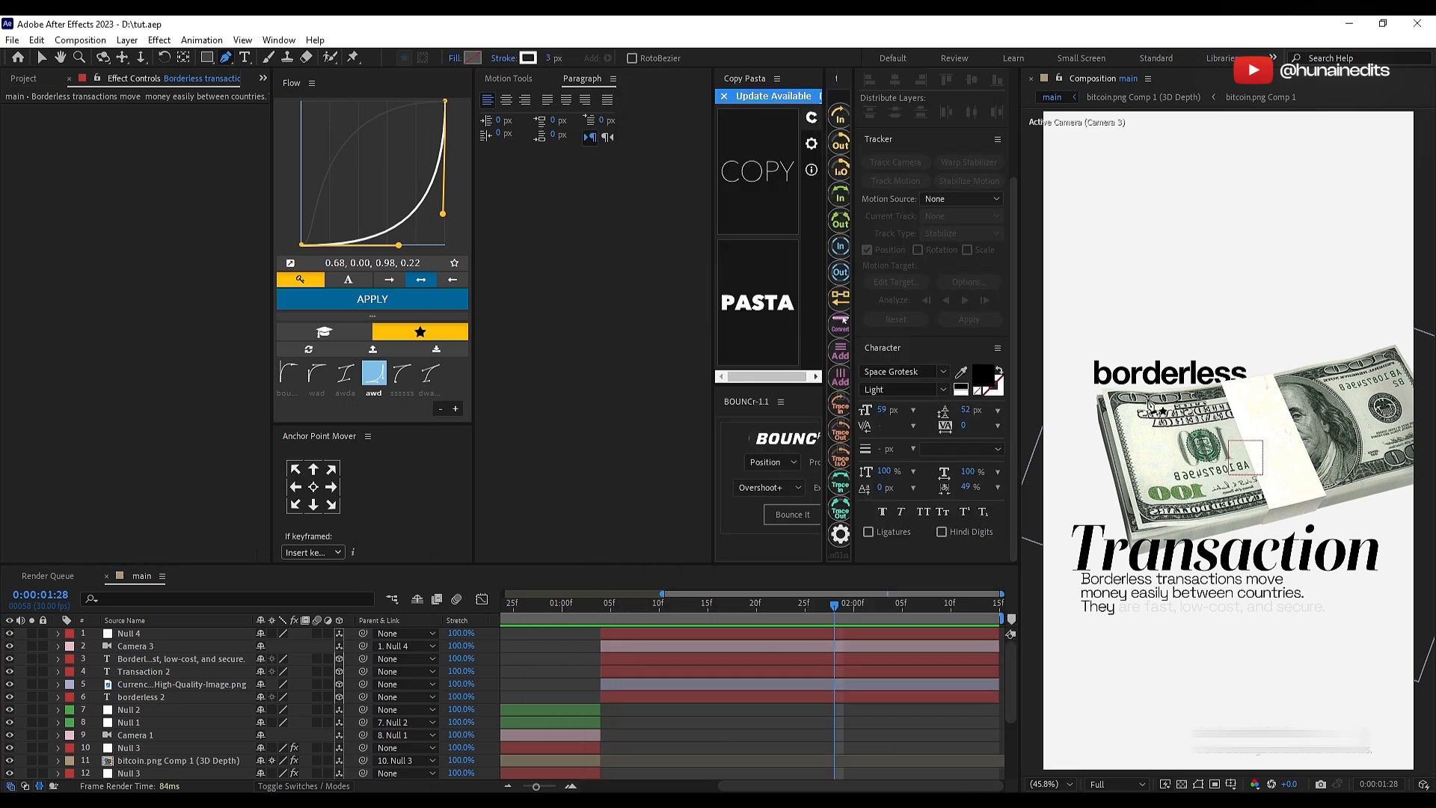
{"action": "left_click", "coordinate": [1219, 374]}
{"action": "left_click", "coordinate": [1262, 414]}
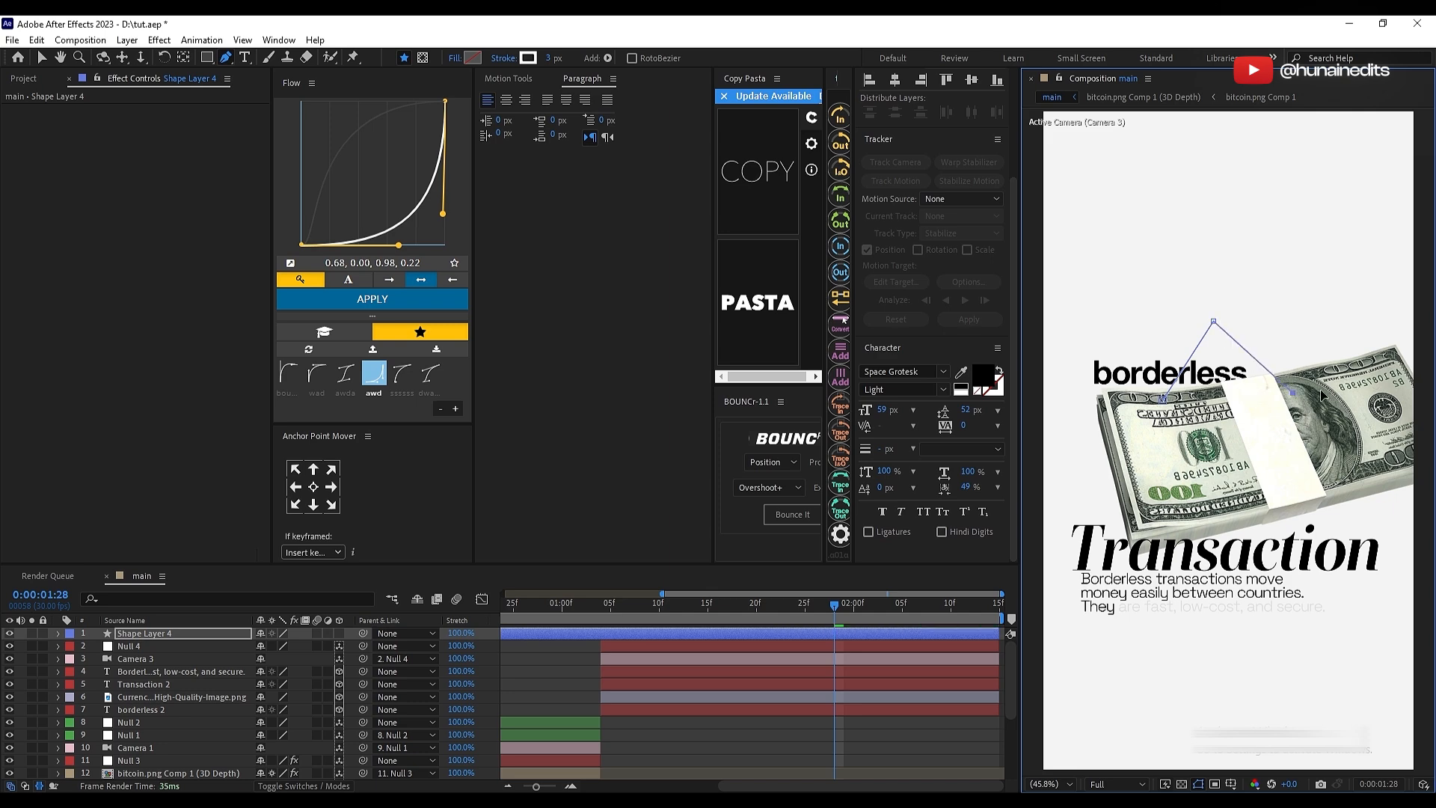
{"action": "left_click", "coordinate": [1358, 335]}
{"action": "scroll", "coordinate": [1314, 453], "scroll_direction": "up", "scroll_amount": 2}
{"action": "key", "text": "v"}
{"action": "left_click_drag", "start_coordinate": [1317, 210], "coordinate": [1303, 192]}
{"action": "left_click", "coordinate": [1051, 783]}
{"action": "left_click", "coordinate": [1097, 535]}
Step: Set the zigzag line's stroke colour to green 66FF00 and its width to 13 px
{"action": "left_click", "coordinate": [759, 58]}
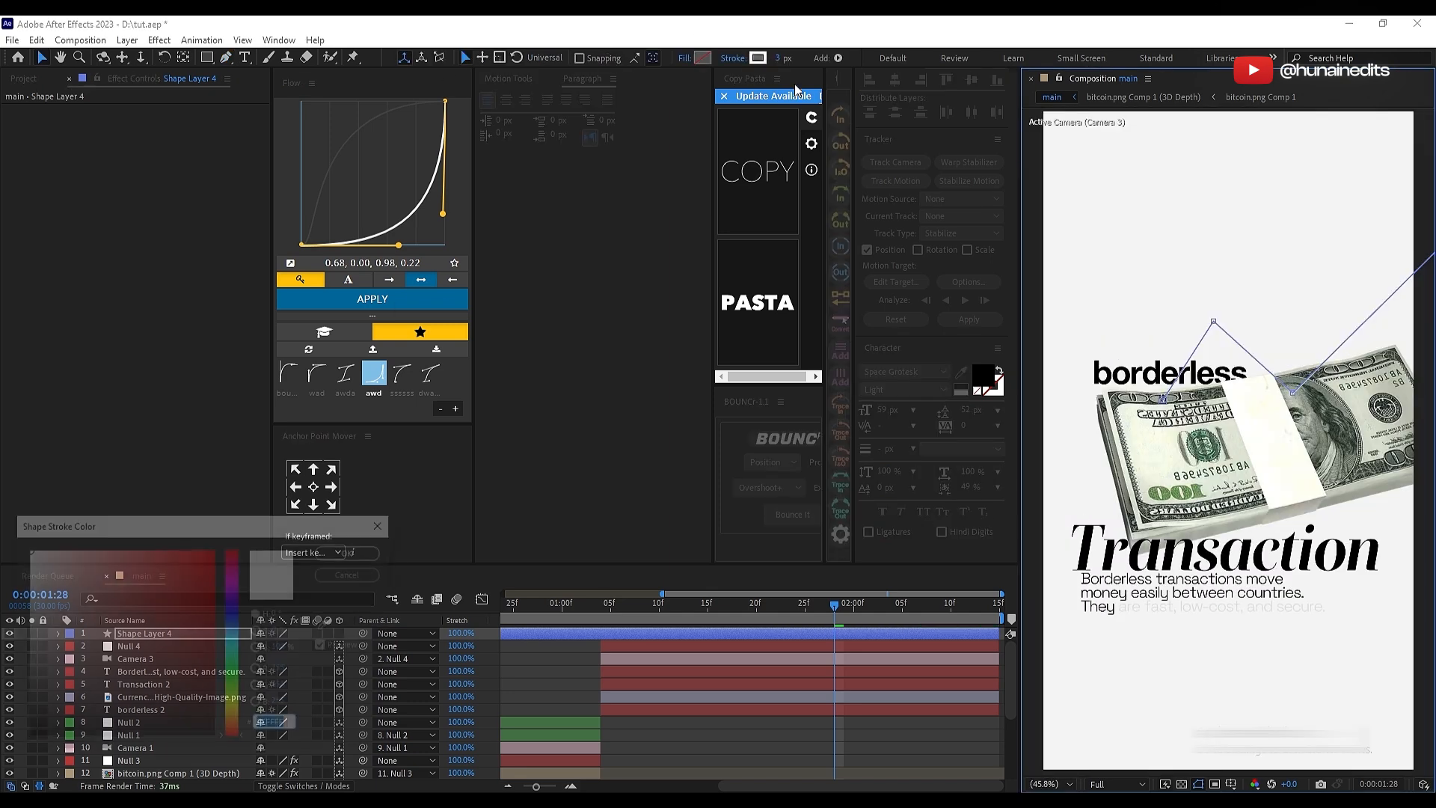
{"action": "type", "text": "66FF00"}
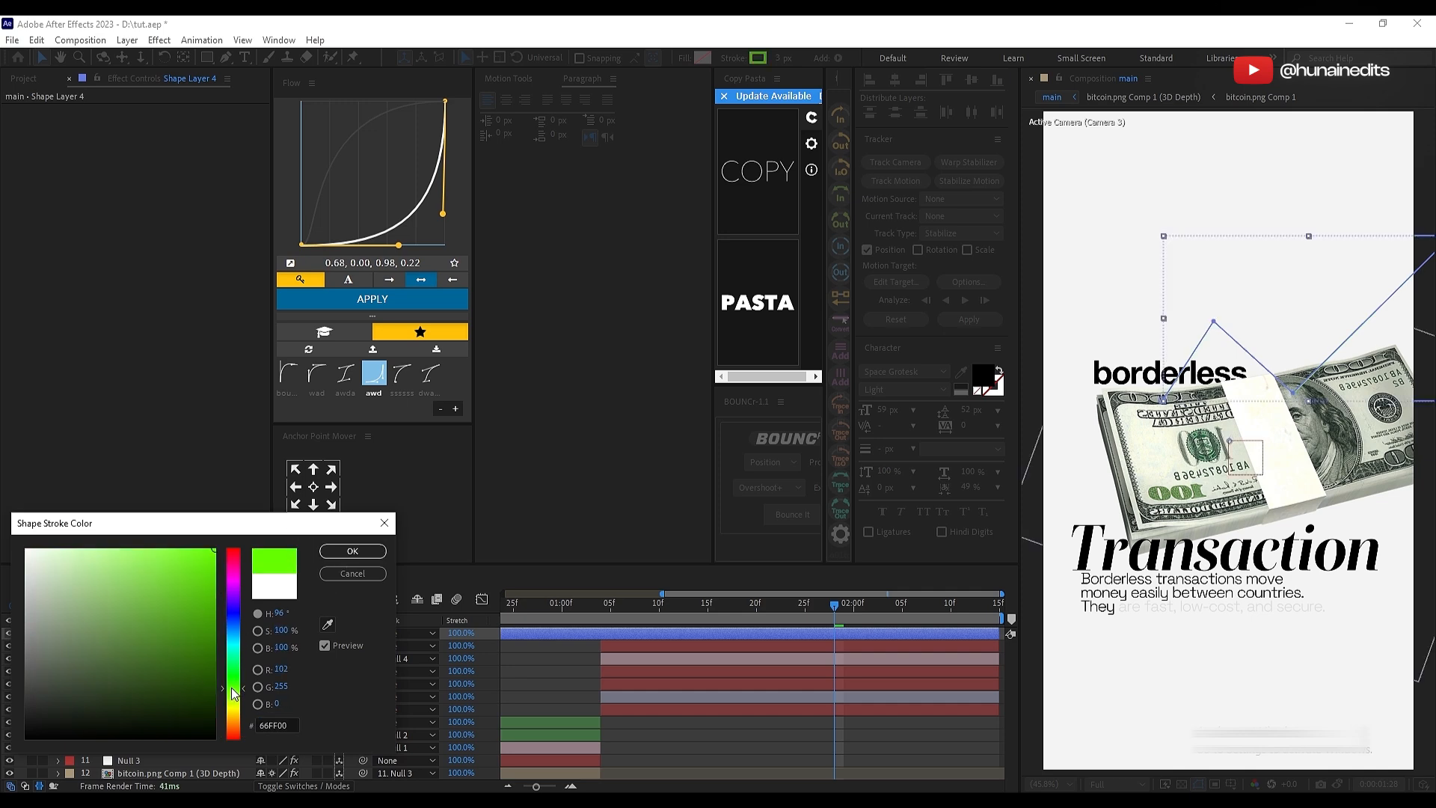
{"action": "left_click", "coordinate": [352, 550]}
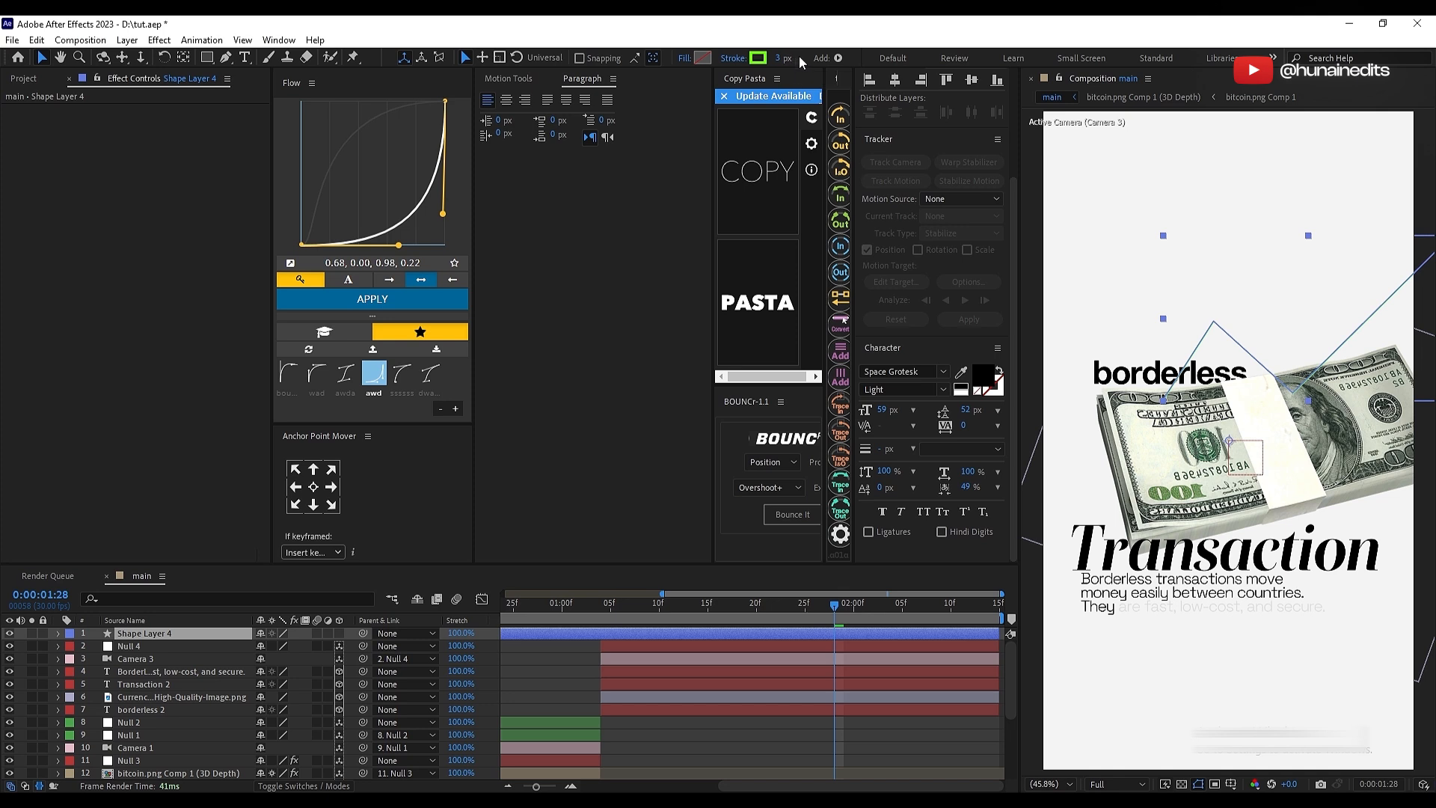
{"action": "left_click_drag", "start_coordinate": [783, 60], "coordinate": [794, 59]}
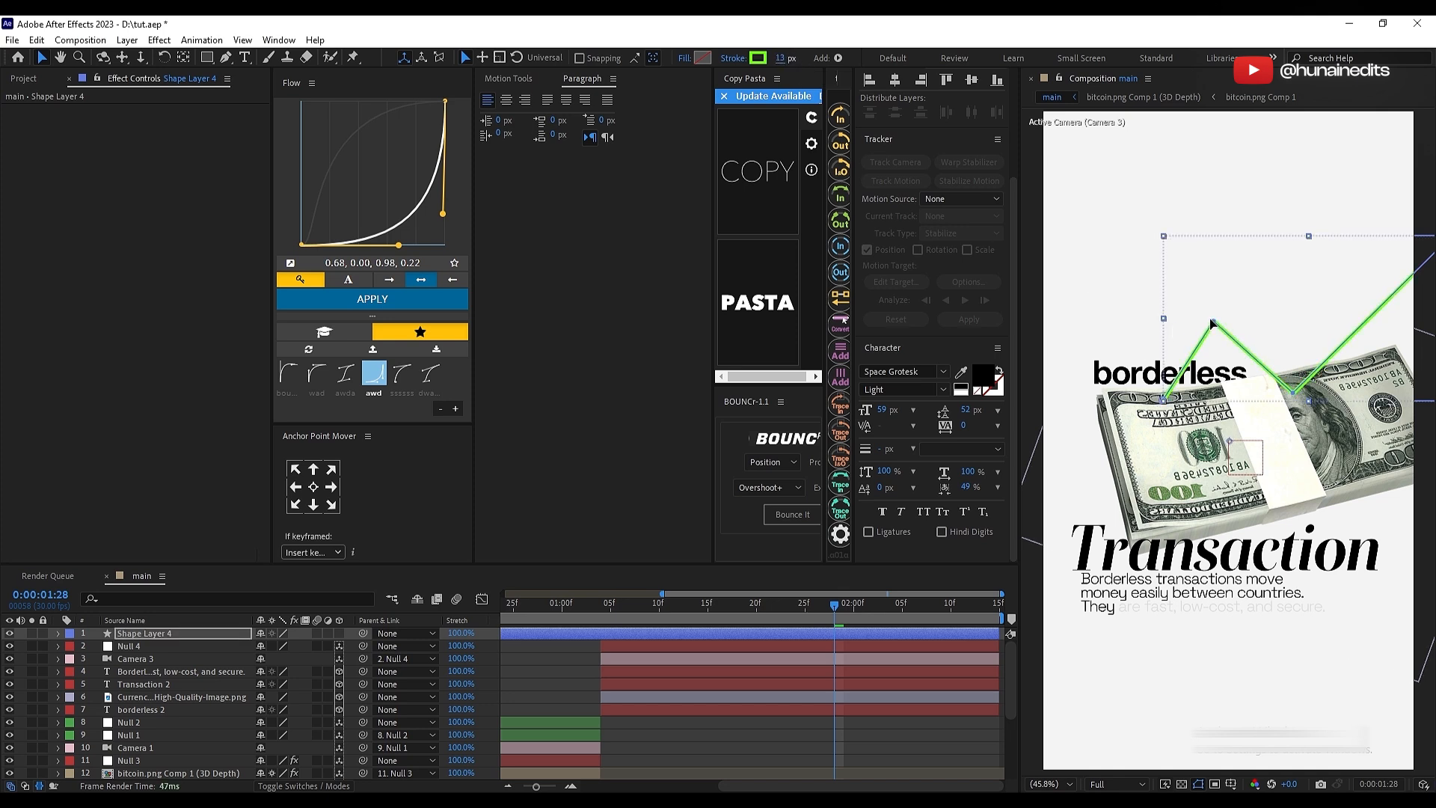
Step: Refine the peak and valley points of the green line and split its layer at 0:00:01:04, keeping the later part
{"action": "left_click_drag", "start_coordinate": [1213, 322], "coordinate": [1205, 314]}
{"action": "left_click_drag", "start_coordinate": [1294, 395], "coordinate": [1275, 401]}
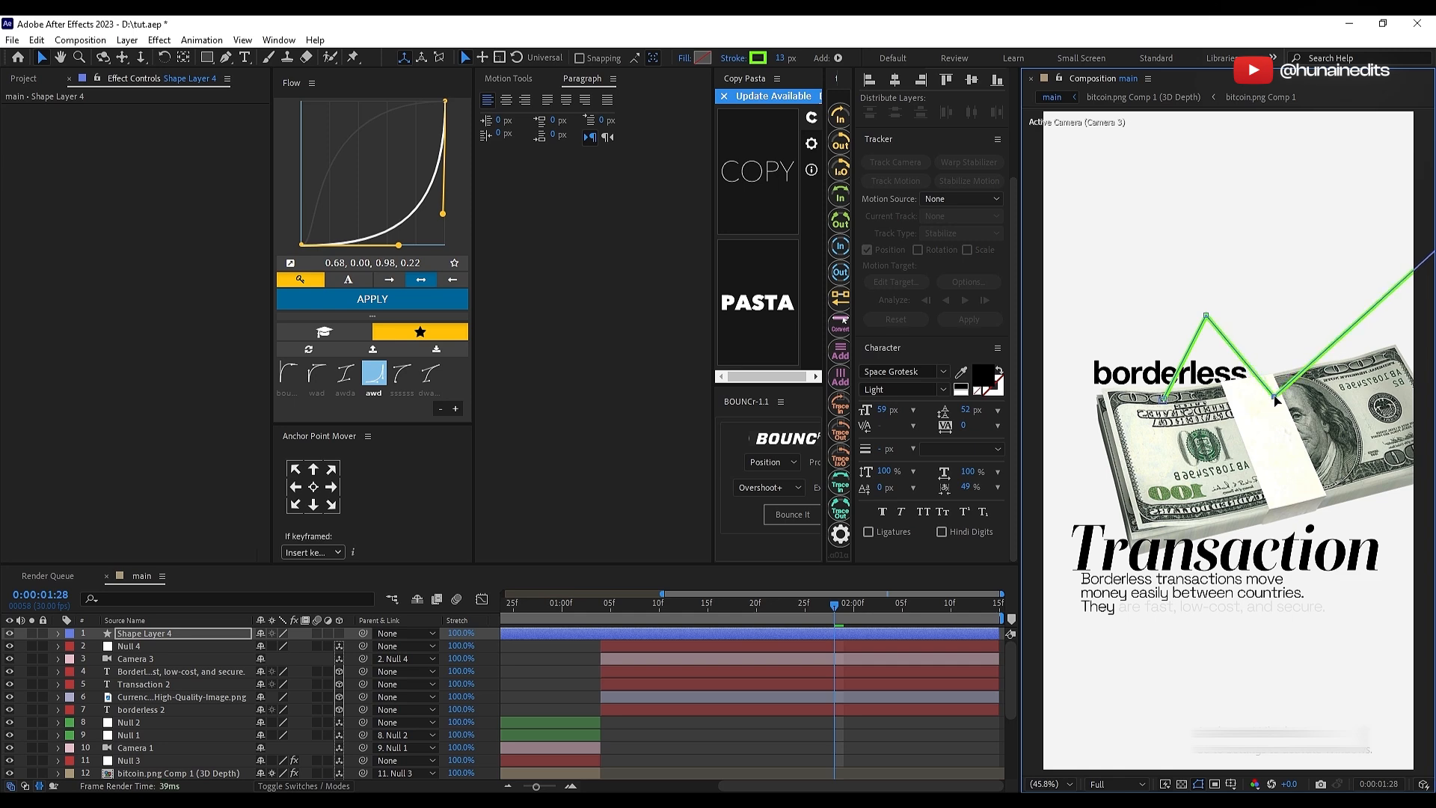
{"action": "scroll", "coordinate": [1277, 452], "scroll_direction": "down", "scroll_amount": 2}
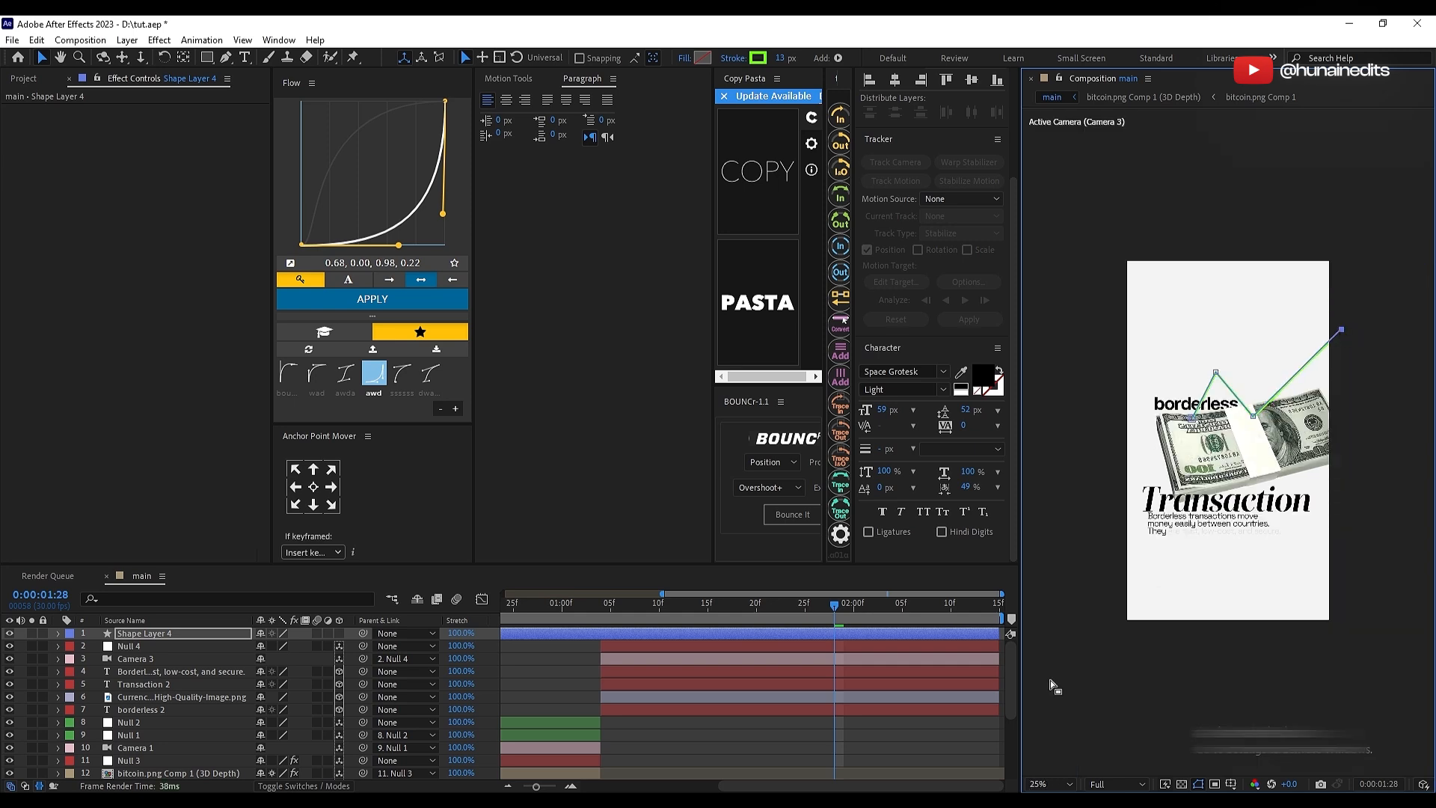
{"action": "left_click", "coordinate": [1043, 783]}
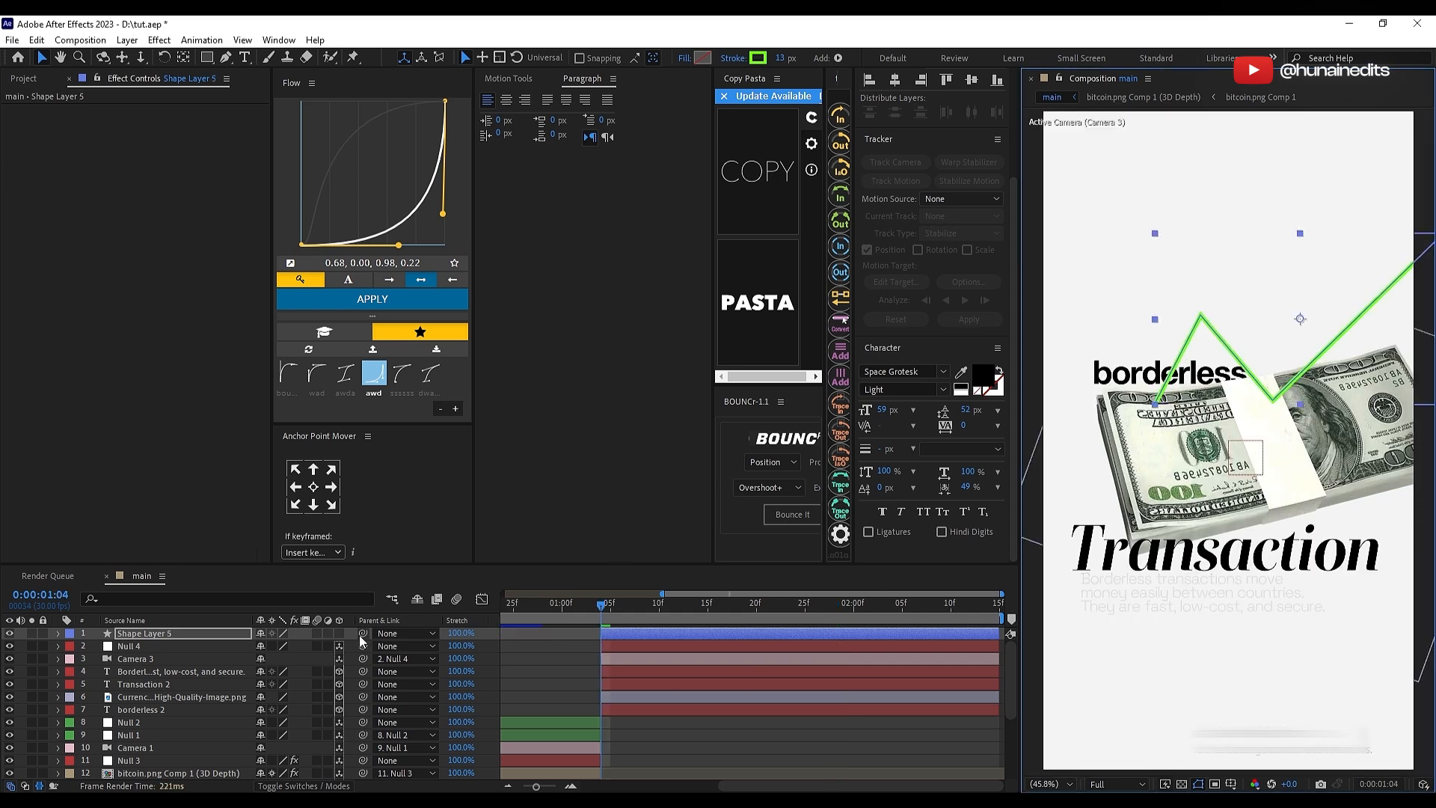
Step: Try the Difference blend mode and a 10 px stroke width on the green line layer
{"action": "left_click", "coordinate": [305, 785]}
{"action": "left_click", "coordinate": [270, 634]}
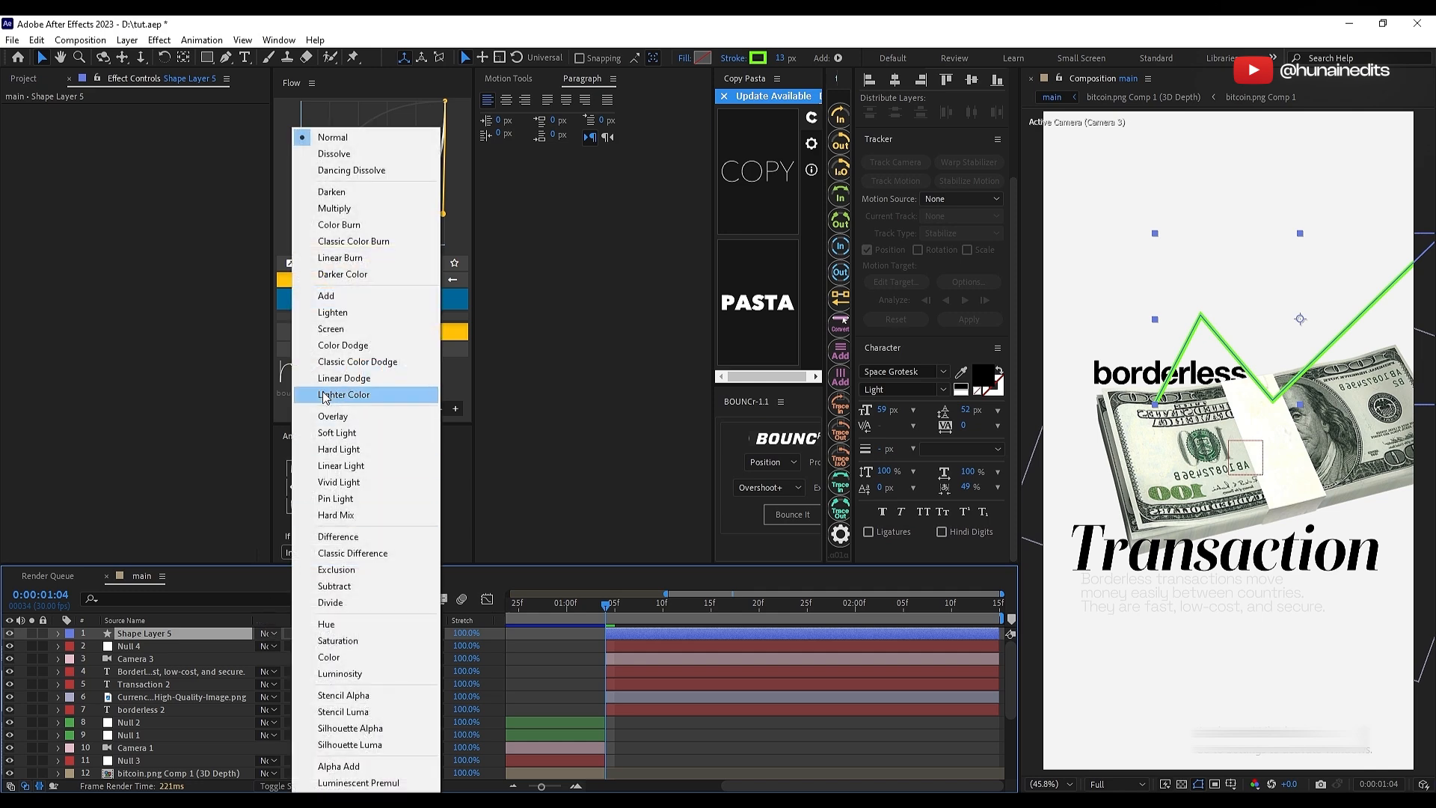
{"action": "left_click", "coordinate": [340, 536]}
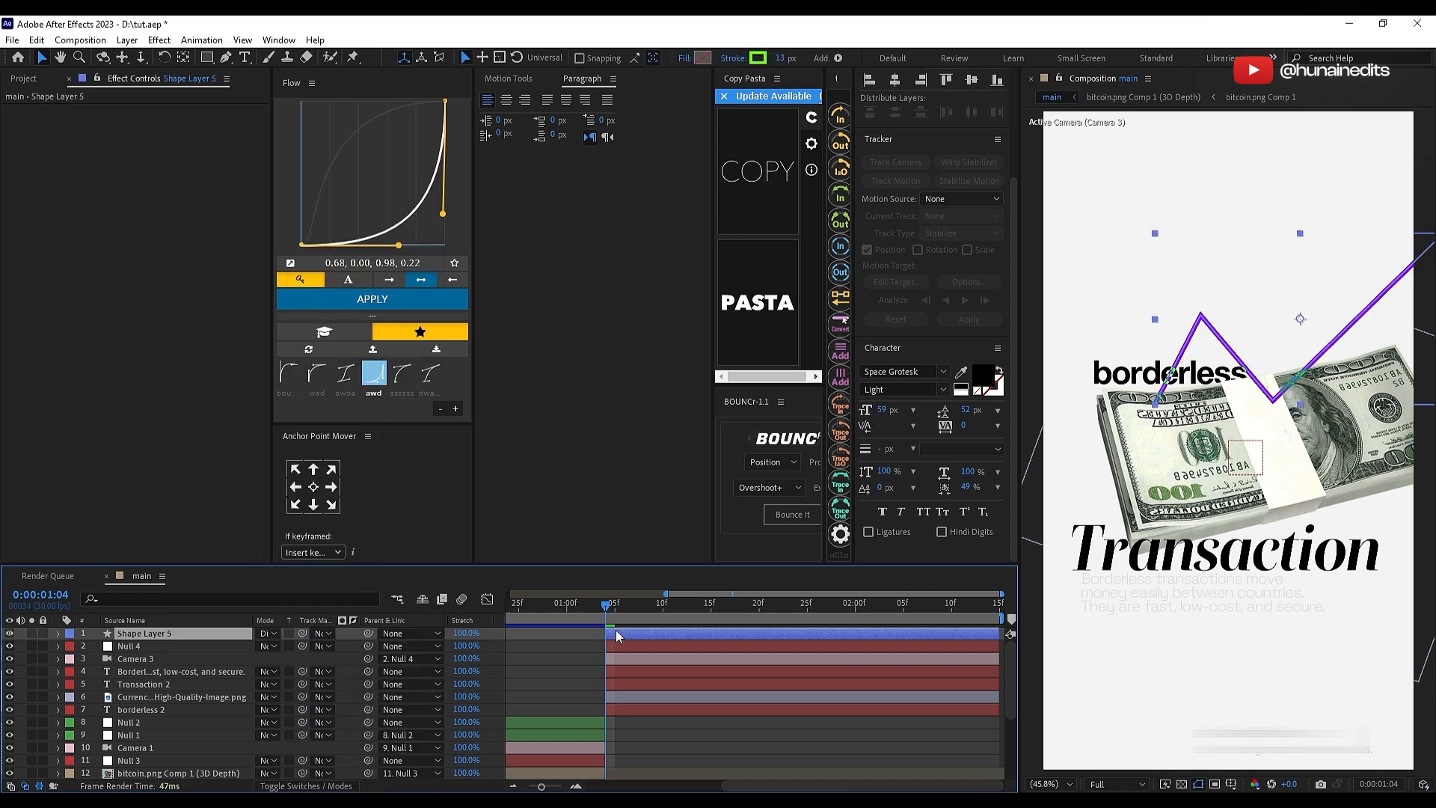
{"action": "left_click", "coordinate": [305, 785]}
{"action": "key", "text": "slash"}
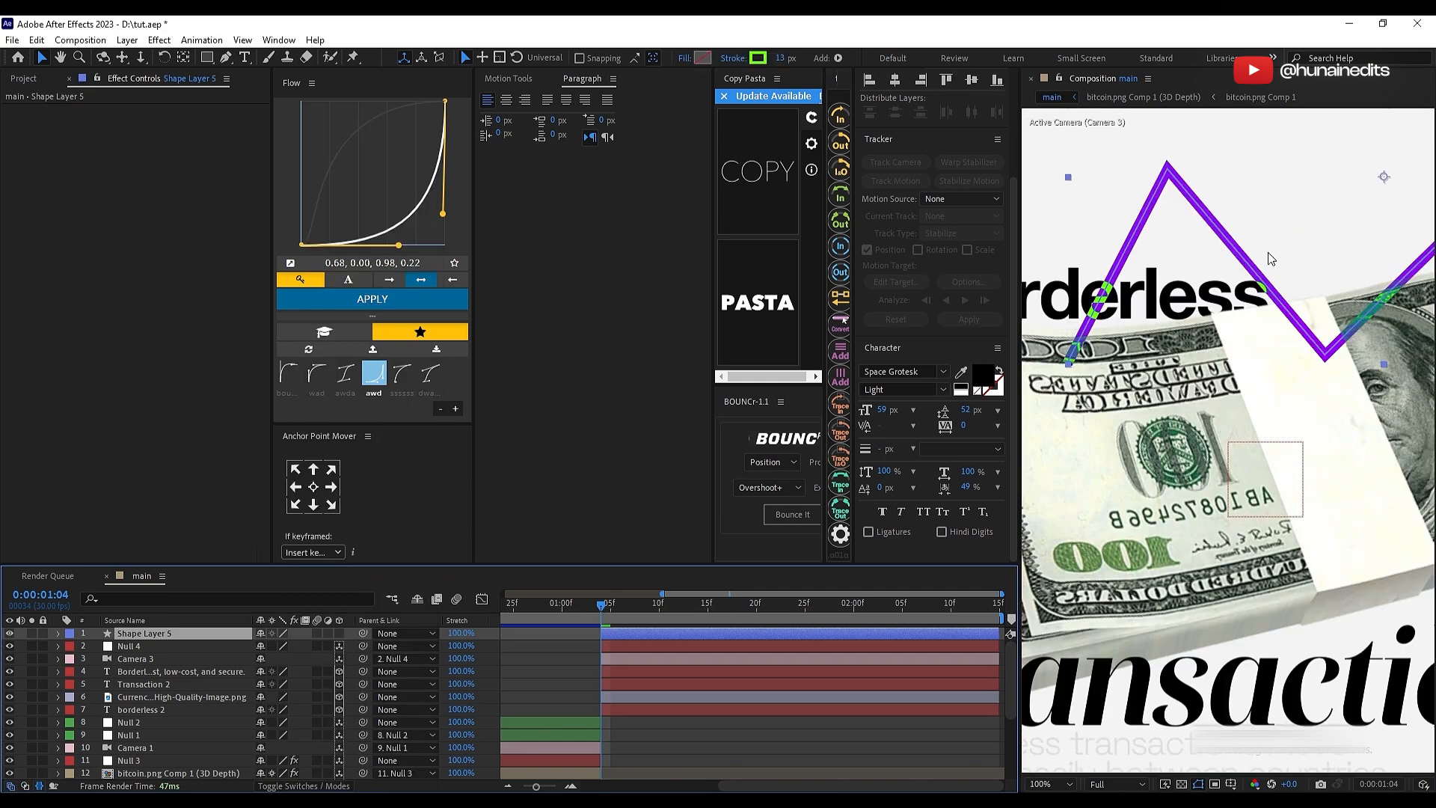
{"action": "left_click", "coordinate": [785, 60]}
{"action": "type", "text": "10"}
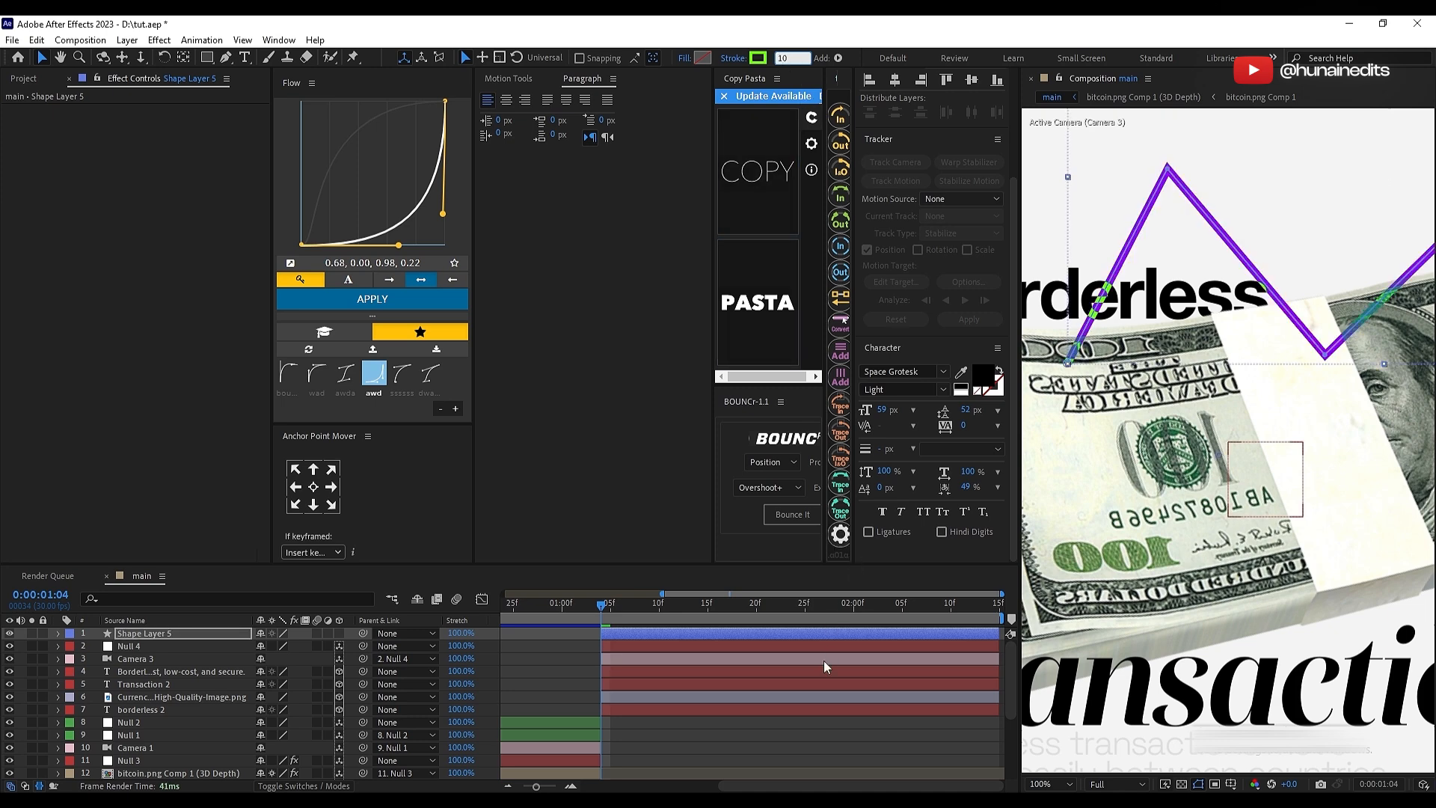
{"action": "left_click", "coordinate": [718, 708]}
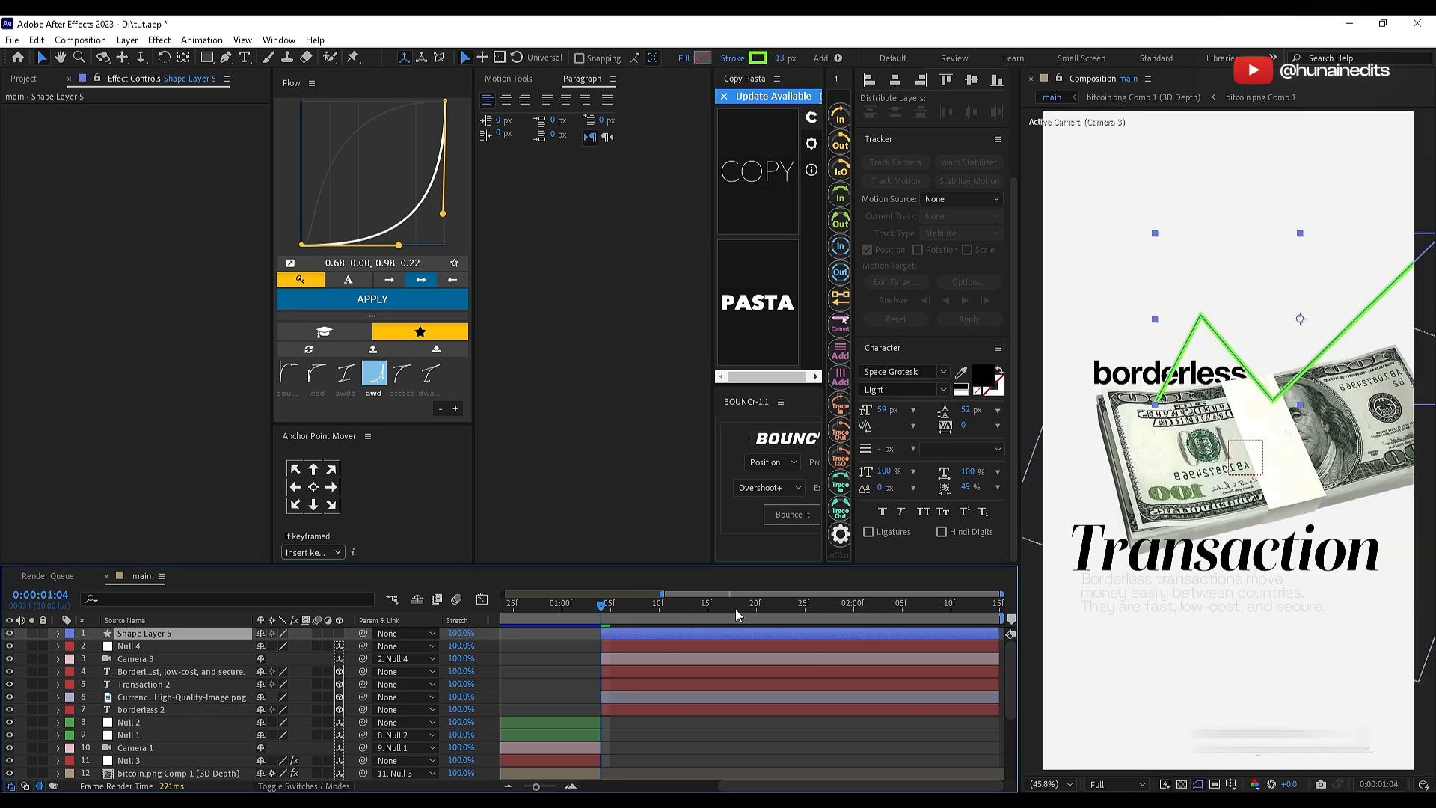
Step: Make the green line a 3D layer ordered below "borderless 2" and push it back in depth
{"action": "left_click", "coordinate": [338, 634]}
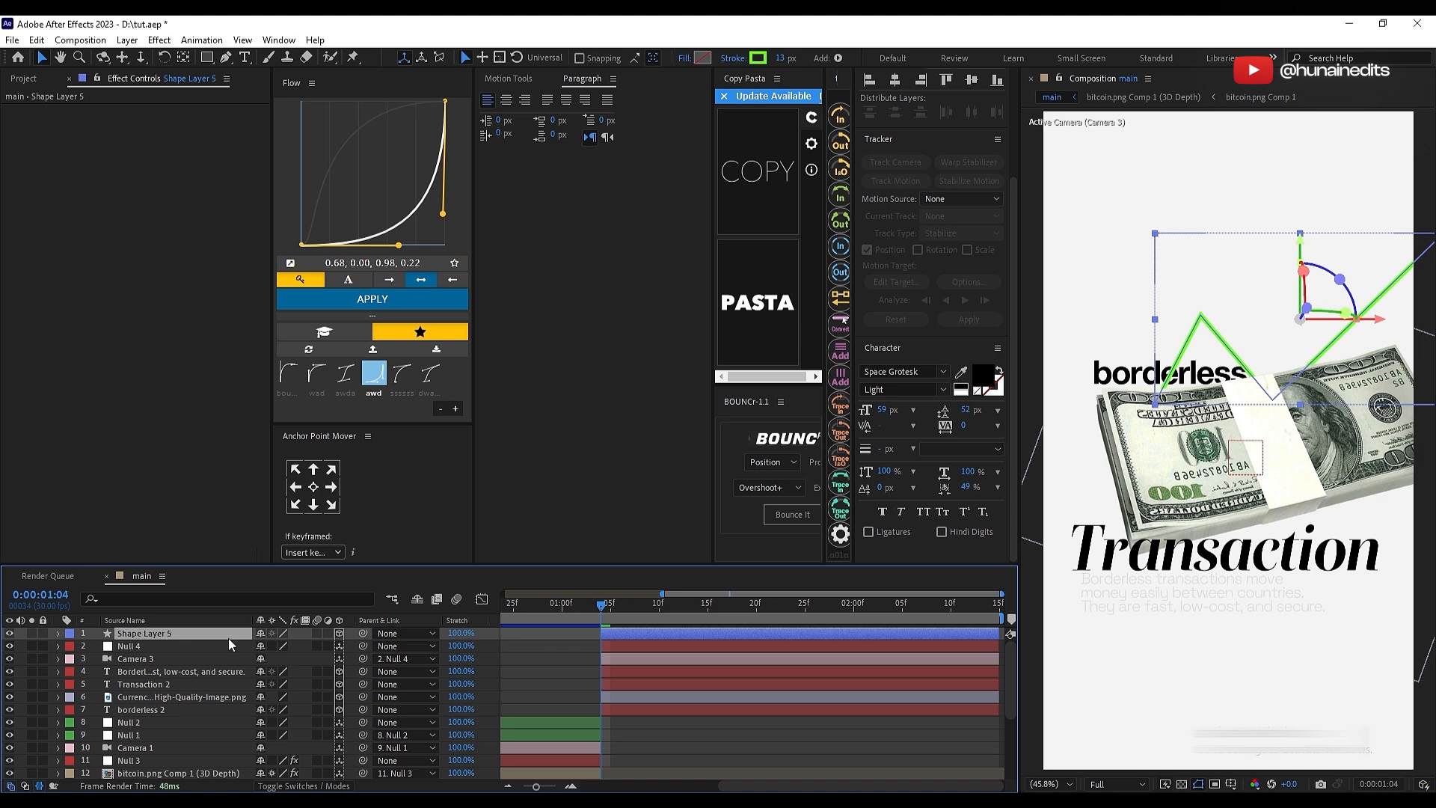
{"action": "left_click_drag", "start_coordinate": [229, 644], "coordinate": [222, 714]}
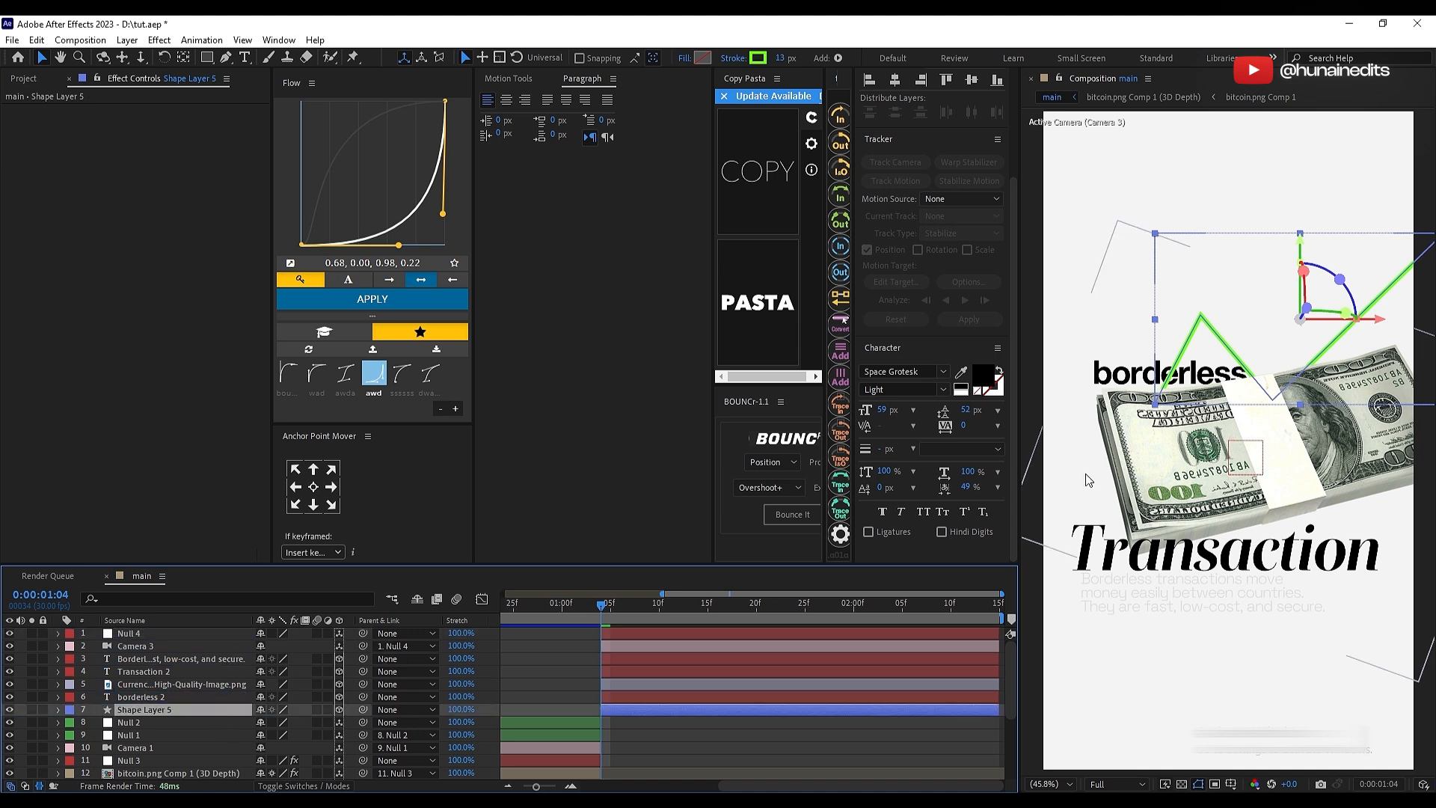
{"action": "key", "text": "End"}
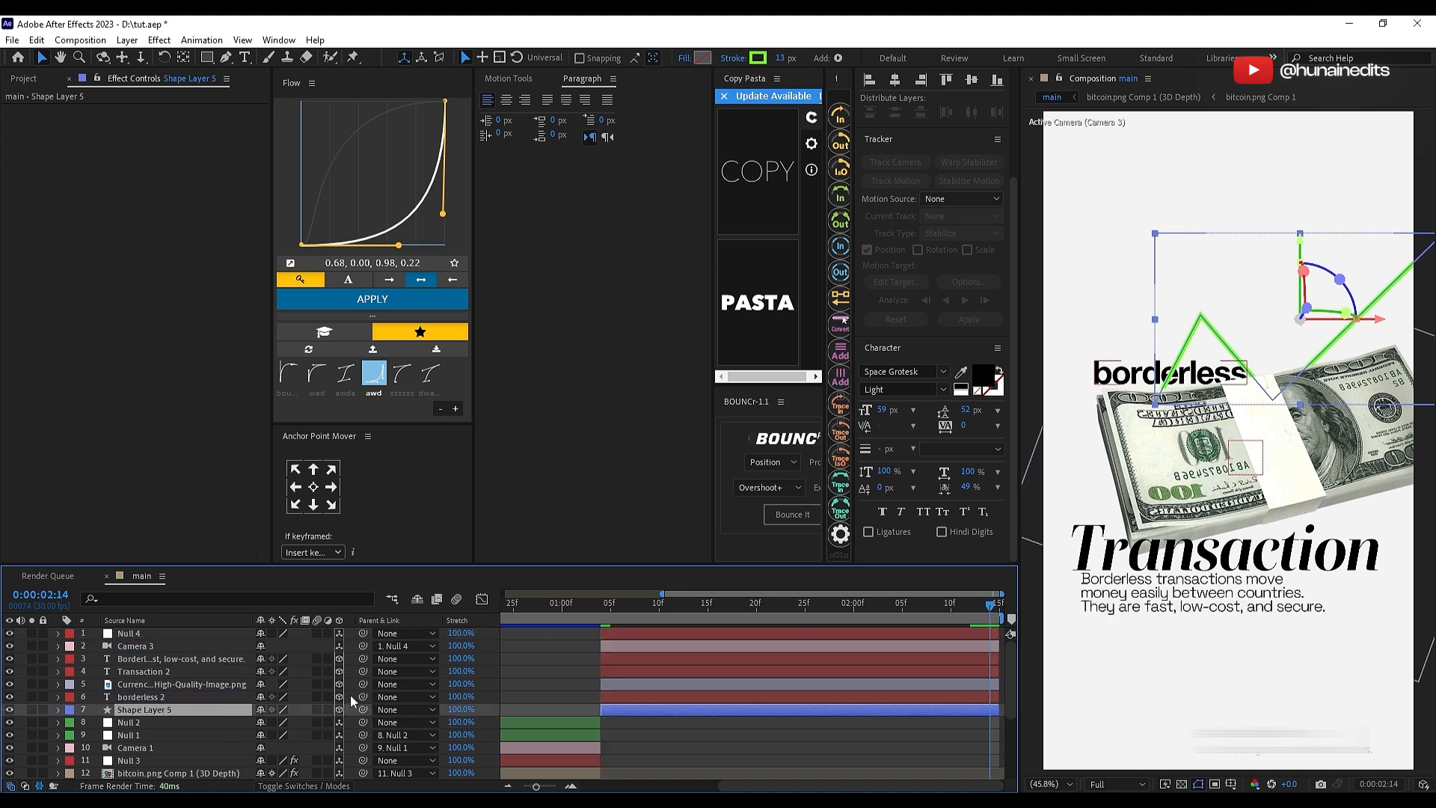
{"action": "key", "text": "p"}
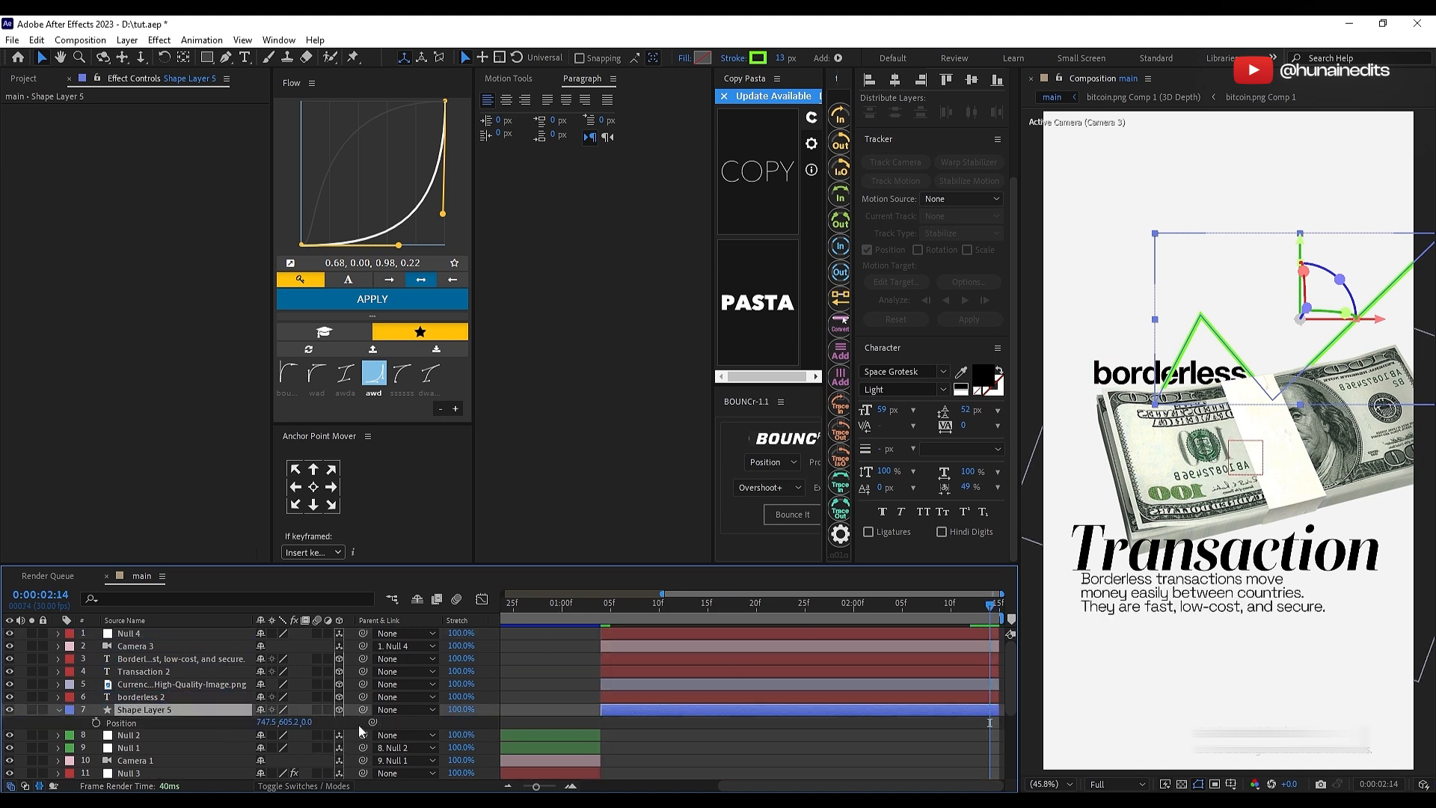
{"action": "left_click_drag", "start_coordinate": [307, 725], "coordinate": [805, 602]}
Step: Scale the green line to about 152% and shift it upward behind "borderless" and the money stack
{"action": "key", "text": "s"}
{"action": "left_click_drag", "start_coordinate": [278, 722], "coordinate": [316, 724]}
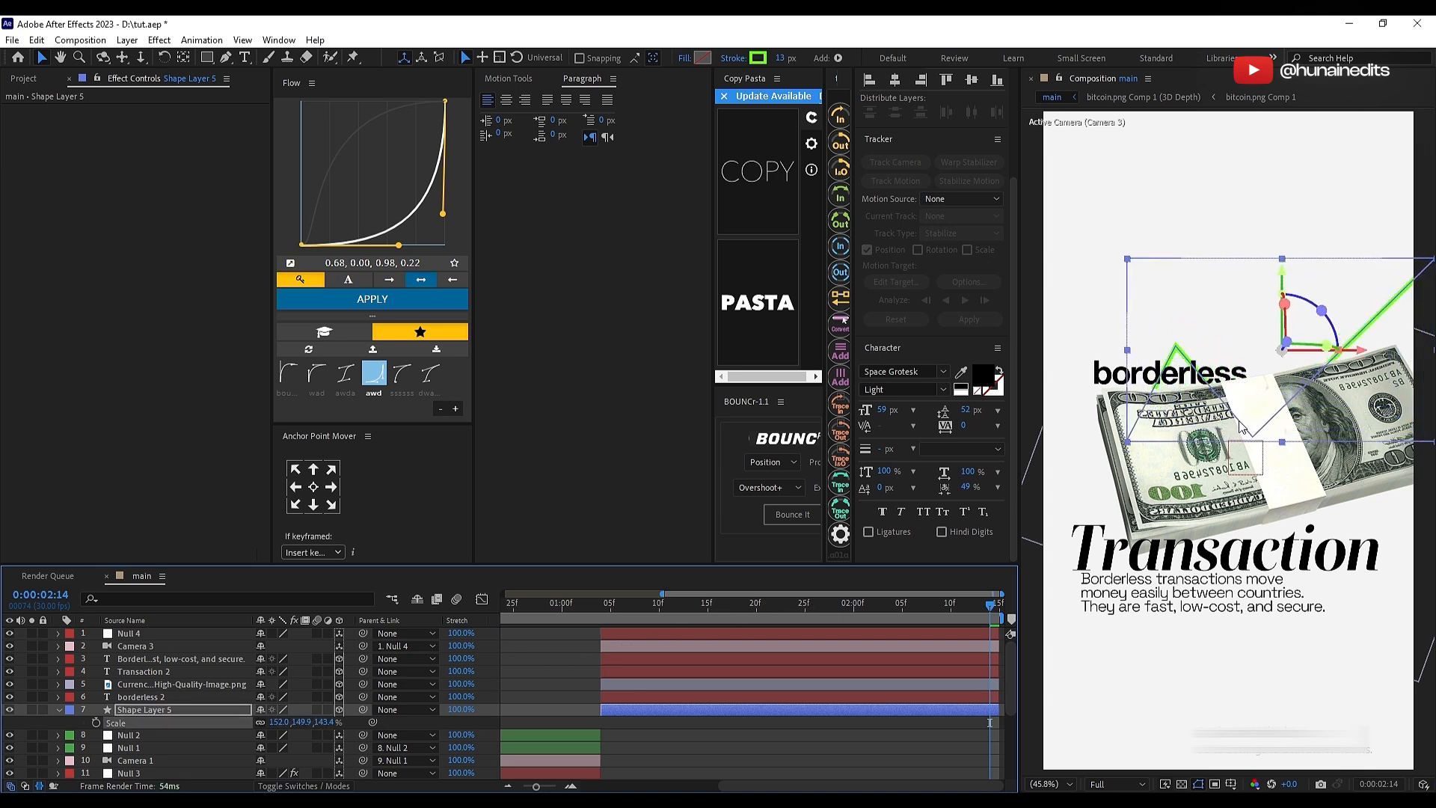
{"action": "left_click_drag", "start_coordinate": [1250, 406], "coordinate": [1255, 375]}
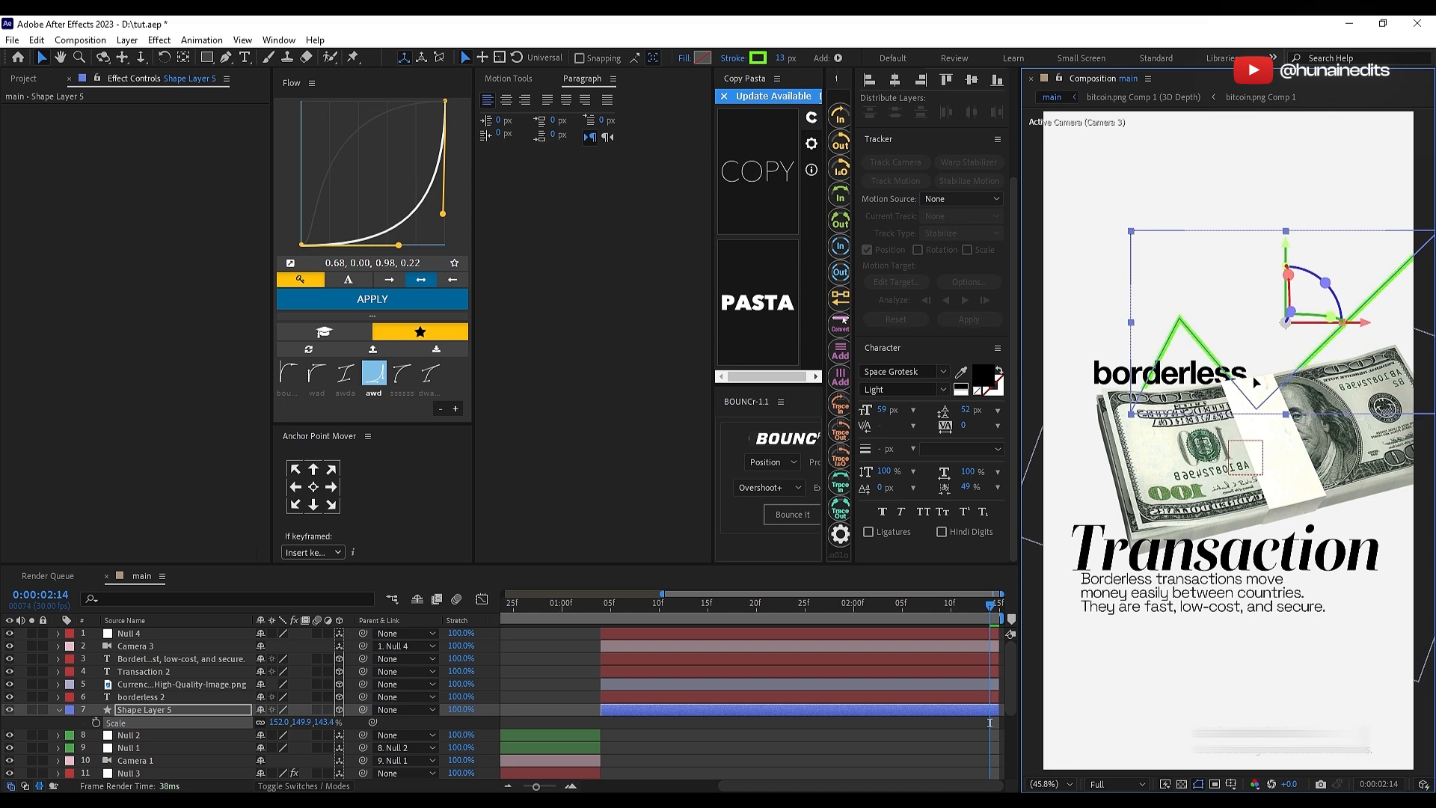
{"action": "left_click", "coordinate": [919, 748]}
{"action": "key", "text": "space"}
{"action": "left_click_drag", "start_coordinate": [1160, 392], "coordinate": [1167, 401]}
Step: Recolor the "borderless" title to white (FFFFFF) and set its layer to the Difference blend mode
{"action": "scroll", "coordinate": [1167, 402], "scroll_direction": "up", "scroll_amount": 3}
{"action": "left_click", "coordinate": [165, 696]}
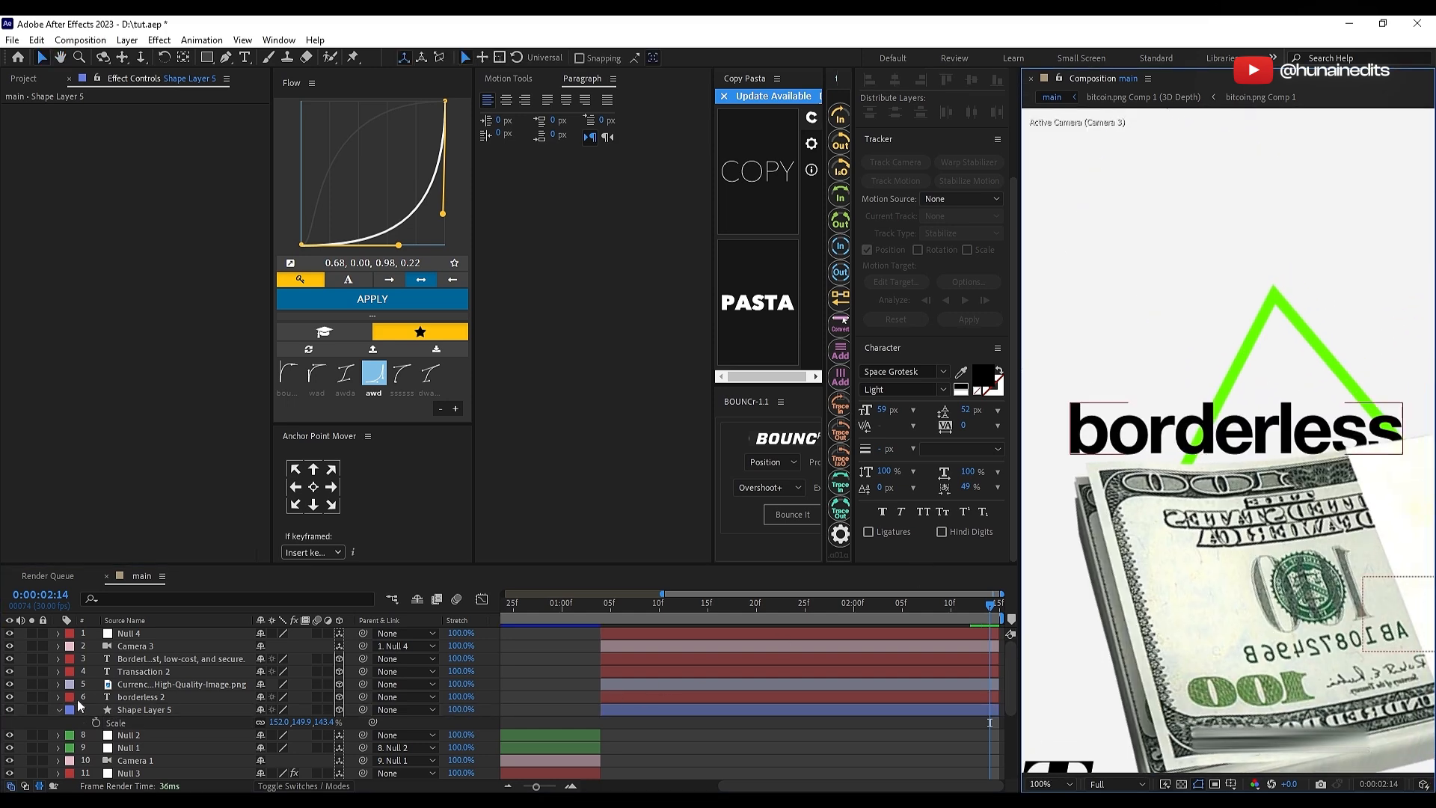
{"action": "left_click", "coordinate": [975, 368]}
{"action": "left_click", "coordinate": [30, 552]}
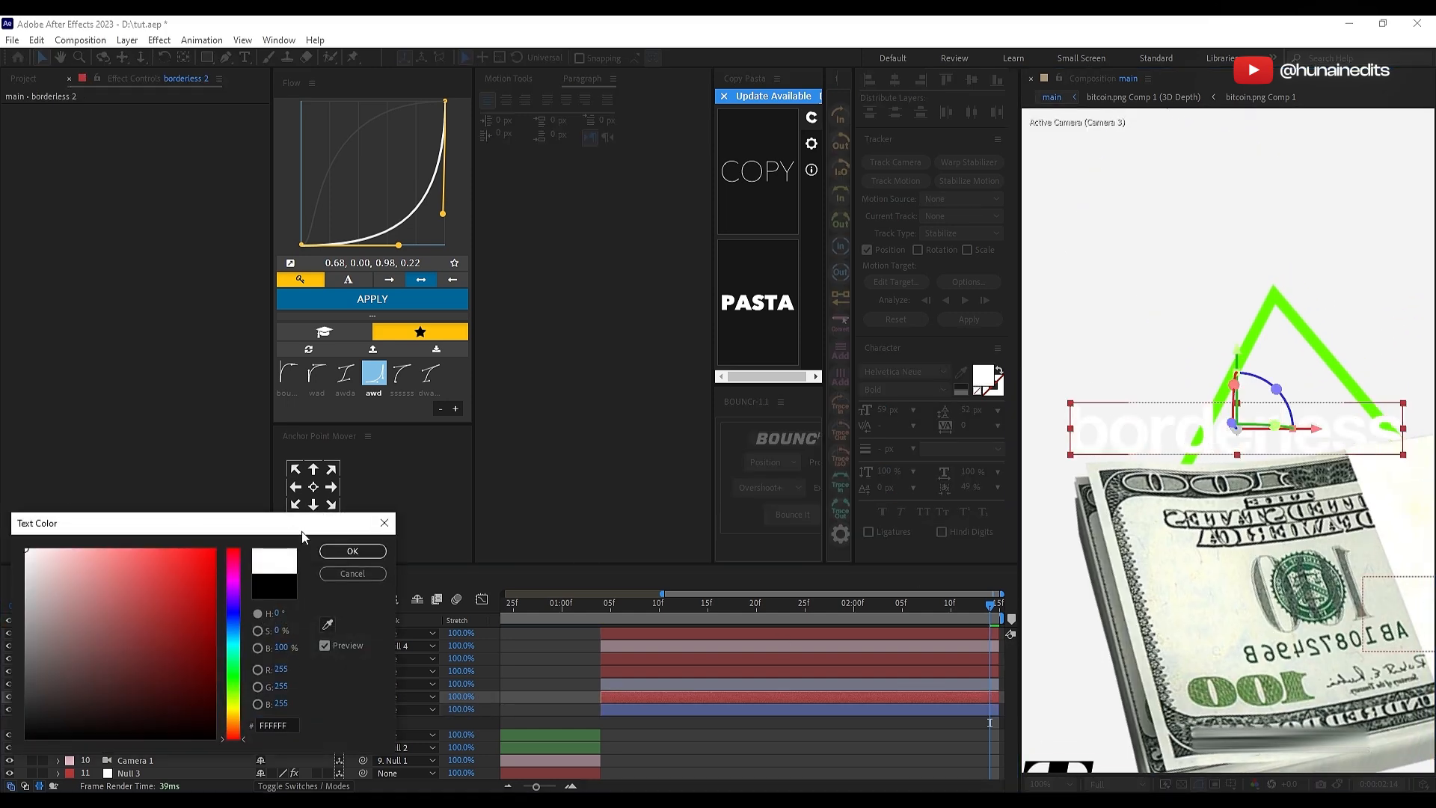
{"action": "left_click", "coordinate": [372, 550]}
{"action": "left_click", "coordinate": [303, 785]}
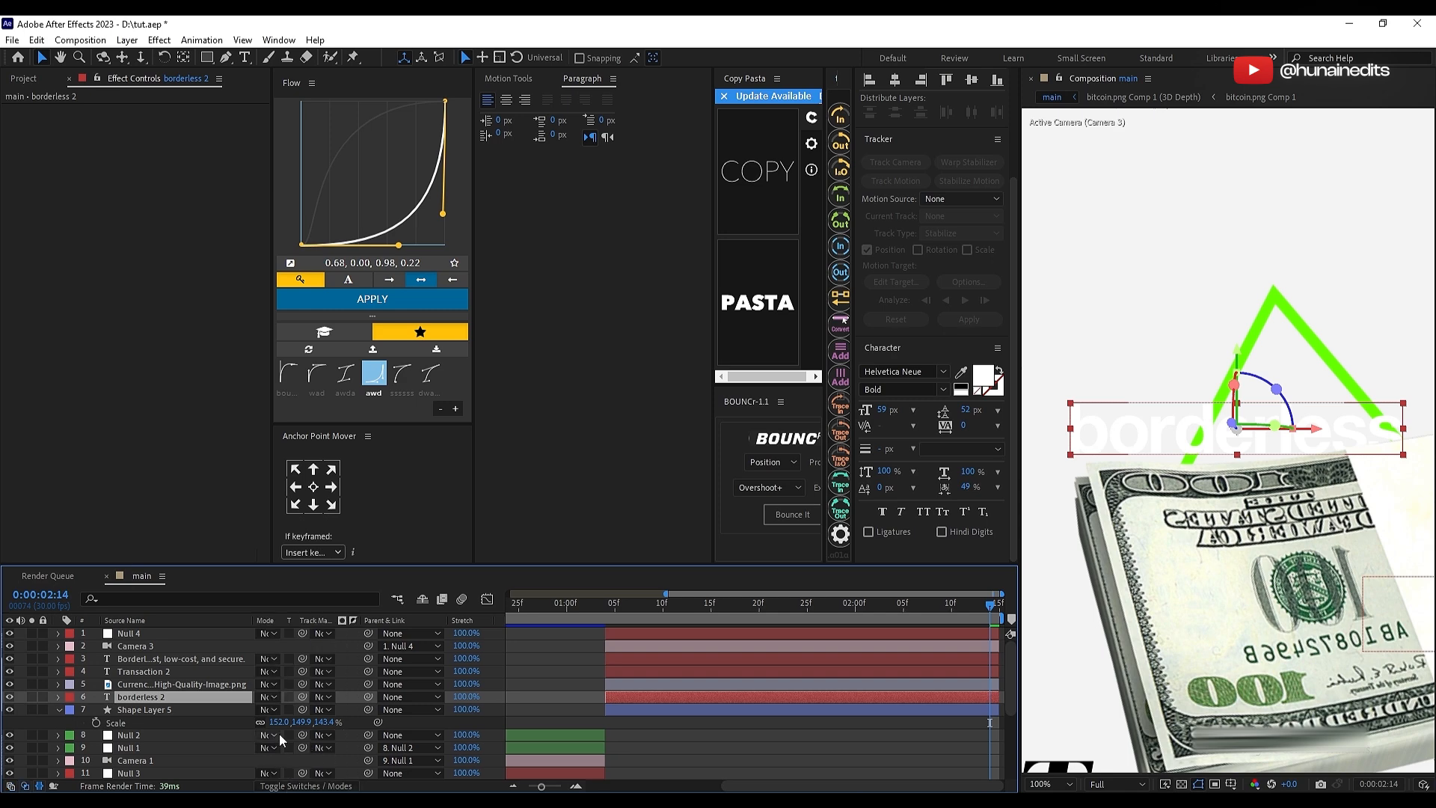
{"action": "left_click", "coordinate": [271, 696]}
{"action": "left_click", "coordinate": [308, 435]}
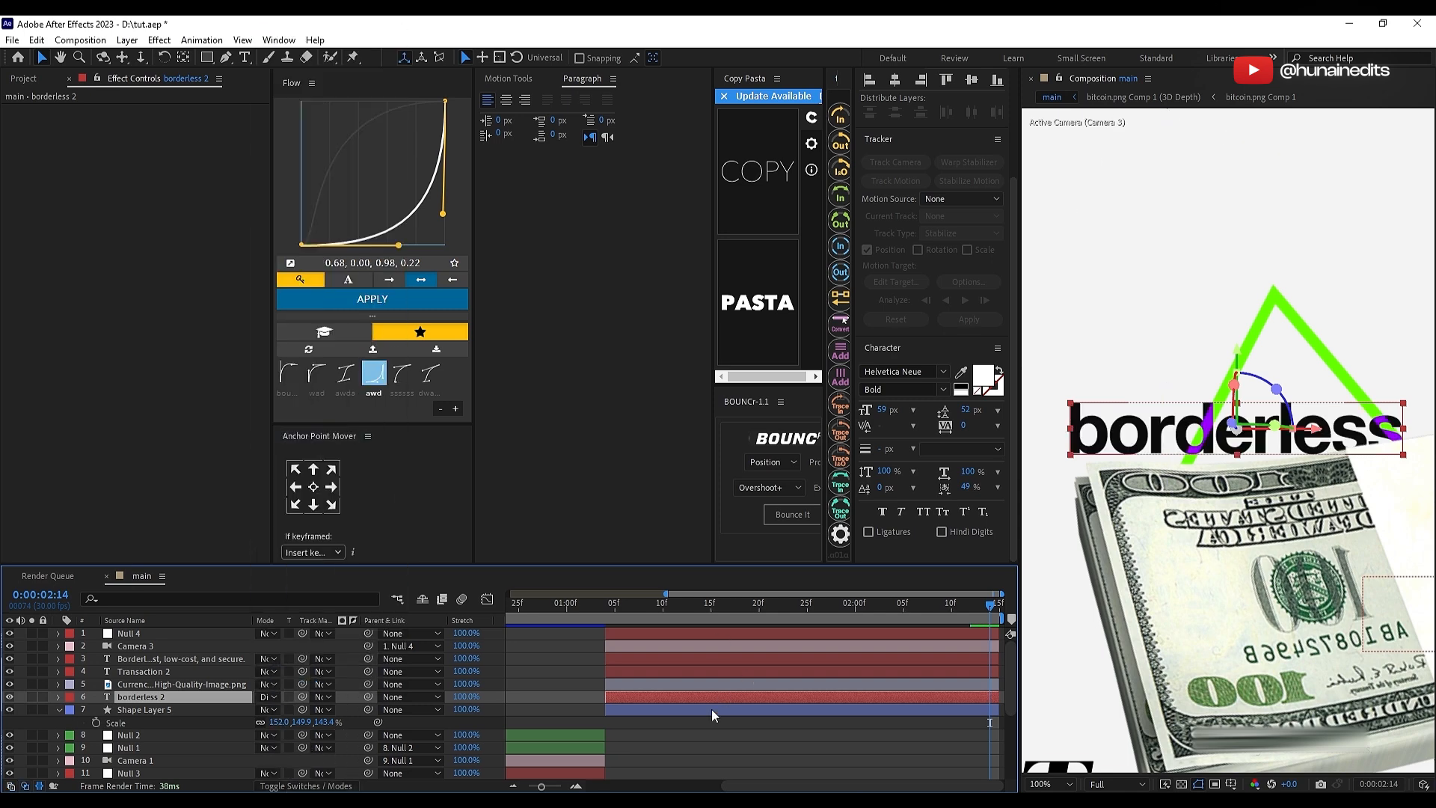
Step: Set the green line's stroke width to 10 px
{"action": "key", "text": "h"}
{"action": "scroll", "coordinate": [1222, 507], "scroll_direction": "up", "scroll_amount": 2}
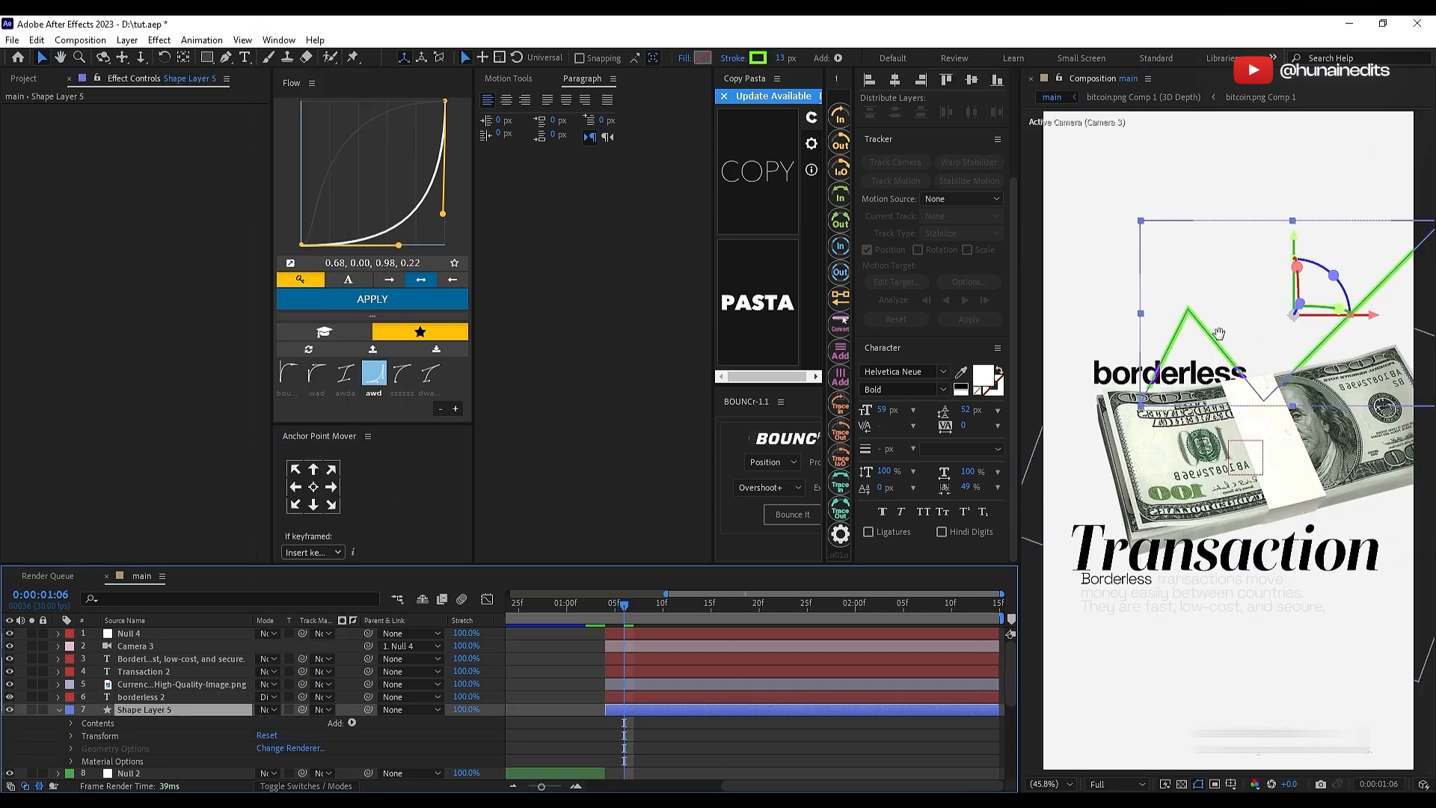
{"action": "scroll", "coordinate": [1249, 458], "scroll_direction": "up", "scroll_amount": 2}
{"action": "key", "text": "v"}
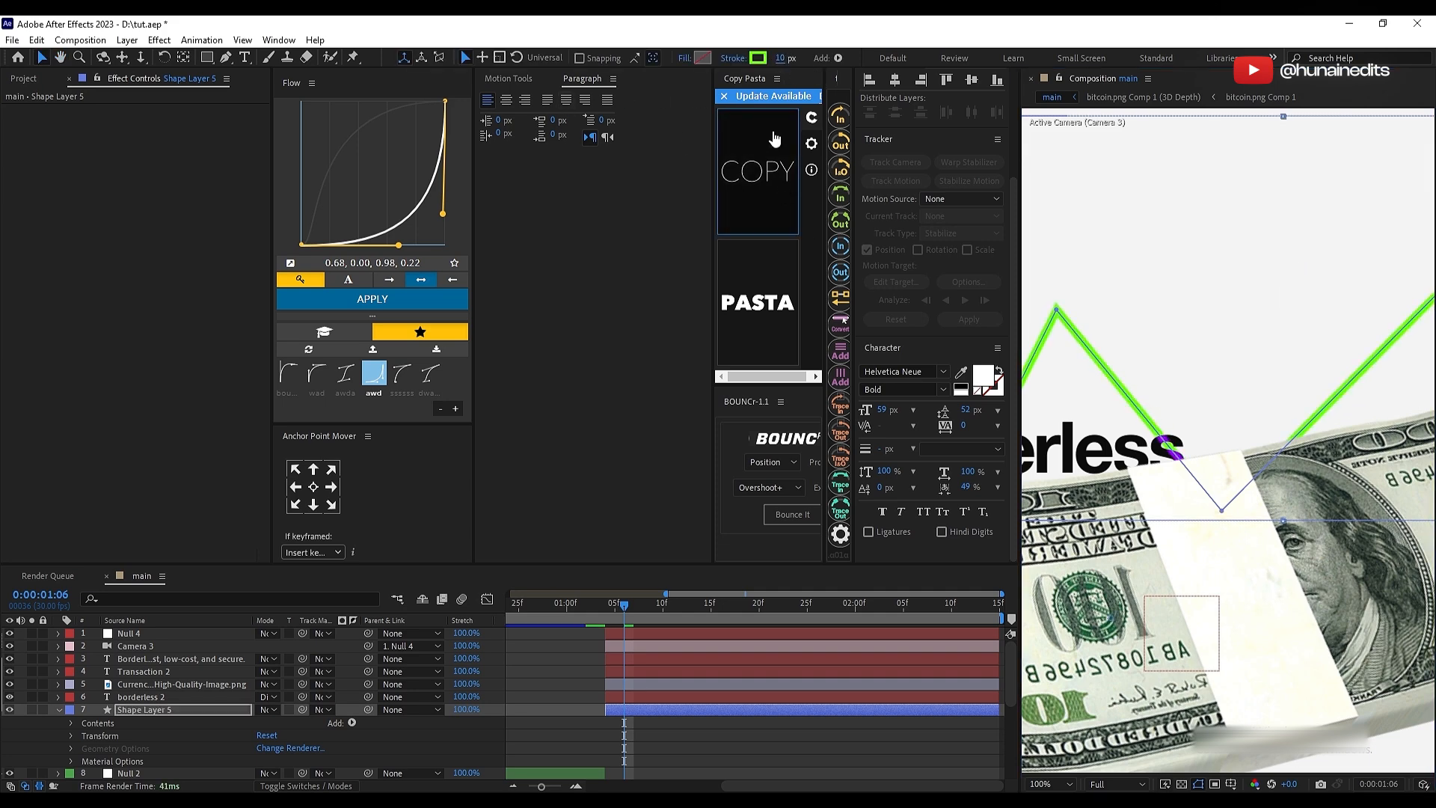
{"action": "left_click", "coordinate": [671, 722]}
{"action": "left_click", "coordinate": [858, 711]}
{"action": "left_click", "coordinate": [1052, 784]}
{"action": "left_click", "coordinate": [1054, 519]}
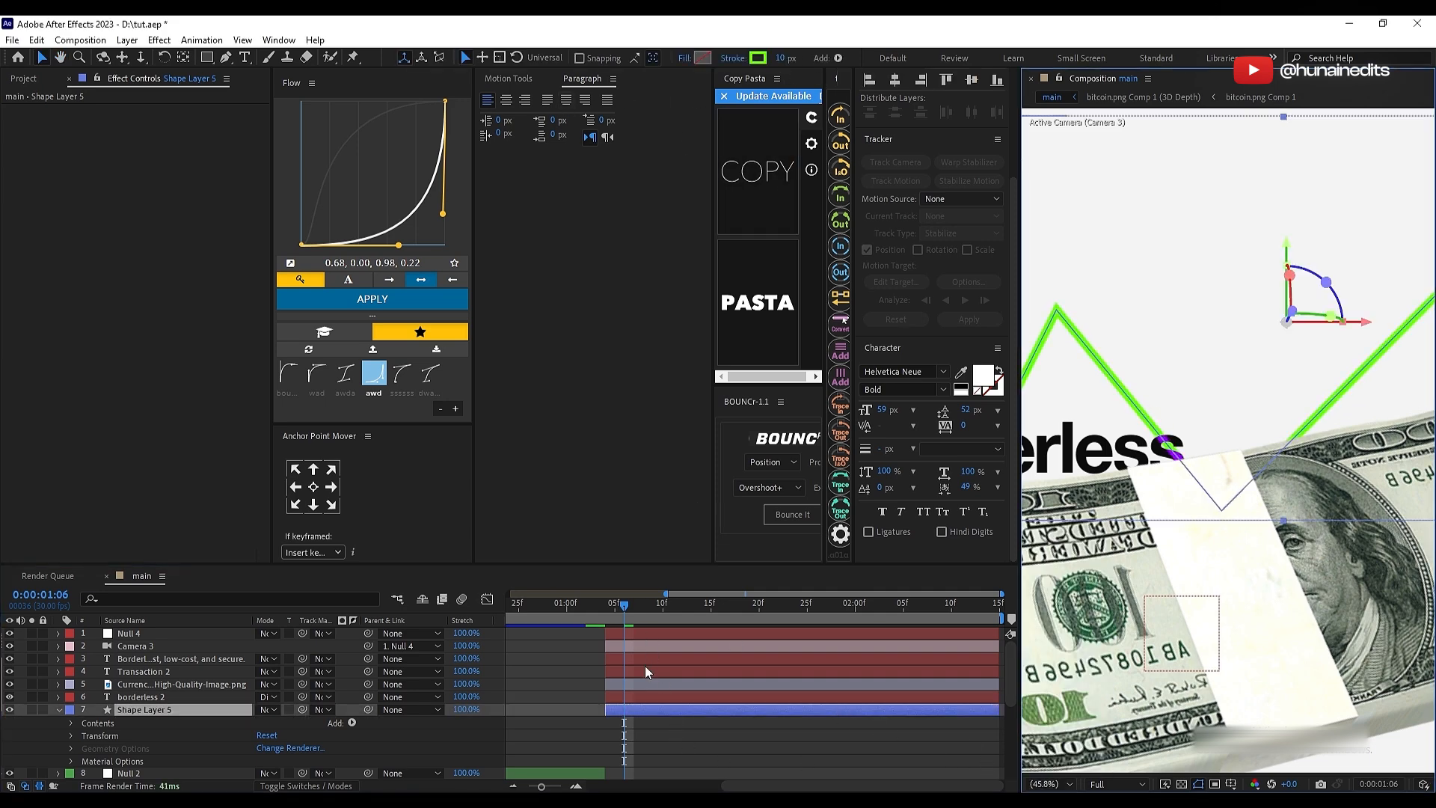
Step: Add Trim Paths to the green line layer and keyframe its End at 100%, placing the keyframe at about 0:00:01:18
{"action": "left_click", "coordinate": [352, 723]}
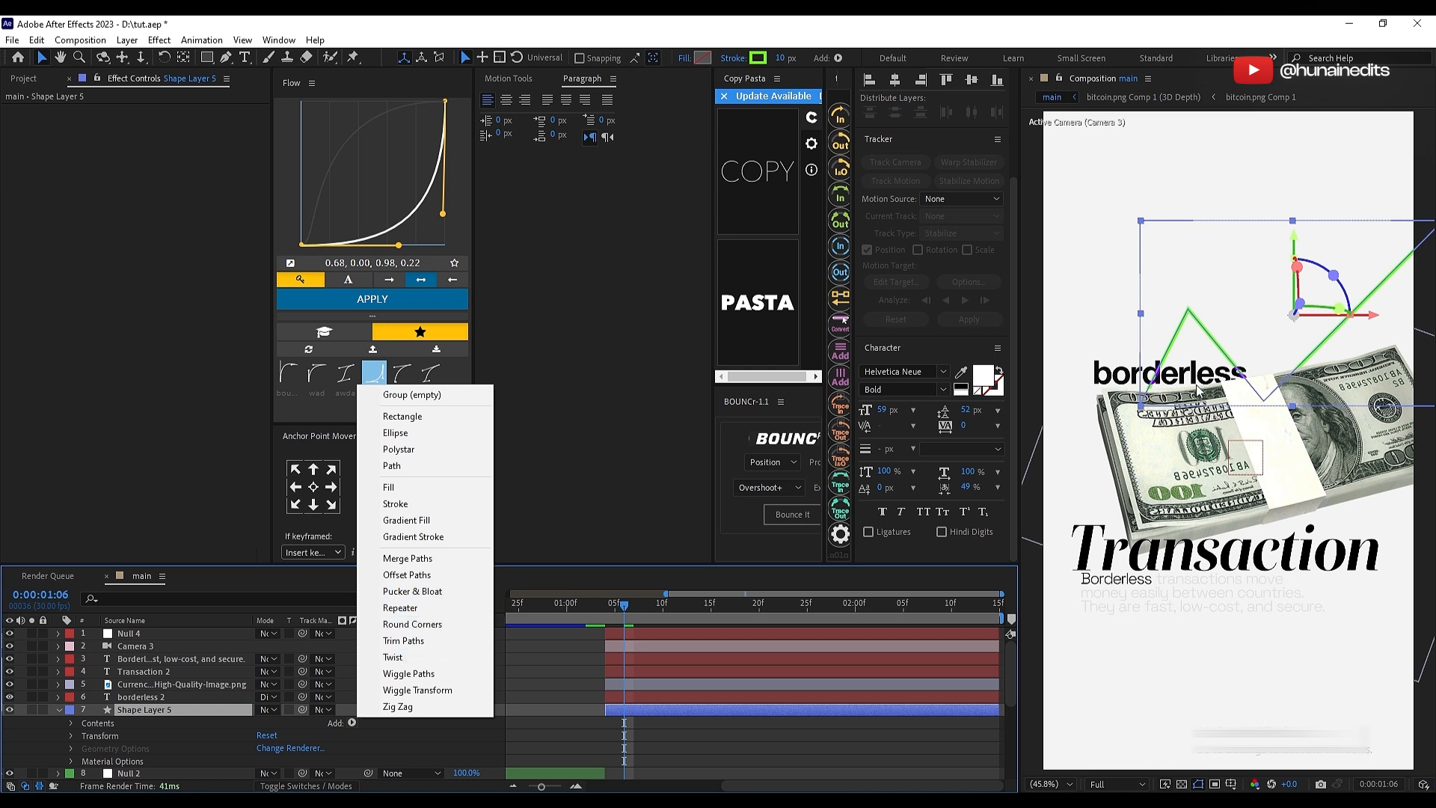
{"action": "left_click", "coordinate": [404, 641]}
{"action": "scroll", "coordinate": [146, 732], "scroll_direction": "down", "scroll_amount": 1}
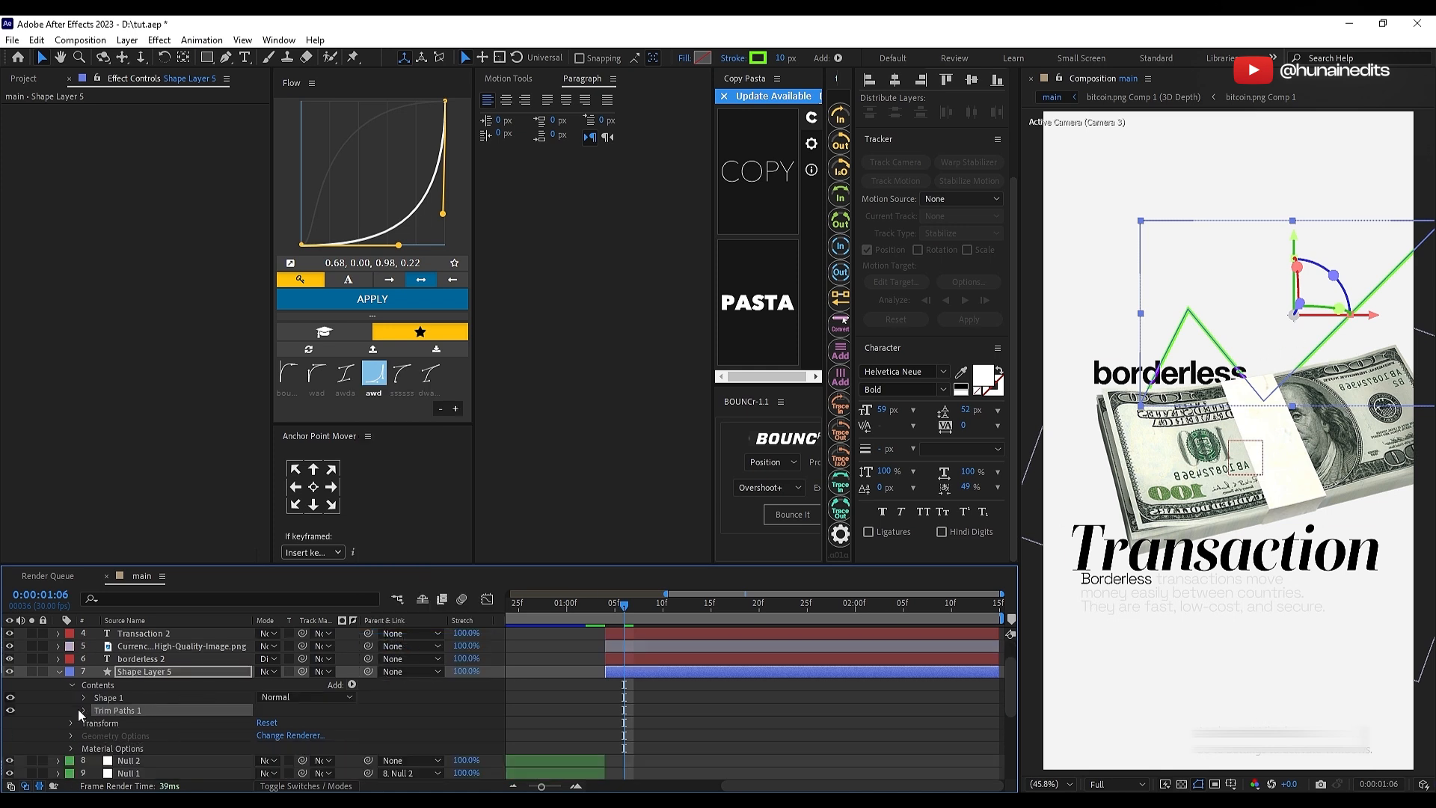
{"action": "left_click", "coordinate": [82, 710]}
{"action": "left_click", "coordinate": [108, 735]}
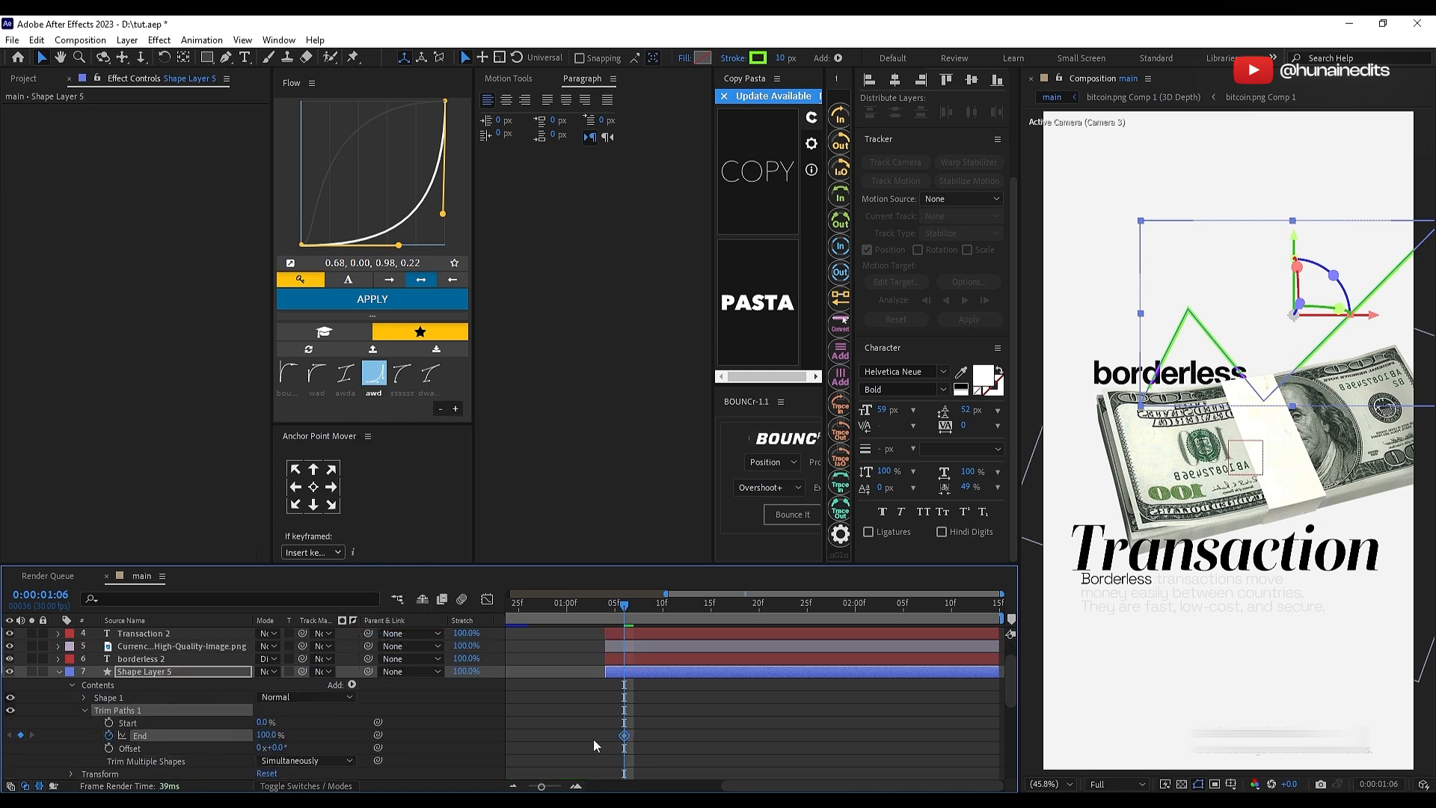
{"action": "left_click", "coordinate": [78, 740]}
{"action": "left_click", "coordinate": [107, 738]}
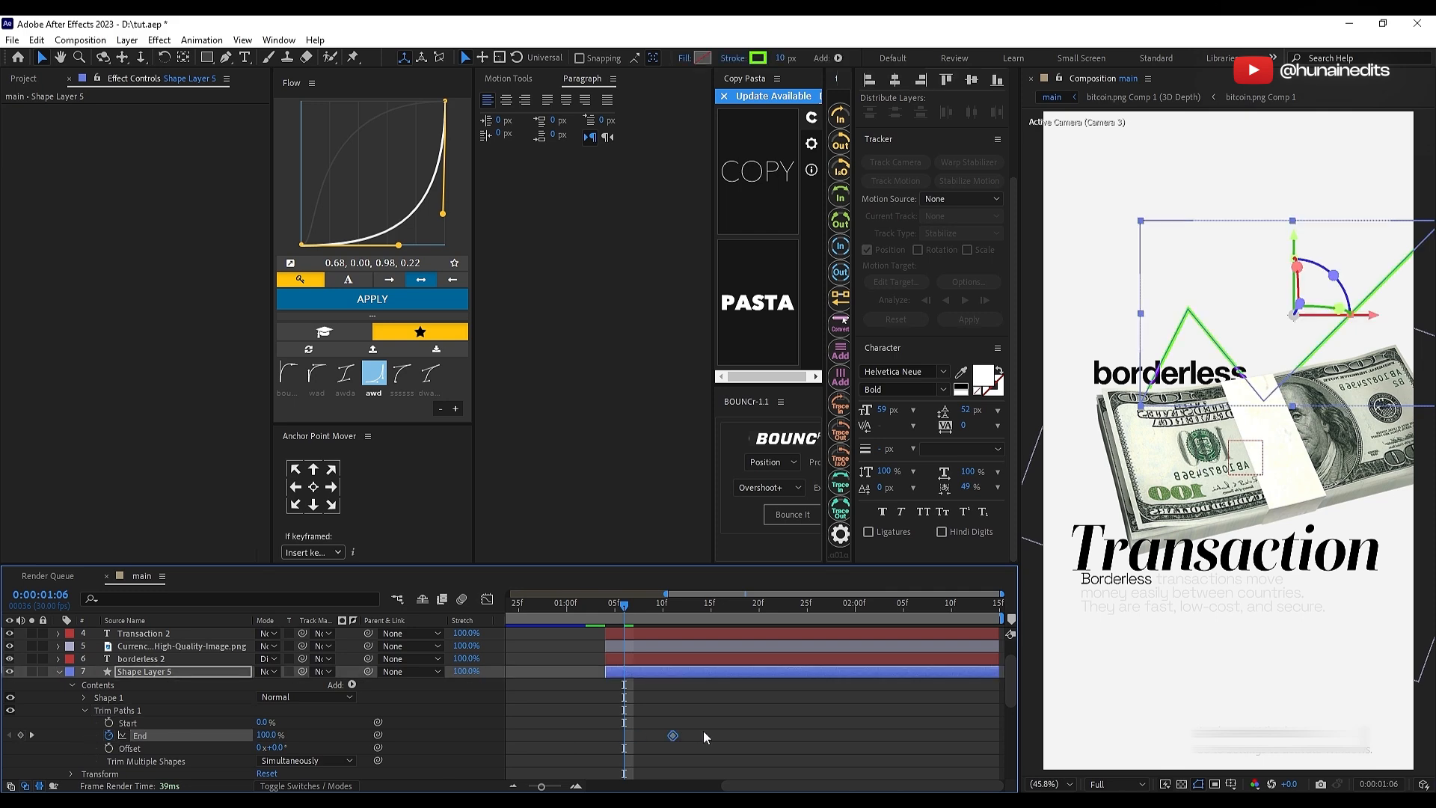
{"action": "left_click_drag", "start_coordinate": [703, 730], "coordinate": [742, 730]}
Step: Animate the Trim Paths End from 0% at 0:00:01:04 to 100% at about 0:00:02:01 with a 0.17, 0.00, 0.12, 0.97 ease
{"action": "left_click", "coordinate": [606, 606]}
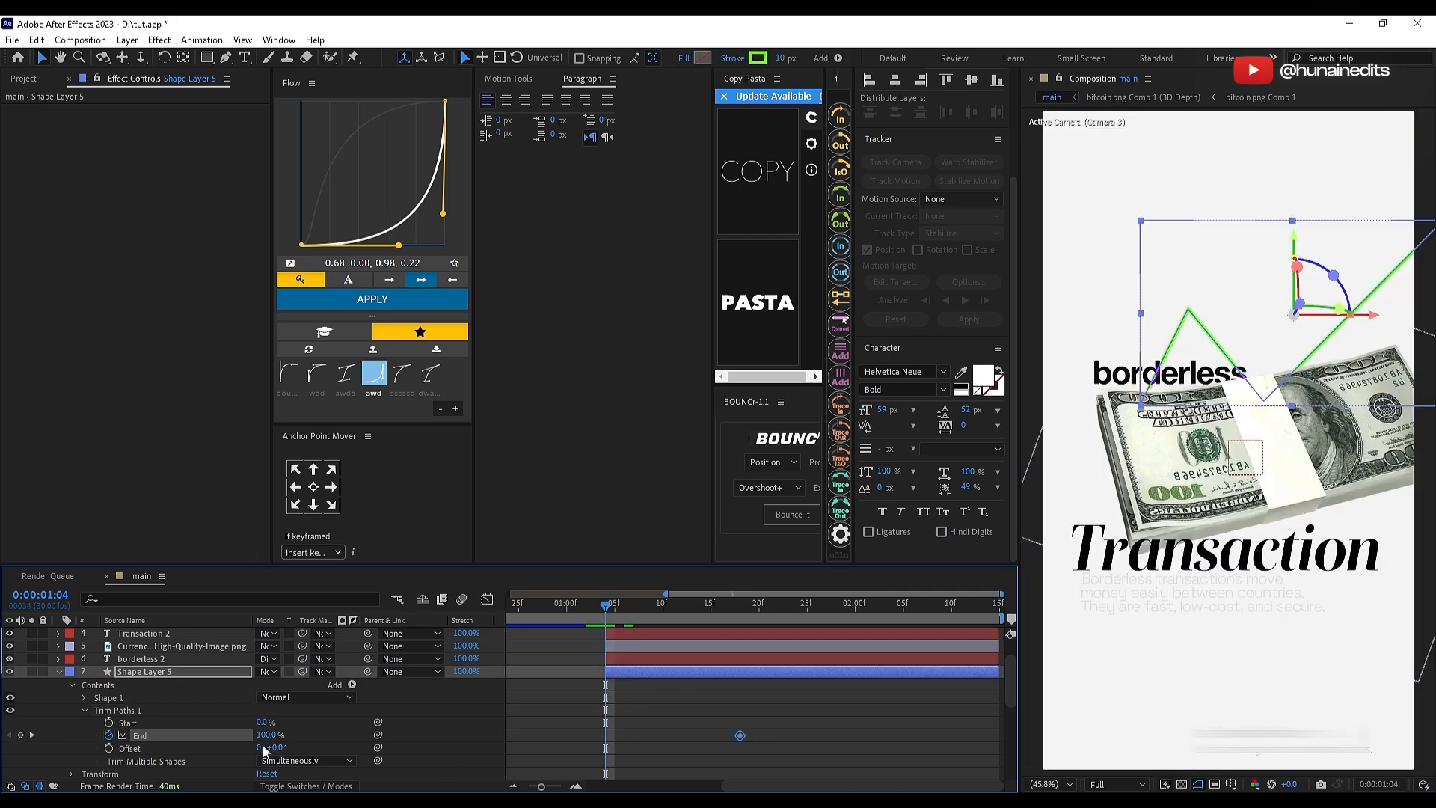
{"action": "left_click_drag", "start_coordinate": [266, 741], "coordinate": [195, 740]}
{"action": "left_click", "coordinate": [796, 721]}
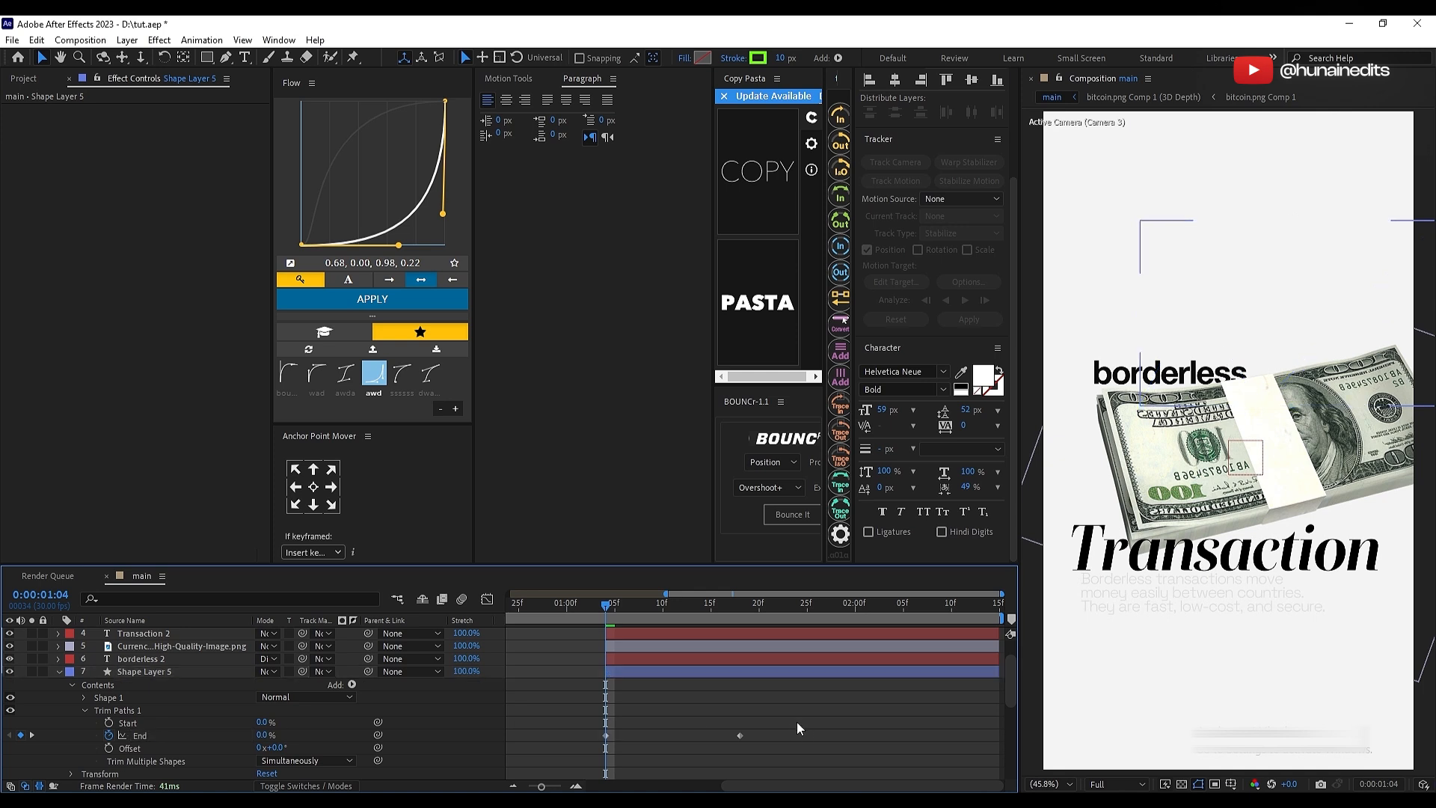
{"action": "left_click_drag", "start_coordinate": [739, 735], "coordinate": [585, 750]}
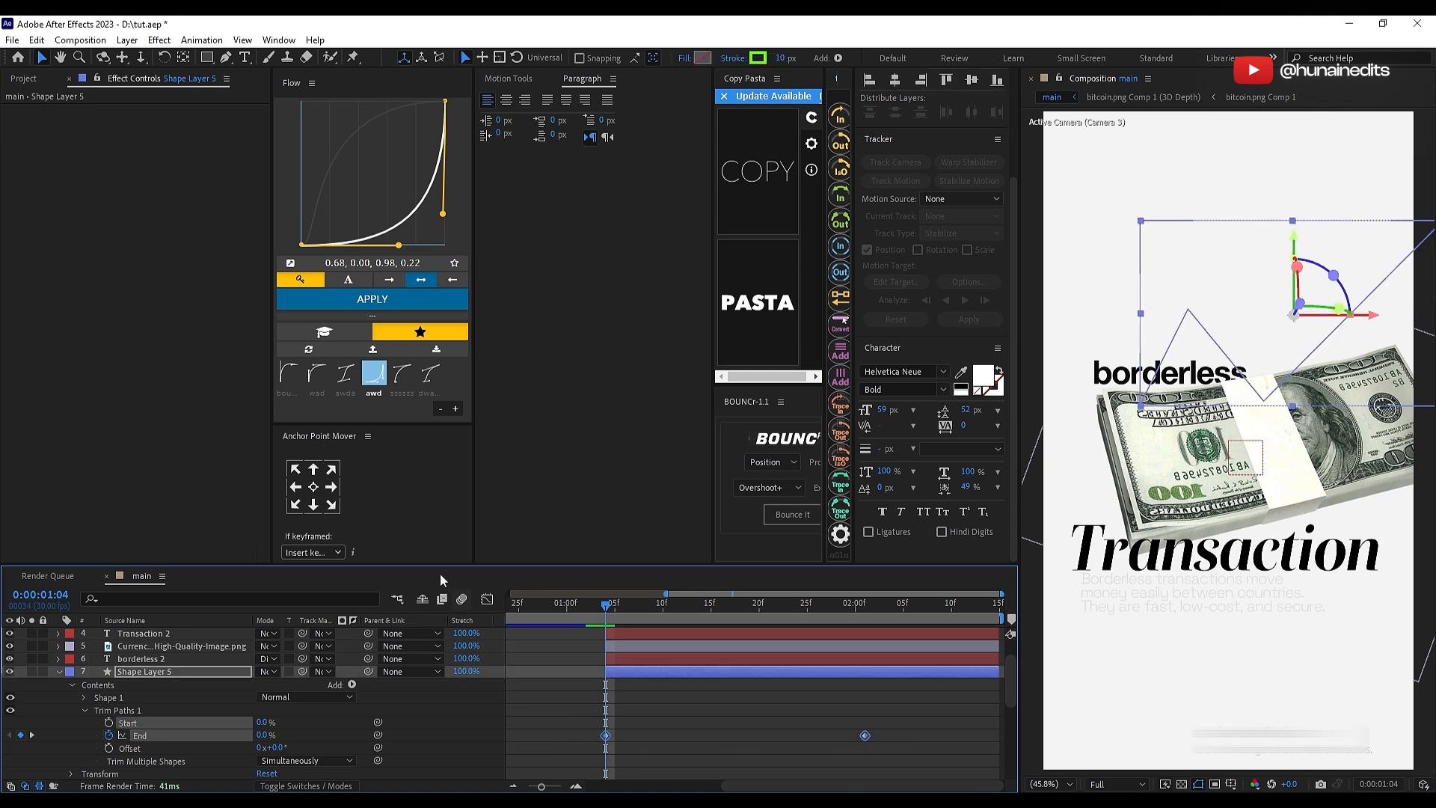
{"action": "left_click", "coordinate": [345, 374]}
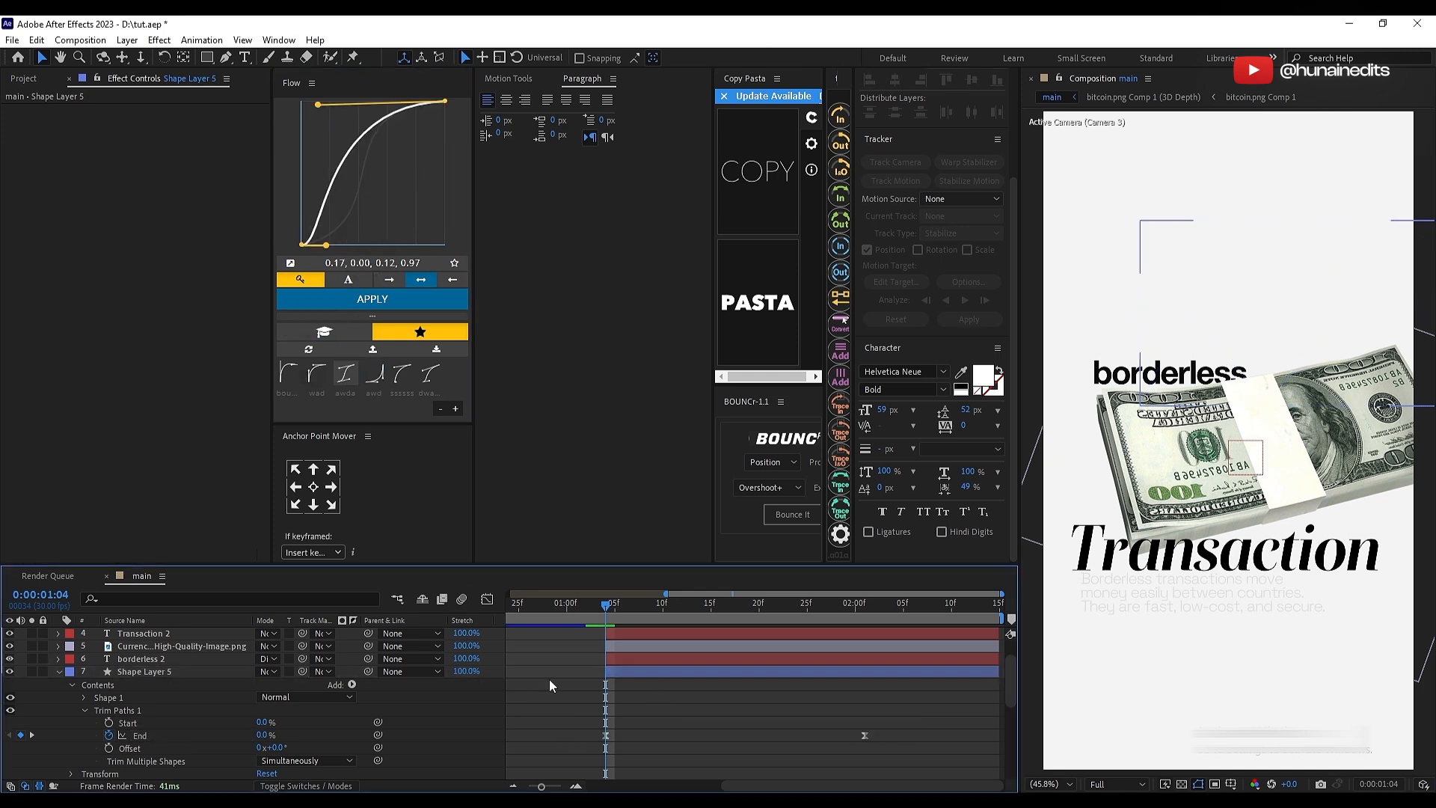
Step: Preview the green line's draw-on animation with its layer soloed and adjust its stroke width
{"action": "left_click", "coordinate": [31, 671]}
{"action": "key", "text": "space"}
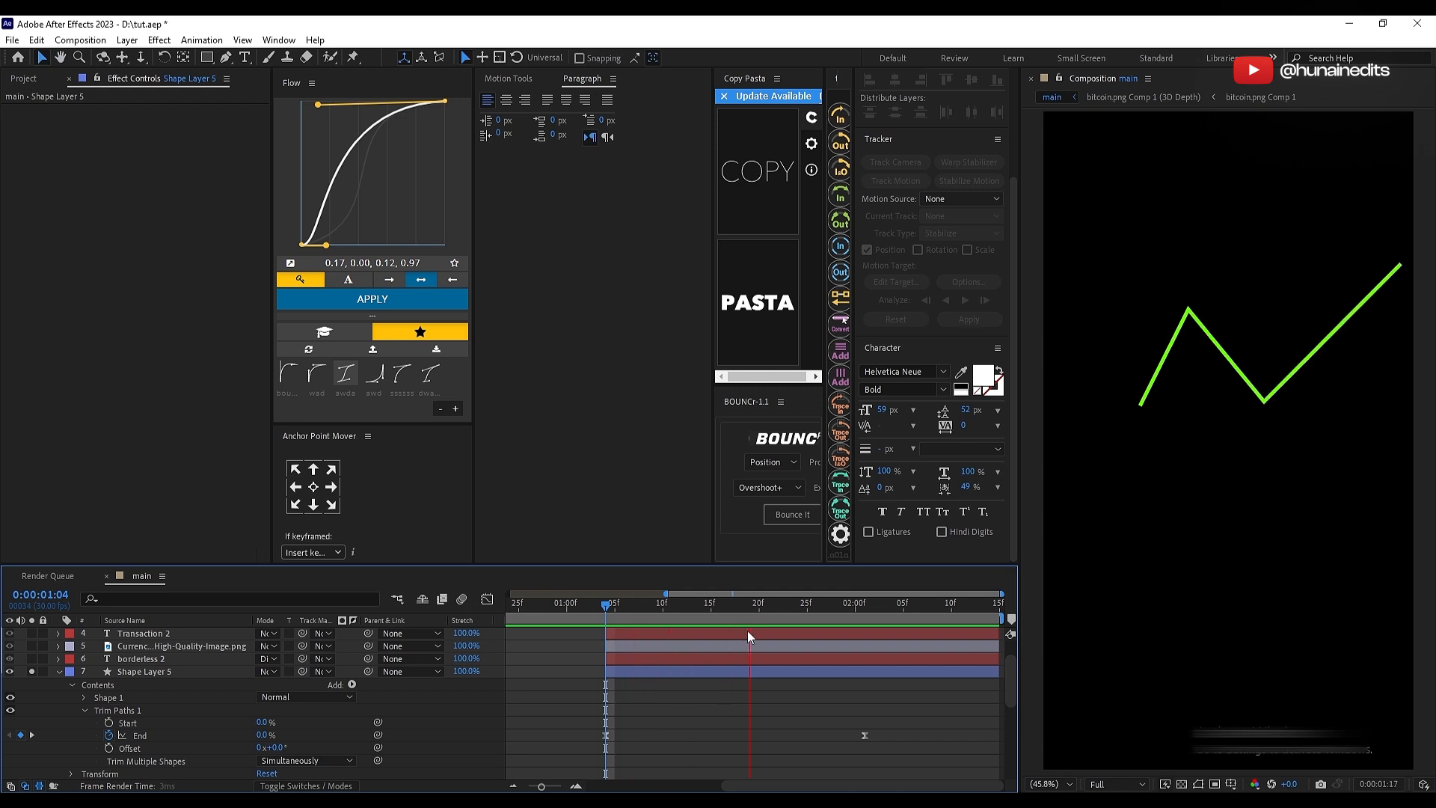
{"action": "left_click", "coordinate": [872, 675]}
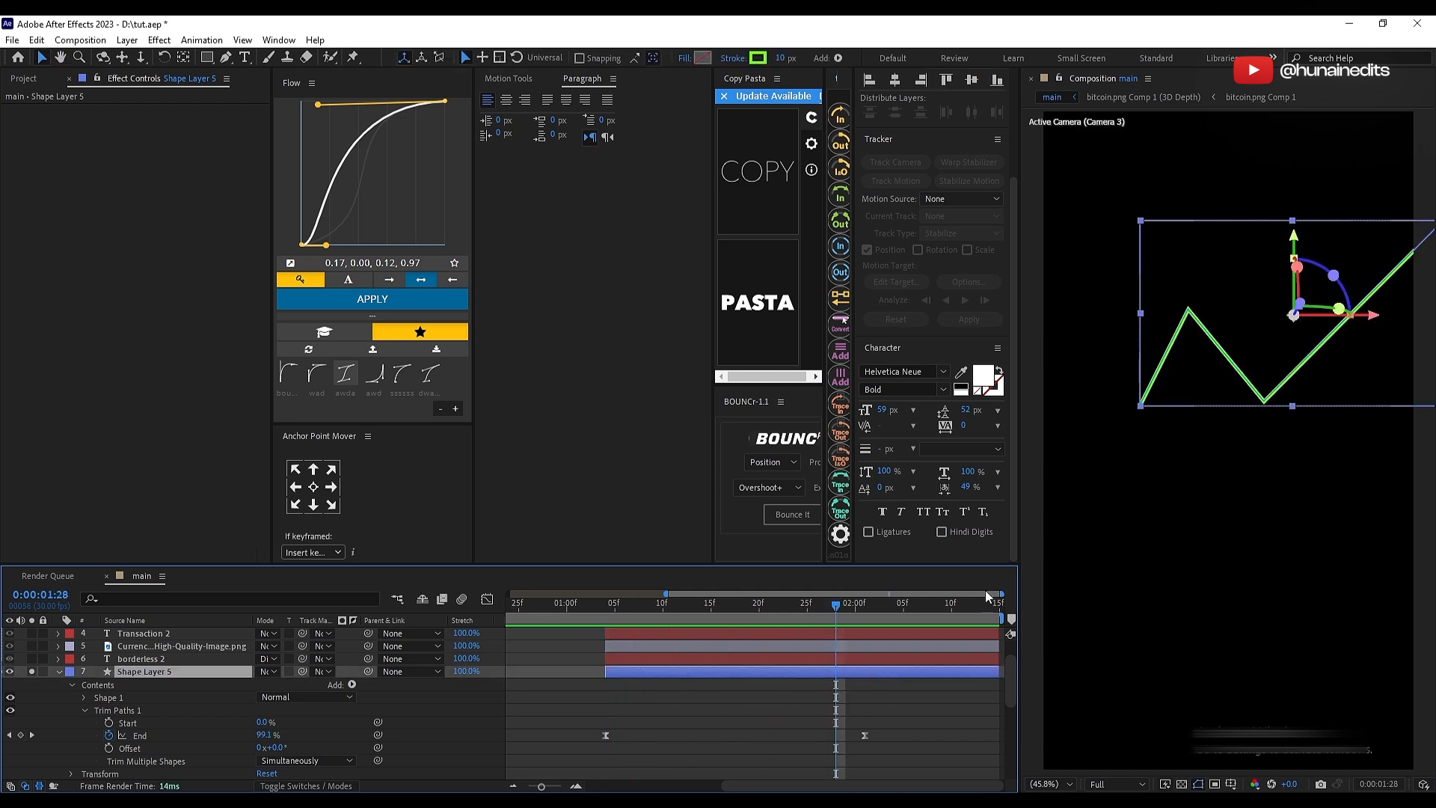
{"action": "left_click", "coordinate": [778, 58]}
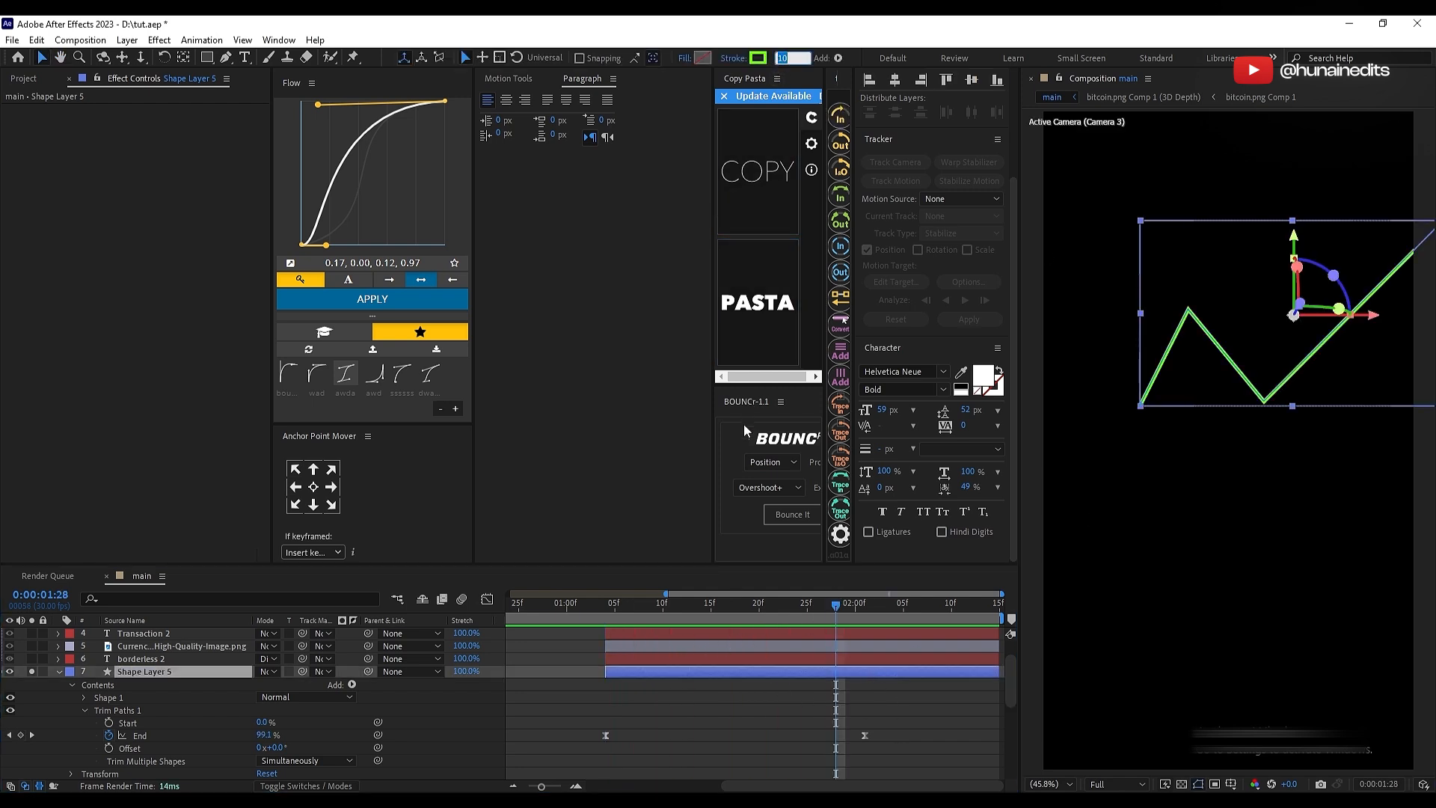
{"action": "left_click", "coordinate": [800, 694]}
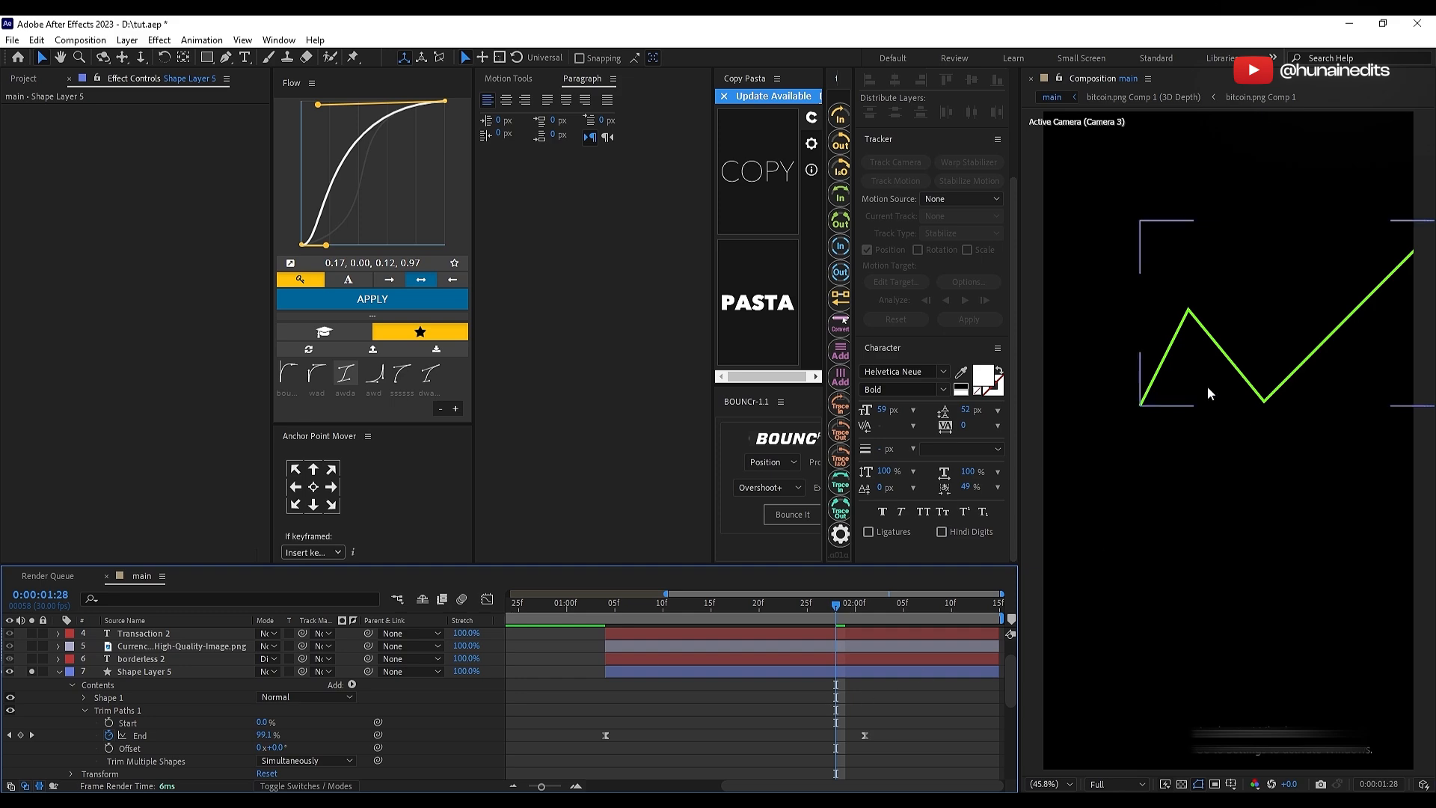
{"action": "left_click", "coordinate": [32, 672]}
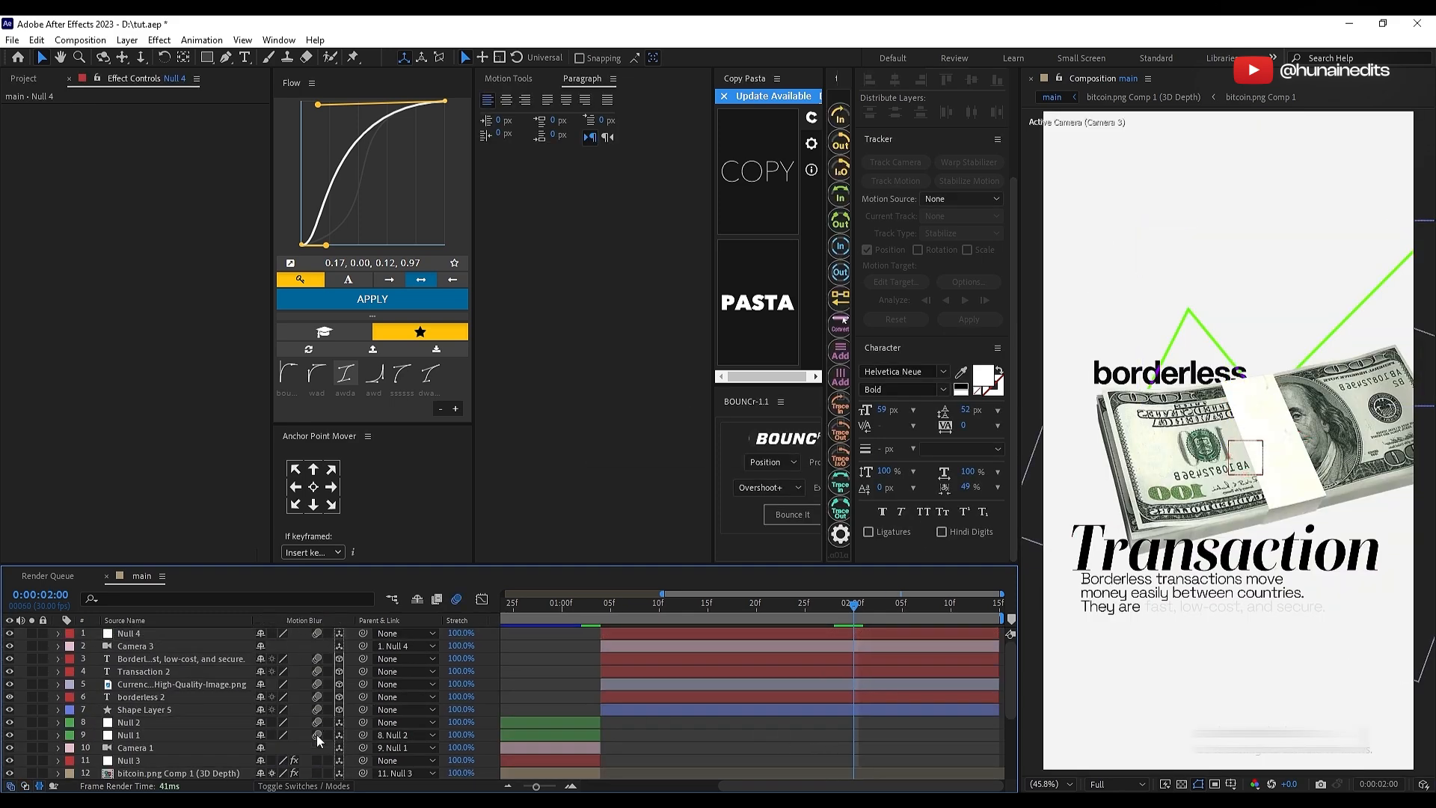
{"action": "left_click_drag", "start_coordinate": [316, 734], "coordinate": [317, 736]}
{"action": "scroll", "coordinate": [673, 721], "scroll_direction": "down", "scroll_amount": 3}
{"action": "scroll", "coordinate": [785, 703], "scroll_direction": "up", "scroll_amount": 3}
{"action": "key", "text": "ctrl+z"}
Step: Enable motion blur for all layers in the main composition at once
{"action": "key", "text": "ctrl+a"}
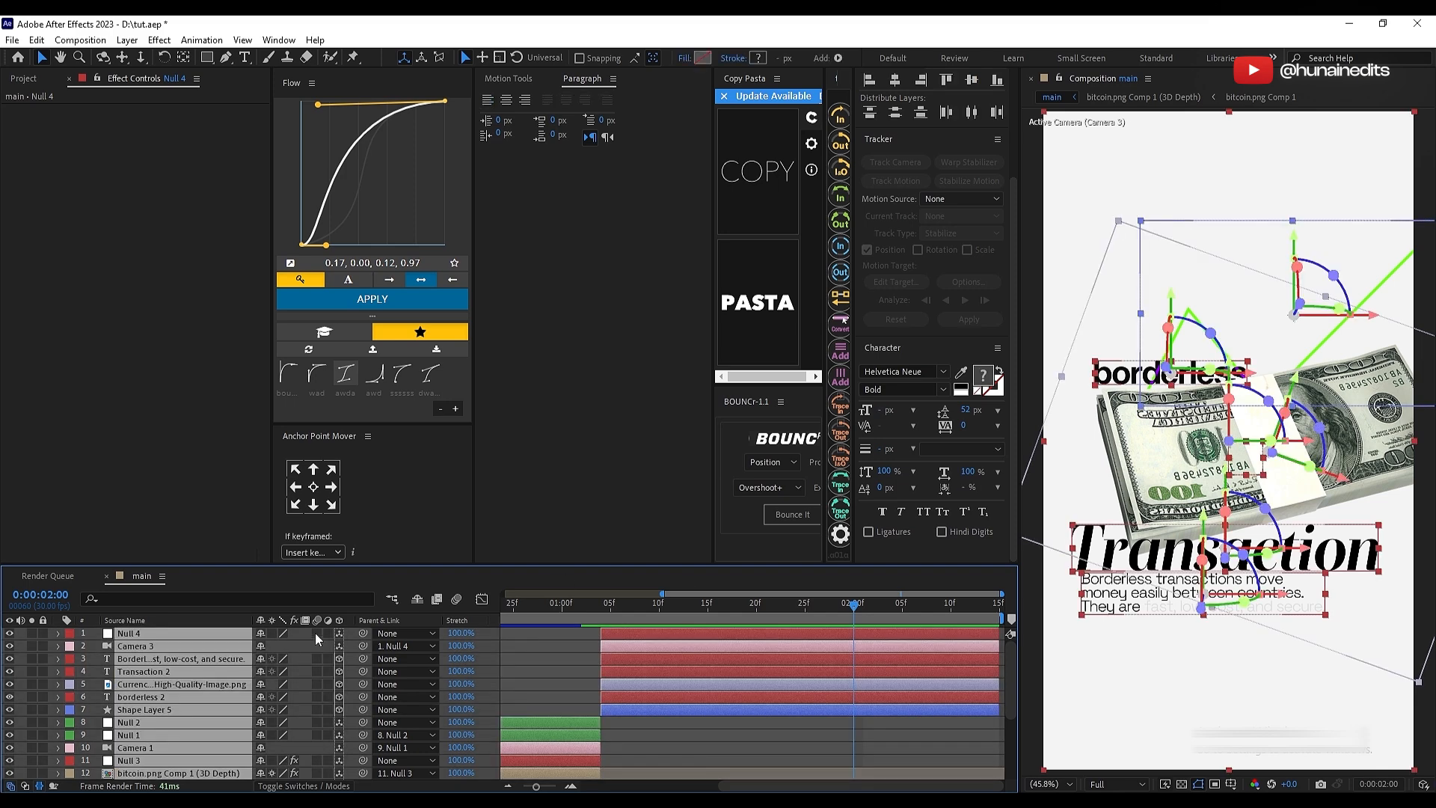
{"action": "left_click", "coordinate": [316, 633]}
{"action": "left_click", "coordinate": [703, 752]}
Step: Animate Null 4's X position from 340 at 0:00:01:04 to 540 at 0:00:02:14
{"action": "left_click", "coordinate": [607, 609]}
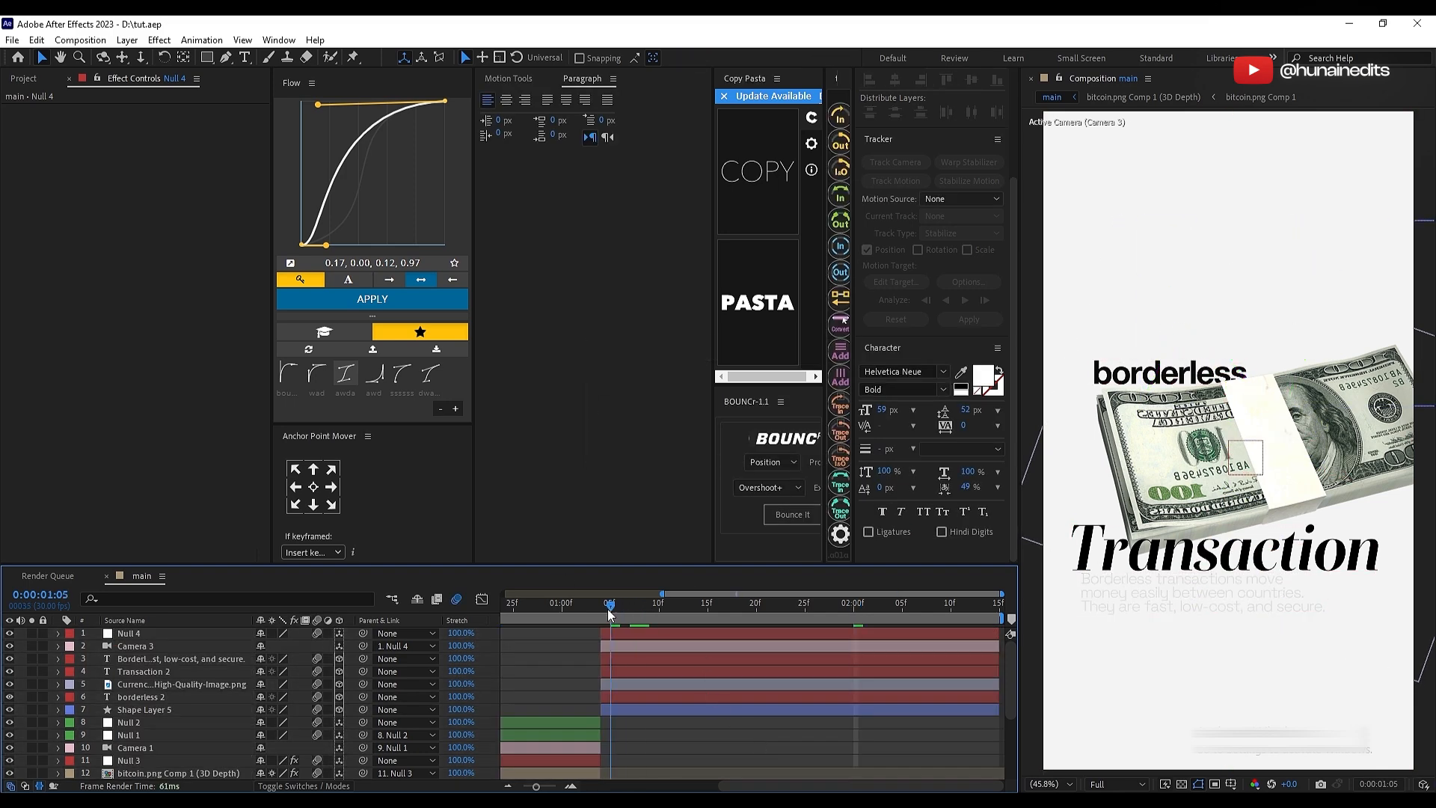
{"action": "left_click_drag", "start_coordinate": [607, 608], "coordinate": [601, 611]}
{"action": "left_click", "coordinate": [635, 633]}
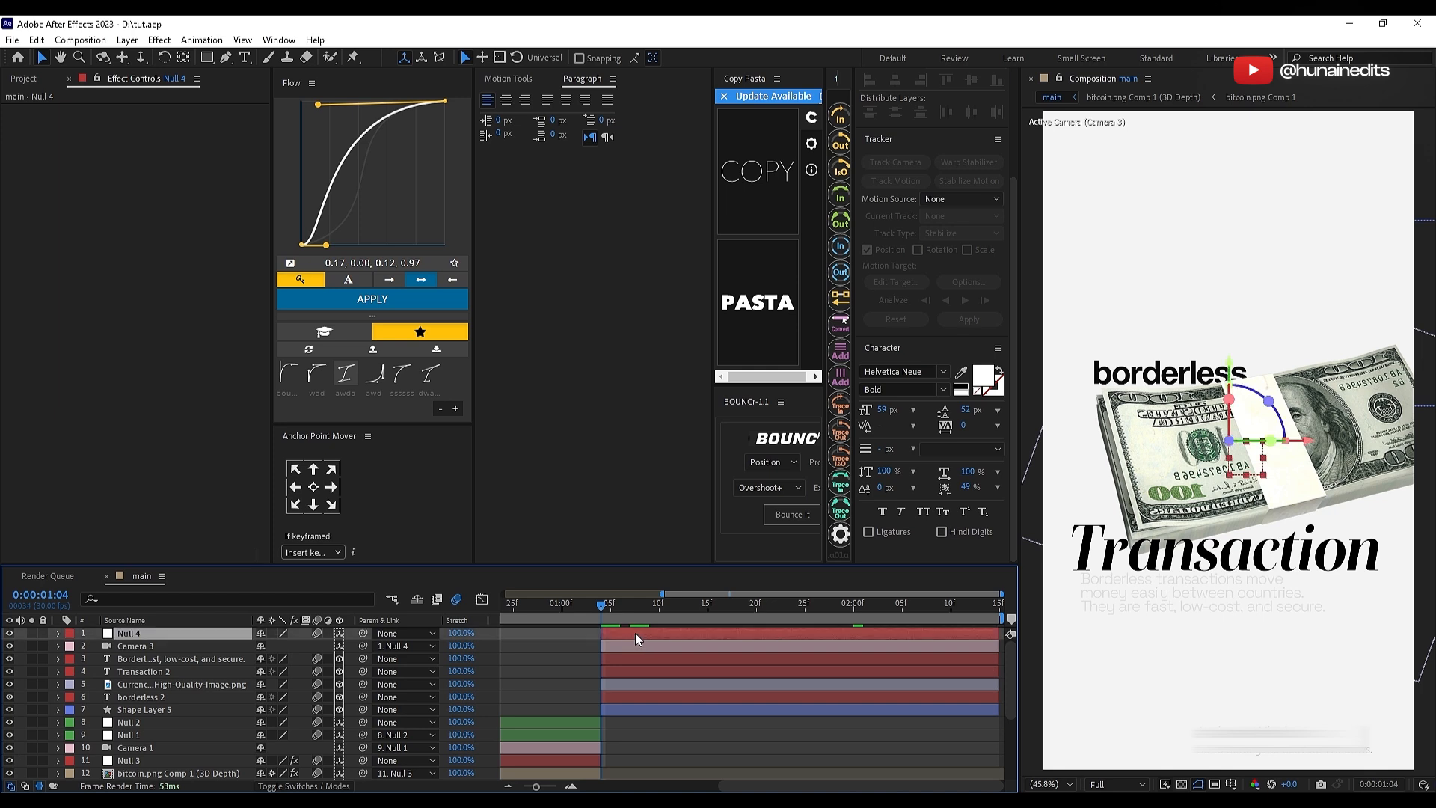
{"action": "key", "text": "p"}
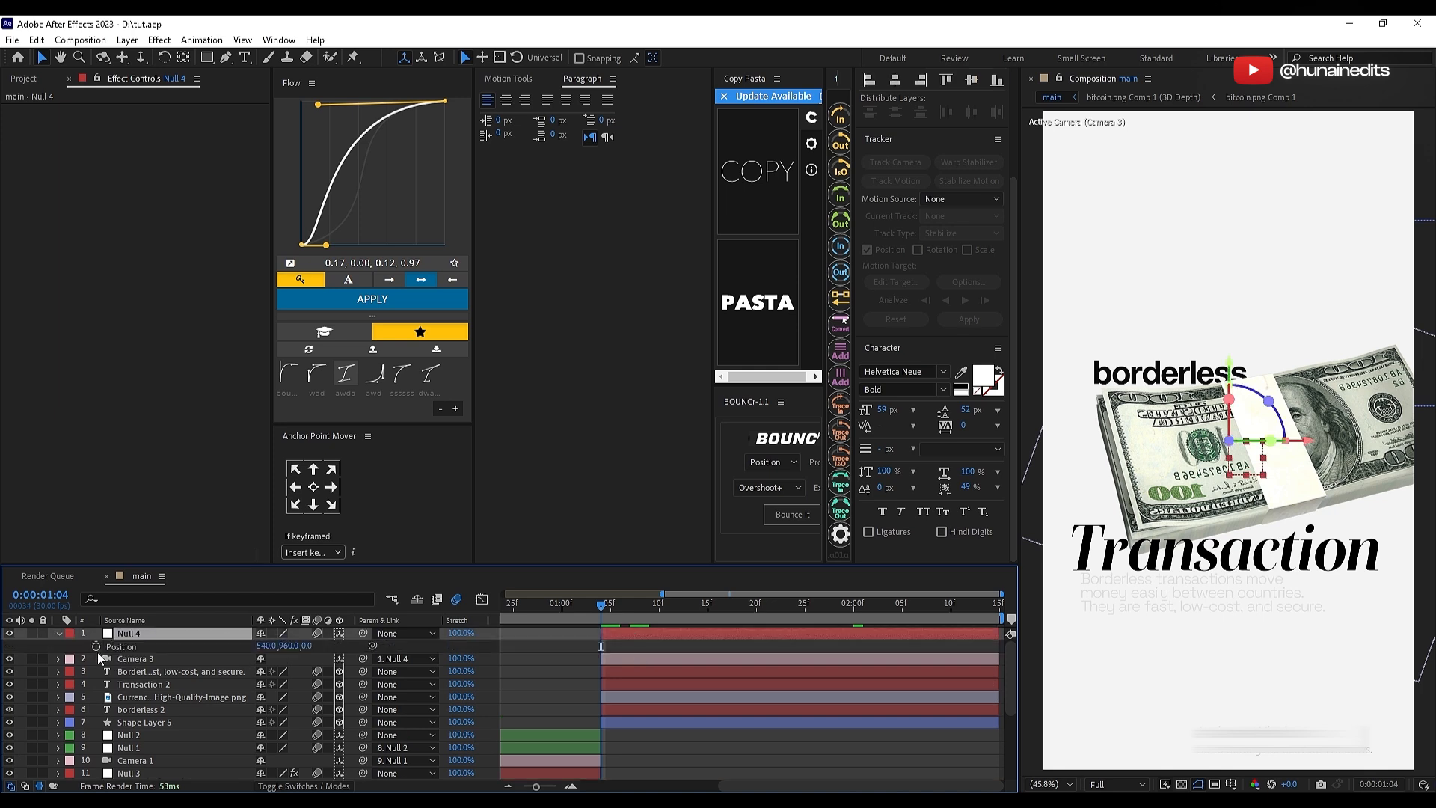
{"action": "left_click", "coordinate": [97, 646]}
{"action": "left_click_drag", "start_coordinate": [600, 646], "coordinate": [970, 658]}
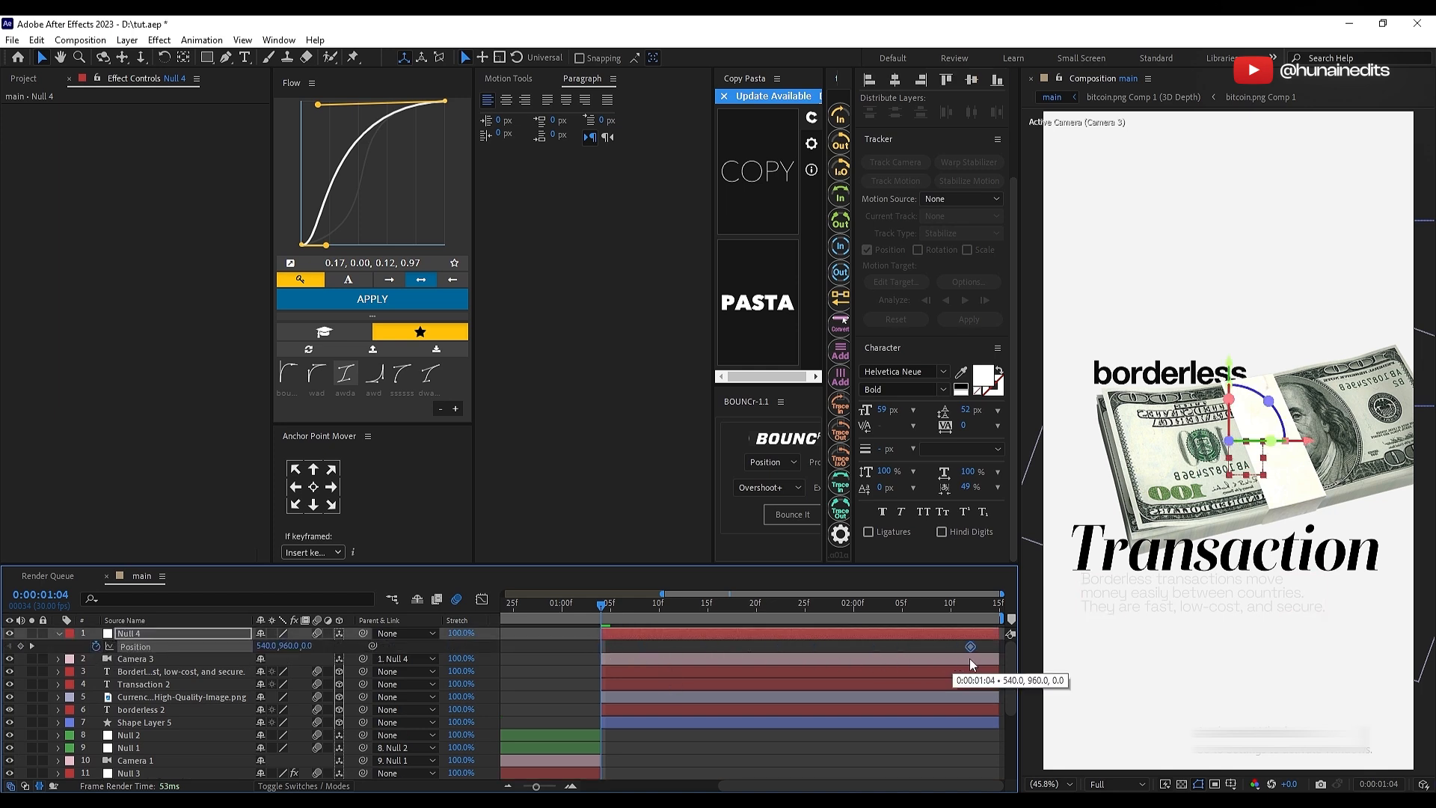
{"action": "left_click", "coordinate": [277, 648]}
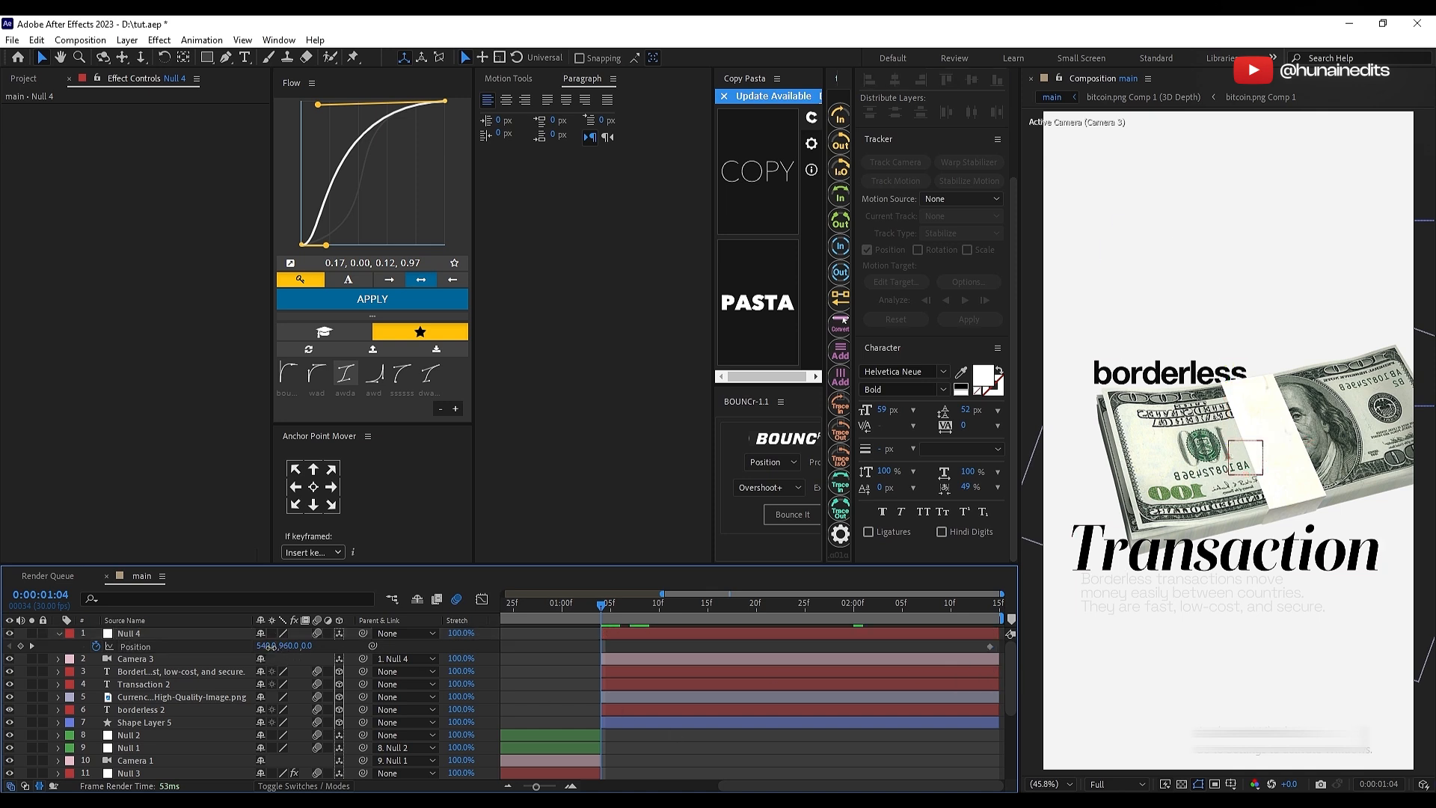
{"action": "left_click_drag", "start_coordinate": [269, 648], "coordinate": [120, 647]}
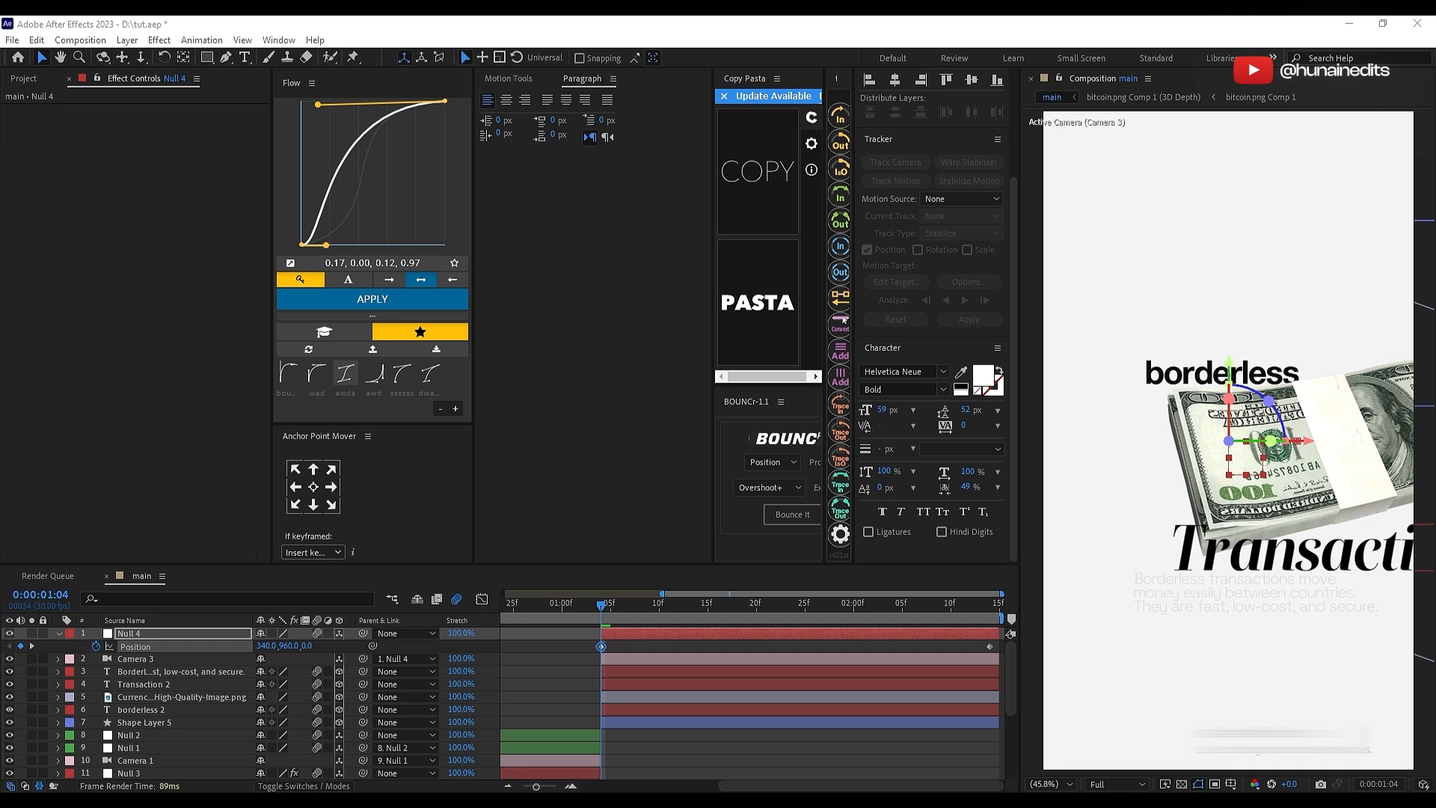
Step: Ease both Null 4 position keyframes with a 0.03, 0.00, 0.01, 1.00 Flow curve
{"action": "left_click_drag", "start_coordinate": [583, 641], "coordinate": [1053, 649]}
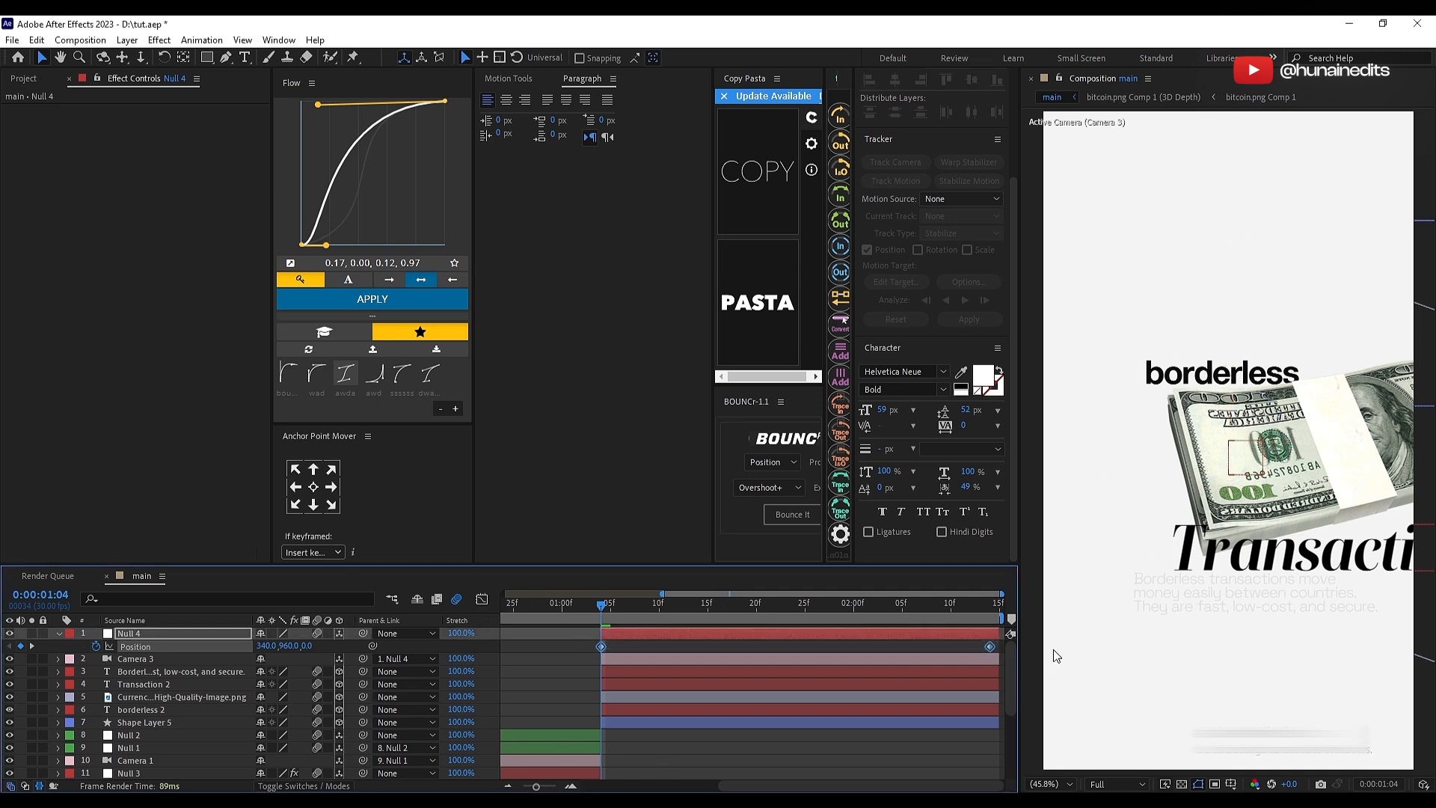
{"action": "left_click_drag", "start_coordinate": [326, 245], "coordinate": [304, 245]}
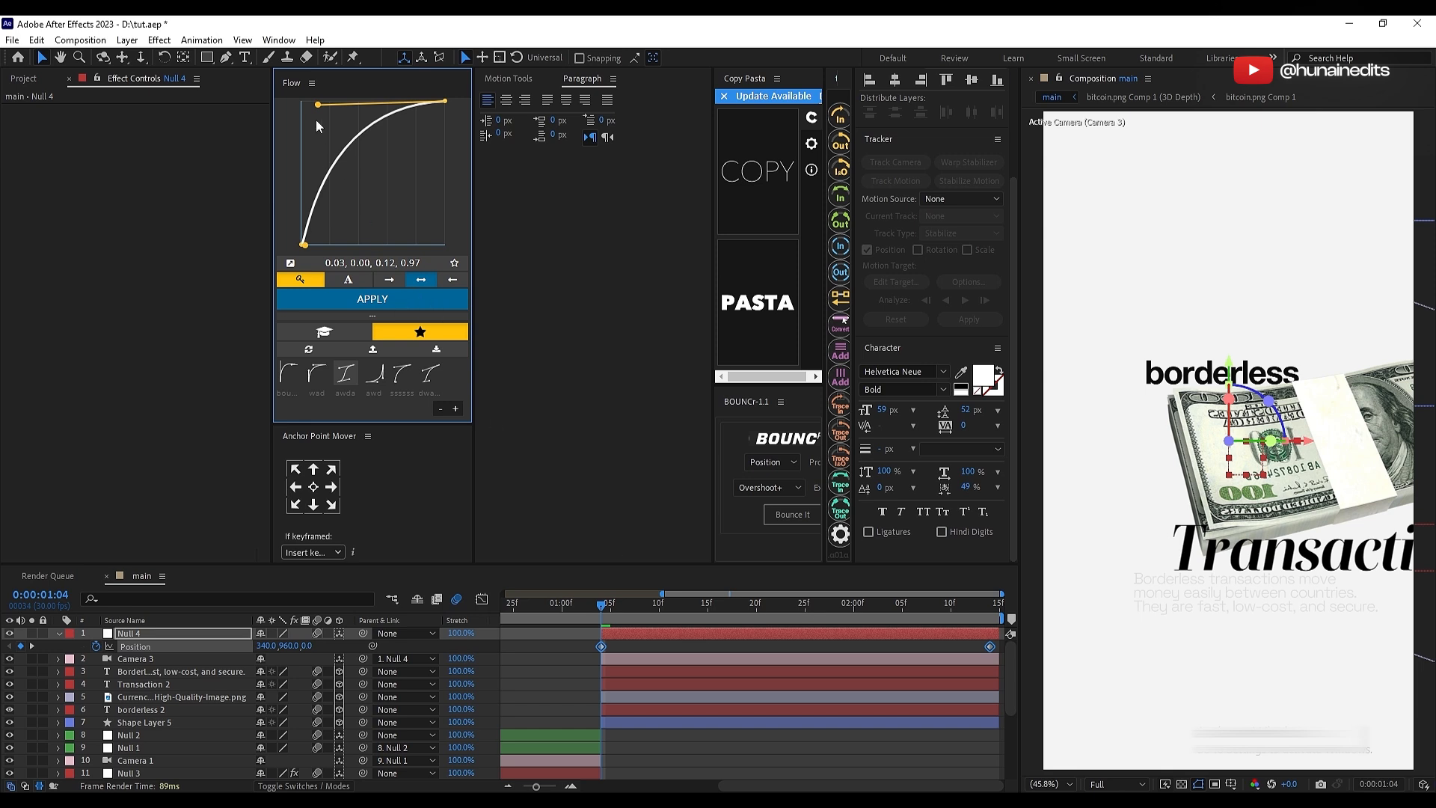
{"action": "left_click_drag", "start_coordinate": [321, 102], "coordinate": [303, 101]}
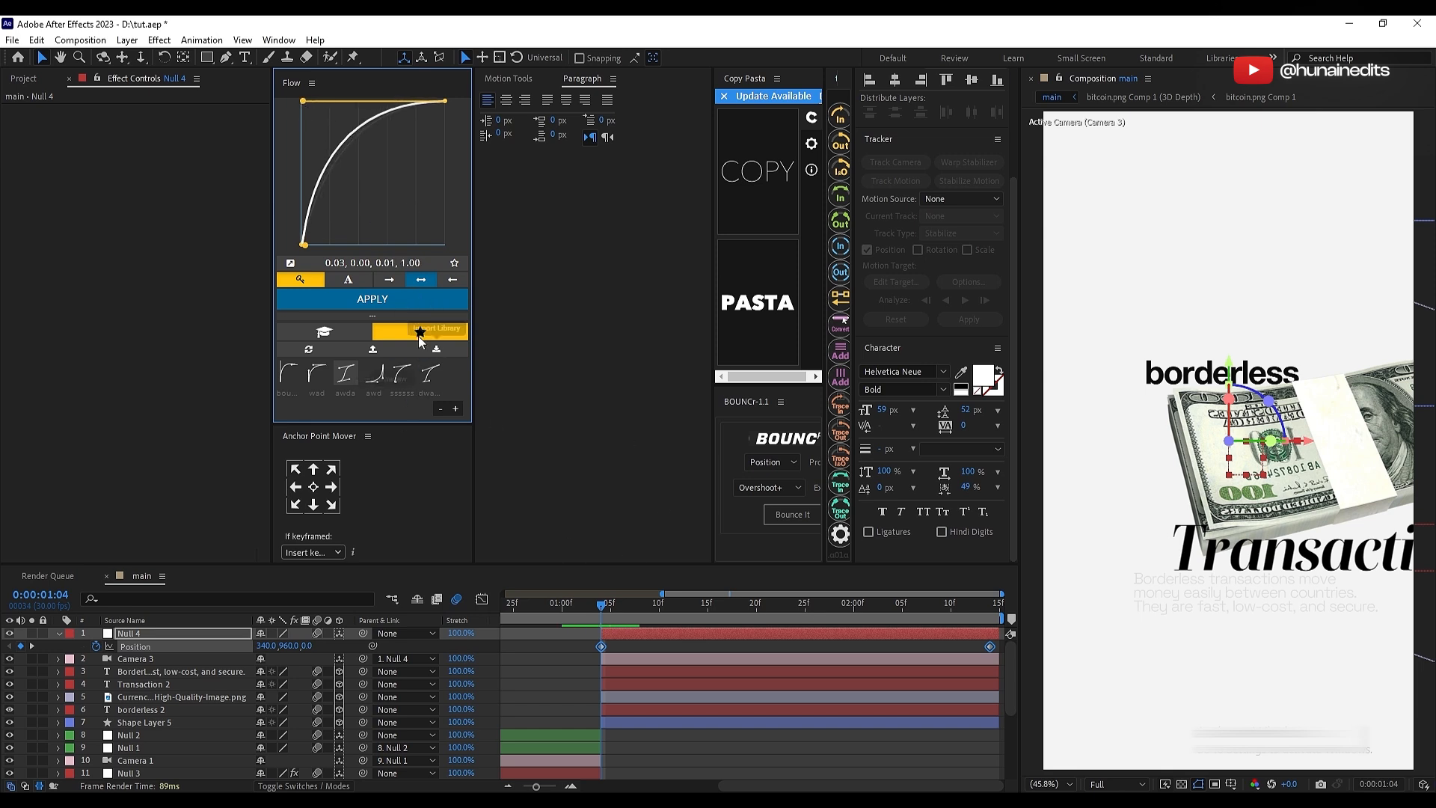
{"action": "left_click", "coordinate": [441, 299]}
{"action": "left_click", "coordinate": [596, 633]}
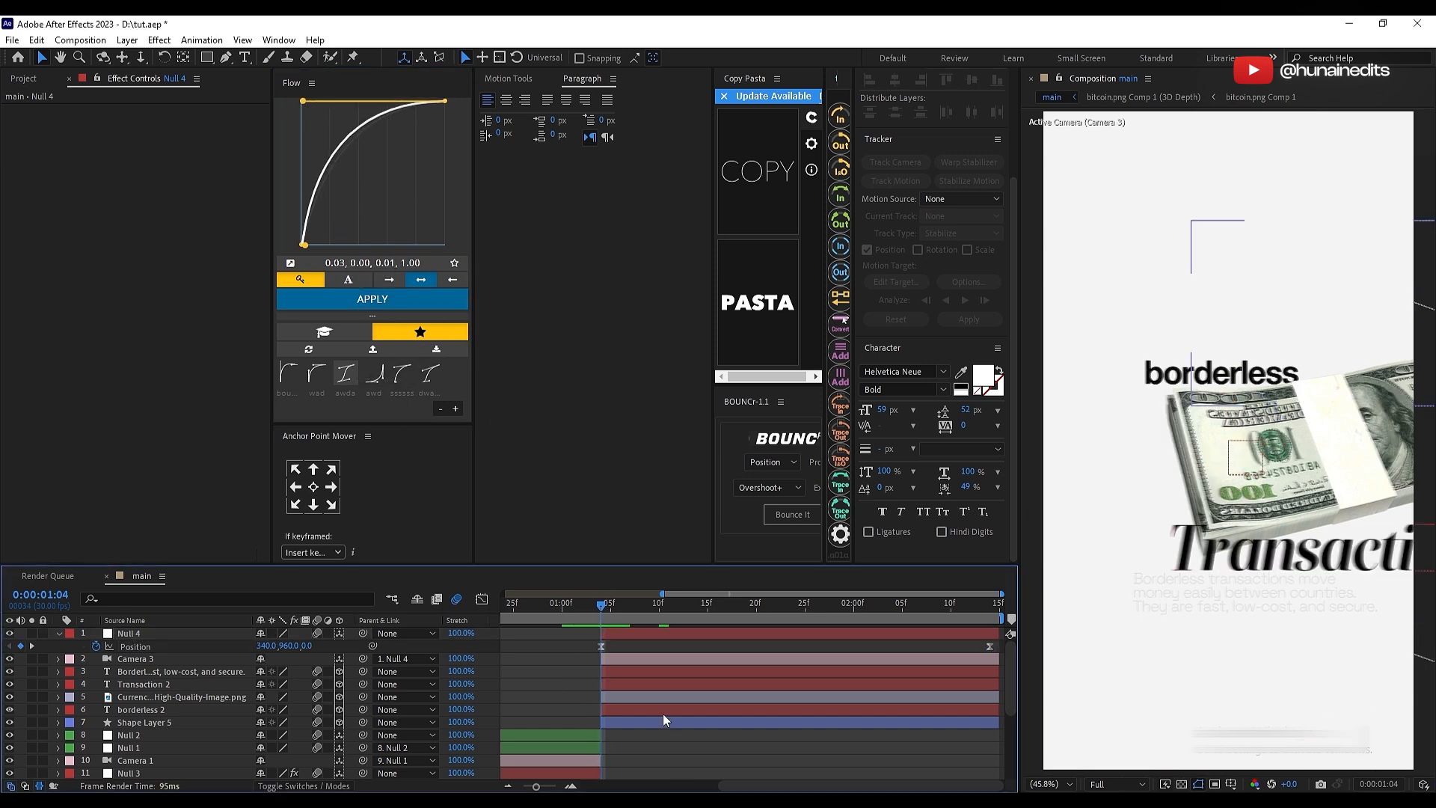
Step: Shift Null 4's starting X position to 406, reapply the ease curve to its keyframes, and preview from the beginning
{"action": "left_click", "coordinate": [621, 633]}
{"action": "left_click_drag", "start_coordinate": [264, 647], "coordinate": [771, 640]}
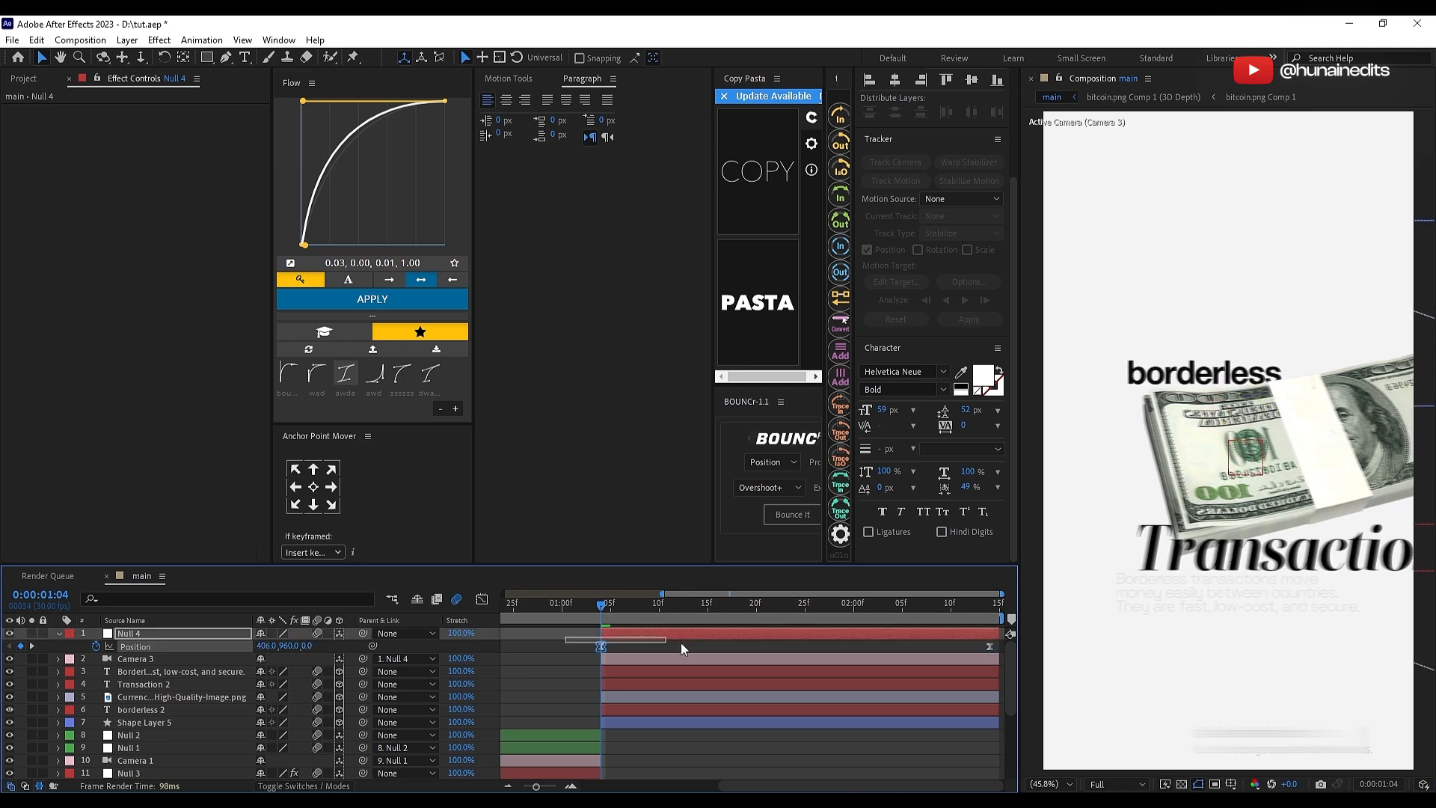
{"action": "left_click", "coordinate": [365, 299]}
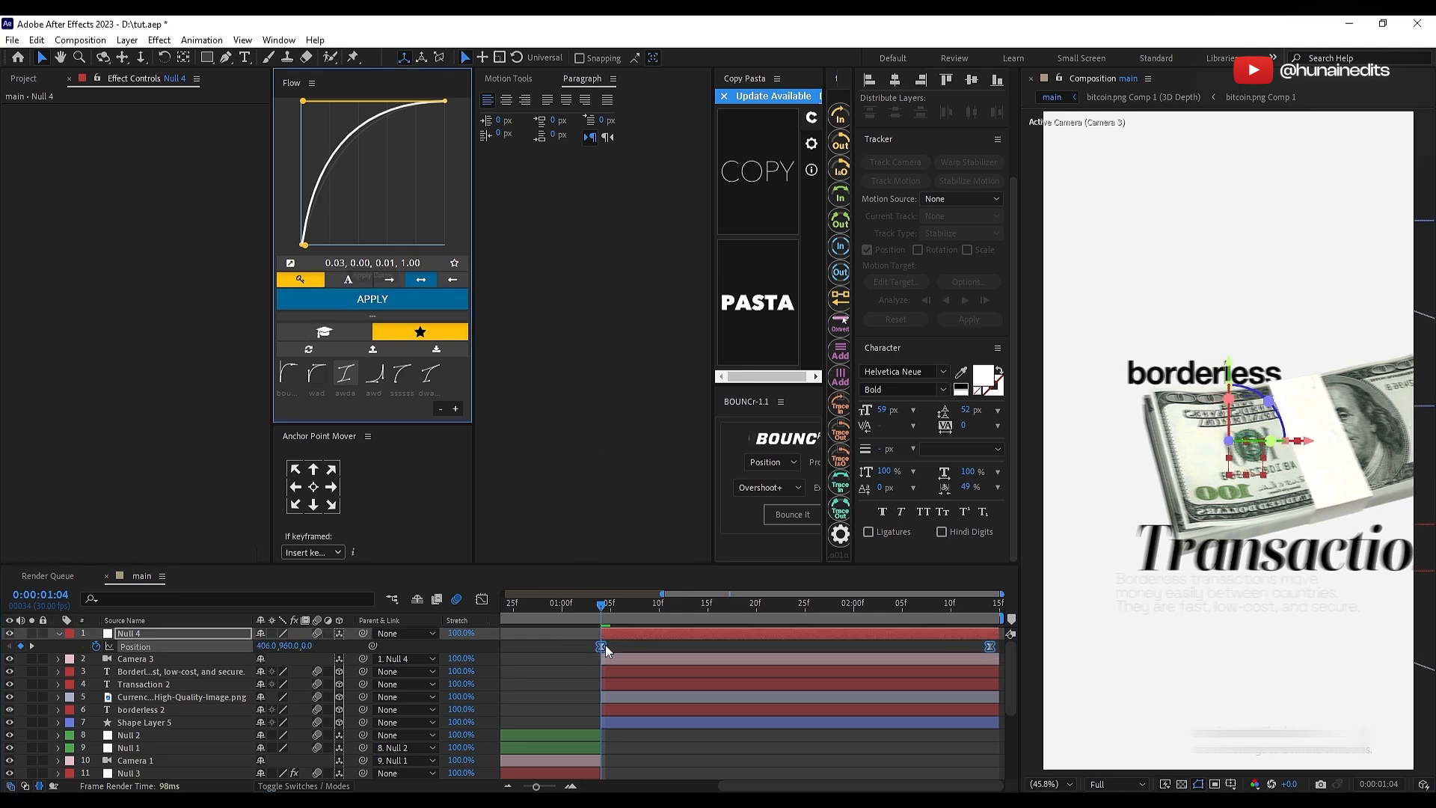
{"action": "key", "text": "Home"}
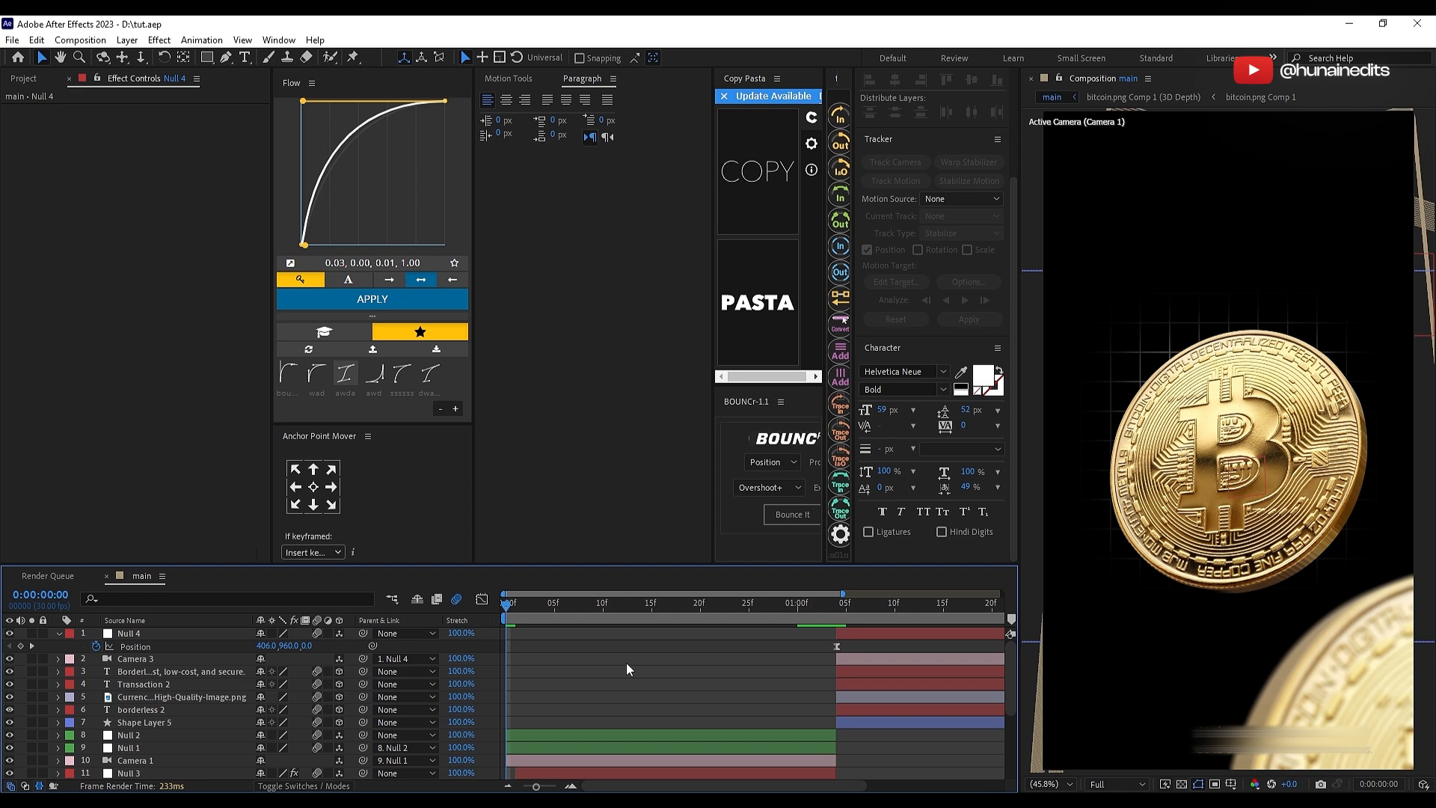
{"action": "key", "text": "space"}
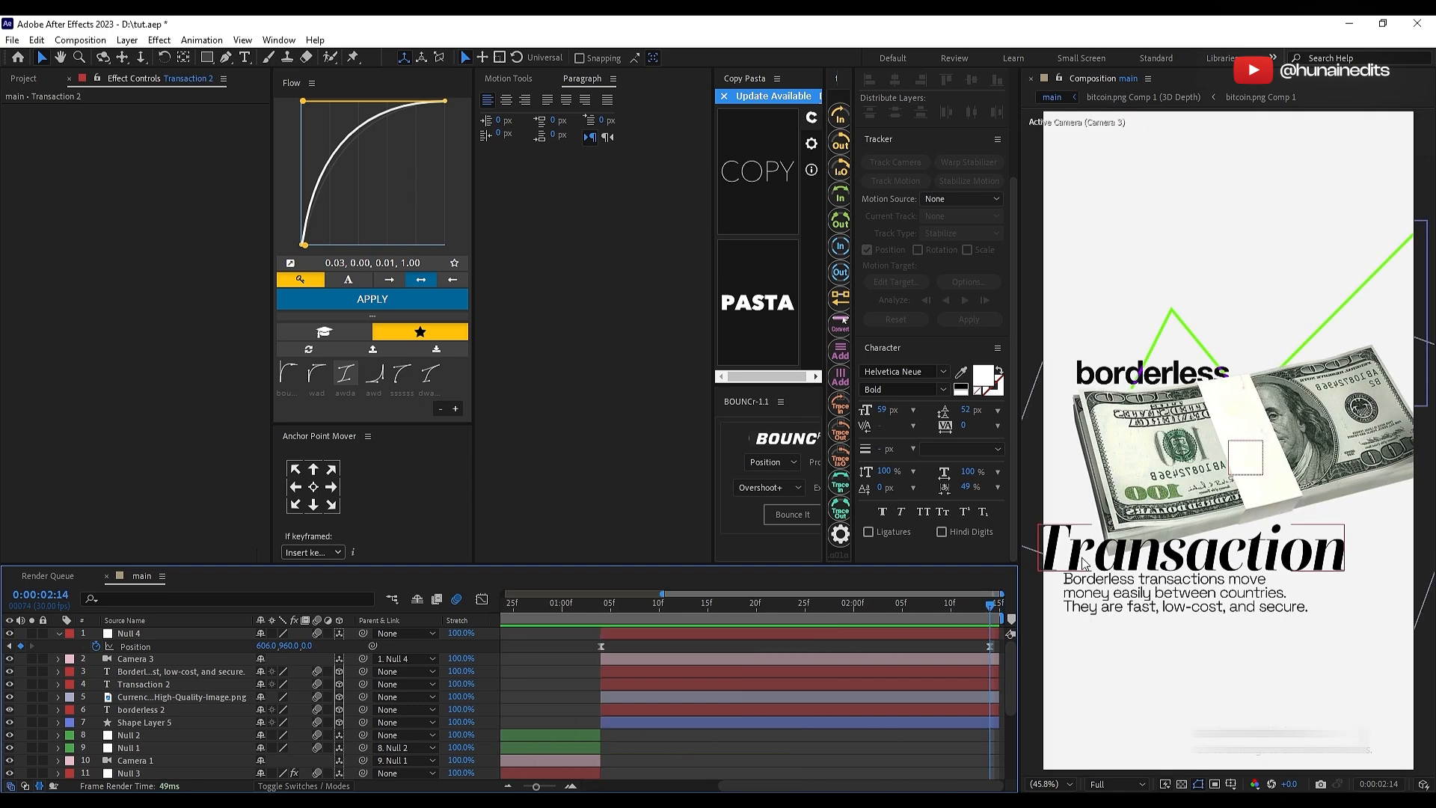
{"action": "left_click_drag", "start_coordinate": [1084, 562], "coordinate": [1118, 563]}
{"action": "left_click", "coordinate": [907, 649]}
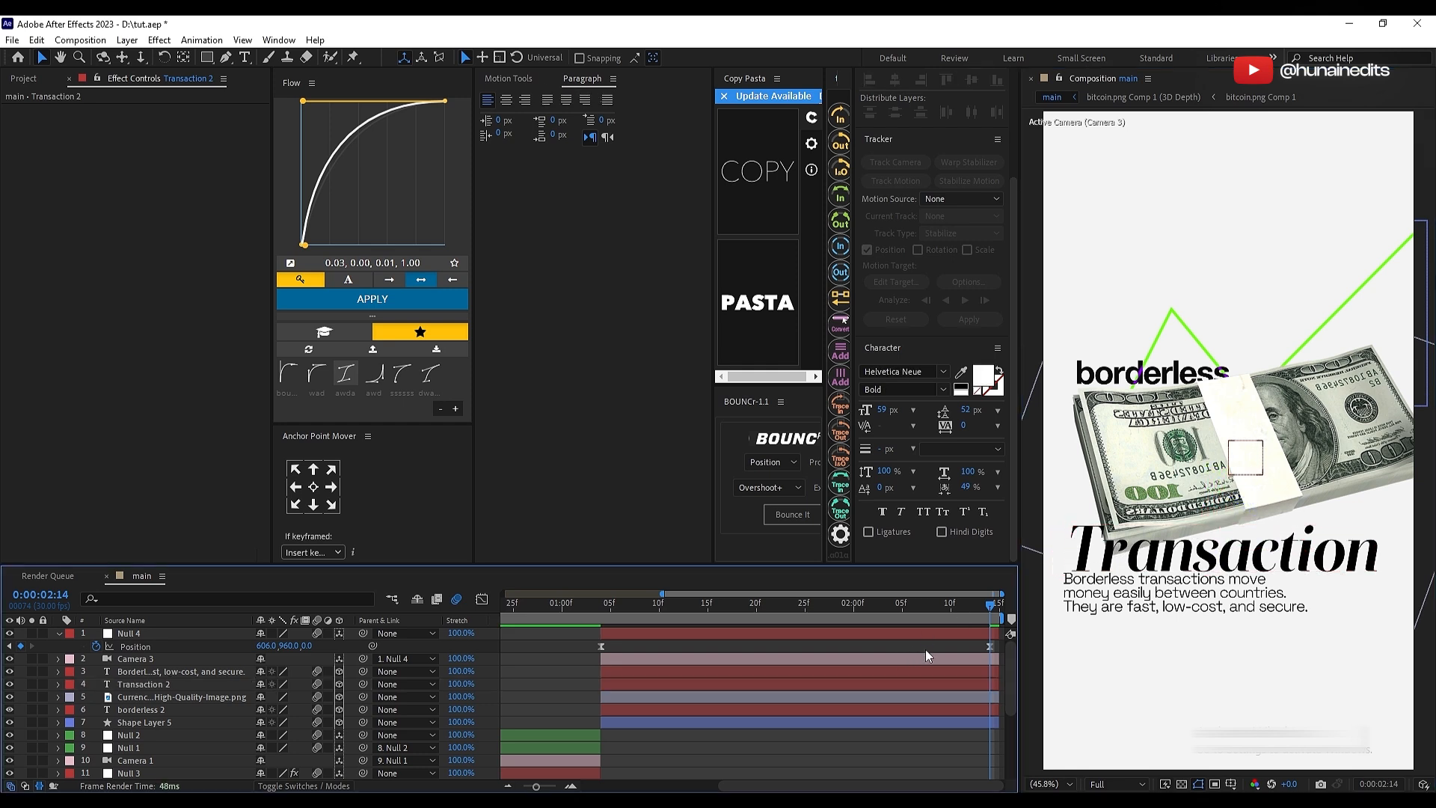
{"action": "key", "text": "ctrl+z"}
{"action": "key", "text": "ctrl+z"}
{"action": "key", "text": "ctrl+z"}
Step: Set Null 4's ending X position to 552 at 0:00:02:14 and preview the camera move
{"action": "left_click_drag", "start_coordinate": [262, 647], "coordinate": [233, 652]}
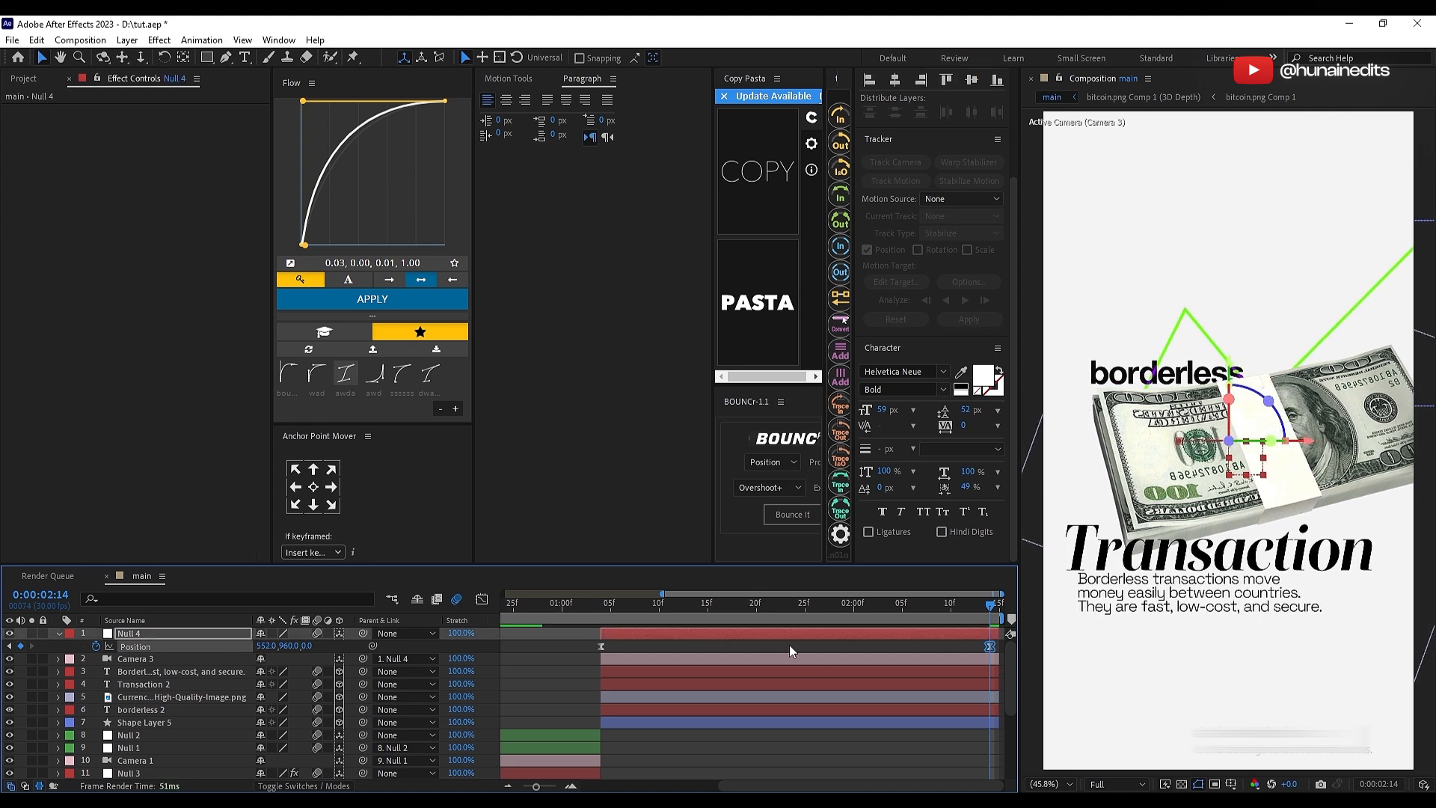
{"action": "left_click", "coordinate": [818, 652]}
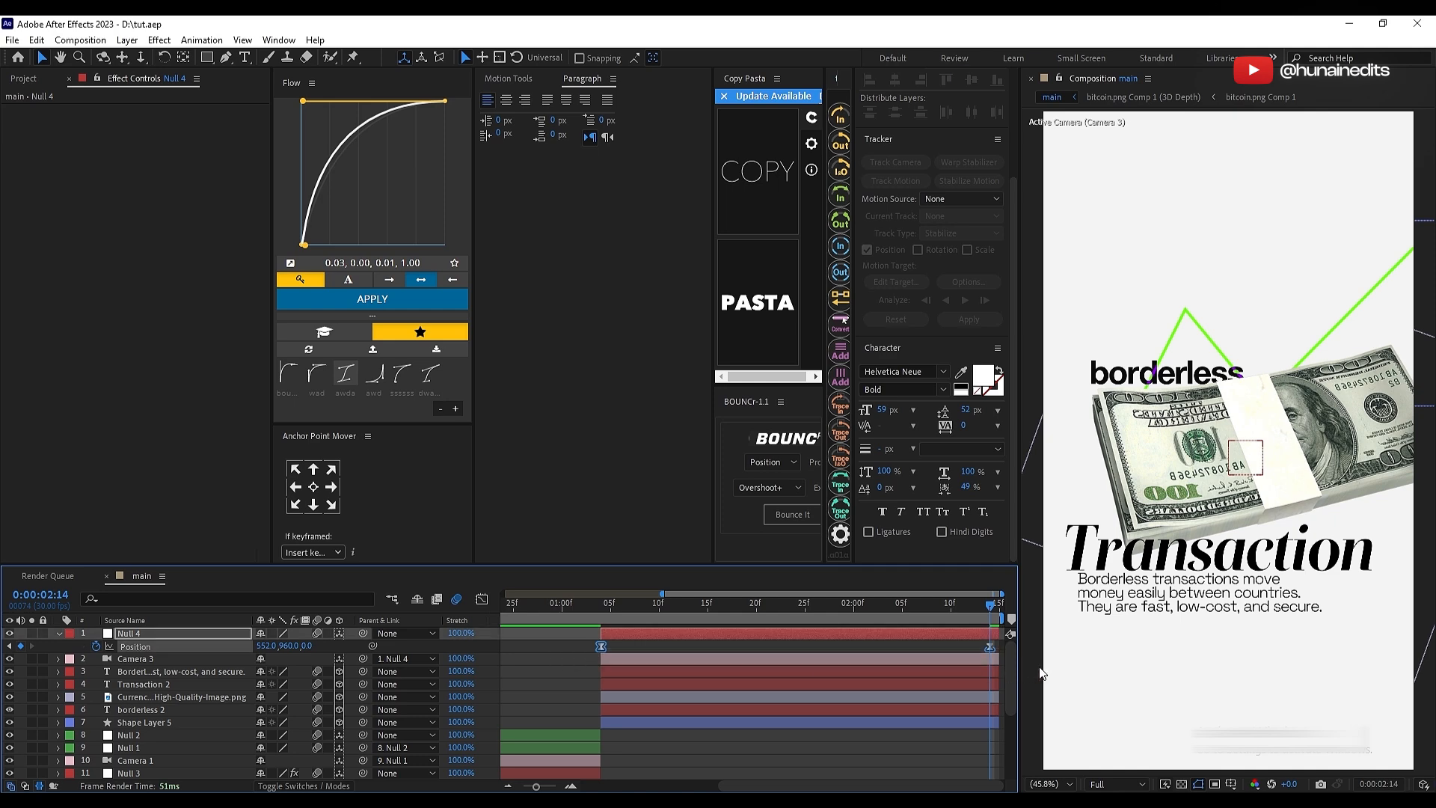
{"action": "key", "text": "Home"}
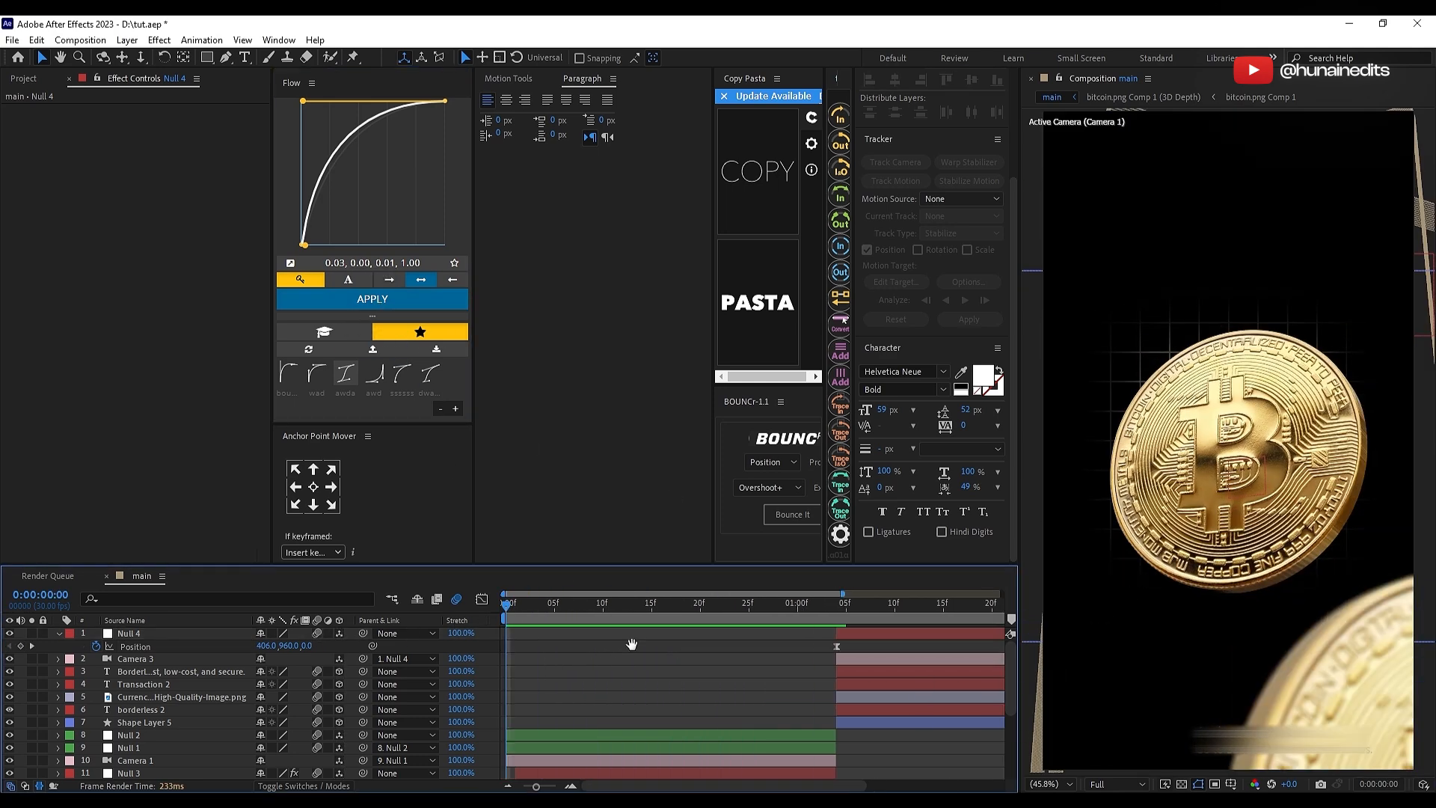
{"action": "key", "text": "space"}
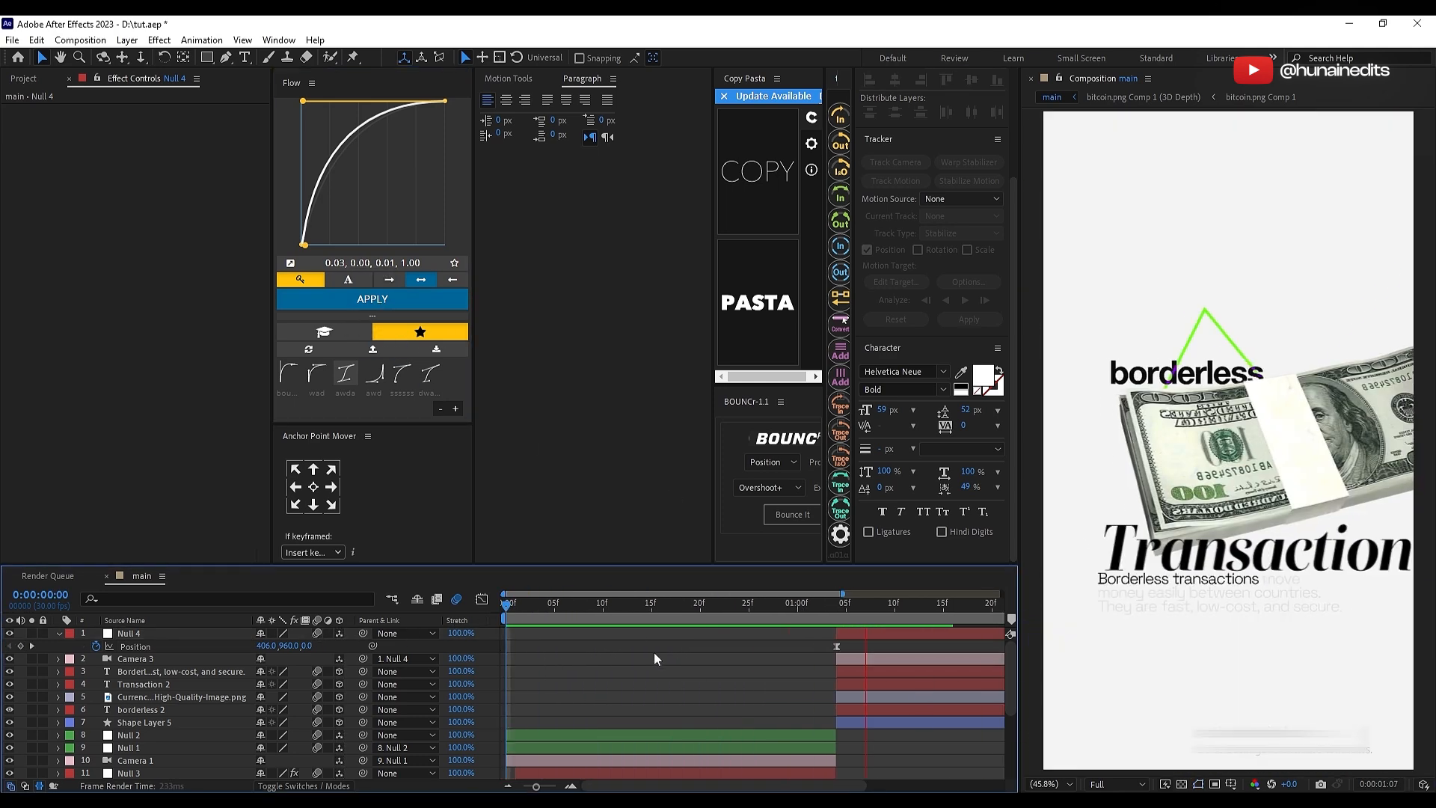
{"action": "left_click", "coordinate": [650, 608]}
{"action": "key", "text": "space"}
{"action": "key", "text": "space"}
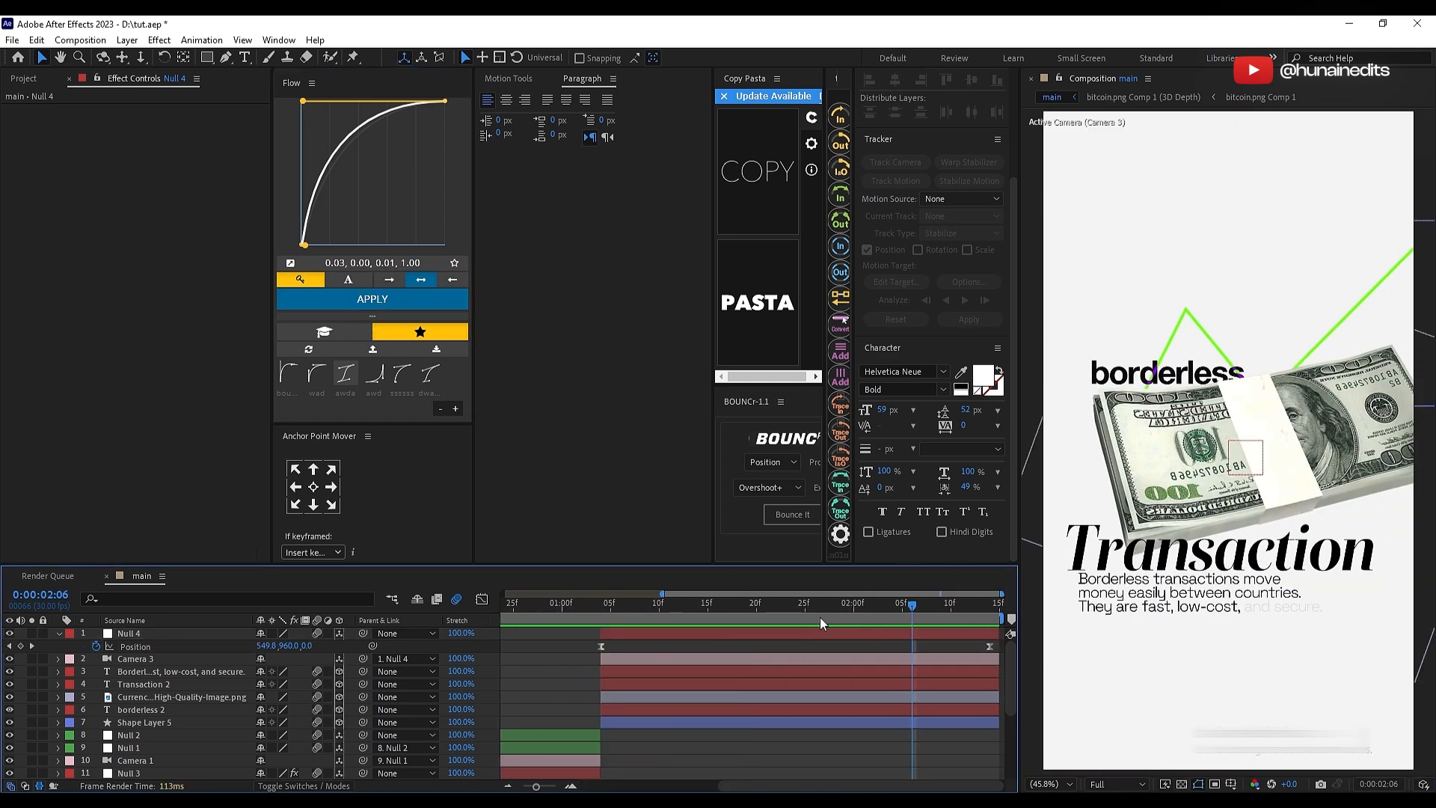
Step: Collapse Null 4's keyframed properties and save the project
{"action": "scroll", "coordinate": [819, 621], "scroll_direction": "down", "scroll_amount": 2}
{"action": "key", "text": "s"}
{"action": "key", "text": "s"}
{"action": "key", "text": "ctrl+s"}
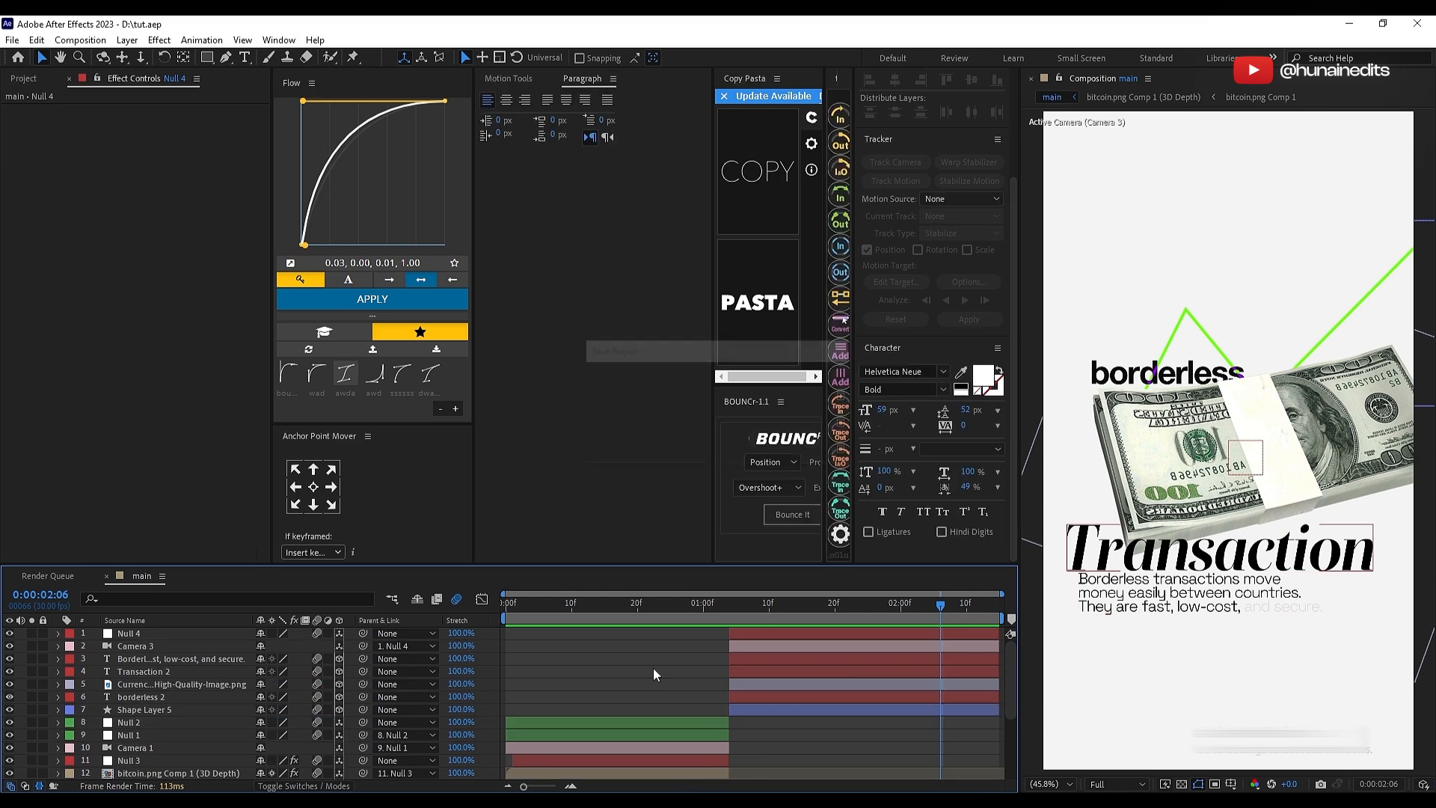
Step: Bring kodak border.png from the first tutorial folder into the main composition as the topmost layer
{"action": "left_click", "coordinate": [23, 78]}
{"action": "left_click", "coordinate": [93, 353]}
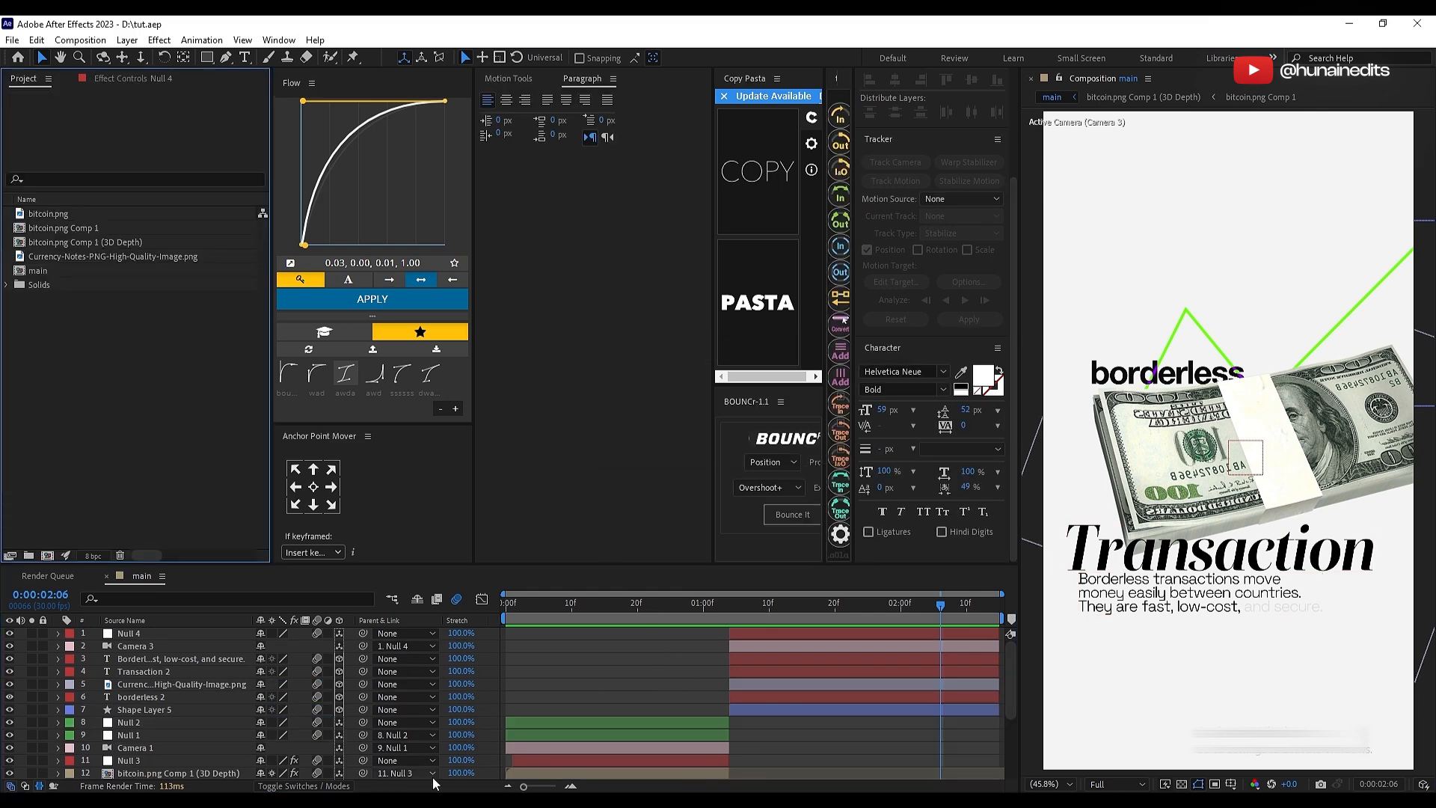
{"action": "left_click", "coordinate": [434, 798]}
{"action": "left_click_drag", "start_coordinate": [920, 77], "coordinate": [660, 115]}
{"action": "double_click", "coordinate": [630, 115]}
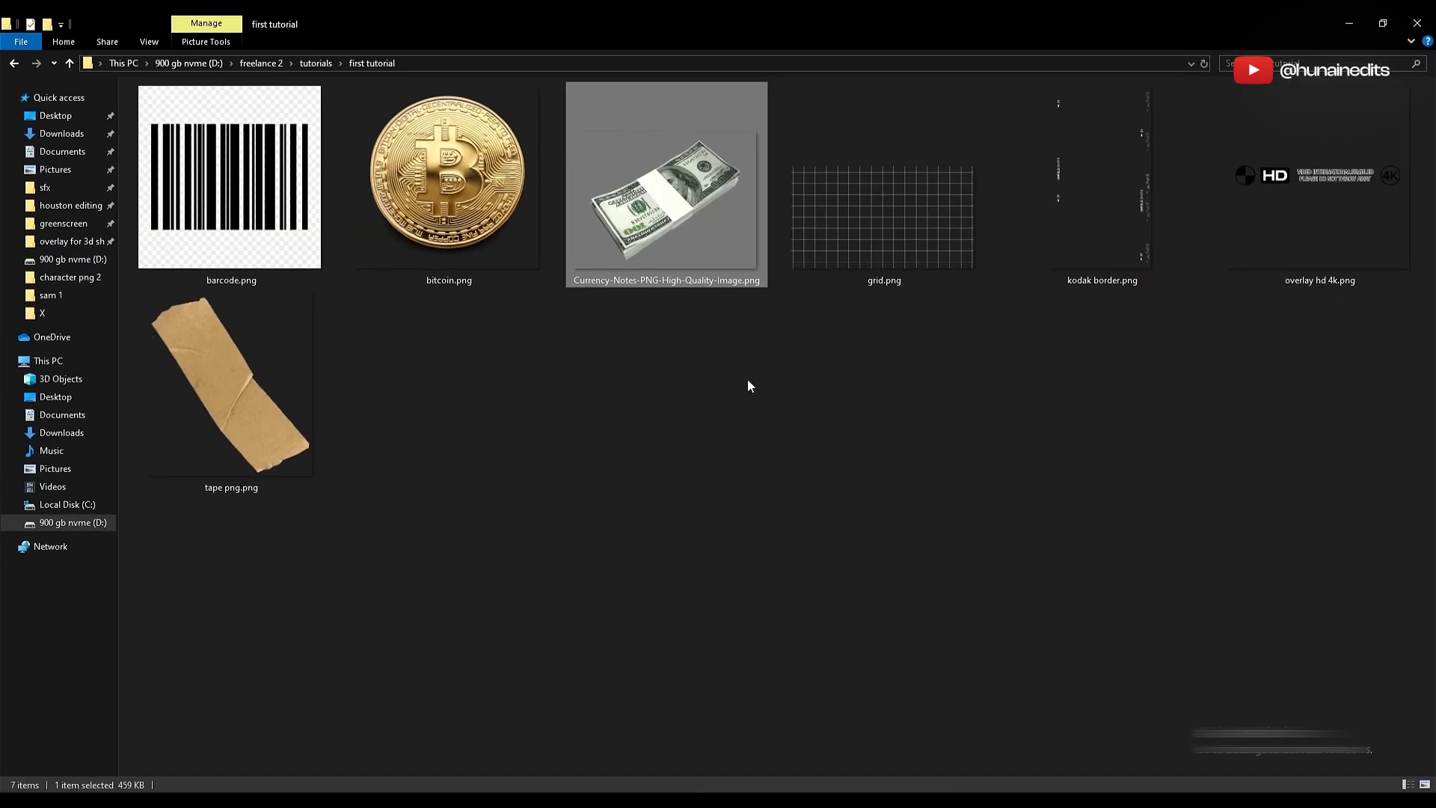
{"action": "left_click", "coordinate": [1106, 268]}
{"action": "left_click_drag", "start_coordinate": [1074, 159], "coordinate": [710, 709]}
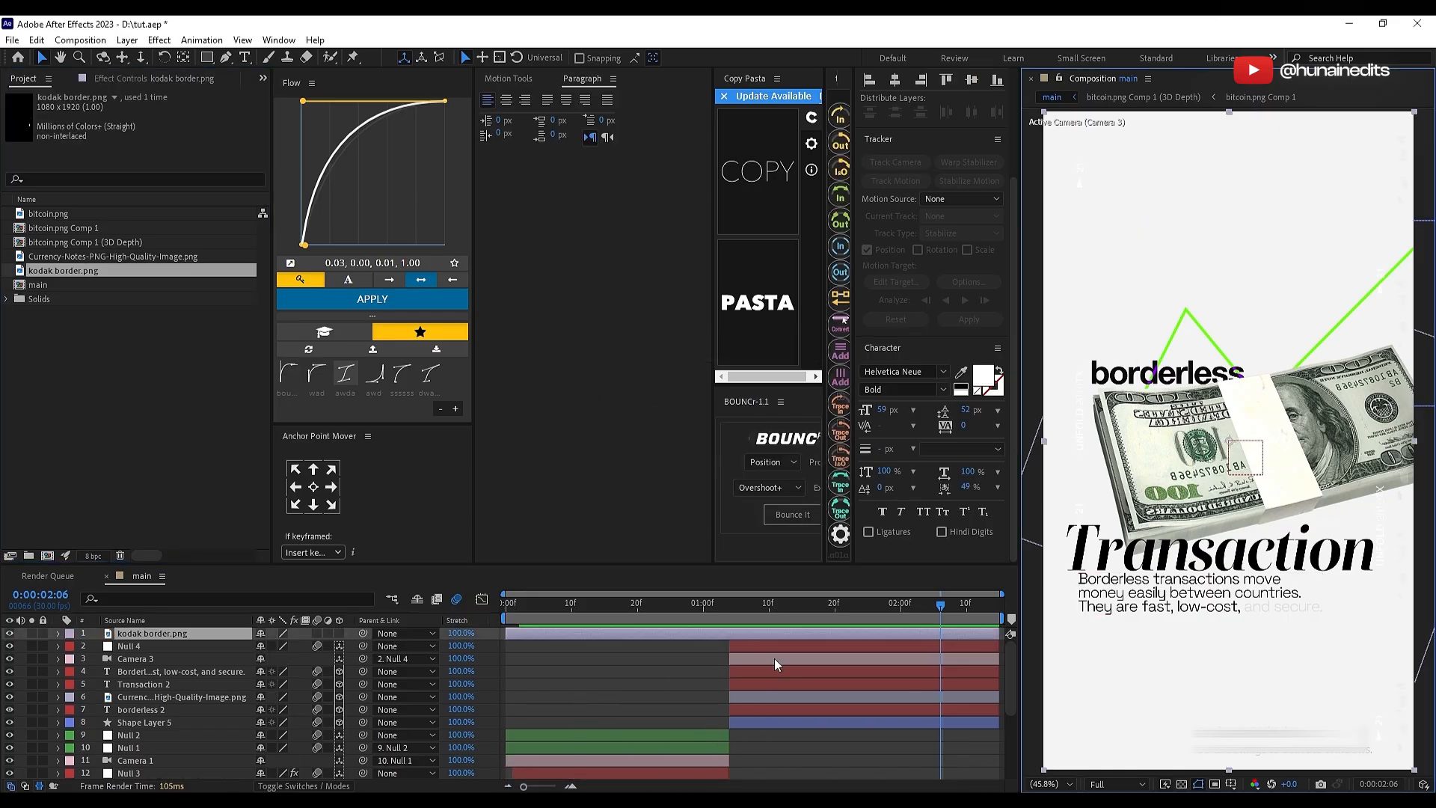
Step: Set the kodak border layer's blending mode to Difference and scale it up to about 115%
{"action": "key", "text": "s"}
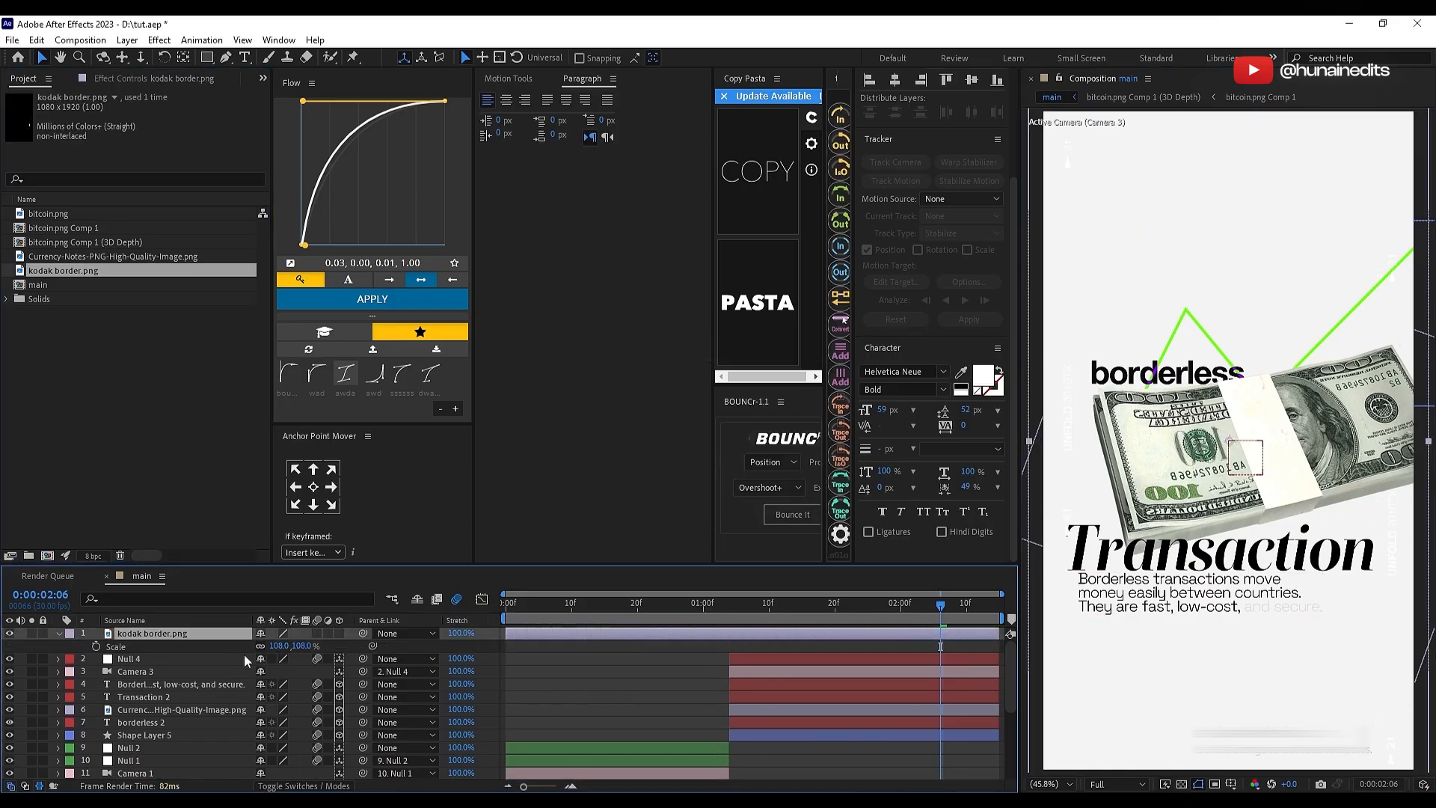
{"action": "left_click", "coordinate": [294, 786]}
{"action": "left_click", "coordinate": [270, 633]}
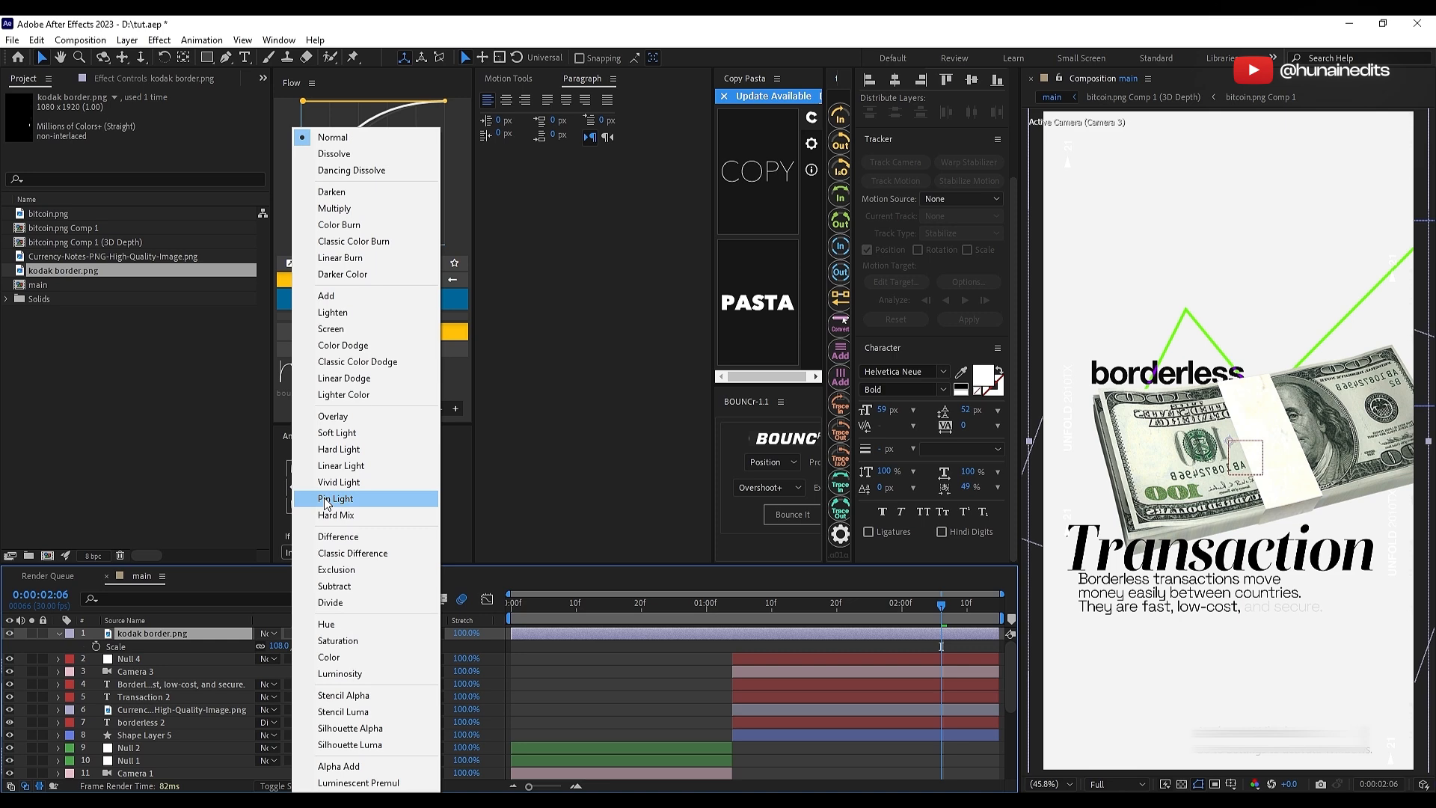
{"action": "left_click", "coordinate": [340, 535]}
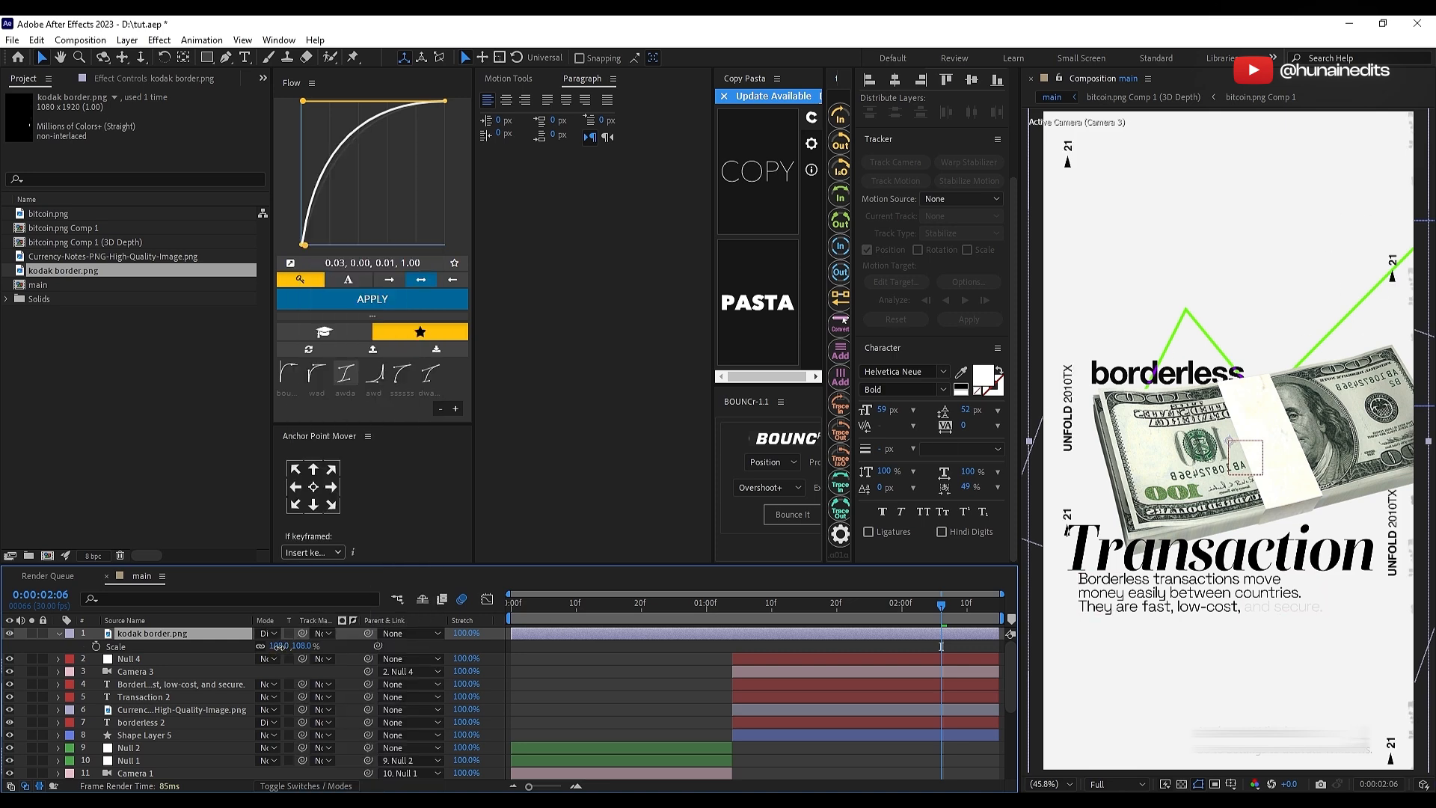
{"action": "left_click_drag", "start_coordinate": [279, 646], "coordinate": [284, 647]}
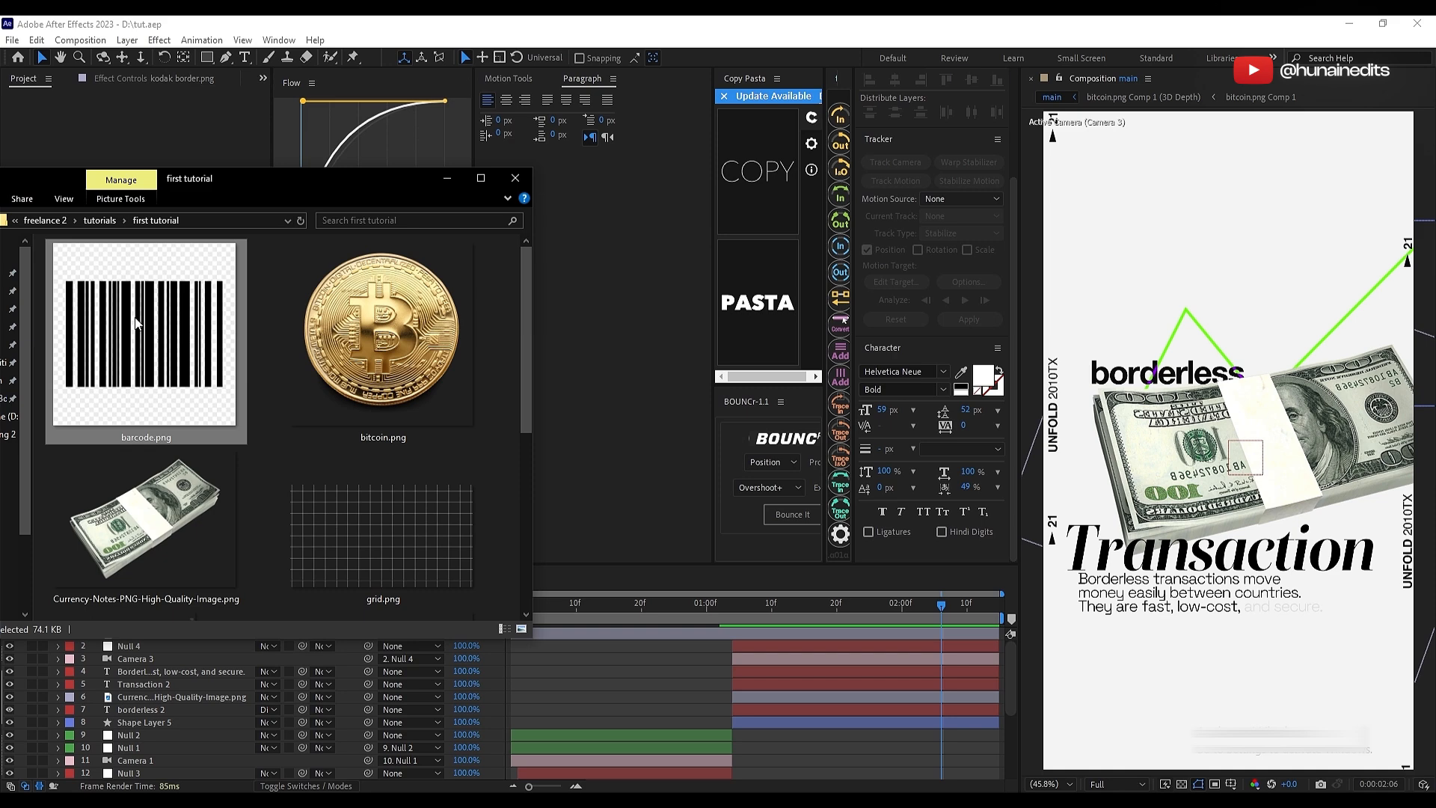
Step: Add barcode.png as a soloed top layer and apply Linear Color Key with the black of its bars as key color
{"action": "left_click_drag", "start_coordinate": [135, 323], "coordinate": [658, 695]}
{"action": "left_click", "coordinate": [31, 632]}
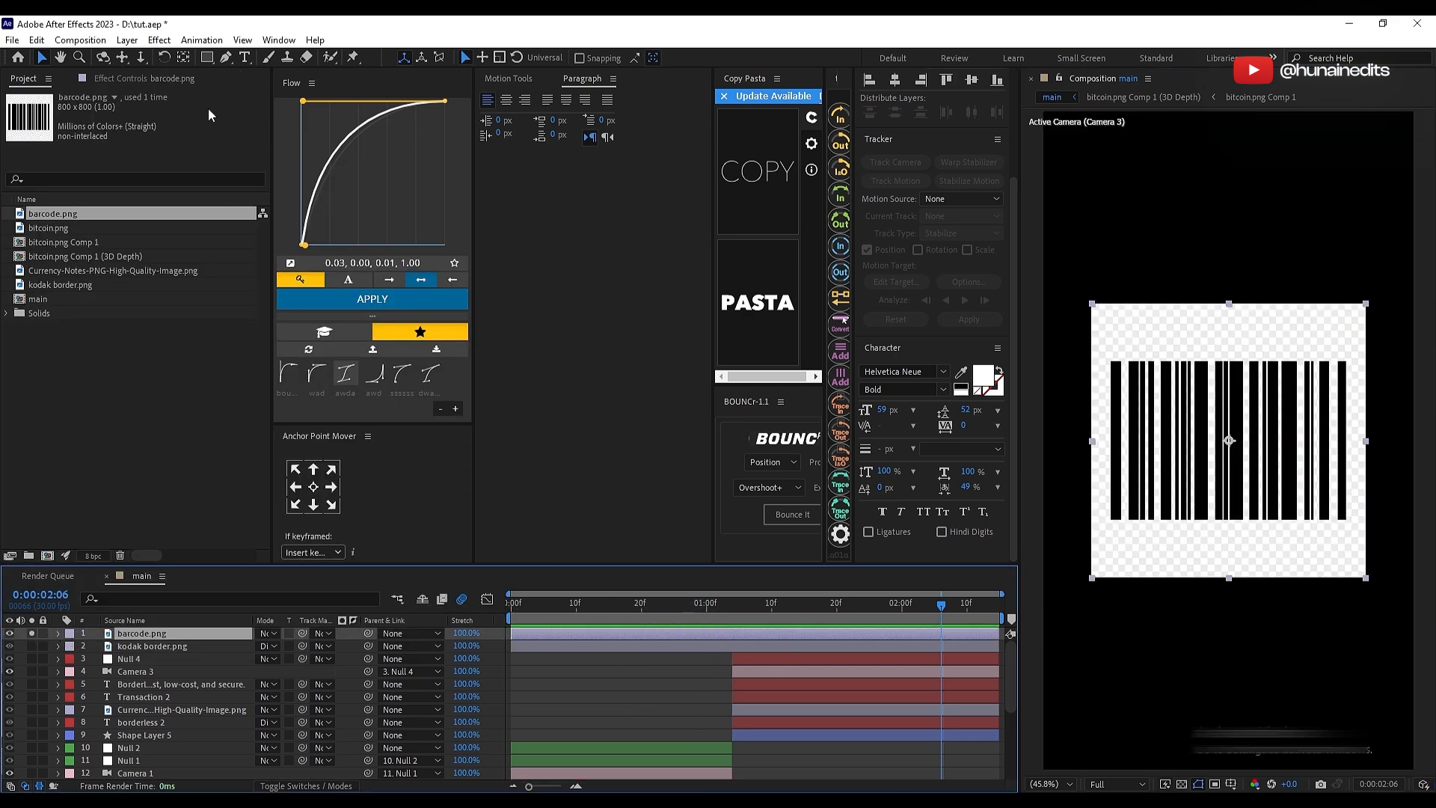
{"action": "left_click", "coordinate": [137, 82]}
{"action": "key", "text": "ctrl+space"}
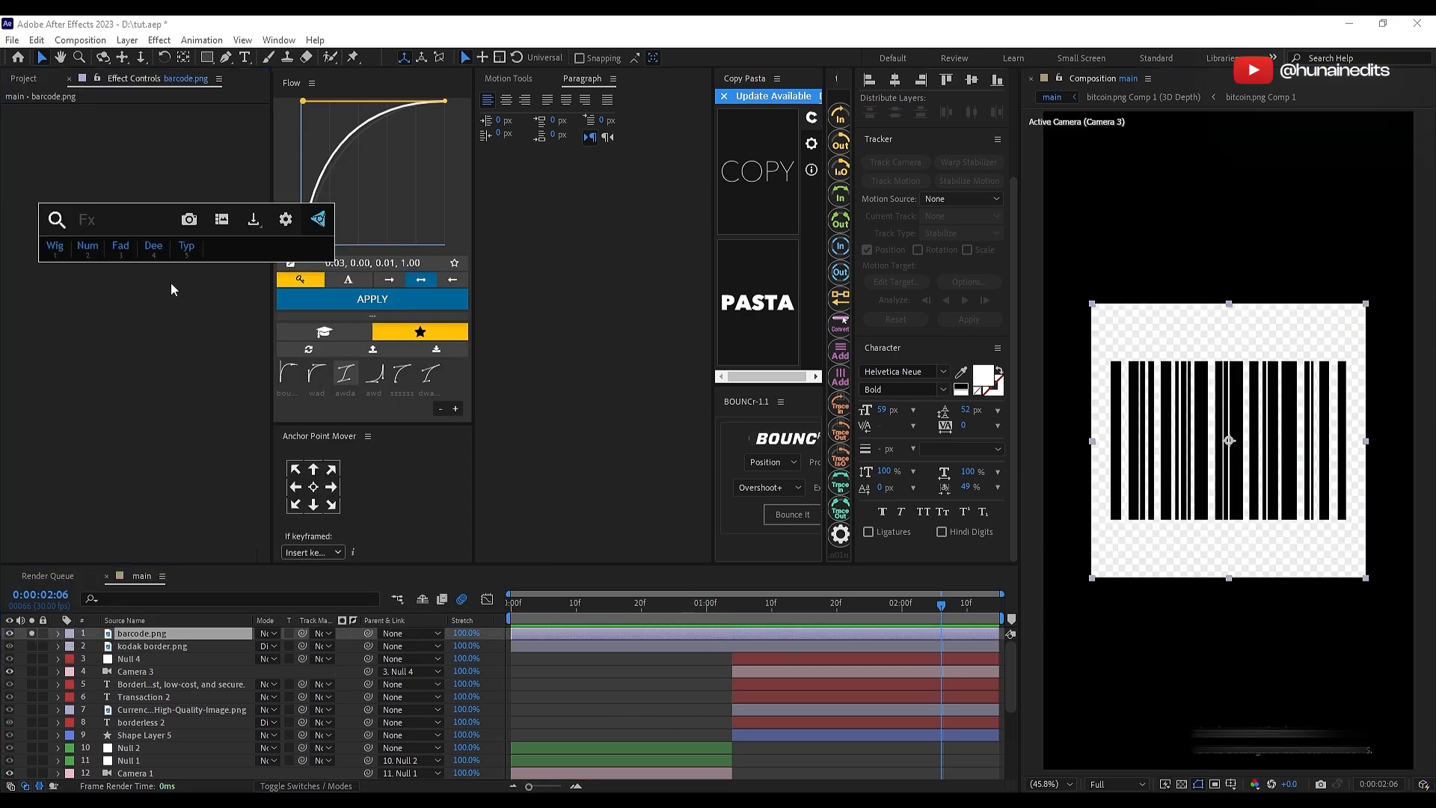
{"action": "type", "text": "lin"}
{"action": "key", "text": "Return"}
{"action": "left_click", "coordinate": [175, 228]}
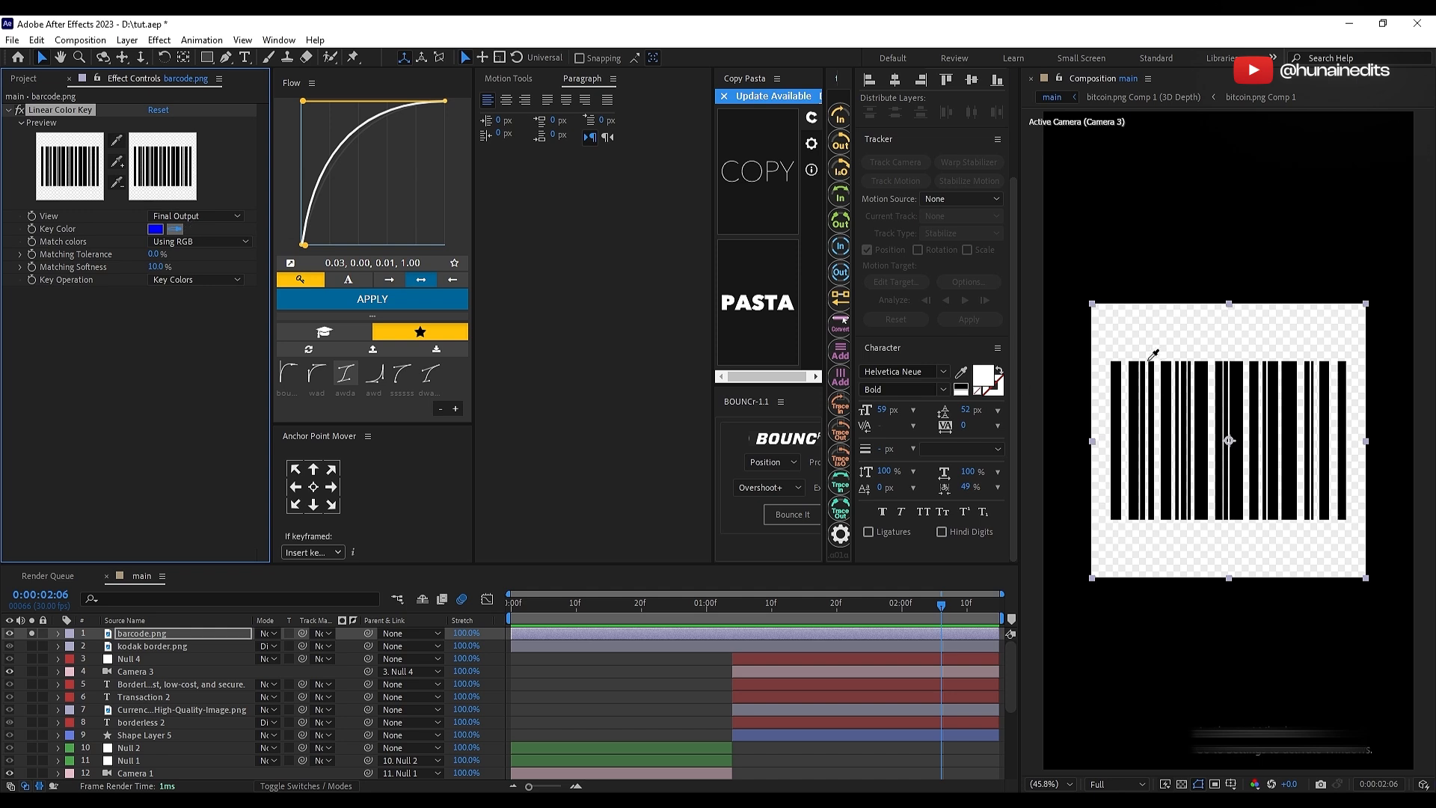
Step: Apply Invert to the barcode with its channel set to Alpha, and turn off the layer's solo
{"action": "key", "text": "ctrl+space"}
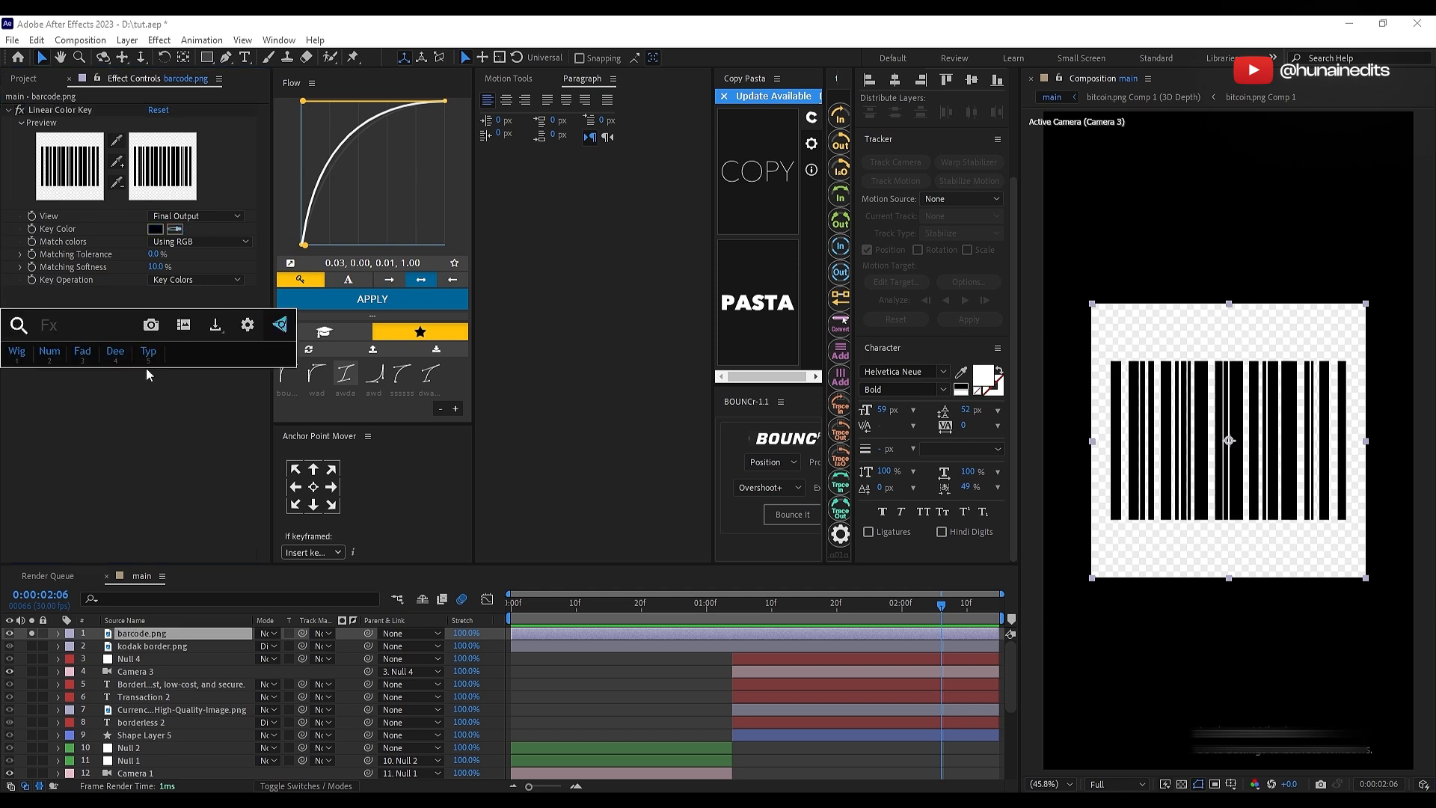
{"action": "type", "text": "inv"}
{"action": "key", "text": "Return"}
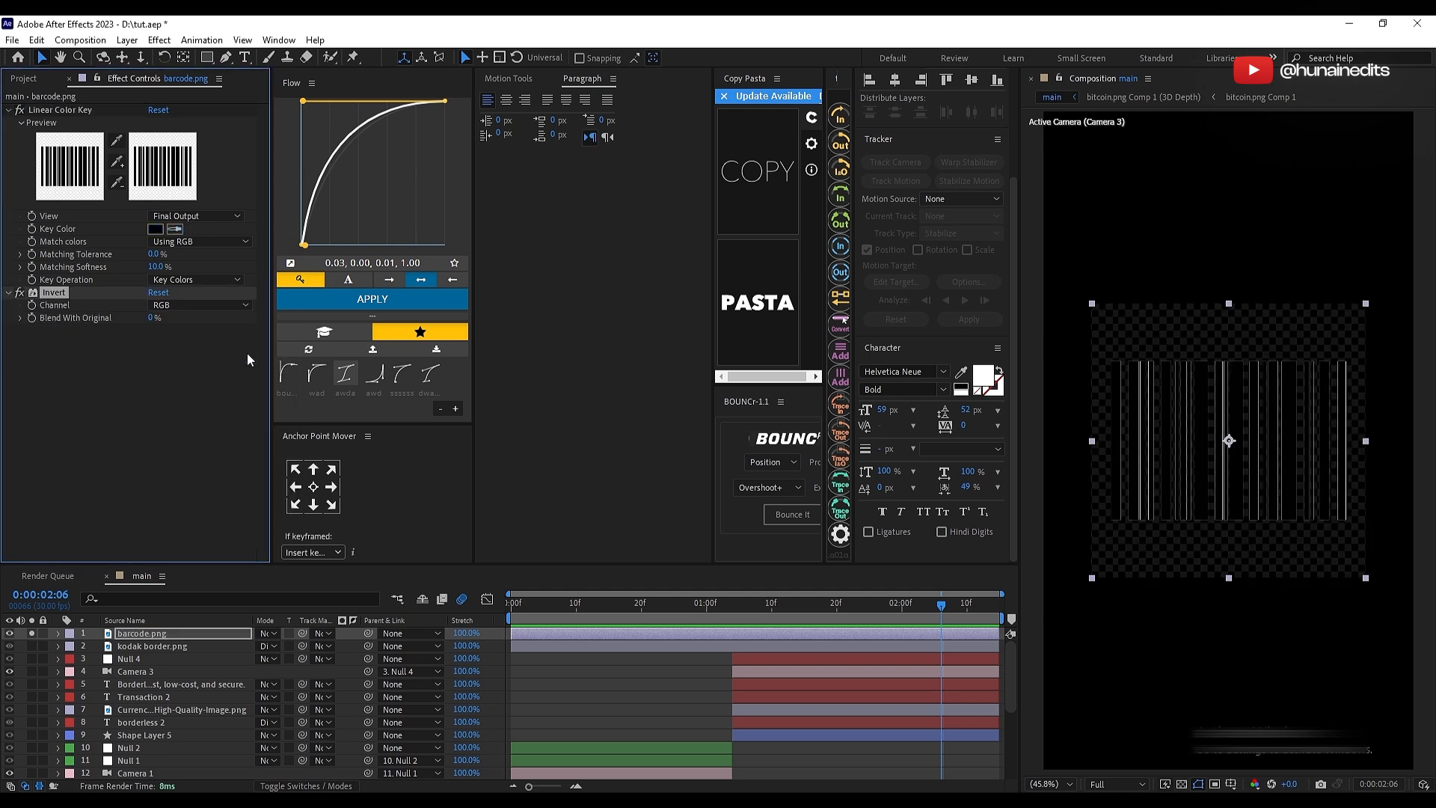
{"action": "left_click", "coordinate": [196, 305]}
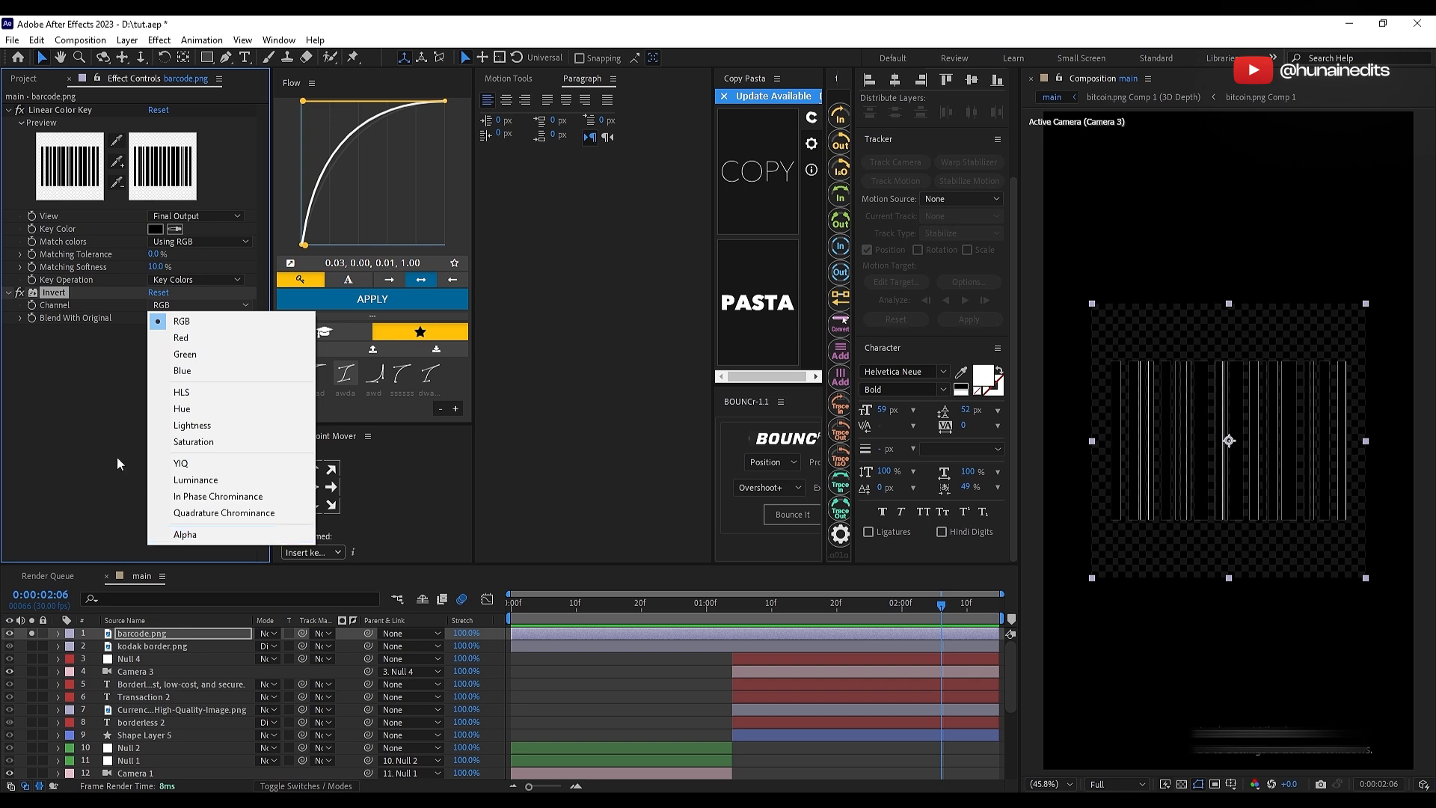
{"action": "left_click", "coordinate": [117, 457]}
{"action": "left_click", "coordinate": [201, 306]}
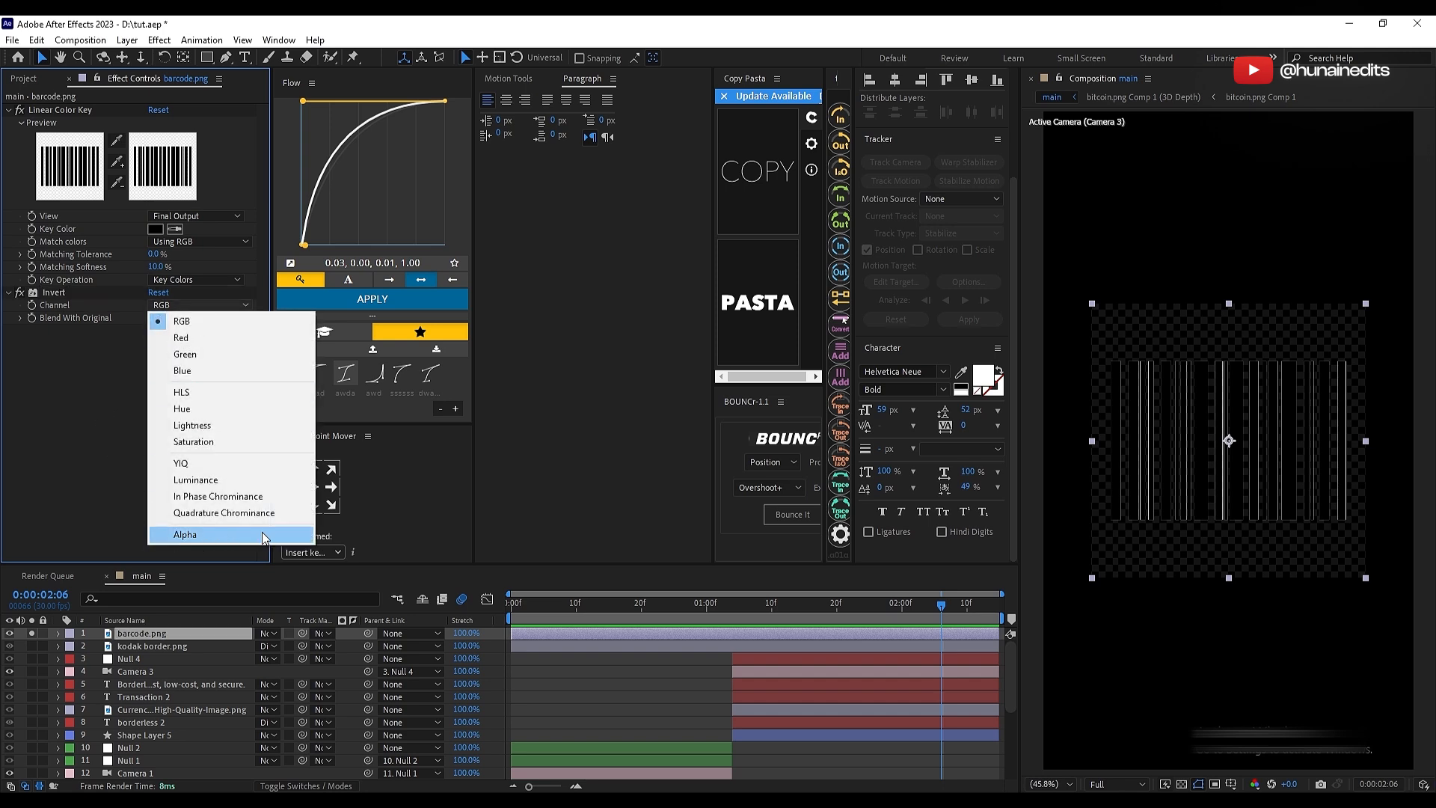
{"action": "left_click", "coordinate": [226, 534]}
{"action": "left_click", "coordinate": [33, 632]}
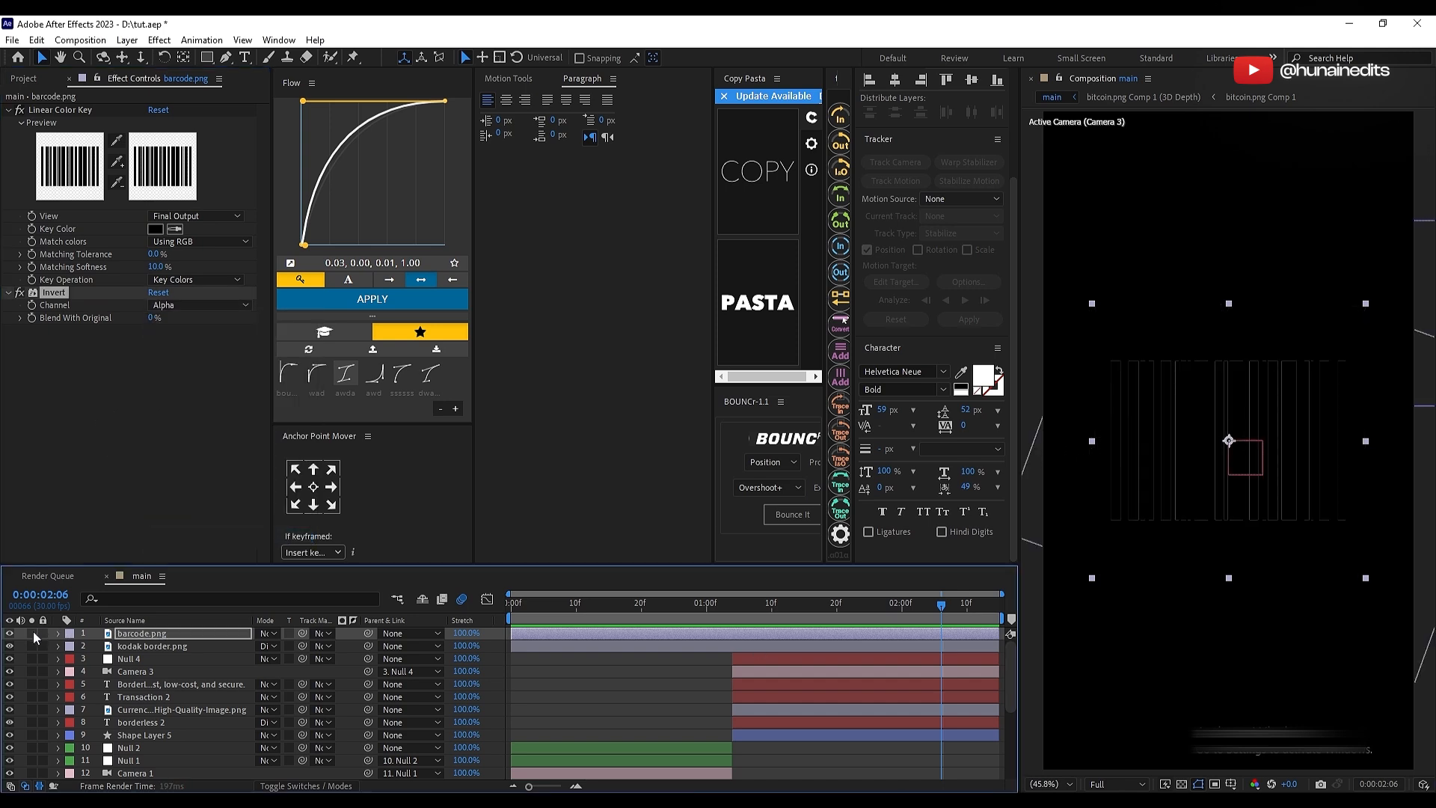
Step: Move the barcode above the "borderless" text near the frame's upper edge and scale it to 61%
{"action": "left_click_drag", "start_coordinate": [1200, 498], "coordinate": [1204, 278]}
{"action": "key", "text": "s"}
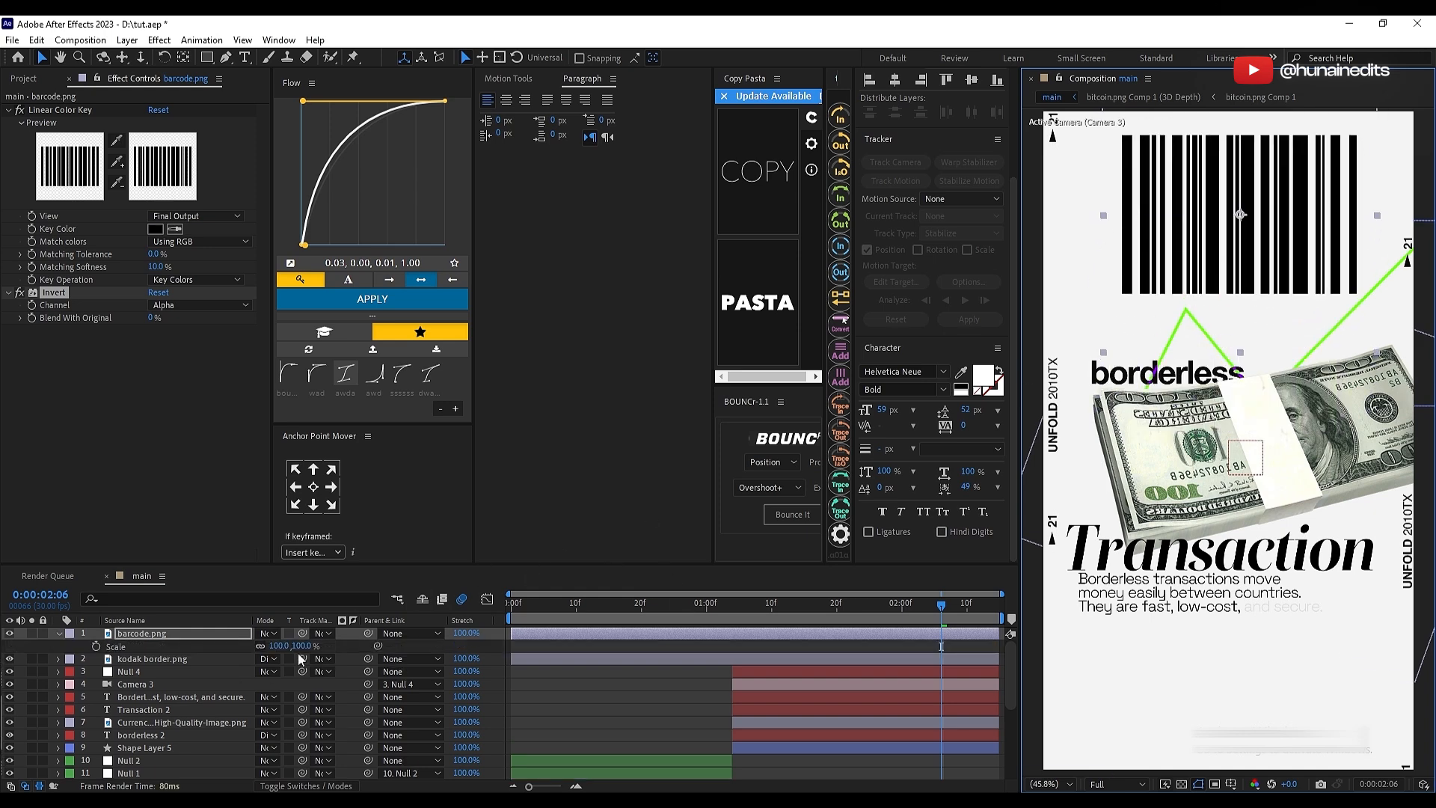
{"action": "left_click_drag", "start_coordinate": [279, 646], "coordinate": [249, 645]}
Step: Apply a Fill effect to the barcode layer and set its color to white
{"action": "key", "text": "ctrl+space"}
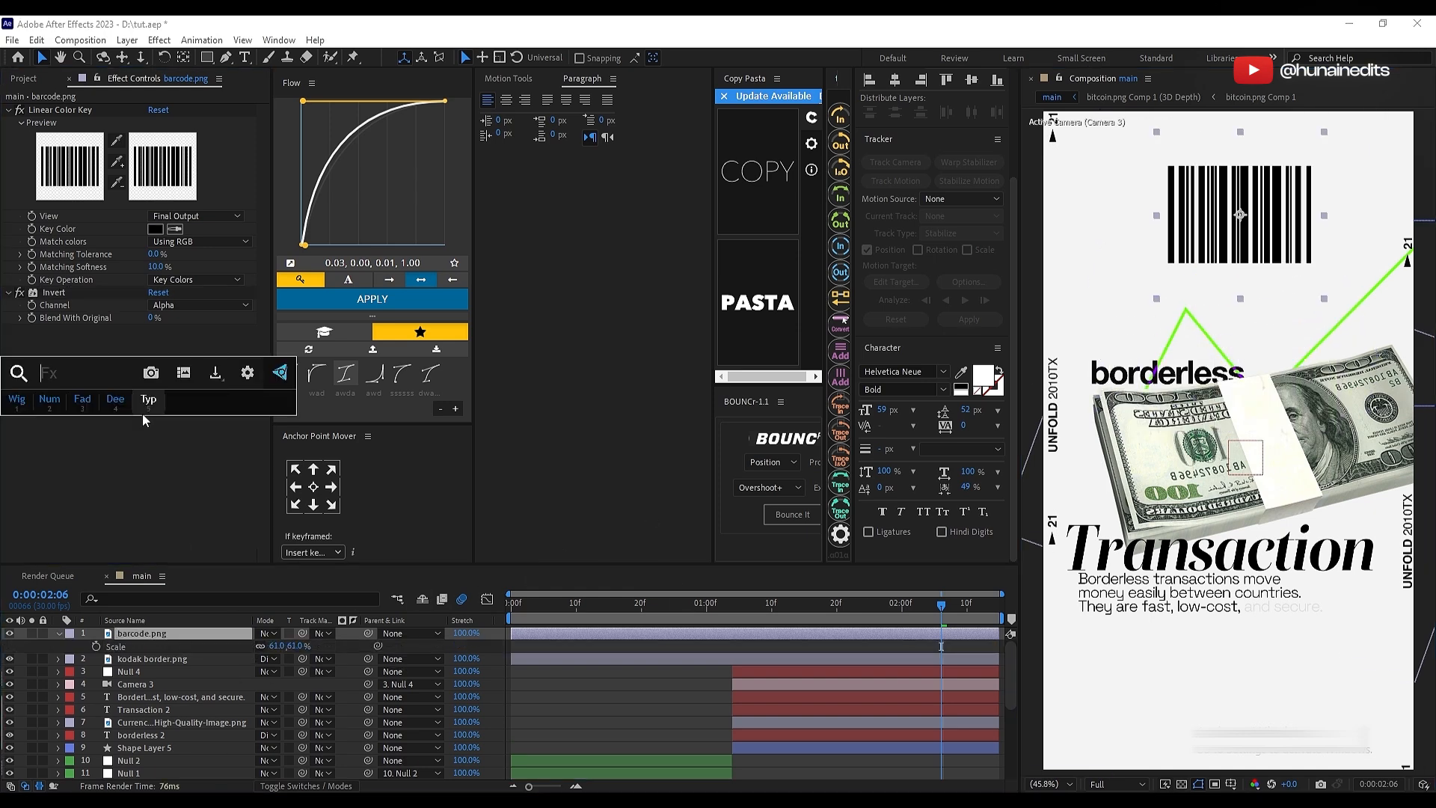
{"action": "type", "text": "fill"}
{"action": "key", "text": "Return"}
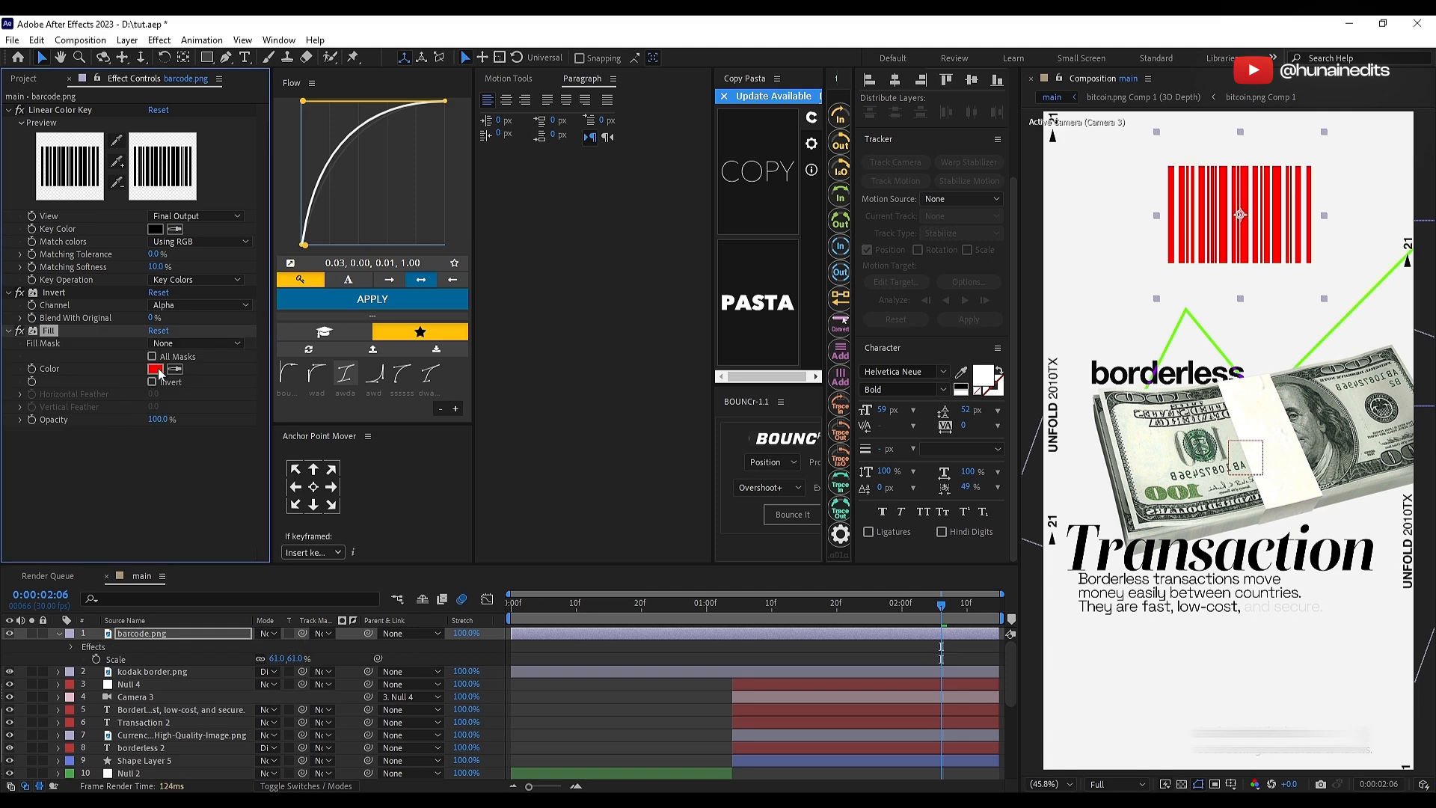
{"action": "left_click", "coordinate": [156, 369]}
{"action": "left_click_drag", "start_coordinate": [69, 585], "coordinate": [21, 543]}
{"action": "left_click", "coordinate": [362, 552]}
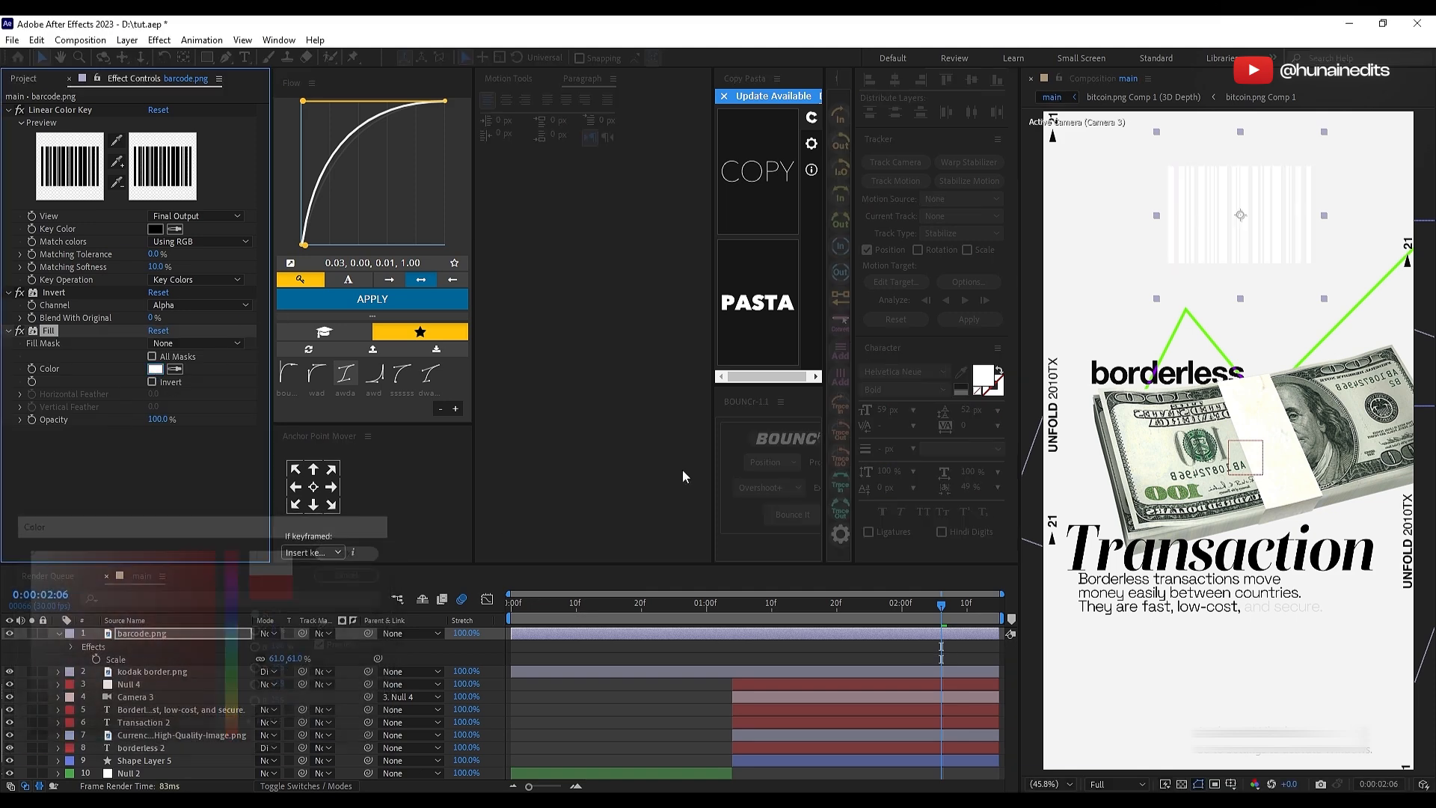
Step: Set the barcode's blending mode to Difference, scale it to 36%, and center it horizontally in the composition
{"action": "left_click", "coordinate": [283, 636]}
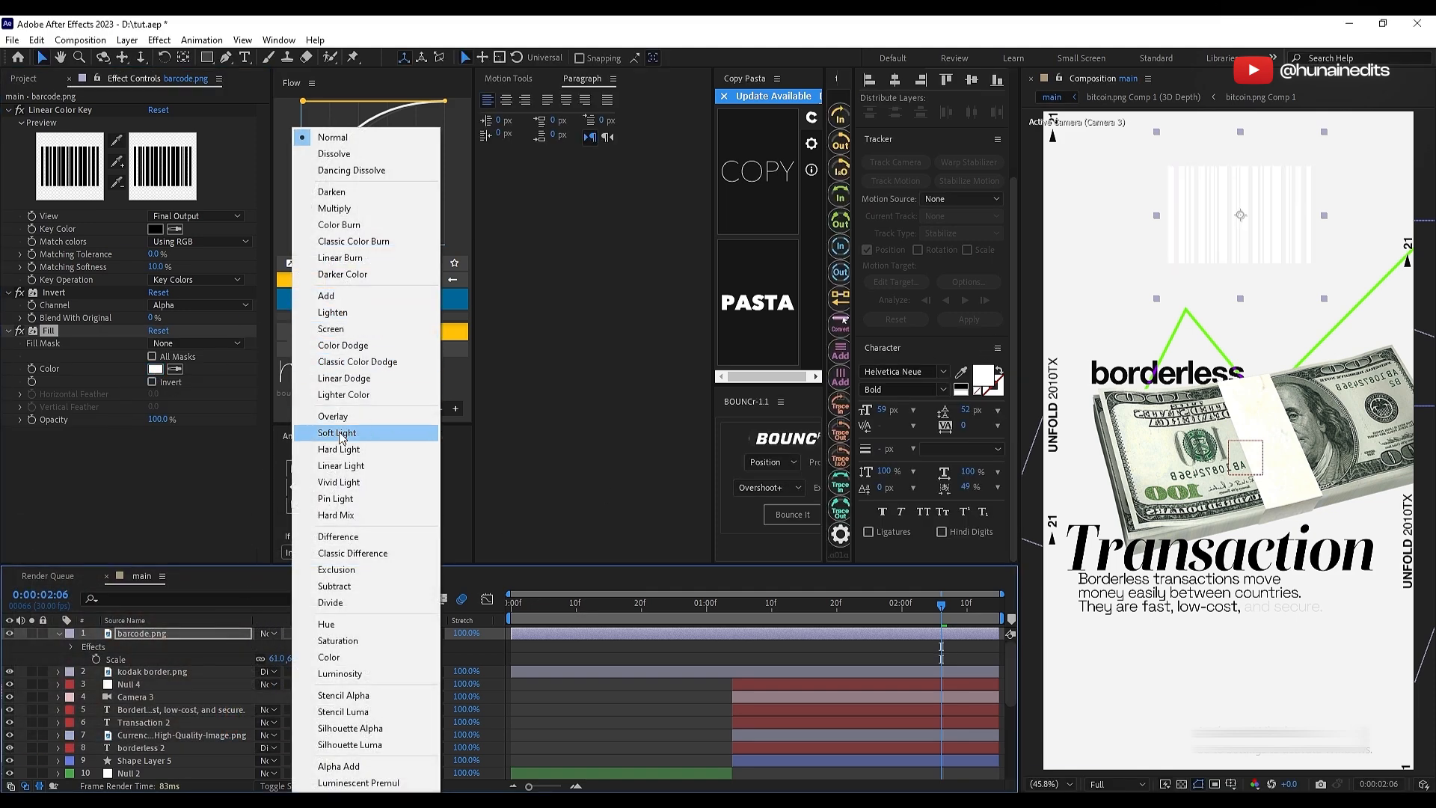
{"action": "left_click", "coordinate": [336, 538]}
{"action": "left_click_drag", "start_coordinate": [1266, 221], "coordinate": [1248, 213]}
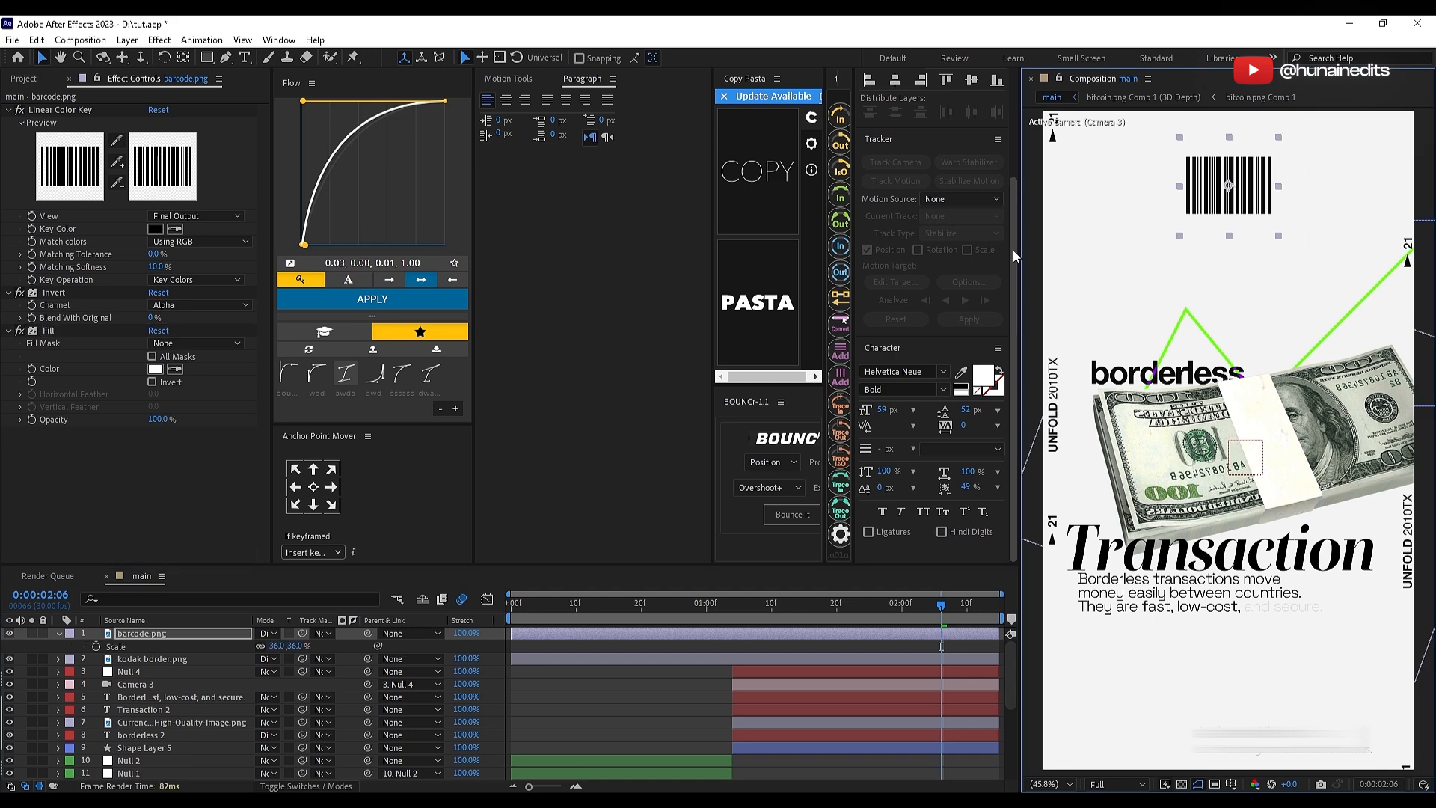
{"action": "left_click_drag", "start_coordinate": [1012, 249], "coordinate": [1021, 128]}
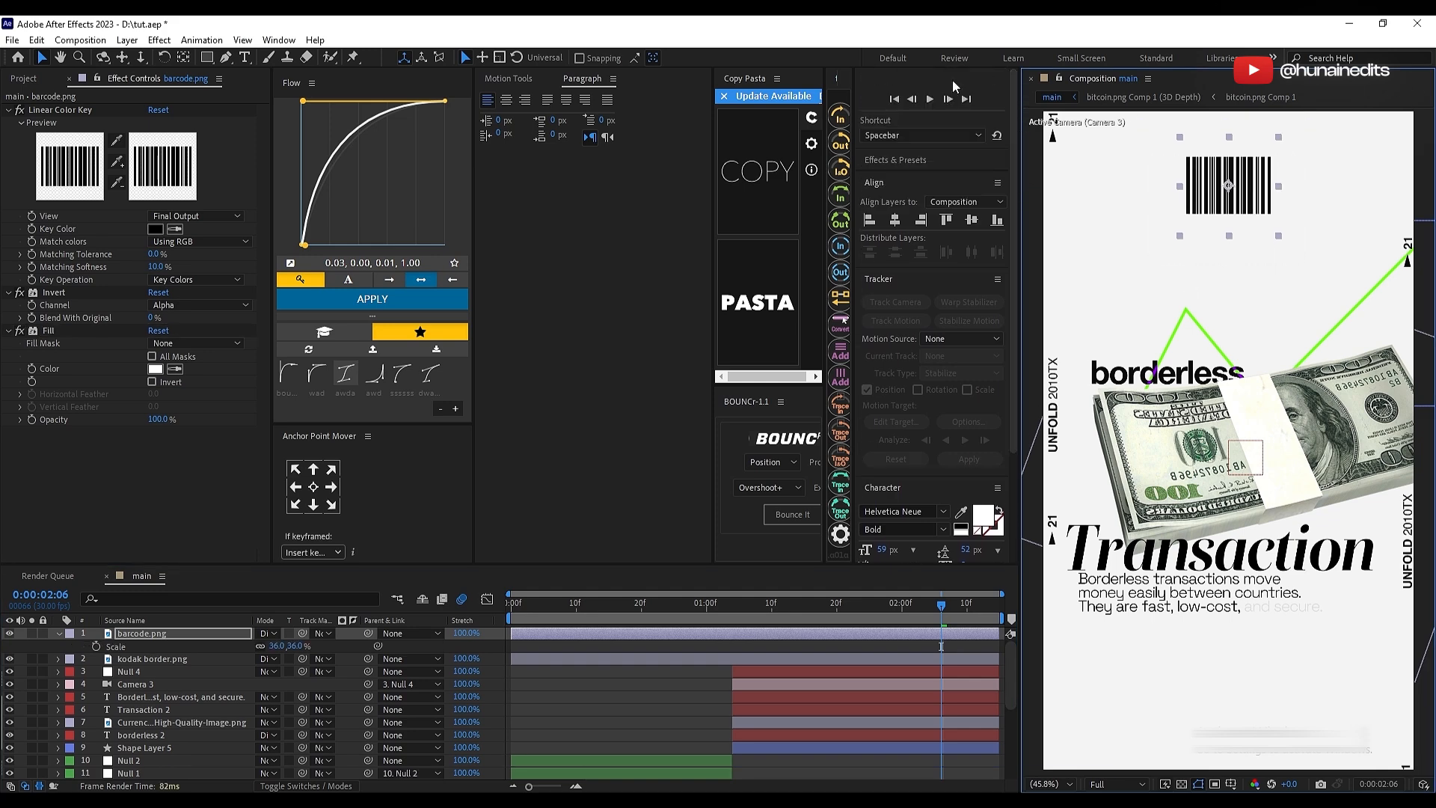
{"action": "left_click", "coordinate": [894, 223]}
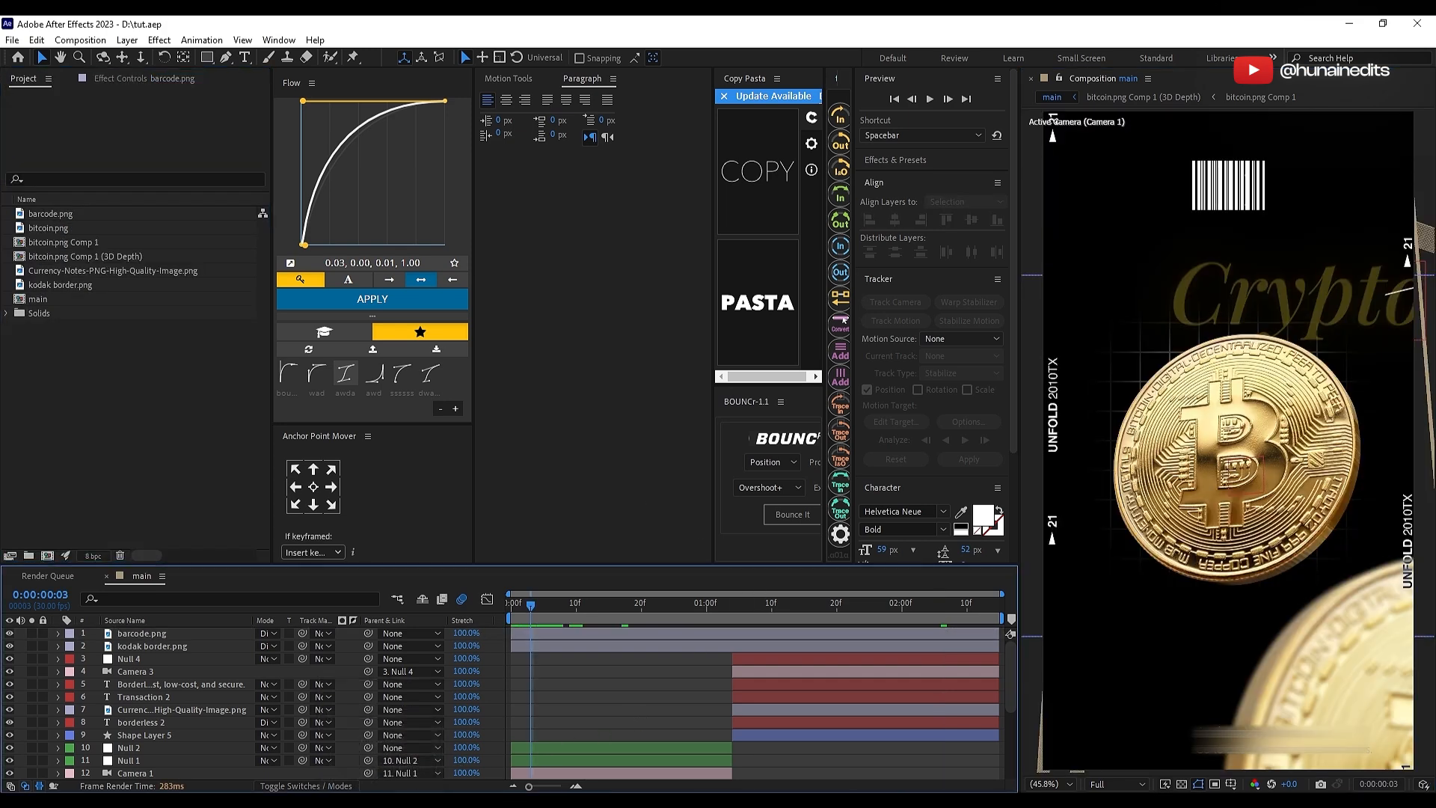
Step: Add overlay hd 4k.png from the first tutorial folder as the topmost layer and scale it to 73%
{"action": "key", "text": "alt+Tab"}
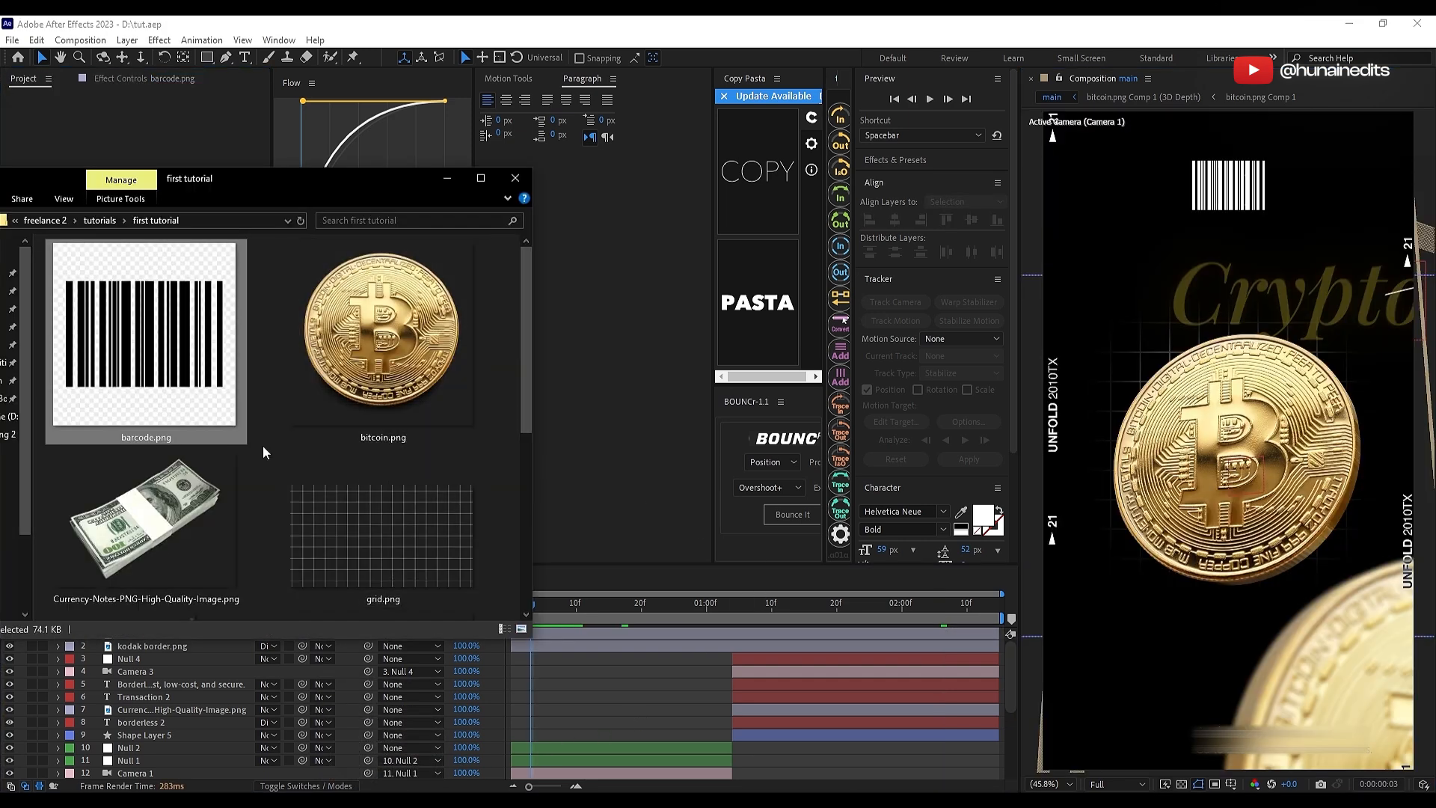
{"action": "scroll", "coordinate": [320, 447], "scroll_direction": "down", "scroll_amount": 4}
{"action": "left_click_drag", "start_coordinate": [383, 322], "coordinate": [617, 696]}
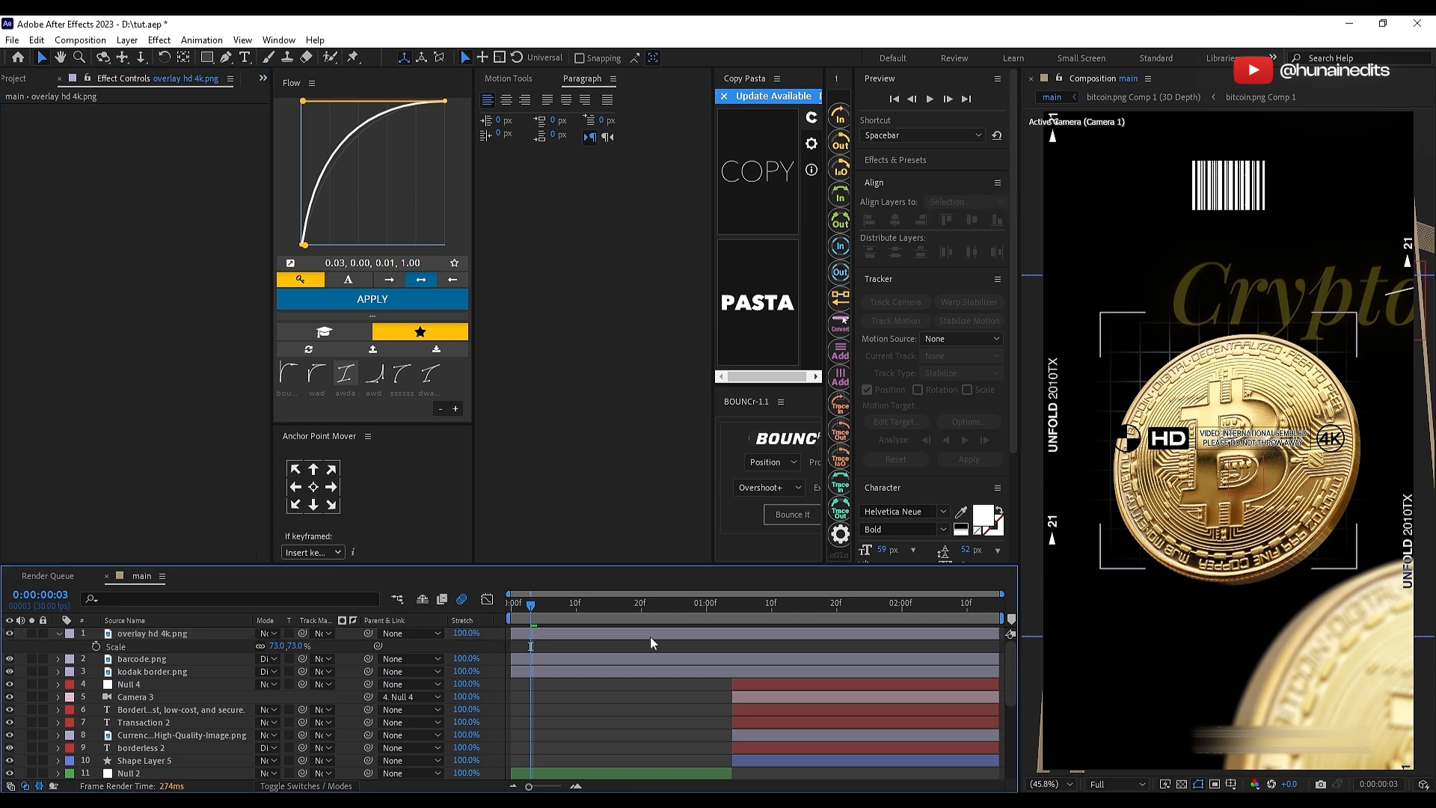
Step: Apply the Invert effect to the overlay hd 4k.png layer
{"action": "key", "text": "ctrl+space"}
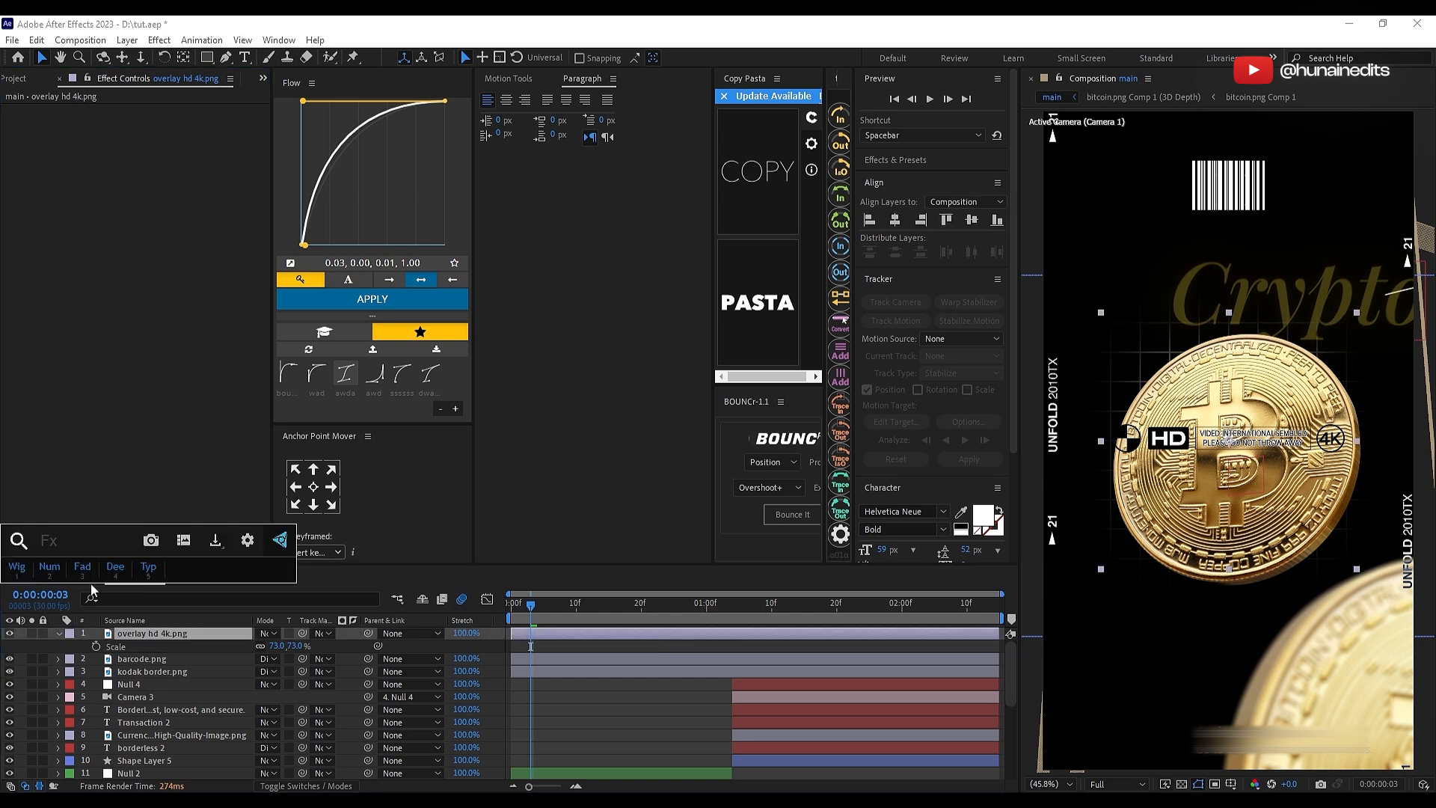
{"action": "type", "text": "inve"}
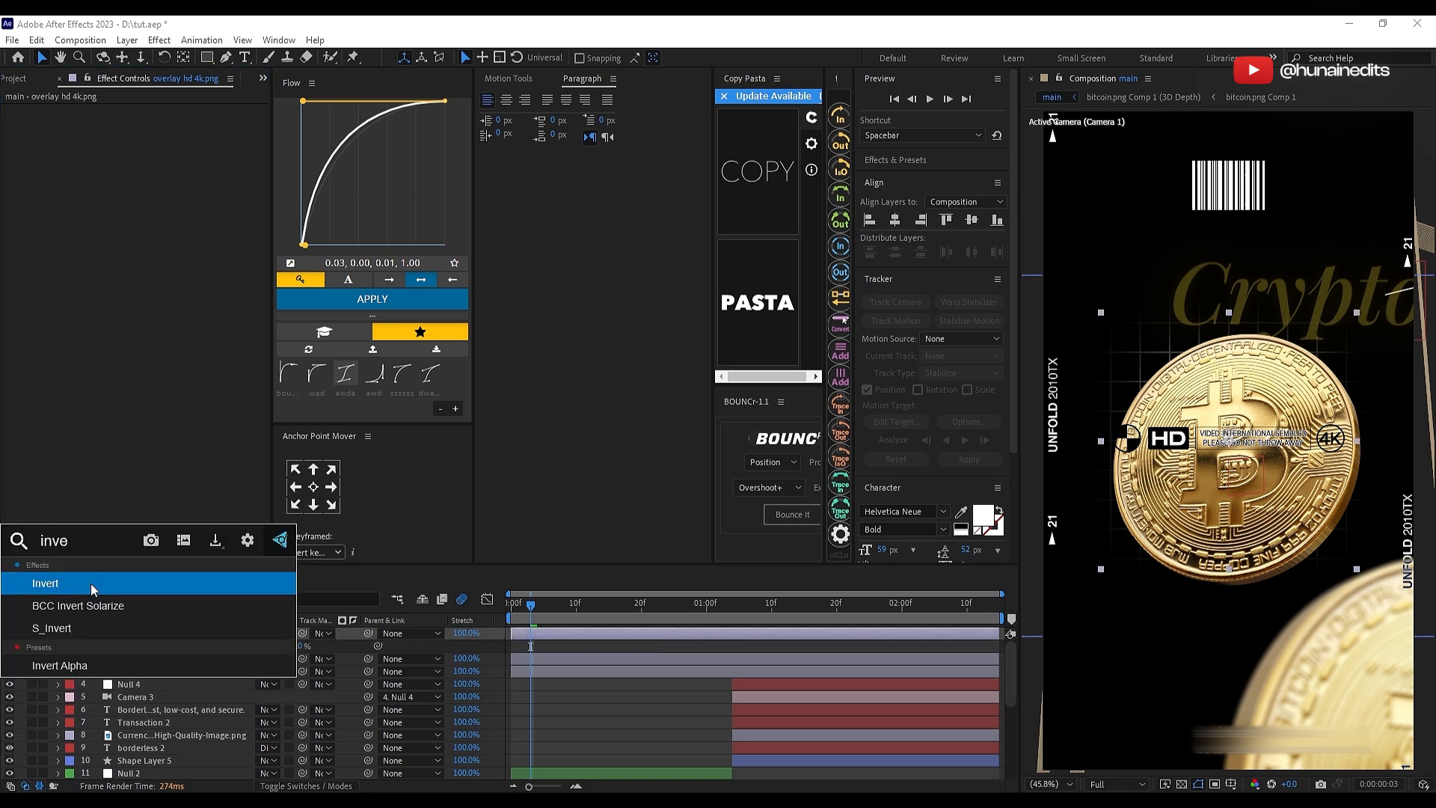
{"action": "left_click", "coordinate": [93, 589]}
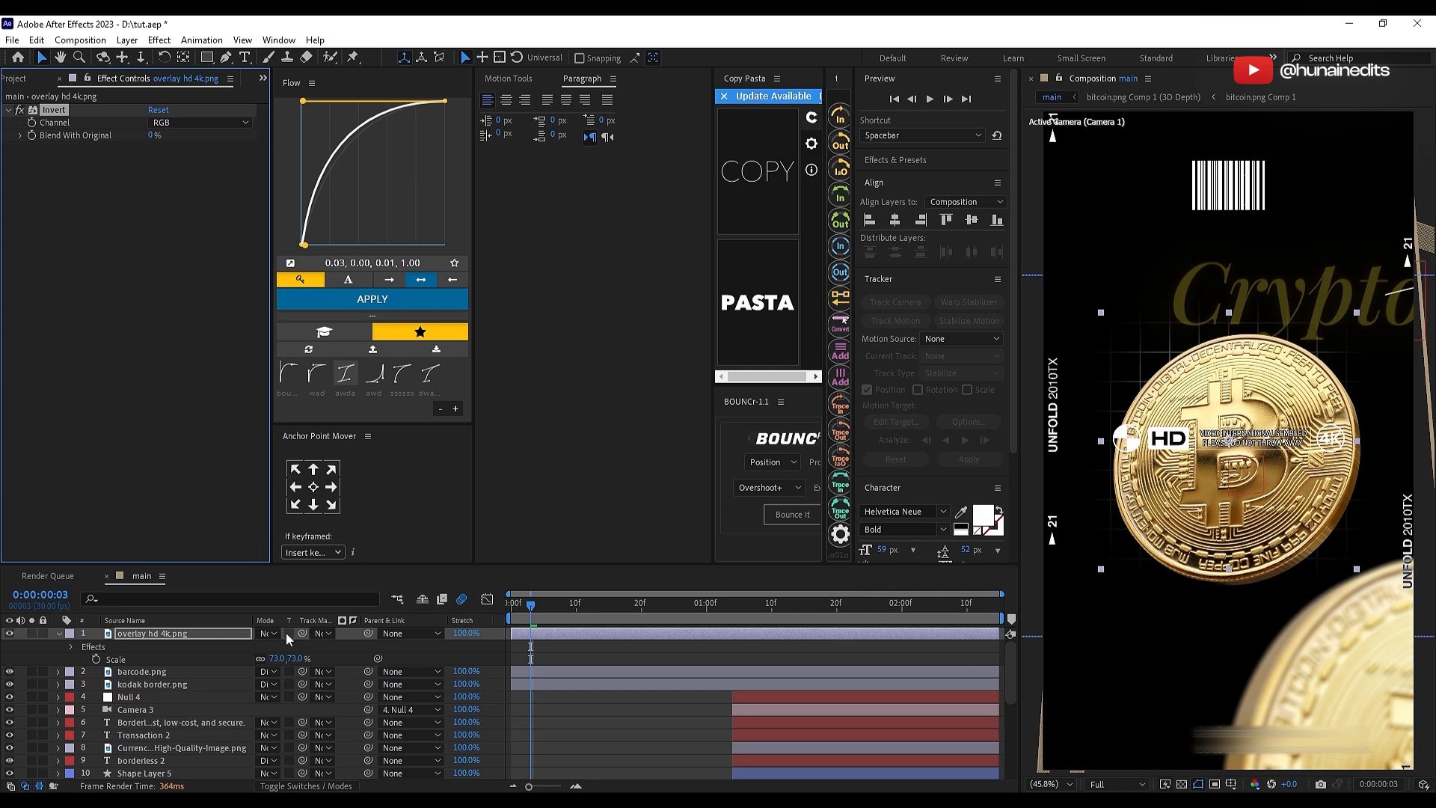
{"action": "left_click", "coordinate": [234, 642]}
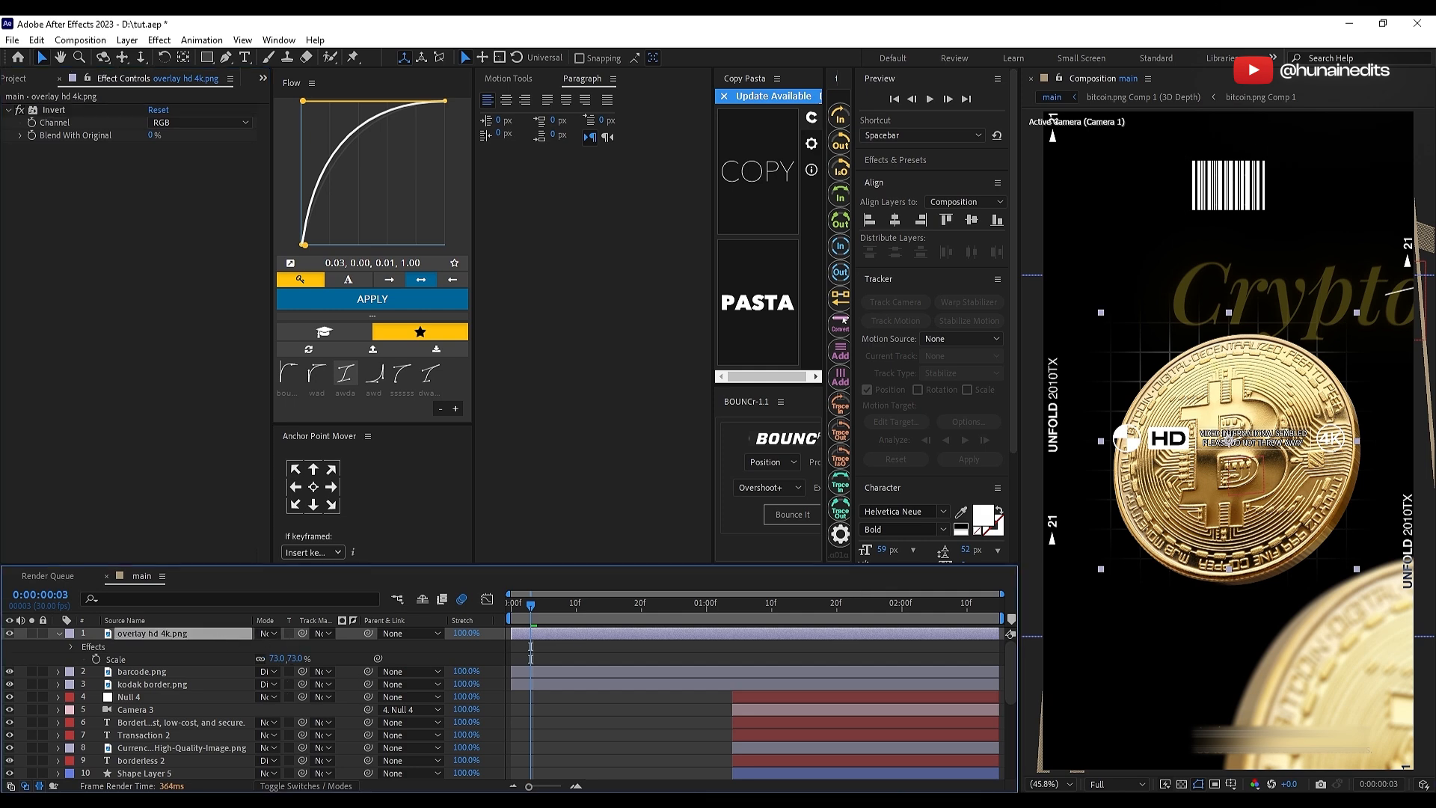
Step: Set the blending mode of overlay hd 4k.png to Difference and scale the layer down
{"action": "left_click", "coordinate": [267, 633]}
{"action": "left_click", "coordinate": [359, 540]}
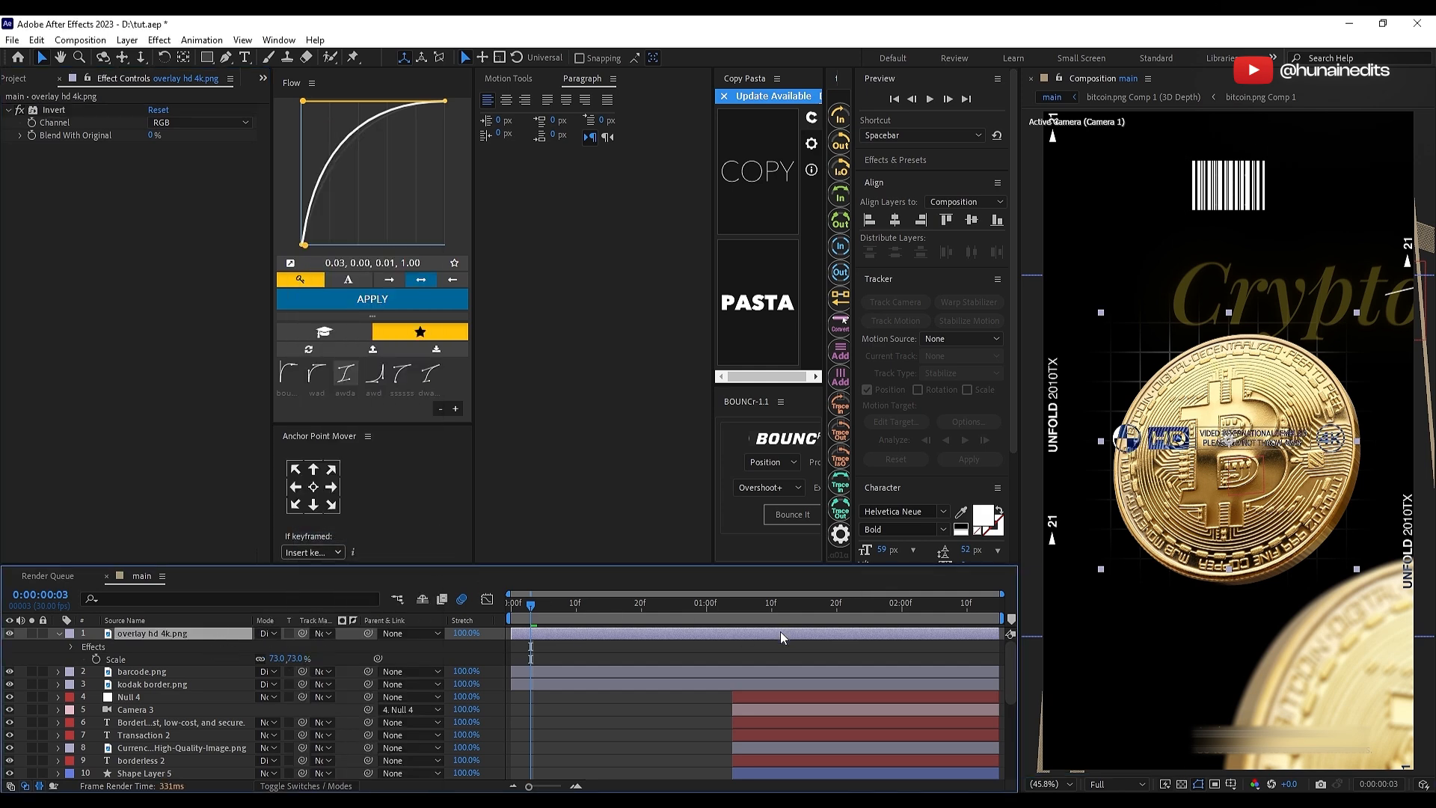
{"action": "key", "text": "s"}
{"action": "key", "text": "s"}
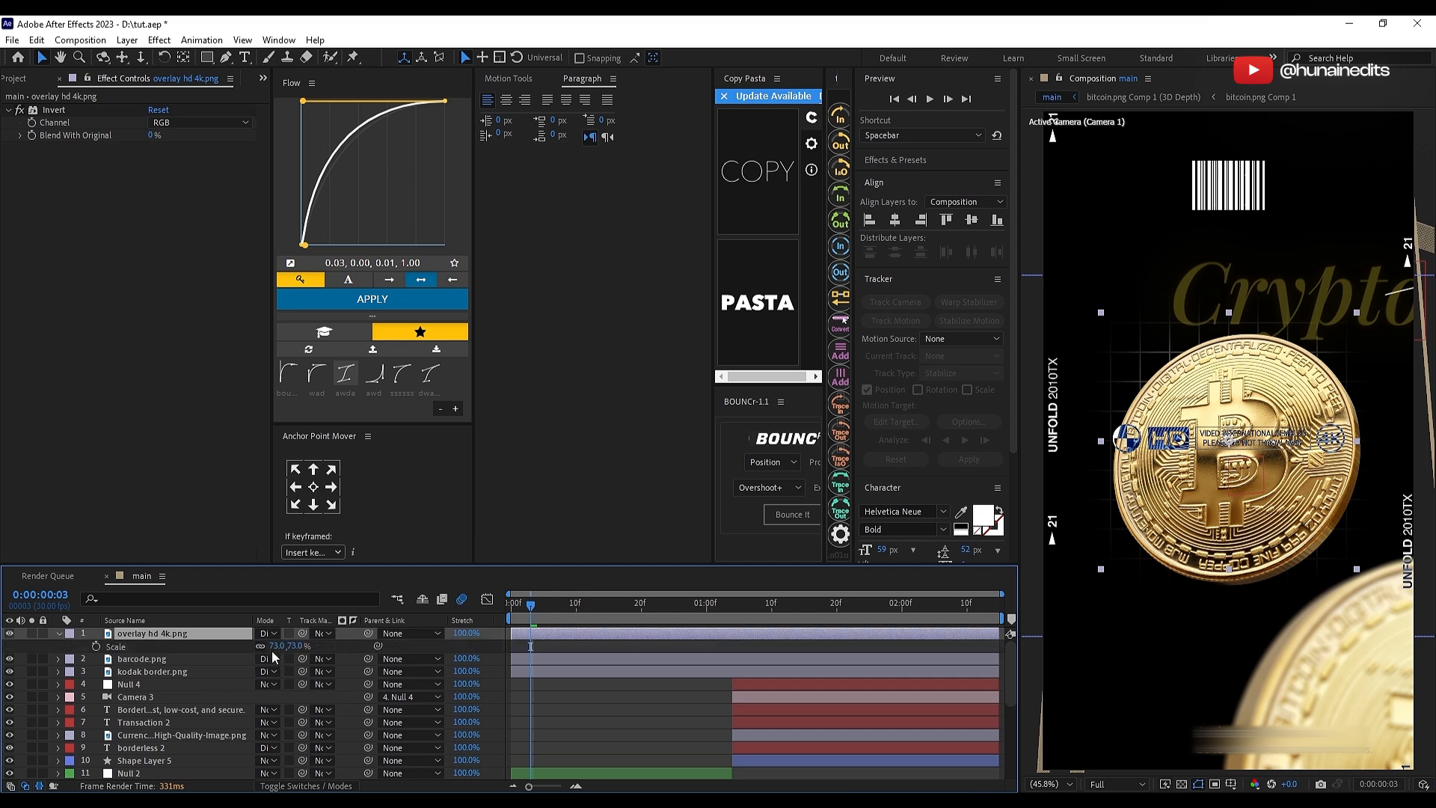
{"action": "left_click_drag", "start_coordinate": [273, 647], "coordinate": [782, 676]}
Step: Move the HD/4K overlay down to position 540, 1662 and center it horizontally in the composition
{"action": "key", "text": "p"}
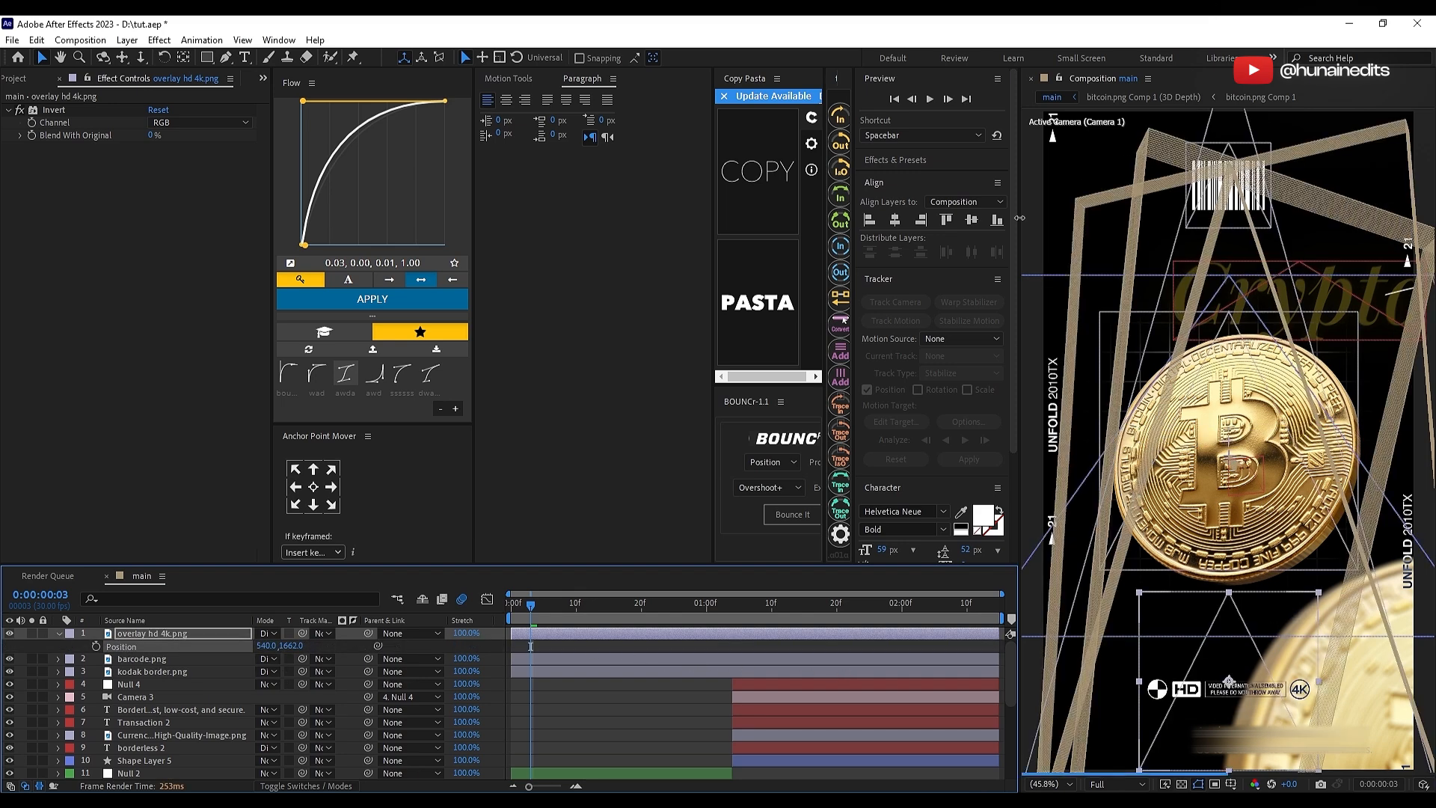
{"action": "left_click", "coordinate": [895, 222]}
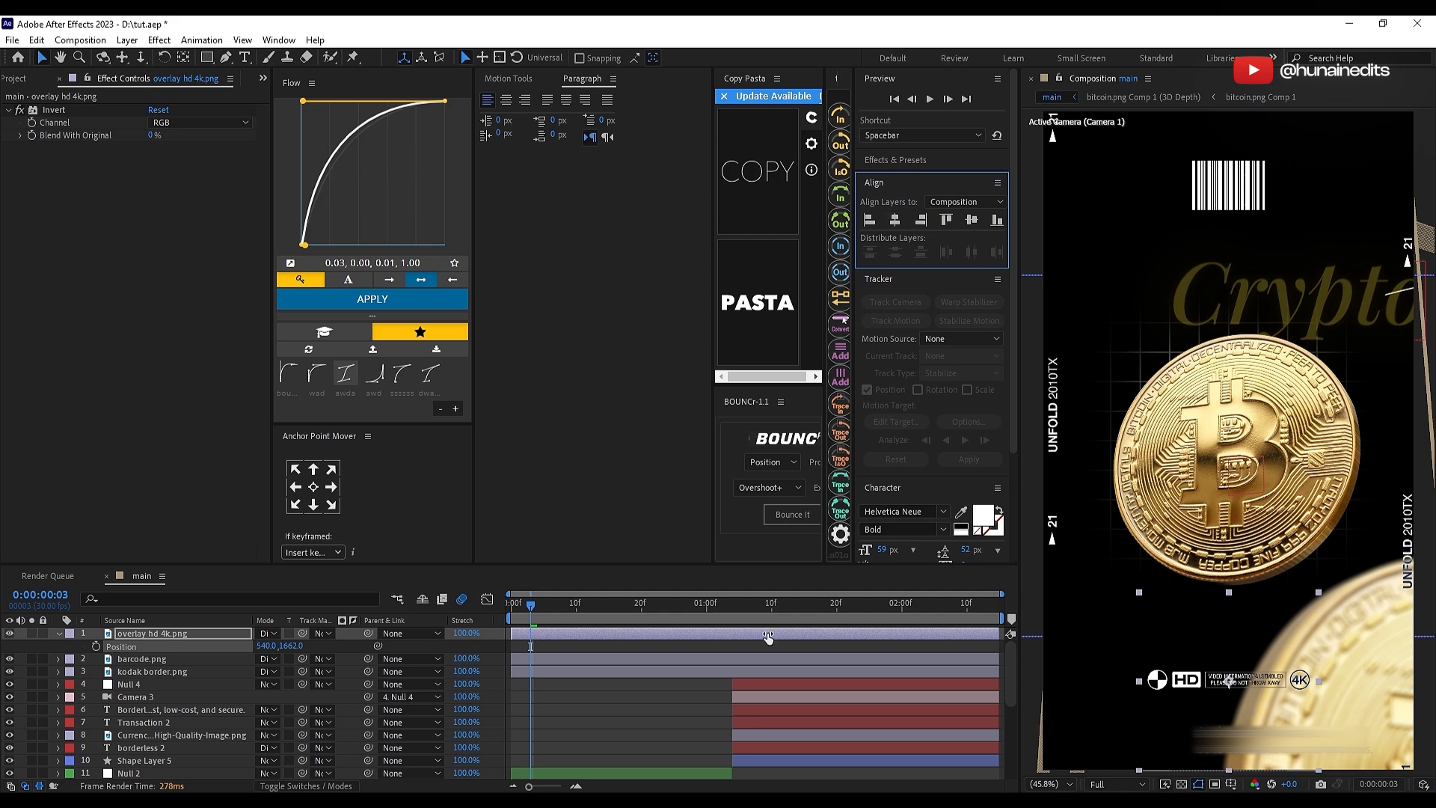
{"action": "left_click", "coordinate": [599, 685]}
{"action": "left_click", "coordinate": [862, 606]}
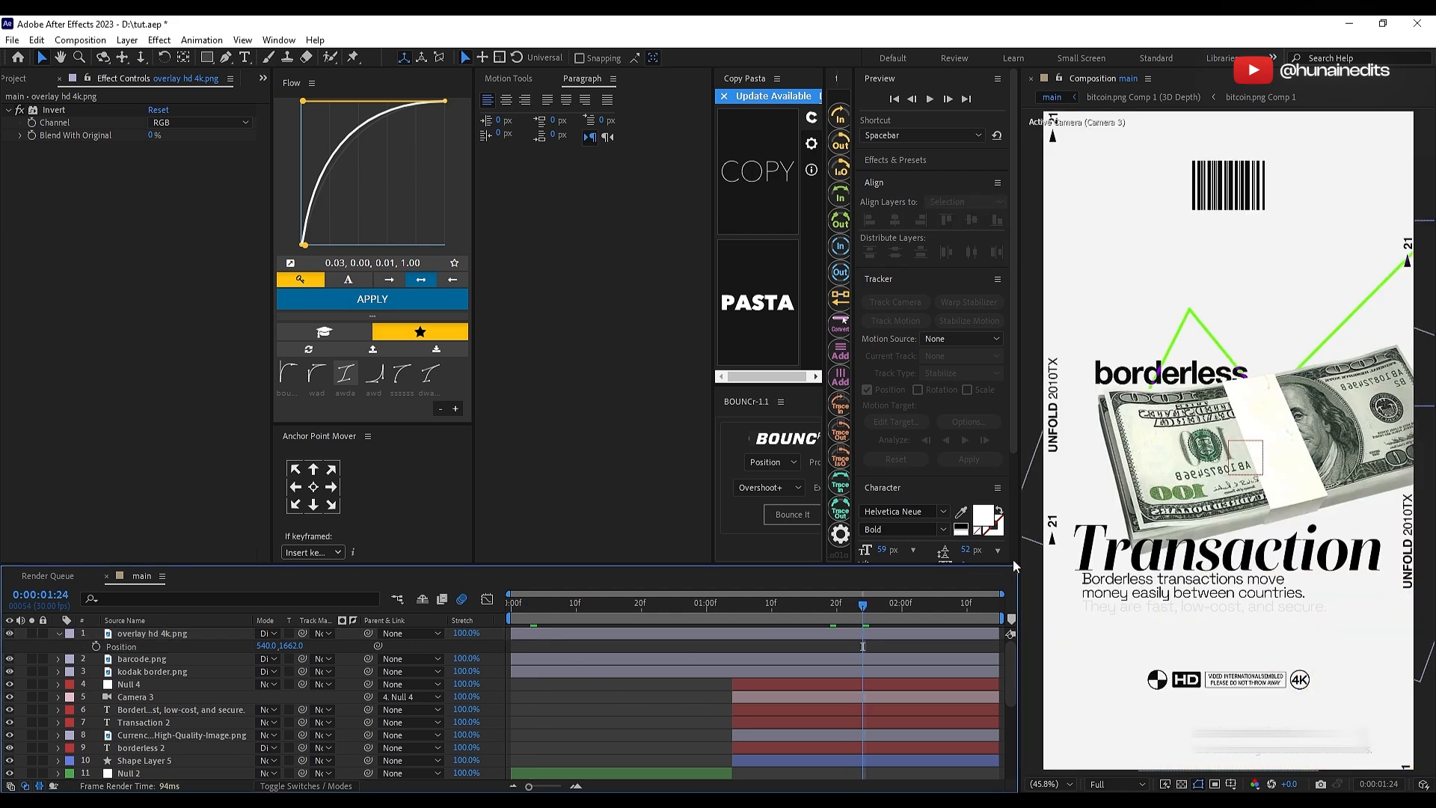
Step: Add tape png.png from the first tutorial folder to the composition as the topmost layer
{"action": "key", "text": "F4"}
{"action": "key", "text": "alt+Tab"}
{"action": "left_click", "coordinate": [108, 498]}
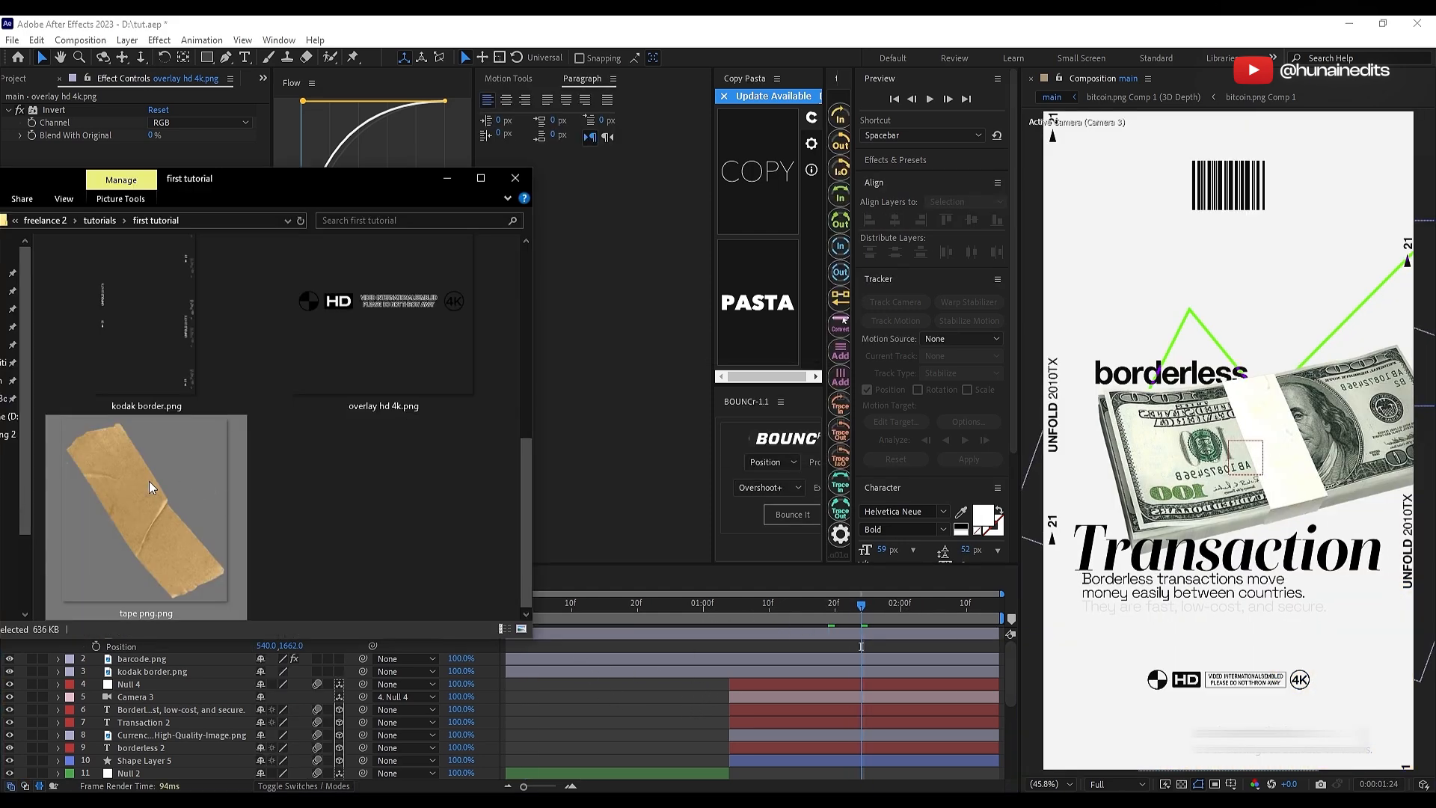
{"action": "key", "text": "alt+Tab"}
{"action": "left_click_drag", "start_coordinate": [568, 147], "coordinate": [0, 127]}
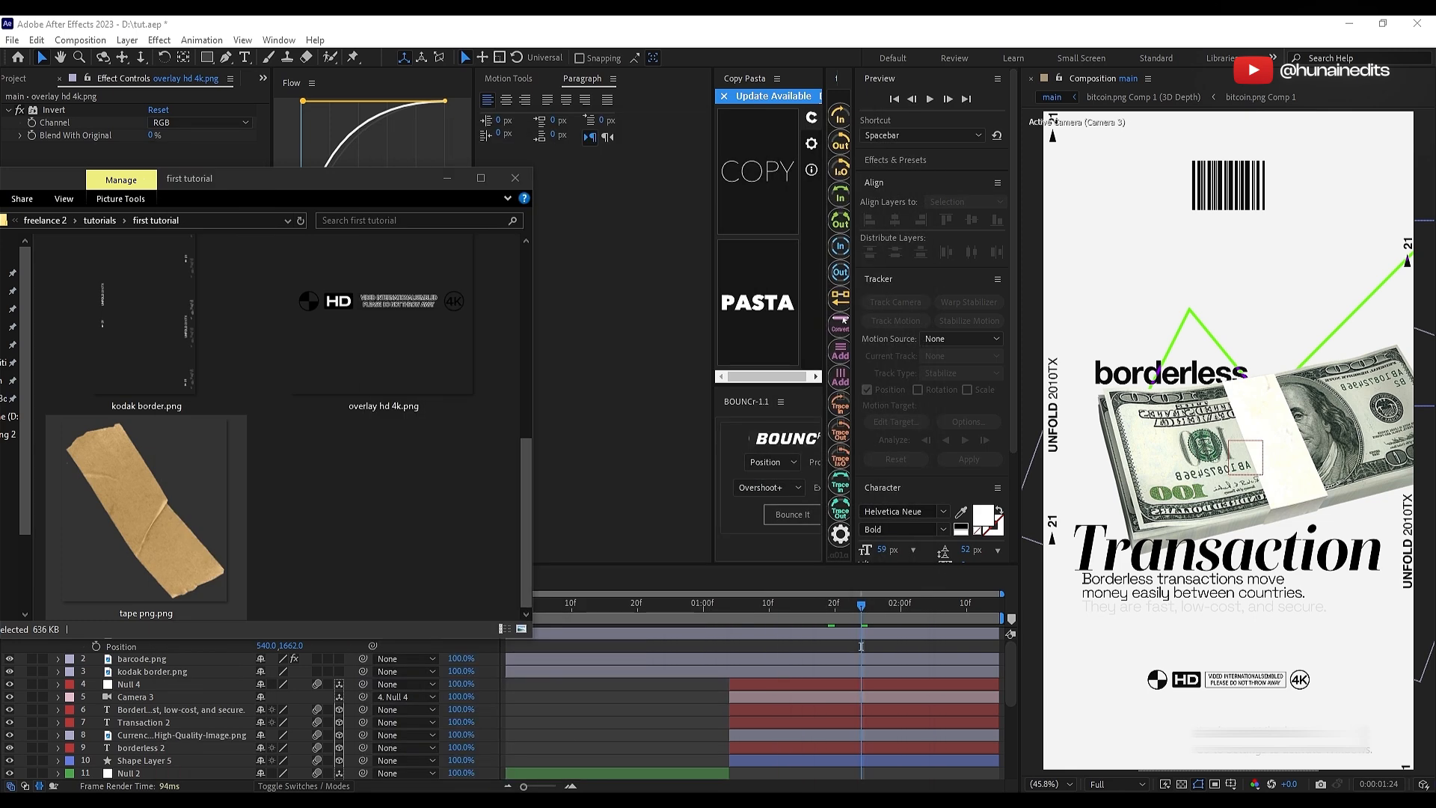
{"action": "left_click_drag", "start_coordinate": [60, 500], "coordinate": [553, 626]}
{"action": "left_click_drag", "start_coordinate": [553, 626], "coordinate": [675, 659]}
Step: Scale the tape layer down, make it 3D and rotate it so it lies diagonally across the banknotes
{"action": "key", "text": "s"}
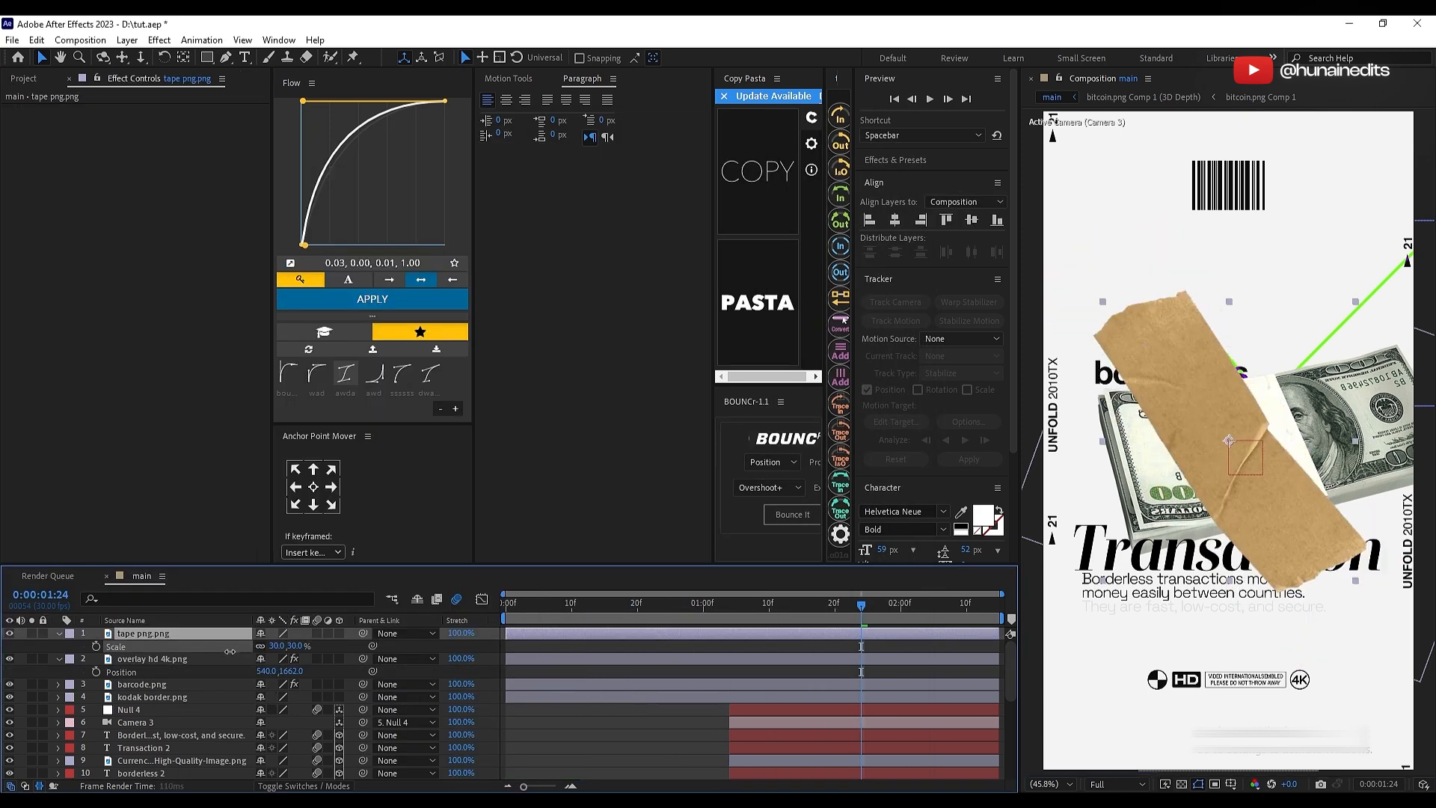
{"action": "left_click_drag", "start_coordinate": [295, 646], "coordinate": [335, 685]}
{"action": "left_click", "coordinate": [339, 634]}
{"action": "key", "text": "r"}
{"action": "left_click", "coordinate": [213, 634]}
{"action": "key", "text": "p"}
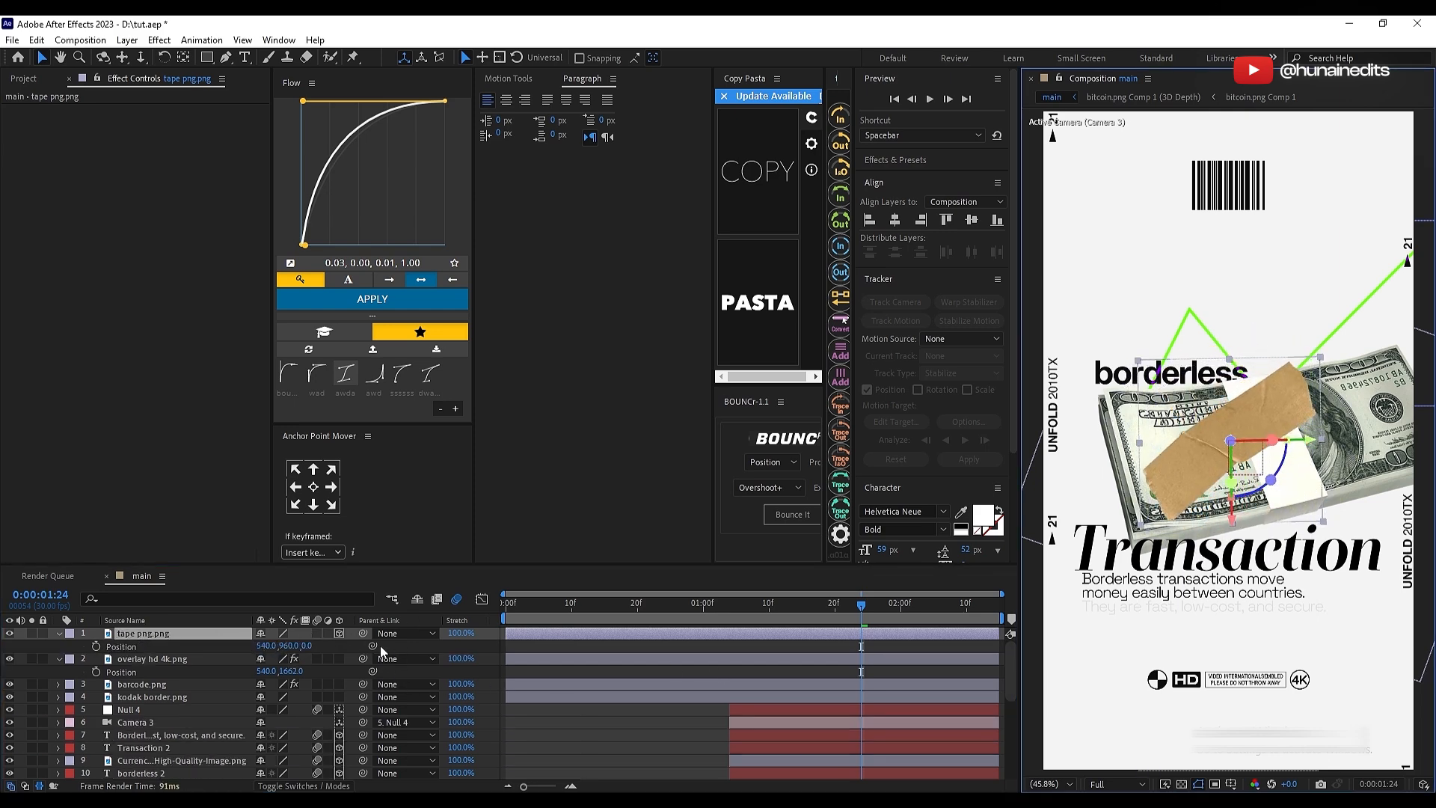
Step: Place the tape layer below the banknote image at 71% opacity and shrink it to 12% over the end of the word borderless
{"action": "left_click_drag", "start_coordinate": [263, 646], "coordinate": [201, 714]}
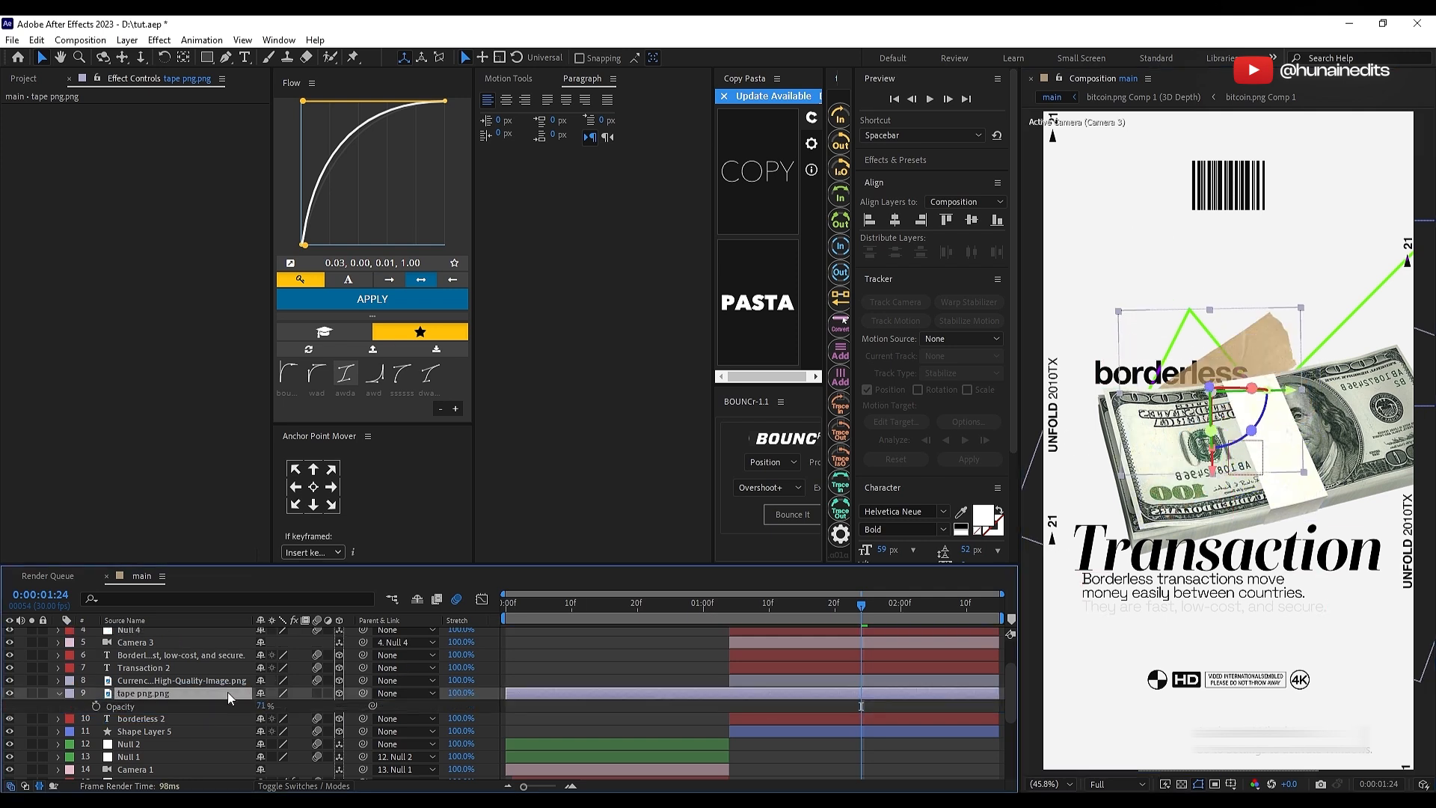
{"action": "key", "text": "p"}
{"action": "left_click_drag", "start_coordinate": [299, 707], "coordinate": [356, 702]}
{"action": "key", "text": "s"}
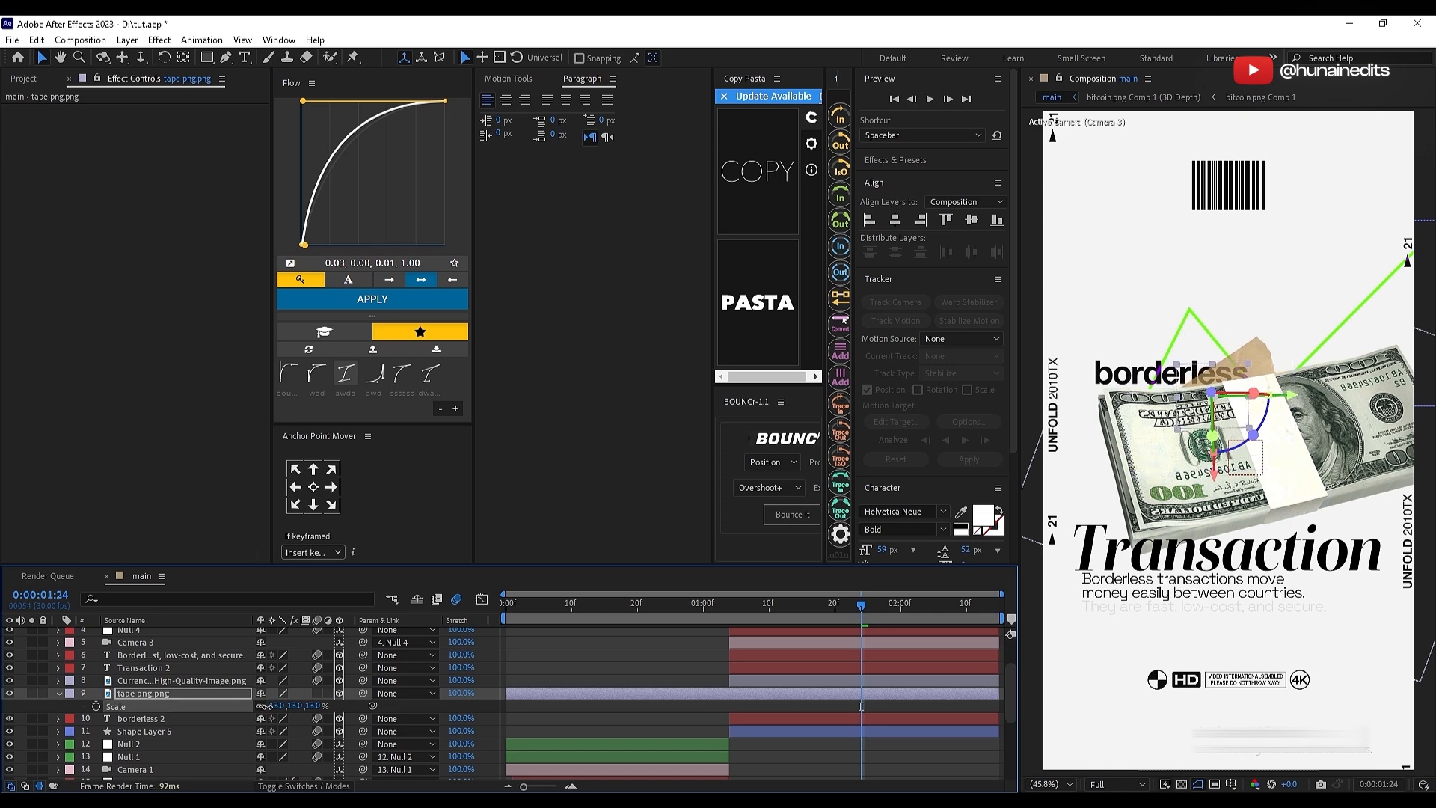
{"action": "left_click_drag", "start_coordinate": [1189, 428], "coordinate": [1192, 389]}
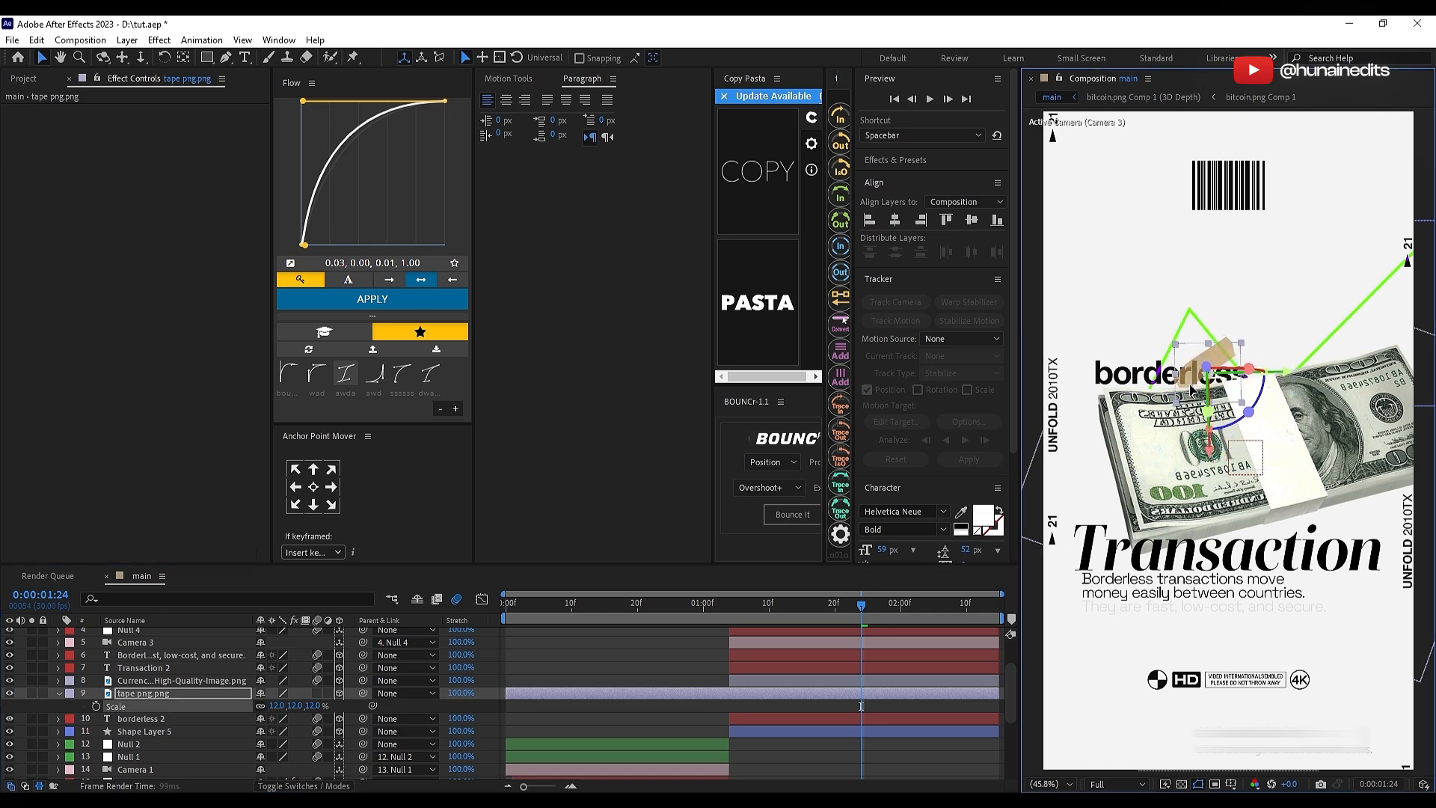
Step: Fine-tune the tape's rotation, scale and position so it sits over the last letters of the word borderless
{"action": "key", "text": "r"}
{"action": "left_click_drag", "start_coordinate": [282, 744], "coordinate": [273, 706]}
{"action": "left_click", "coordinate": [167, 691]}
{"action": "key", "text": "s"}
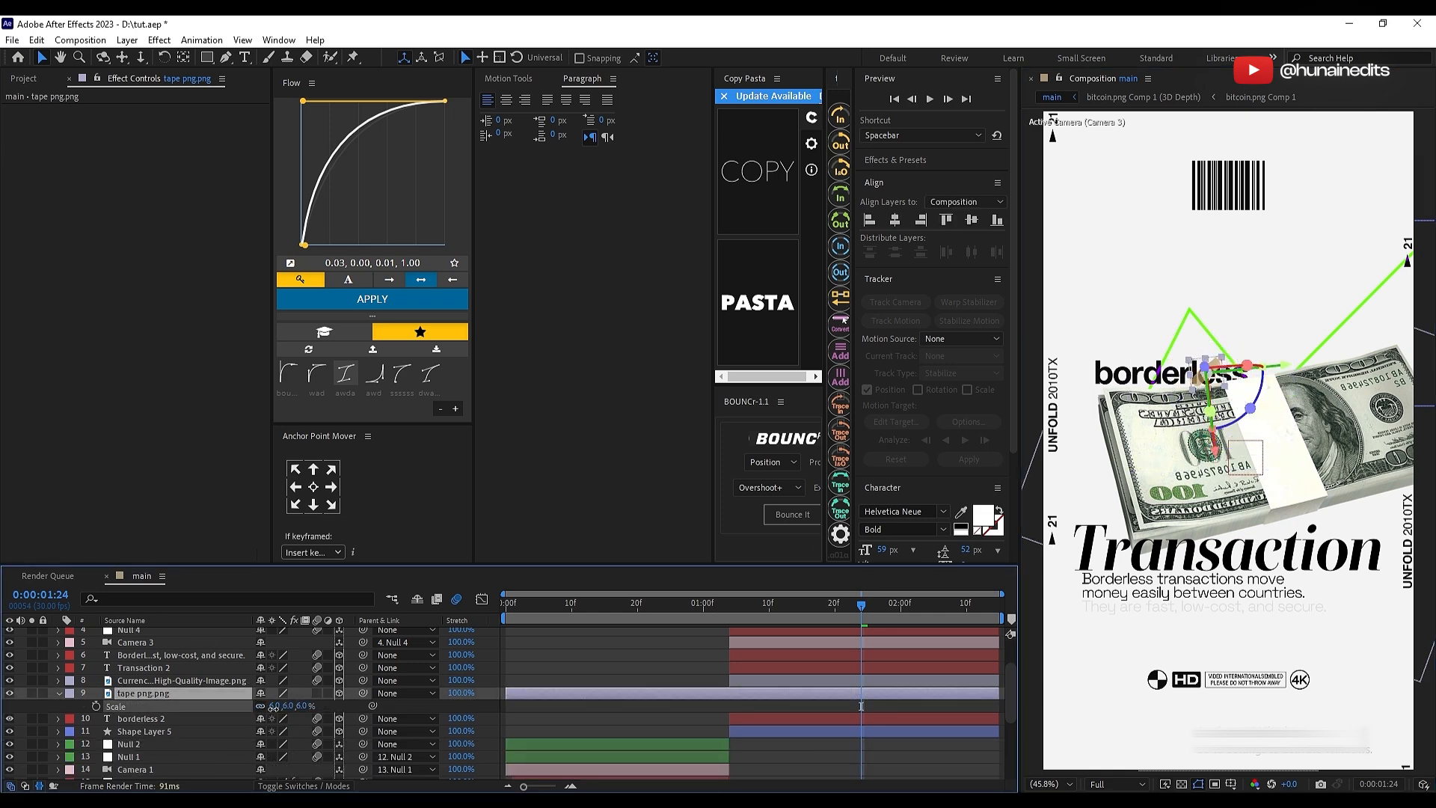
{"action": "left_click_drag", "start_coordinate": [1187, 385], "coordinate": [1195, 393]}
{"action": "scroll", "coordinate": [1195, 393], "scroll_direction": "up", "scroll_amount": 3}
{"action": "key", "text": "s"}
Step: Start the tape layer at 0:00:01:04 and keyframe its opacity from 0% there to 71% about 12 frames on
{"action": "left_click_drag", "start_coordinate": [537, 694], "coordinate": [809, 707]}
{"action": "left_click", "coordinate": [730, 604]}
{"action": "key", "text": "t"}
{"action": "left_click", "coordinate": [95, 706]}
{"action": "left_click_drag", "start_coordinate": [262, 706], "coordinate": [183, 706]}
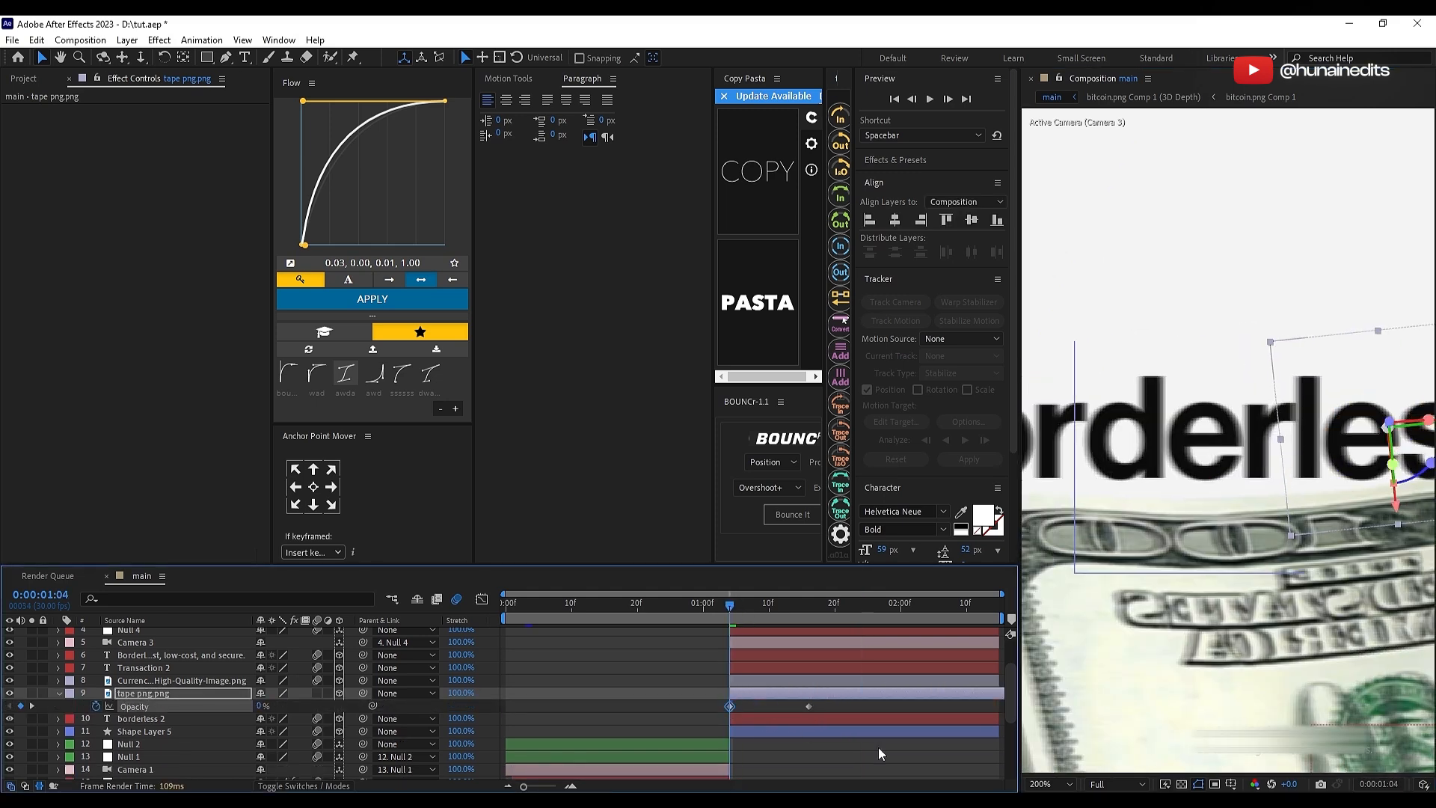
{"action": "middle_click", "coordinate": [1056, 718]}
{"action": "left_click", "coordinate": [928, 754]}
{"action": "left_click", "coordinate": [1052, 783]}
{"action": "left_click", "coordinate": [1055, 508]}
Step: Duplicate the tape layer, start the copy about 4 frames after the original and place it directly below kodak border.png in the layer stack
{"action": "left_click", "coordinate": [803, 694]}
{"action": "key", "text": "ctrl+d"}
{"action": "left_click_drag", "start_coordinate": [802, 694], "coordinate": [828, 695]}
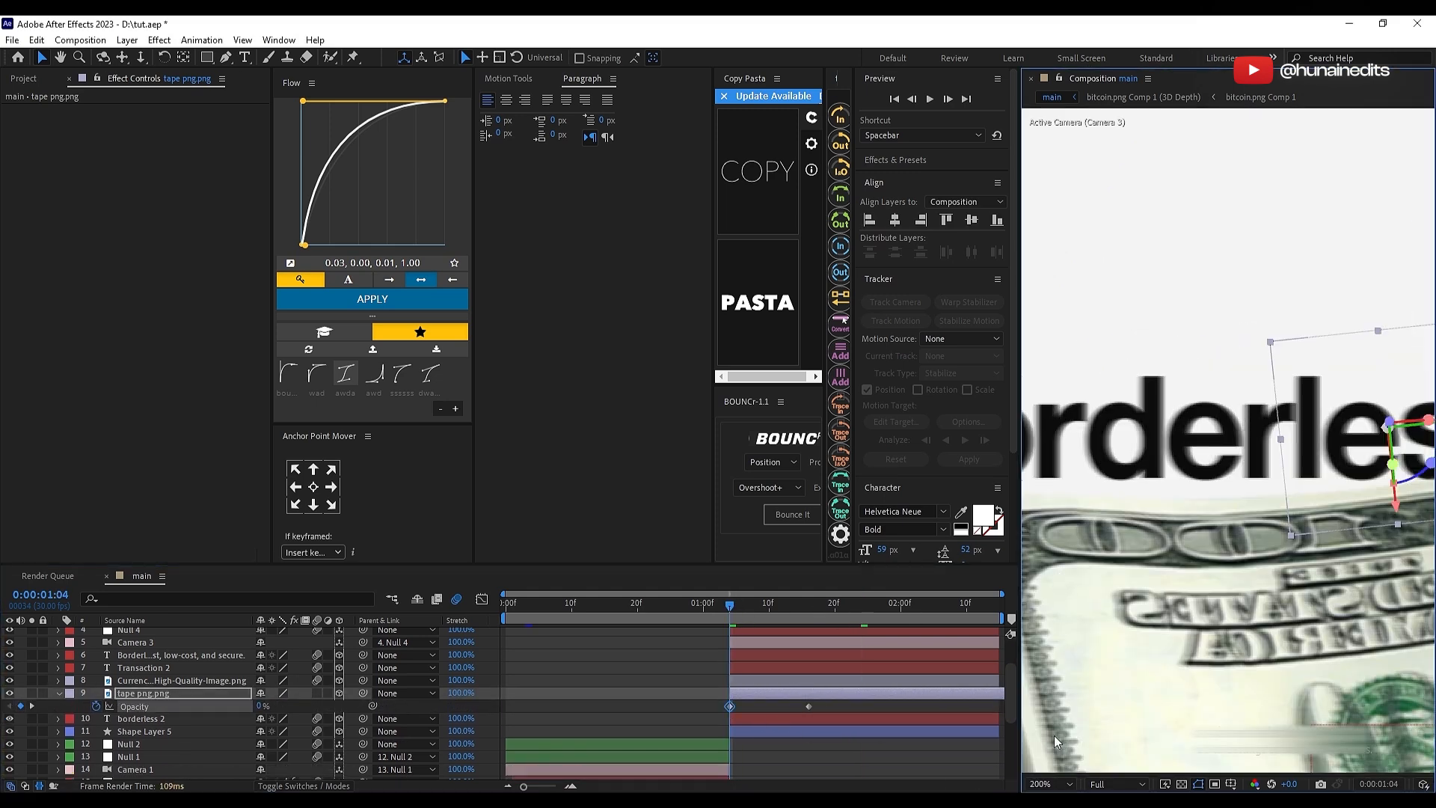
{"action": "left_click", "coordinate": [927, 753]}
{"action": "left_click", "coordinate": [1053, 784]}
{"action": "left_click", "coordinate": [1054, 516]}
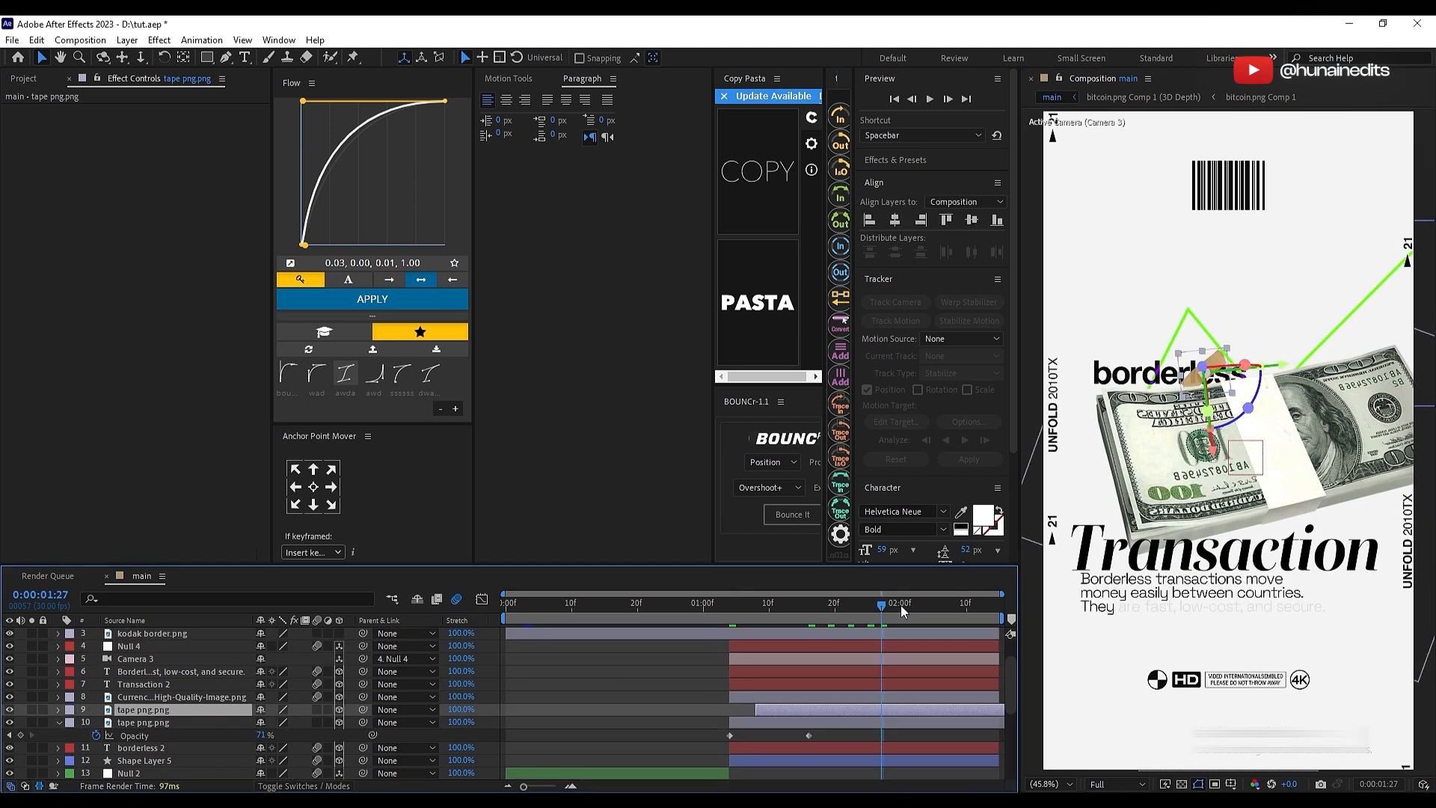
{"action": "left_click", "coordinate": [740, 714]}
{"action": "left_click", "coordinate": [784, 709]}
{"action": "mouse_move", "coordinate": [186, 672]}
{"action": "left_mouse_down"}
{"action": "mouse_move", "coordinate": [186, 650]}
{"action": "mouse_move", "coordinate": [185, 680]}
{"action": "left_mouse_up"}
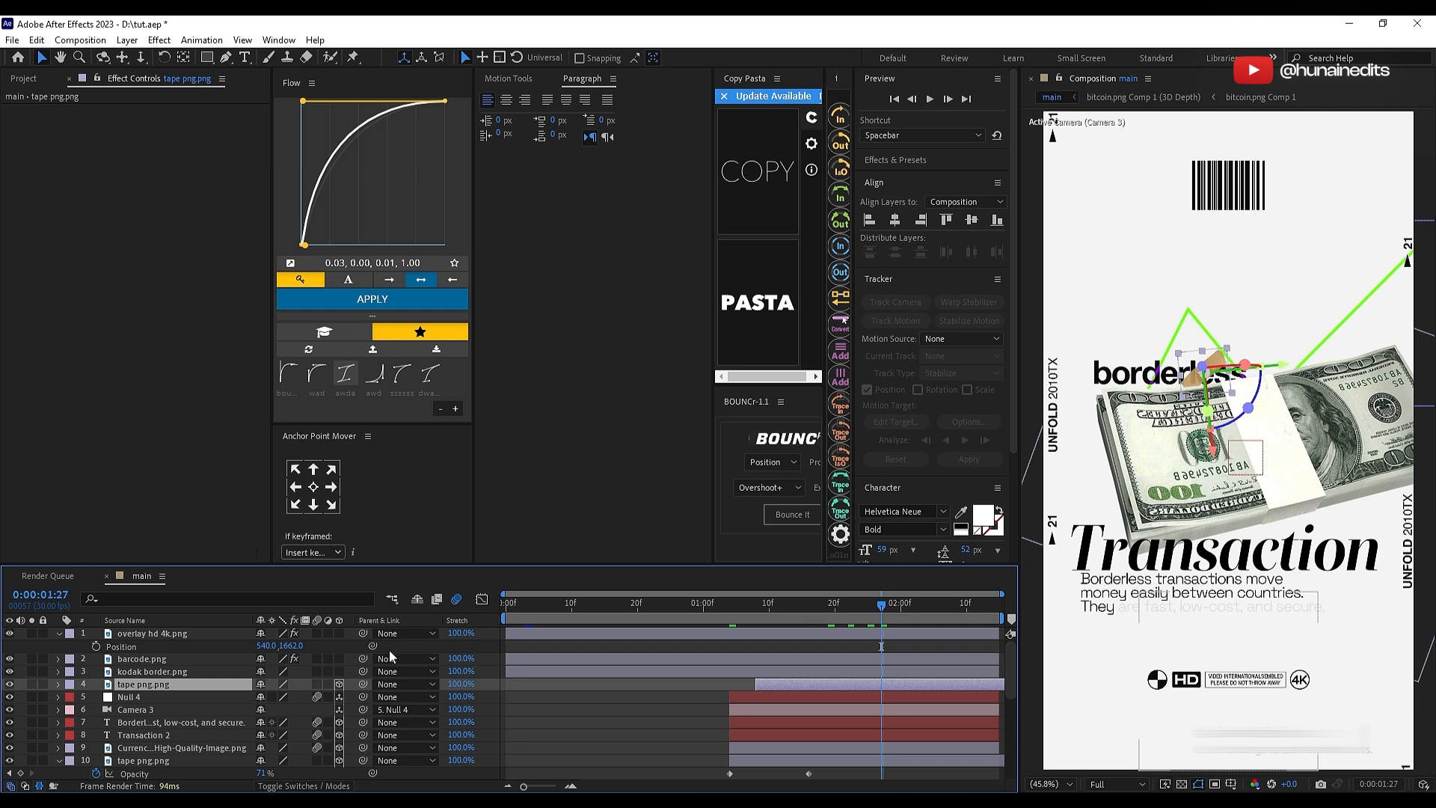
Step: Bring the duplicate tape forward to depth -775, move it to the start of the word Transaction and rotate it about -16° around Z
{"action": "key", "text": "p"}
{"action": "left_click_drag", "start_coordinate": [313, 697], "coordinate": [199, 697]}
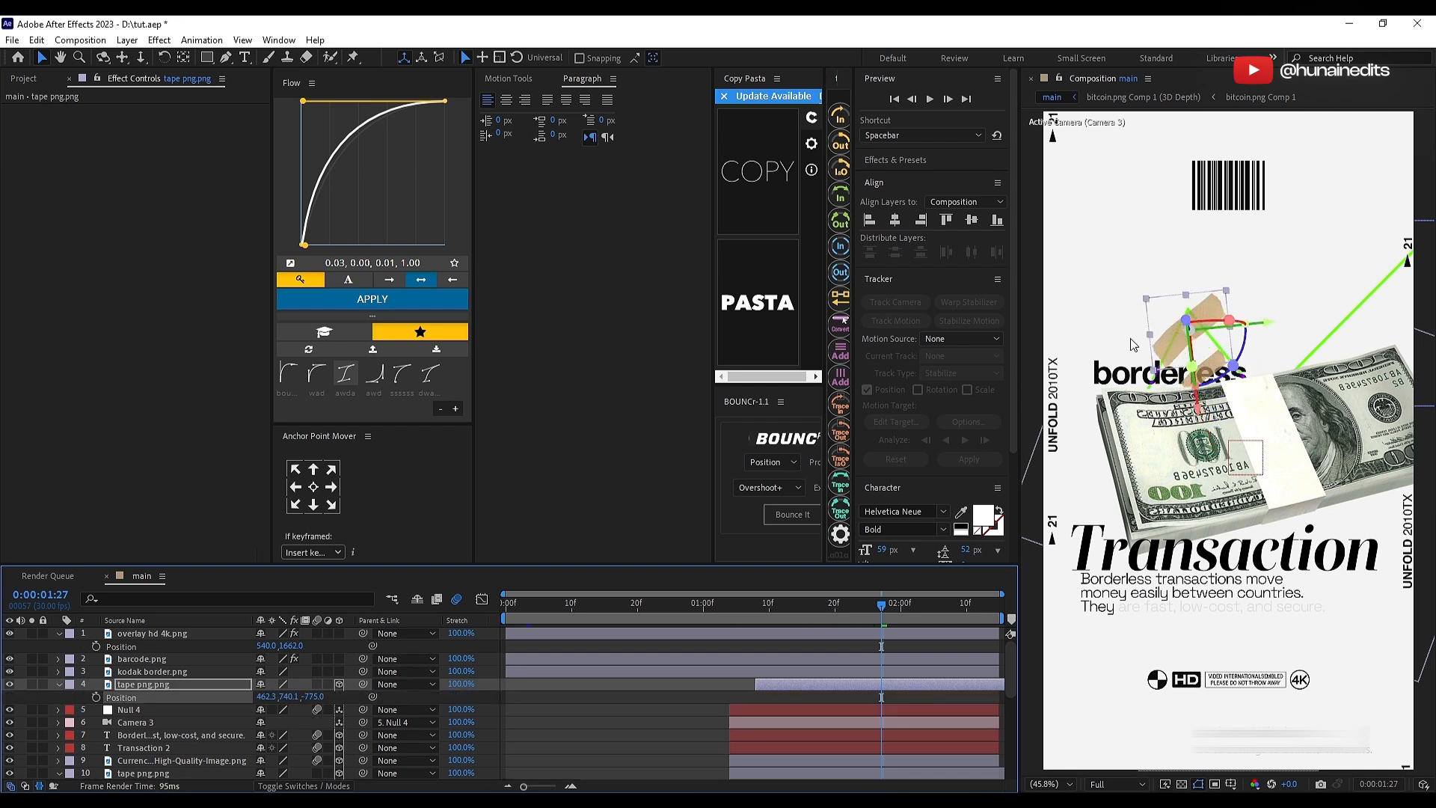
{"action": "left_click_drag", "start_coordinate": [1174, 326], "coordinate": [1079, 551]}
{"action": "key", "text": "r"}
{"action": "left_click_drag", "start_coordinate": [281, 736], "coordinate": [204, 736]}
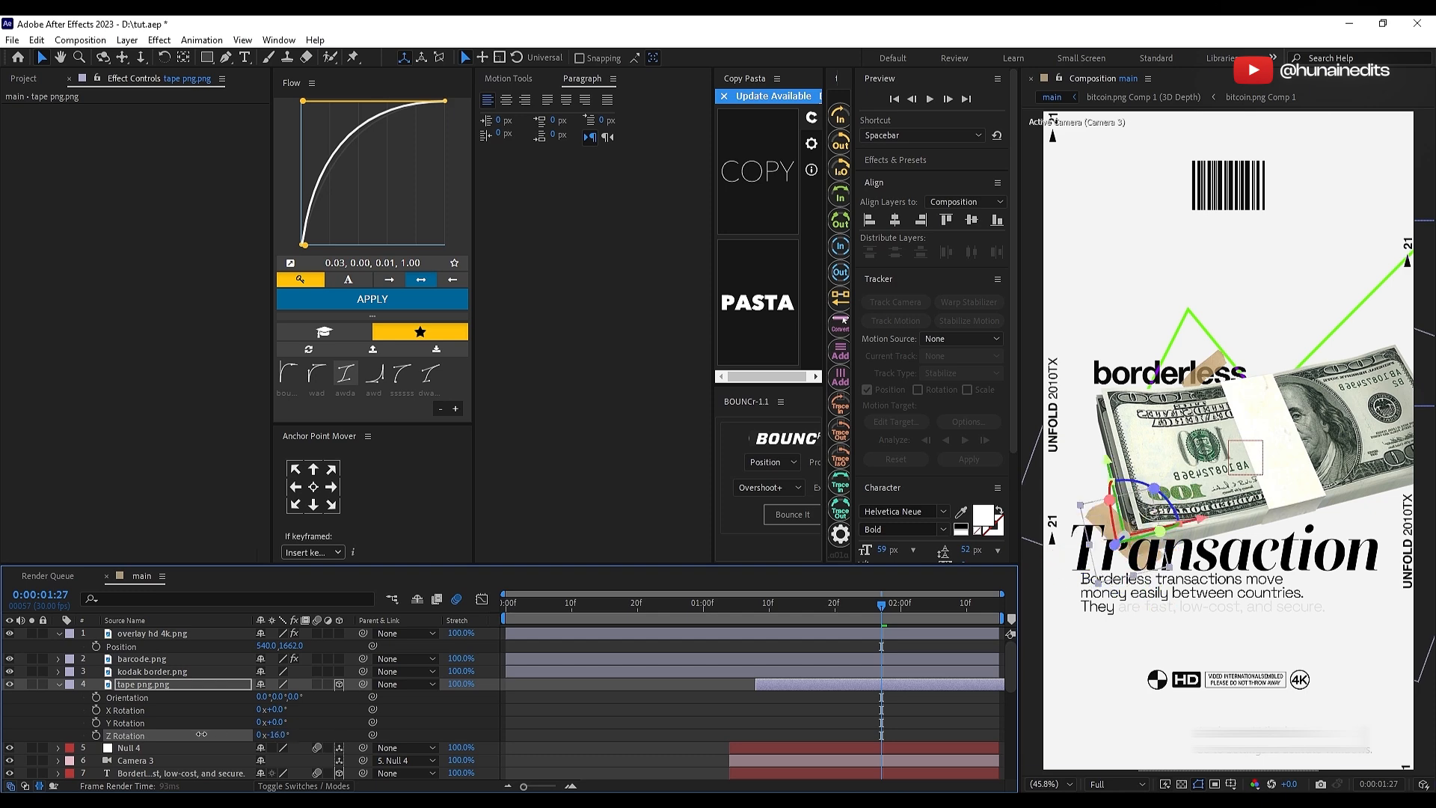
{"action": "left_click_drag", "start_coordinate": [1091, 556], "coordinate": [1089, 574]}
Step: Scale the duplicate tape to 6% and position it across the T of Transaction
{"action": "key", "text": "s"}
{"action": "left_click_drag", "start_coordinate": [278, 697], "coordinate": [276, 697]}
{"action": "scroll", "coordinate": [1066, 625], "scroll_direction": "up", "scroll_amount": 2}
{"action": "left_click_drag", "start_coordinate": [1178, 497], "coordinate": [1179, 467]}
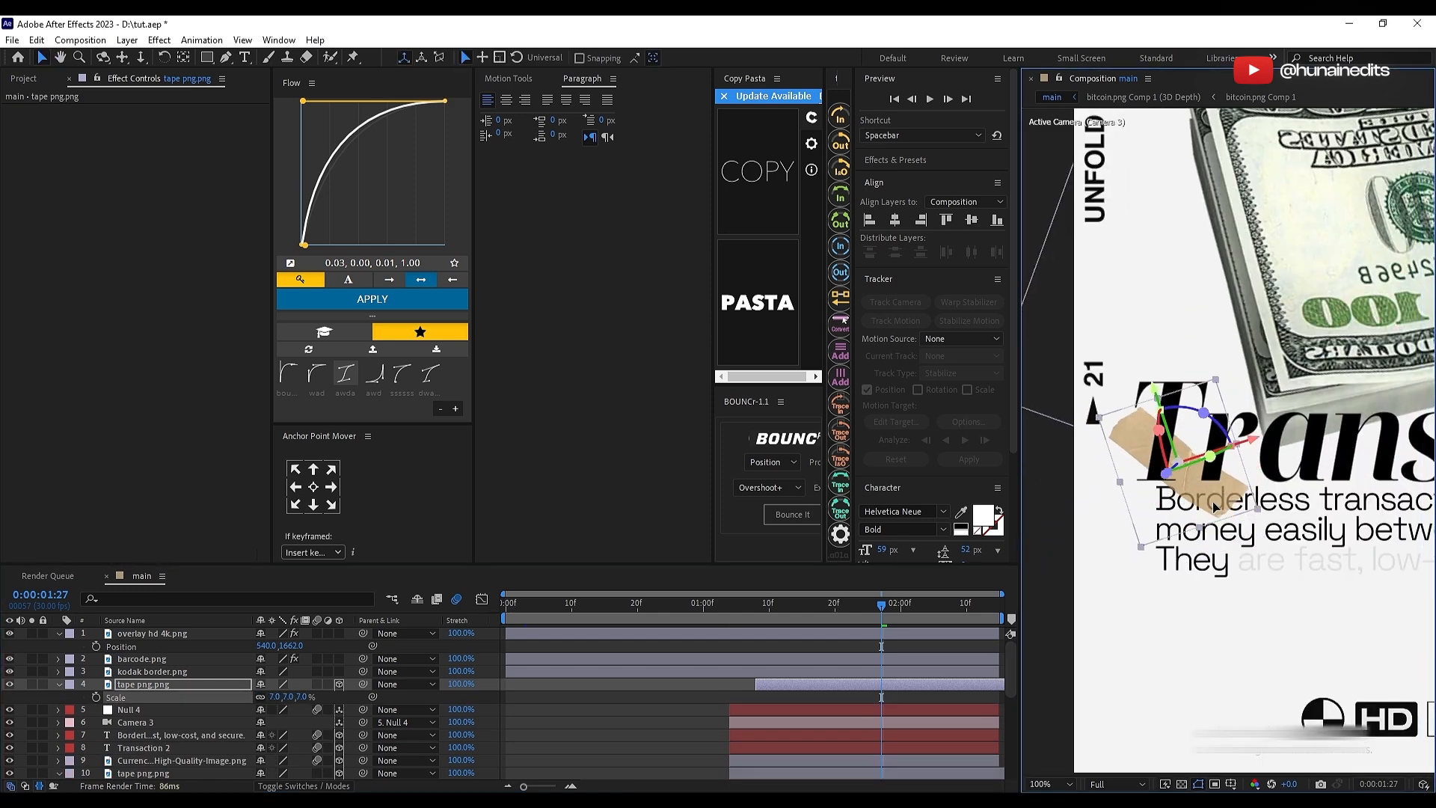
{"action": "left_click", "coordinate": [275, 697]}
{"action": "type", "text": "6"}
{"action": "left_click", "coordinate": [507, 716]}
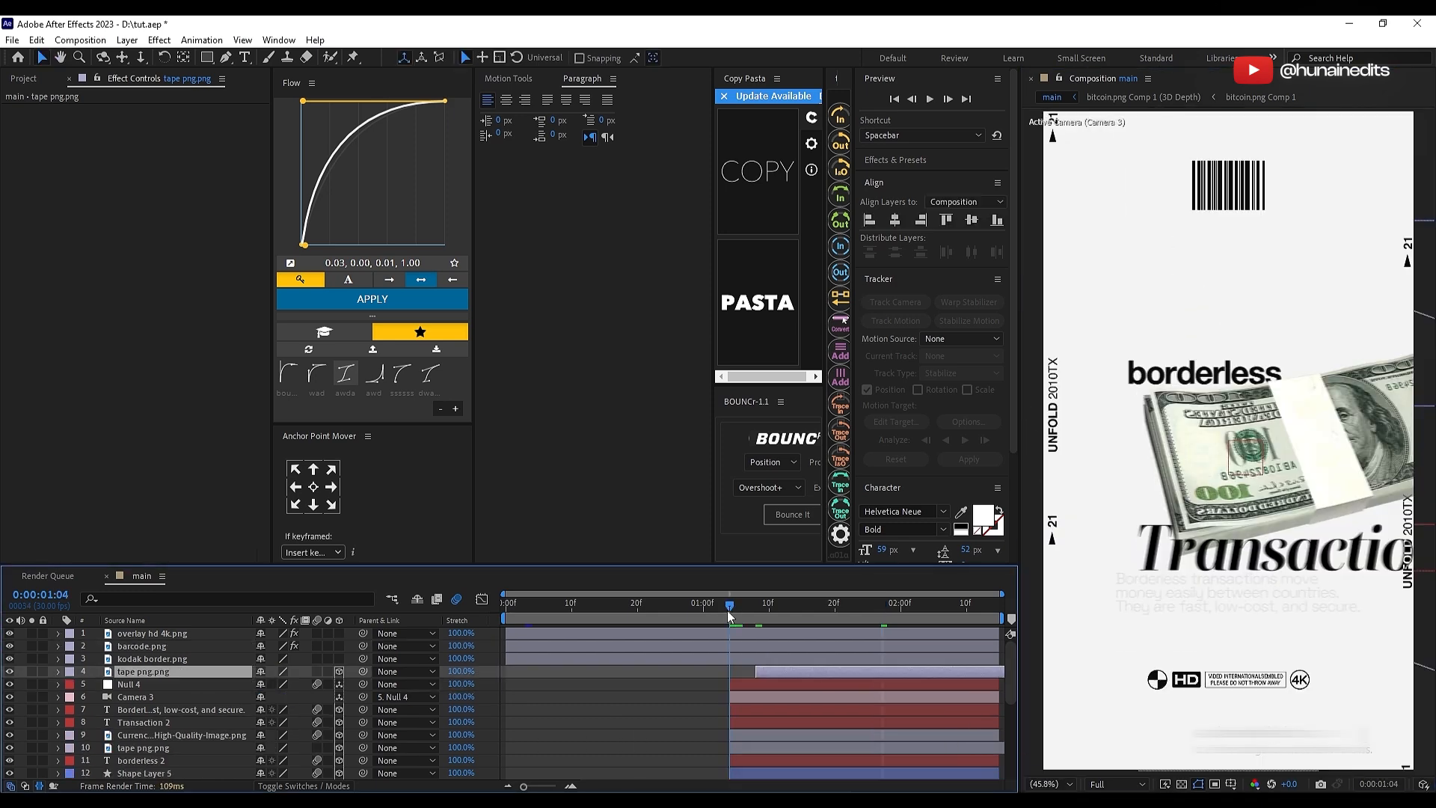
Step: Shorten the opacity fades of both tape layers to about 9 frames and start the duplicate about 3 frames further on, previewing the result
{"action": "left_click_drag", "start_coordinate": [727, 610], "coordinate": [862, 604]}
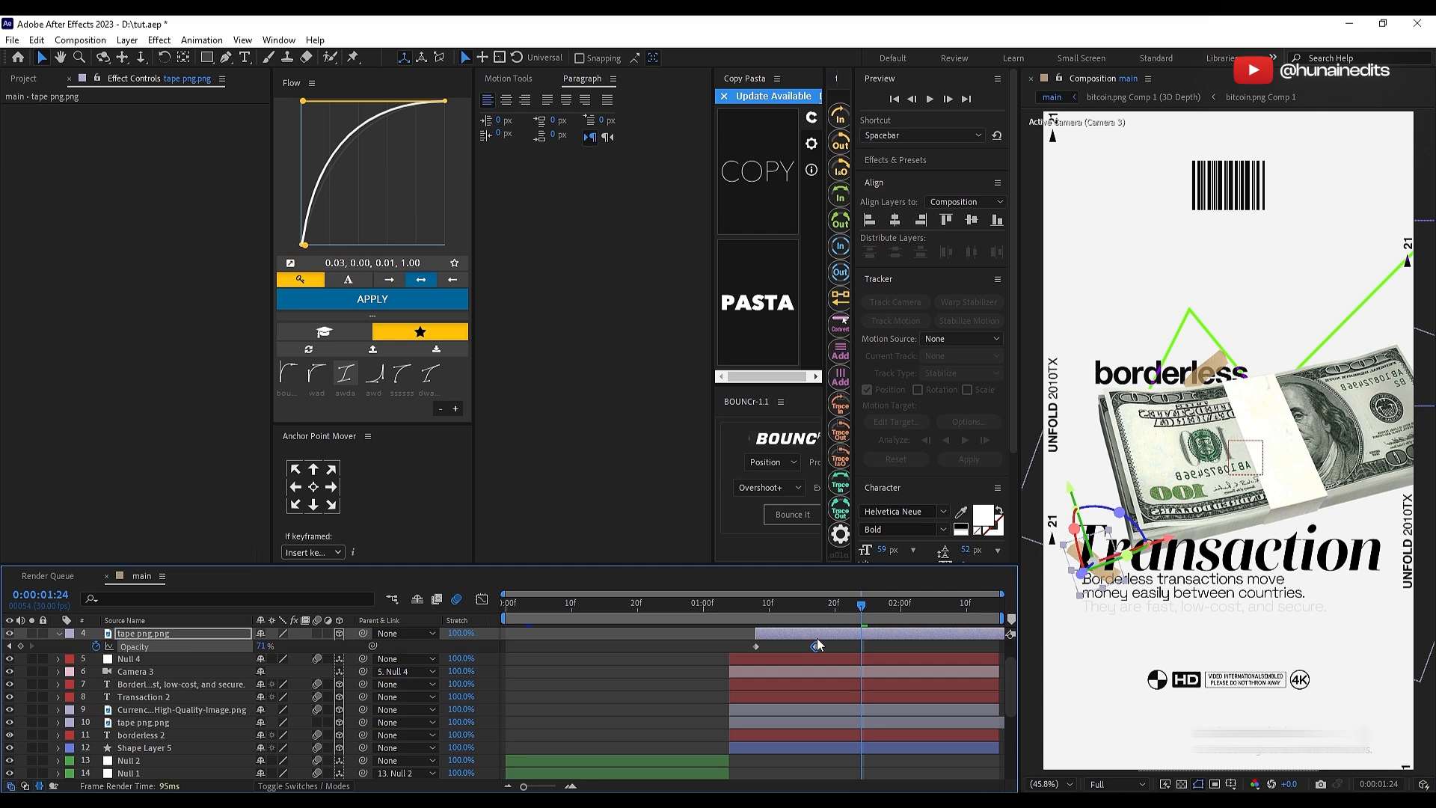
{"action": "left_click", "coordinate": [793, 723]}
{"action": "key", "text": "u"}
{"action": "left_click_drag", "start_coordinate": [808, 735], "coordinate": [789, 735]}
{"action": "left_click_drag", "start_coordinate": [792, 634], "coordinate": [812, 634]}
{"action": "left_click", "coordinate": [730, 607]}
{"action": "left_click", "coordinate": [708, 677]}
{"action": "key", "text": "space"}
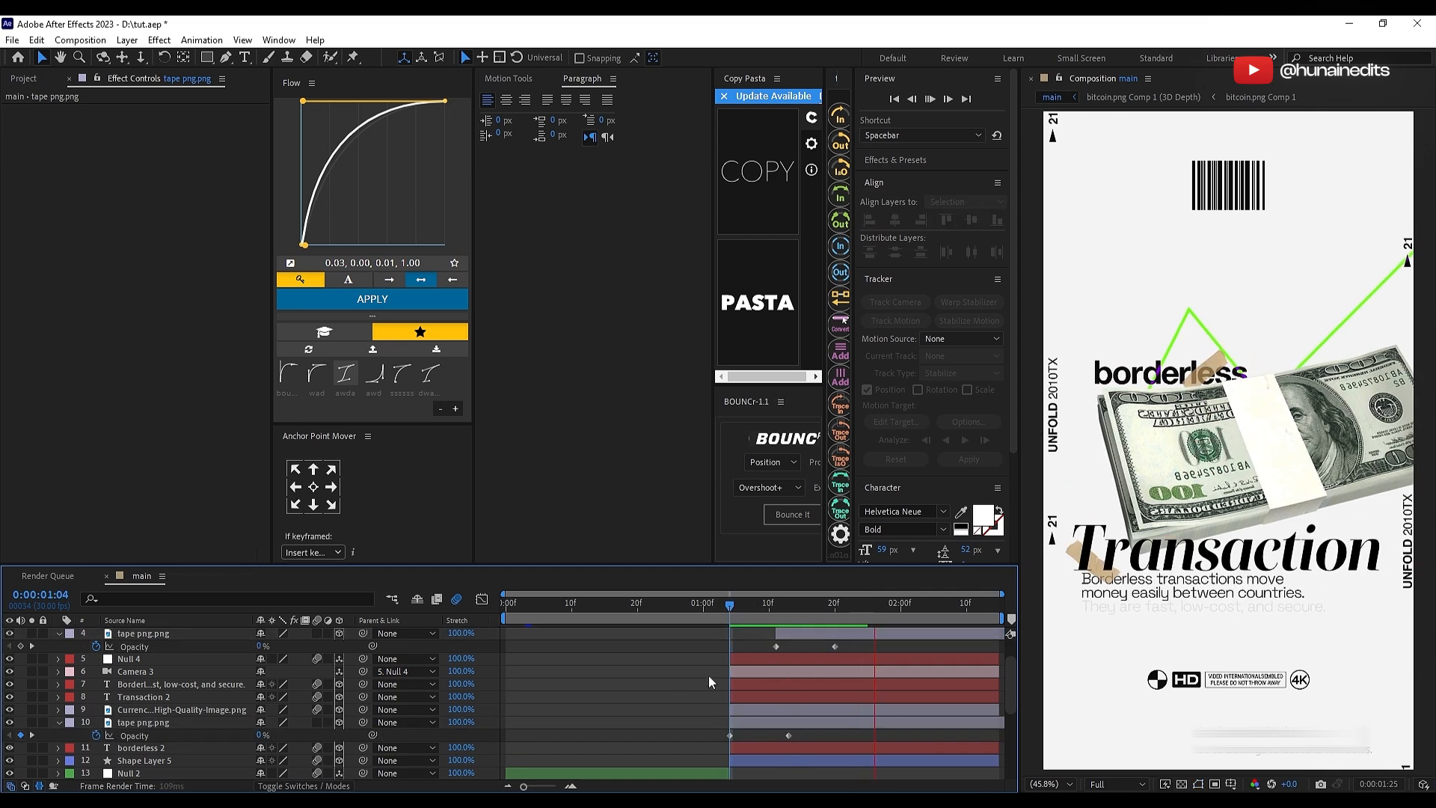
Step: Add a topmost adjustment layer with a 15% Noise effect and color noise turned off
{"action": "mouse_move", "coordinate": [593, 608]}
{"action": "left_mouse_down"}
{"action": "mouse_move", "coordinate": [614, 638]}
{"action": "mouse_move", "coordinate": [717, 620]}
{"action": "mouse_move", "coordinate": [857, 626]}
{"action": "mouse_move", "coordinate": [590, 625]}
{"action": "left_mouse_up"}
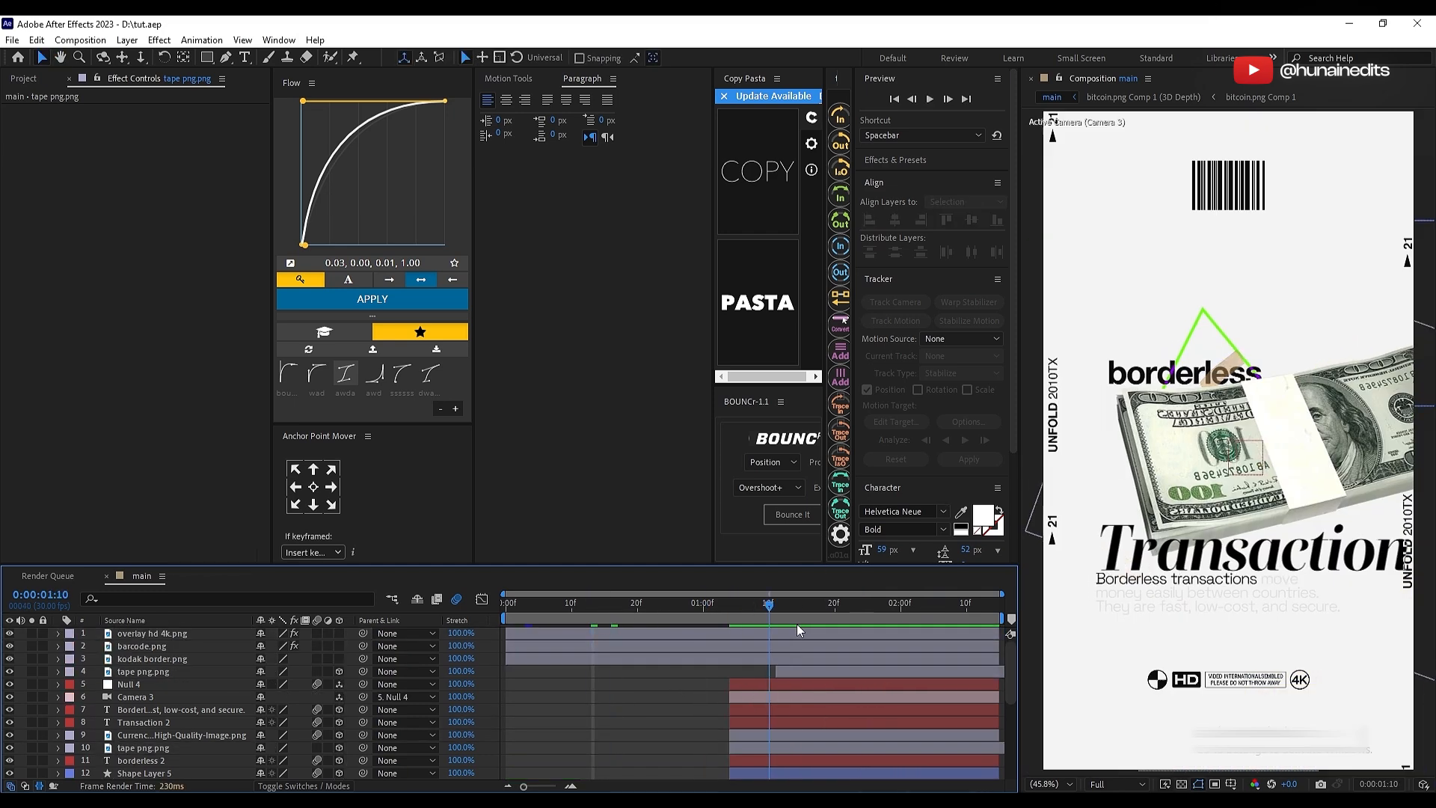
{"action": "key", "text": "ctrl+alt+y"}
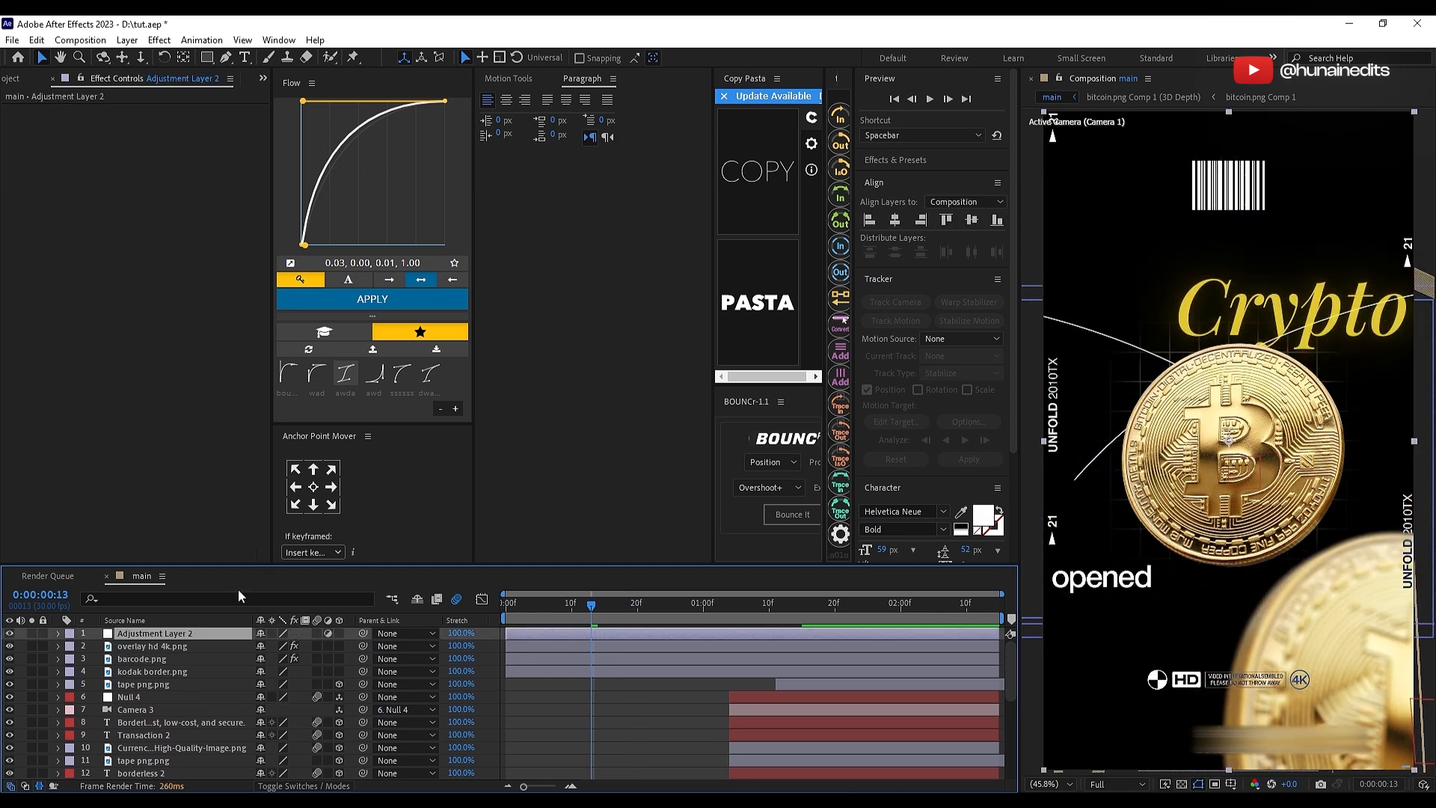
{"action": "key", "text": "ctrl+space"}
{"action": "type", "text": "noise"}
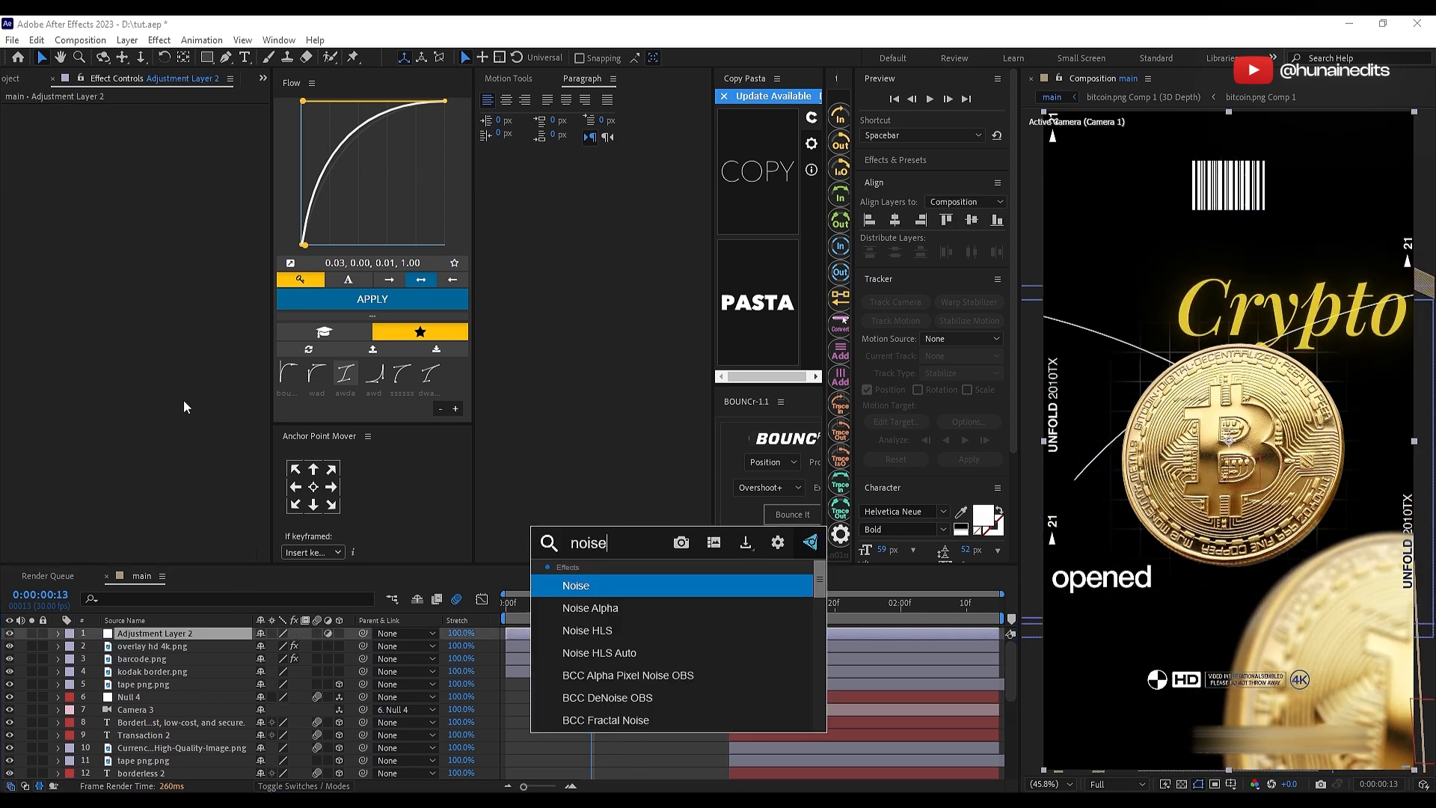
{"action": "key", "text": "Return"}
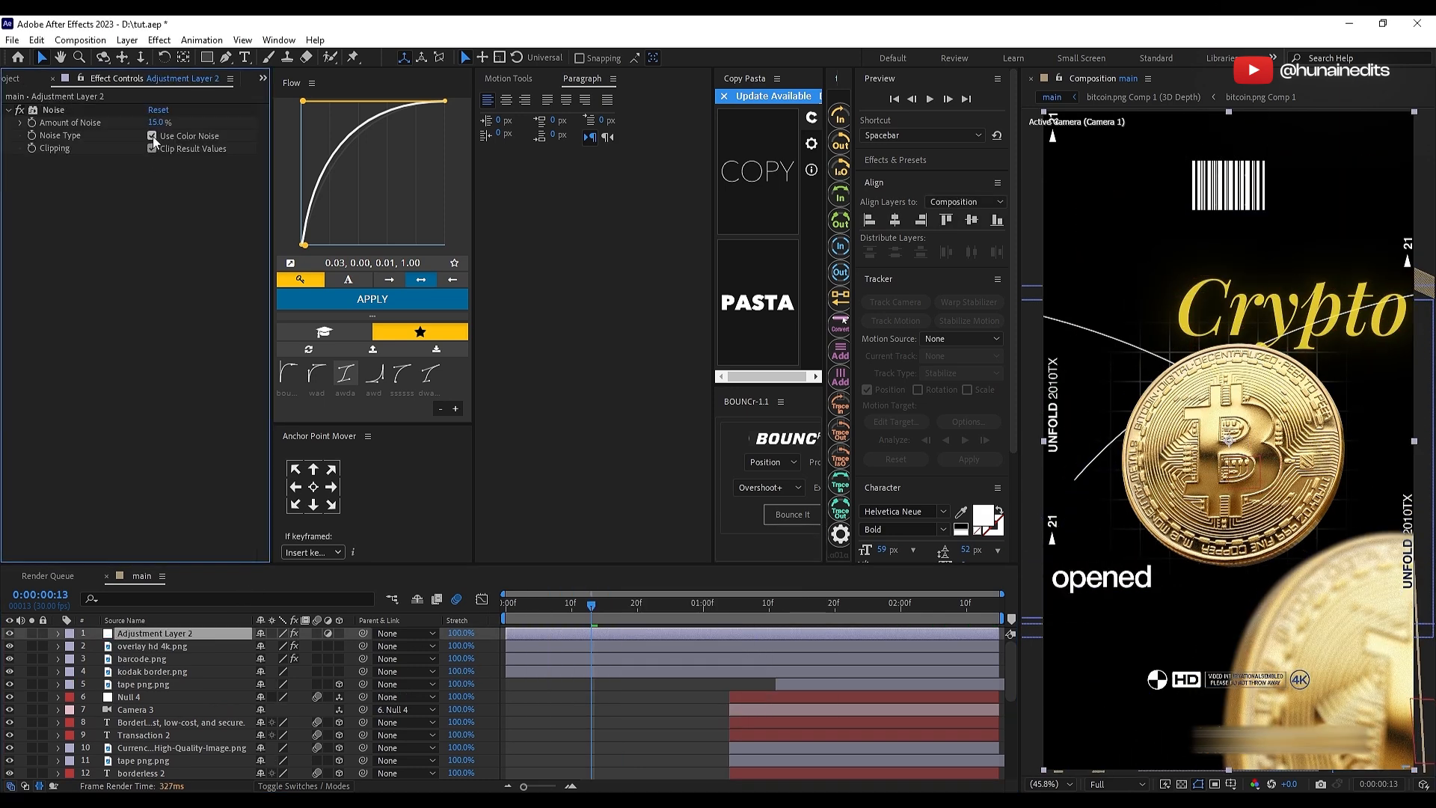
{"action": "left_click", "coordinate": [153, 136]}
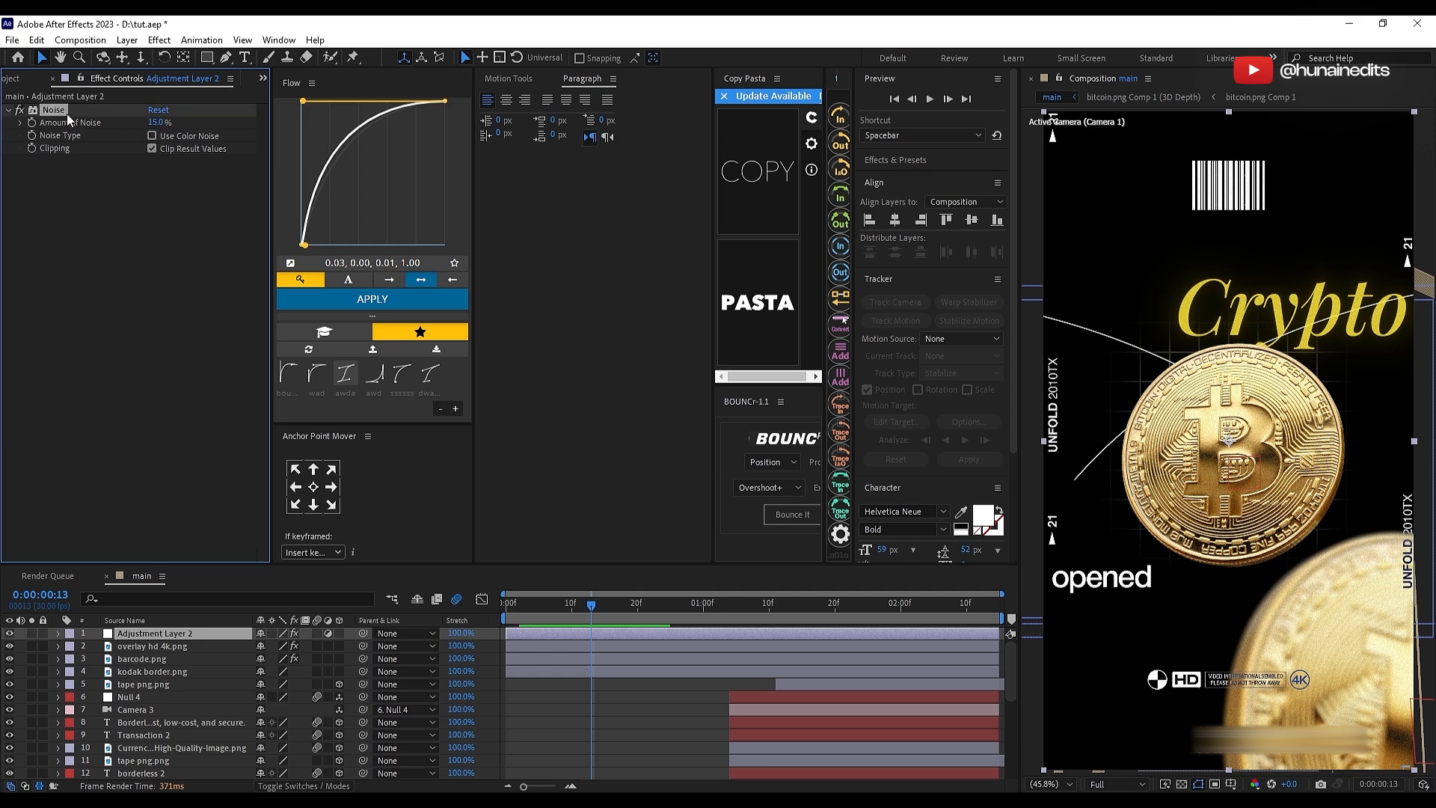
Step: Duplicate the noise adjustment layer and replace the copy's Noise effect with Deep Glow, with Unmult enabled
{"action": "left_click", "coordinate": [350, 637]}
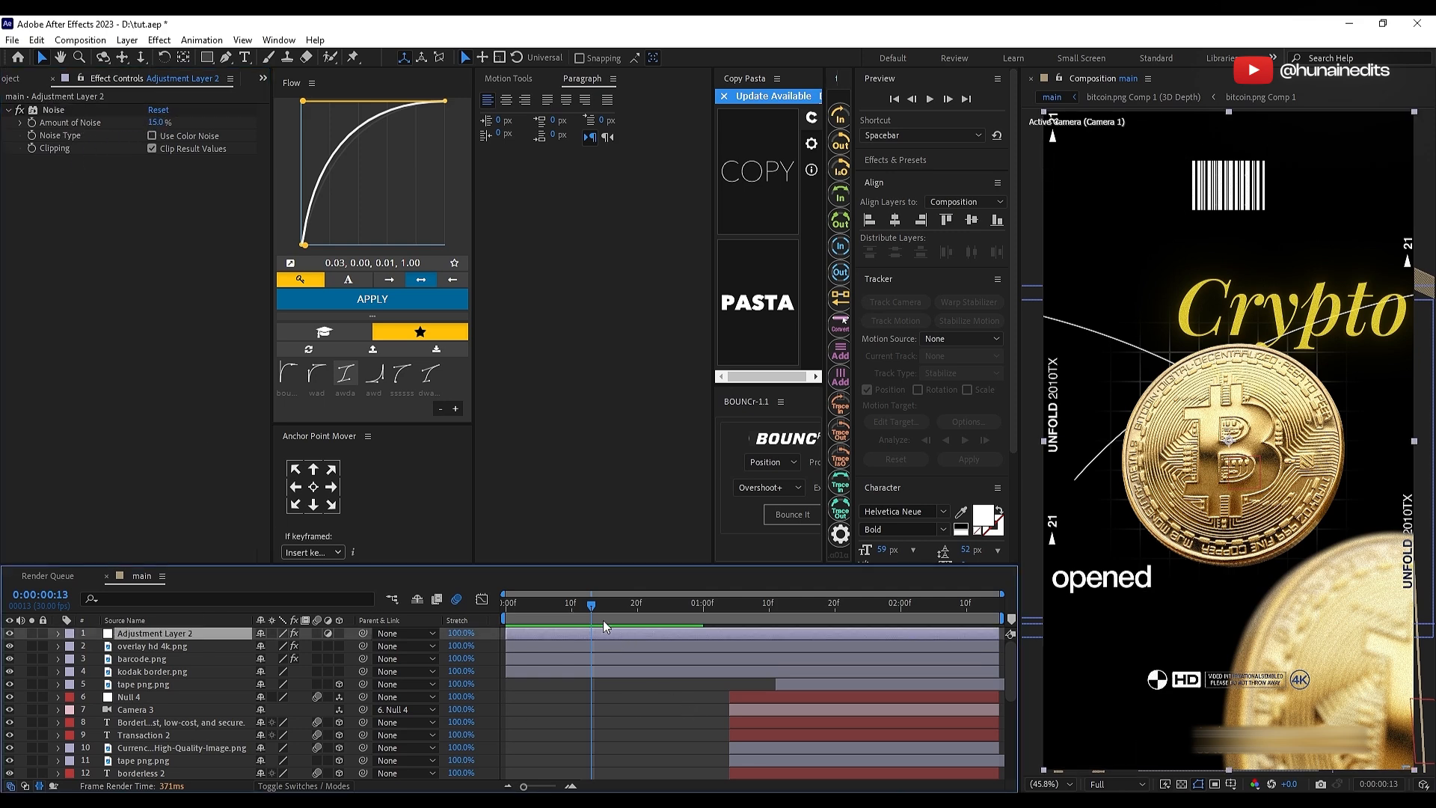
{"action": "key", "text": "ctrl+d"}
{"action": "left_click", "coordinate": [65, 111]}
{"action": "key", "text": "Delete"}
{"action": "key", "text": "ctrl+space"}
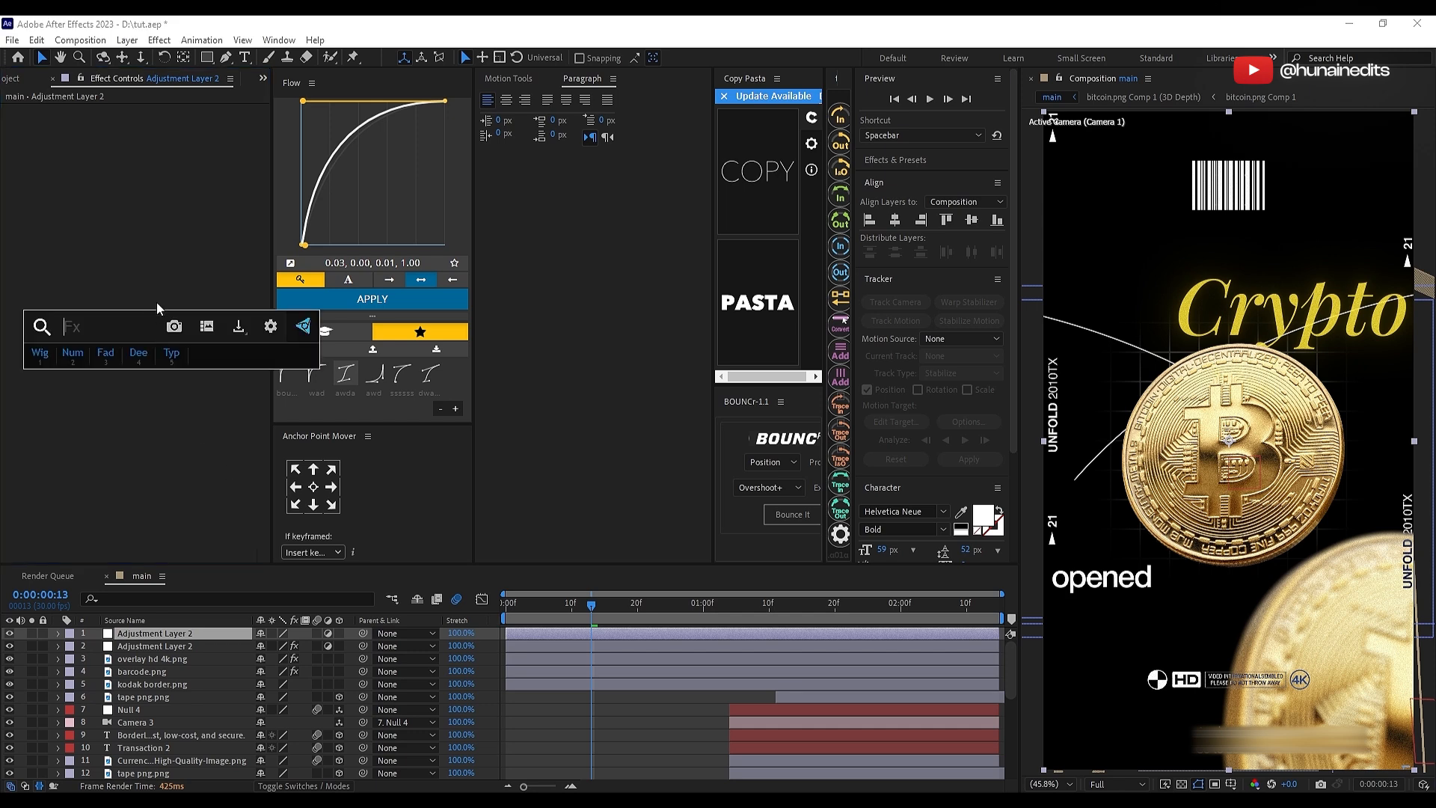
{"action": "type", "text": "de"}
{"action": "key", "text": "Return"}
{"action": "left_click", "coordinate": [153, 326]}
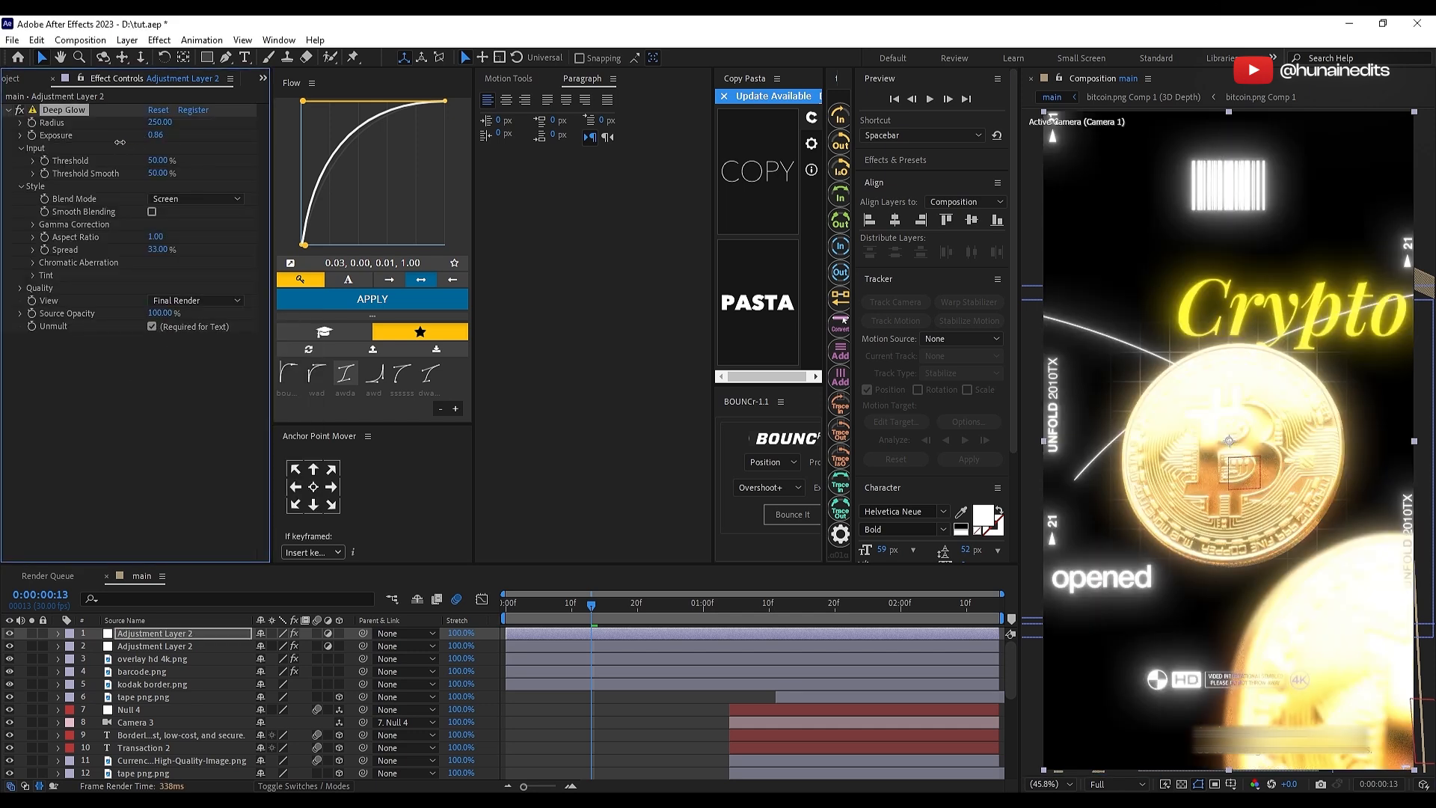
Step: Set the Deep Glow exposure to 0.37 and radius to 350, and enable Smooth Blending
{"action": "left_click_drag", "start_coordinate": [120, 142], "coordinate": [158, 137]}
{"action": "left_click_drag", "start_coordinate": [157, 124], "coordinate": [315, 125]}
{"action": "type", "text": "3"}
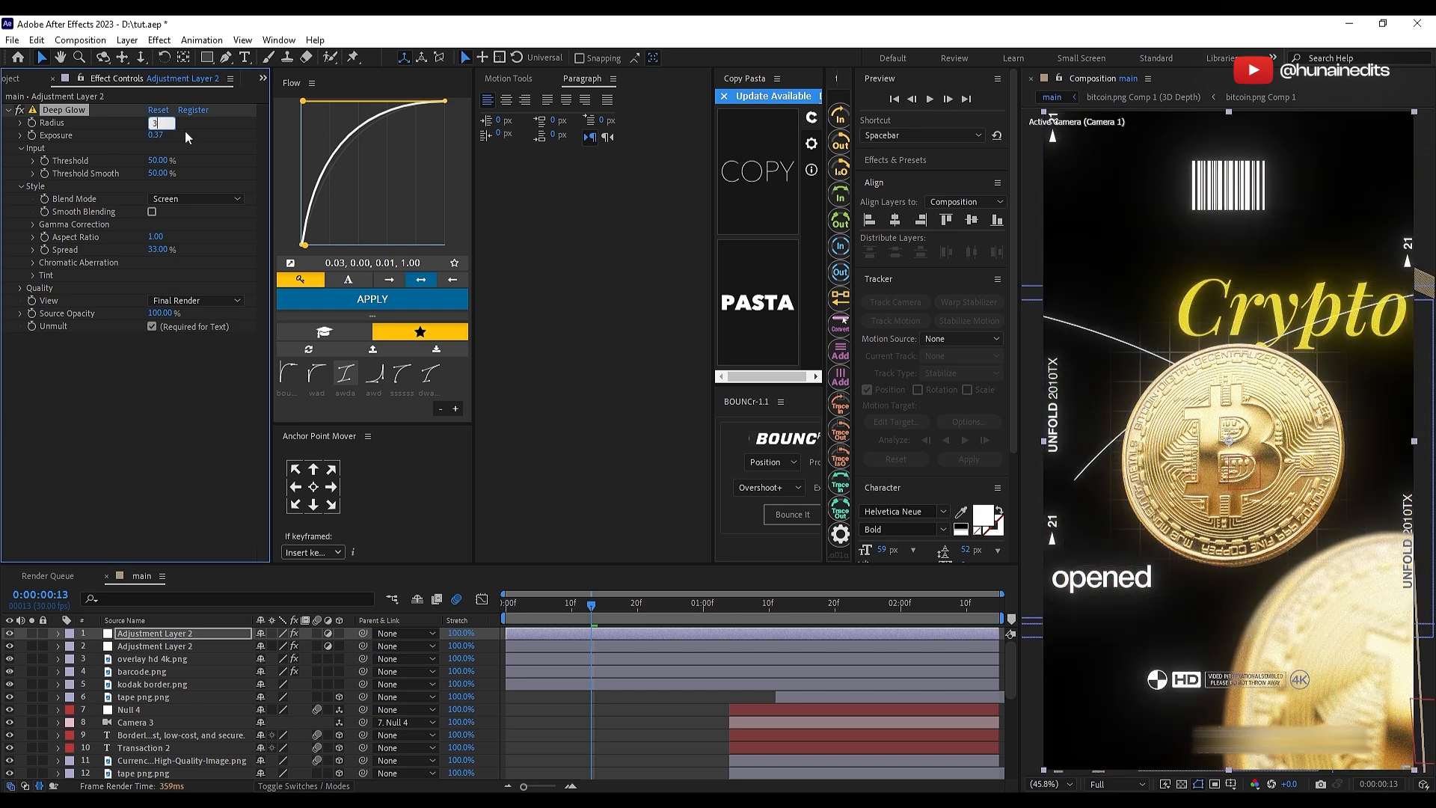
{"action": "type", "text": "50"}
{"action": "left_click", "coordinate": [231, 214]}
Step: Set the Deep Glow adjustment layer's opacity to 50% and save the project
{"action": "key", "text": "t"}
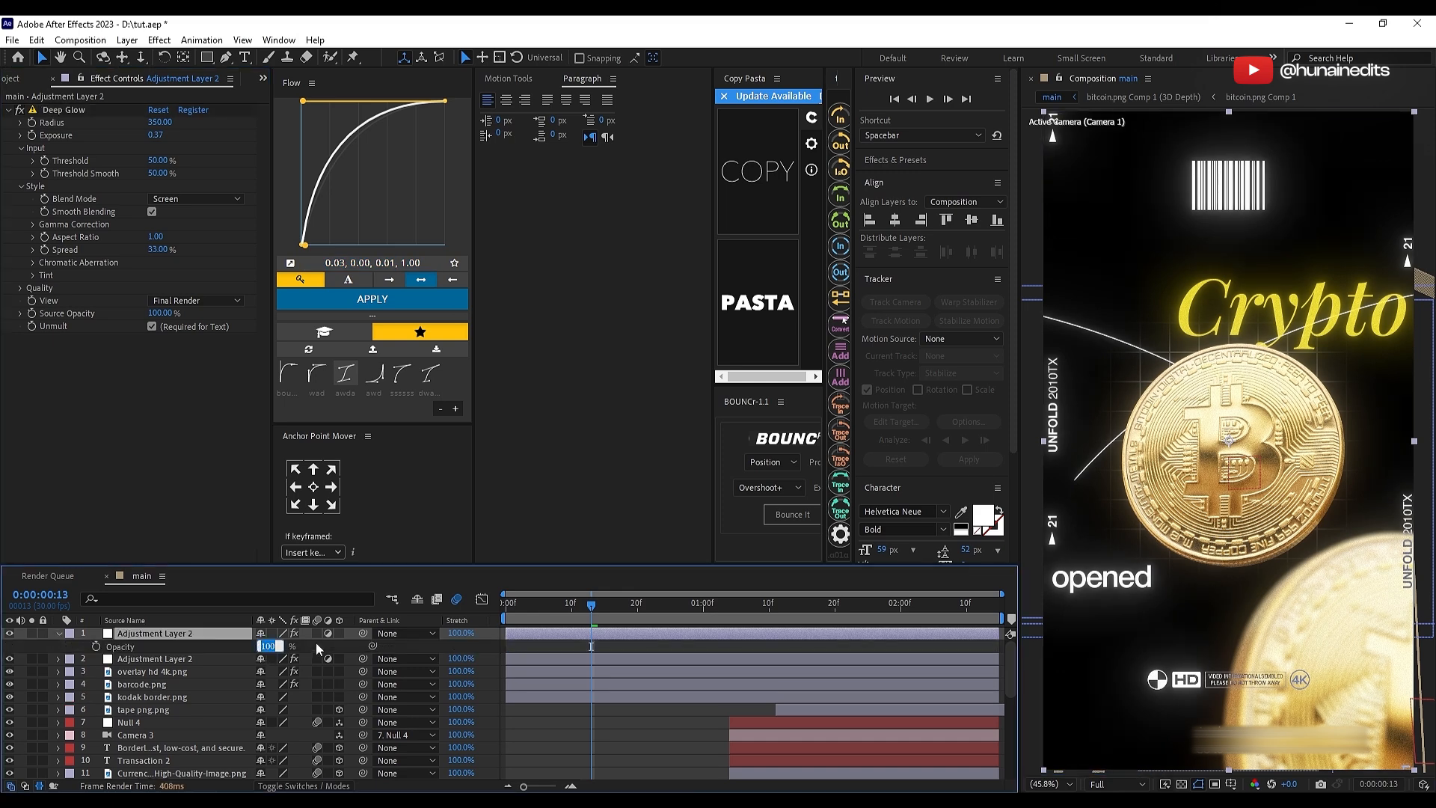
{"action": "type", "text": "50"}
{"action": "left_click", "coordinate": [634, 733]}
{"action": "key", "text": "u"}
{"action": "key", "text": "ctrl+s"}
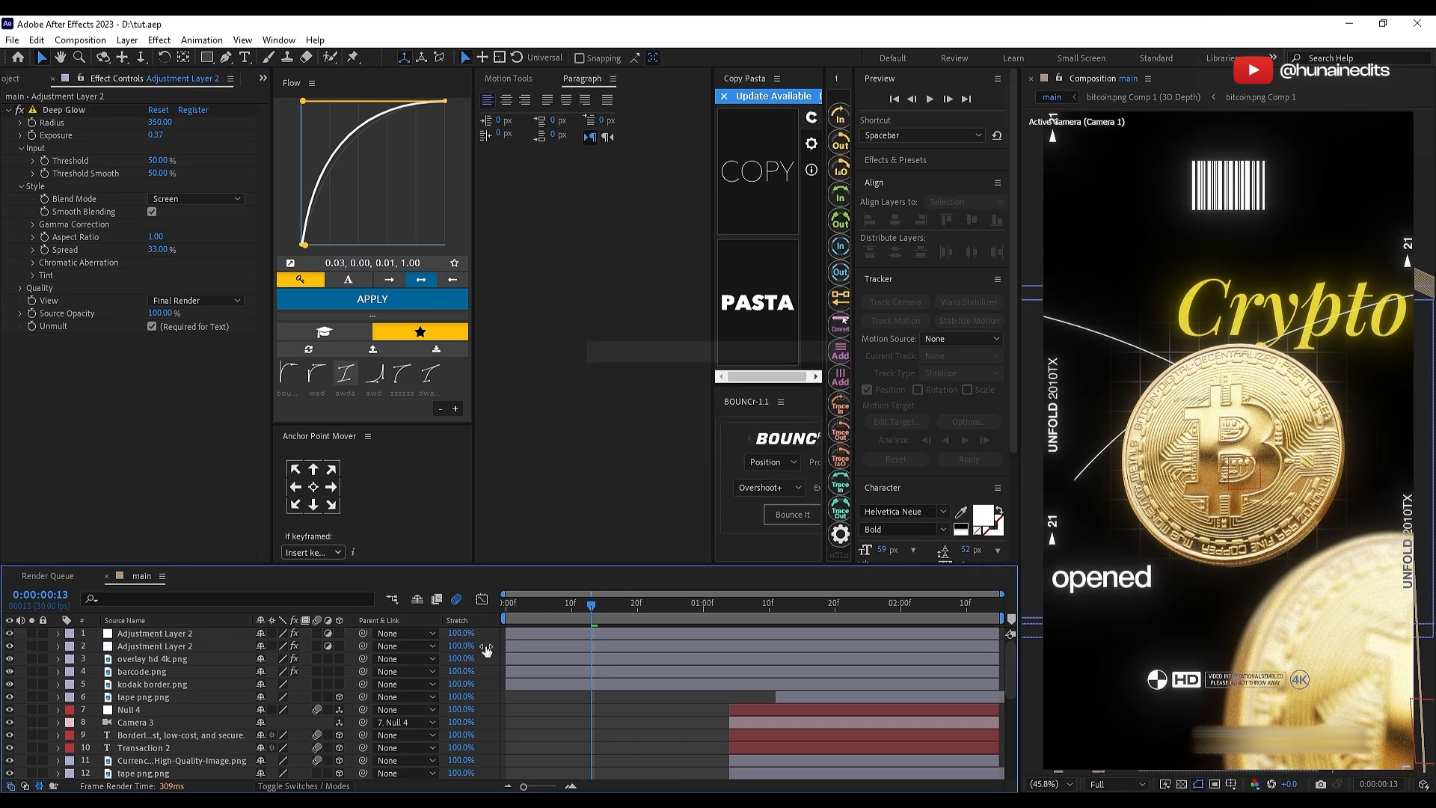
Step: Add another topmost adjustment layer, apply BCC+Chromatic Aberration to it and edit its Red/Cyan Distortion value
{"action": "right_click", "coordinate": [494, 646]}
{"action": "mouse_move", "coordinate": [516, 469]}
{"action": "left_click", "coordinate": [763, 586]}
{"action": "key", "text": "ctrl+space"}
{"action": "type", "text": "chromatic"}
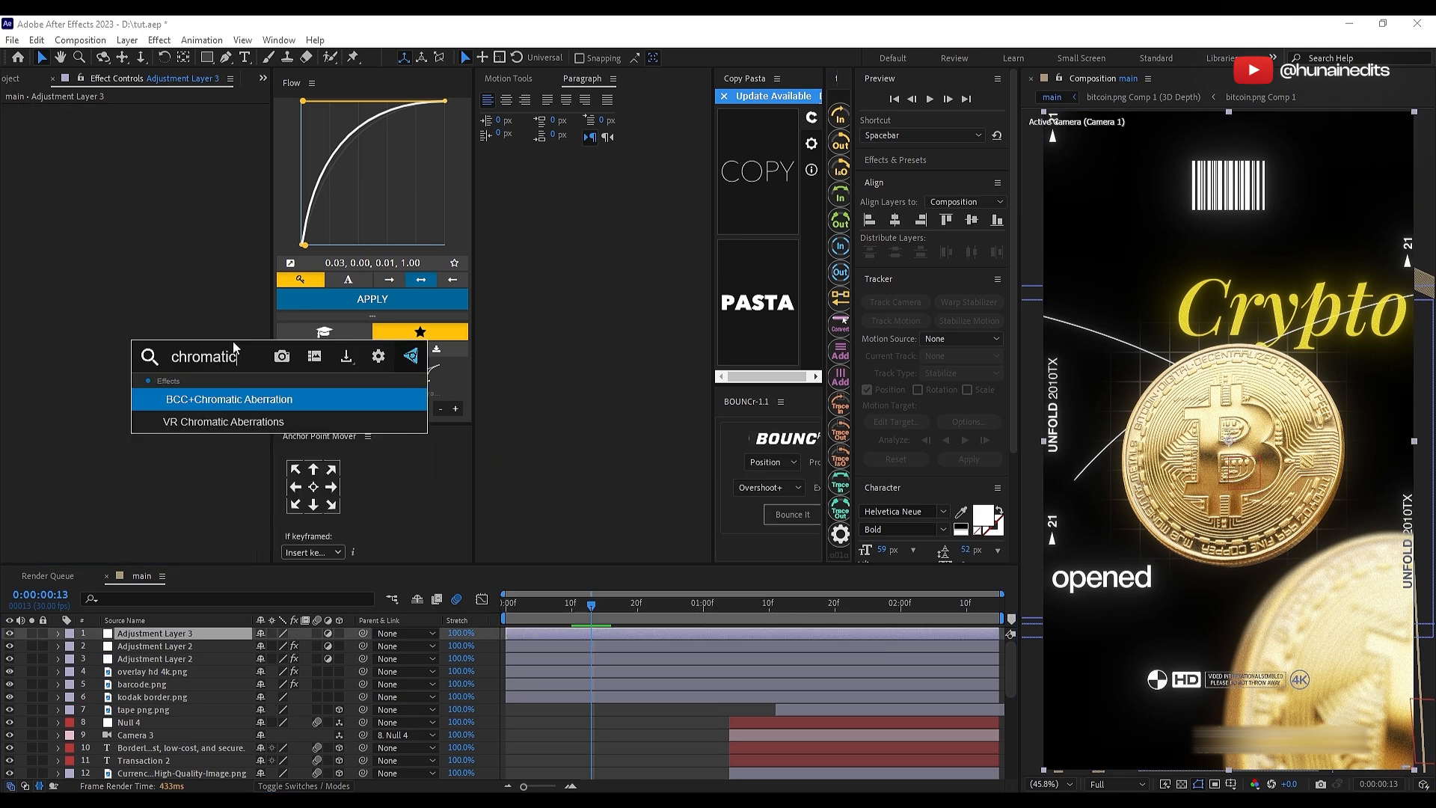
{"action": "key", "text": "Return"}
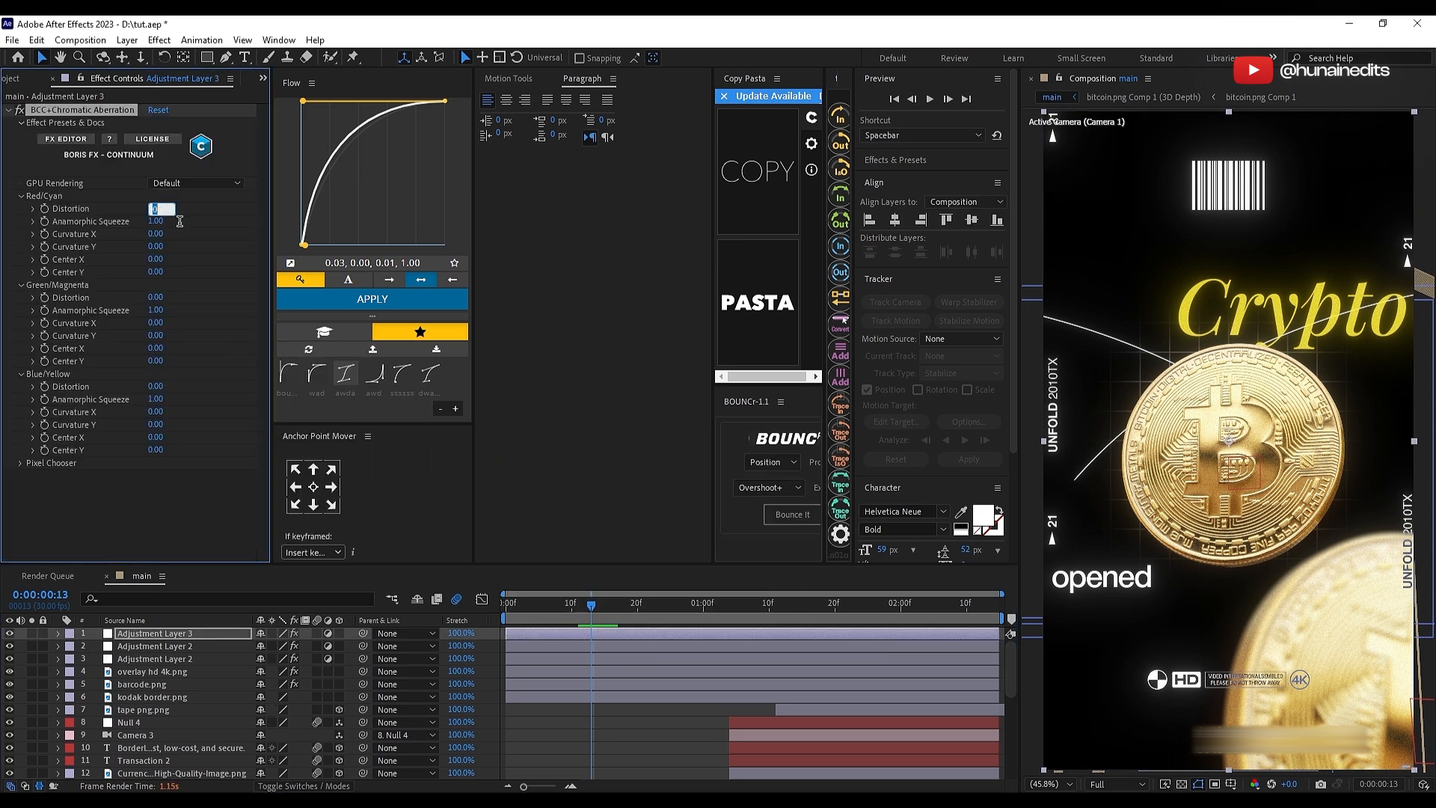
{"action": "left_click", "coordinate": [202, 217]}
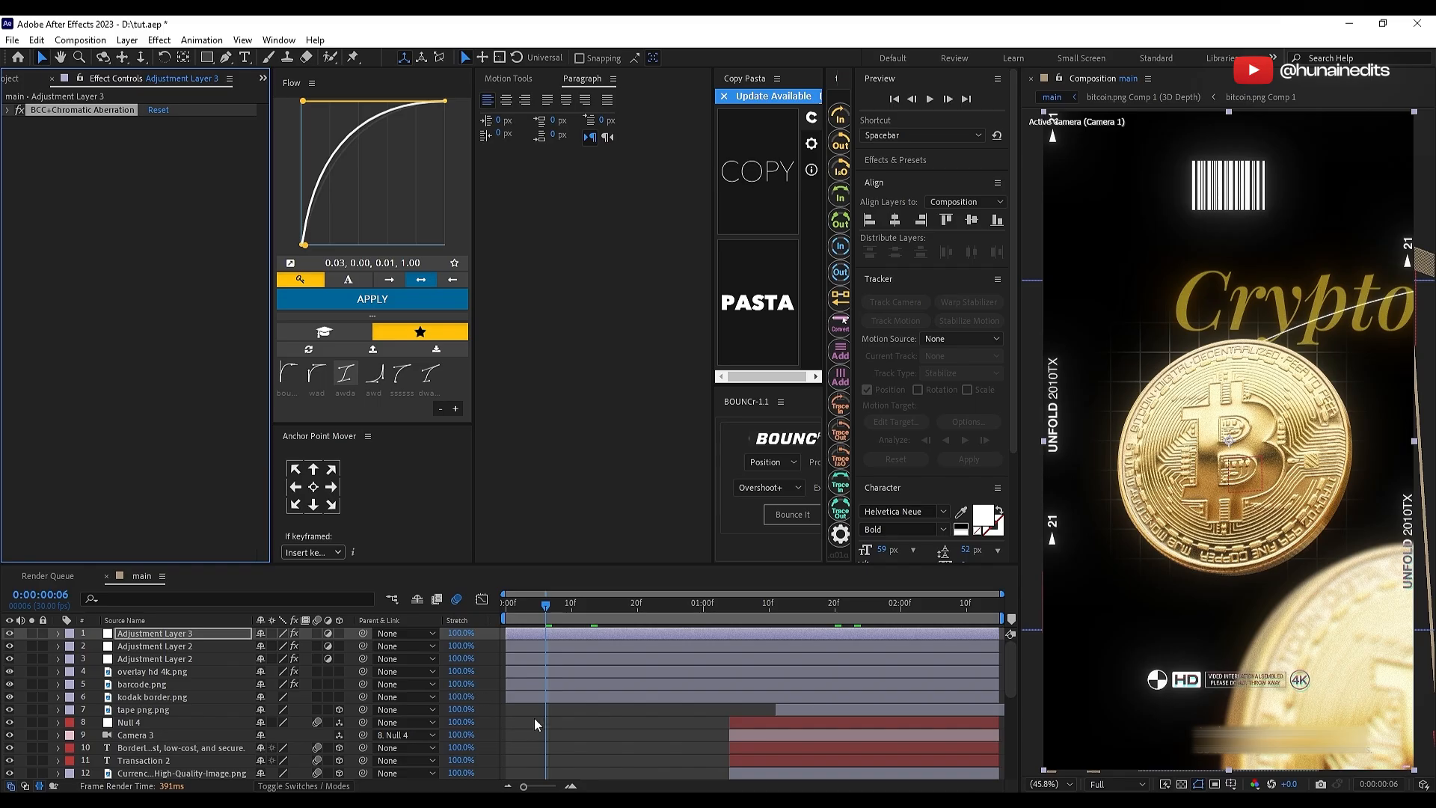
Step: Add another topmost adjustment layer, apply Gaussian Blur (Legacy) to it and set the Blurriness to 15
{"action": "right_click", "coordinate": [495, 648]}
{"action": "mouse_move", "coordinate": [568, 471]}
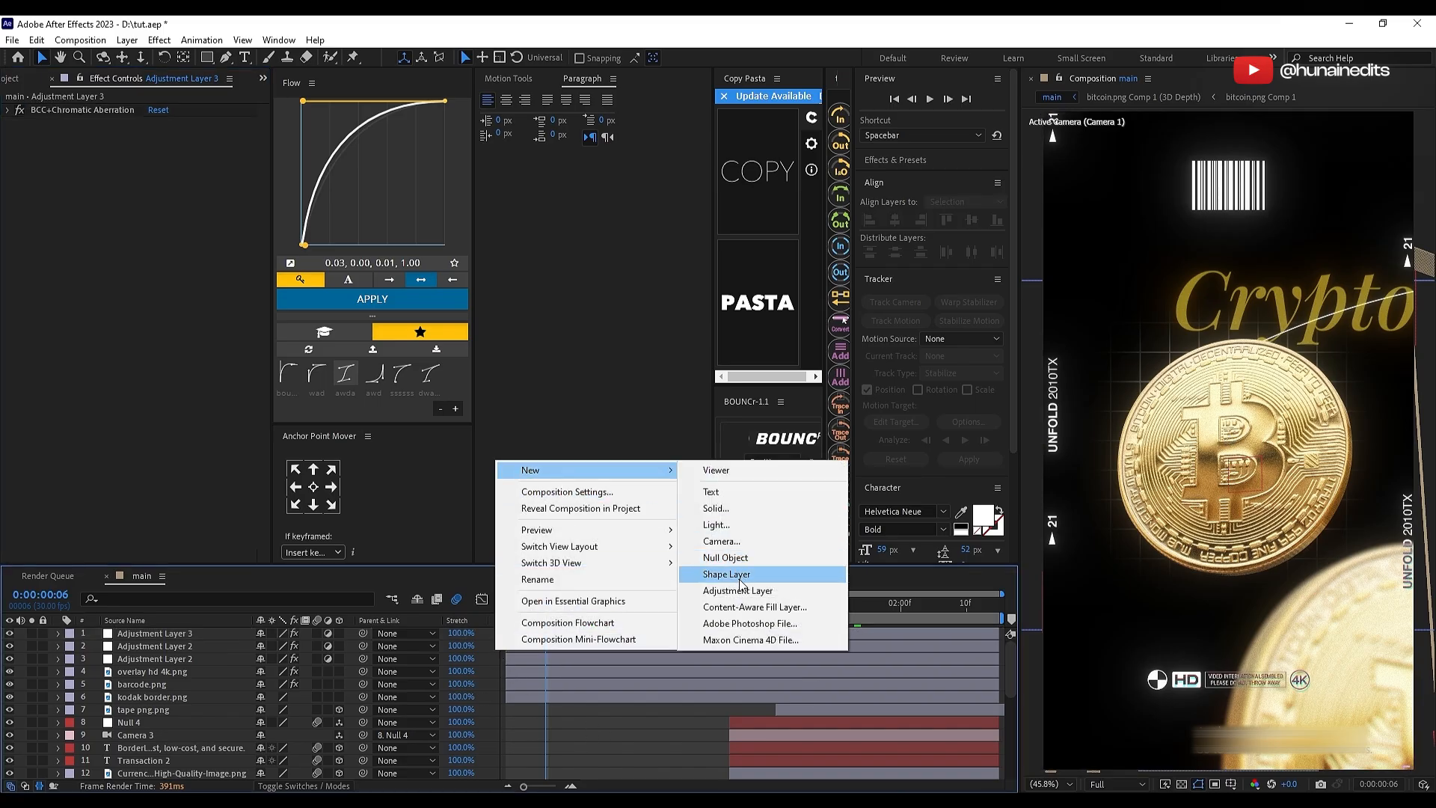
{"action": "left_click", "coordinate": [725, 590]}
{"action": "key", "text": "ctrl+space"}
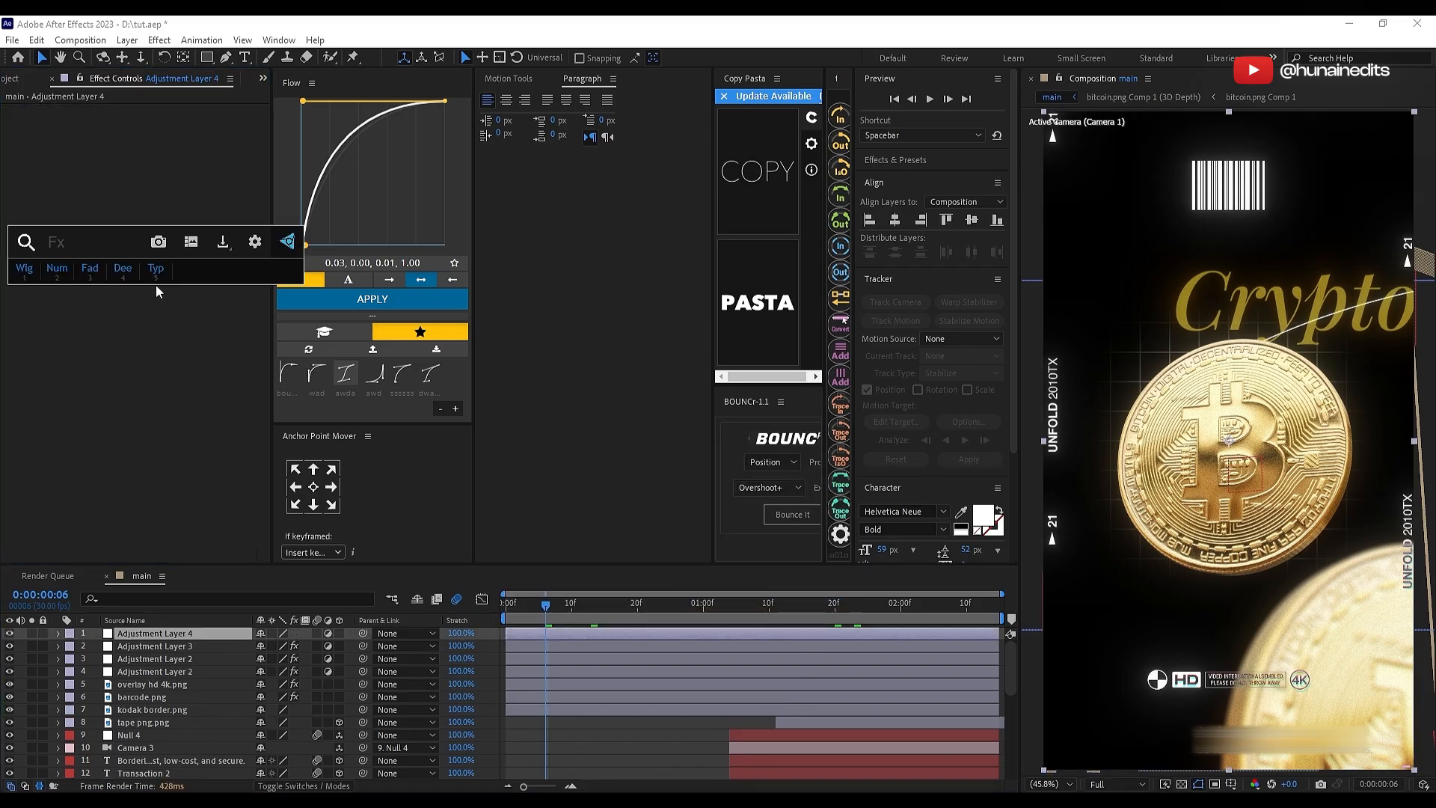
{"action": "type", "text": "gas"}
{"action": "left_click", "coordinate": [156, 285]}
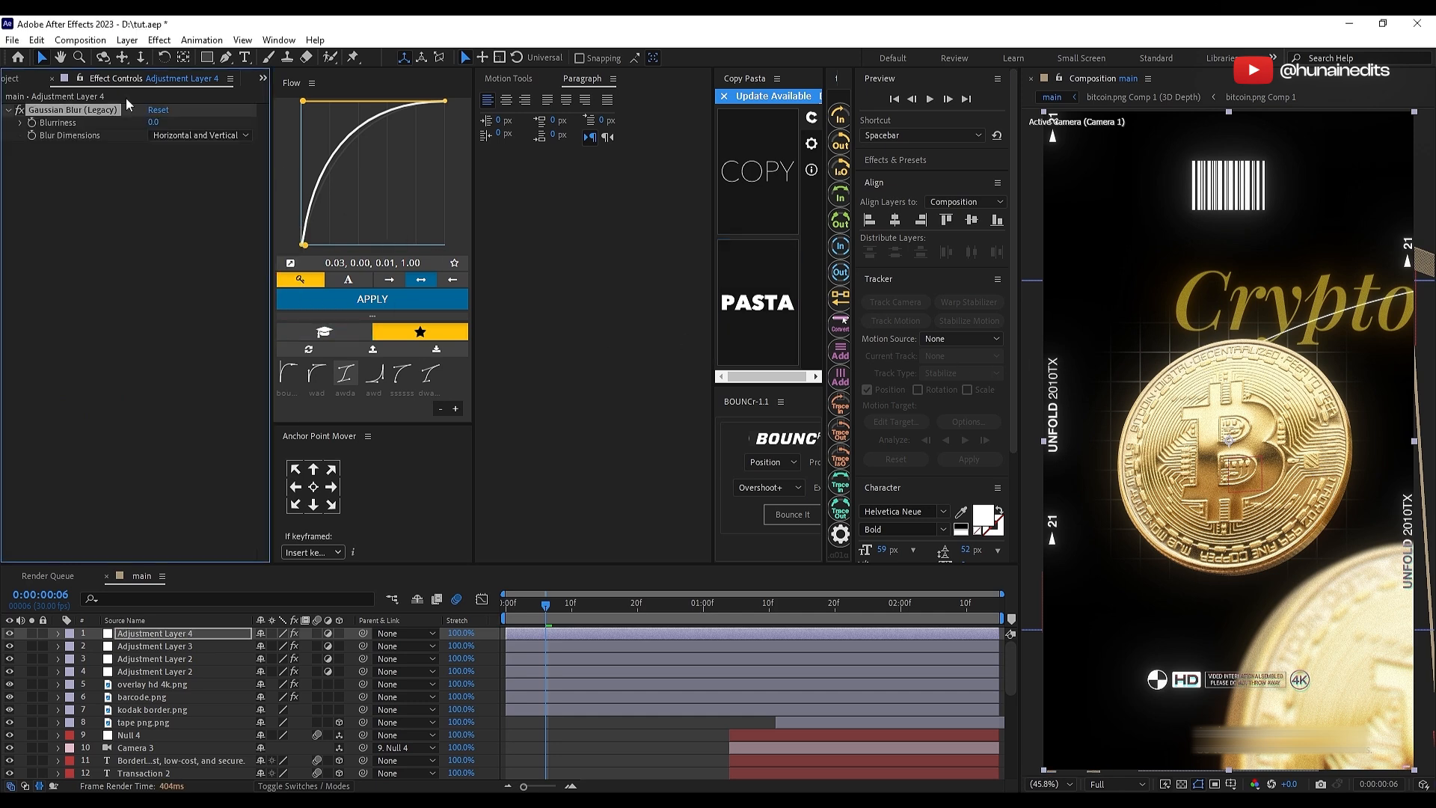
{"action": "left_click_drag", "start_coordinate": [154, 126], "coordinate": [154, 173]}
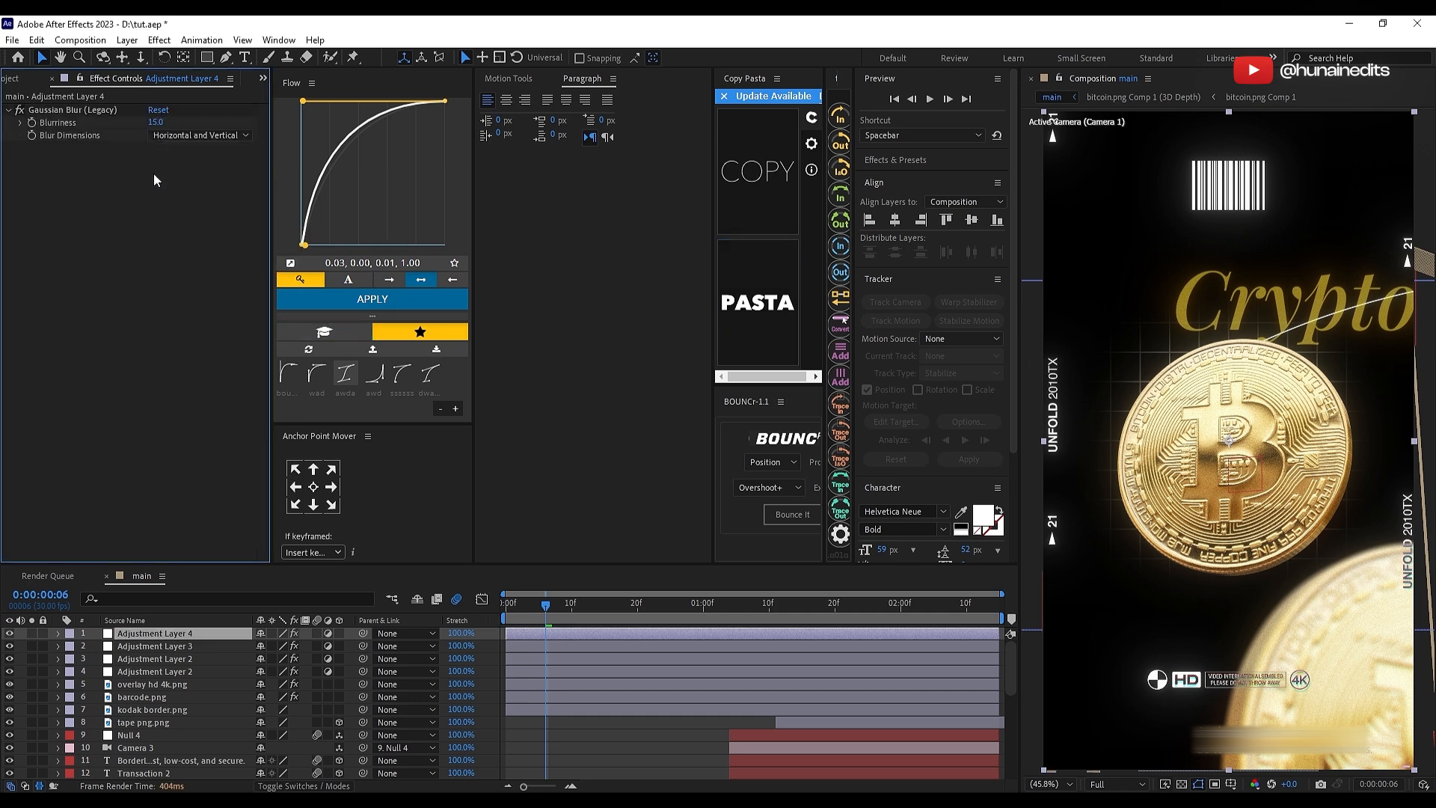
Step: Draw a full-frame elliptical mask on the blur adjustment layer and invert it so only the outer edges blur
{"action": "left_click", "coordinate": [207, 63]}
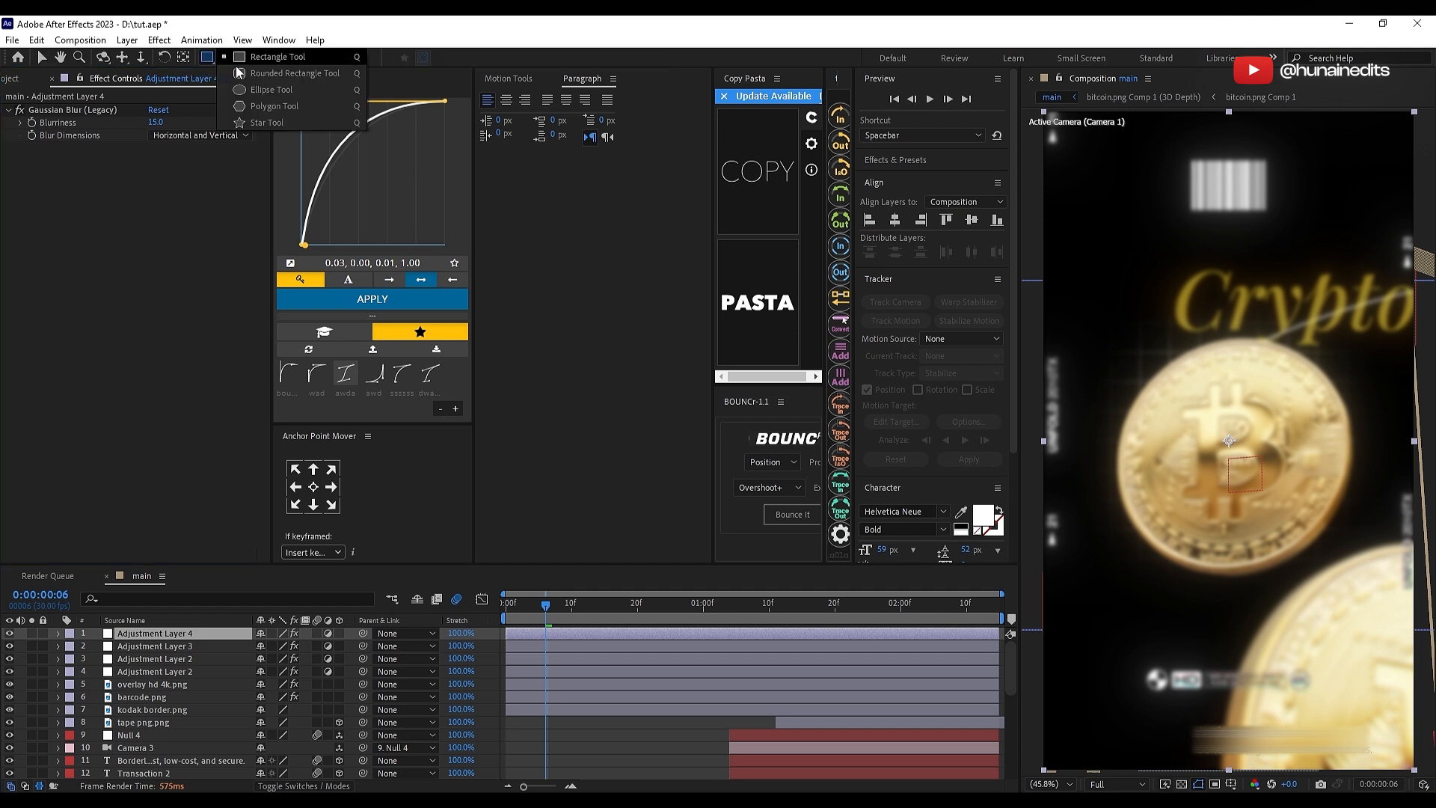
{"action": "left_click", "coordinate": [286, 90]}
{"action": "left_click_drag", "start_coordinate": [1045, 112], "coordinate": [1429, 752]}
{"action": "key", "text": "v"}
{"action": "left_click", "coordinate": [585, 679]}
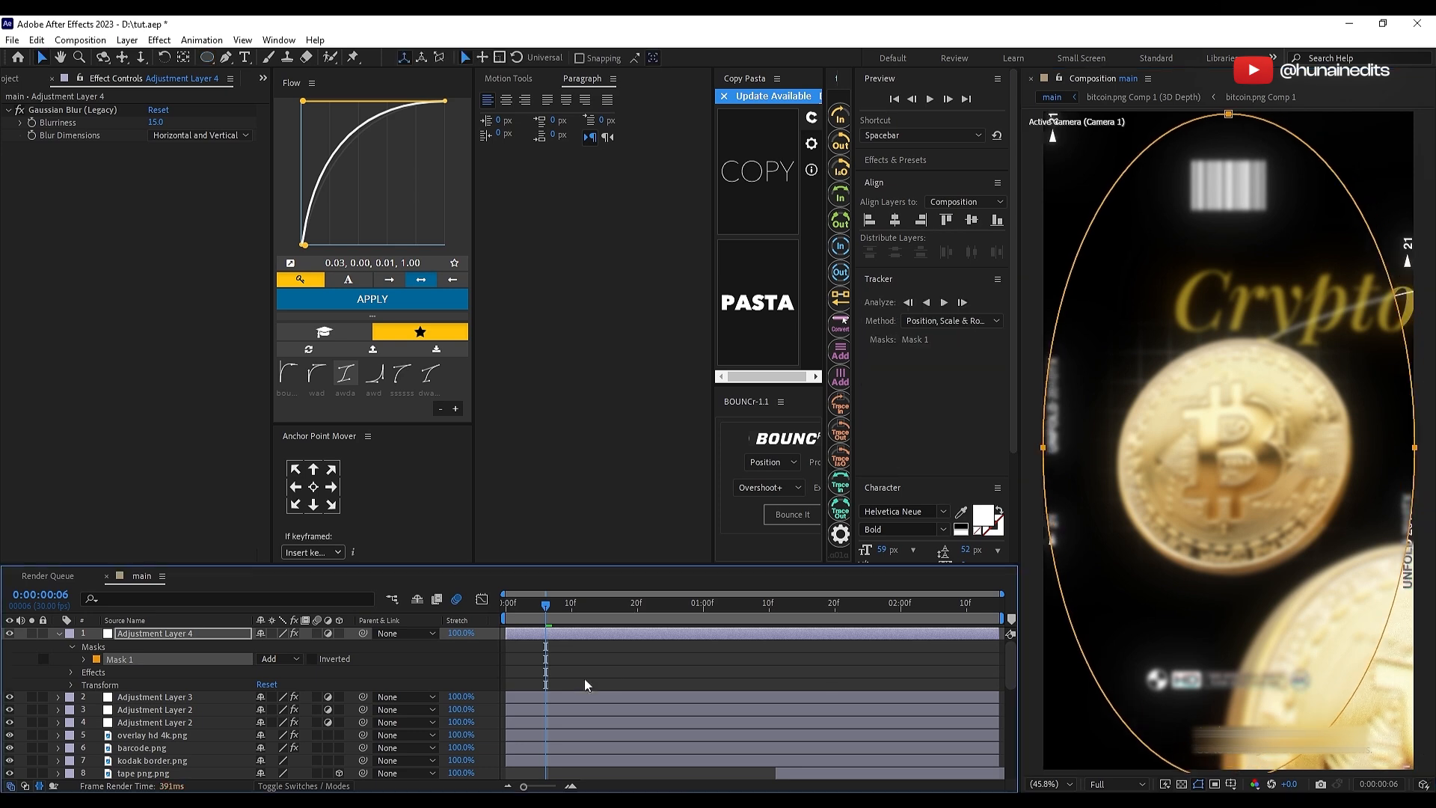
{"action": "left_click", "coordinate": [311, 659]}
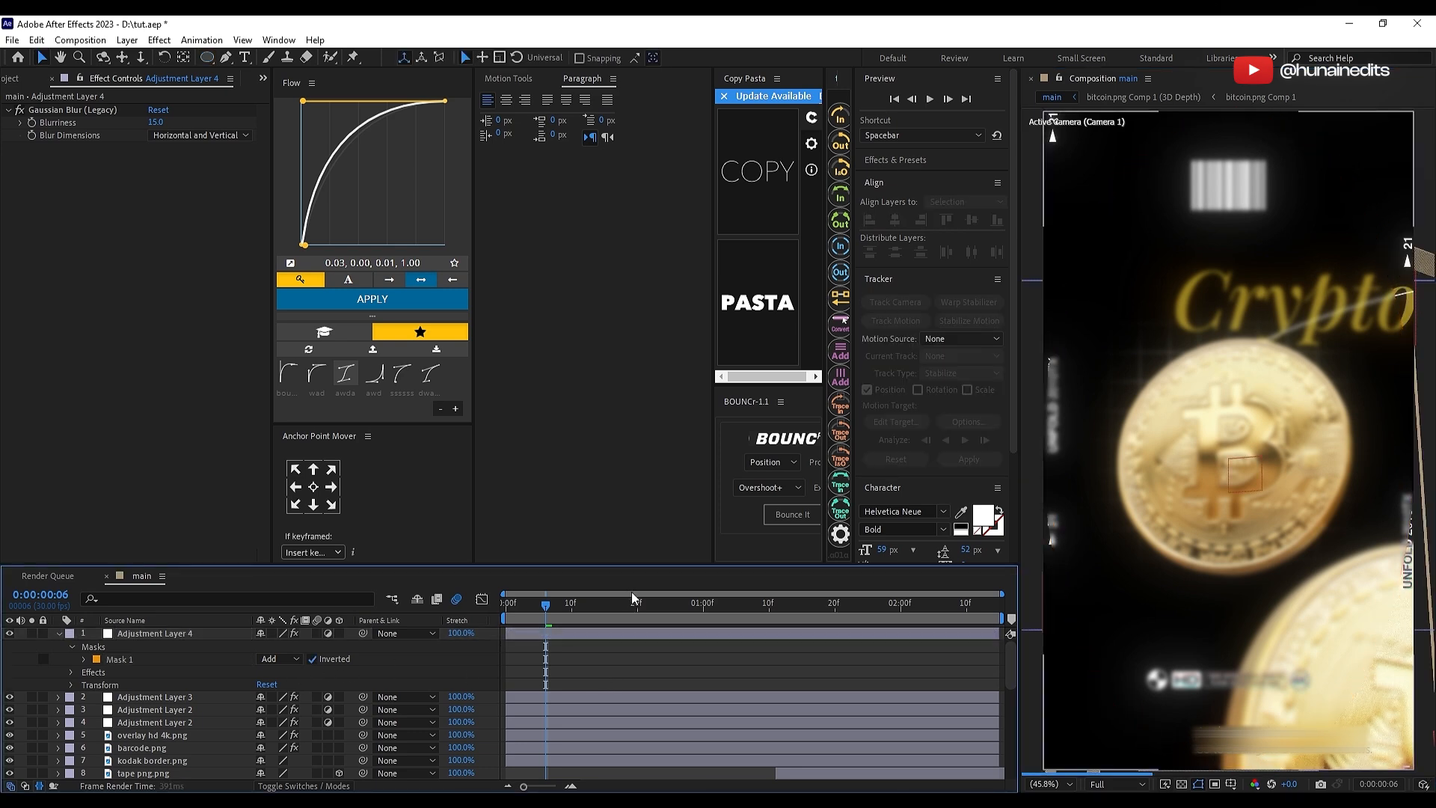
{"action": "left_click", "coordinate": [620, 634]}
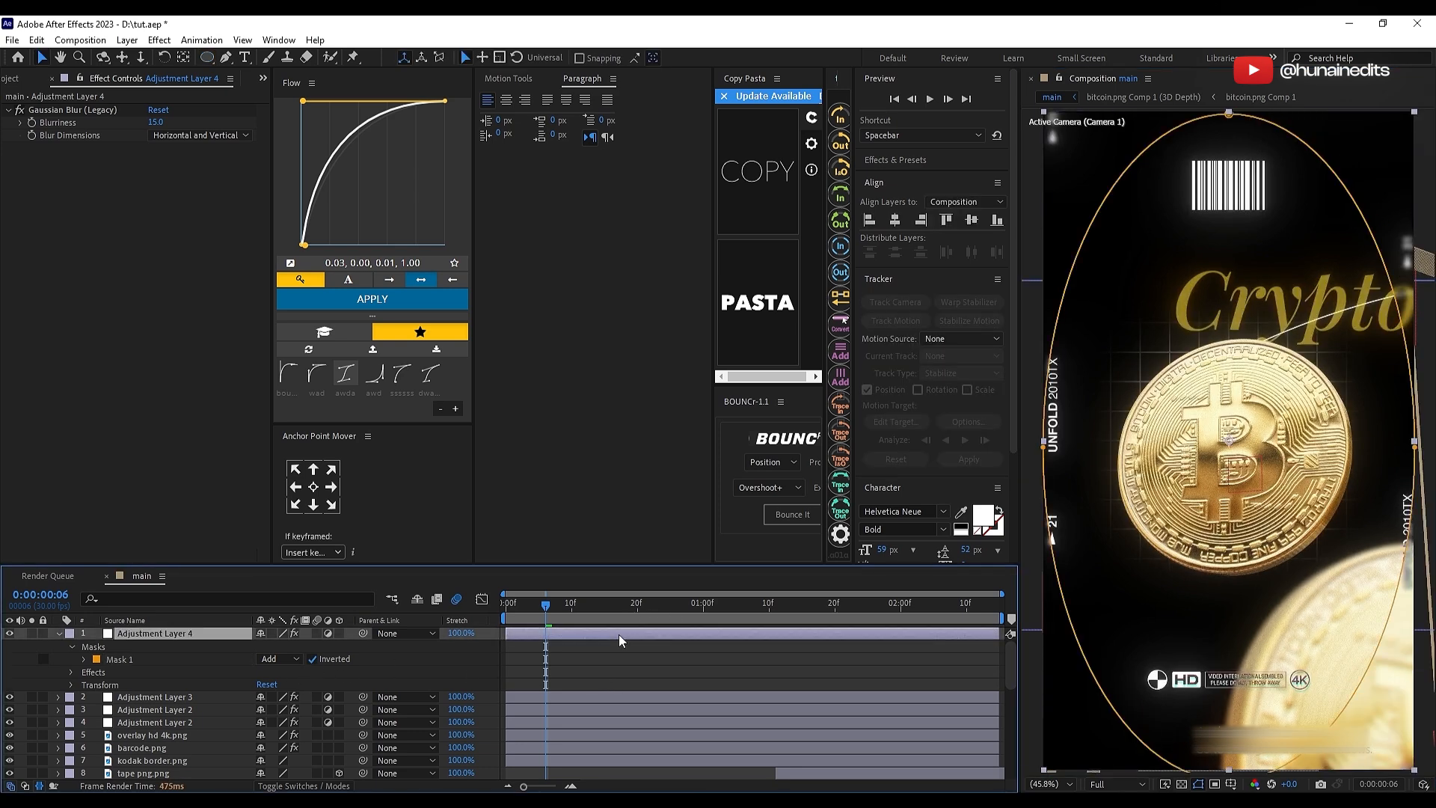
Step: Feather the blur layer's elliptical mask to soften its edge, collapse the layer properties and save the project
{"action": "left_click", "coordinate": [83, 659]}
{"action": "left_click_drag", "start_coordinate": [274, 687], "coordinate": [391, 673]}
{"action": "key", "text": "ctrl+a"}
{"action": "key", "text": "u"}
{"action": "left_click", "coordinate": [691, 665]}
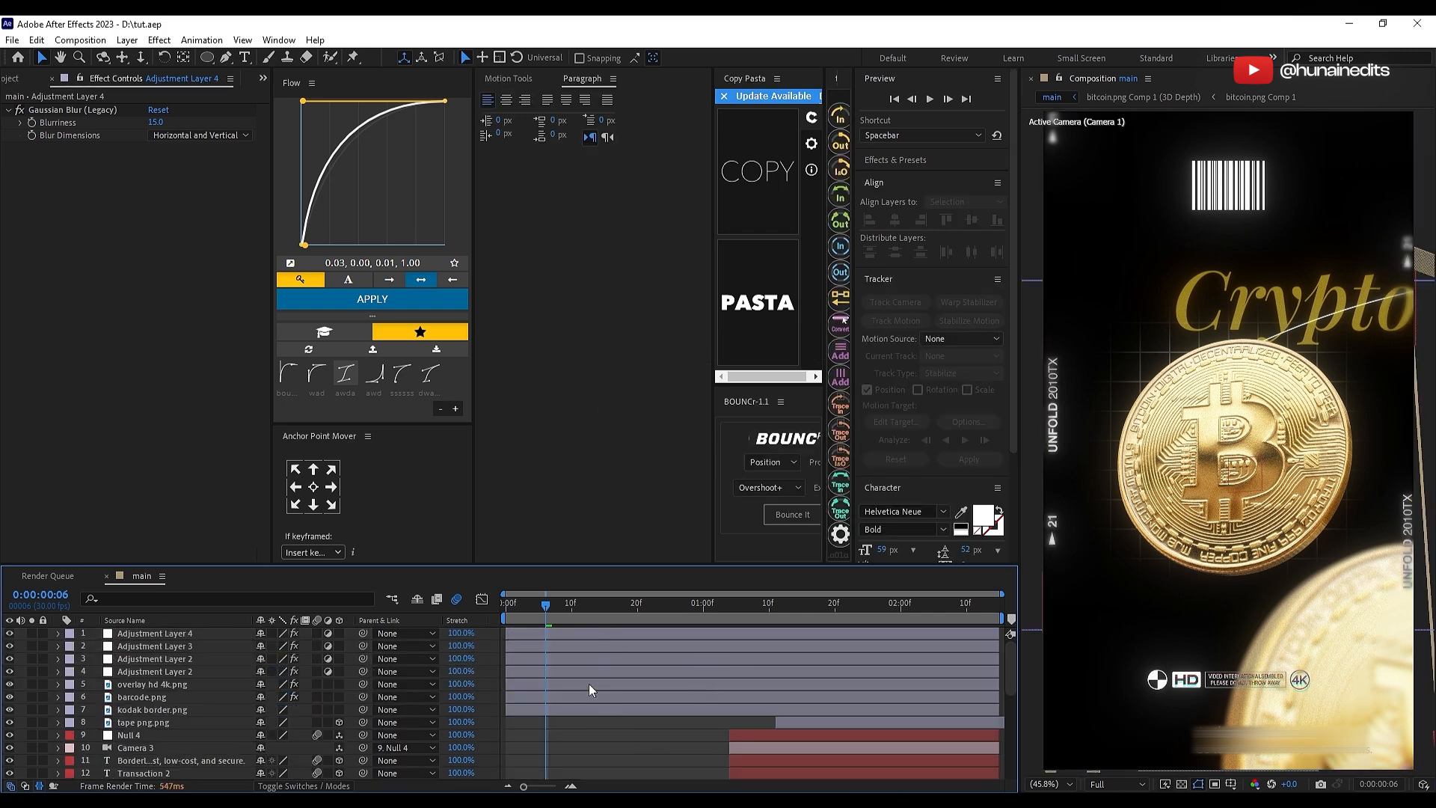
{"action": "left_click", "coordinate": [32, 79]}
{"action": "left_click", "coordinate": [186, 455]}
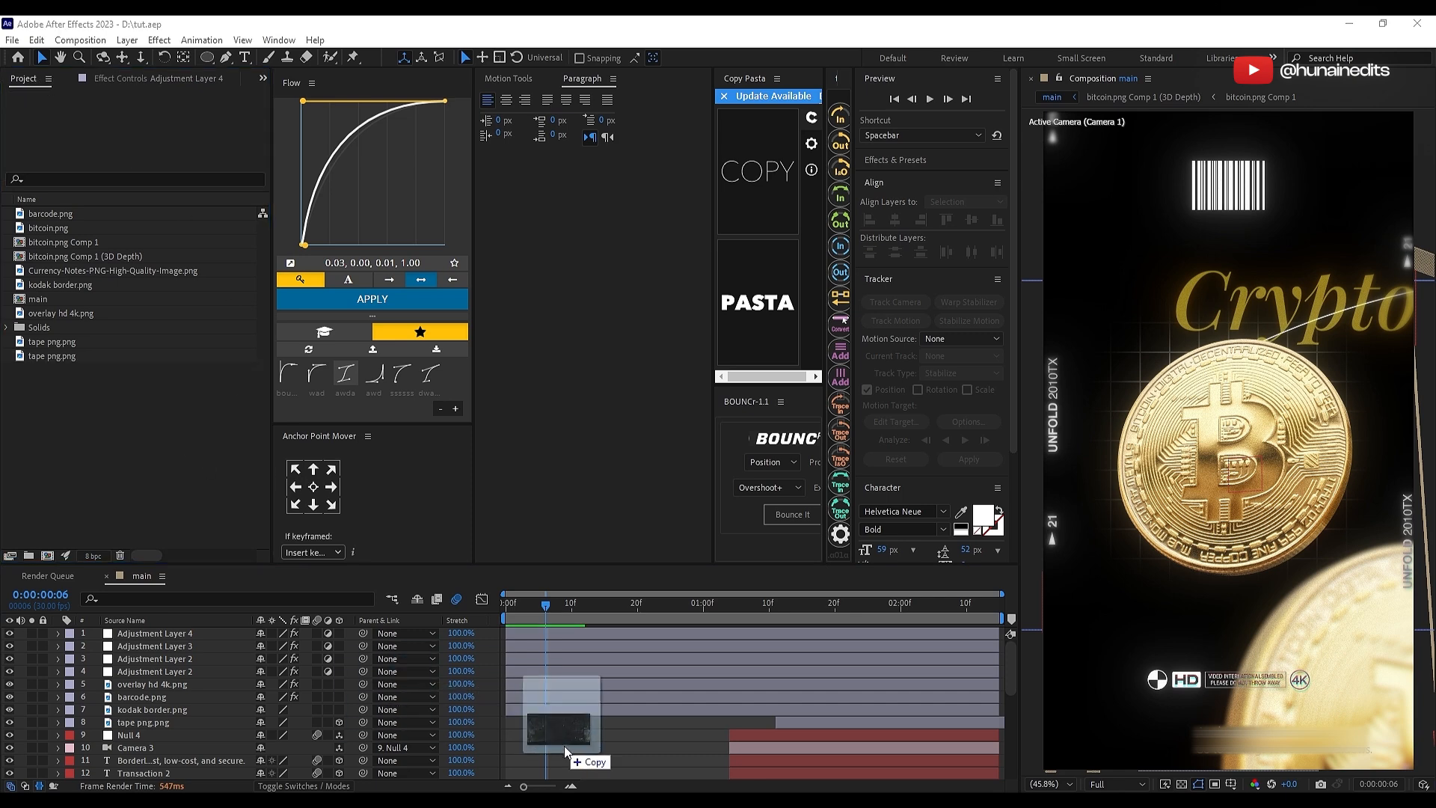
{"action": "left_click_drag", "start_coordinate": [564, 746], "coordinate": [605, 742]}
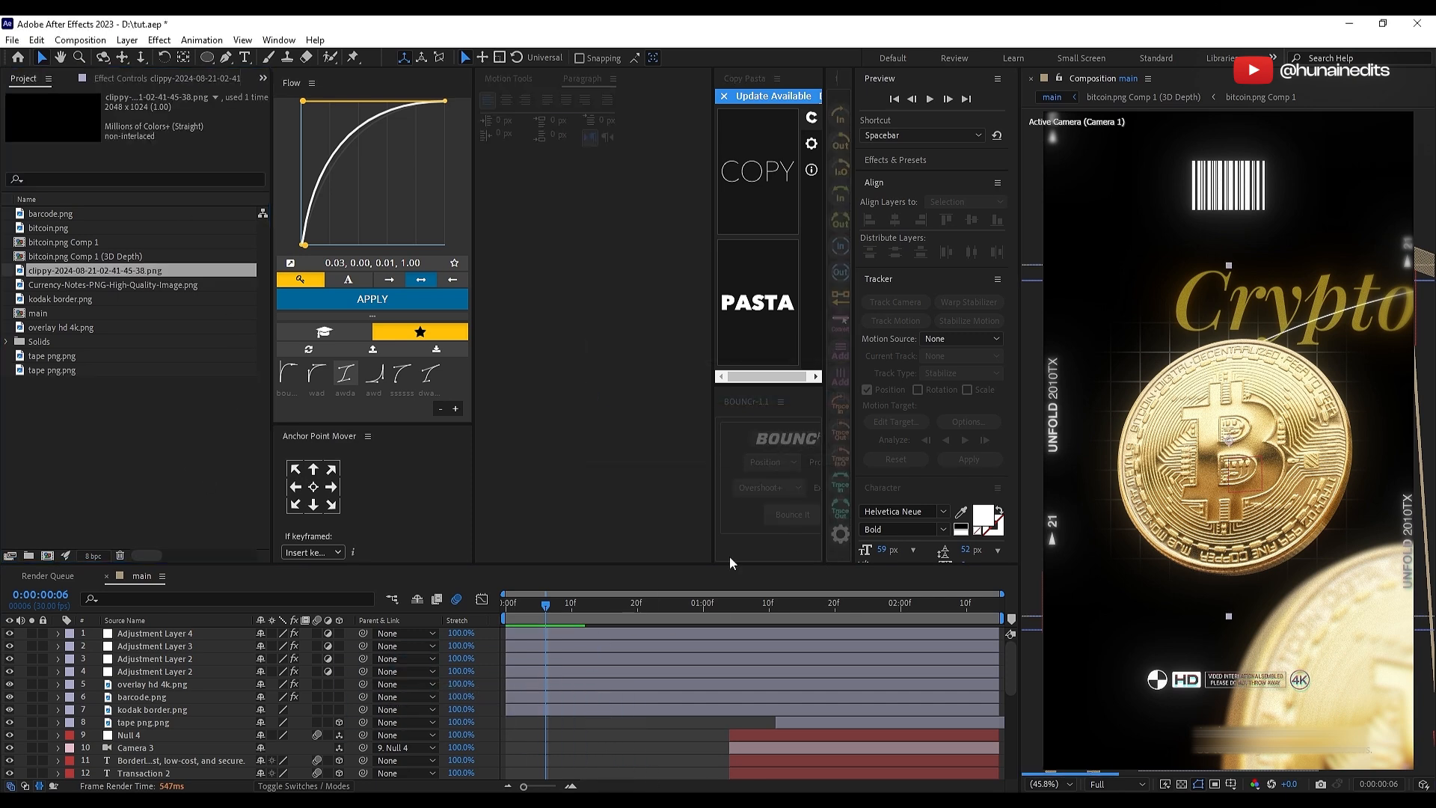
Step: Reposition the clippy texture layer in the frame and set its rotation to 90°
{"action": "key", "text": "r"}
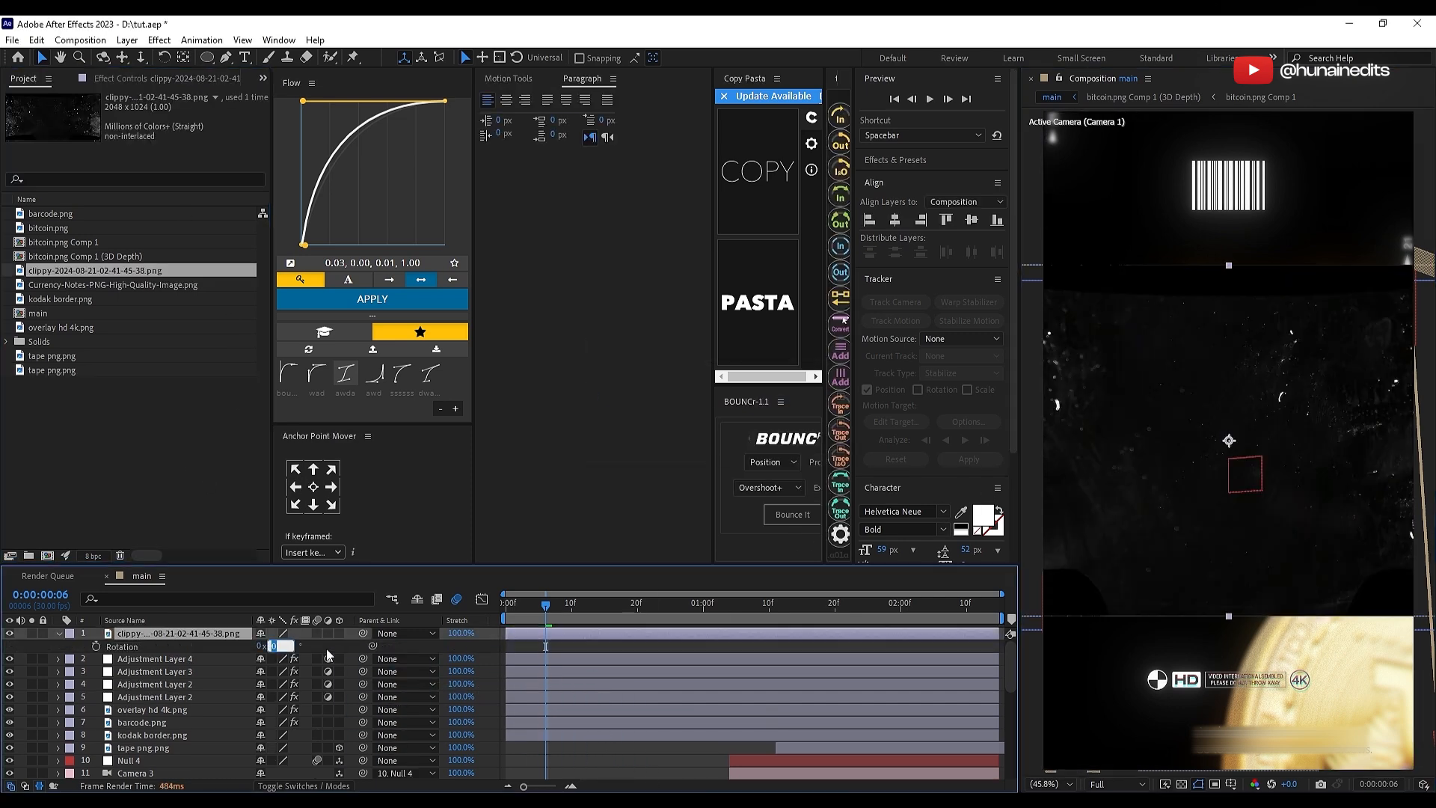
{"action": "left_click", "coordinate": [326, 649]}
{"action": "left_click", "coordinate": [188, 633]}
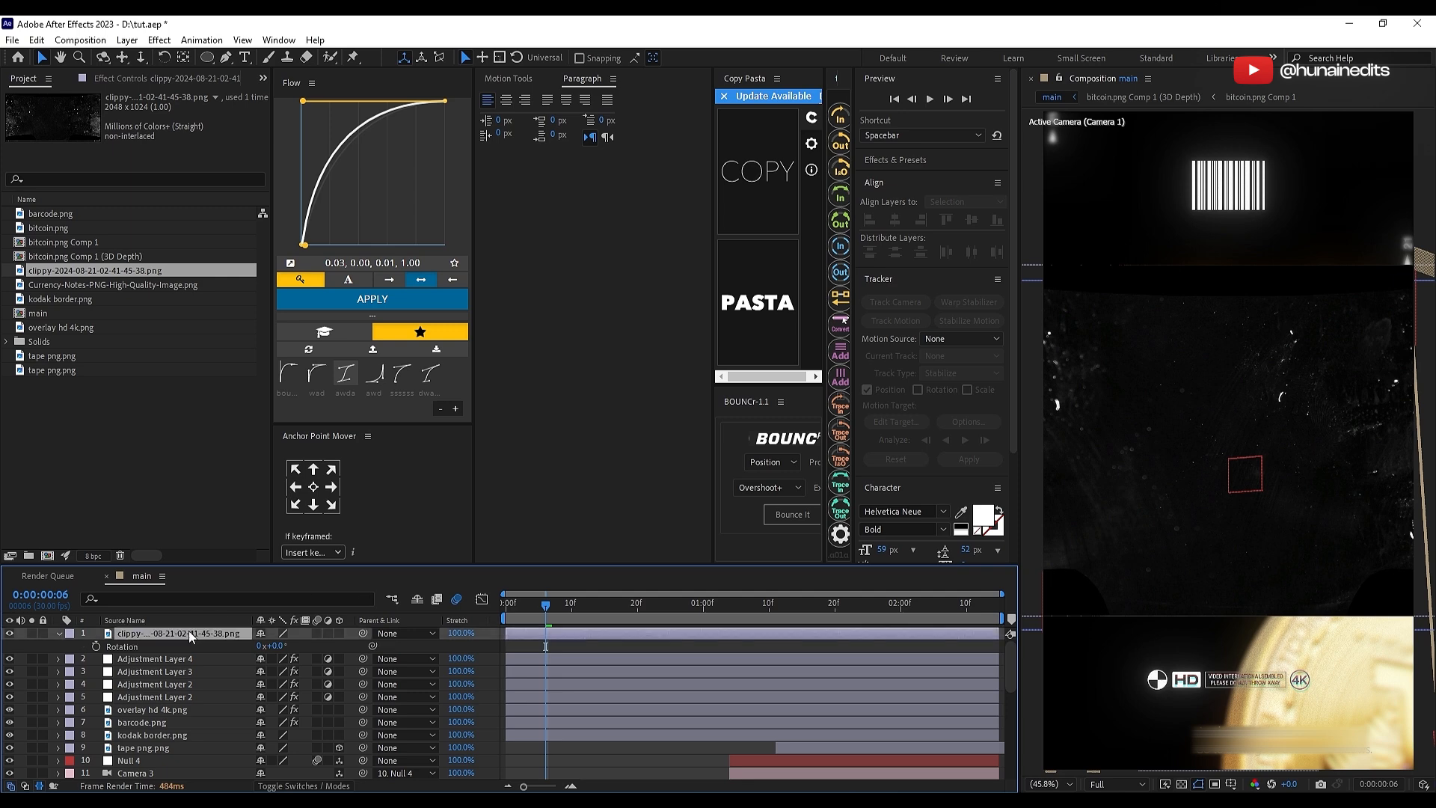
{"action": "left_click_drag", "start_coordinate": [1250, 378], "coordinate": [1251, 380]}
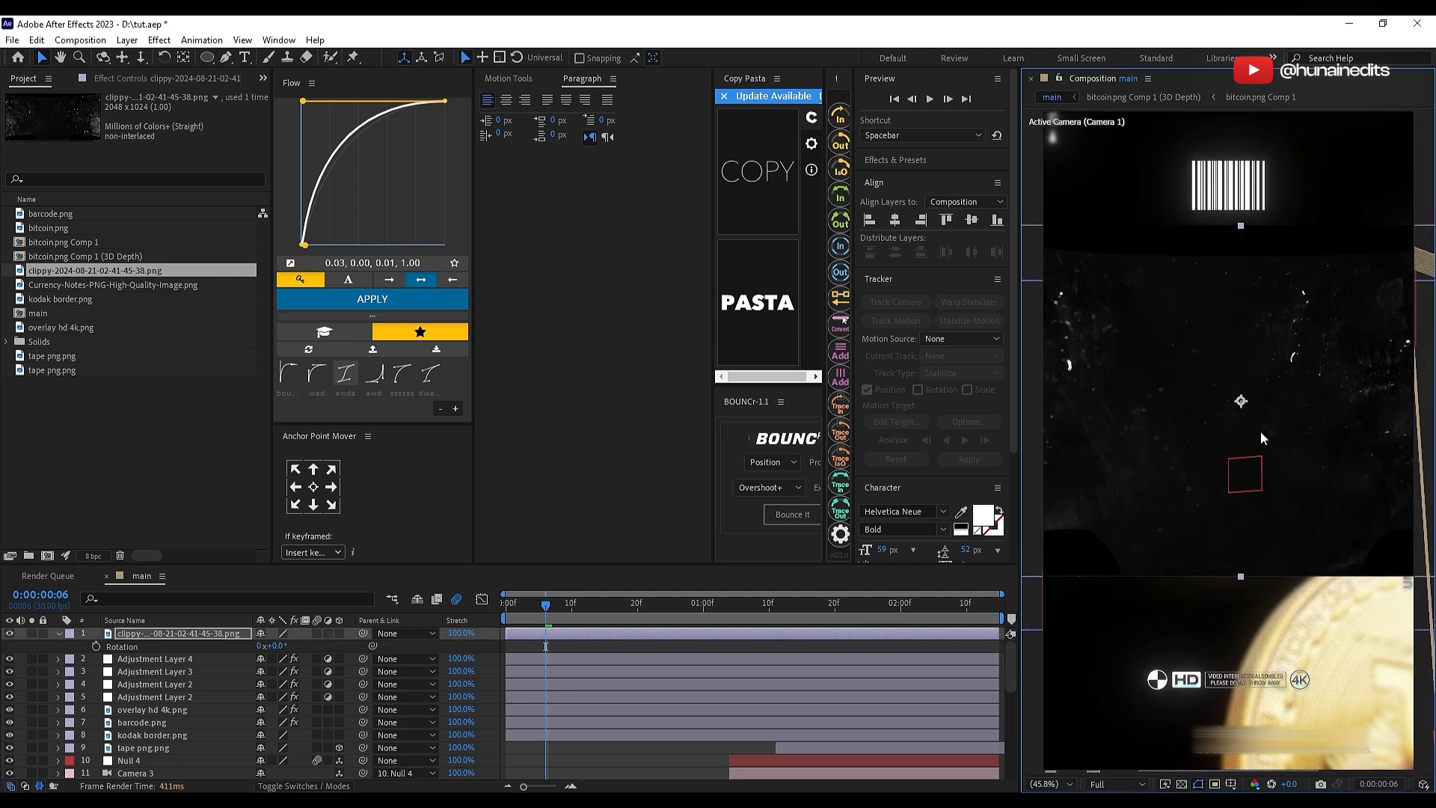
{"action": "left_click", "coordinate": [200, 635]}
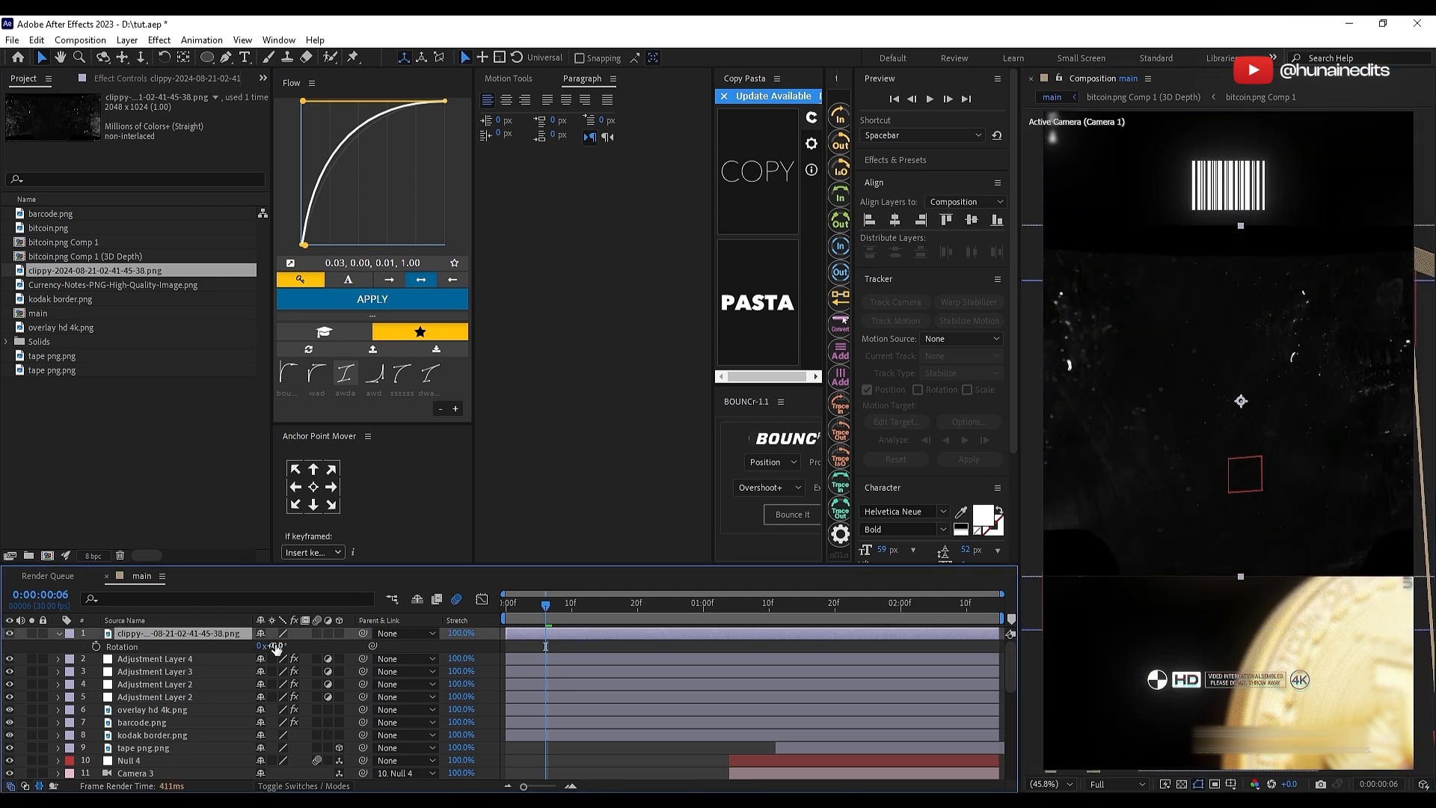
{"action": "left_click", "coordinate": [276, 648]}
{"action": "type", "text": "90"}
{"action": "key", "text": "Return"}
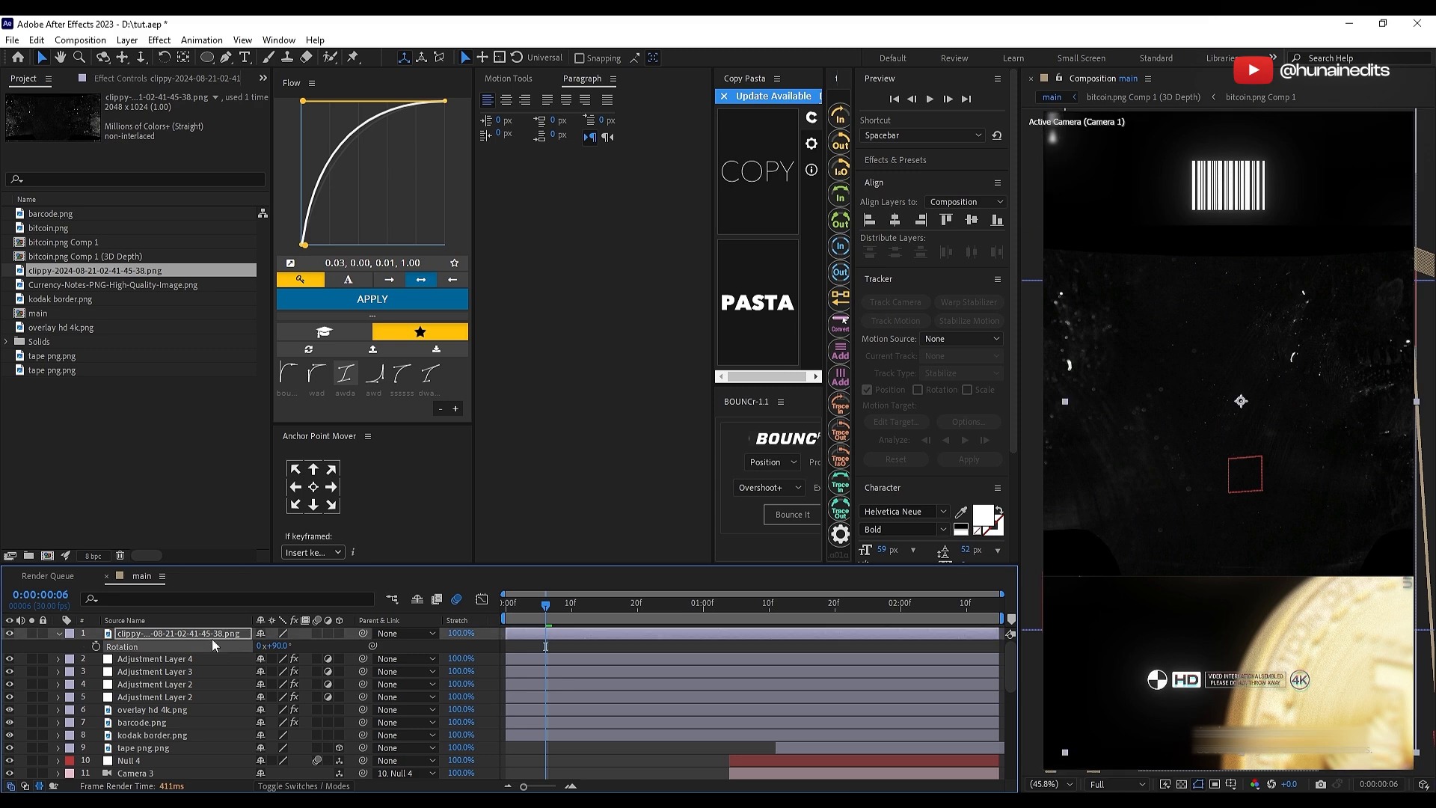
Step: Move the clippy texture layer directly below Adjustment Layer 1 and scale it up to cover the whole frame
{"action": "left_click_drag", "start_coordinate": [197, 784], "coordinate": [203, 776]}
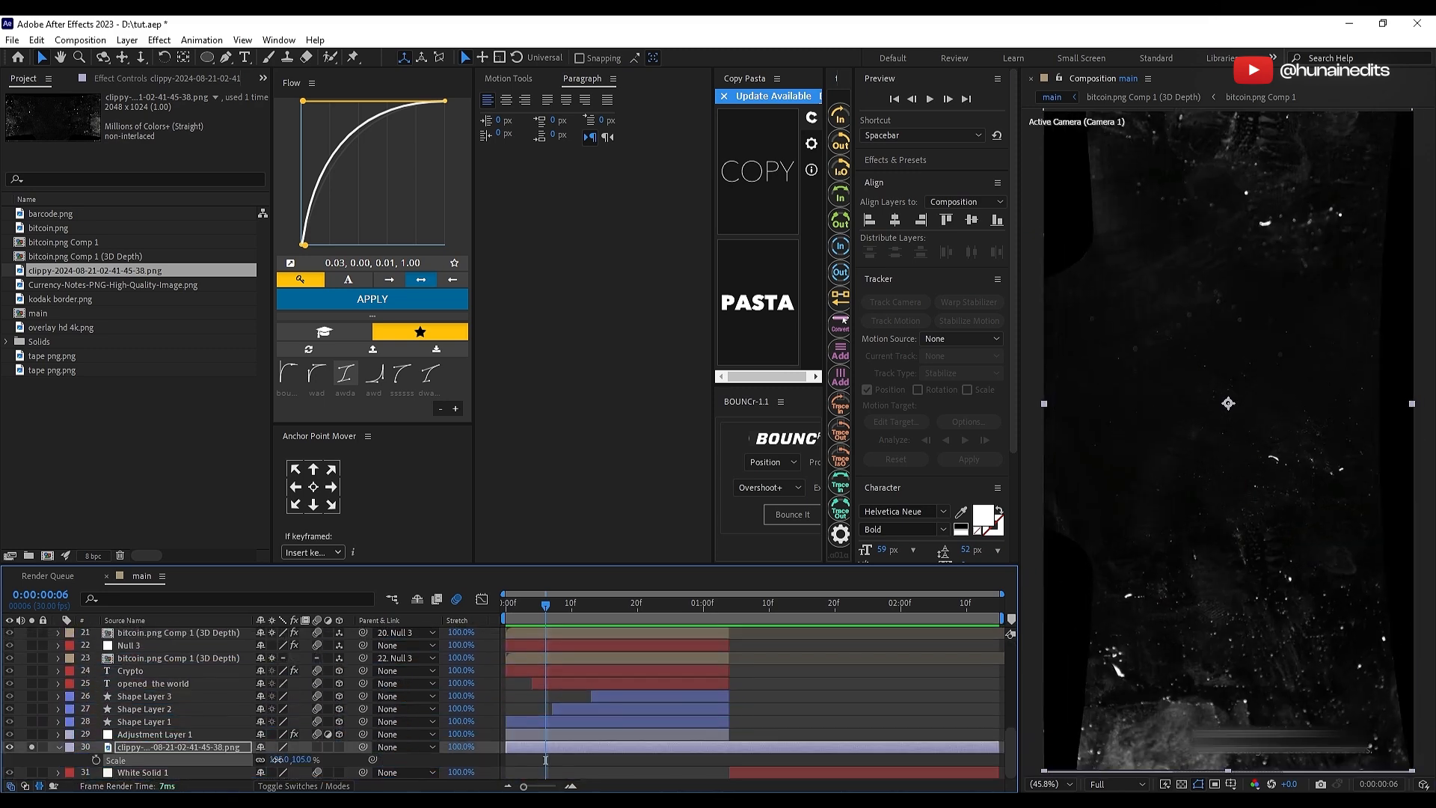
{"action": "left_click_drag", "start_coordinate": [277, 760], "coordinate": [306, 760]}
{"action": "key", "text": "s"}
Step: Set the clippy texture layer's opacity to 30% and turn off its solo switch
{"action": "key", "text": "t"}
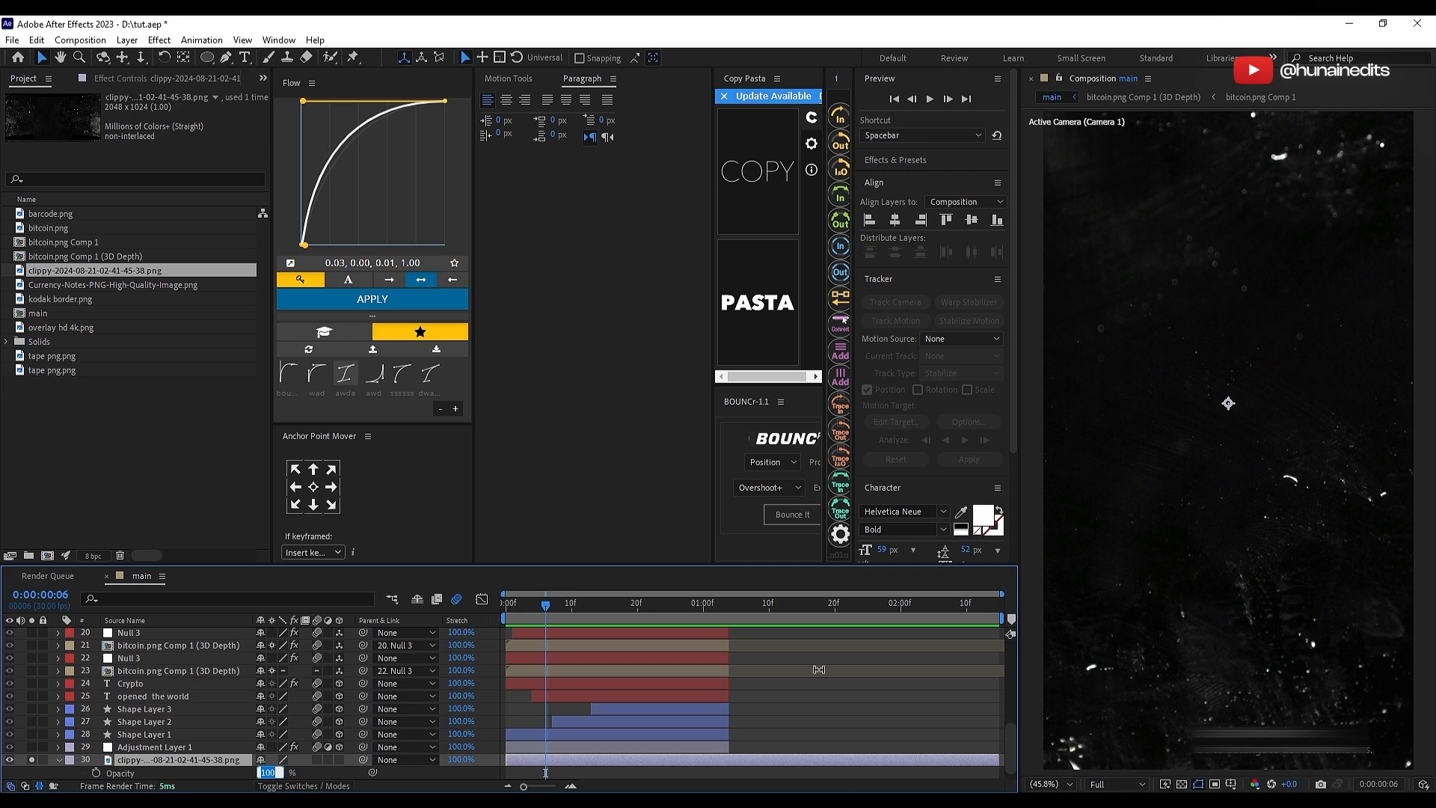
{"action": "key", "text": "F2"}
{"action": "scroll", "coordinate": [848, 701], "scroll_direction": "down", "scroll_amount": 2}
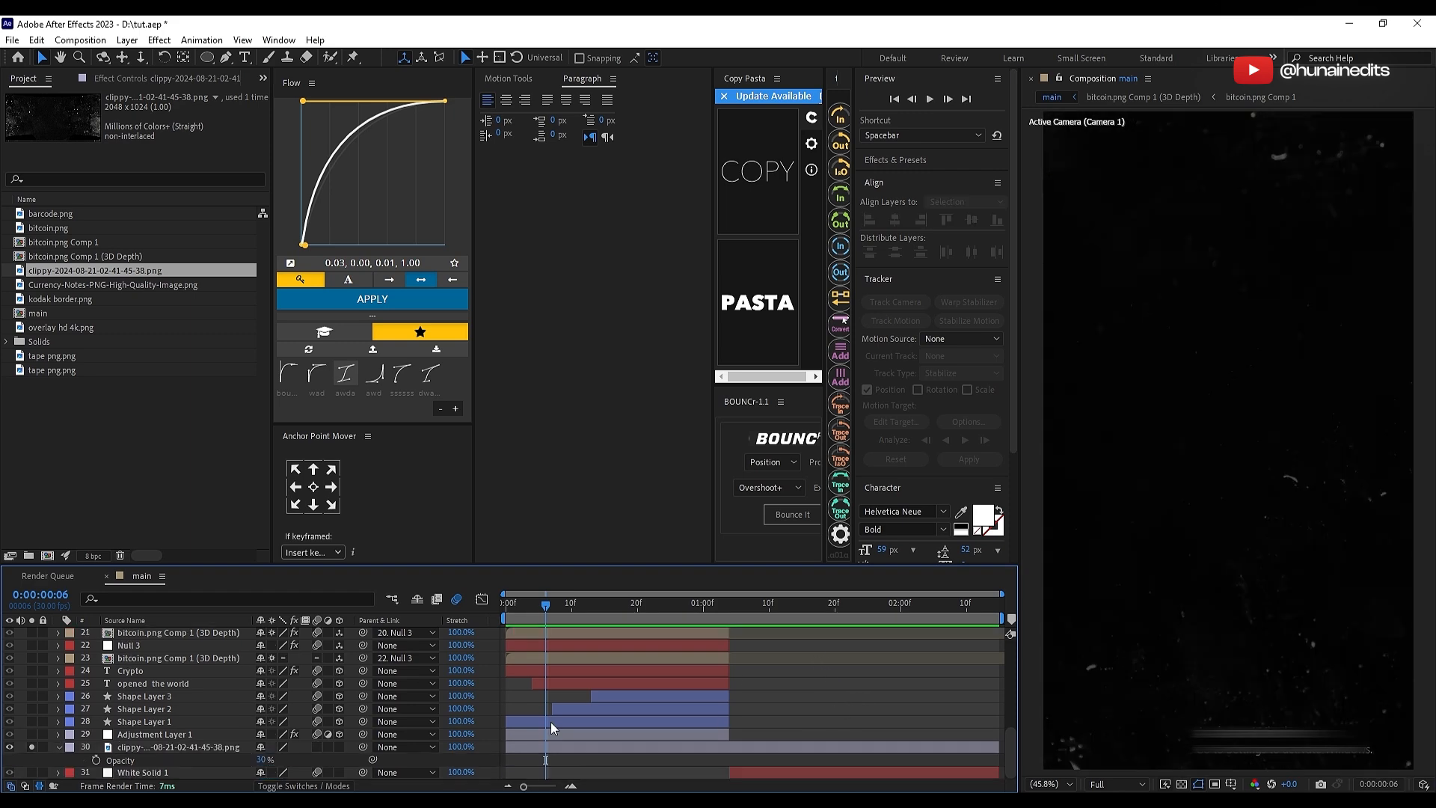
{"action": "left_click", "coordinate": [32, 747]}
Step: Set the clippy texture layer's opacity to 25% and check it at frame 20 of the Crypto scene
{"action": "left_click", "coordinate": [265, 759]}
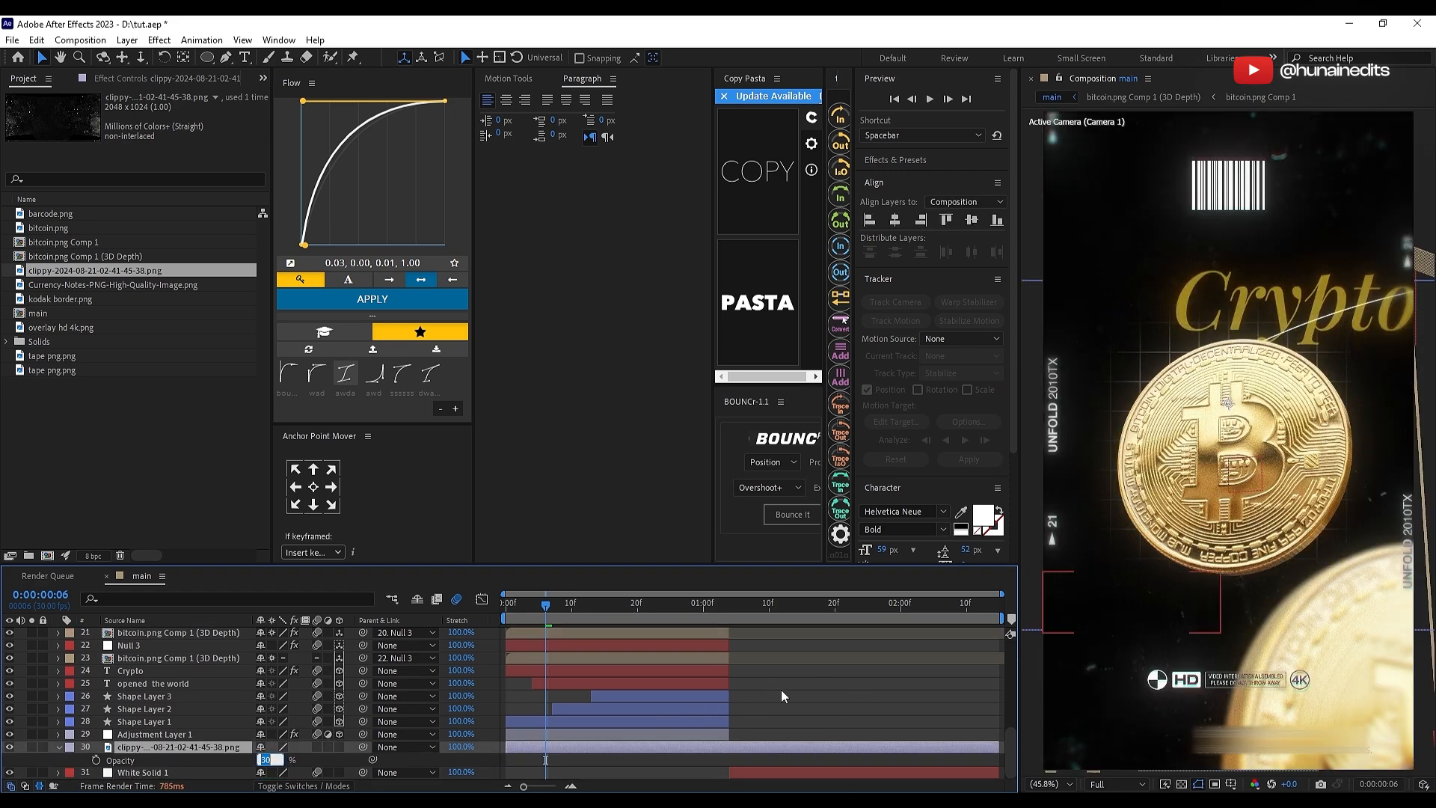
{"action": "left_click", "coordinate": [851, 707]}
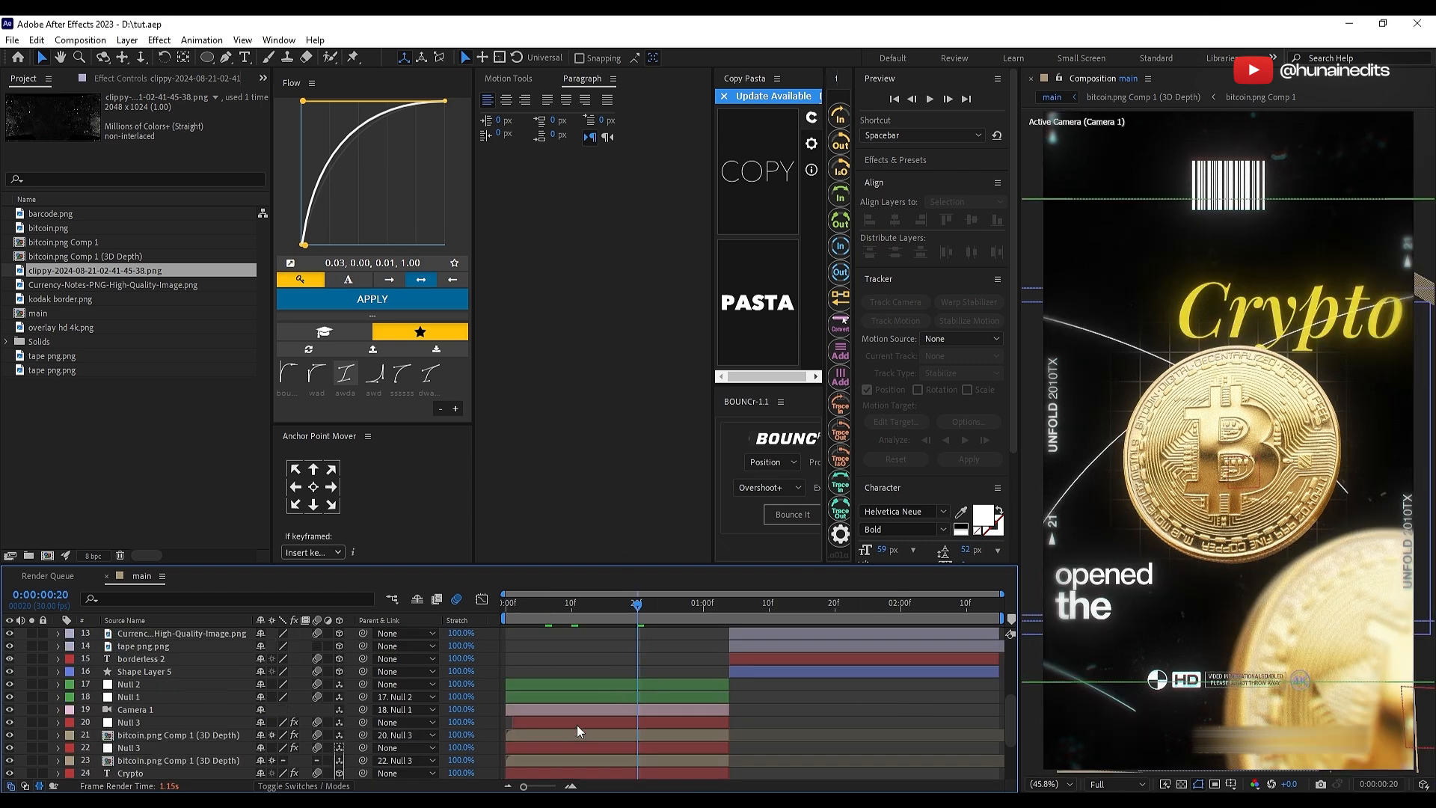
{"action": "scroll", "coordinate": [628, 699], "scroll_direction": "down", "scroll_amount": 3}
{"action": "scroll", "coordinate": [628, 704], "scroll_direction": "down", "scroll_amount": 1}
{"action": "left_click", "coordinate": [636, 685]}
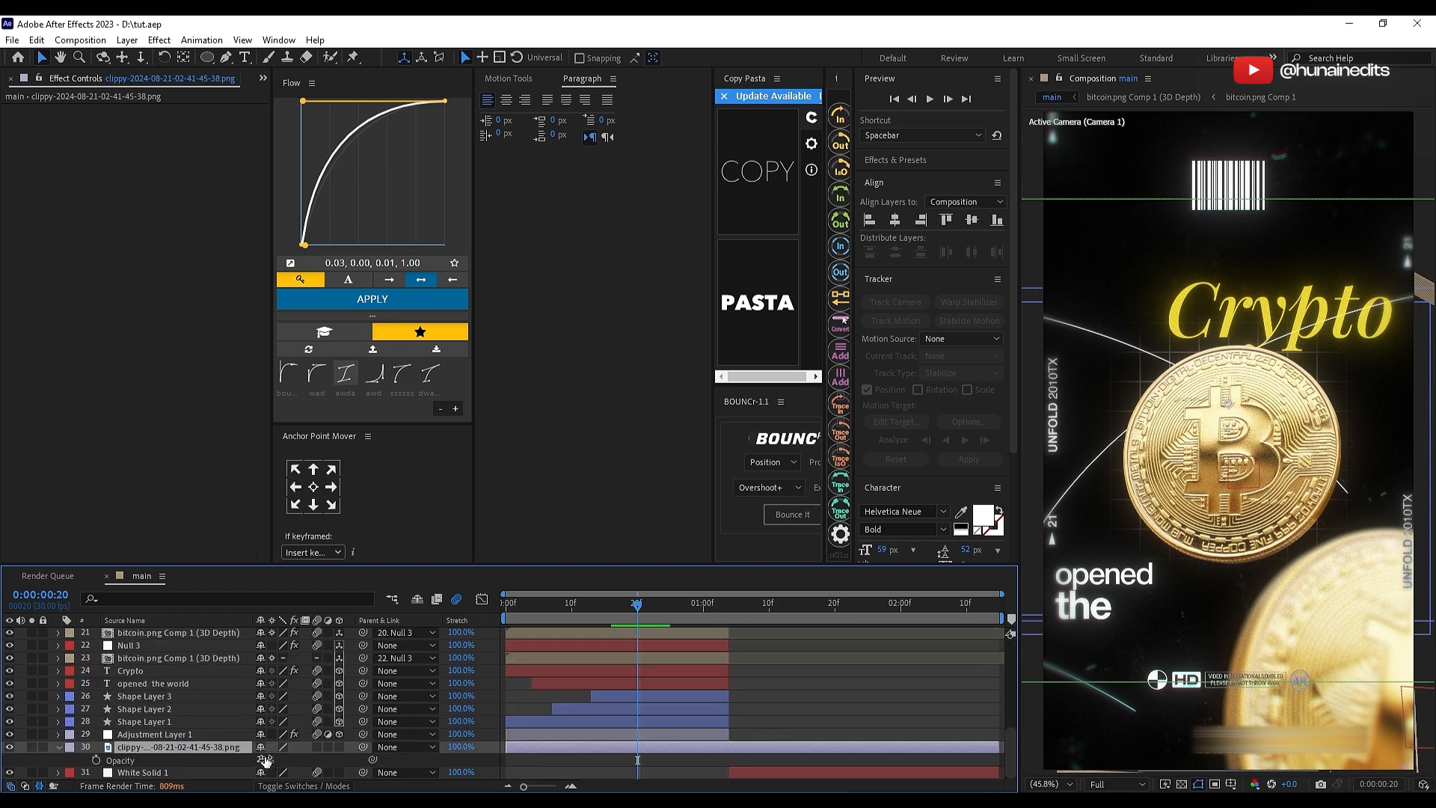
Step: Set the clippy texture layer's opacity to 20% and collapse its properties
{"action": "left_click", "coordinate": [267, 759]}
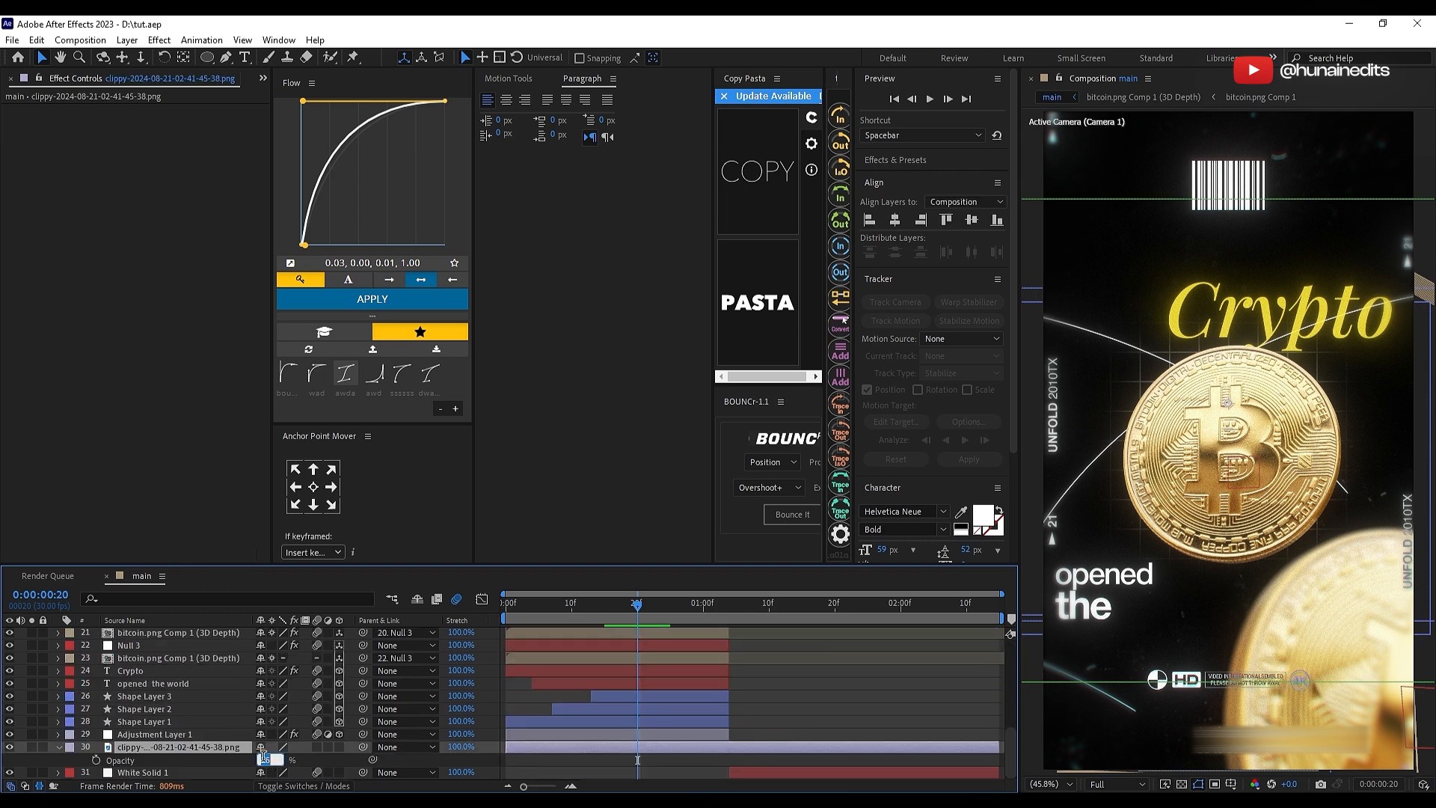
{"action": "type", "text": "20"}
{"action": "left_click", "coordinate": [329, 761]}
{"action": "key", "text": "u"}
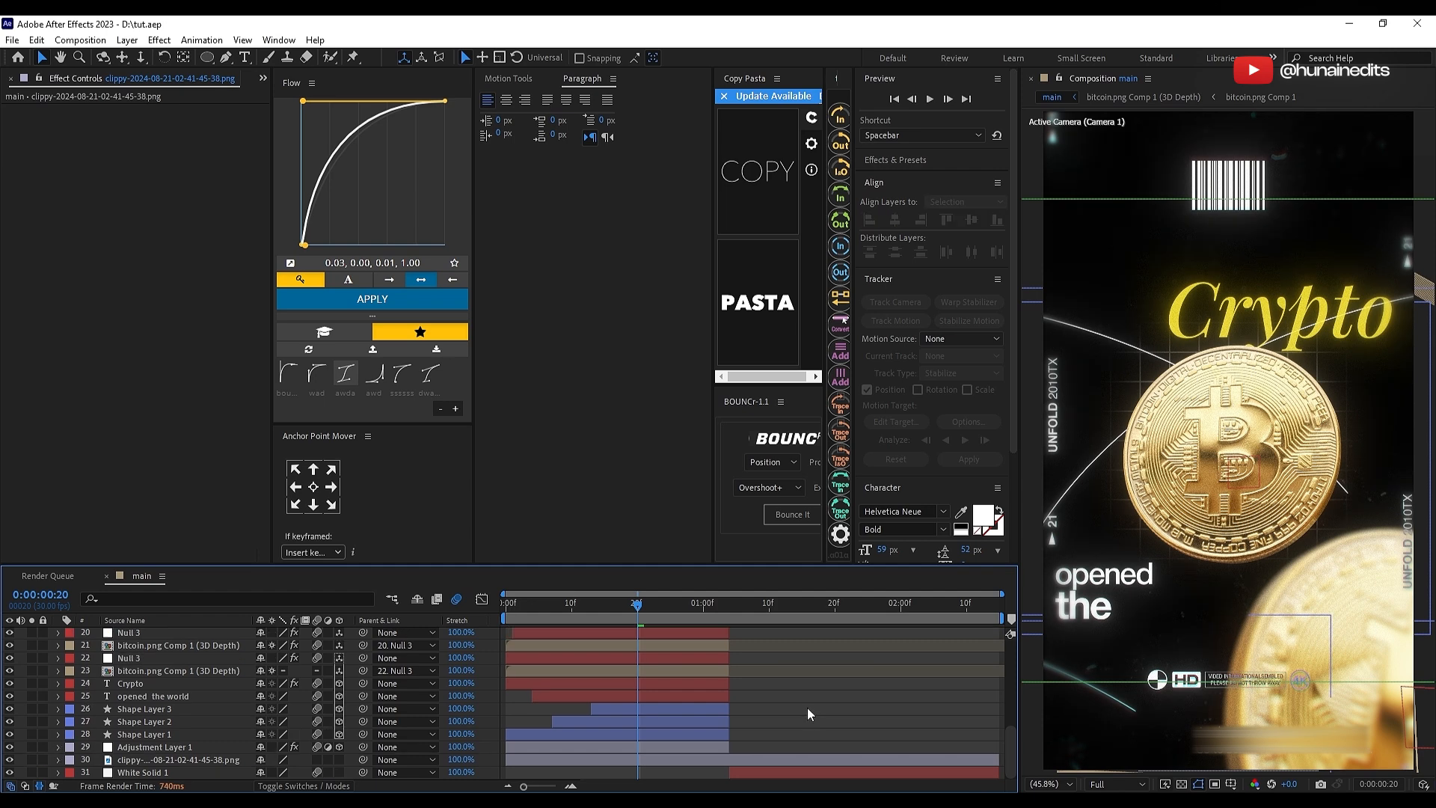
Step: Add a new topmost adjustment layer and apply the CC Vignette effect to it
{"action": "scroll", "coordinate": [783, 716], "scroll_direction": "up", "scroll_amount": 6}
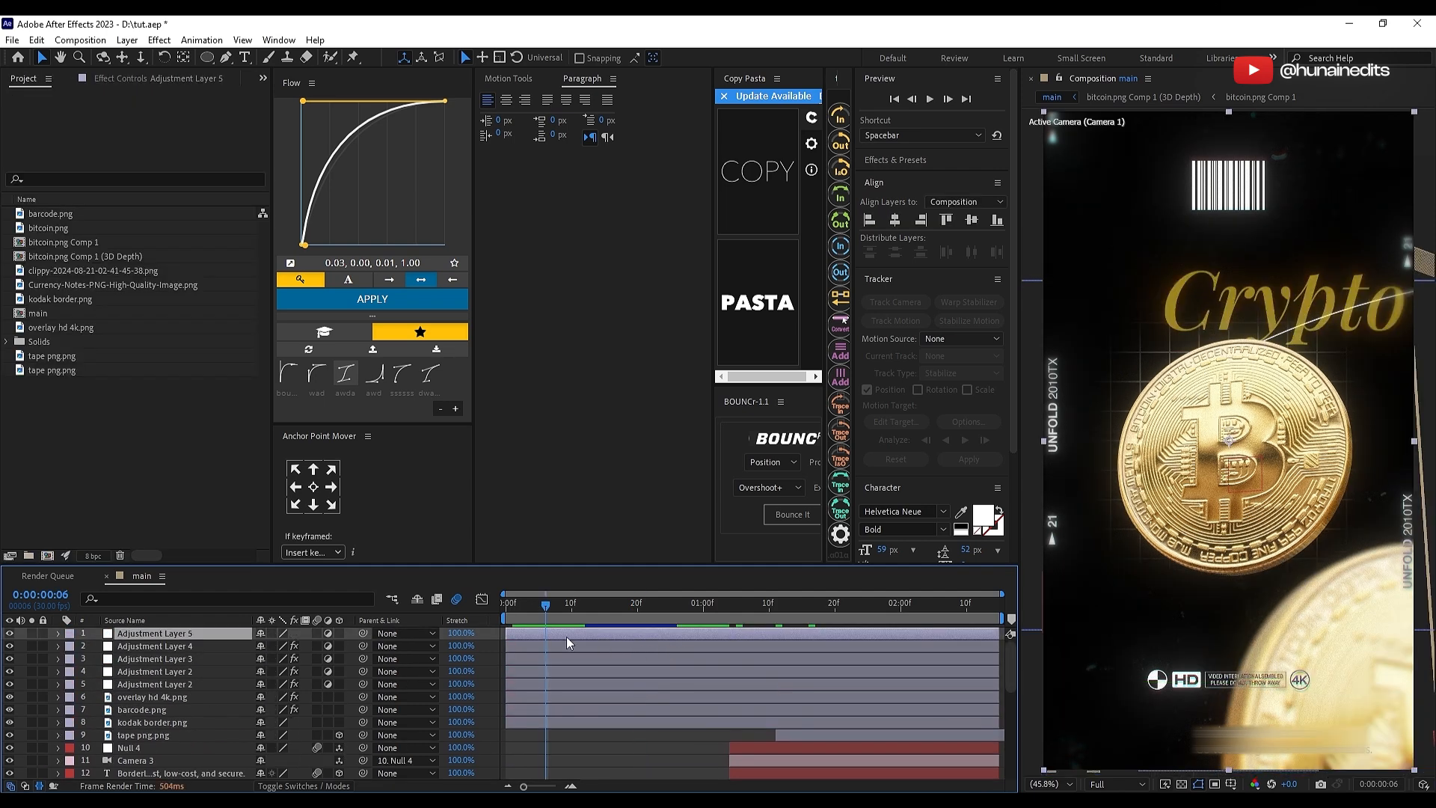
{"action": "left_click", "coordinate": [147, 75]}
{"action": "key", "text": "ctrl+space"}
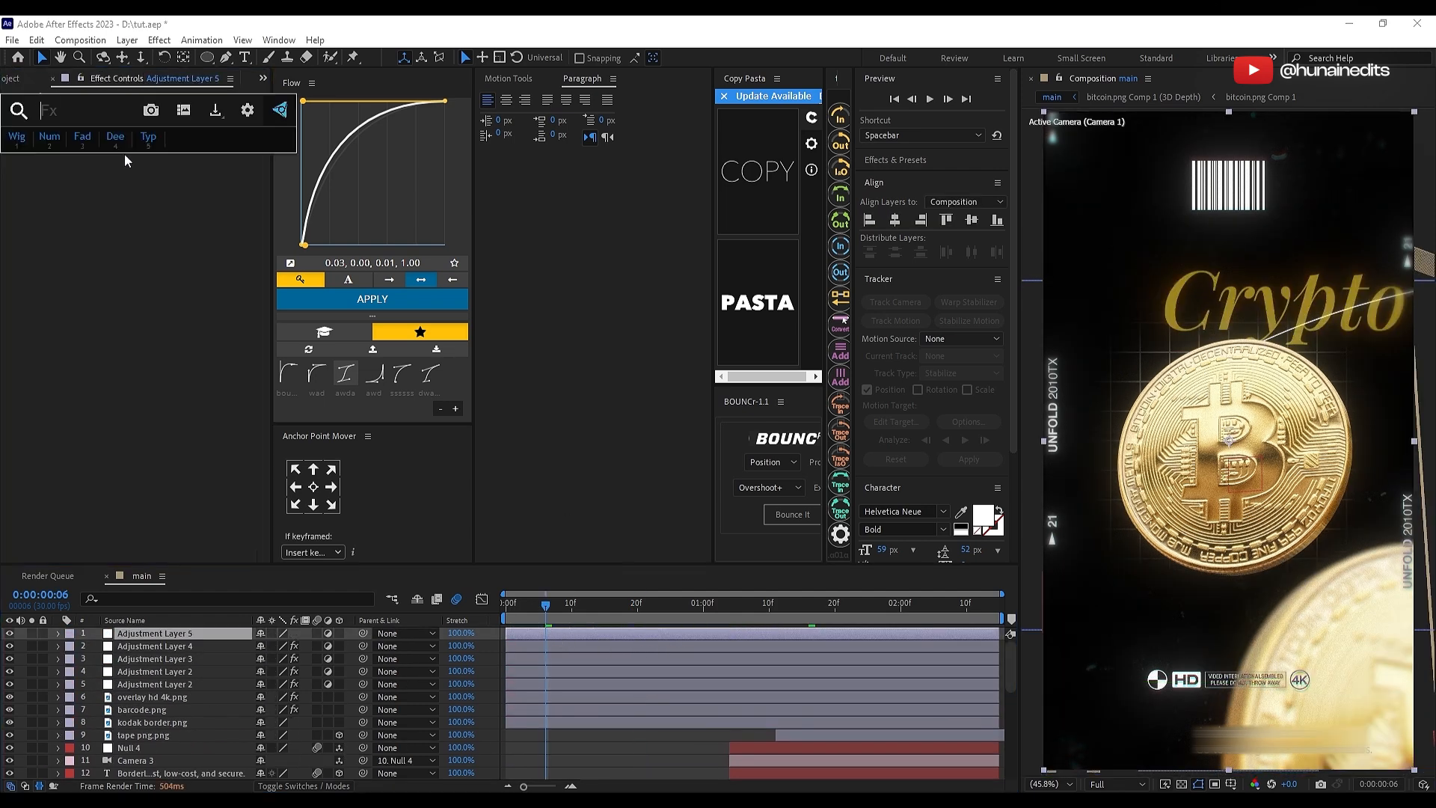
{"action": "type", "text": "cc v"}
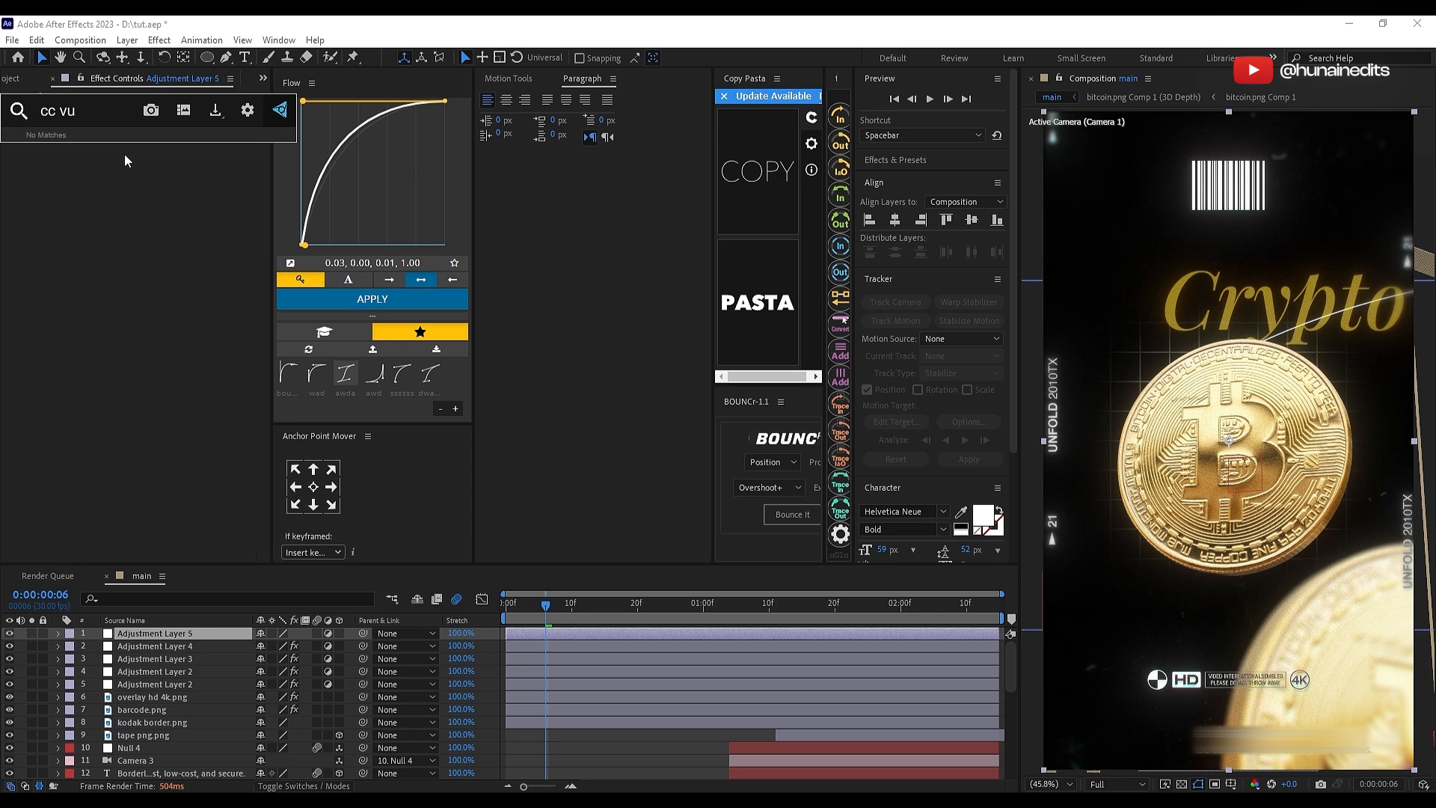
{"action": "type", "text": "ig"}
{"action": "key", "text": "Return"}
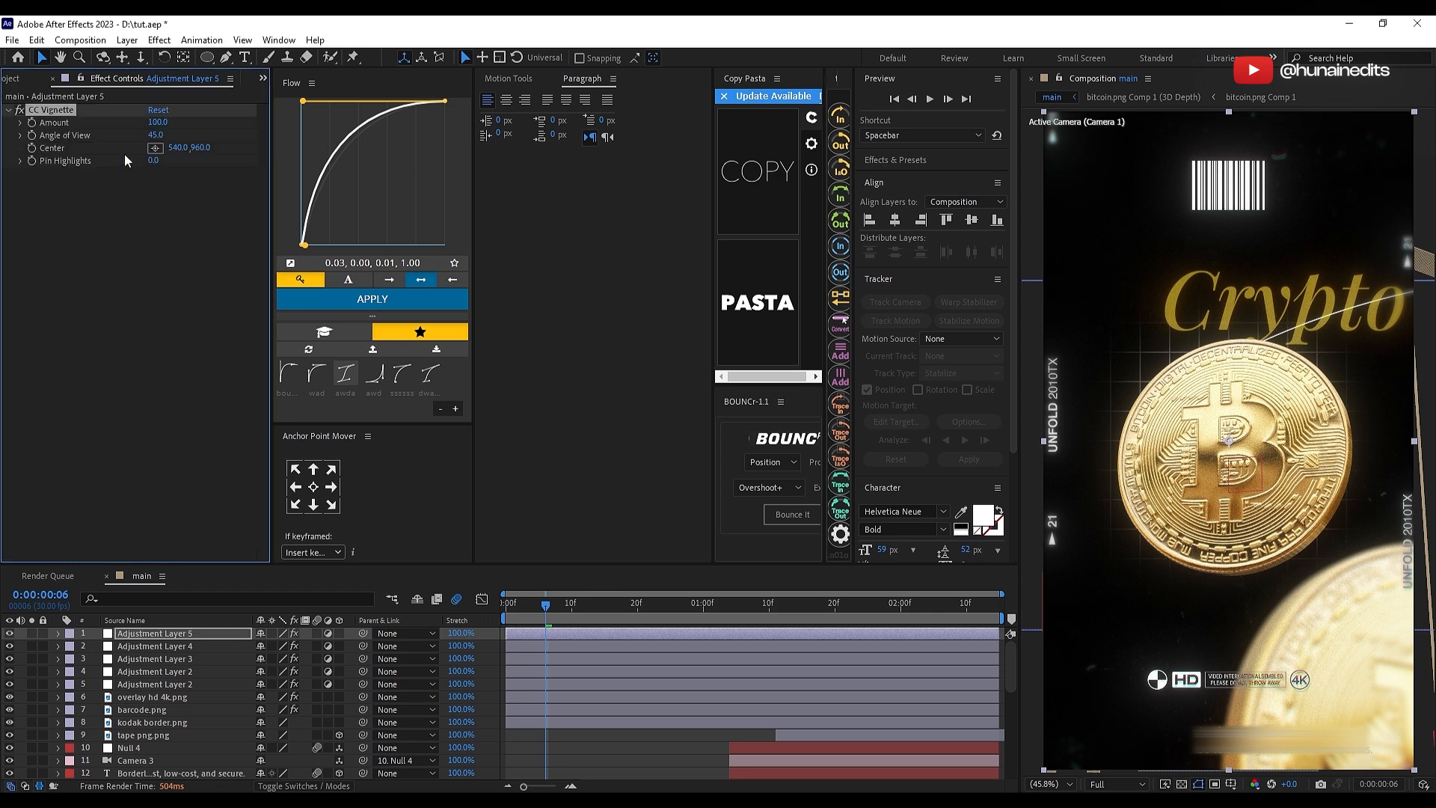
Step: Reduce the CC Vignette Amount to 42, checking its strength on the Transaction scene at 0:00:01:16
{"action": "left_click_drag", "start_coordinate": [159, 123], "coordinate": [120, 119]}
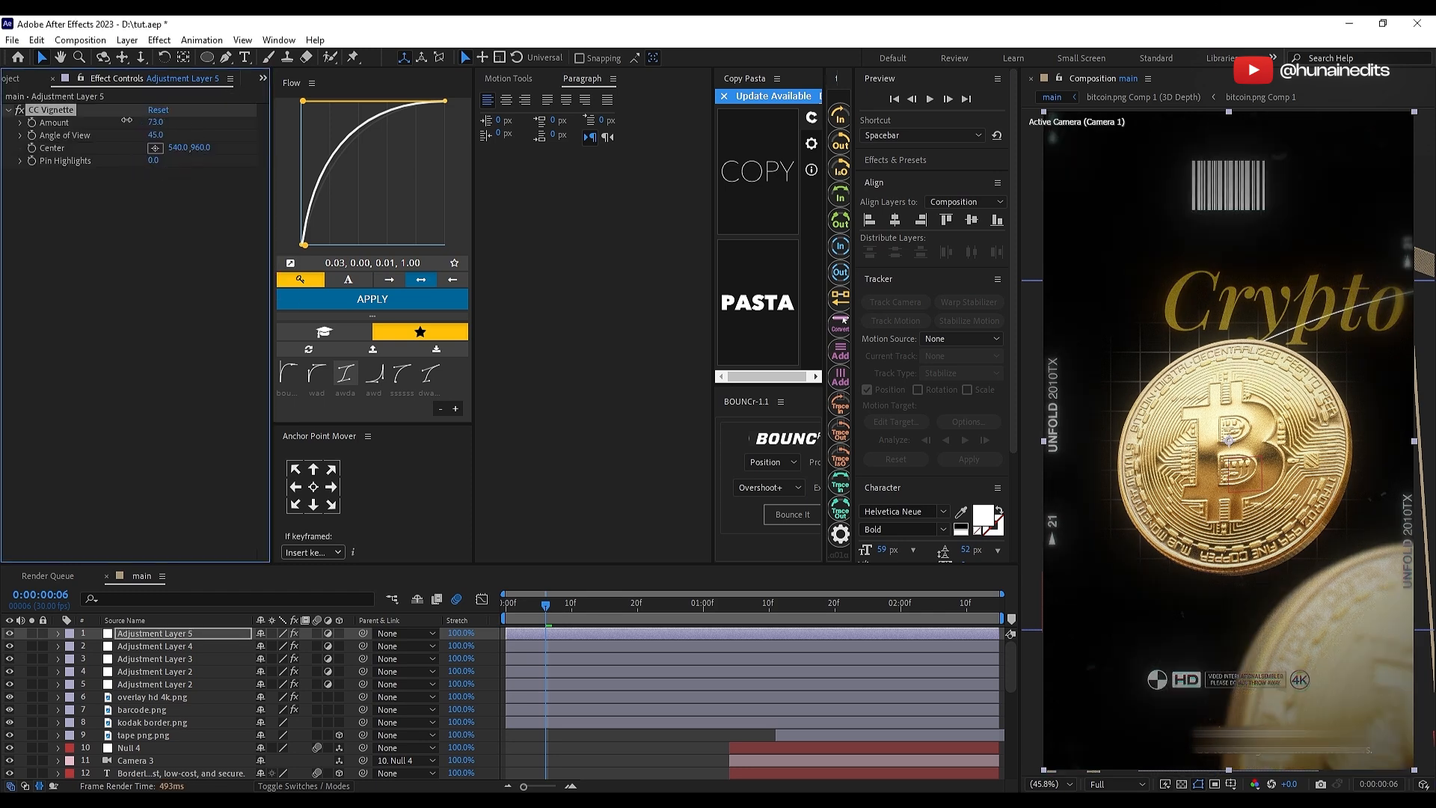
{"action": "left_click", "coordinate": [811, 617]}
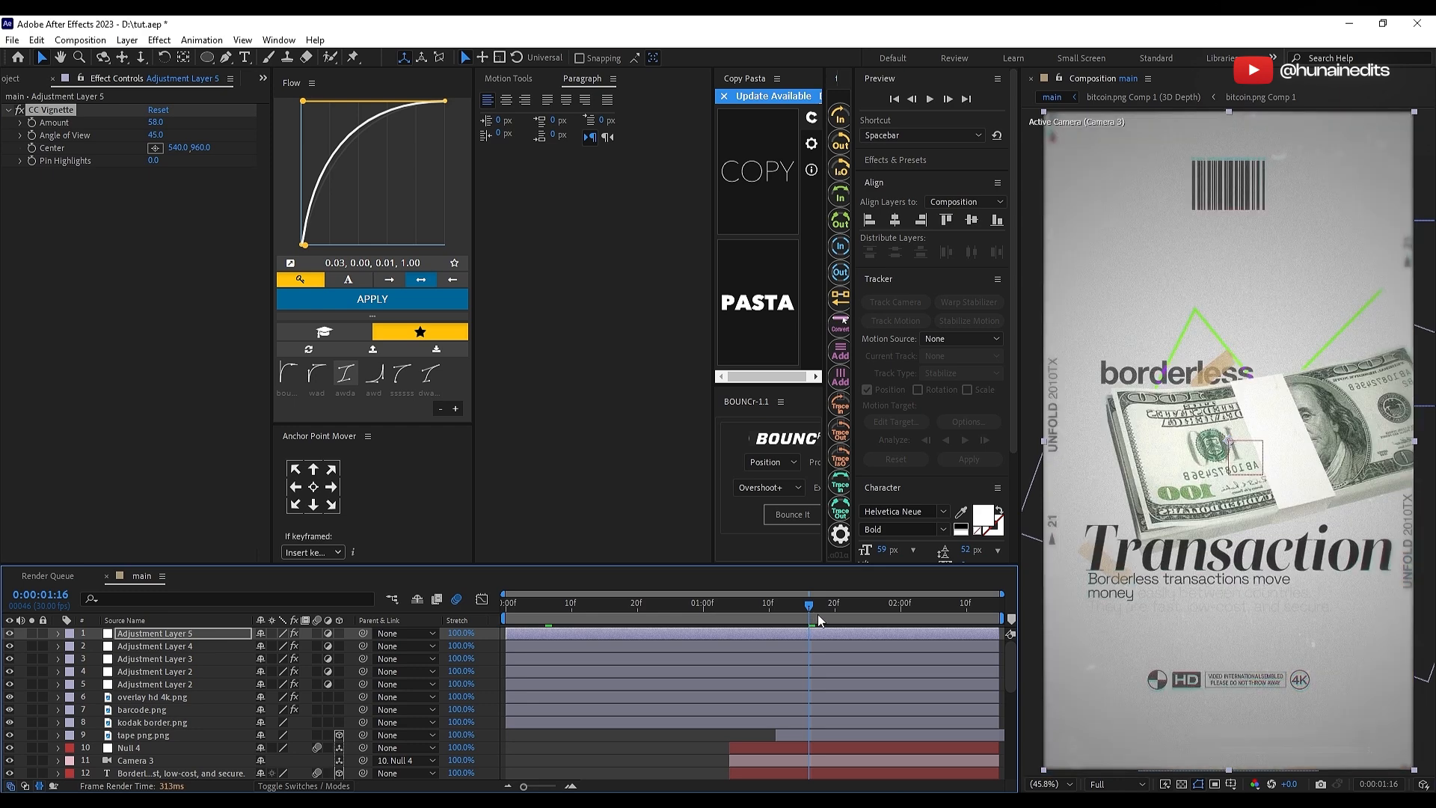
{"action": "left_click_drag", "start_coordinate": [156, 123], "coordinate": [143, 123]}
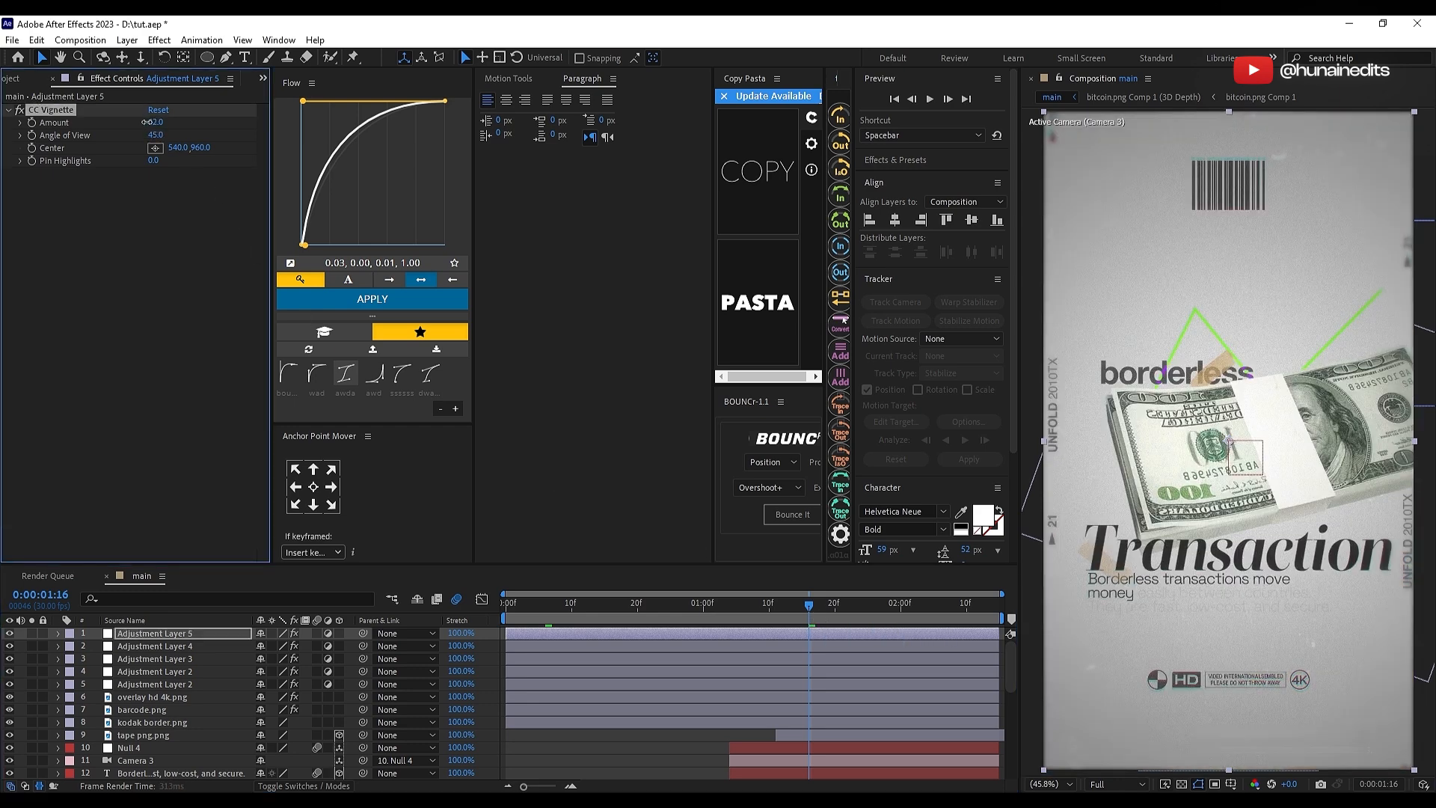
Step: Inspect the barcode and Transaction scene at 100% zoom, fit the frame again and check the Crypto scene at 0:00:00:25
{"action": "scroll", "coordinate": [697, 723], "scroll_direction": "down", "scroll_amount": 3}
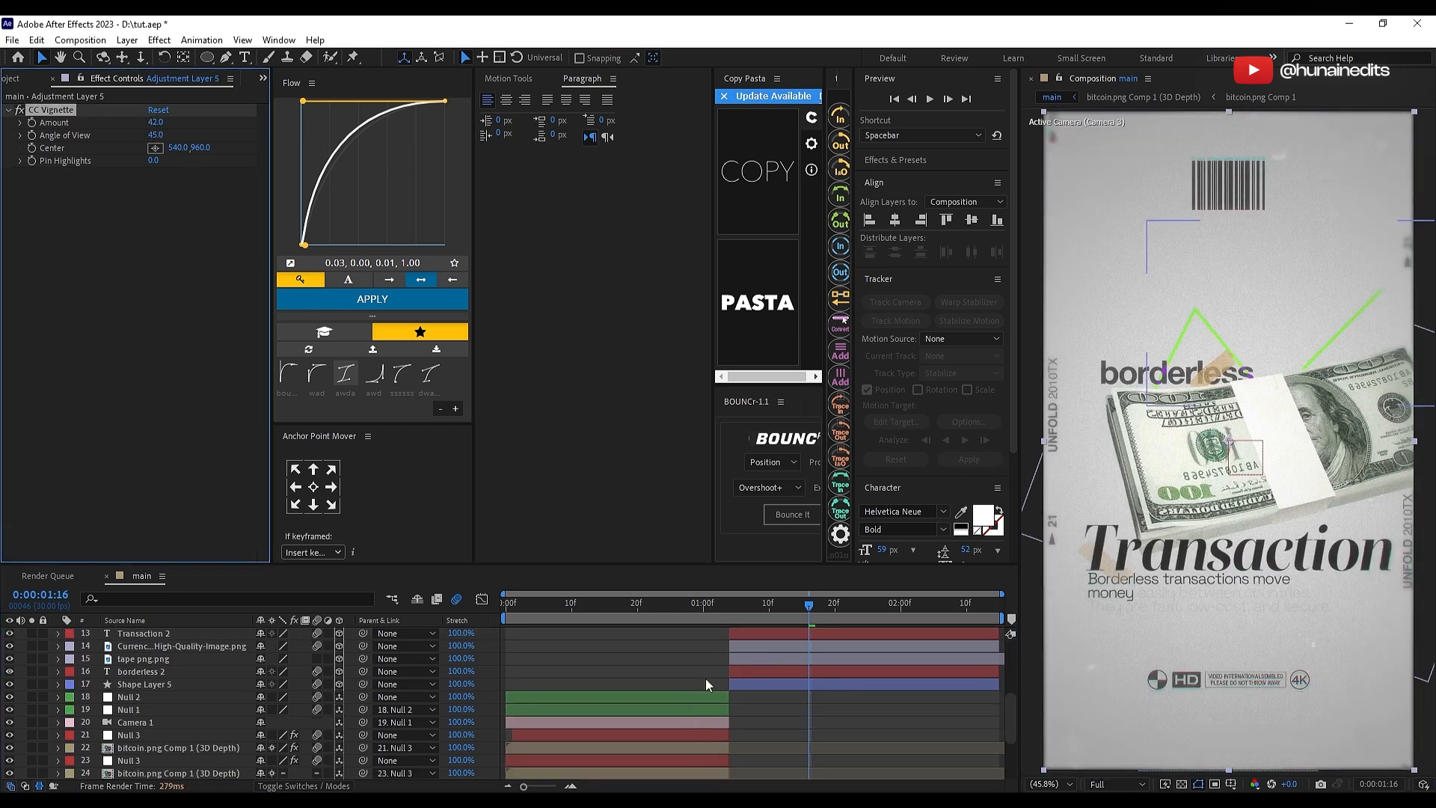
{"action": "key", "text": "space"}
{"action": "scroll", "coordinate": [1234, 306], "scroll_direction": "up", "scroll_amount": 1}
{"action": "left_click_drag", "start_coordinate": [1236, 303], "coordinate": [1230, 420]}
{"action": "scroll", "coordinate": [1260, 525], "scroll_direction": "up", "scroll_amount": 1}
{"action": "left_click", "coordinate": [1051, 783]}
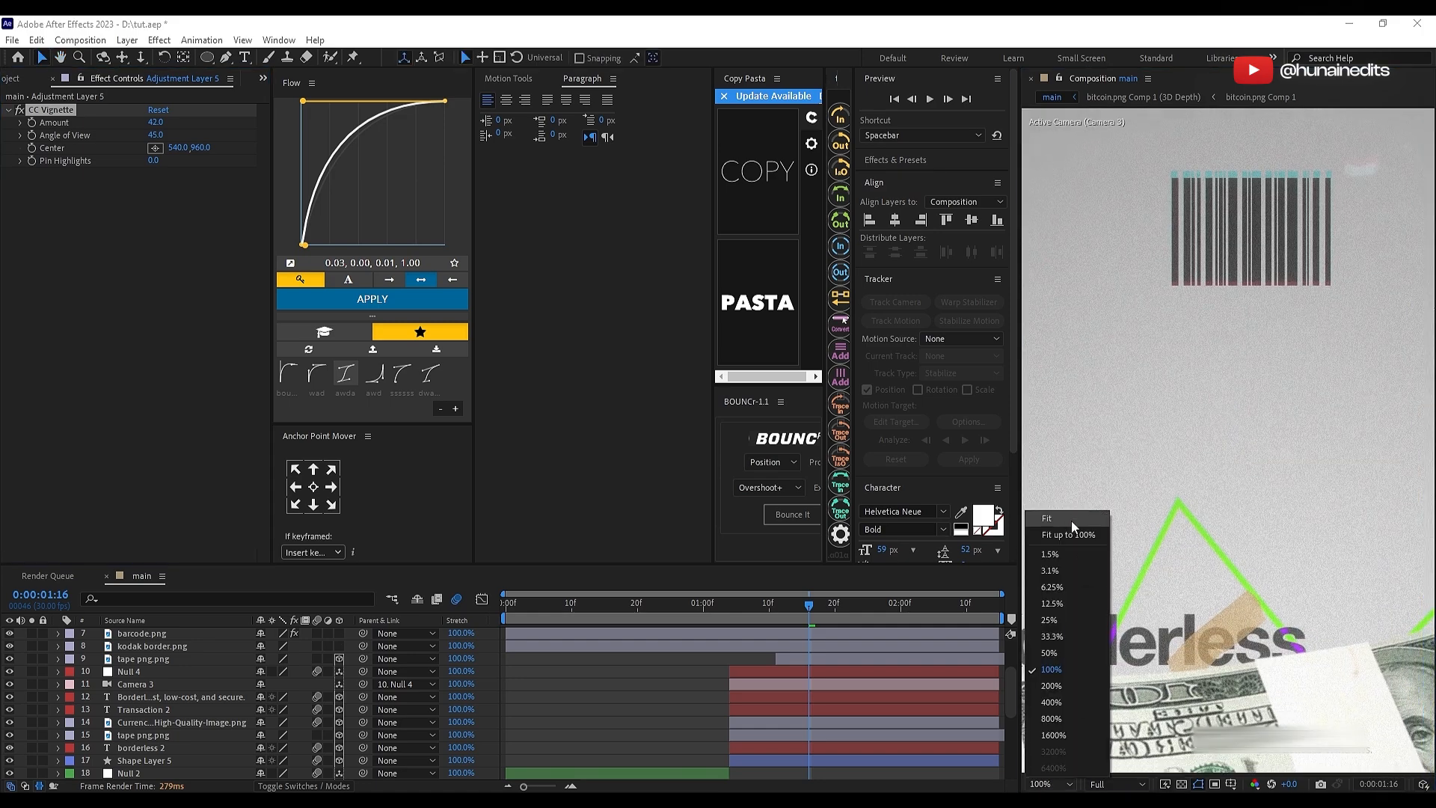
{"action": "left_click", "coordinate": [1069, 518]}
{"action": "left_click", "coordinate": [670, 604]}
{"action": "left_click", "coordinate": [702, 703]}
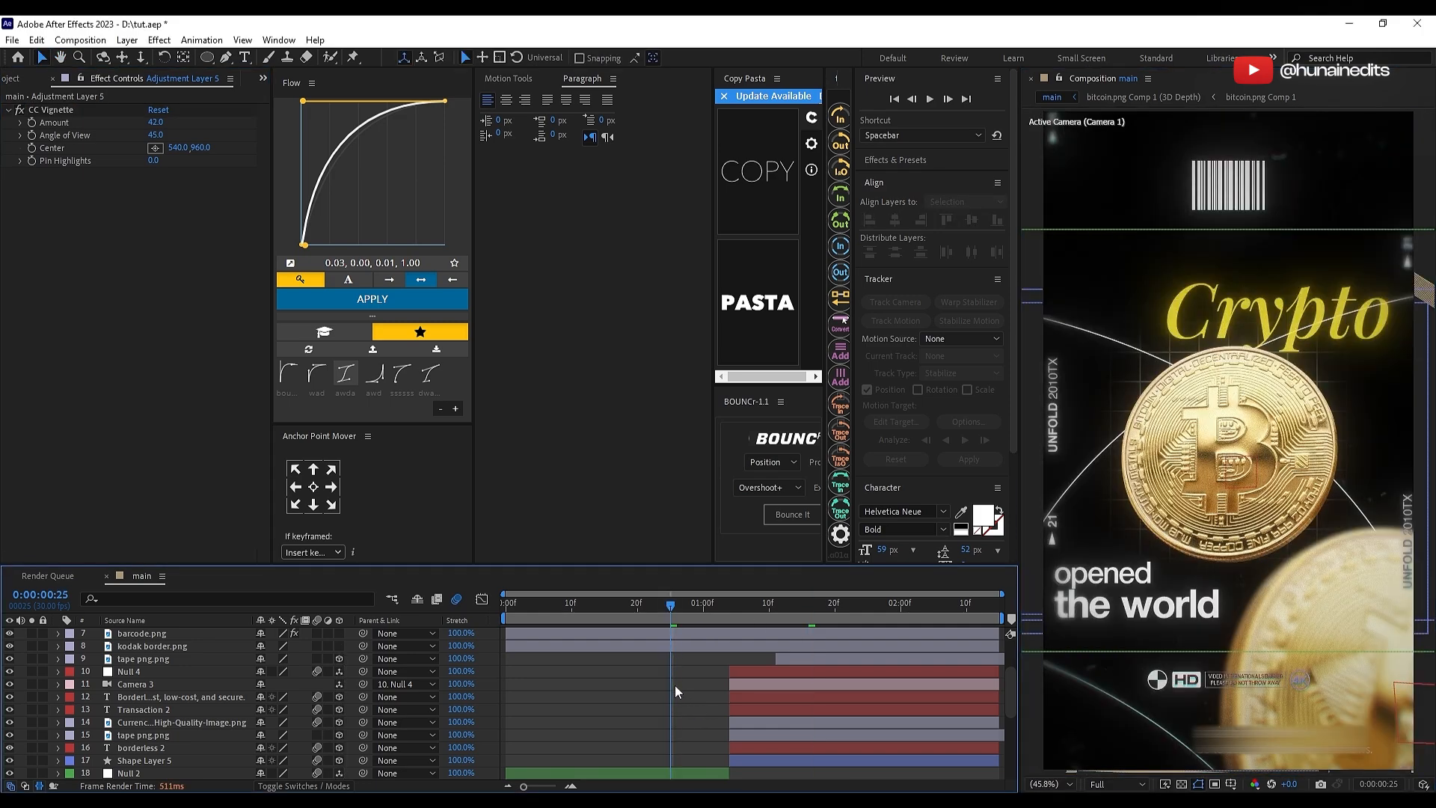
Step: Split the noise adjustment layer at 0:00:01:04 and set the Amount of Noise on the Transaction-scene part to 1%
{"action": "left_click", "coordinate": [728, 609]}
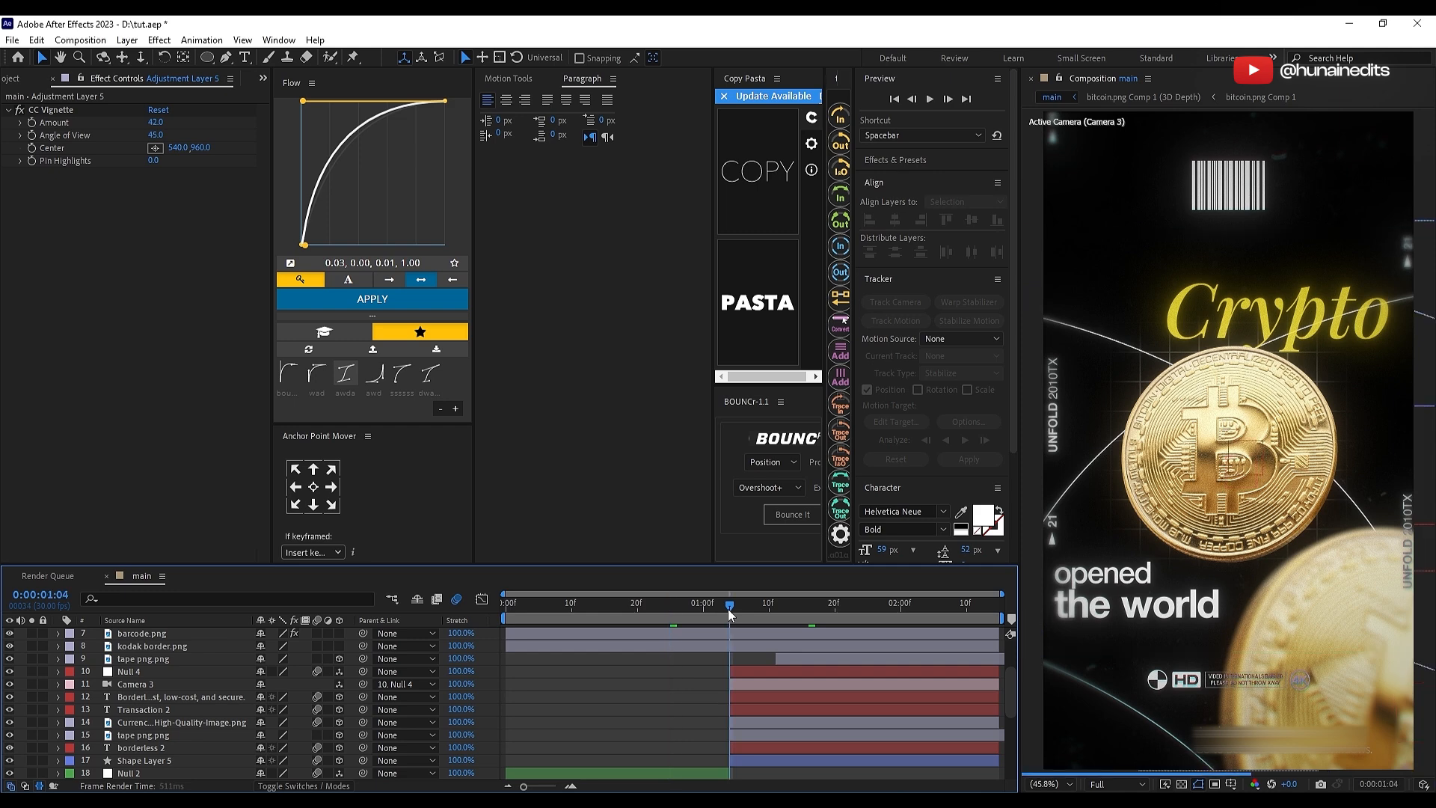
{"action": "scroll", "coordinate": [737, 699], "scroll_direction": "down", "scroll_amount": 3}
{"action": "scroll", "coordinate": [738, 695], "scroll_direction": "up", "scroll_amount": 2}
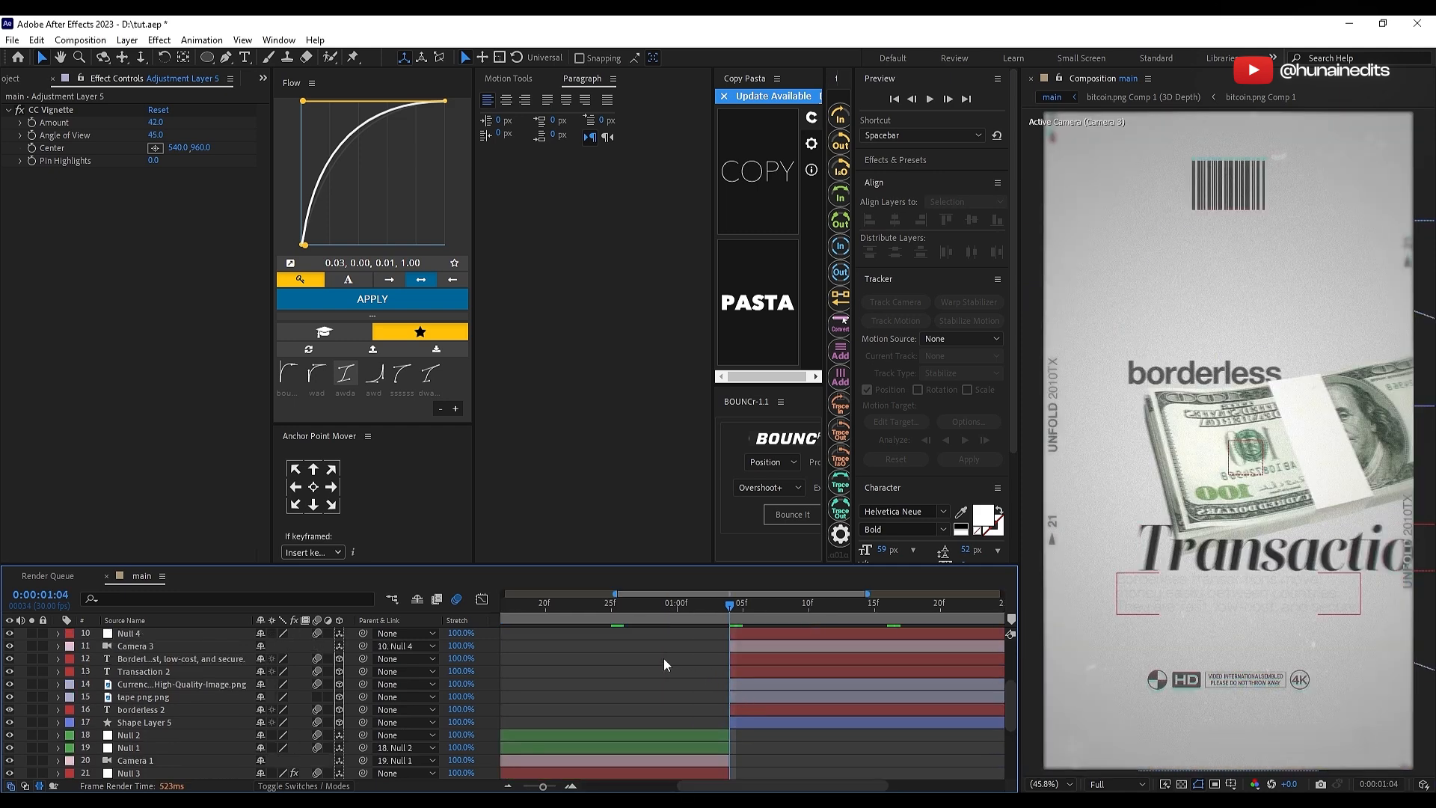
{"action": "left_click", "coordinate": [711, 612]}
{"action": "left_click", "coordinate": [728, 612]}
{"action": "scroll", "coordinate": [729, 680], "scroll_direction": "up", "scroll_amount": 3}
{"action": "left_click", "coordinate": [728, 681]}
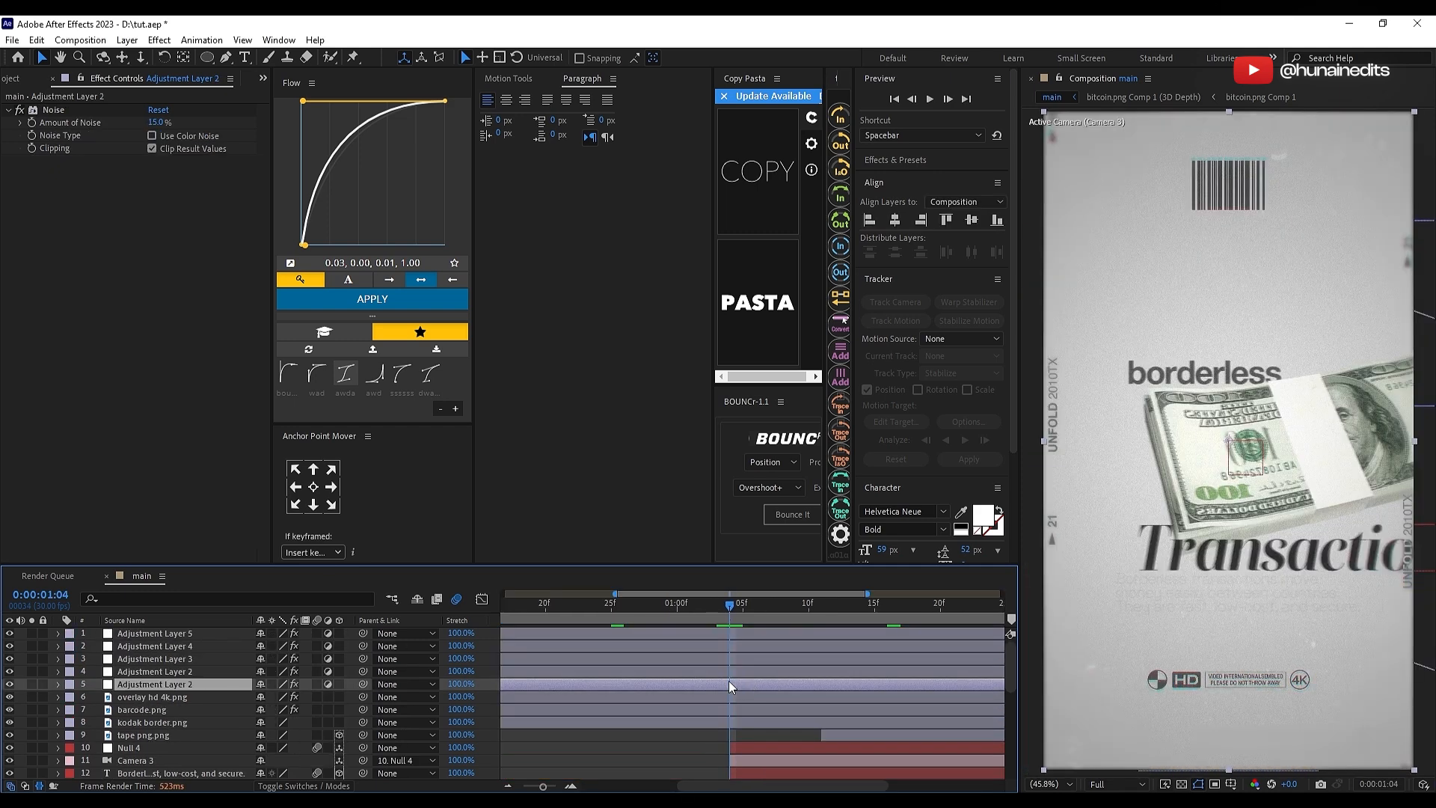
{"action": "key", "text": "ctrl+shift+d"}
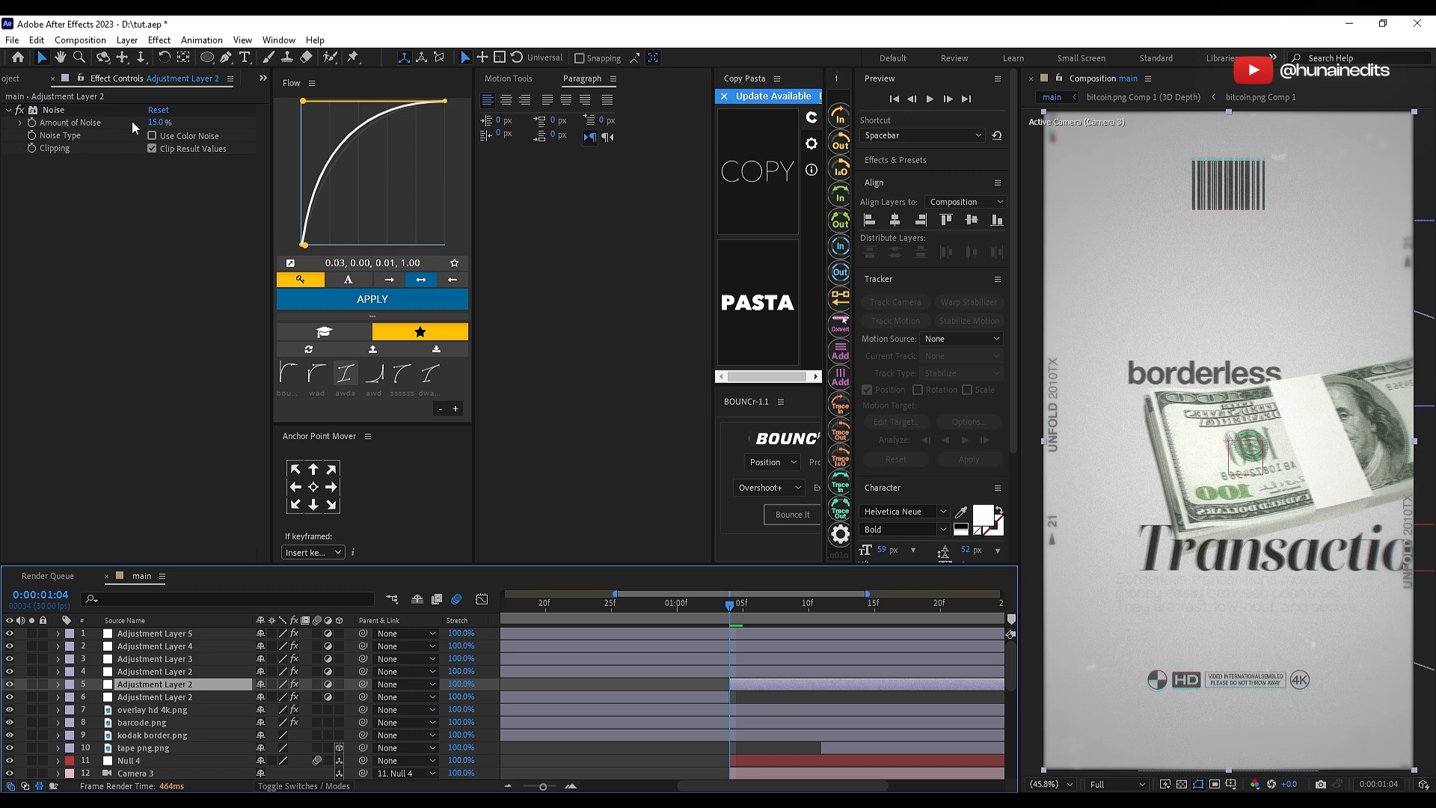
{"action": "left_click", "coordinate": [157, 122]}
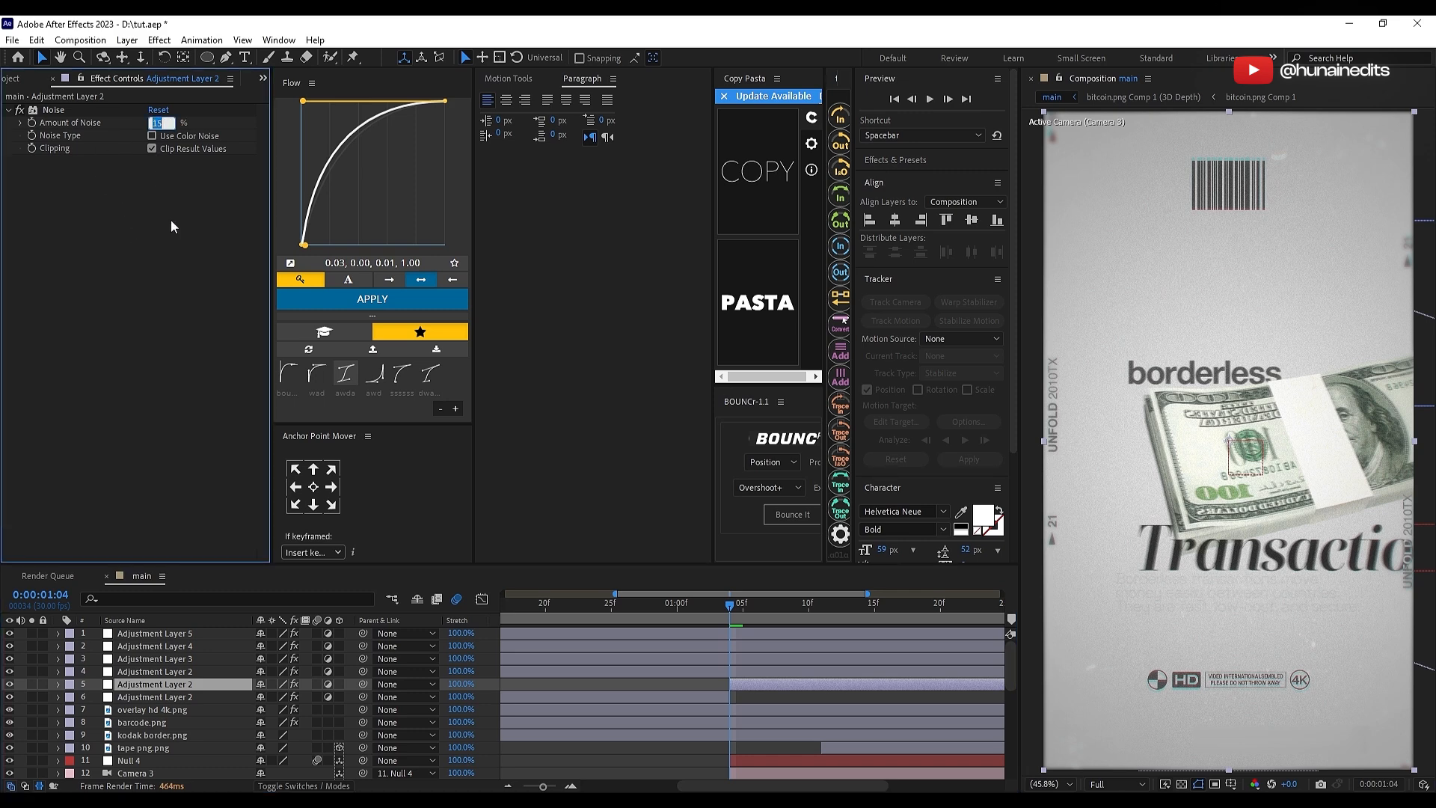
{"action": "type", "text": "1"}
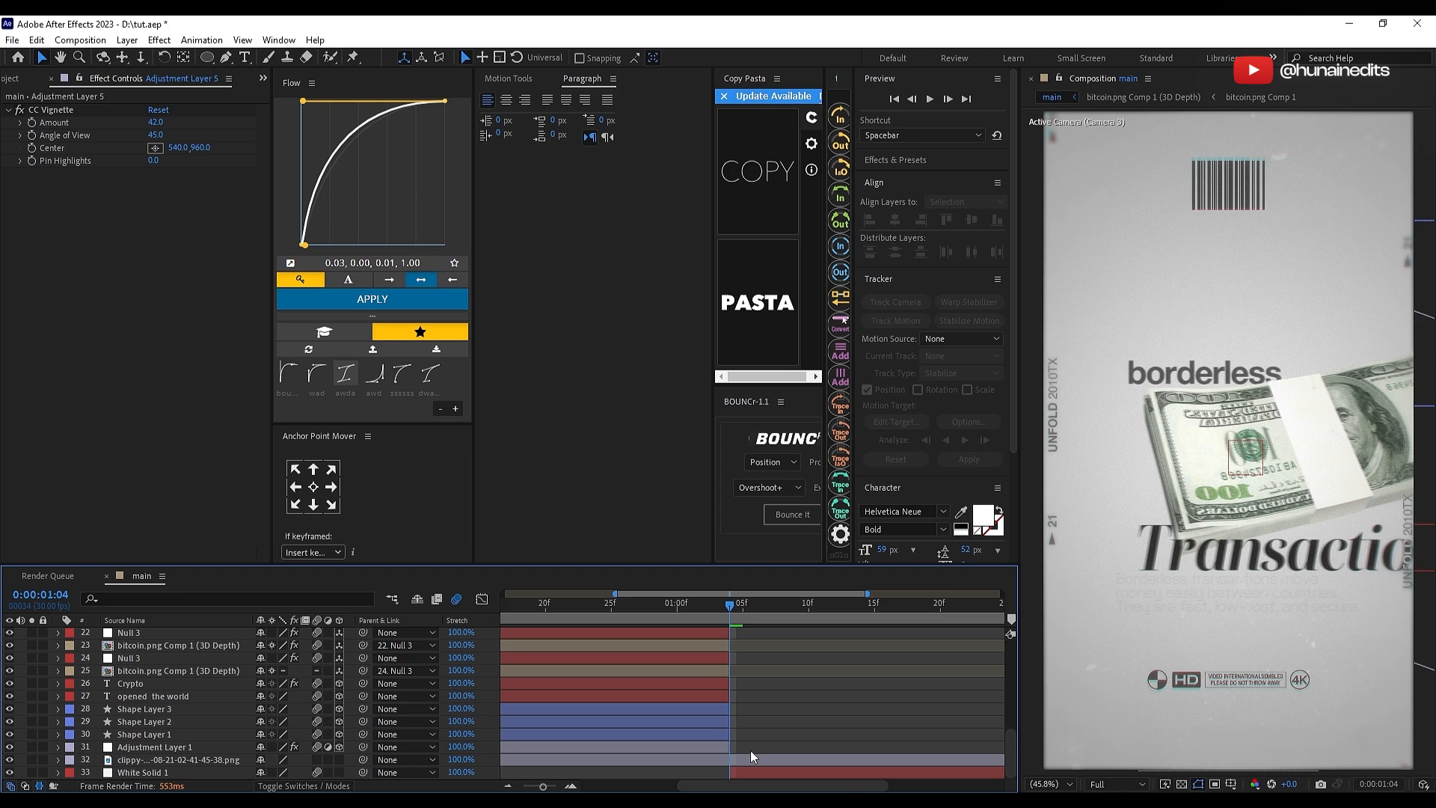
Step: Split the clippy texture layer at 0:00:01:04 and delete the part over the Transaction scene
{"action": "left_click", "coordinate": [751, 757]}
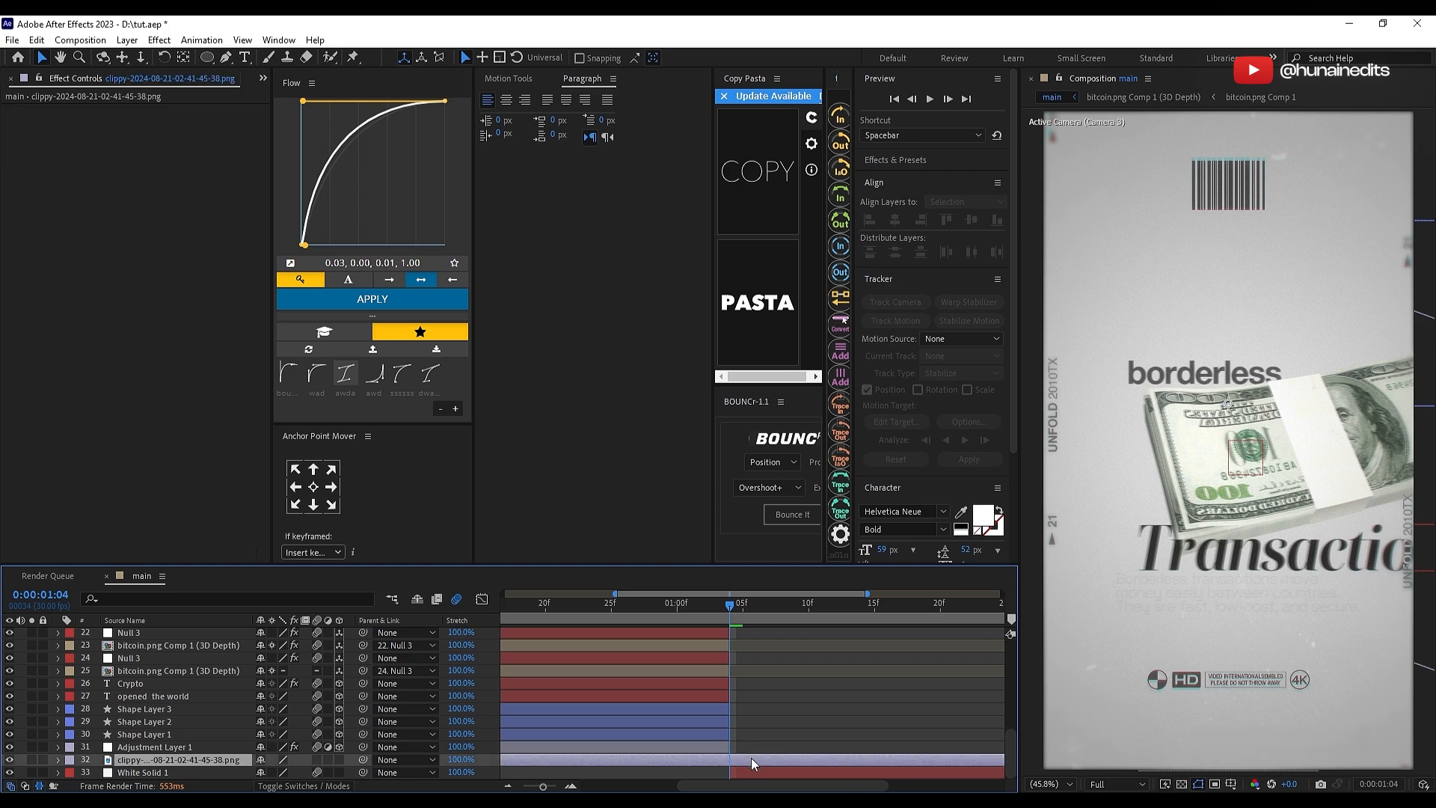
{"action": "left_click", "coordinate": [761, 770]}
{"action": "left_click", "coordinate": [178, 746]}
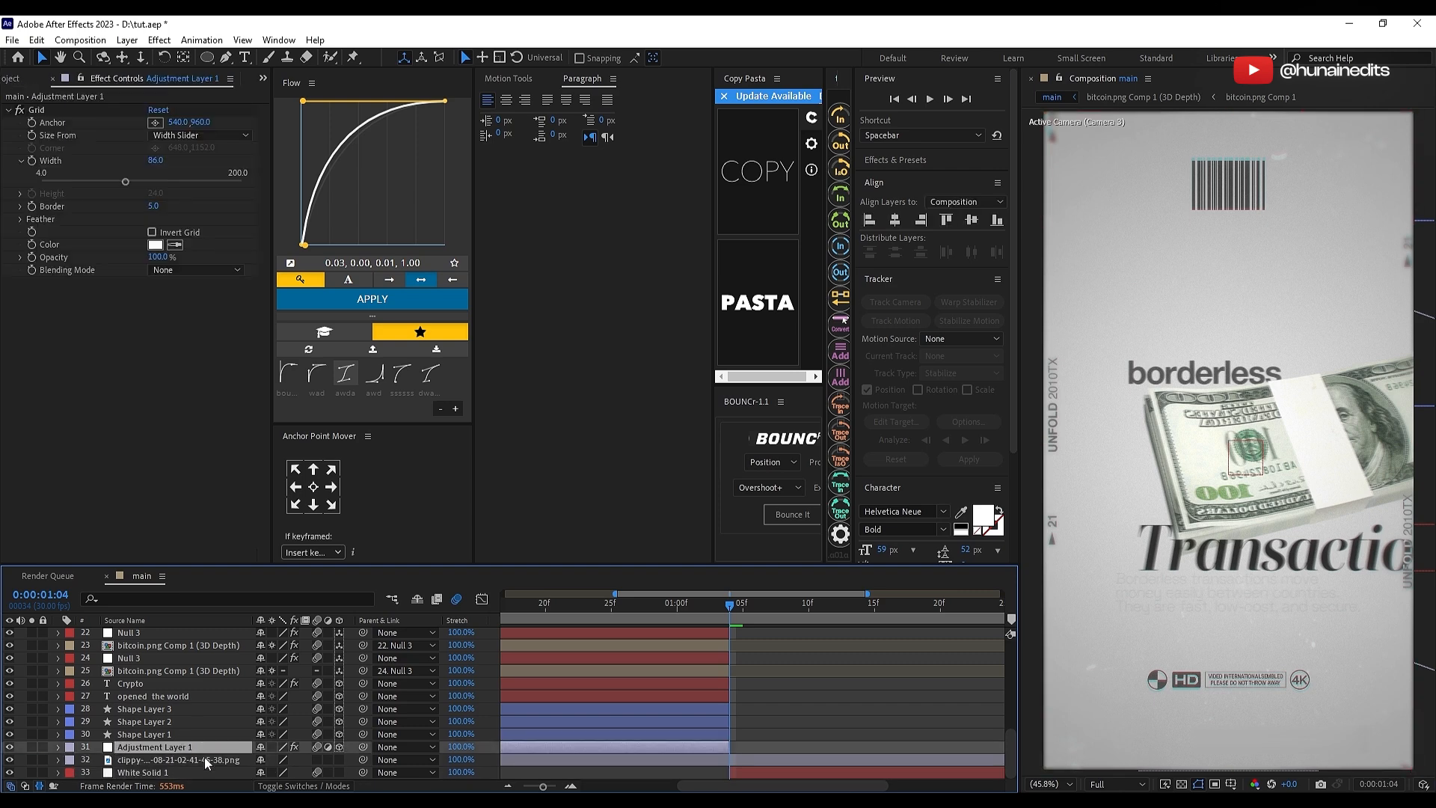
{"action": "left_click", "coordinate": [201, 759]}
{"action": "key", "text": "ctrl+shift+d"}
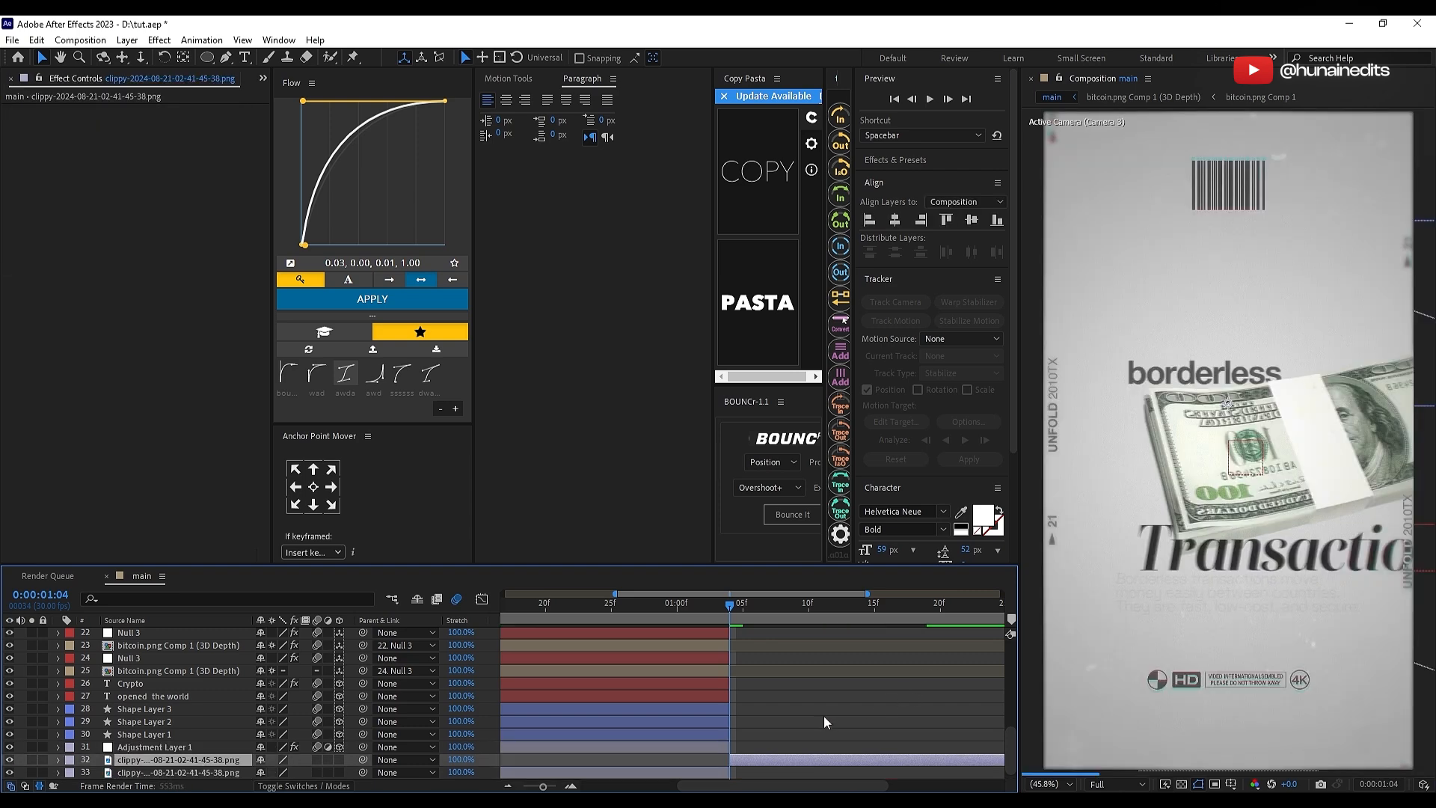
{"action": "key", "text": "Delete"}
Step: Split the CC Vignette adjustment layer at 0:00:01:04 and delete its Transaction-scene part
{"action": "left_click", "coordinate": [823, 604]}
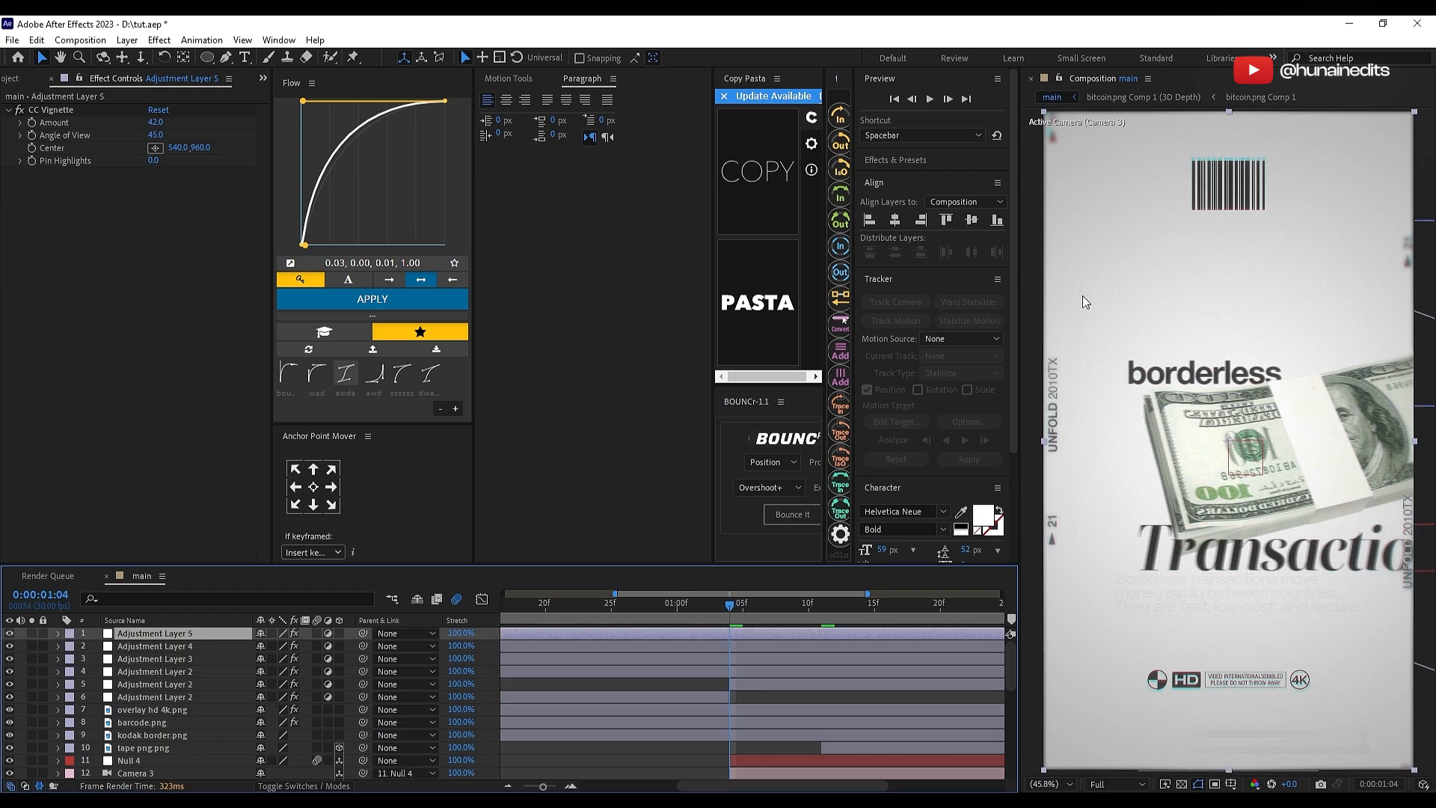
{"action": "key", "text": "ctrl+shift+d"}
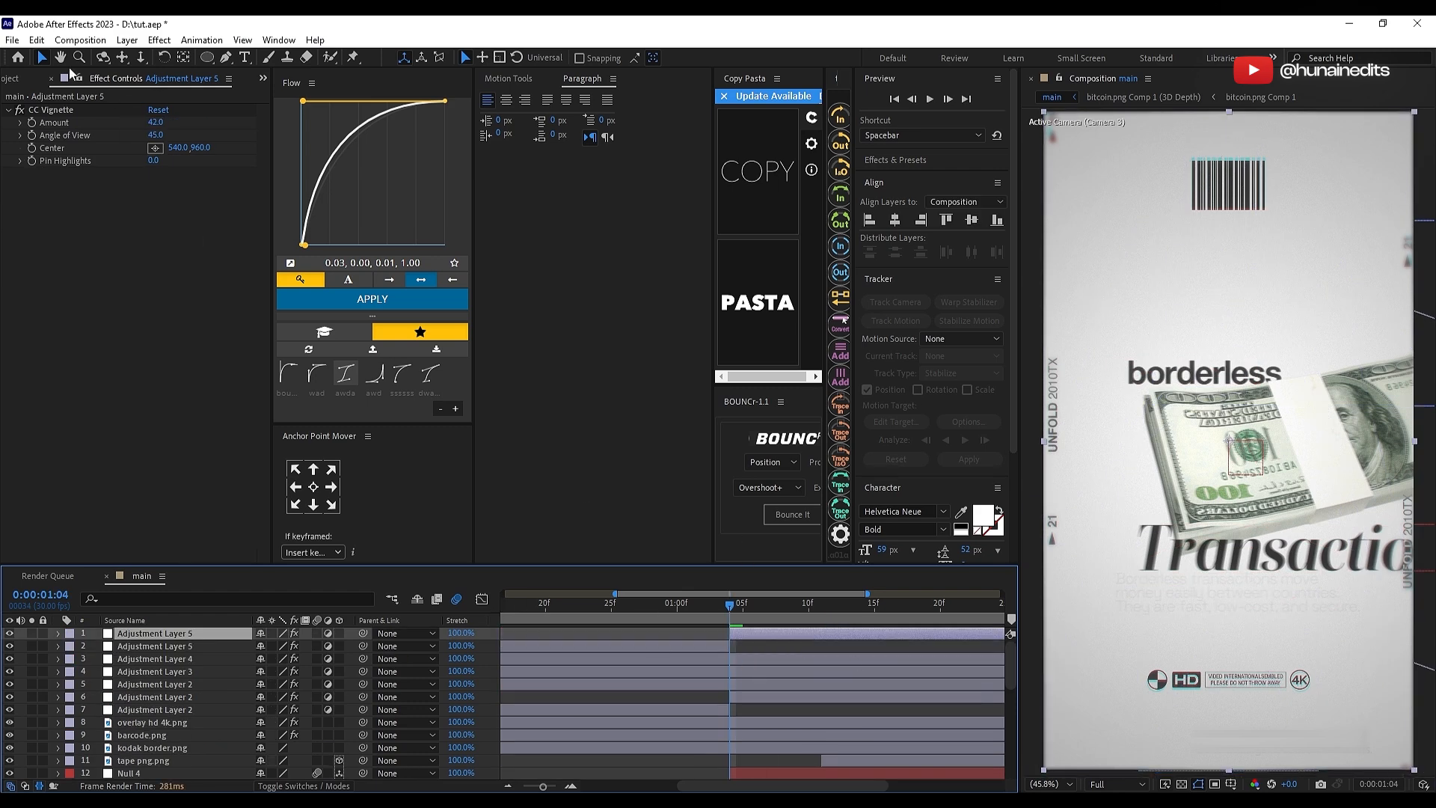
{"action": "key", "text": "Delete"}
Step: Apply CC Vignette to White Solid 1 and reduce the effect's Amount for a softer edge darkening
{"action": "scroll", "coordinate": [809, 679], "scroll_direction": "down", "scroll_amount": 7}
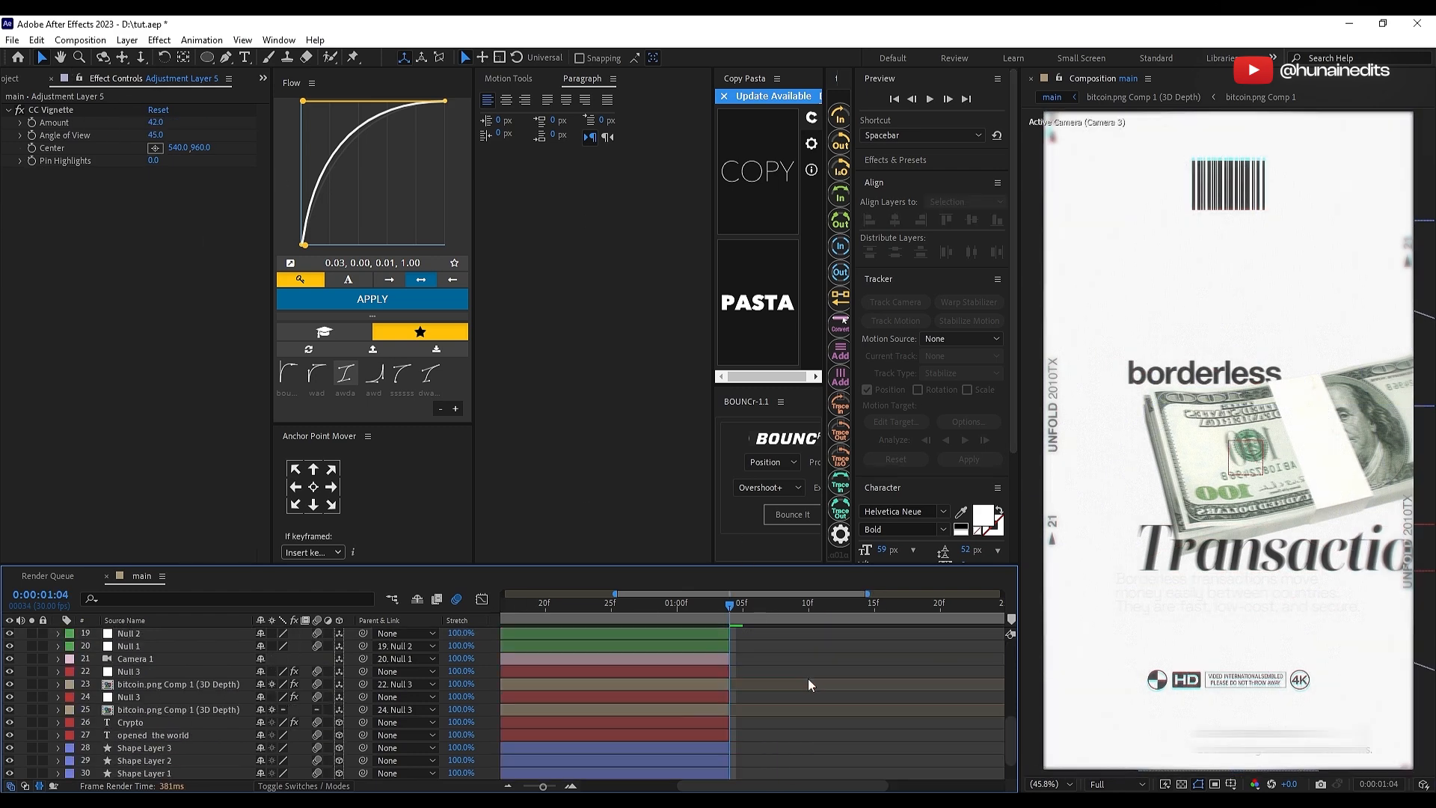
{"action": "left_click", "coordinate": [771, 771]}
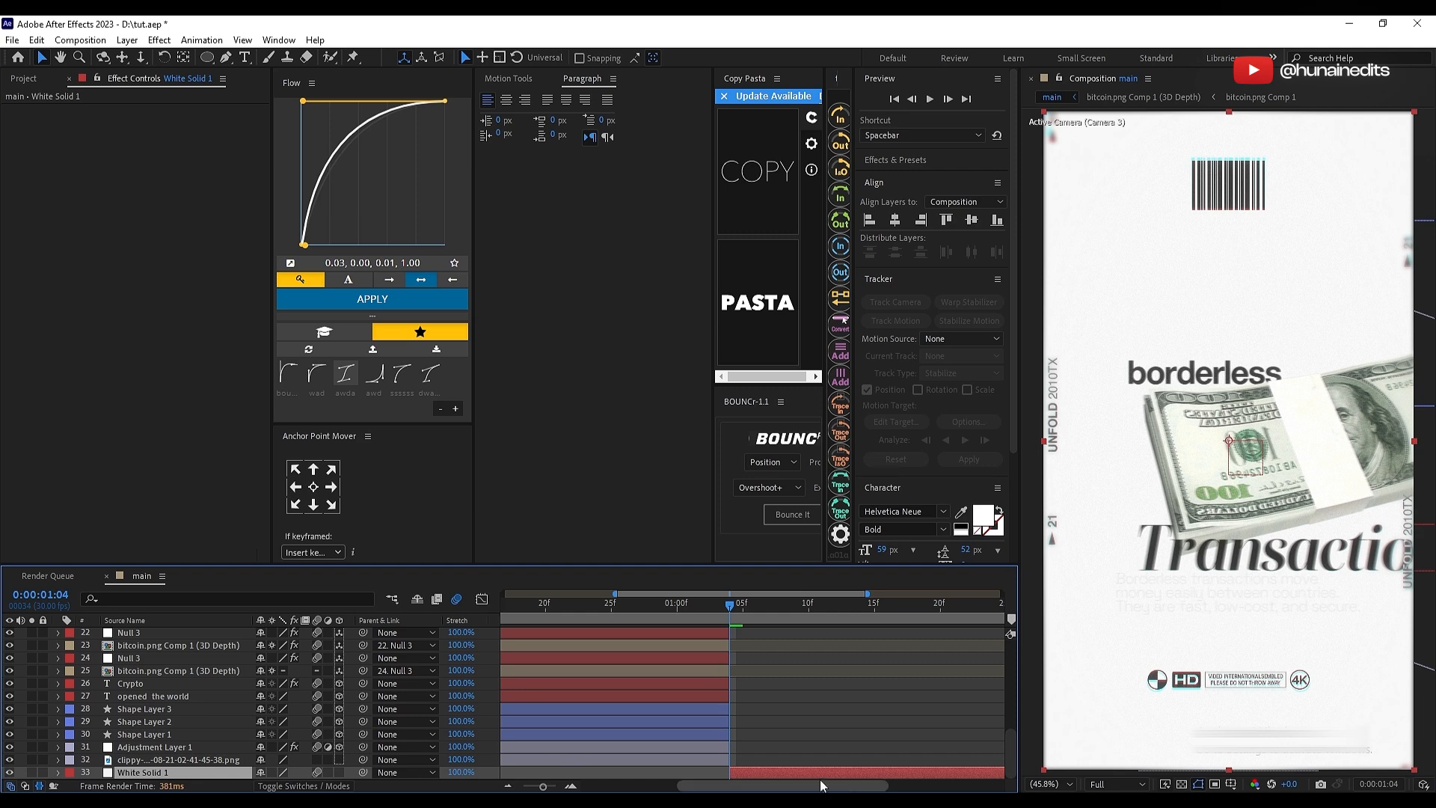
{"action": "key", "text": "ctrl+space"}
{"action": "type", "text": "cc"}
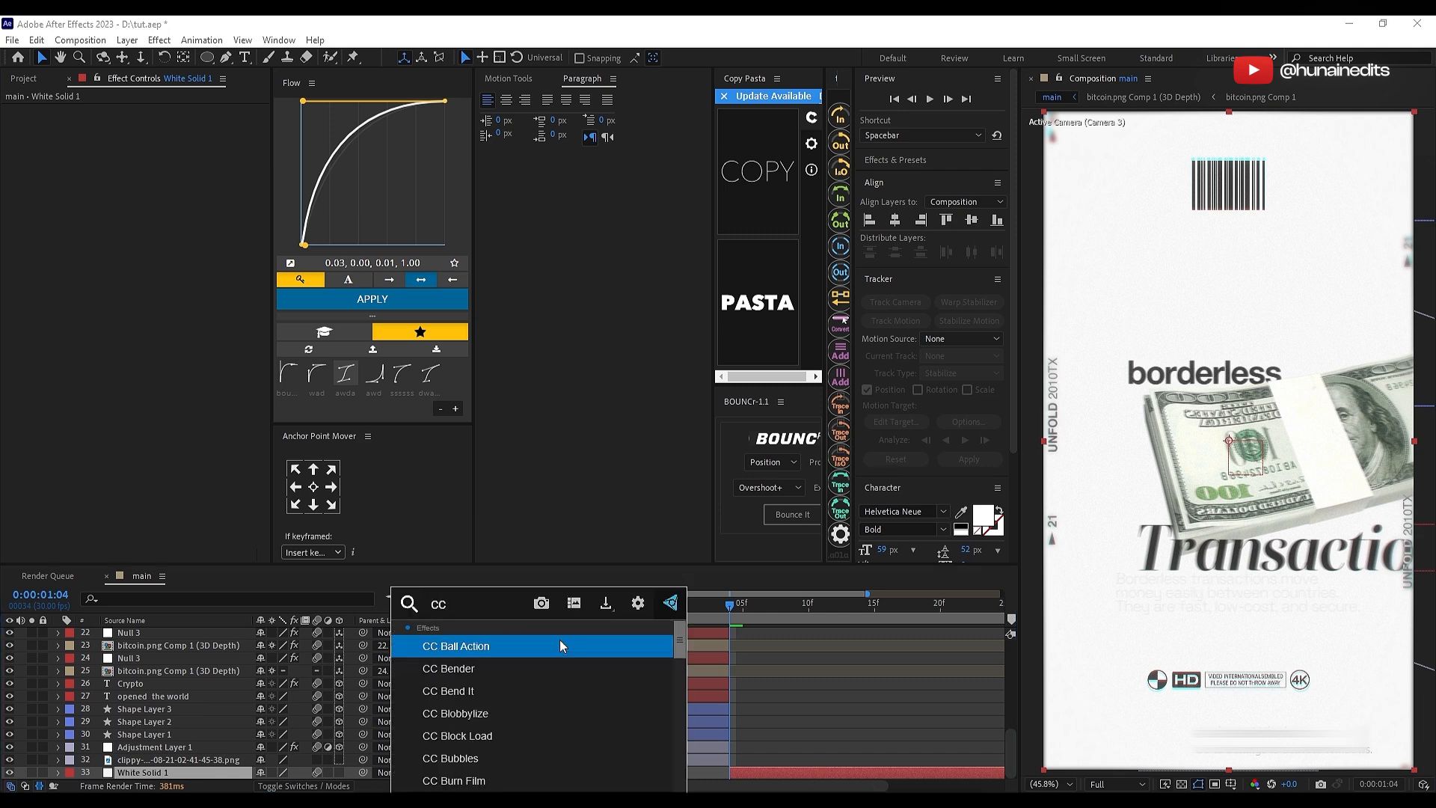
{"action": "type", "text": " vi"}
{"action": "key", "text": "Return"}
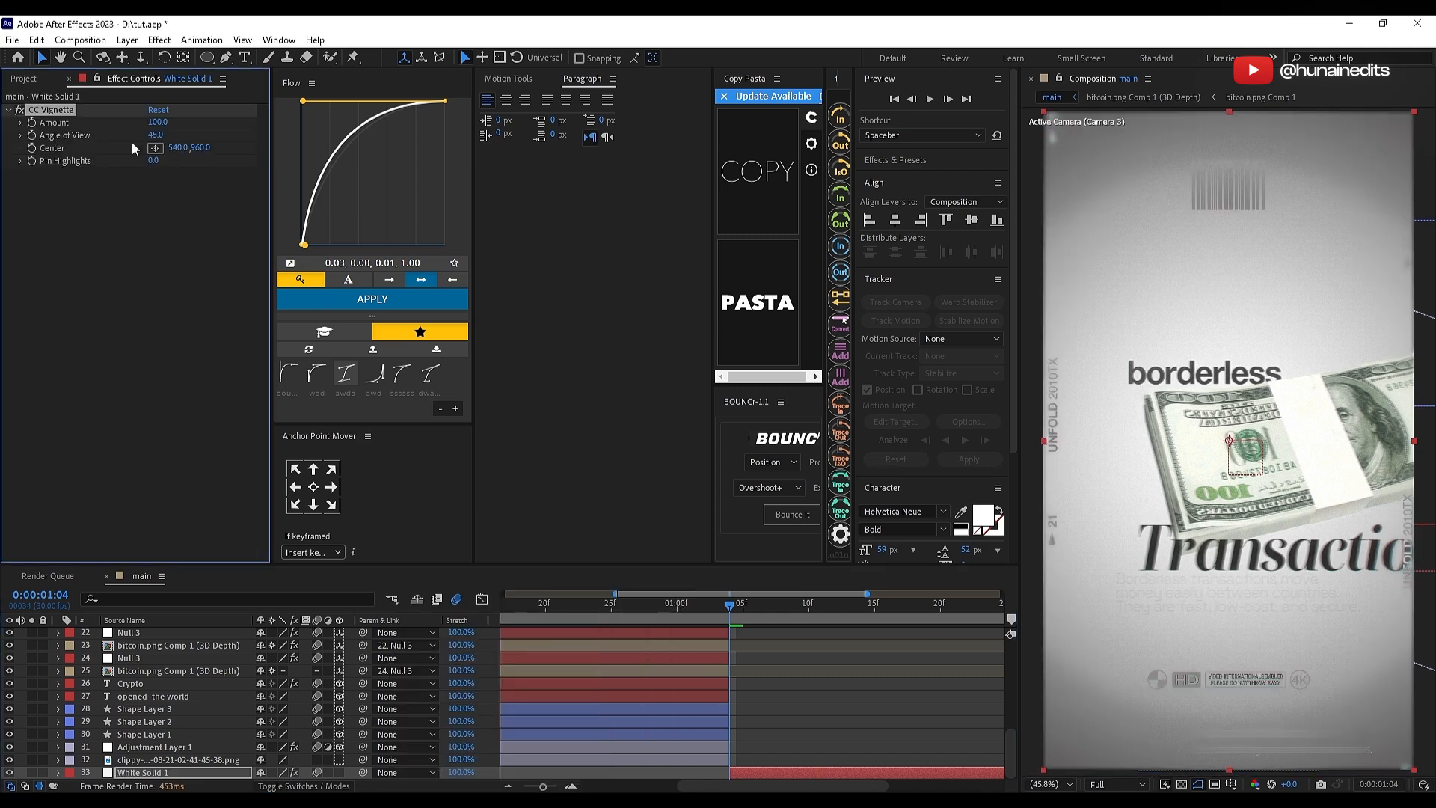
{"action": "left_click_drag", "start_coordinate": [147, 122], "coordinate": [122, 124]}
{"action": "left_click", "coordinate": [136, 251]}
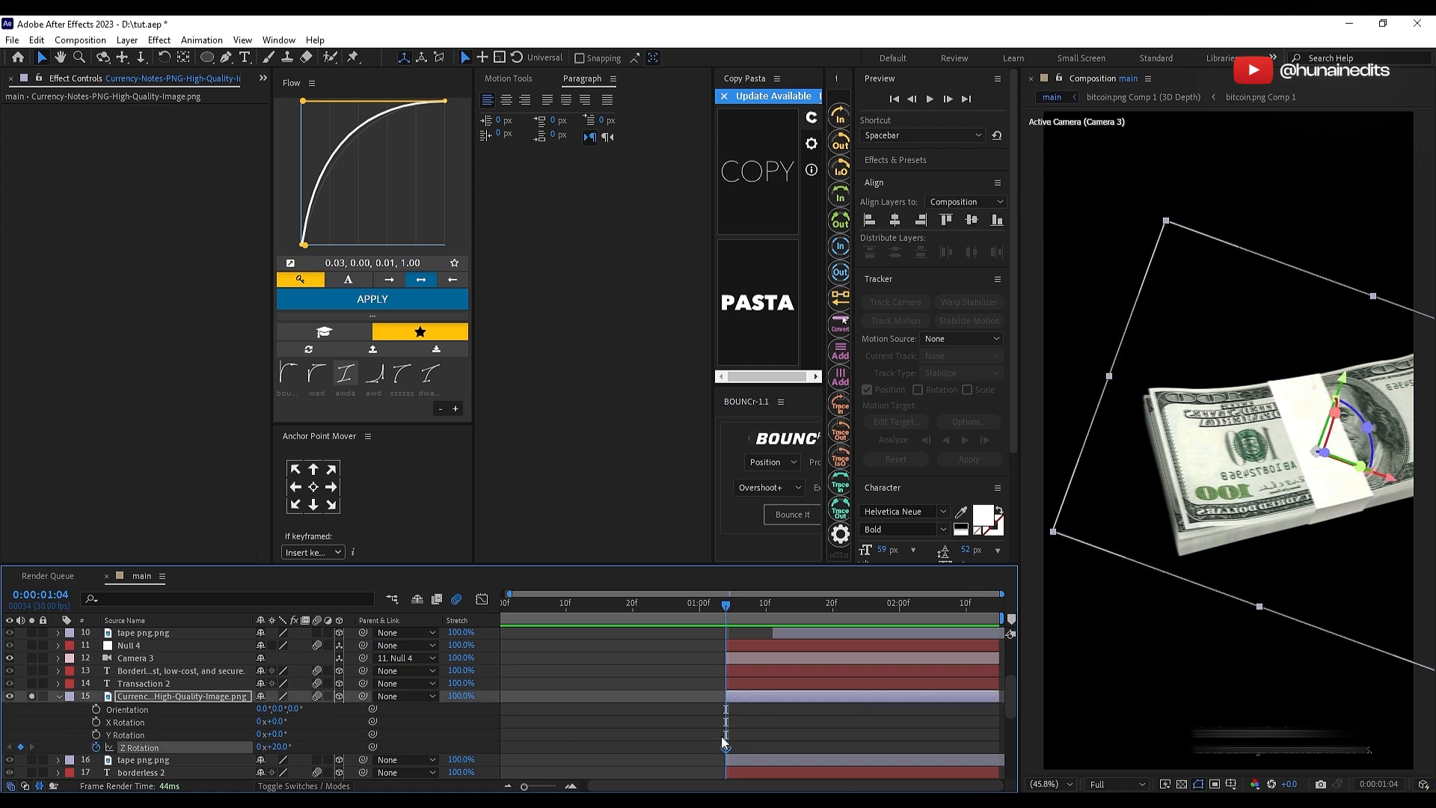
Step: Move the money stack's Z Rotation keyframe to the end of its layer and set Z Rotation to 26° at 0:00:01:04
{"action": "left_click_drag", "start_coordinate": [725, 747], "coordinate": [999, 750]}
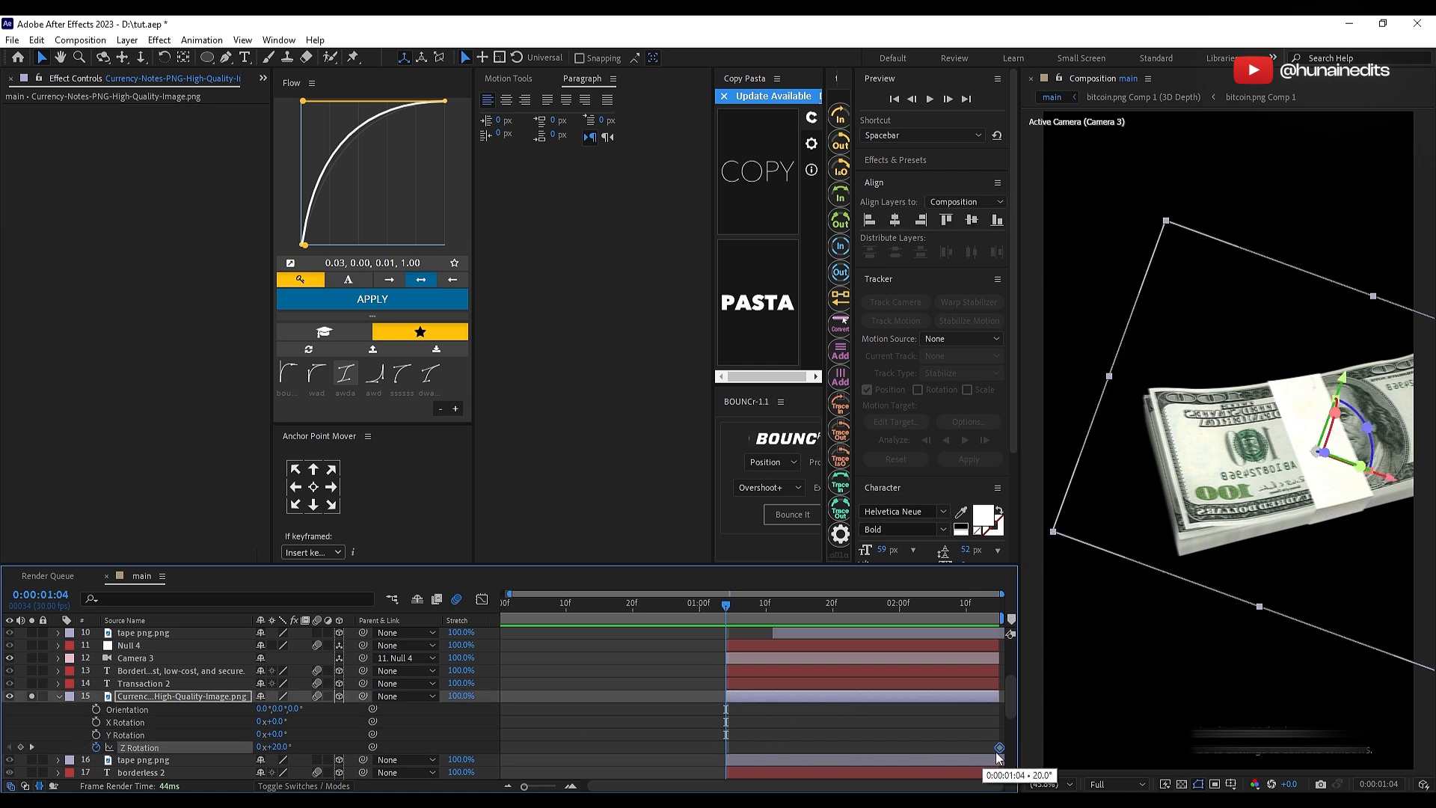
{"action": "left_click", "coordinate": [890, 735]}
{"action": "left_click_drag", "start_coordinate": [274, 752], "coordinate": [278, 752]}
{"action": "left_click", "coordinate": [815, 722]}
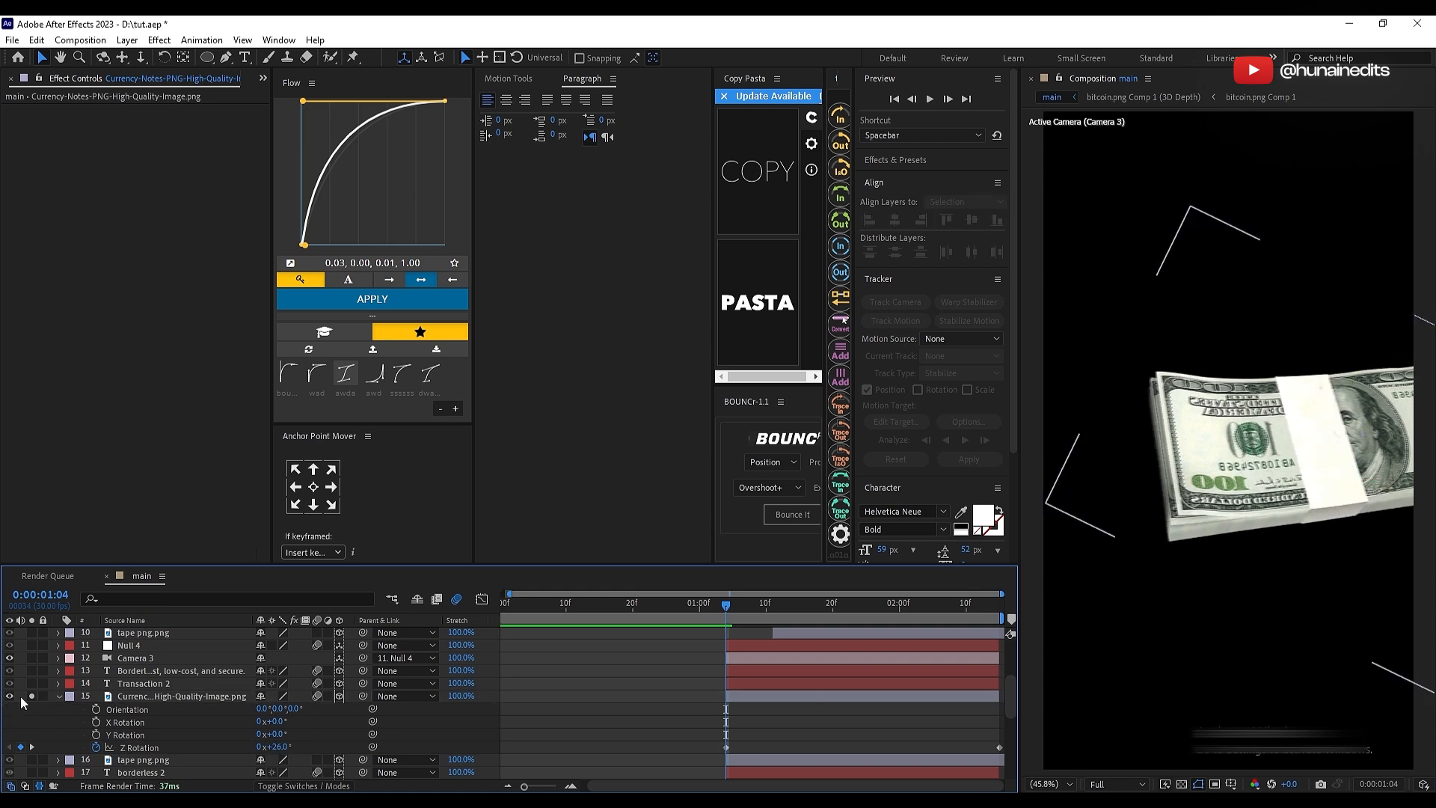
Step: Play back the Transaction scene from its first frames to check the money stack's rotation
{"action": "key", "text": "Page_Down"}
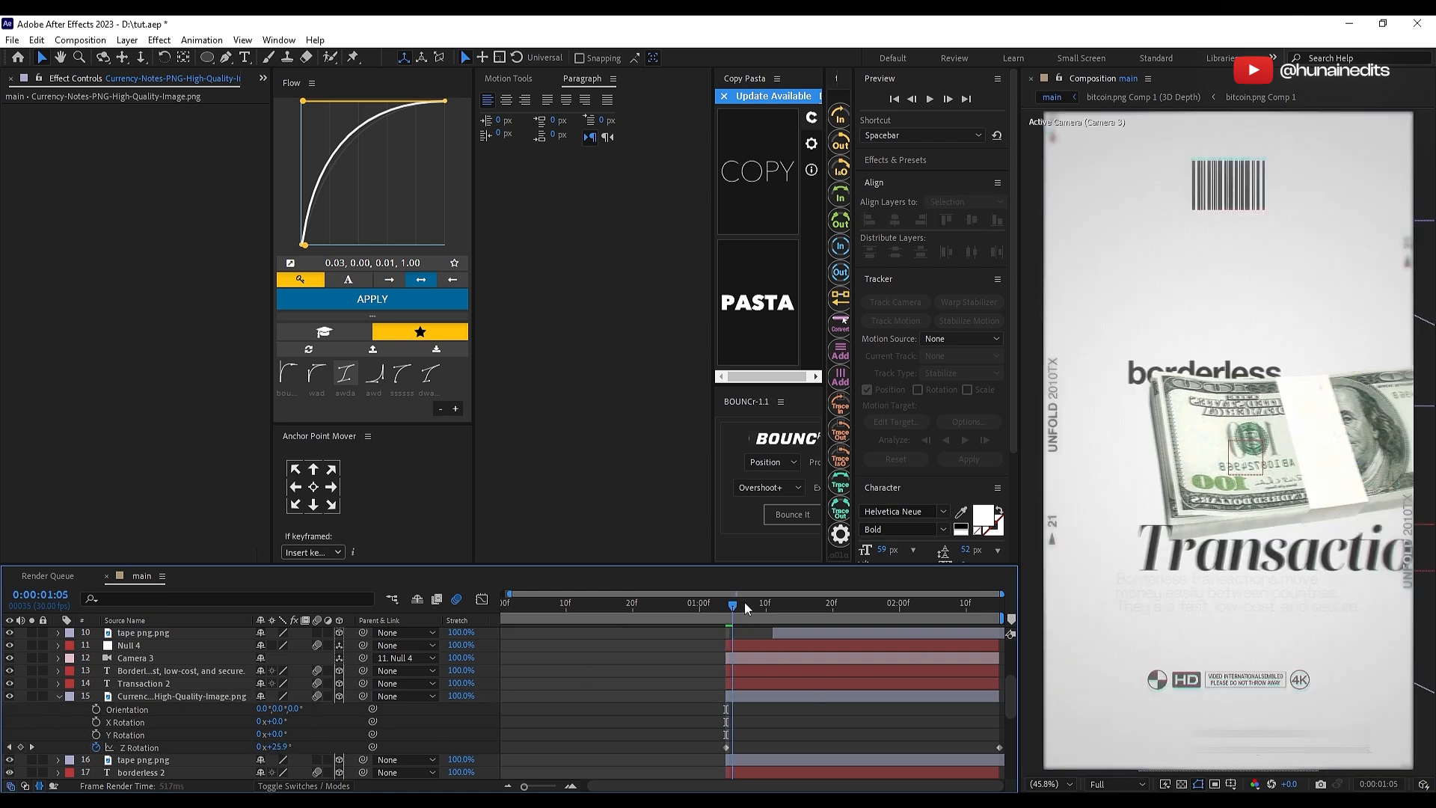
{"action": "left_click", "coordinate": [733, 607]}
{"action": "key", "text": "space"}
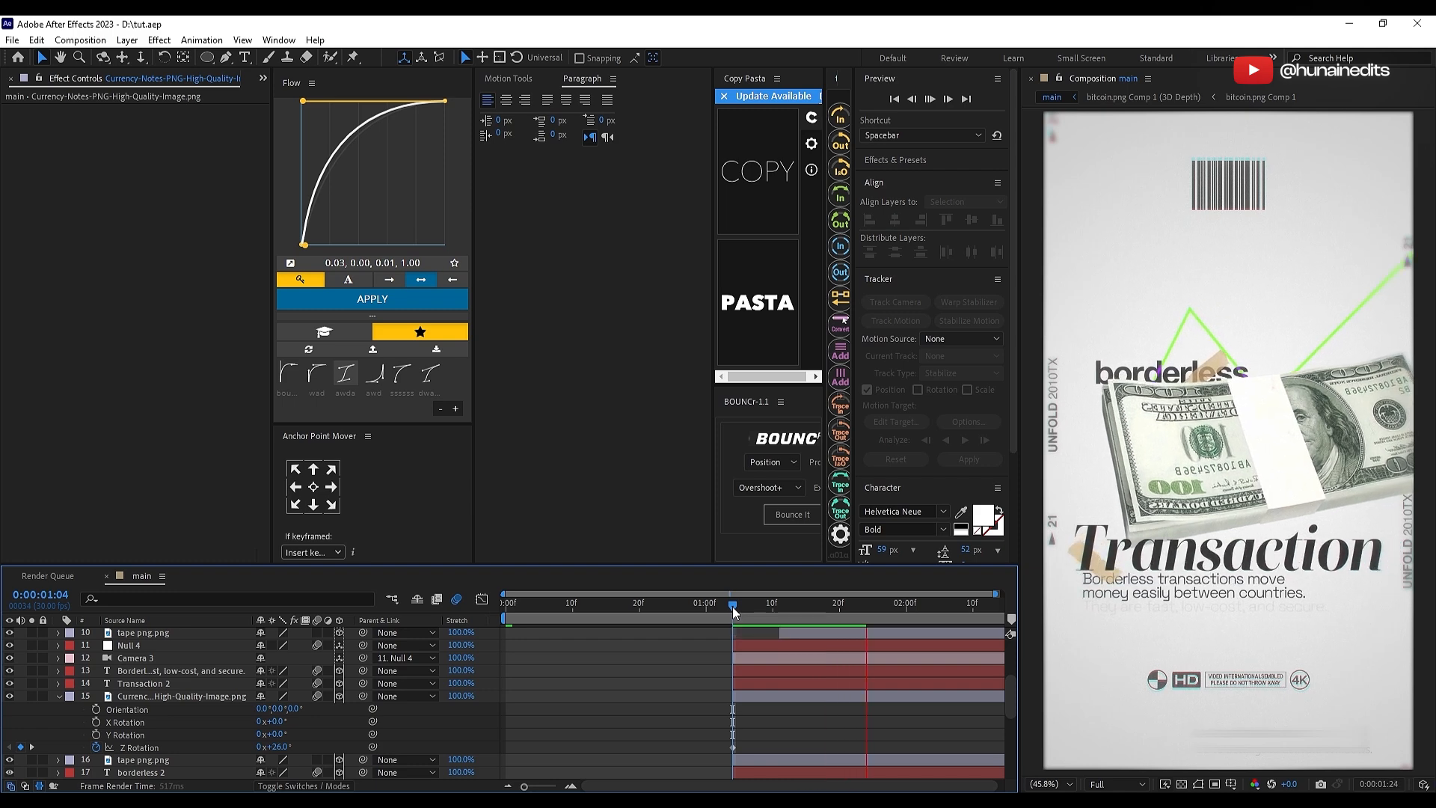
{"action": "left_click", "coordinate": [740, 610]}
{"action": "key", "text": "space"}
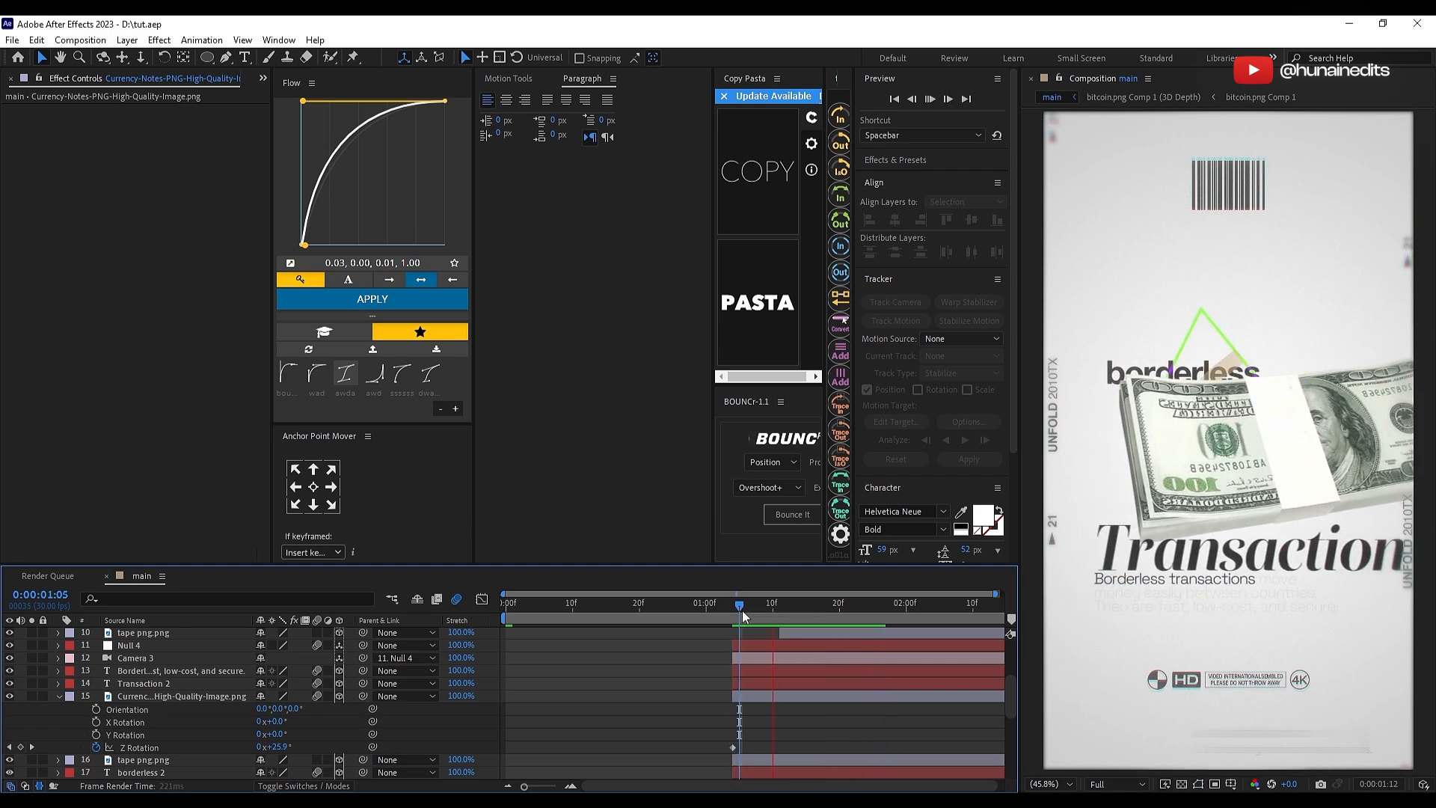
{"action": "key", "text": "space"}
Step: Open the "preview for tutorial" reference video and examine its frames around the transition between the Crypto and Transaction scenes
{"action": "scroll", "coordinate": [743, 673], "scroll_direction": "up", "scroll_amount": 5}
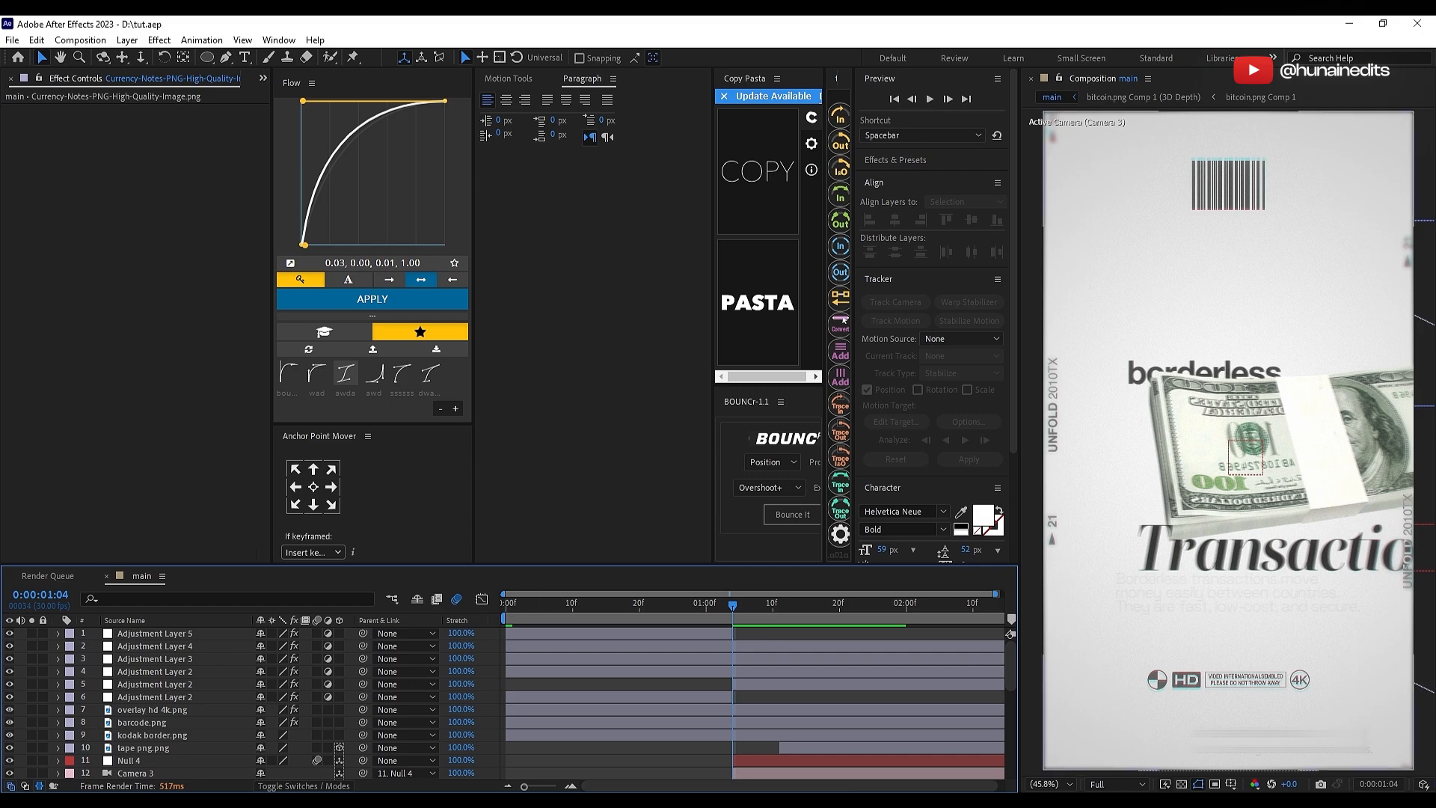
{"action": "left_click", "coordinate": [750, 800]}
{"action": "left_click_drag", "start_coordinate": [683, 720], "coordinate": [583, 721]}
{"action": "key", "text": "space"}
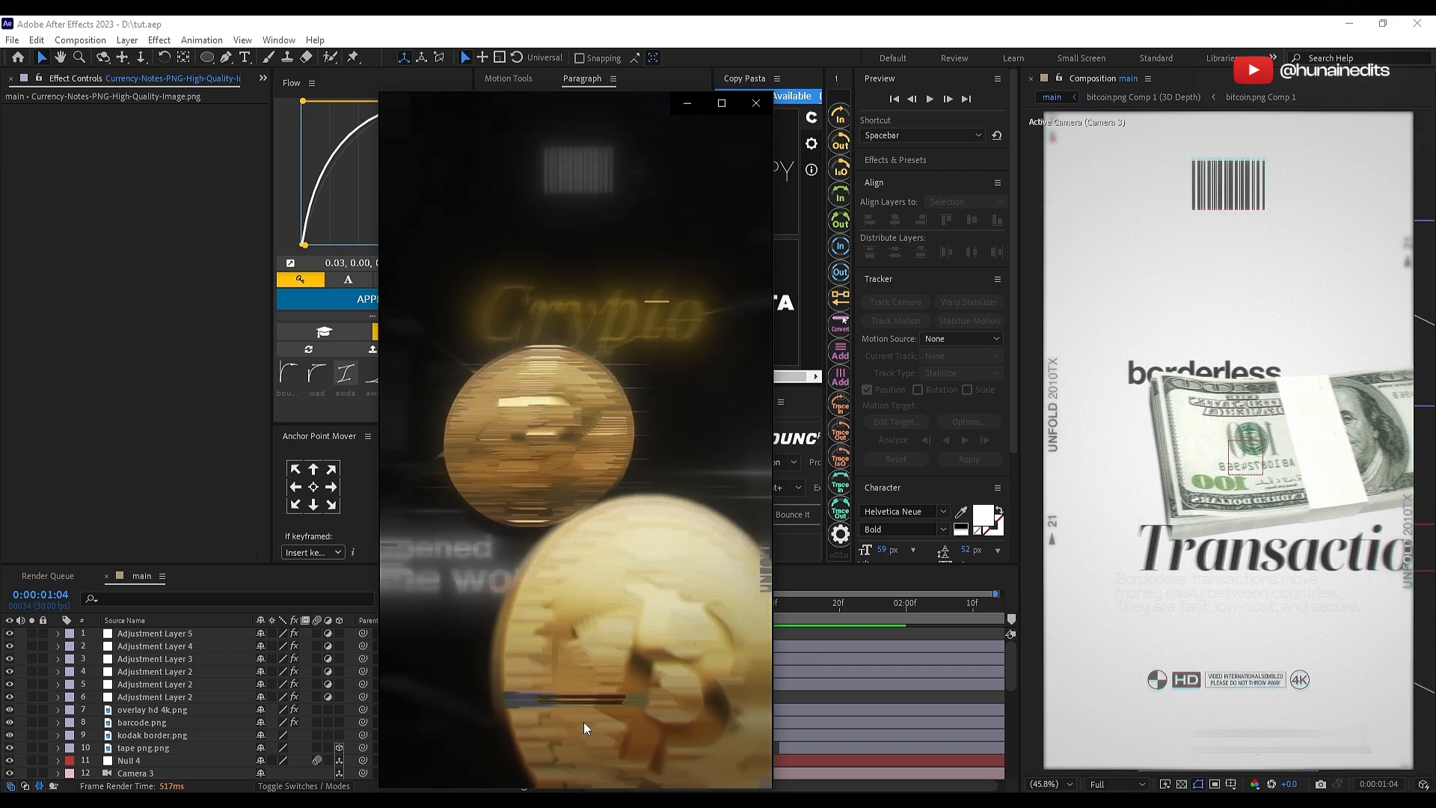
Step: Add a topmost adjustment layer in the main composition and trim it to the single frame at 0:00:01:03
{"action": "left_click", "coordinate": [818, 643]}
{"action": "right_click", "coordinate": [500, 654]}
{"action": "left_click", "coordinate": [722, 642]}
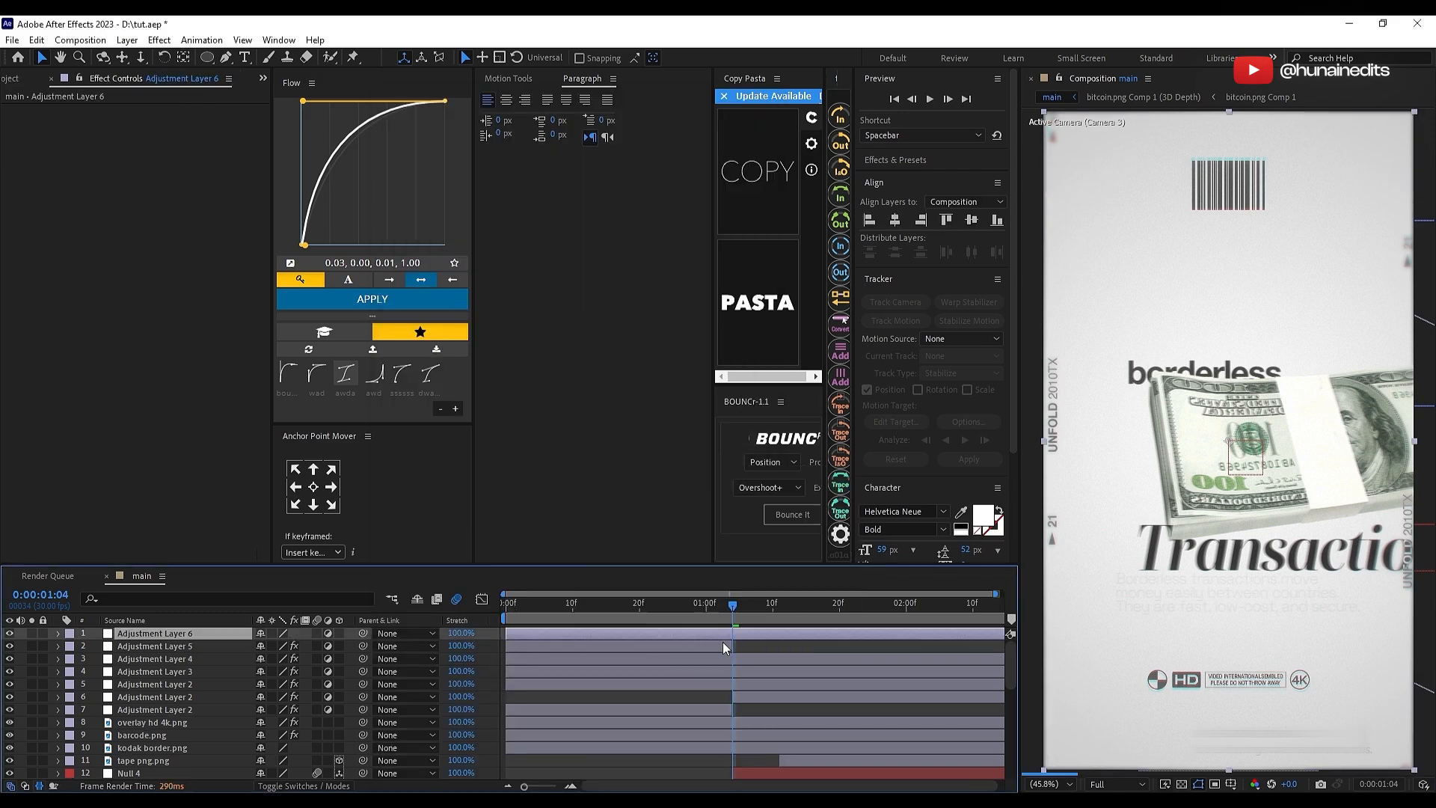
{"action": "key", "text": "equal"}
{"action": "key", "text": "equal"}
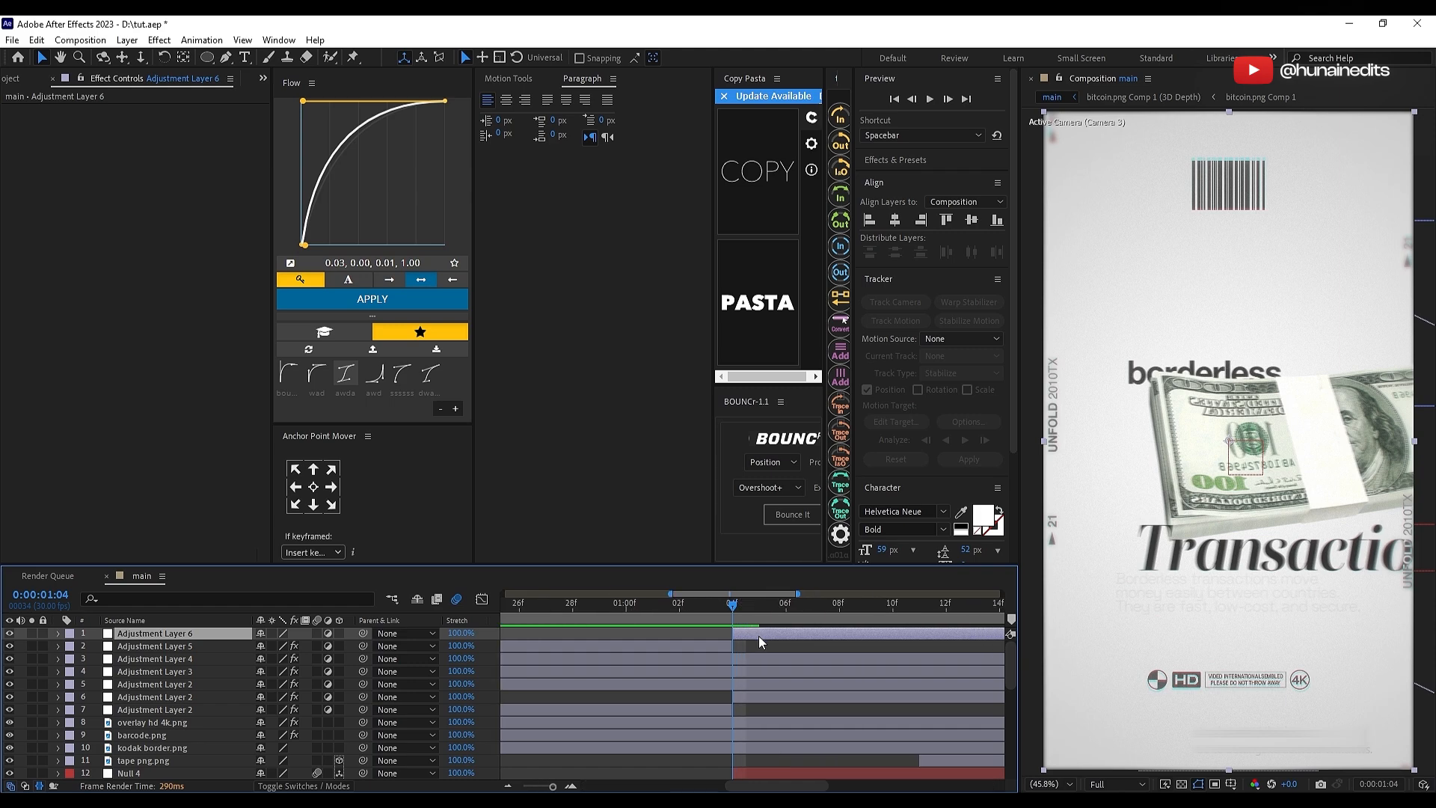
{"action": "key", "text": "ctrl+shift+d"}
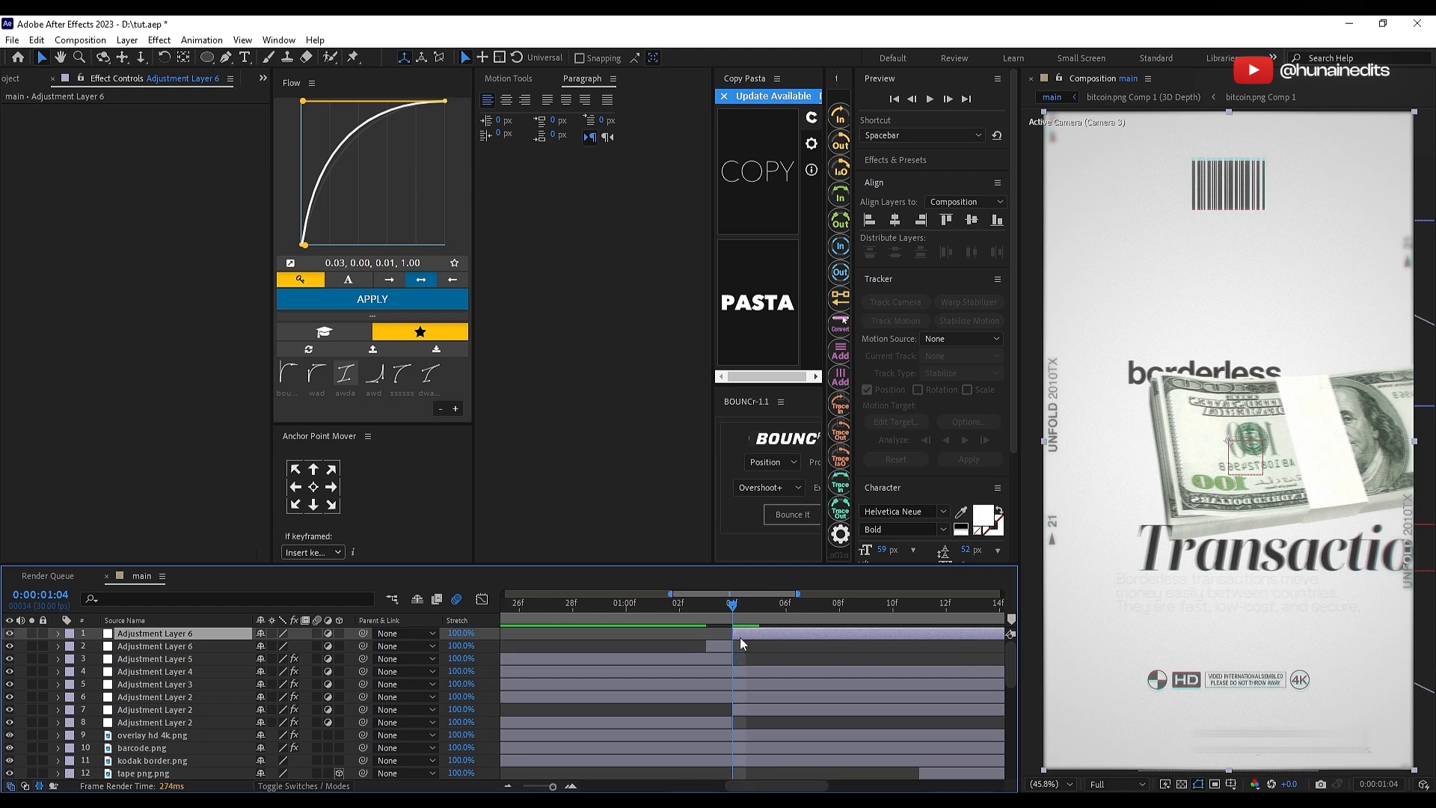
{"action": "key", "text": "Delete"}
{"action": "key", "text": "Page_Up"}
Step: Apply the Minimax effect to the one-frame adjustment layer and set its Radius to 66
{"action": "key", "text": "ctrl+space"}
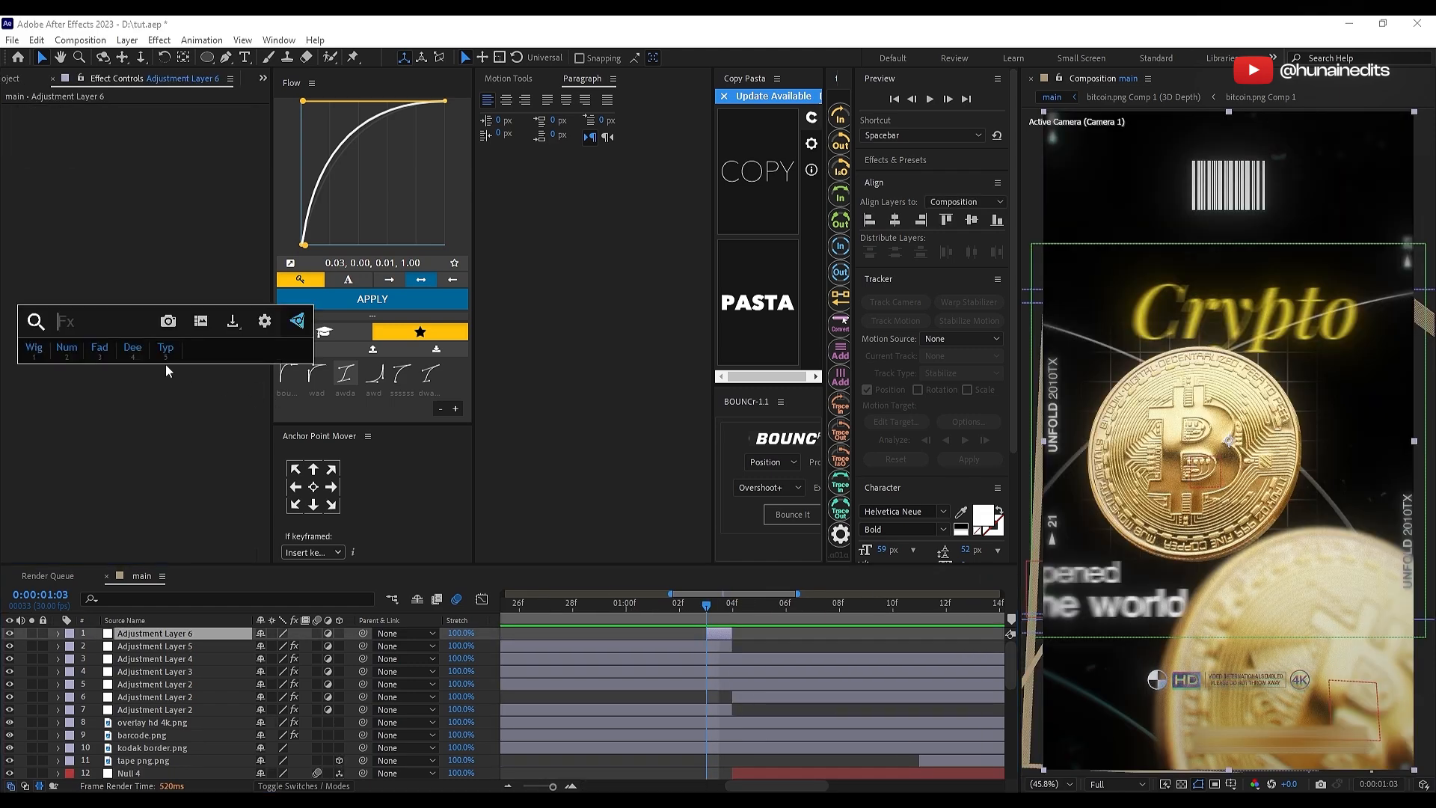
{"action": "type", "text": "min"}
{"action": "key", "text": "Return"}
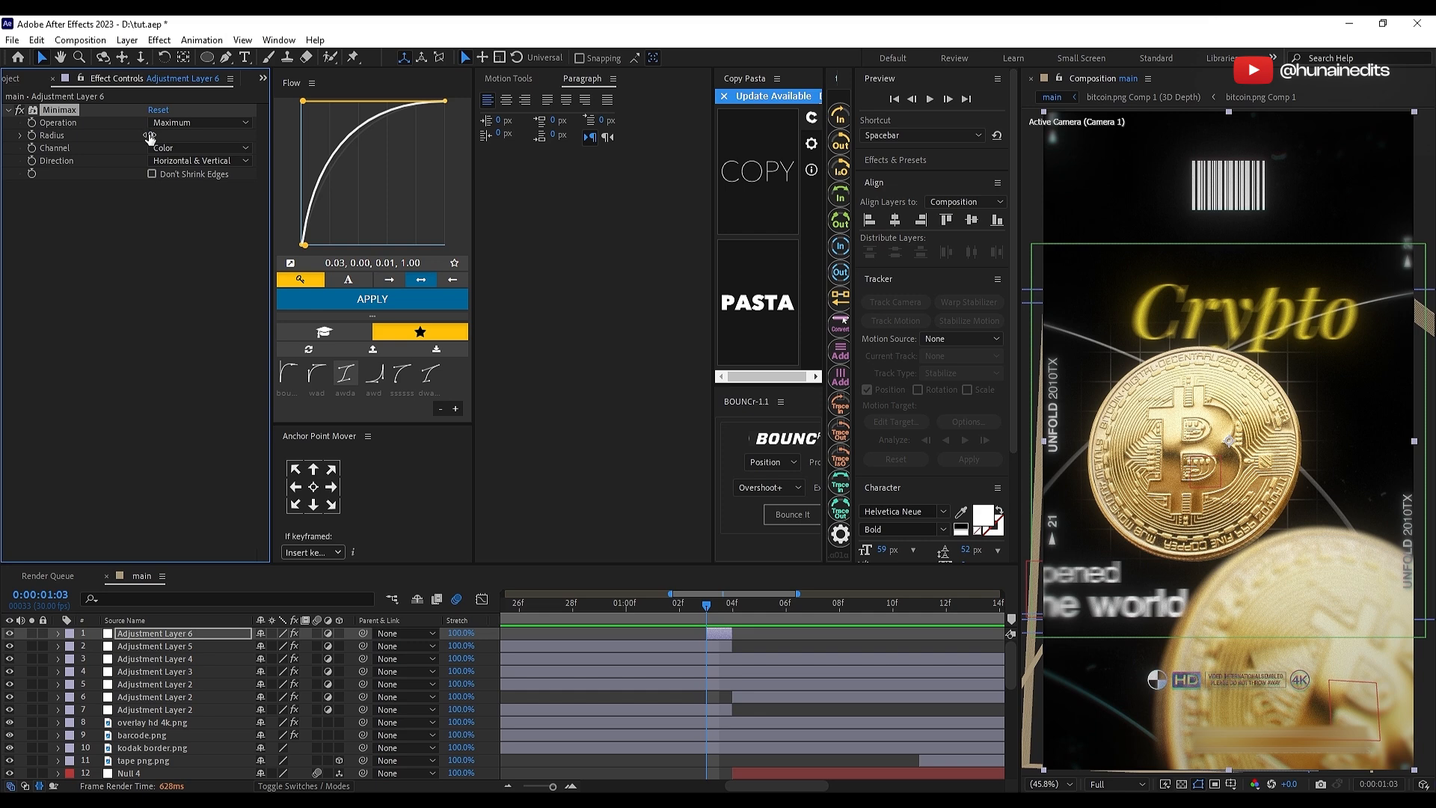
{"action": "left_click_drag", "start_coordinate": [202, 129], "coordinate": [197, 133]}
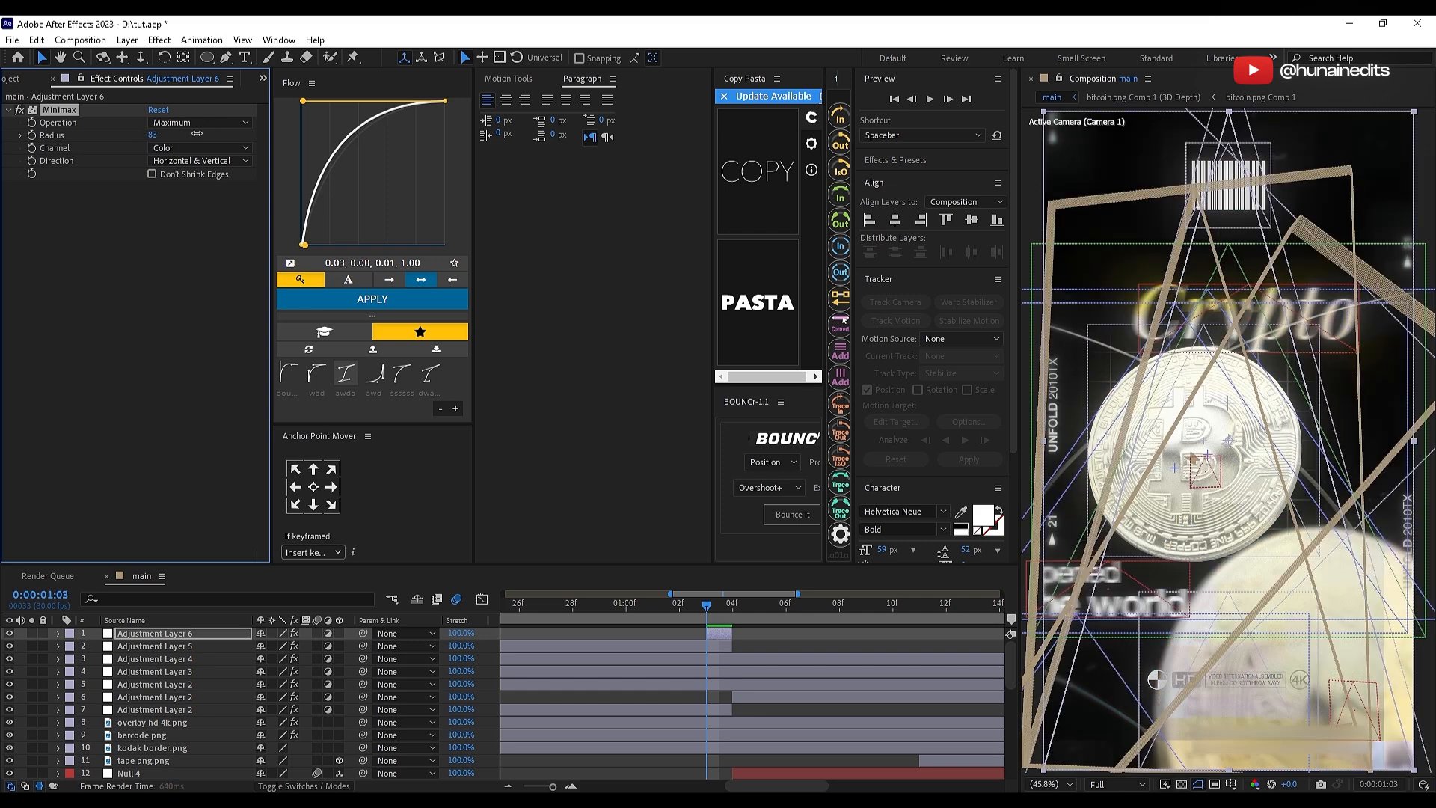
{"action": "left_click", "coordinate": [196, 123]}
{"action": "left_click", "coordinate": [178, 134]}
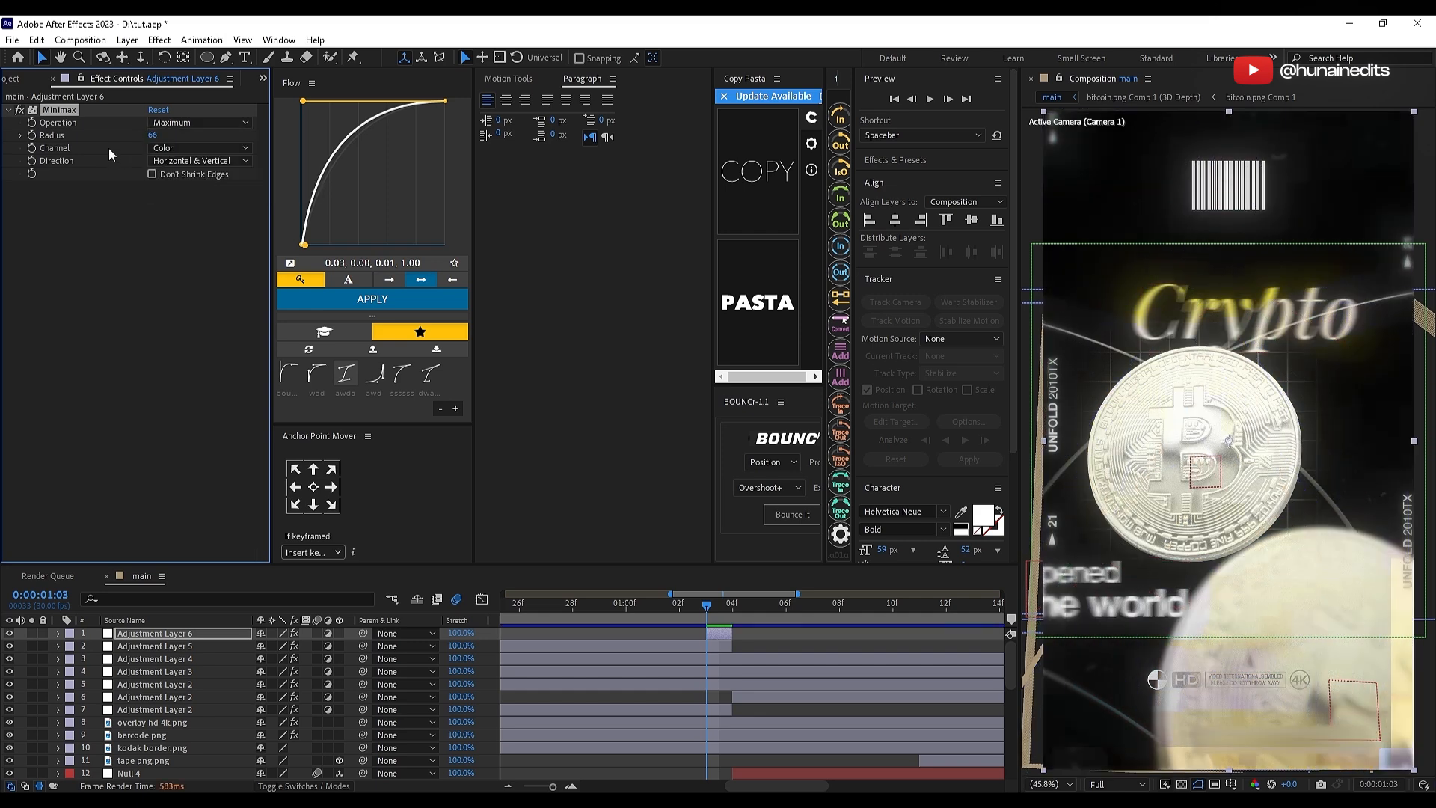
{"action": "left_click", "coordinate": [178, 133]}
Step: Set the Minimax Direction to Just Horizontal and its Operation to Minimum Then Maximum
{"action": "left_click", "coordinate": [178, 161]}
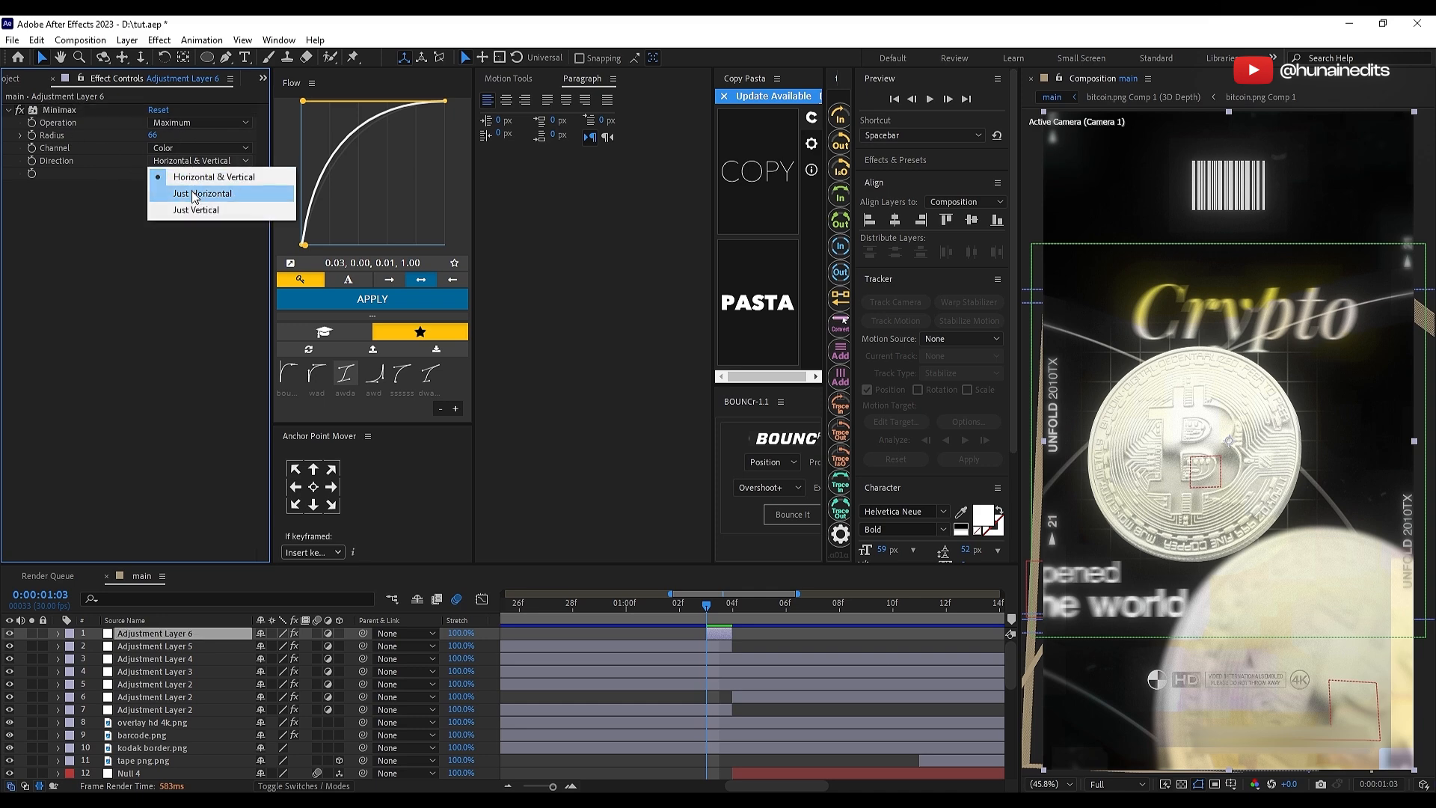
{"action": "left_click", "coordinate": [193, 195]}
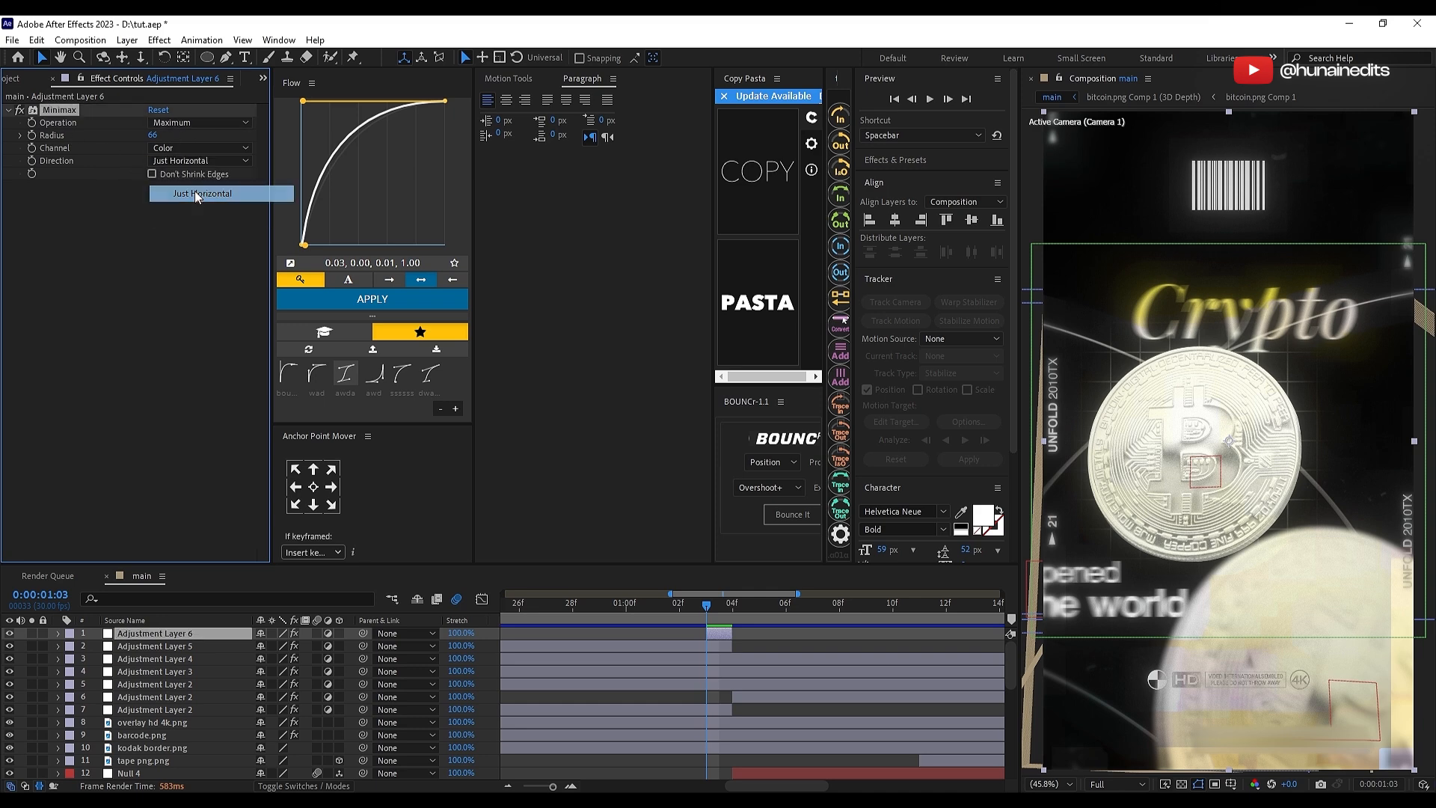
{"action": "left_click", "coordinate": [178, 123]}
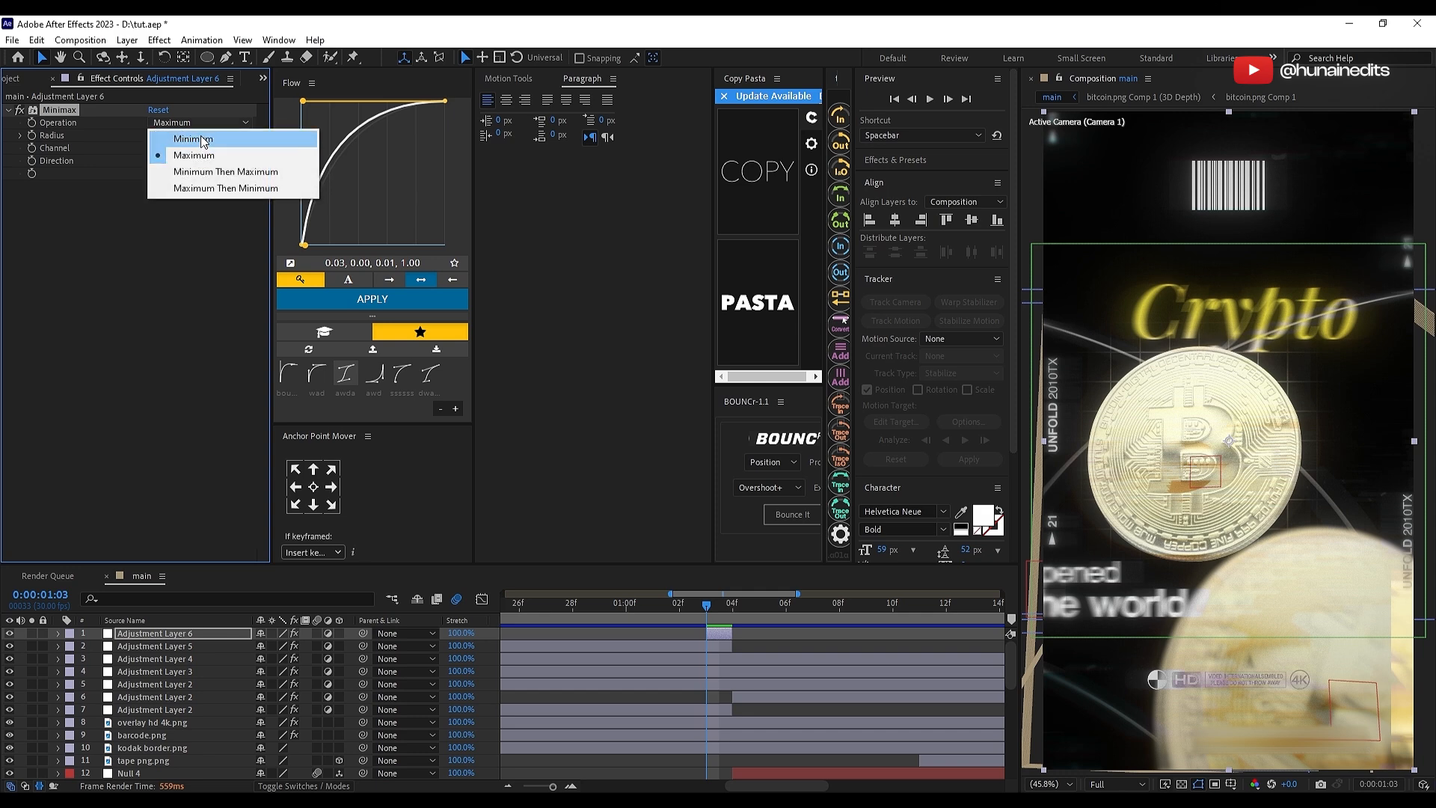
{"action": "left_click", "coordinate": [208, 172]}
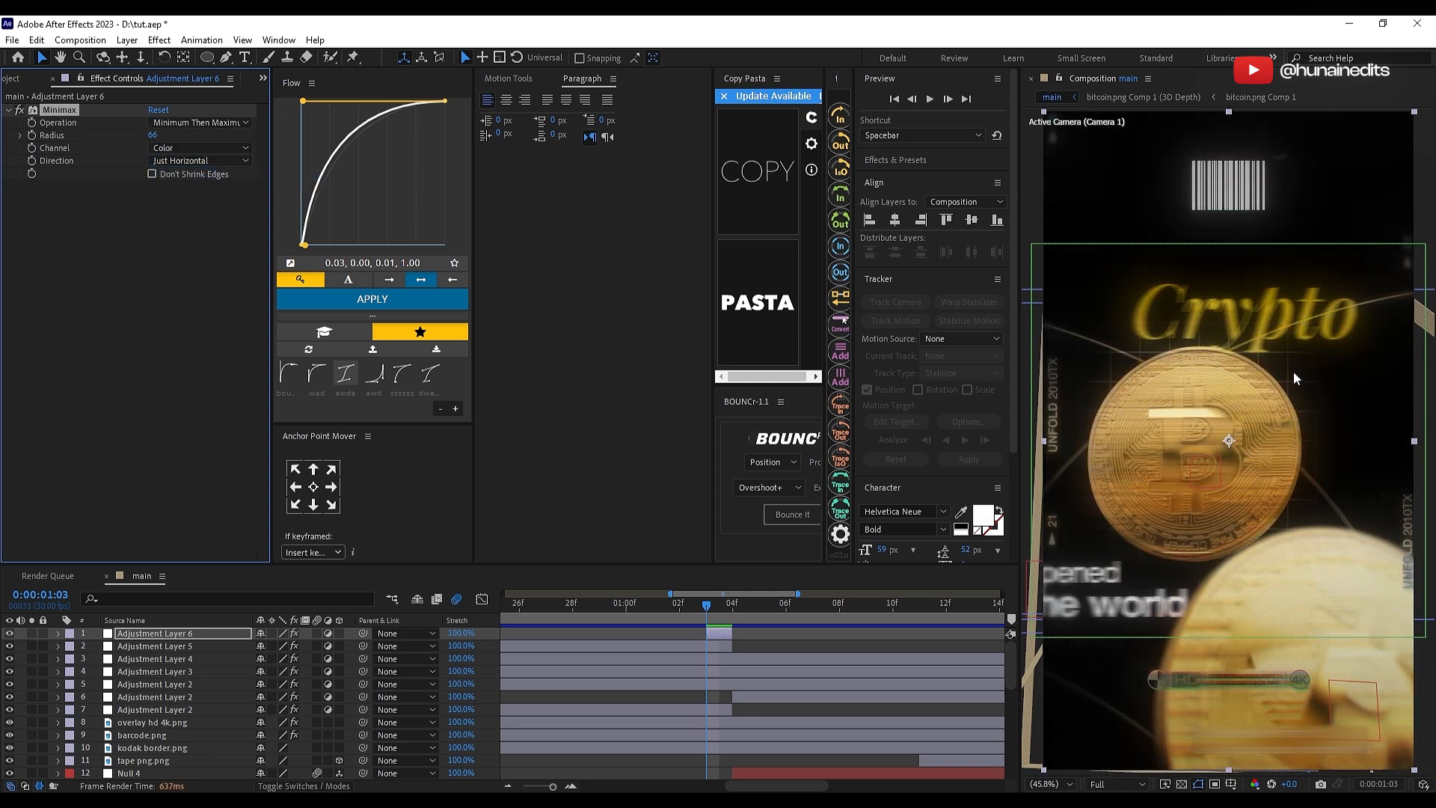
Step: Move the Minimax adjustment layer to 0:00:01:02 and place a duplicate at 0:00:01:04, the first Transaction frame
{"action": "left_click", "coordinate": [722, 636]}
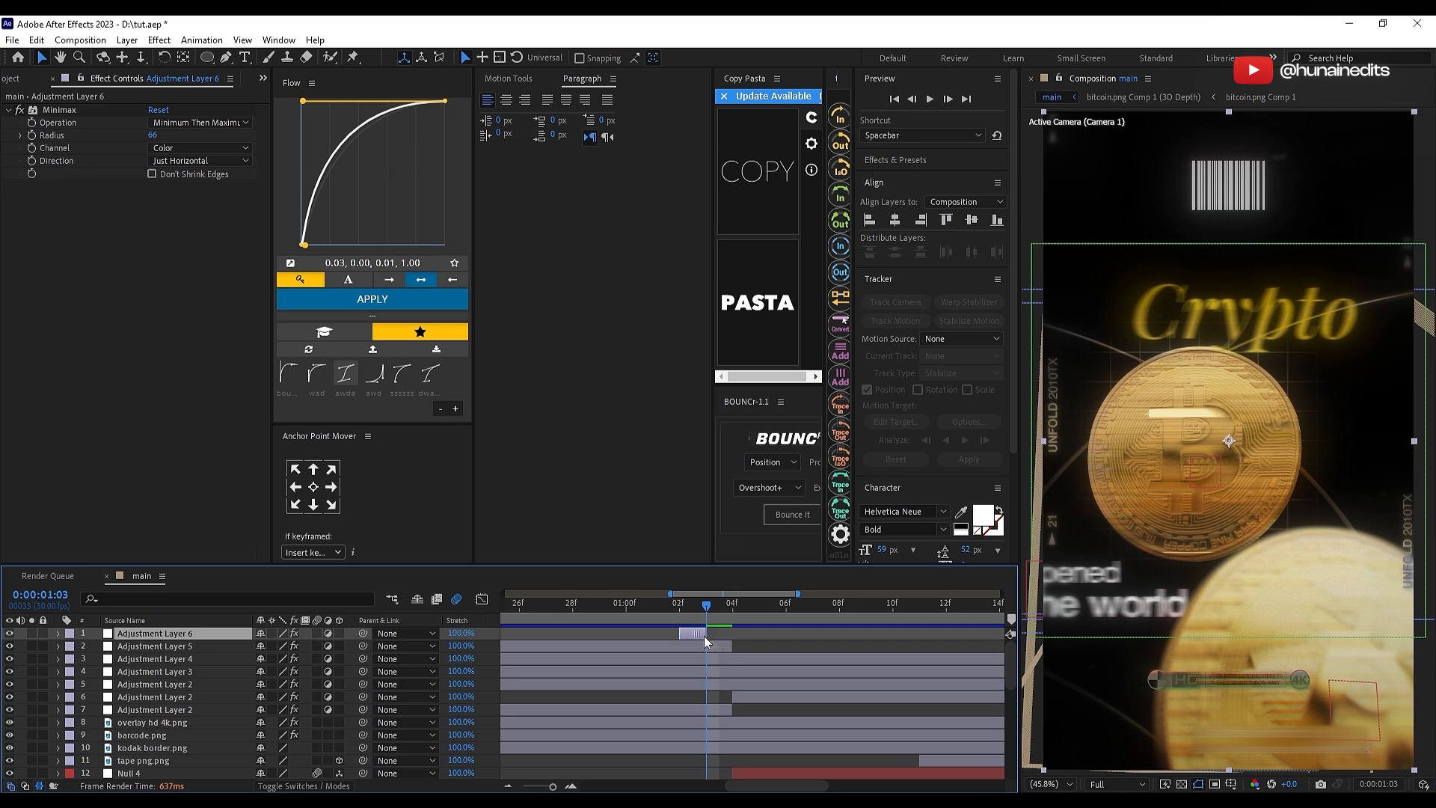
{"action": "left_click_drag", "start_coordinate": [703, 636], "coordinate": [744, 637]}
{"action": "key", "text": "ctrl+d"}
{"action": "left_click", "coordinate": [734, 614]}
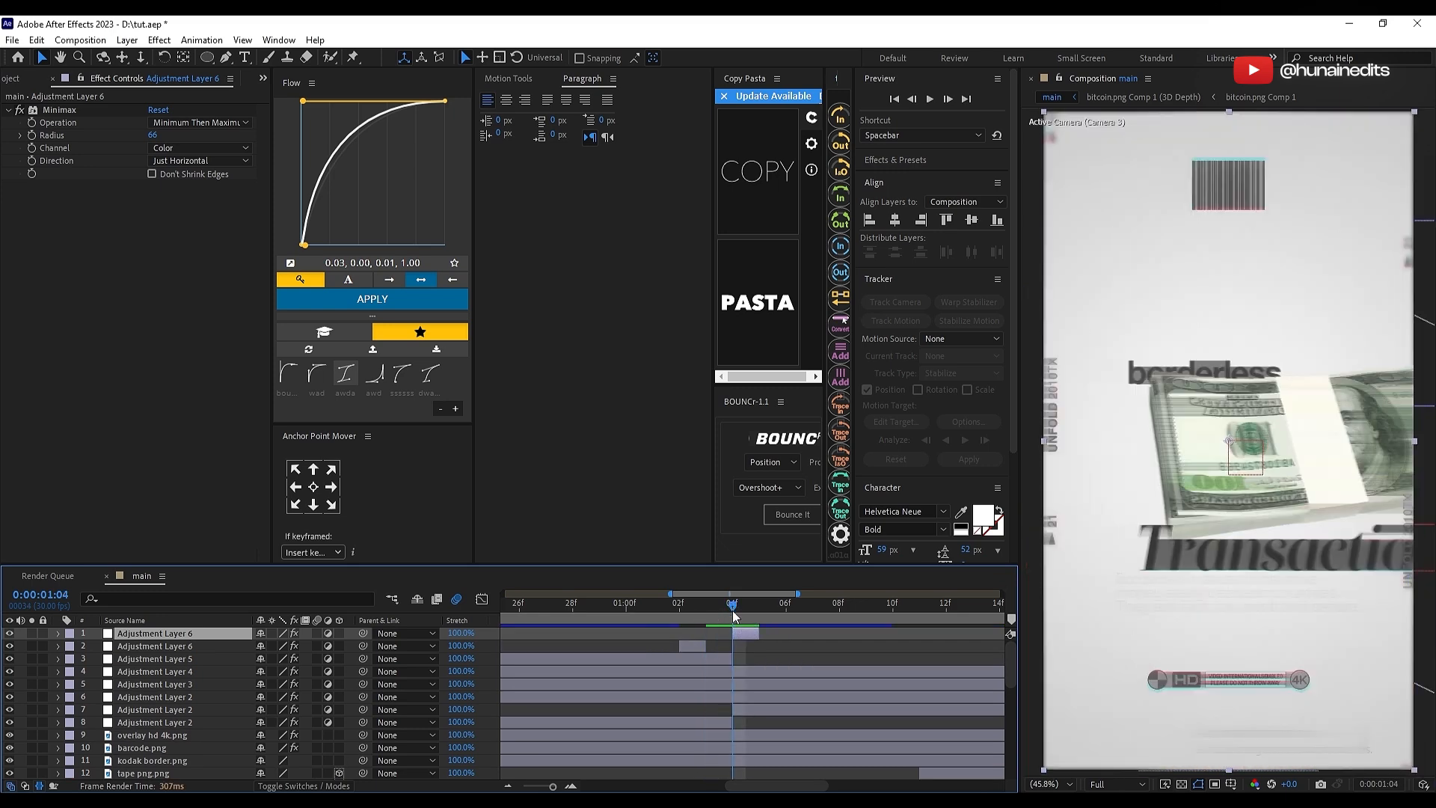
Step: Add a new topmost adjustment layer in the main composition and start it at 0:00:01:04, the first Transaction frame
{"action": "left_click", "coordinate": [680, 611]}
{"action": "left_click", "coordinate": [700, 644]}
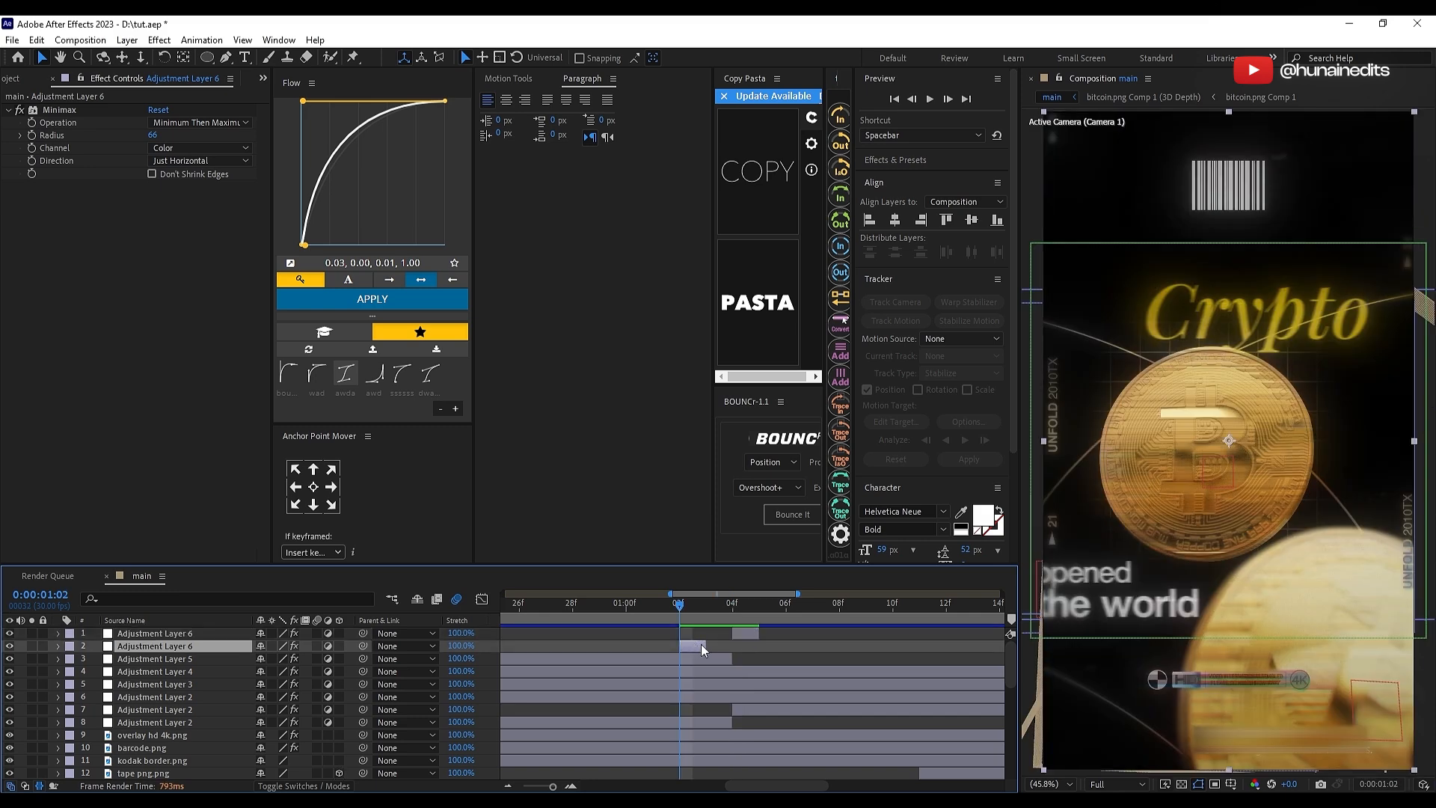
{"action": "left_click", "coordinate": [735, 634], "text": "shift"}
{"action": "left_click", "coordinate": [707, 635]}
{"action": "left_click", "coordinate": [702, 607]}
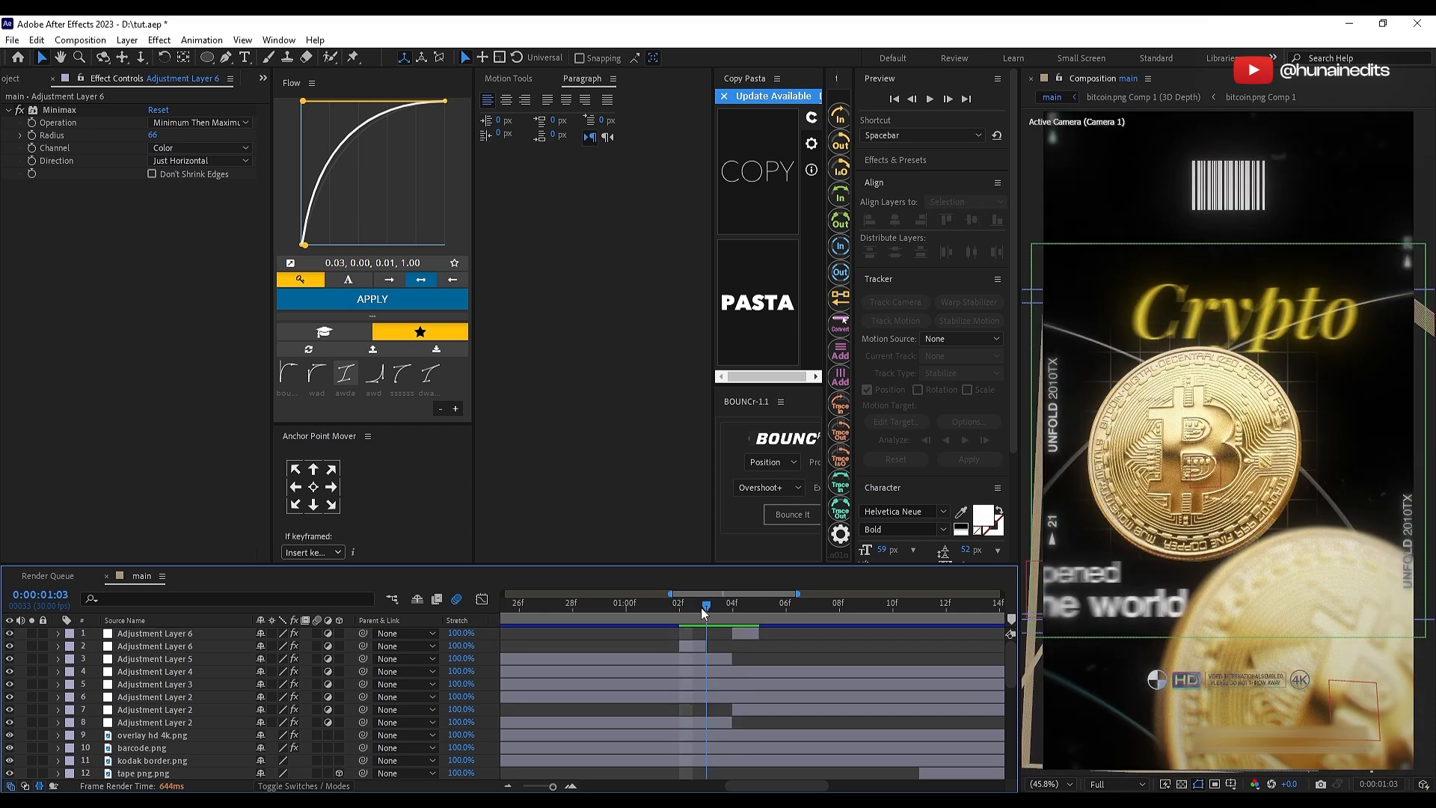
{"action": "right_click", "coordinate": [497, 634]}
{"action": "mouse_move", "coordinate": [585, 458]}
{"action": "left_click", "coordinate": [753, 583]}
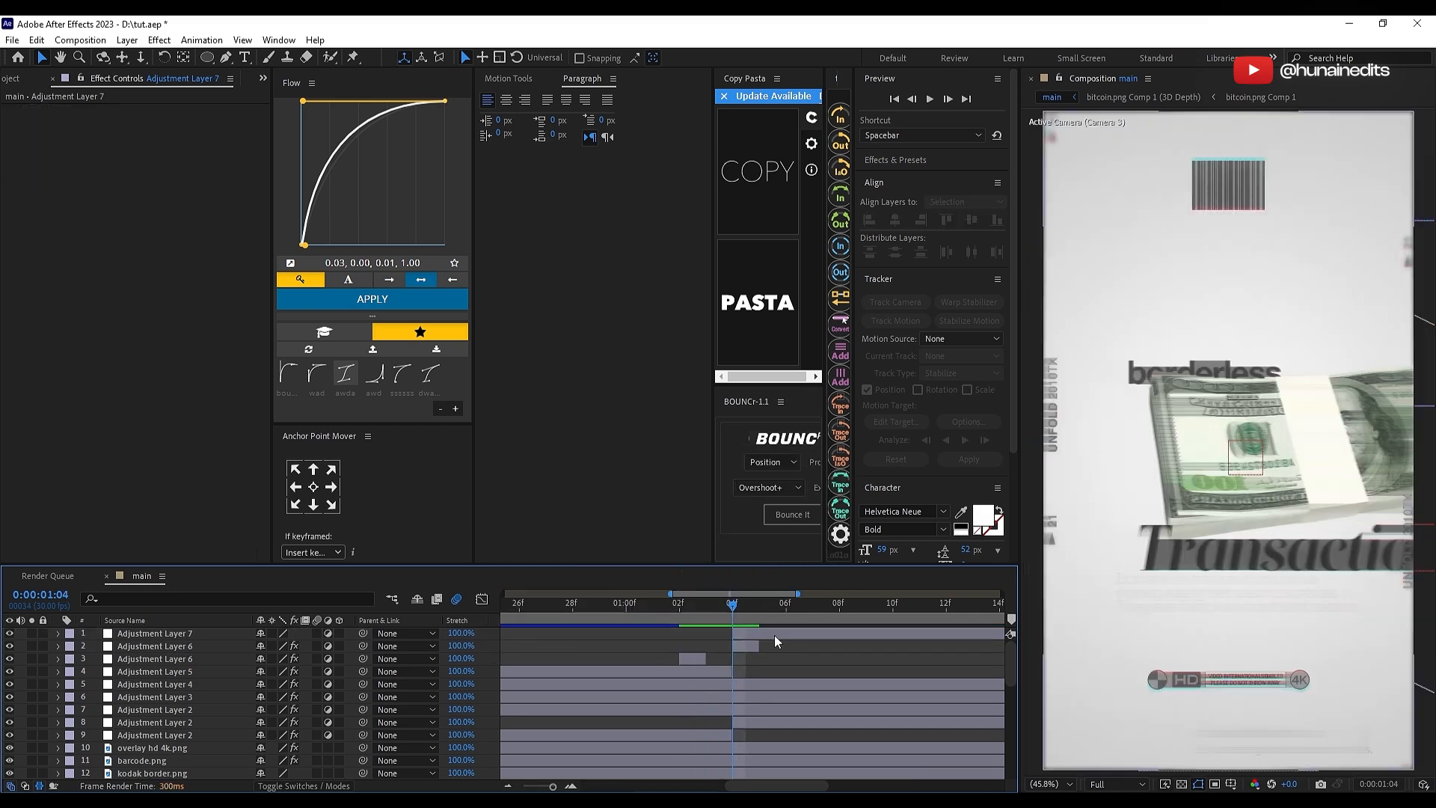
{"action": "left_click", "coordinate": [774, 635]}
Step: Apply the S_Flicker effect to the new adjustment layer
{"action": "key", "text": "ctrl+space"}
{"action": "type", "text": "s_flic"}
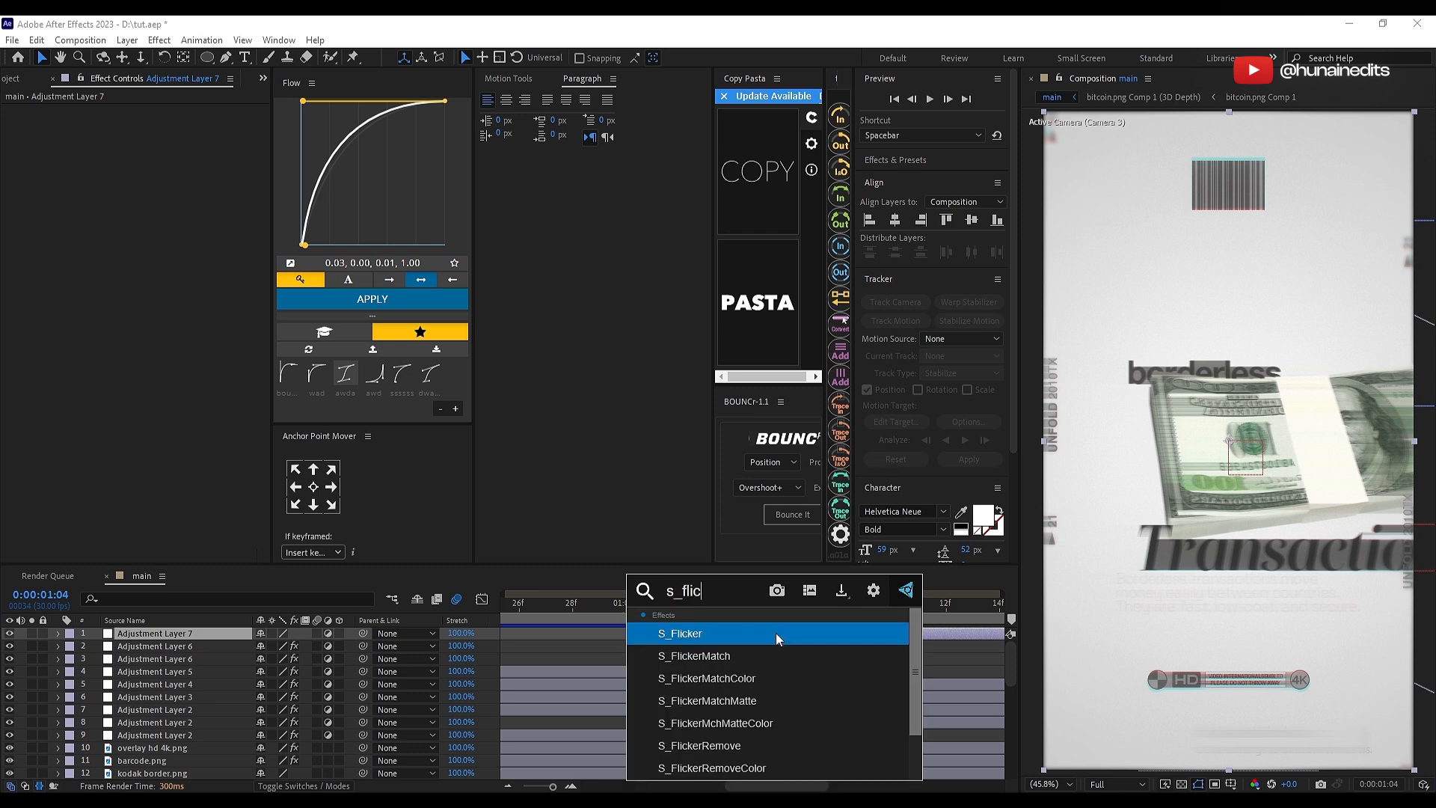
{"action": "left_click", "coordinate": [775, 633]}
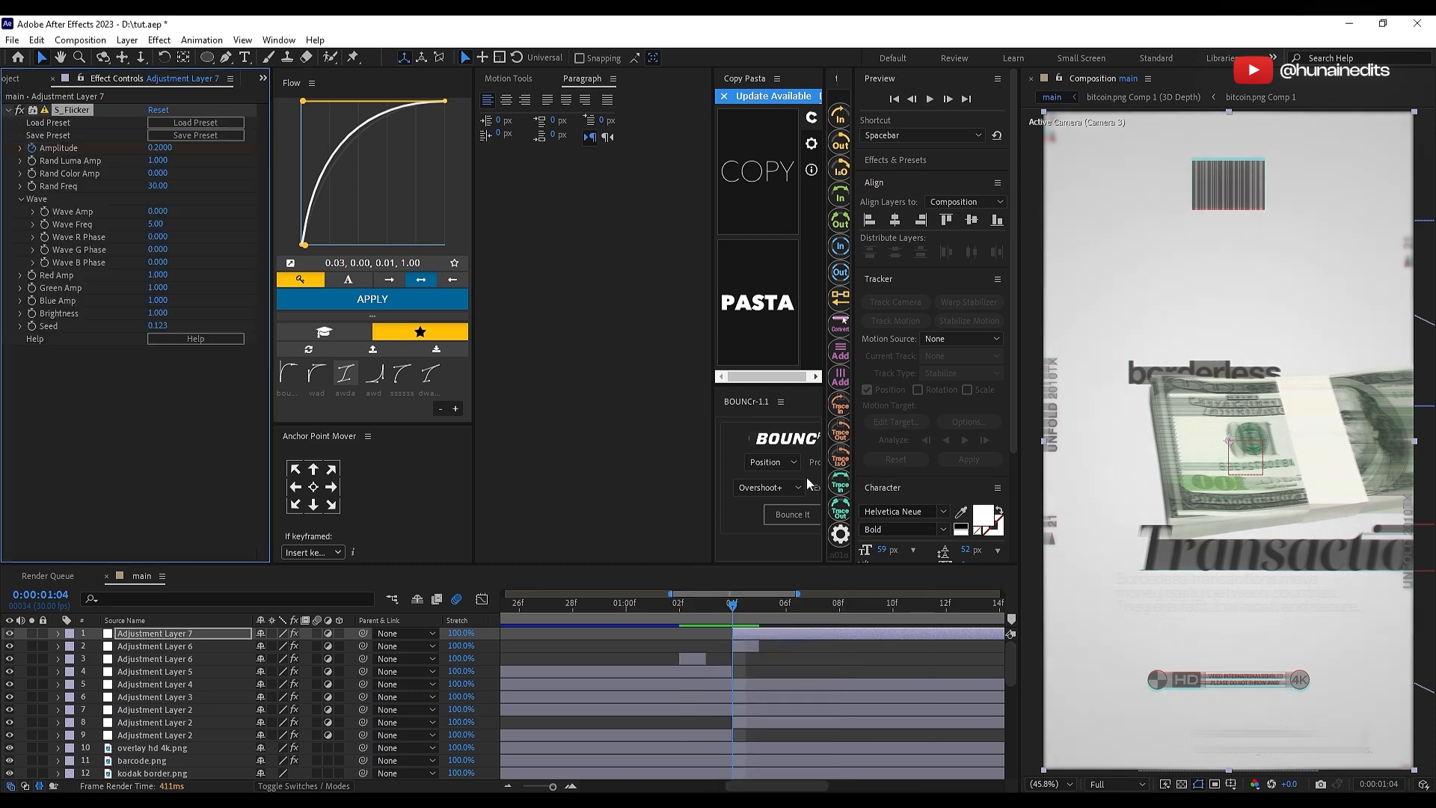
Step: Set the S_Flicker Amplitude keyframe to 0 and move it to the end of the adjustment layer
{"action": "key", "text": "u"}
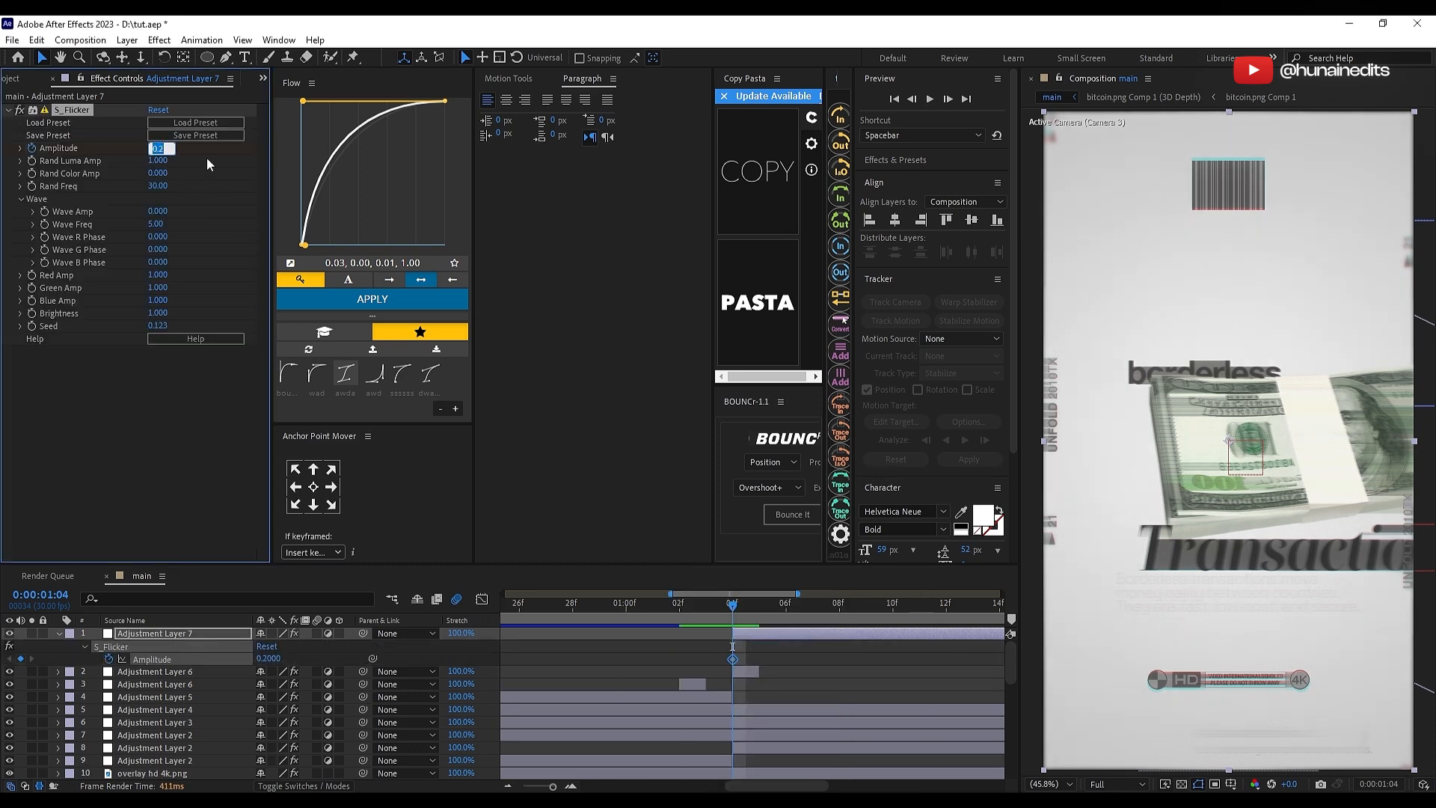
{"action": "type", "text": "0"}
{"action": "key", "text": "Return"}
{"action": "key", "text": "minus"}
{"action": "key", "text": "minus"}
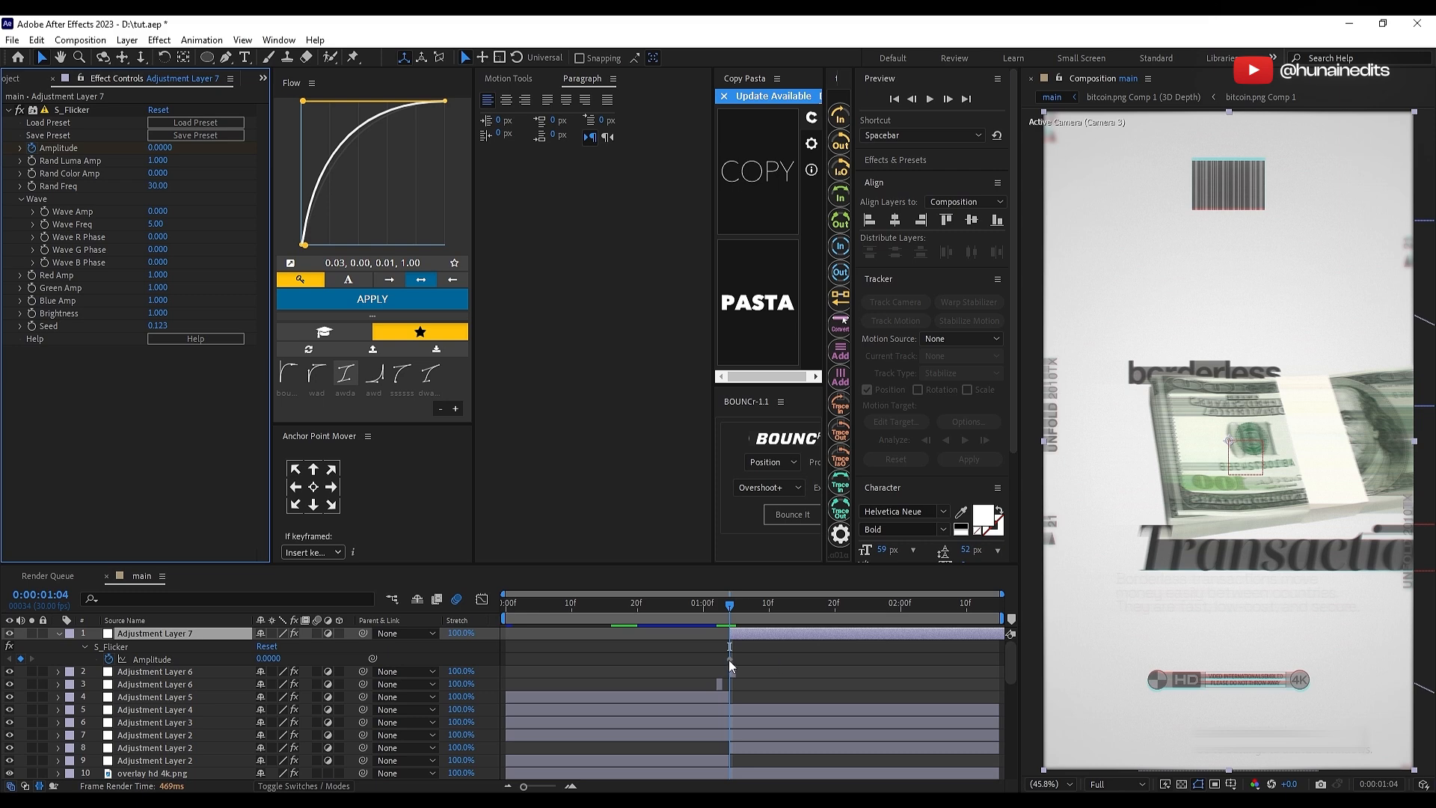
{"action": "left_click_drag", "start_coordinate": [728, 660], "coordinate": [999, 670]}
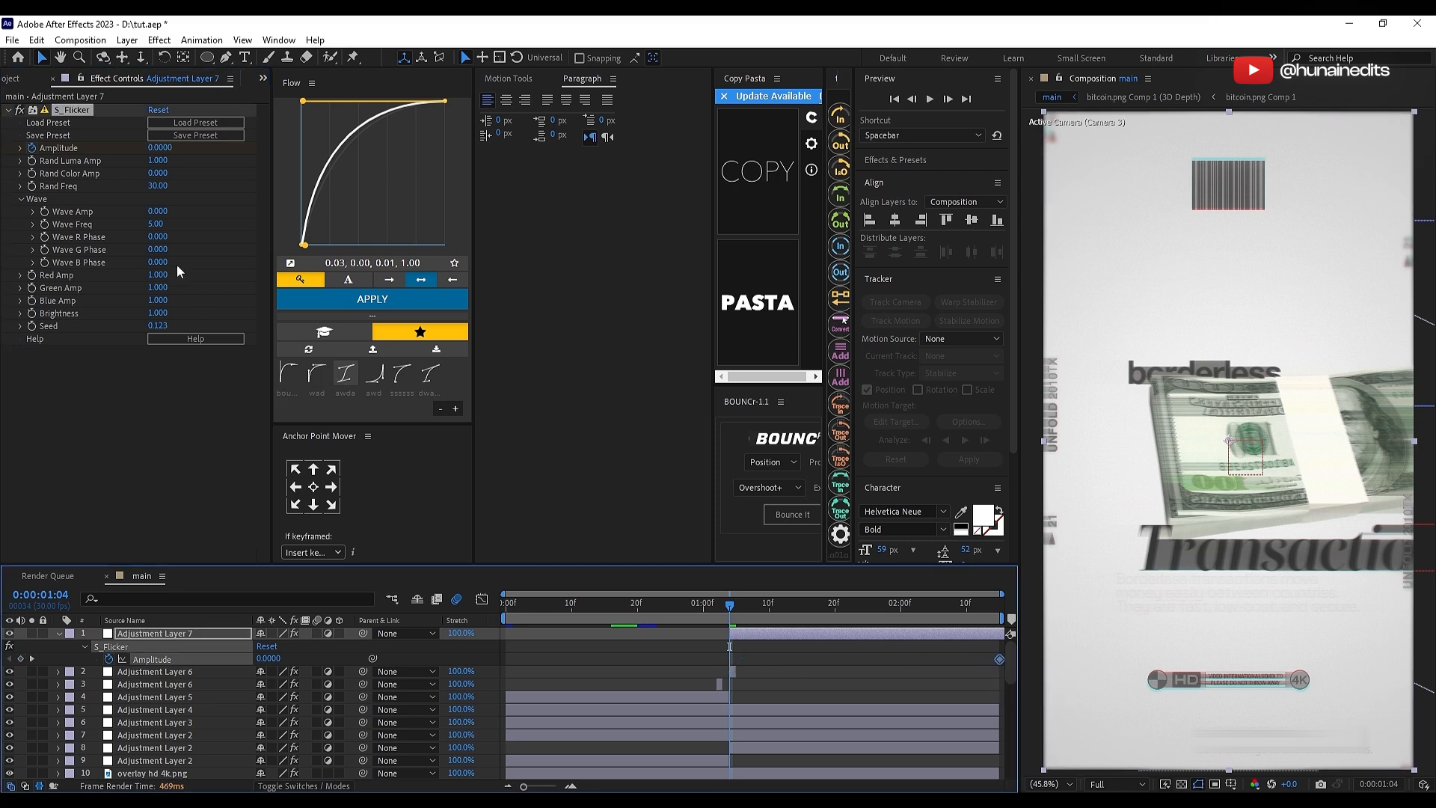
Step: Keyframe the S_Flicker Amplitude at 0.6 on 0:00:01:04 and ease both keyframes with the 0.03, 0.00, 0.01, 1.00 curve
{"action": "left_click", "coordinate": [159, 147]}
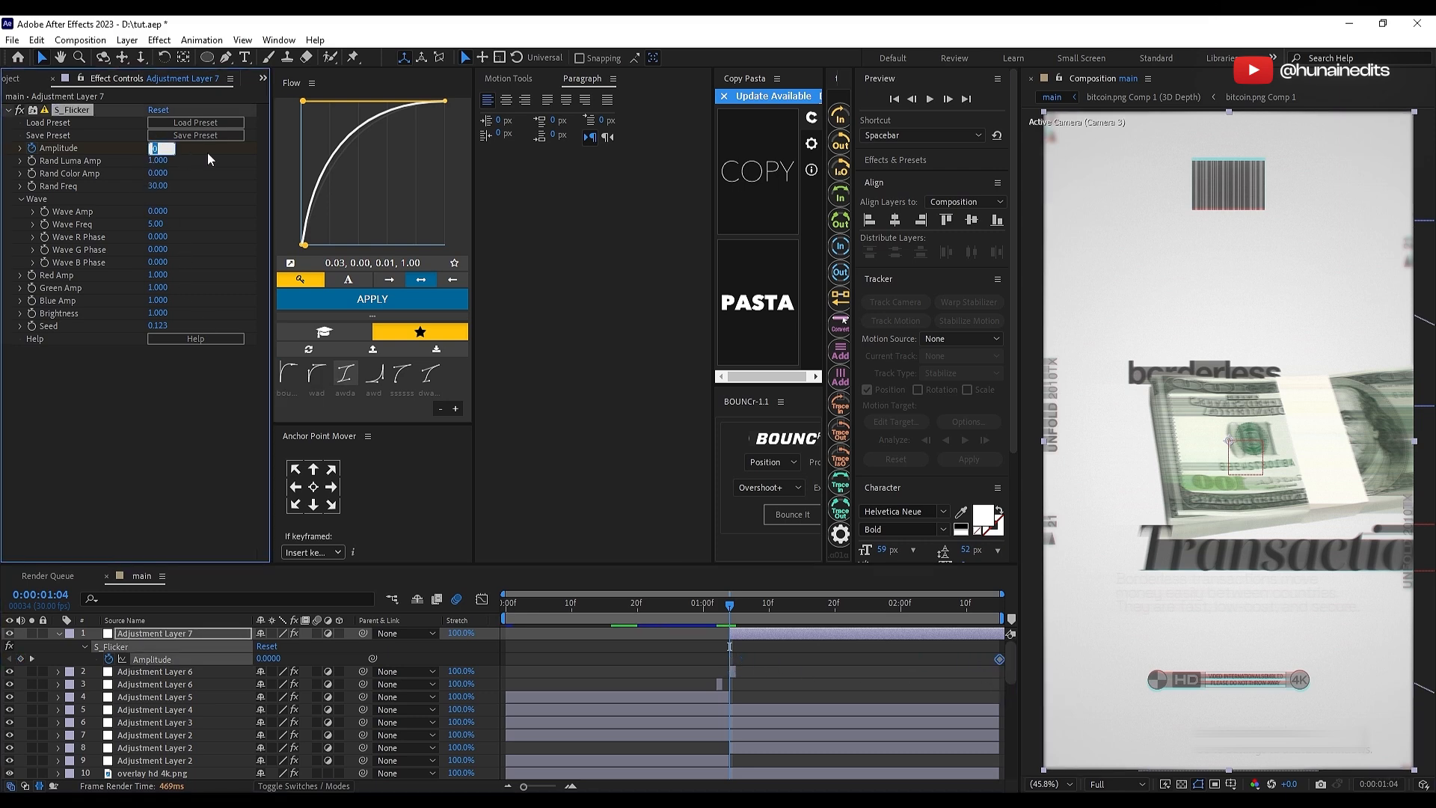
{"action": "type", "text": ".6"}
{"action": "key", "text": "Return"}
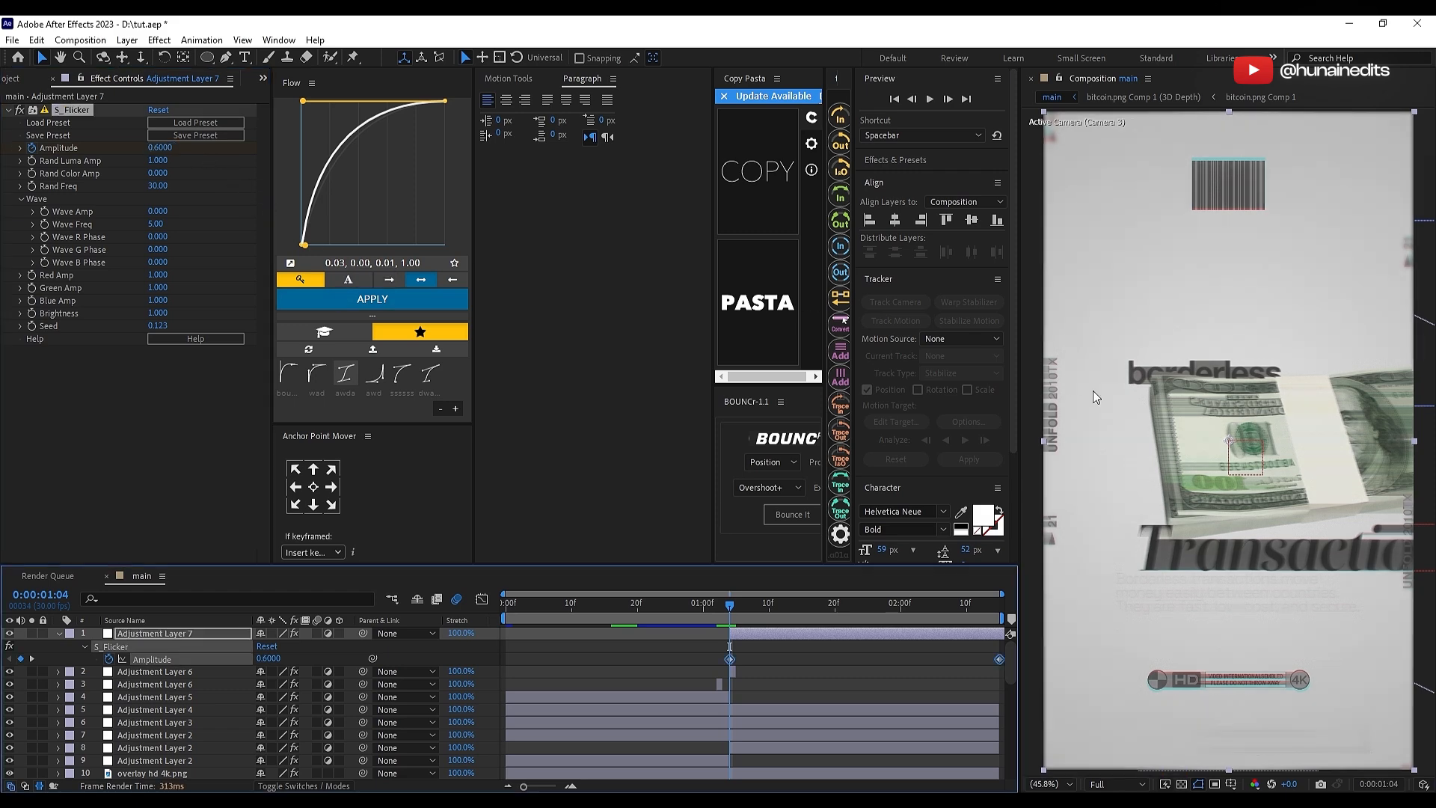
{"action": "left_click", "coordinate": [382, 305]}
{"action": "left_click", "coordinate": [793, 664]}
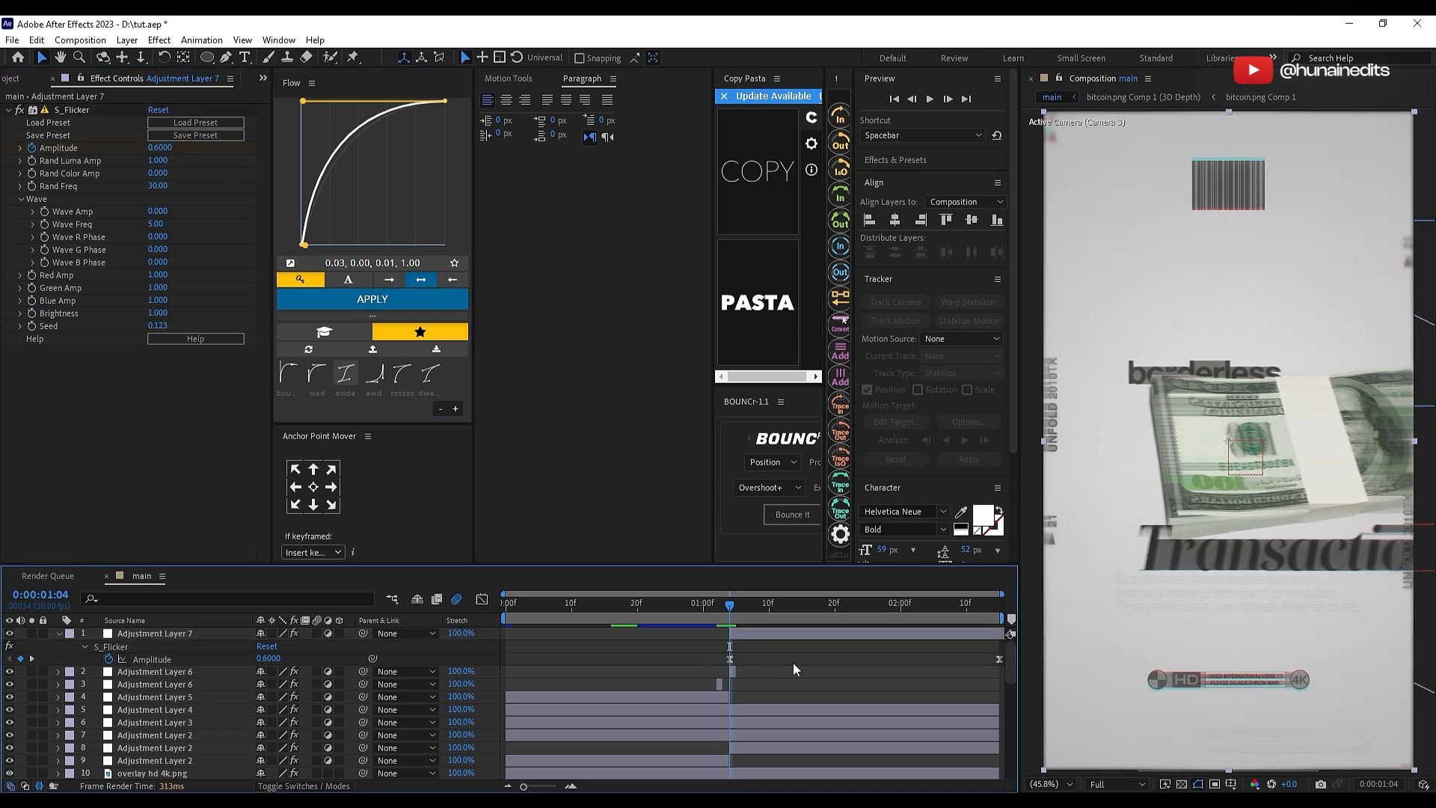
Step: Reshape the easing curve to 0.00, 0.70, 0.19, 1.00, apply it to the flicker Amplitude keyframes and preview the transition
{"action": "left_click", "coordinate": [746, 631]}
{"action": "key", "text": "s"}
{"action": "key", "text": "s"}
{"action": "left_click_drag", "start_coordinate": [722, 604], "coordinate": [656, 607]}
{"action": "key", "text": "space"}
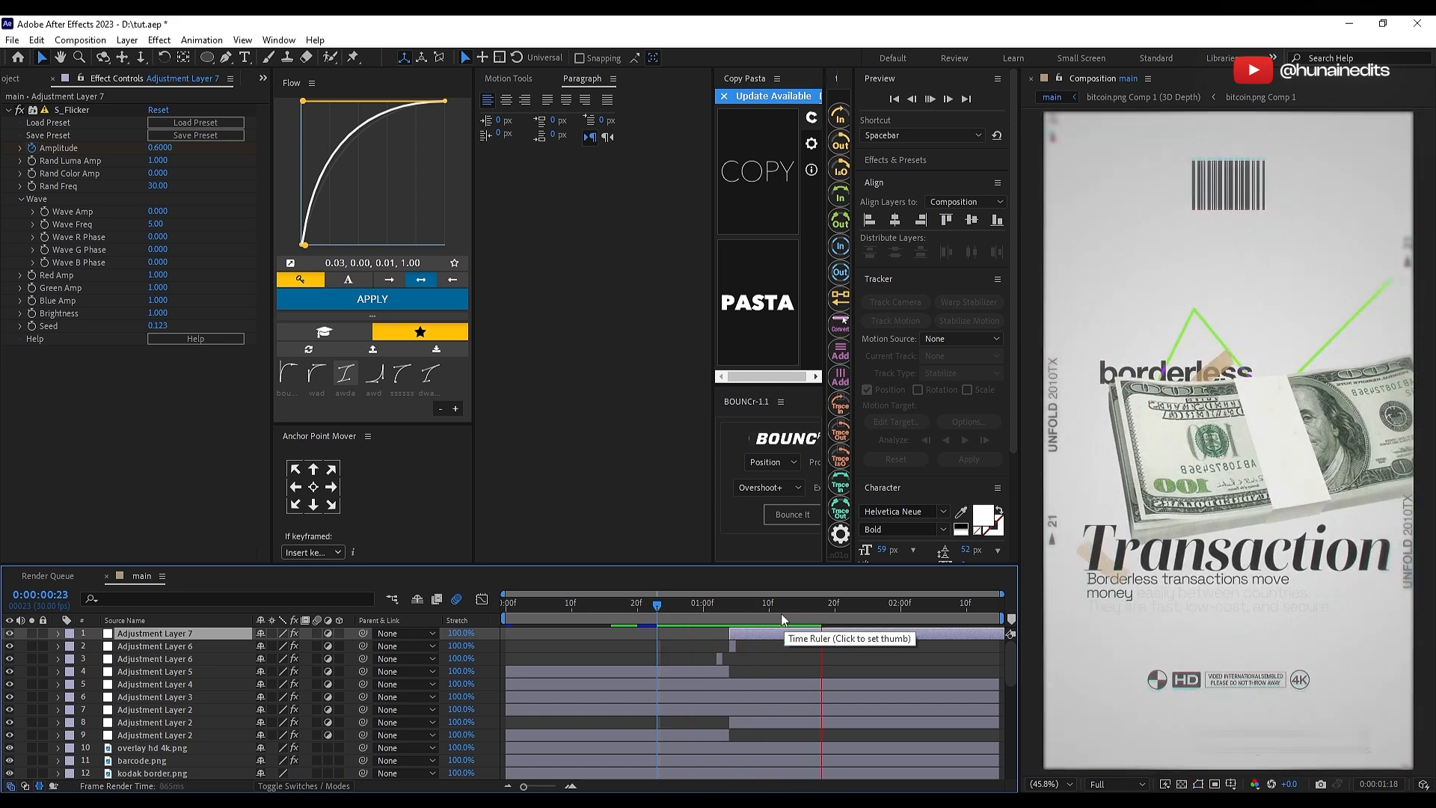
{"action": "left_click", "coordinate": [732, 609]}
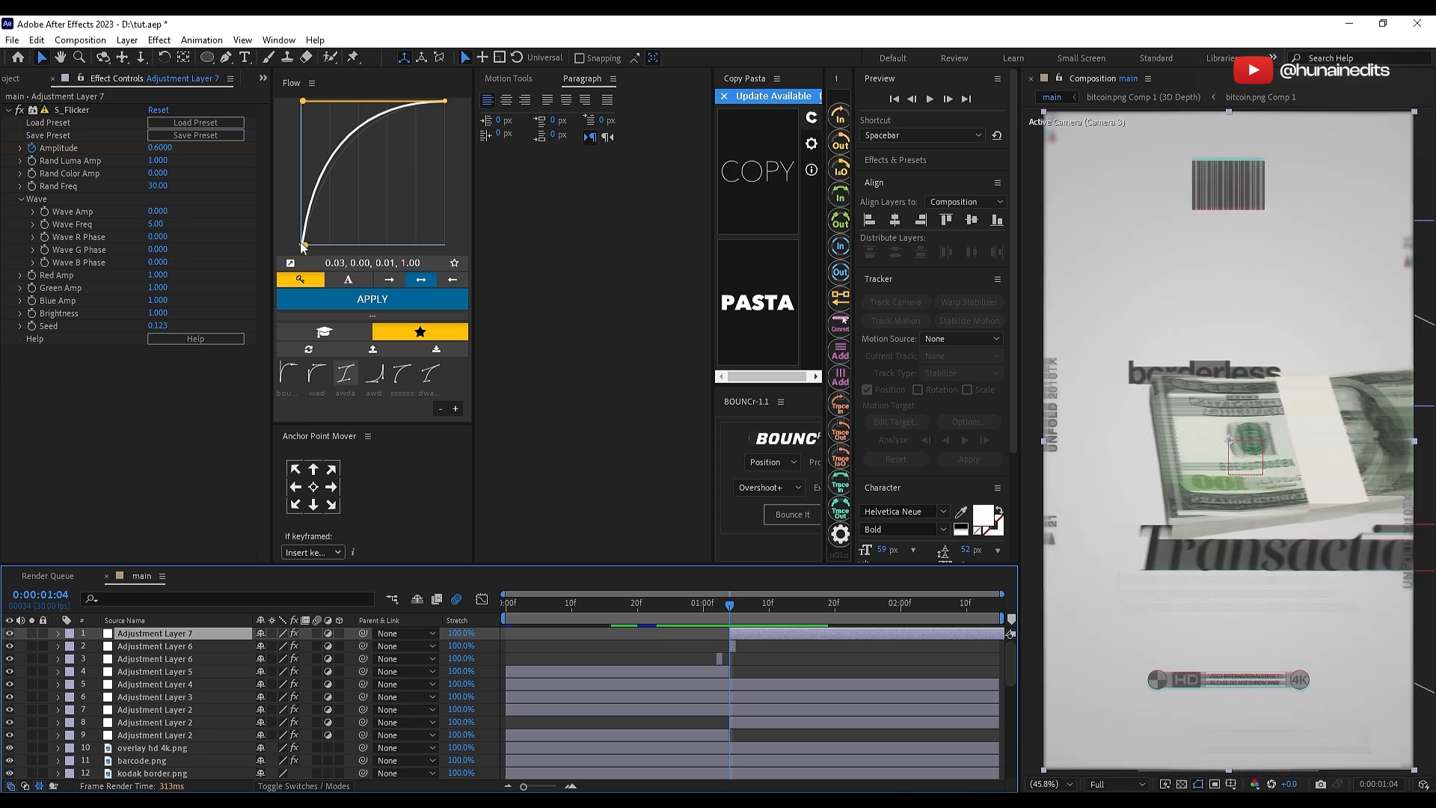
{"action": "left_click_drag", "start_coordinate": [302, 245], "coordinate": [303, 143]}
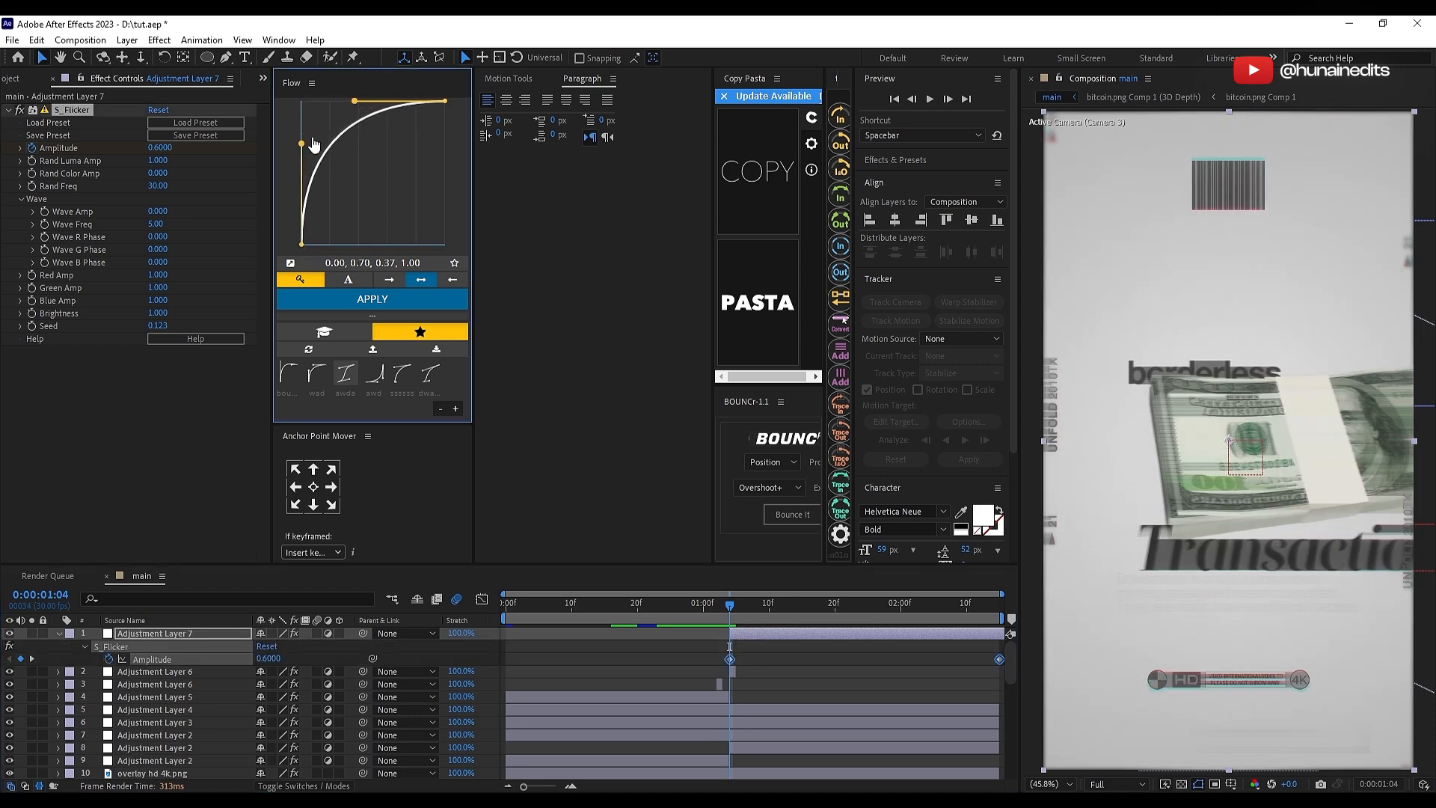
{"action": "left_click_drag", "start_coordinate": [353, 101], "coordinate": [329, 101]}
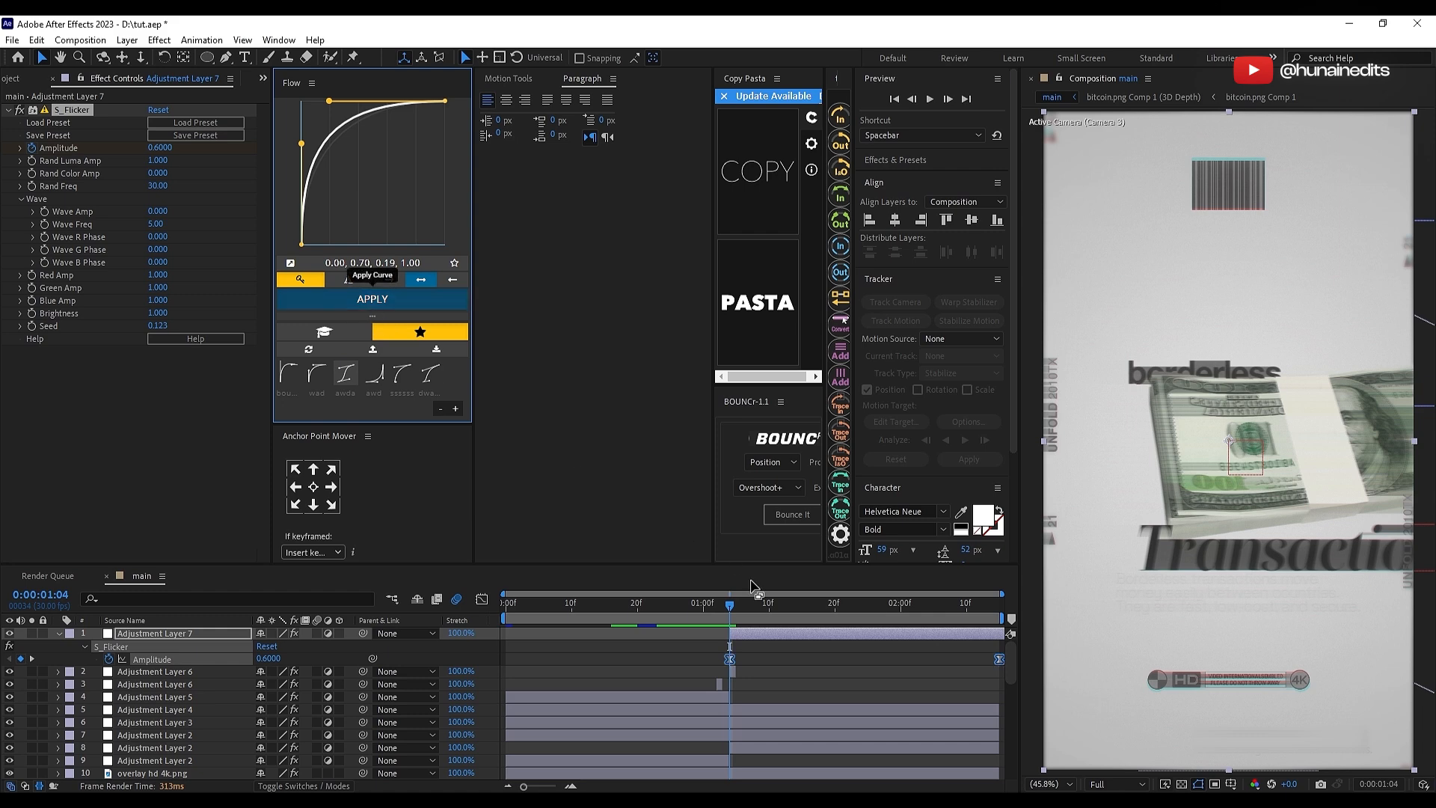
{"action": "left_click", "coordinate": [657, 616]}
{"action": "key", "text": "space"}
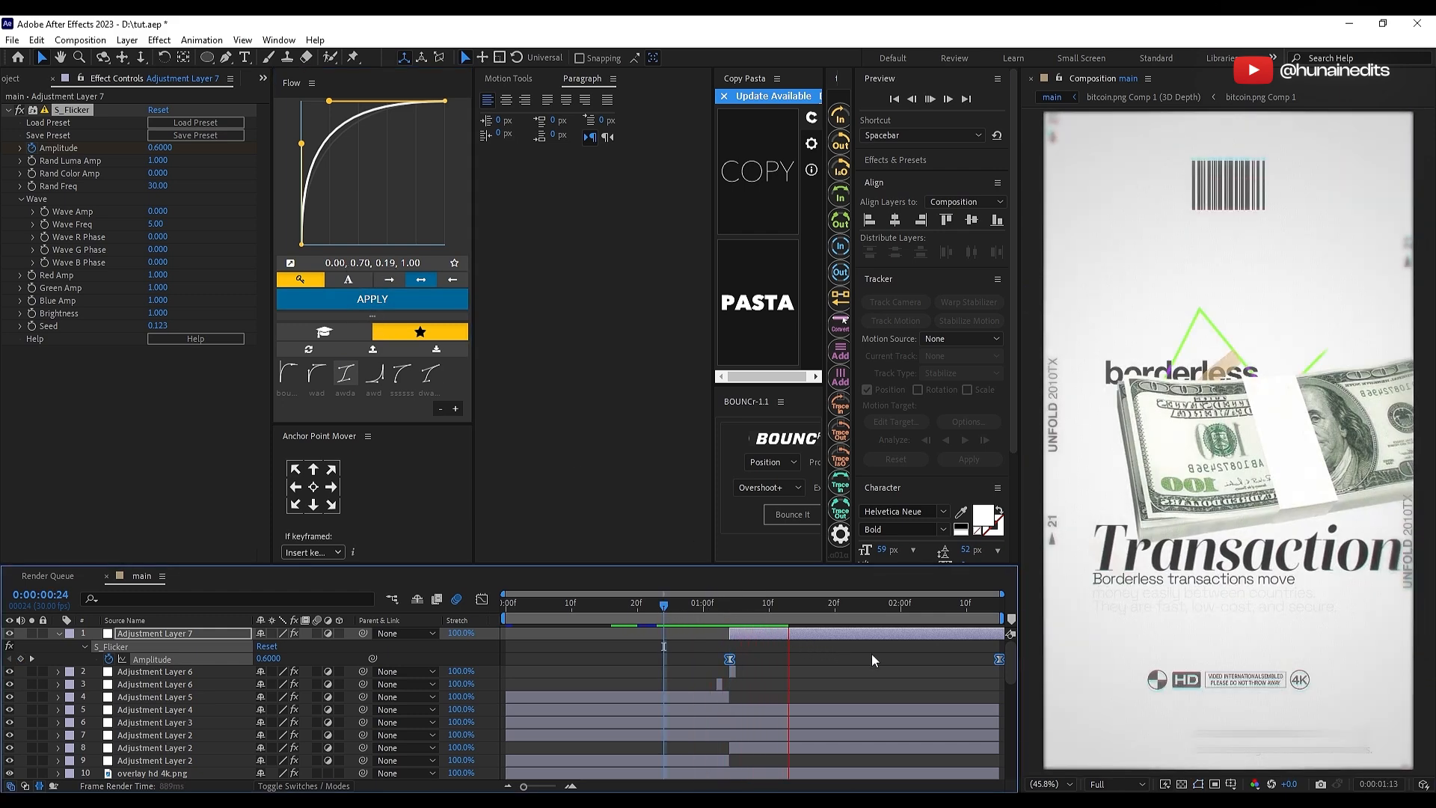
{"action": "left_click", "coordinate": [884, 675]}
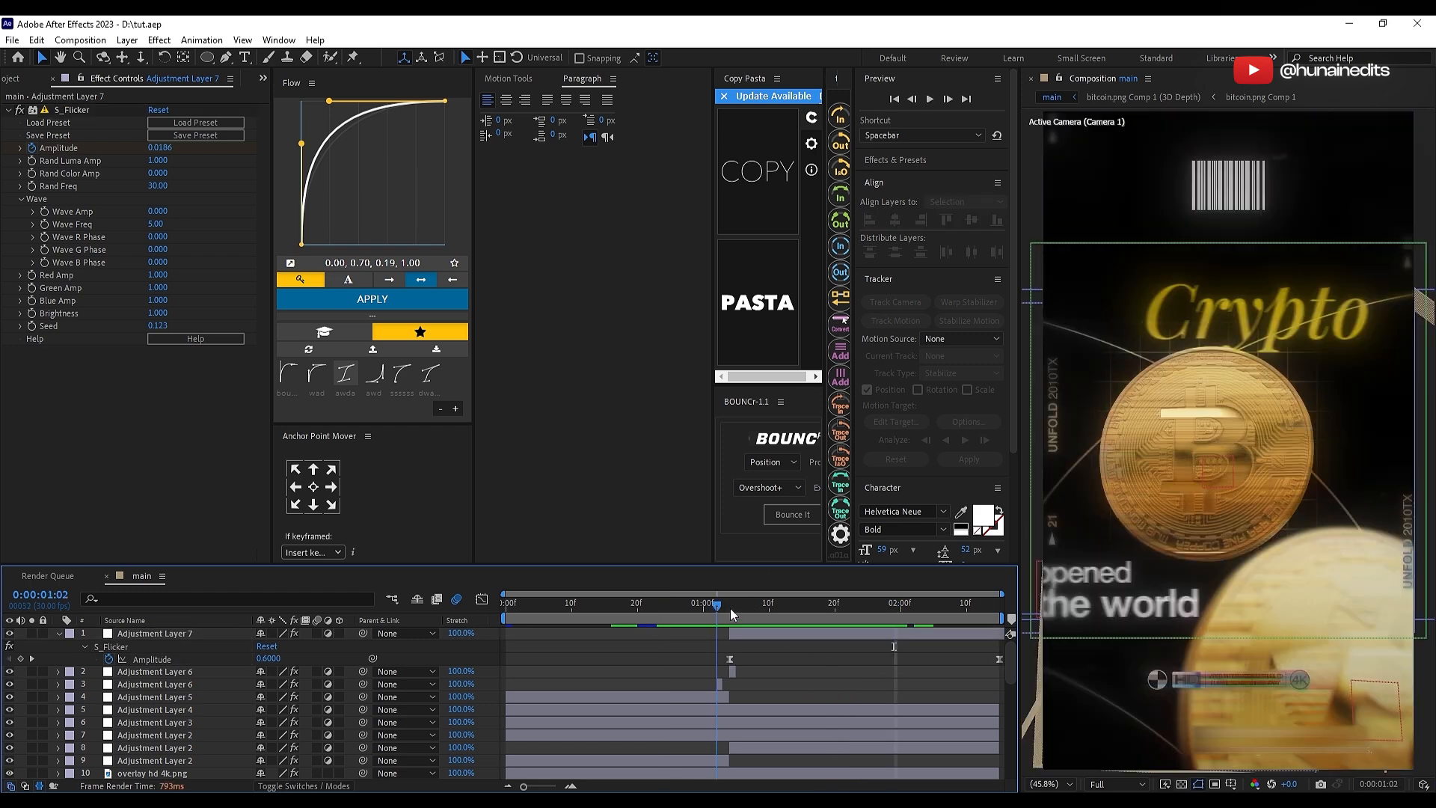
Step: Set the flicker adjustment layer's Opacity to 90% and save the project
{"action": "left_click", "coordinate": [729, 606]}
{"action": "left_click", "coordinate": [203, 635]}
{"action": "key", "text": "t"}
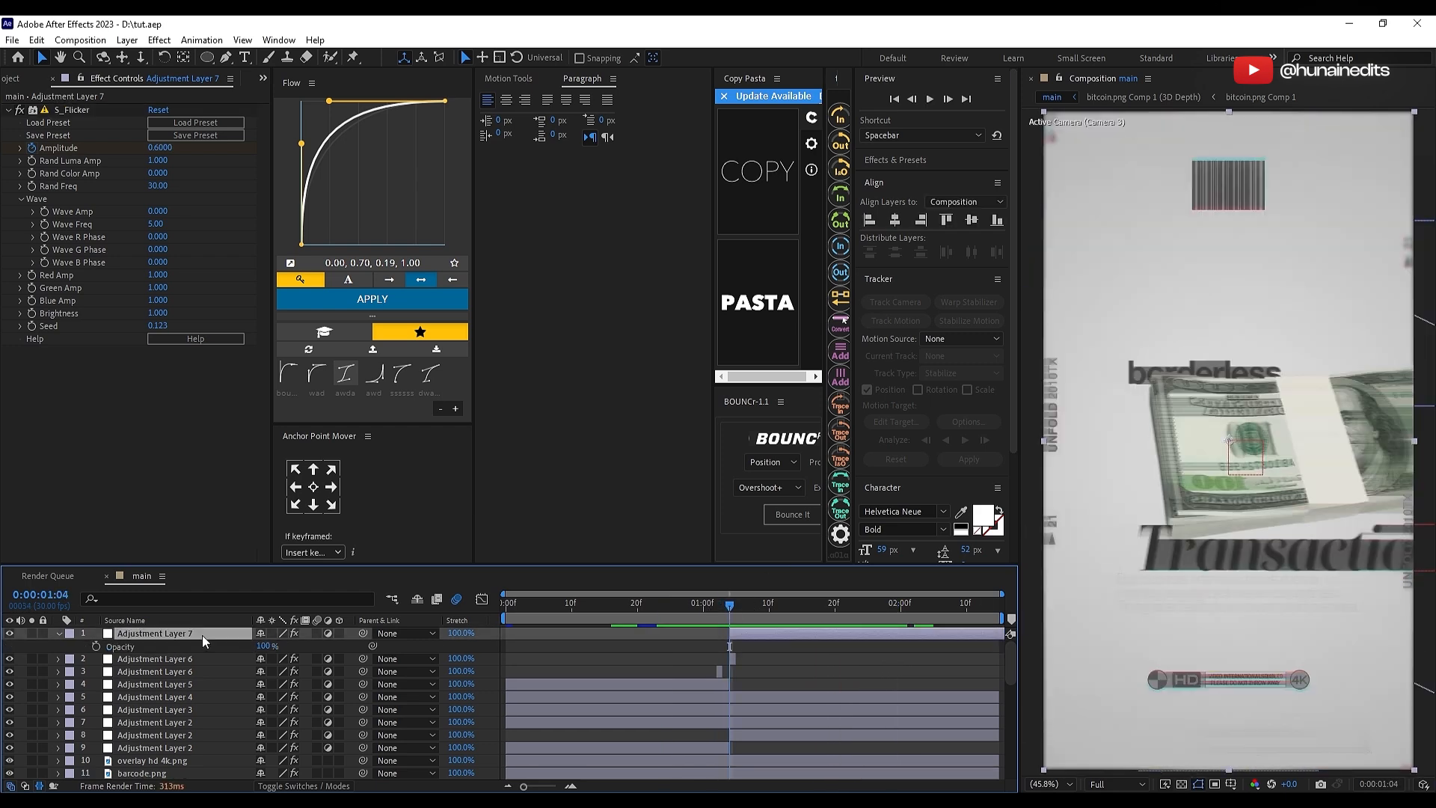
{"action": "left_click", "coordinate": [269, 646]}
{"action": "left_click", "coordinate": [634, 671]}
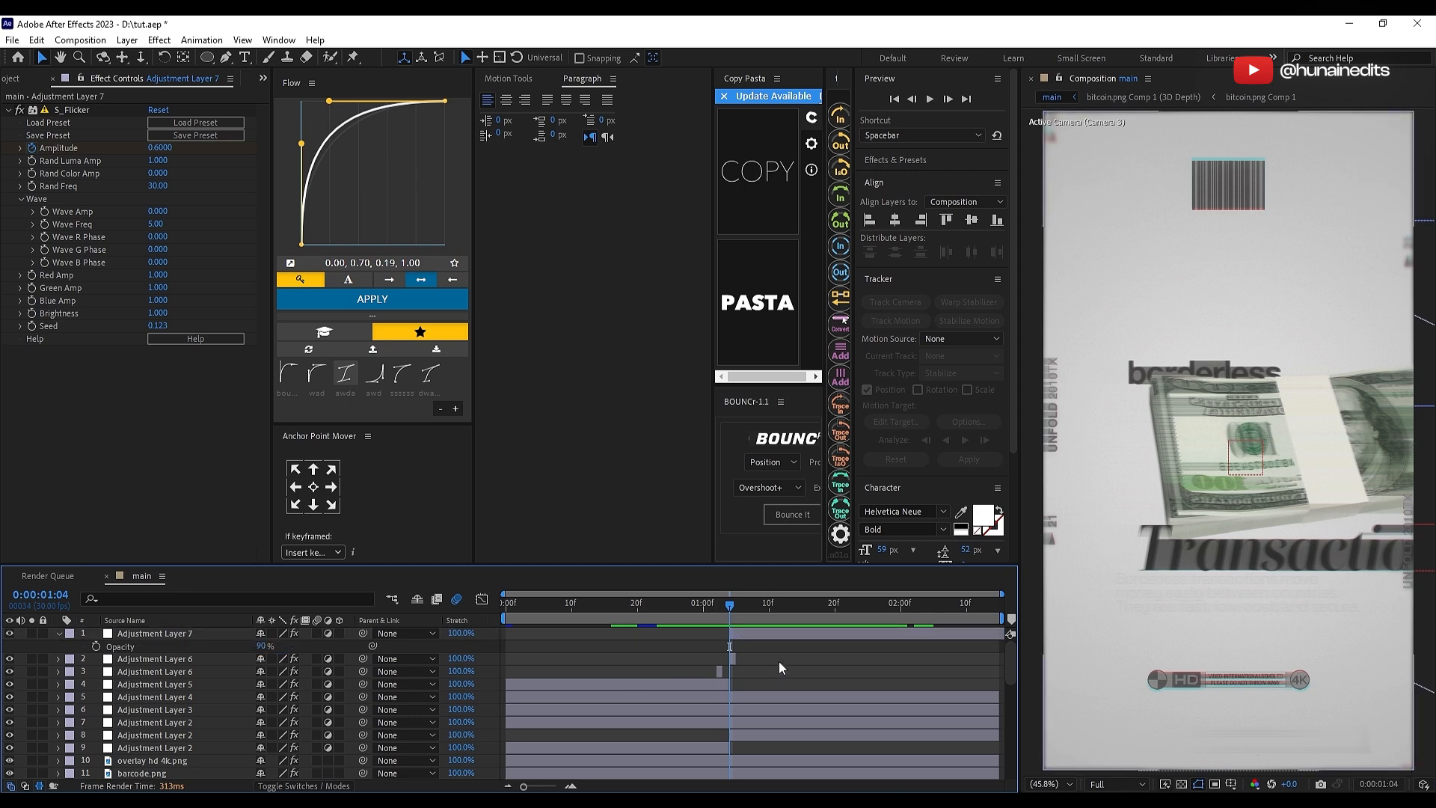
{"action": "key", "text": "s"}
{"action": "key", "text": "s"}
{"action": "key", "text": "Home"}
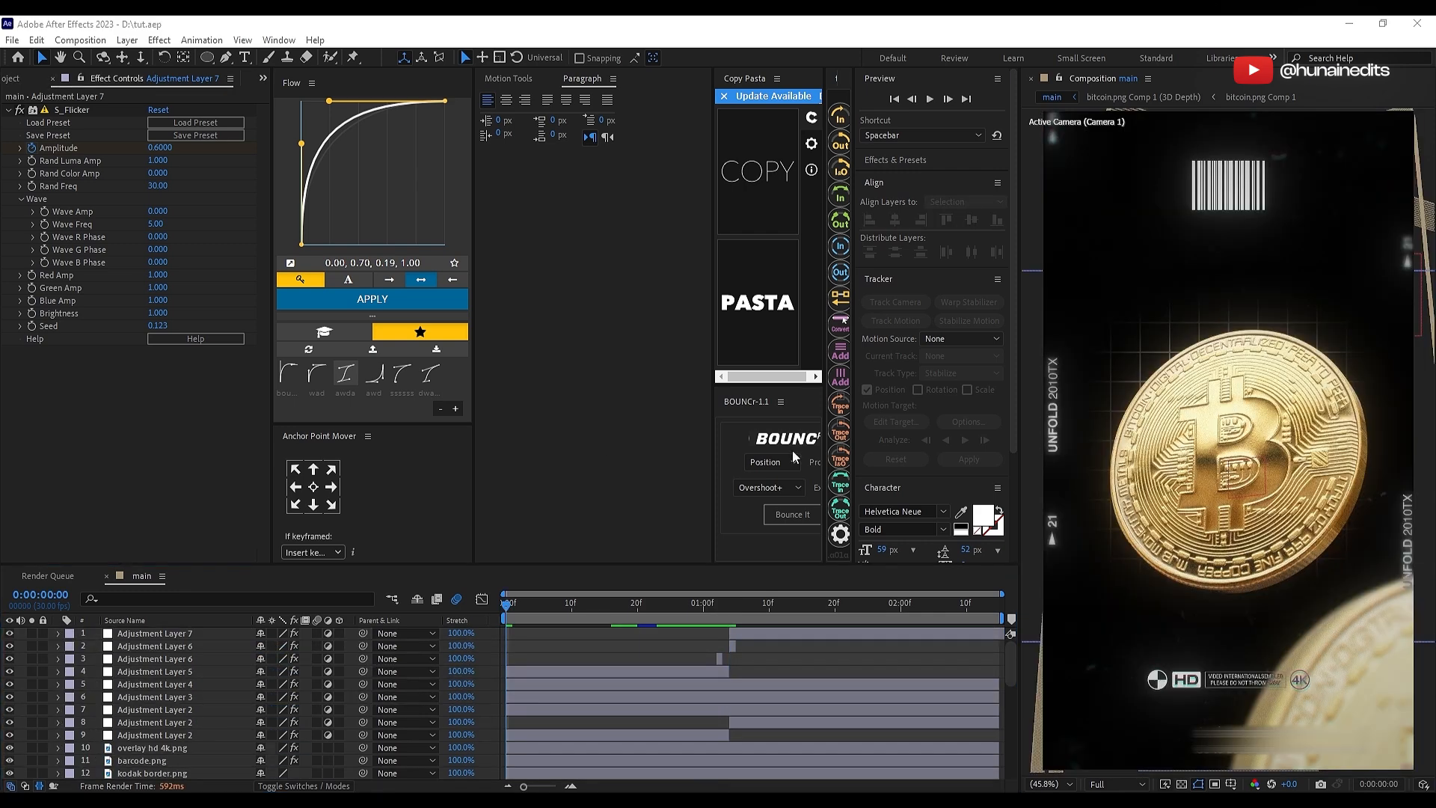
{"action": "key", "text": "ctrl+s"}
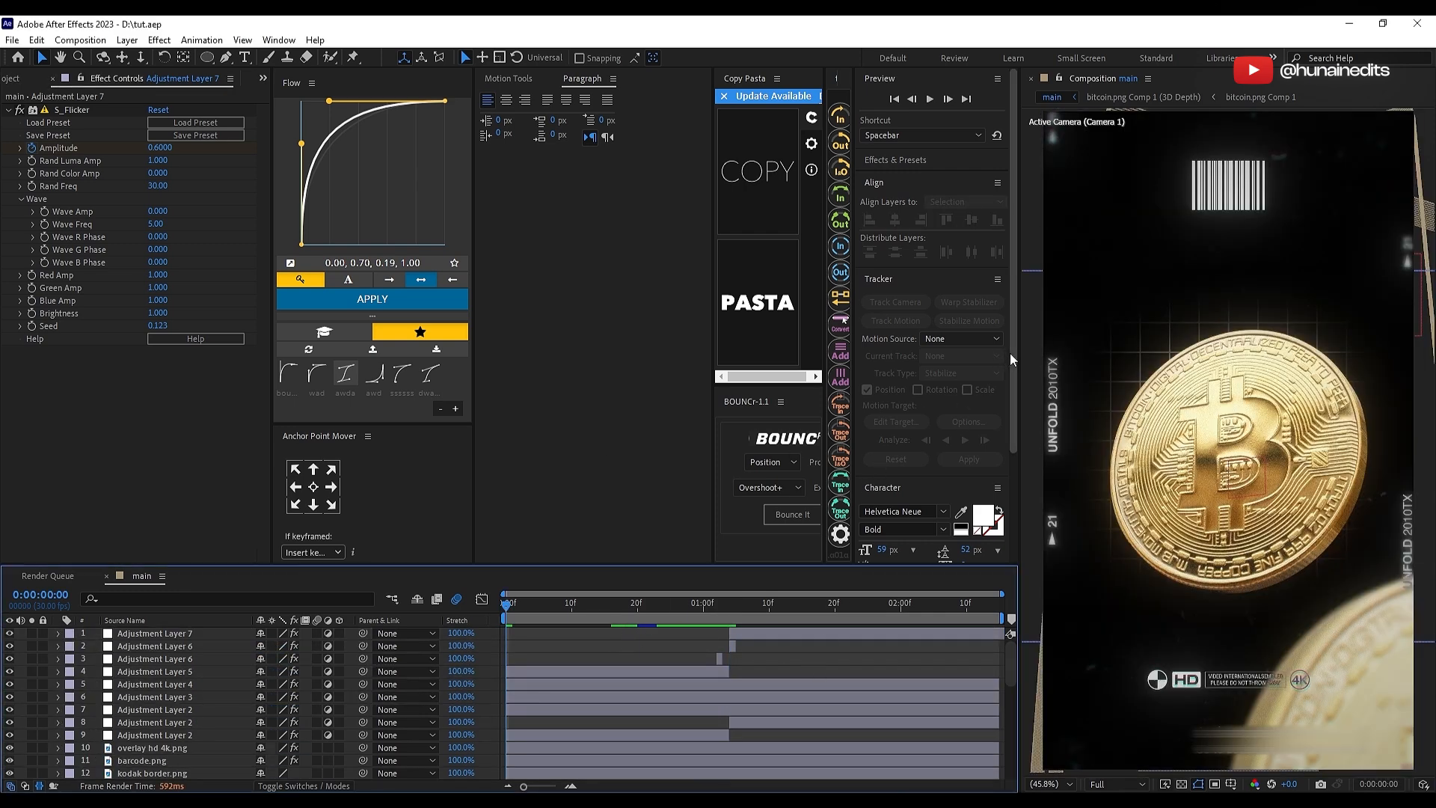
Step: Paste the copied optical flare layer at the top of the main composition and save the project
{"action": "left_click", "coordinate": [10, 81]}
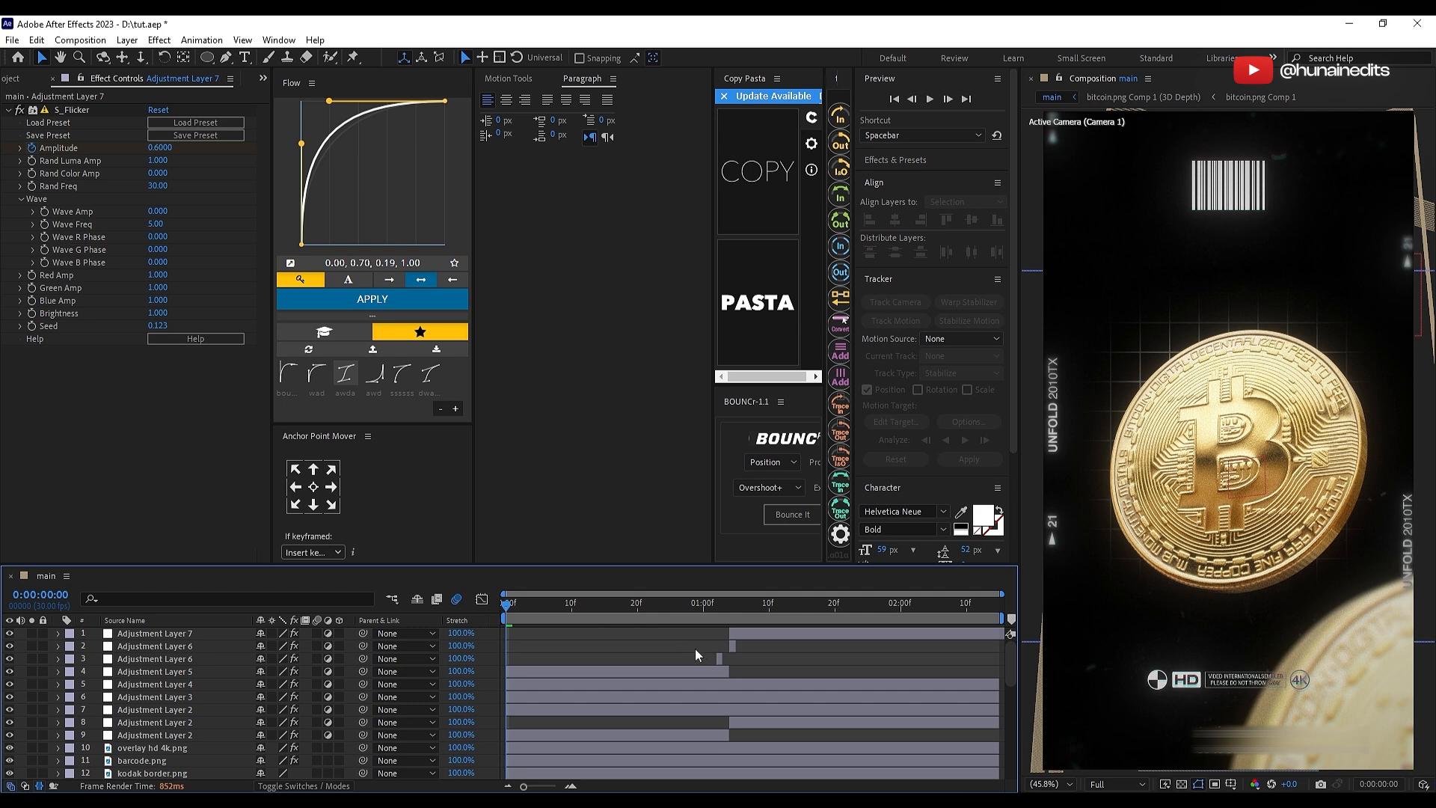
{"action": "key", "text": "ctrl+v"}
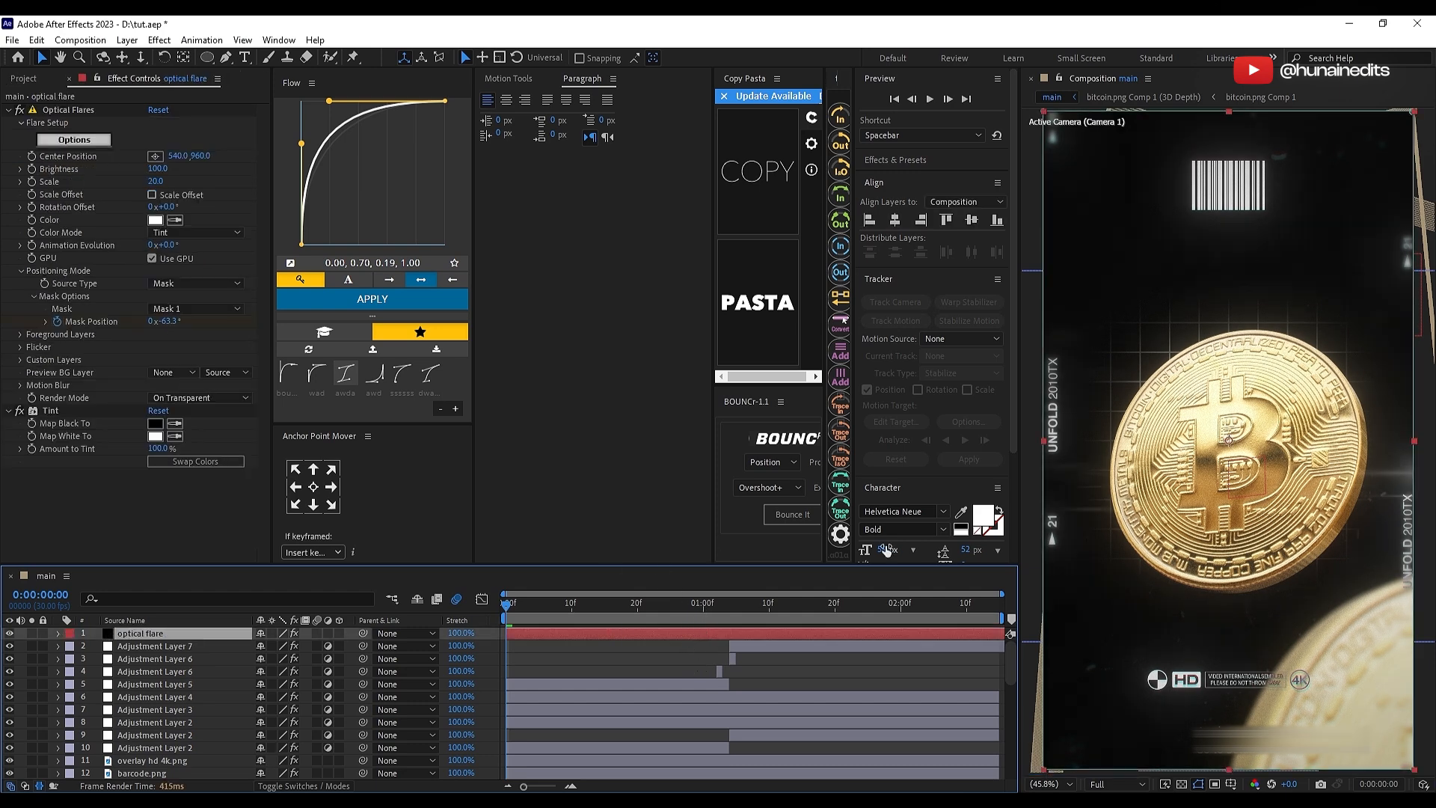
{"action": "key", "text": "ctrl+s"}
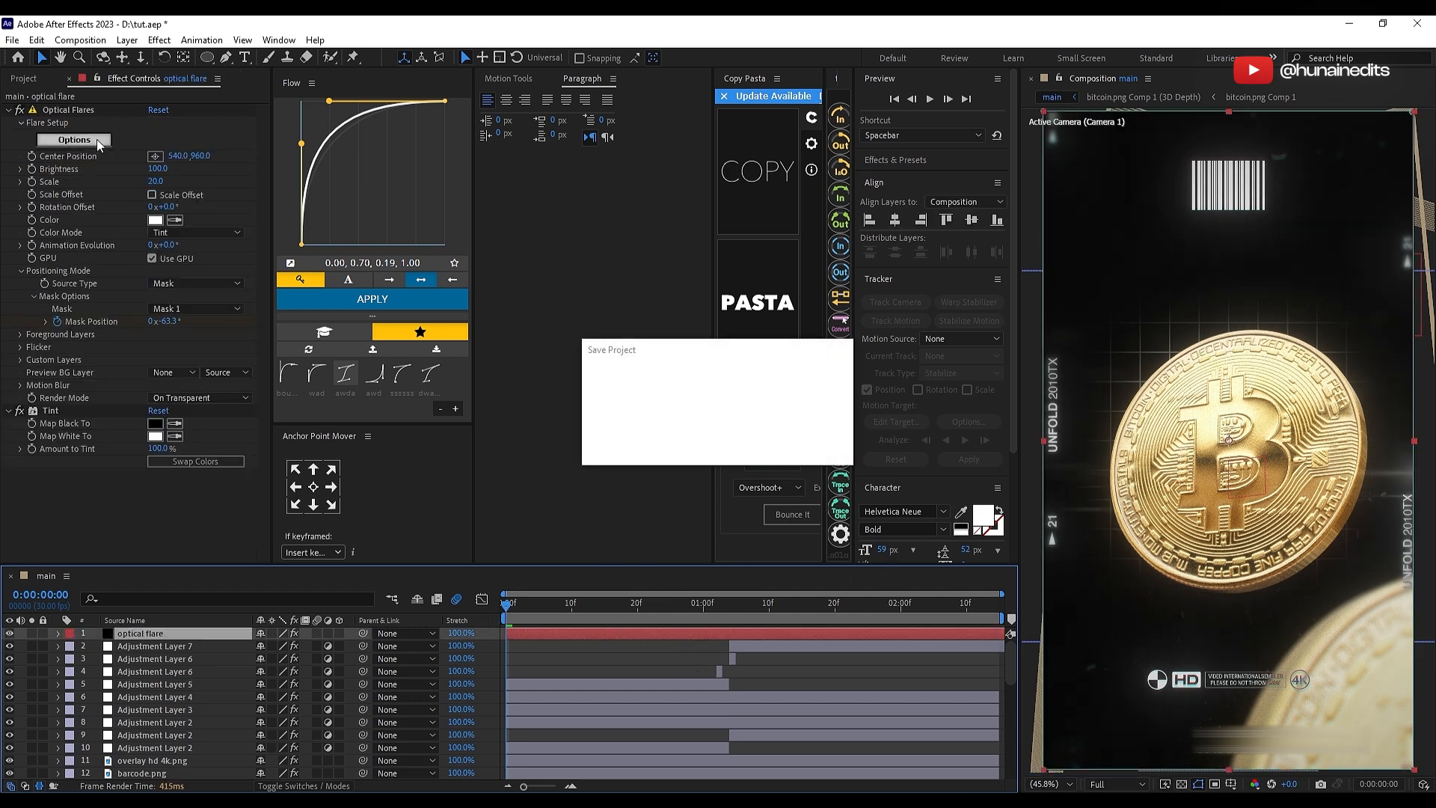
Step: Try to save the optical flare as a named preset in the _Custom Presets folder, and close the flare options without saving
{"action": "left_click", "coordinate": [98, 140]}
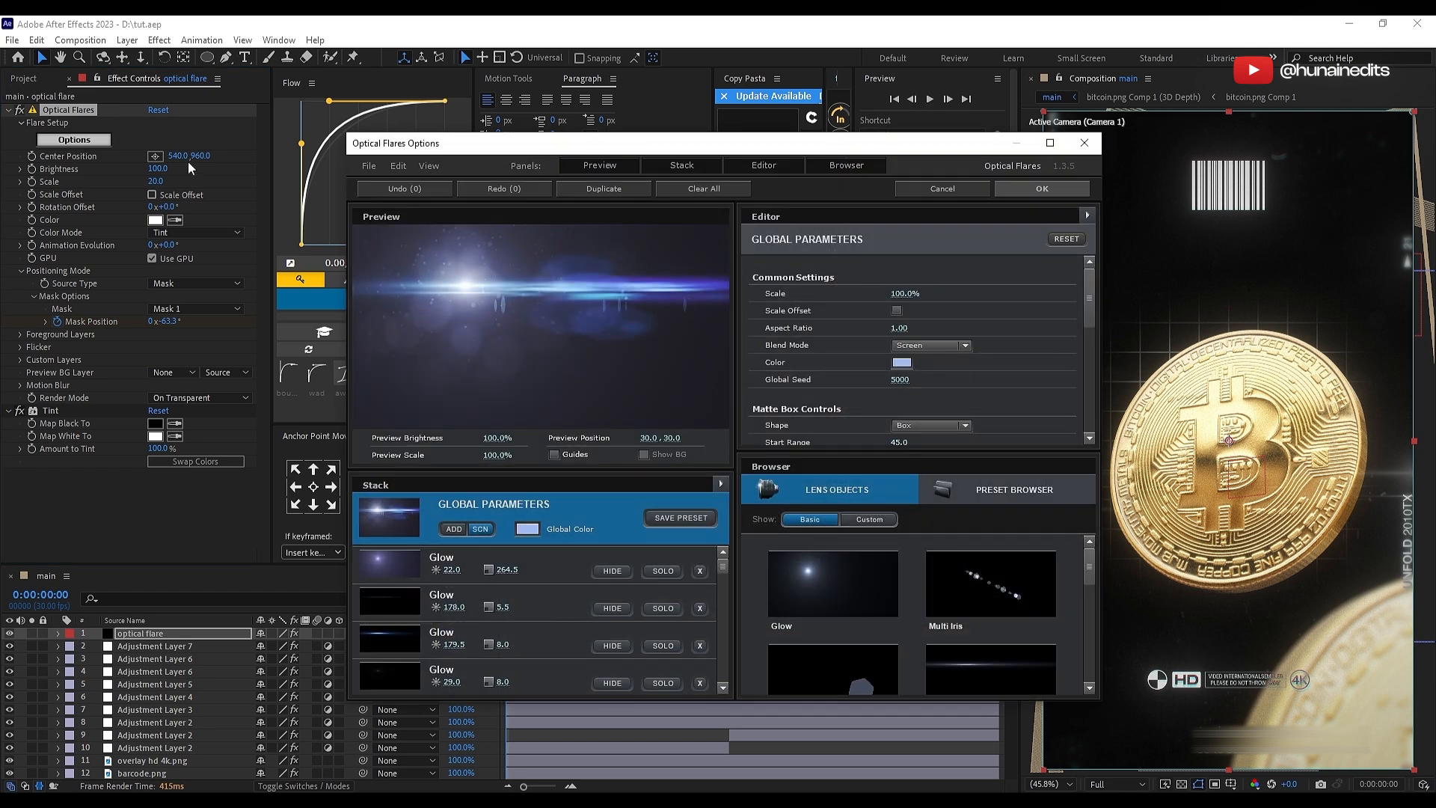
{"action": "left_click_drag", "start_coordinate": [581, 152], "coordinate": [386, 137]}
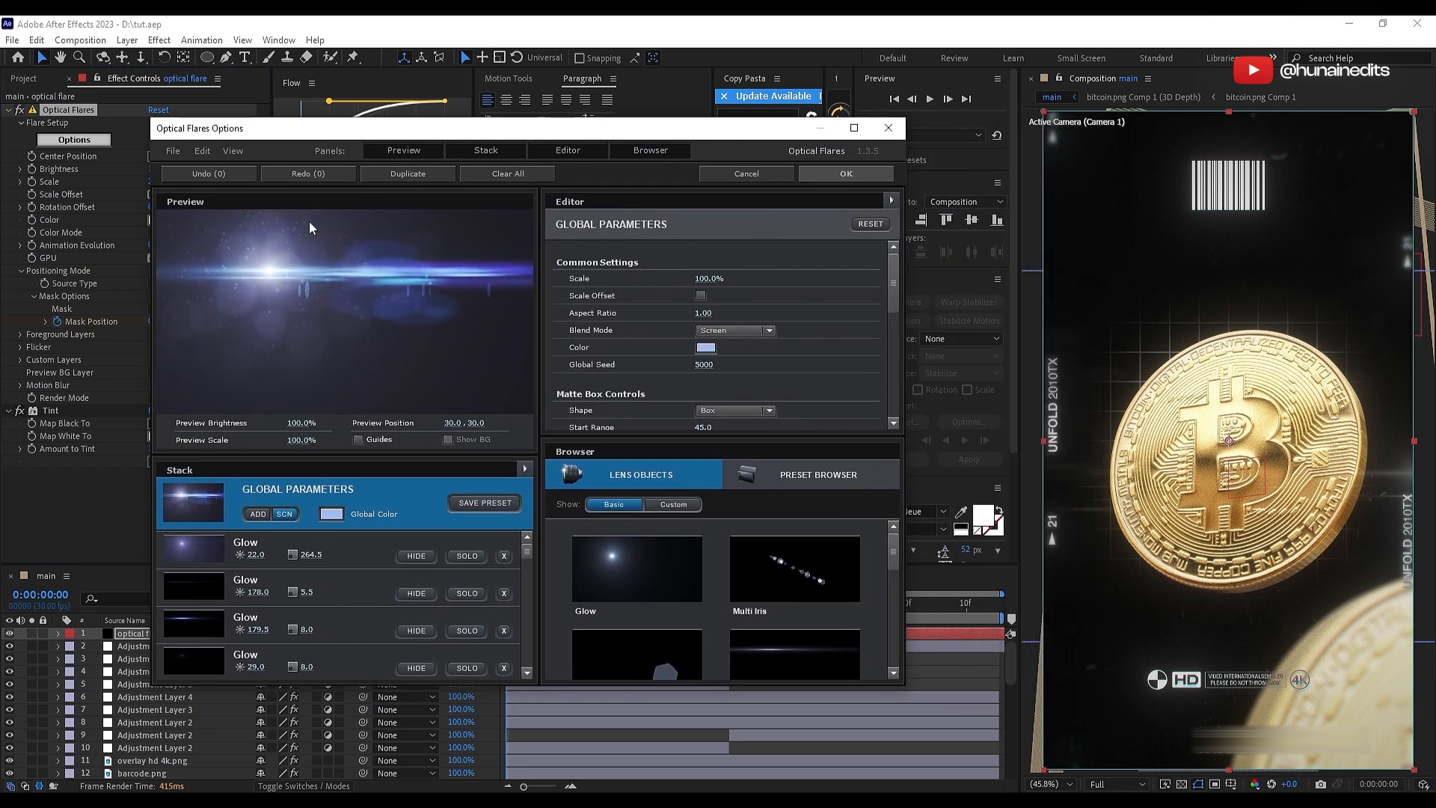
{"action": "left_click", "coordinate": [173, 150]}
{"action": "left_click", "coordinate": [247, 178]}
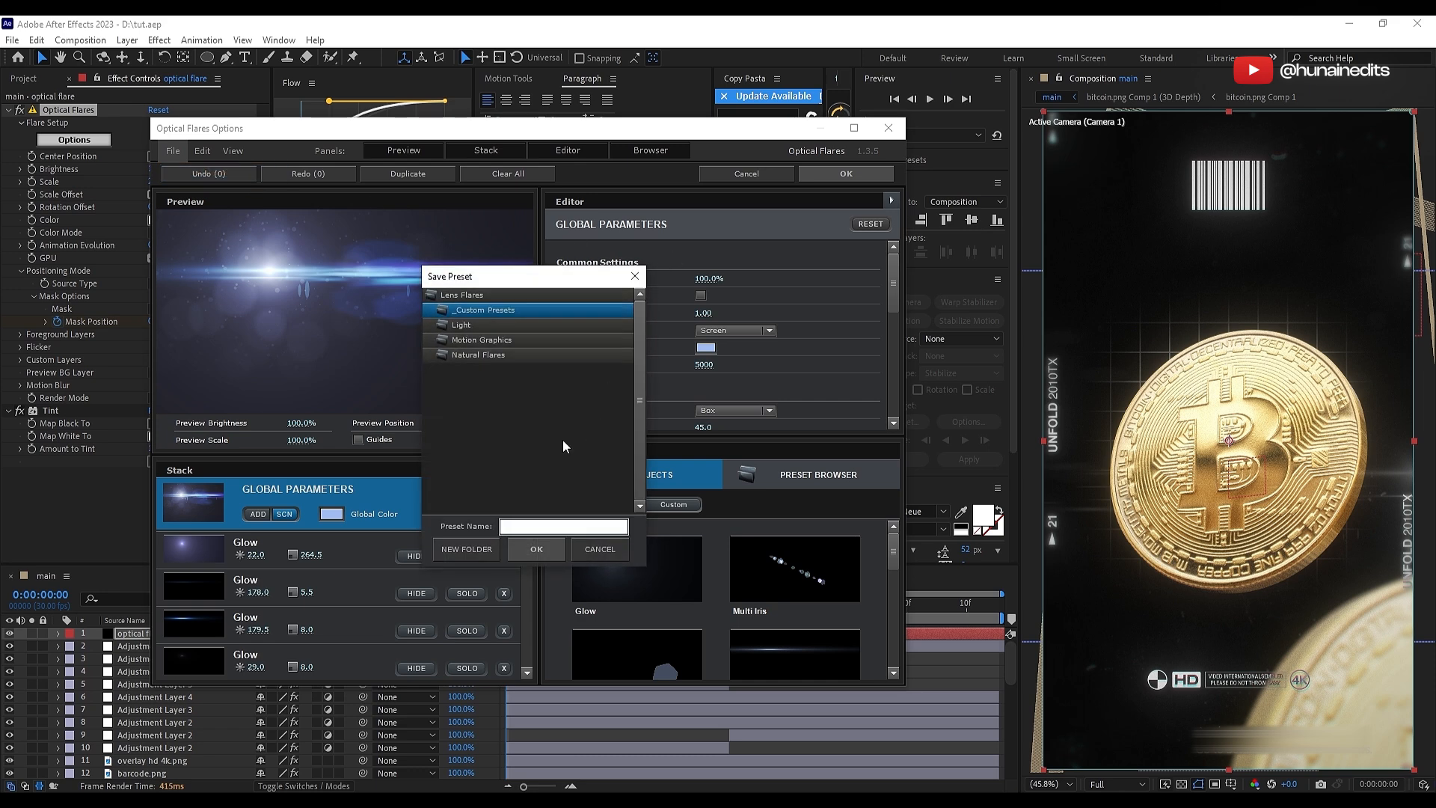
{"action": "left_click", "coordinate": [541, 546]}
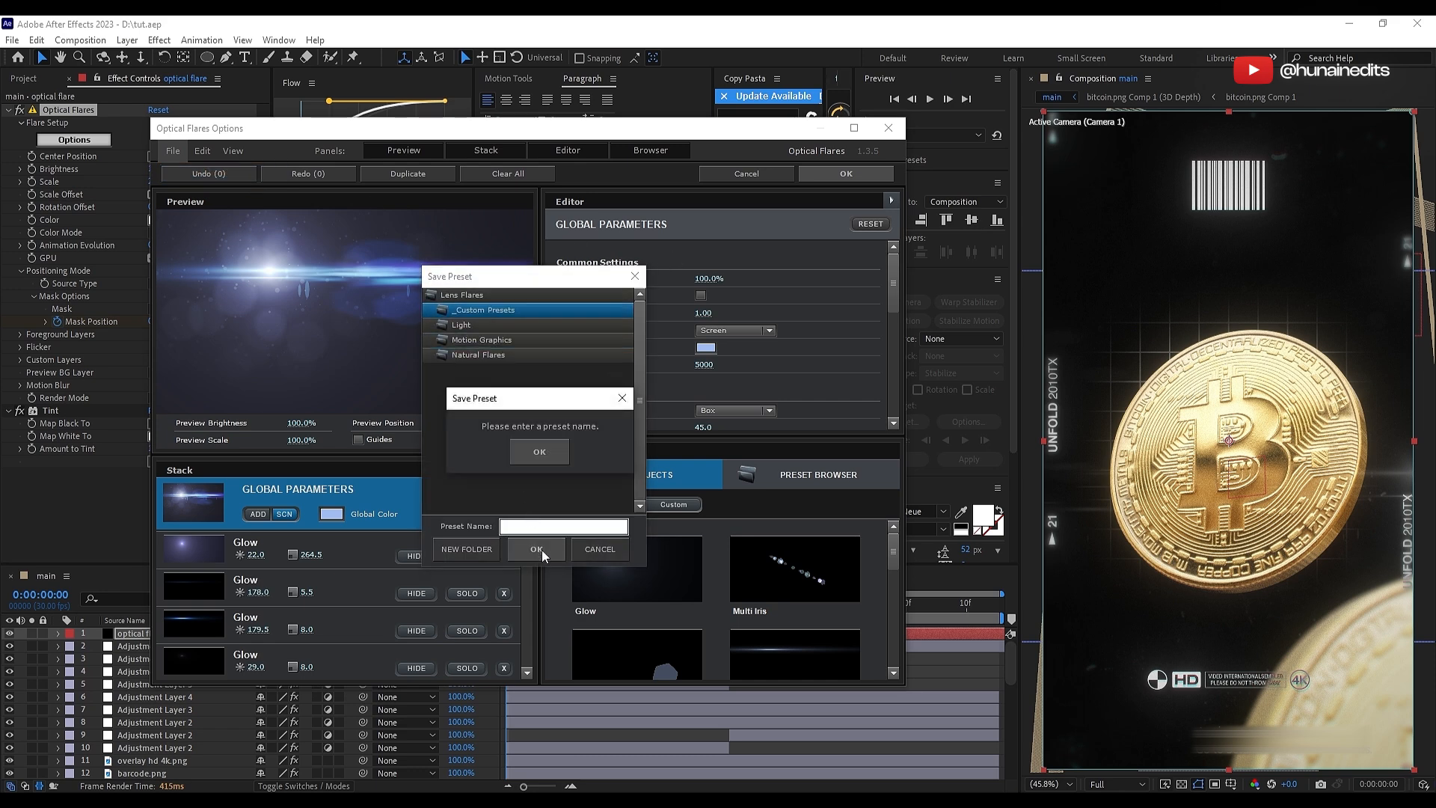
{"action": "left_click", "coordinate": [522, 447]}
{"action": "left_click", "coordinate": [531, 526]}
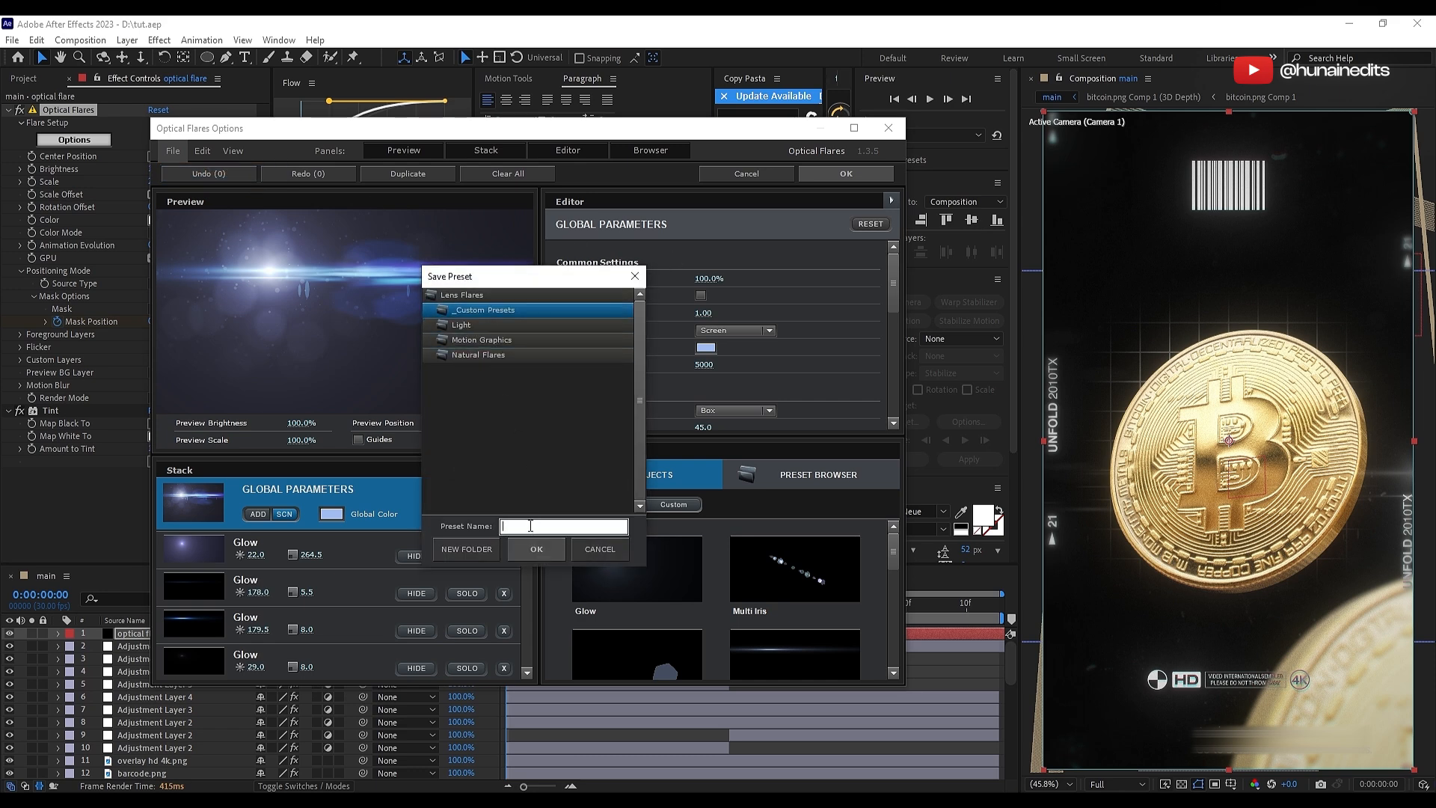
{"action": "type", "text": "hunain preset"}
{"action": "left_click", "coordinate": [537, 550]}
{"action": "left_click_drag", "start_coordinate": [351, 542], "coordinate": [920, 303]}
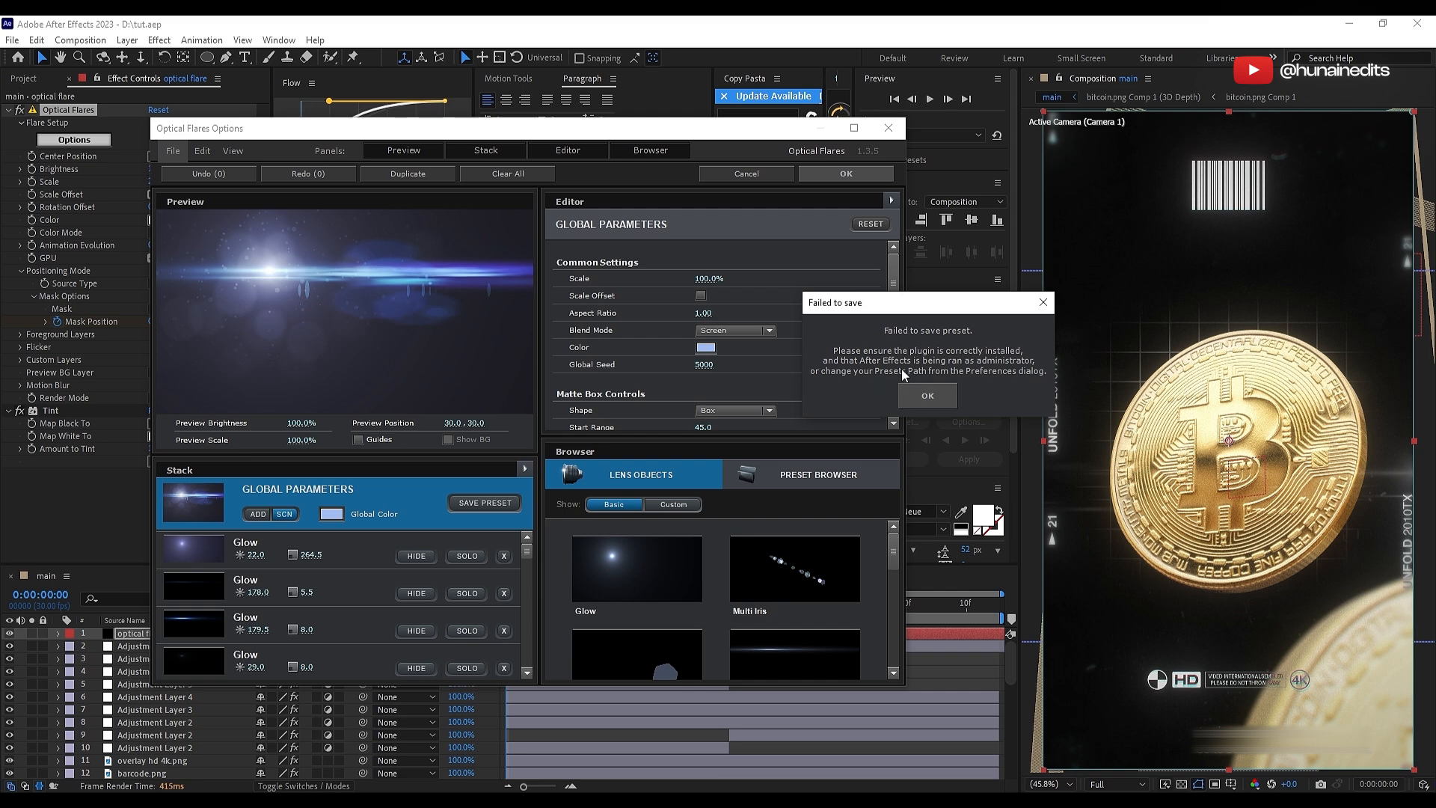
{"action": "left_click", "coordinate": [917, 390]}
{"action": "left_click", "coordinate": [889, 128]}
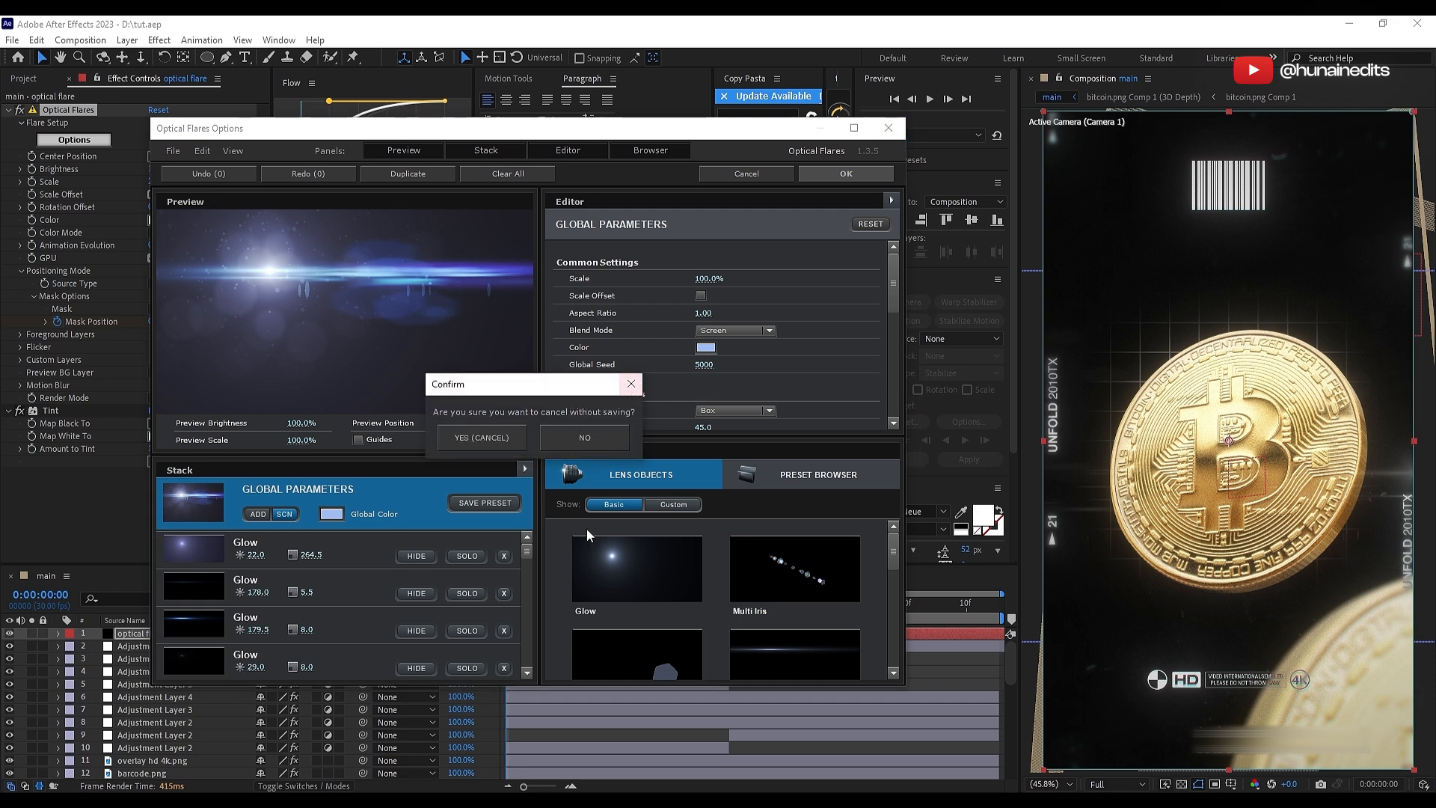
{"action": "left_click", "coordinate": [480, 436]}
Step: Save the project and add a new adjustment layer above the optical flare layer
{"action": "key", "text": "ctrl+s"}
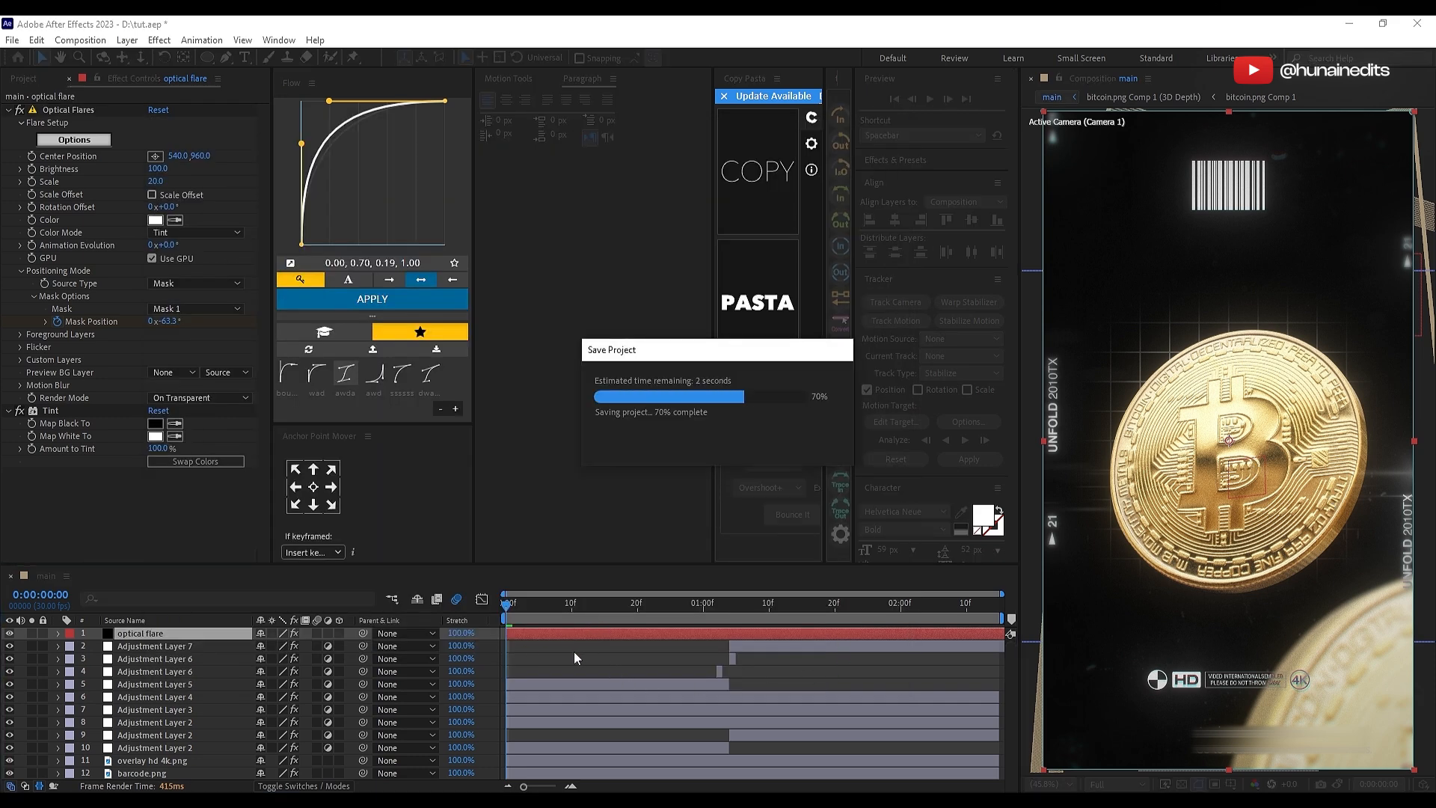
{"action": "right_click", "coordinate": [494, 653]}
{"action": "mouse_move", "coordinate": [584, 473]}
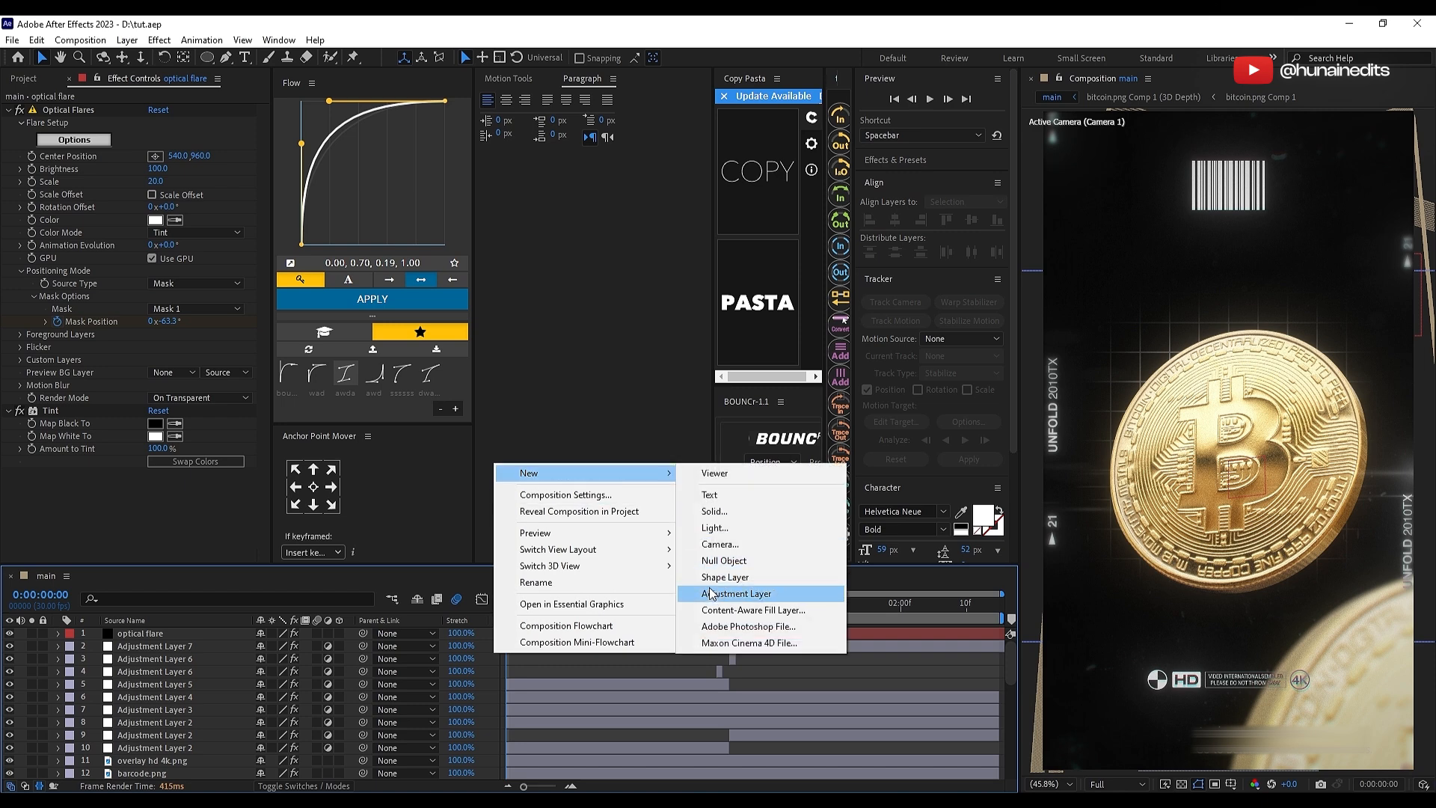
{"action": "left_click", "coordinate": [714, 594]}
Step: Apply Posterize Time to the new top adjustment layer and set its Frame Rate to 17
{"action": "key", "text": "p"}
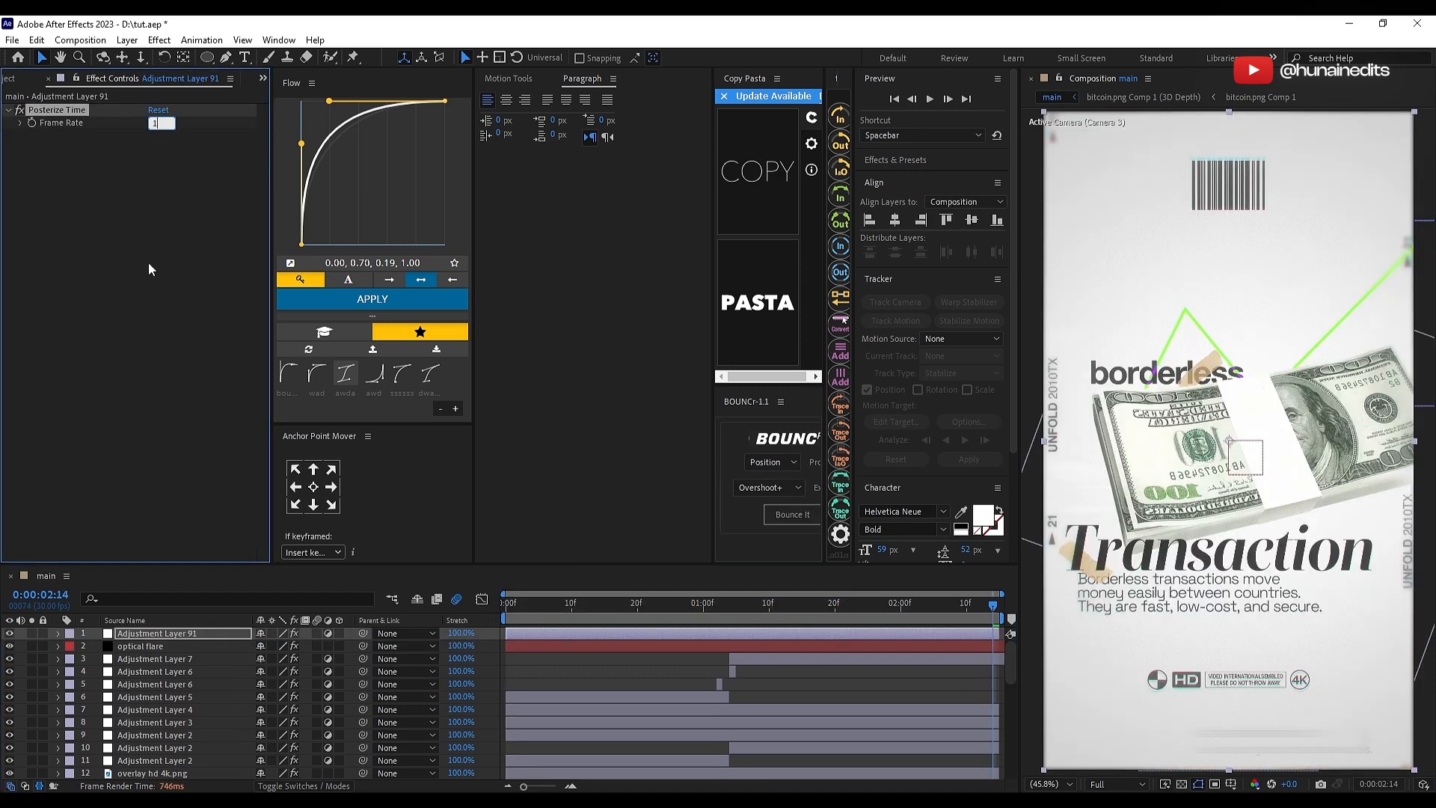
{"action": "type", "text": "17"}
{"action": "key", "text": "Return"}
Step: Add another adjustment layer on top with a gentle S-shaped Curves contrast boost and check the look in both scenes
{"action": "left_click", "coordinate": [533, 617]}
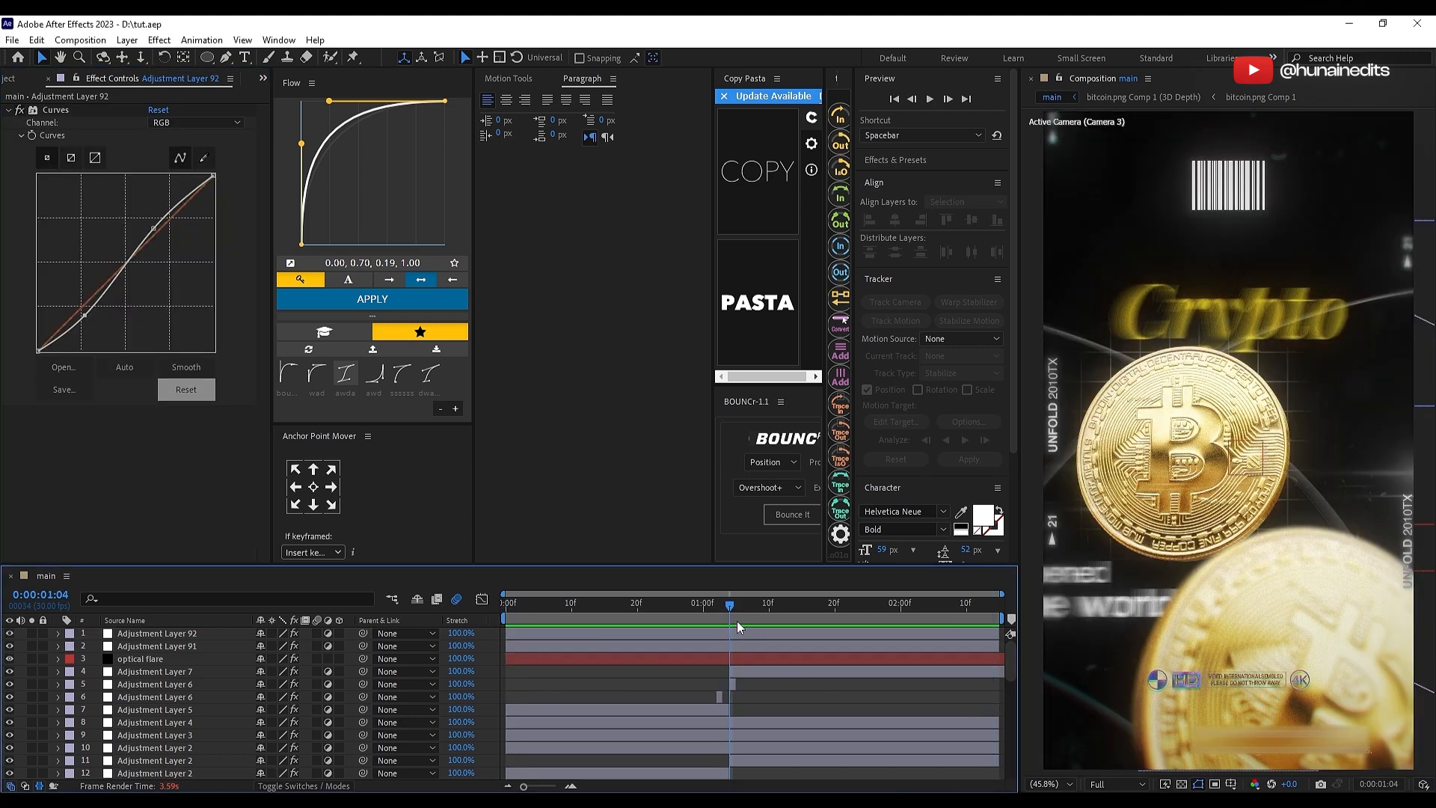
{"action": "left_click", "coordinate": [842, 605]}
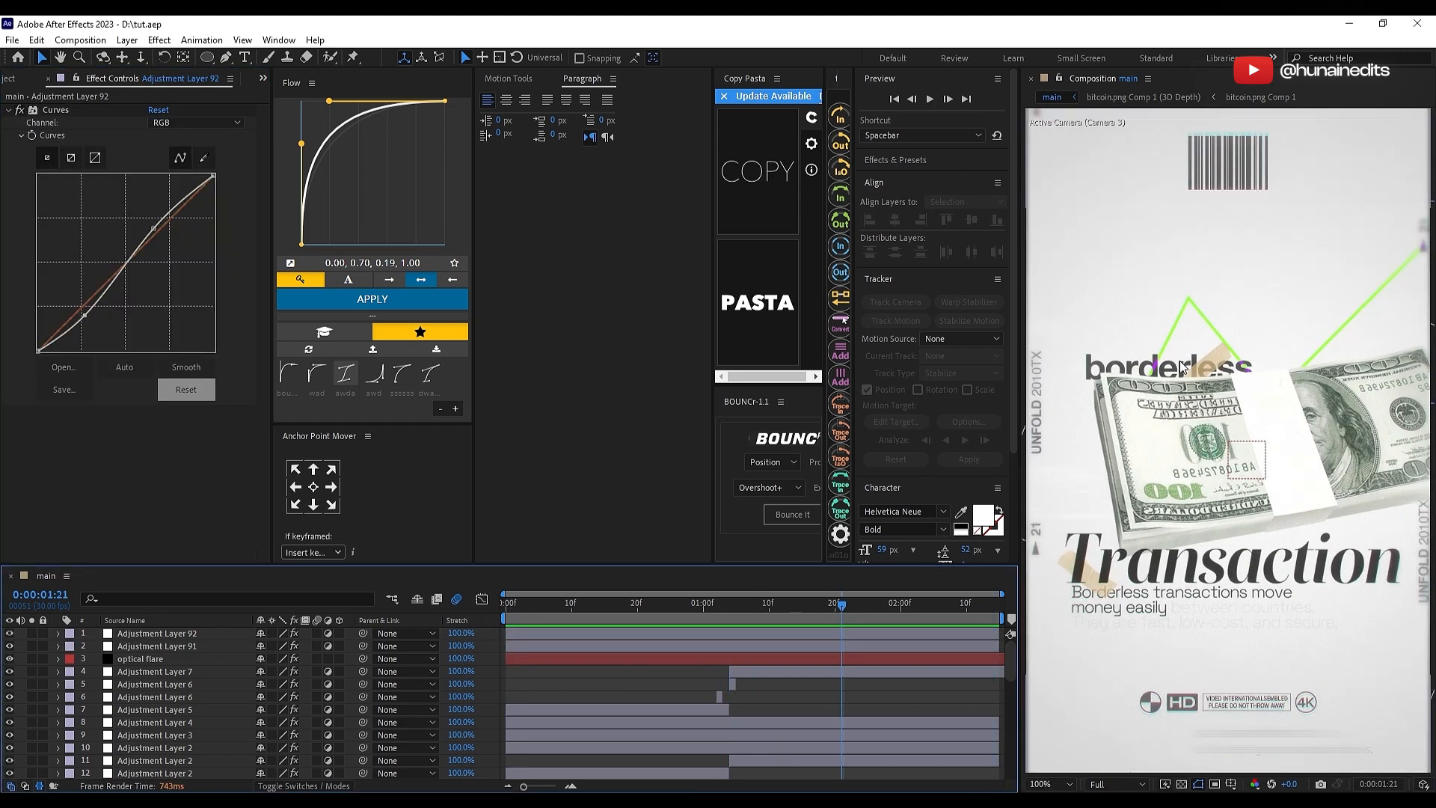
{"action": "scroll", "coordinate": [1180, 367], "scroll_direction": "down", "scroll_amount": 2}
{"action": "left_click", "coordinate": [733, 607]}
{"action": "left_click", "coordinate": [743, 633]}
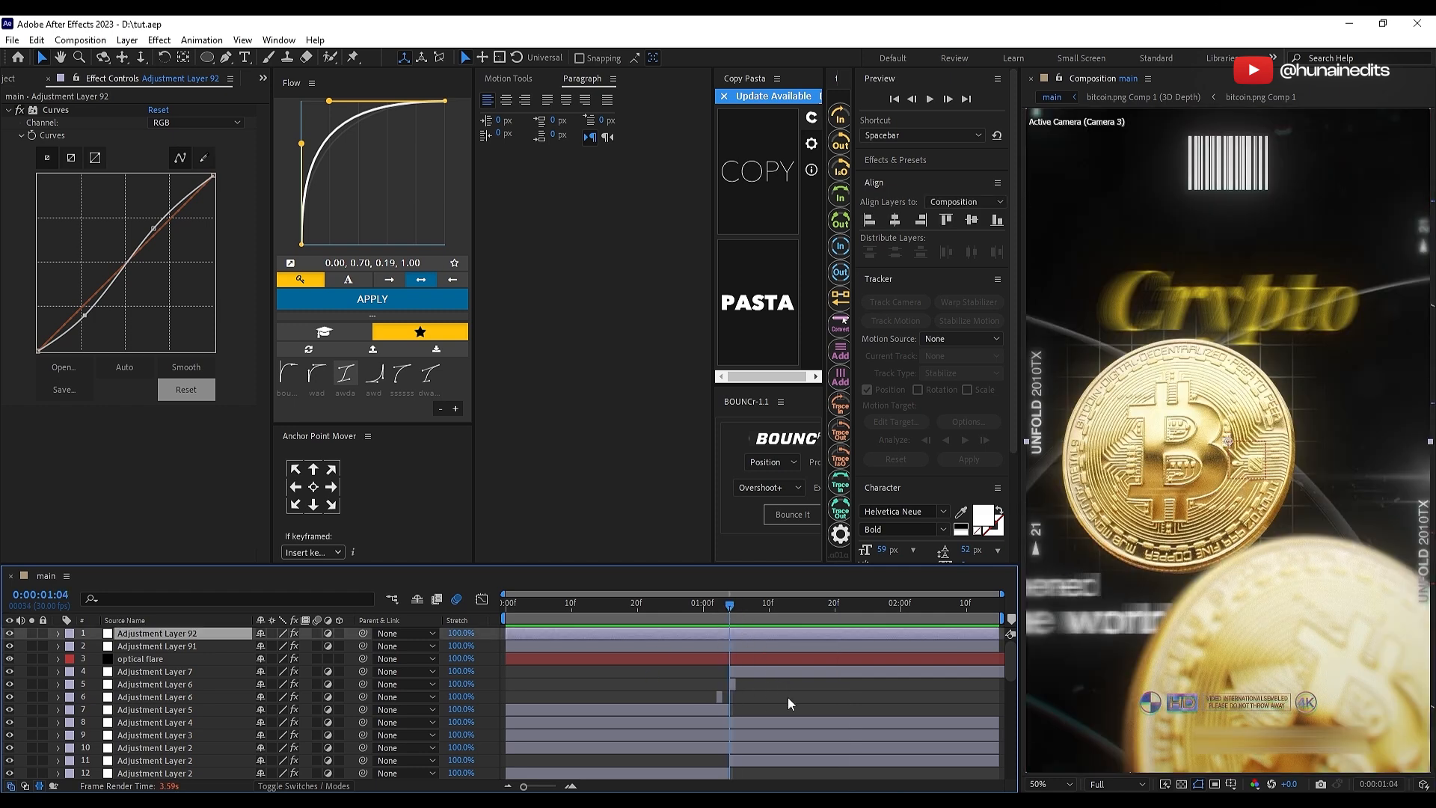
Step: Set the Opacity of the second scene's Deep Glow adjustment layer to 40%
{"action": "scroll", "coordinate": [777, 696], "scroll_direction": "down", "scroll_amount": 3}
{"action": "left_click", "coordinate": [149, 671]}
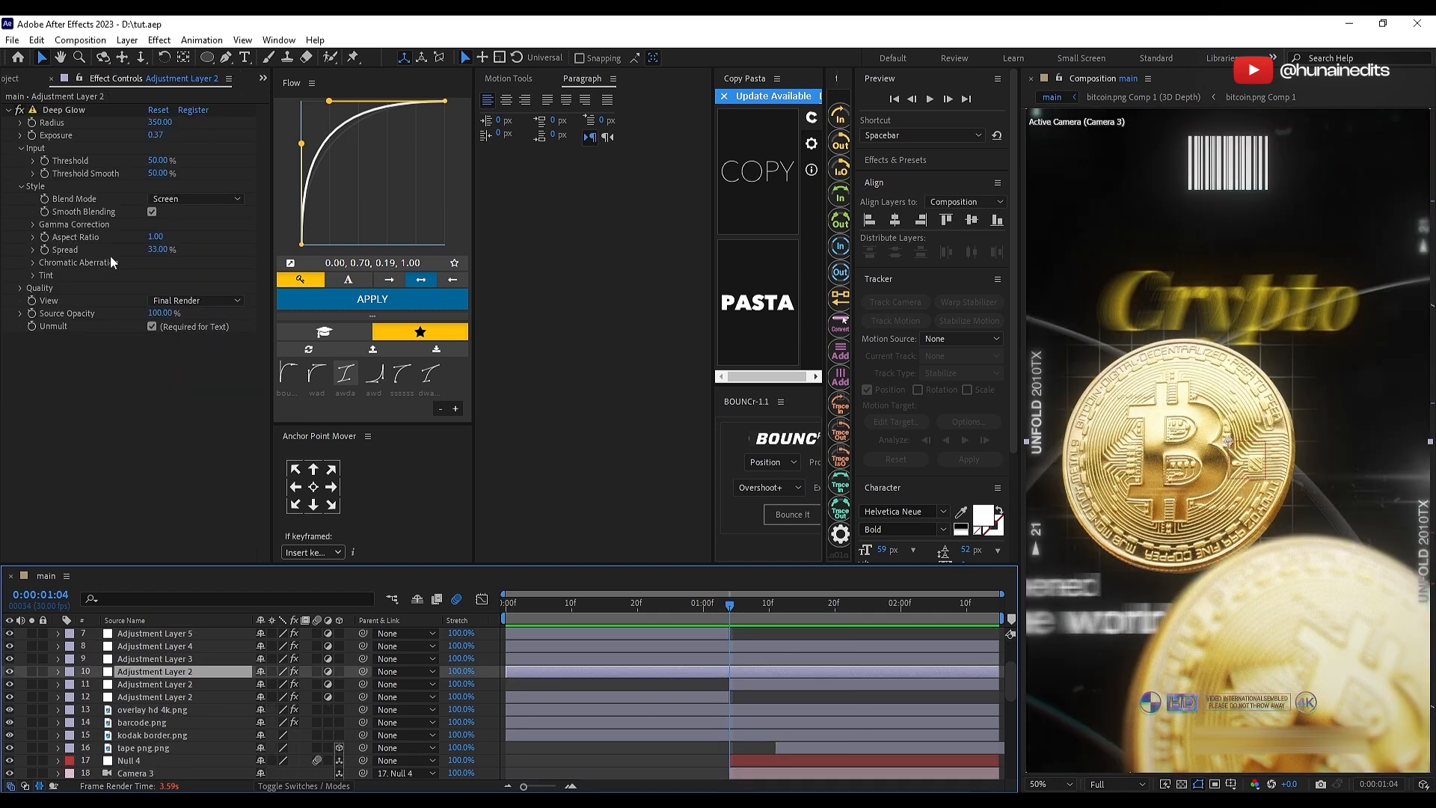
{"action": "key", "text": "t"}
{"action": "left_click", "coordinate": [269, 683]}
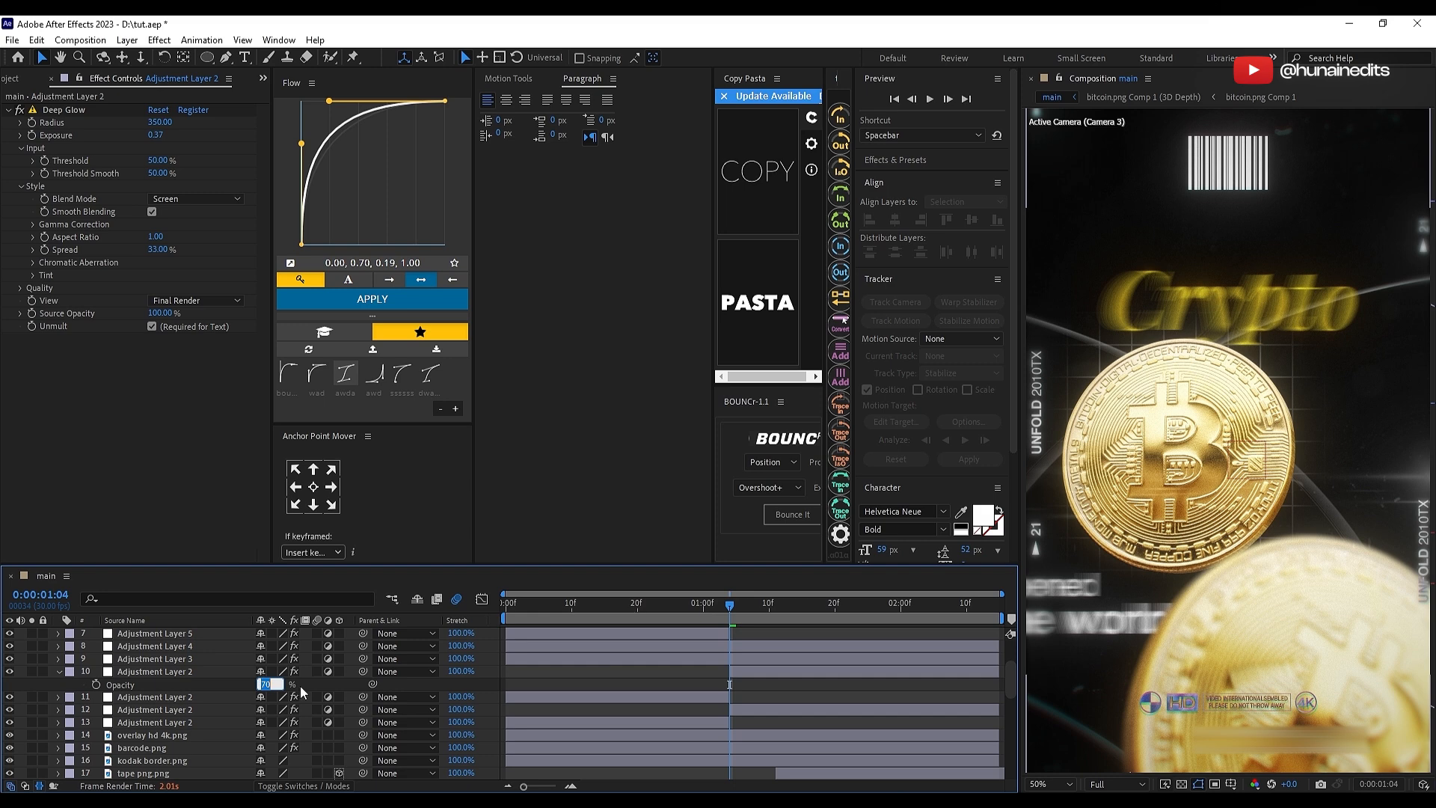
{"action": "type", "text": "40"}
{"action": "key", "text": "Return"}
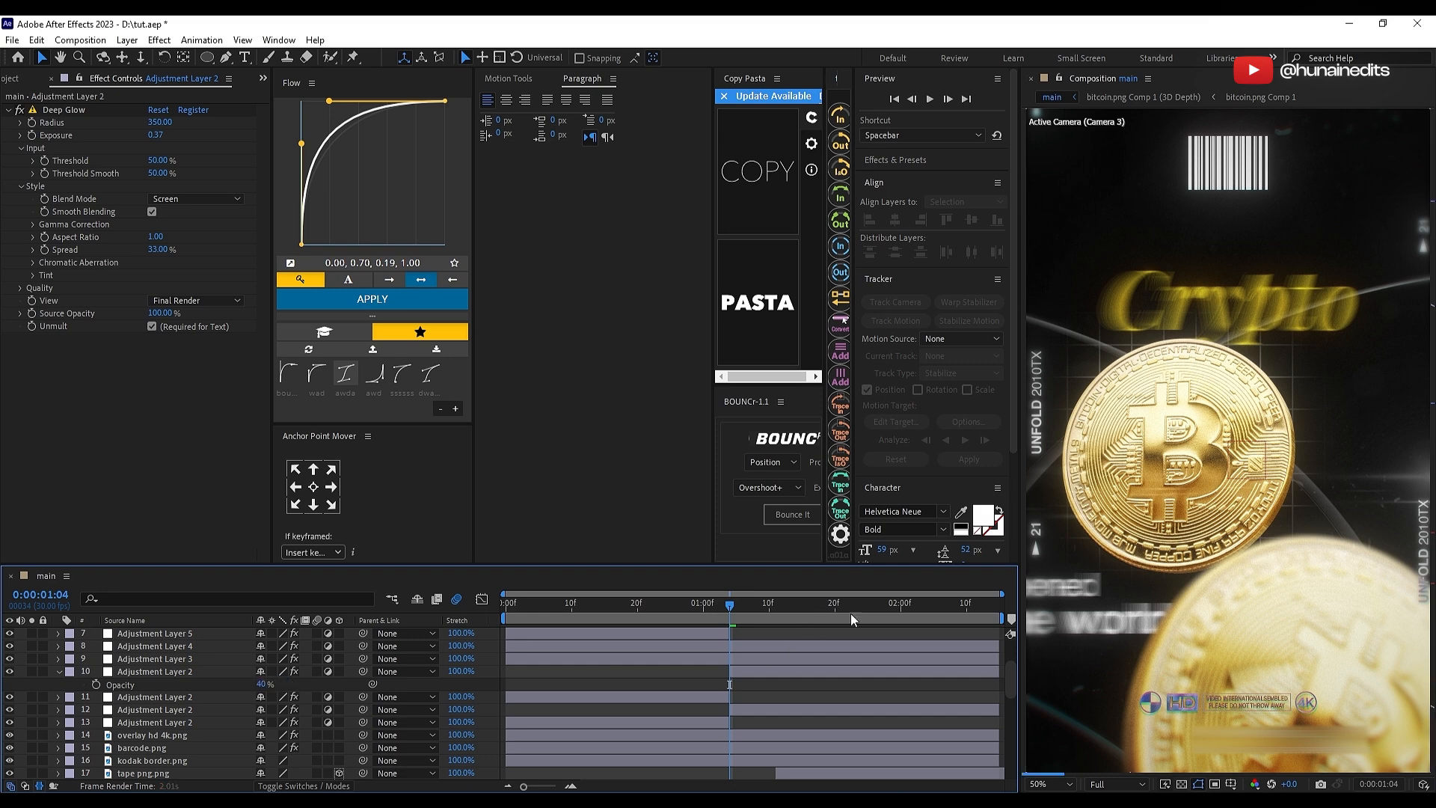
Step: Check the reduced glow on the Transaction scene and fit the composition view up to 100%
{"action": "left_click", "coordinate": [872, 613]}
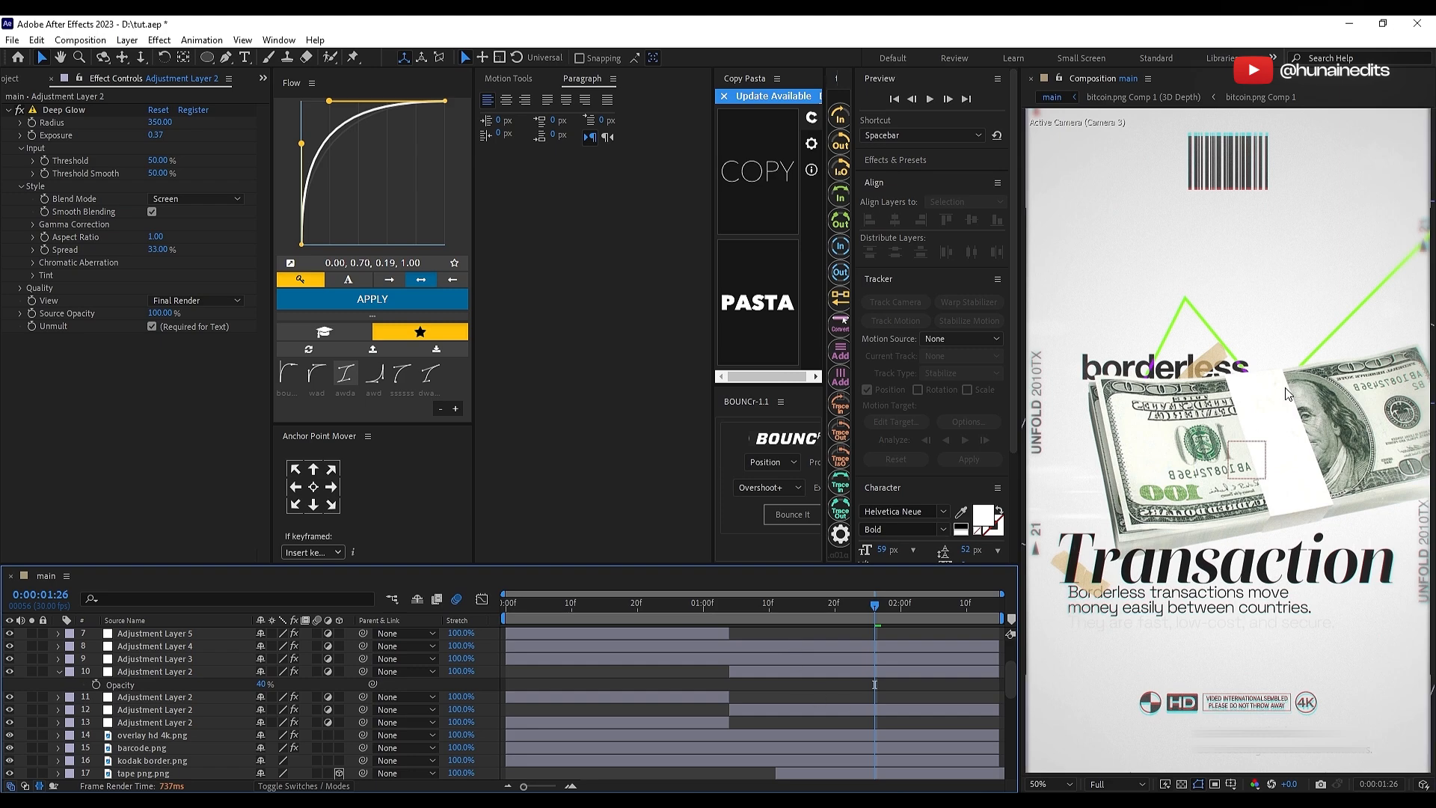
{"action": "scroll", "coordinate": [1244, 534], "scroll_direction": "up", "scroll_amount": 1}
{"action": "scroll", "coordinate": [1244, 534], "scroll_direction": "down", "scroll_amount": 1}
{"action": "left_click", "coordinate": [1070, 784]}
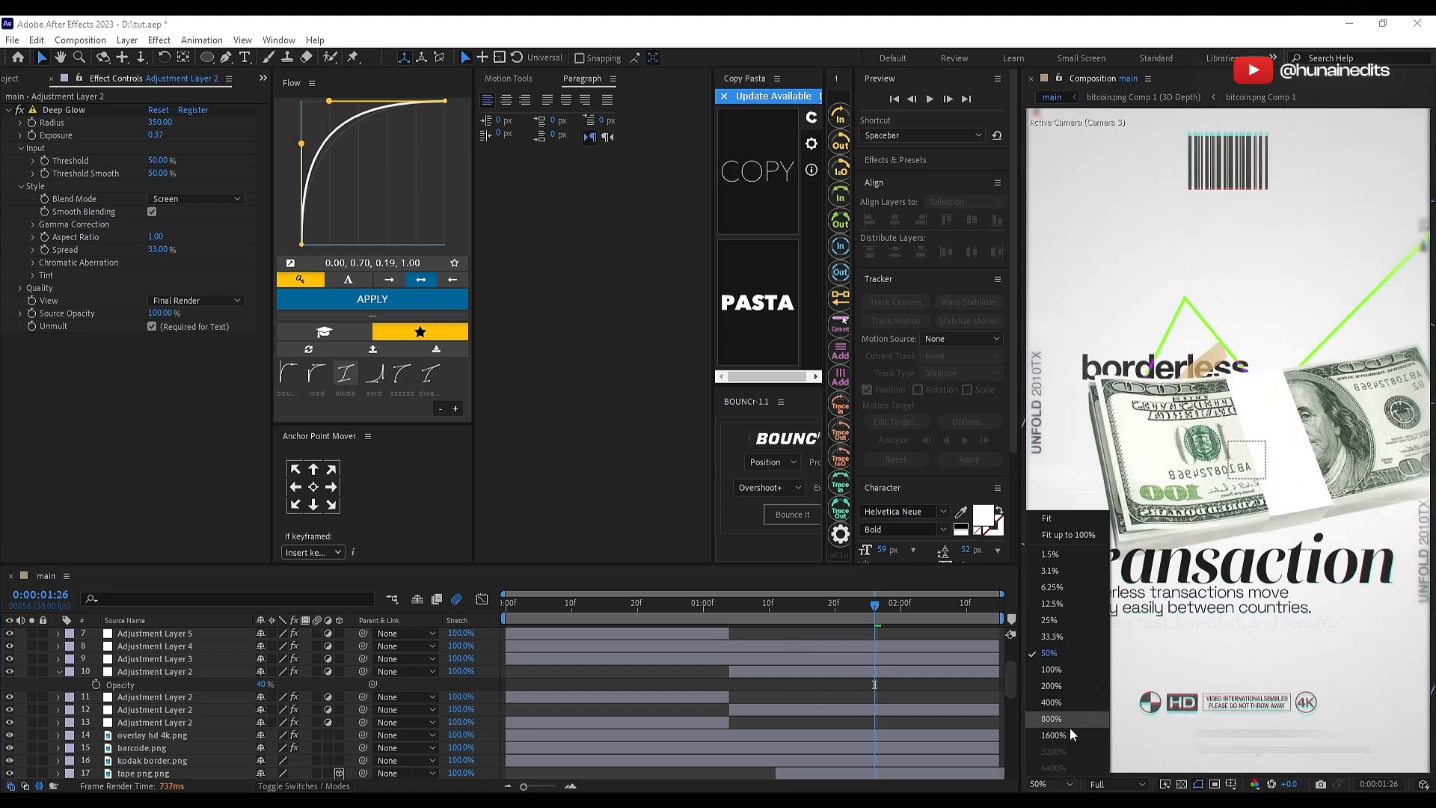
{"action": "left_click", "coordinate": [1066, 534]}
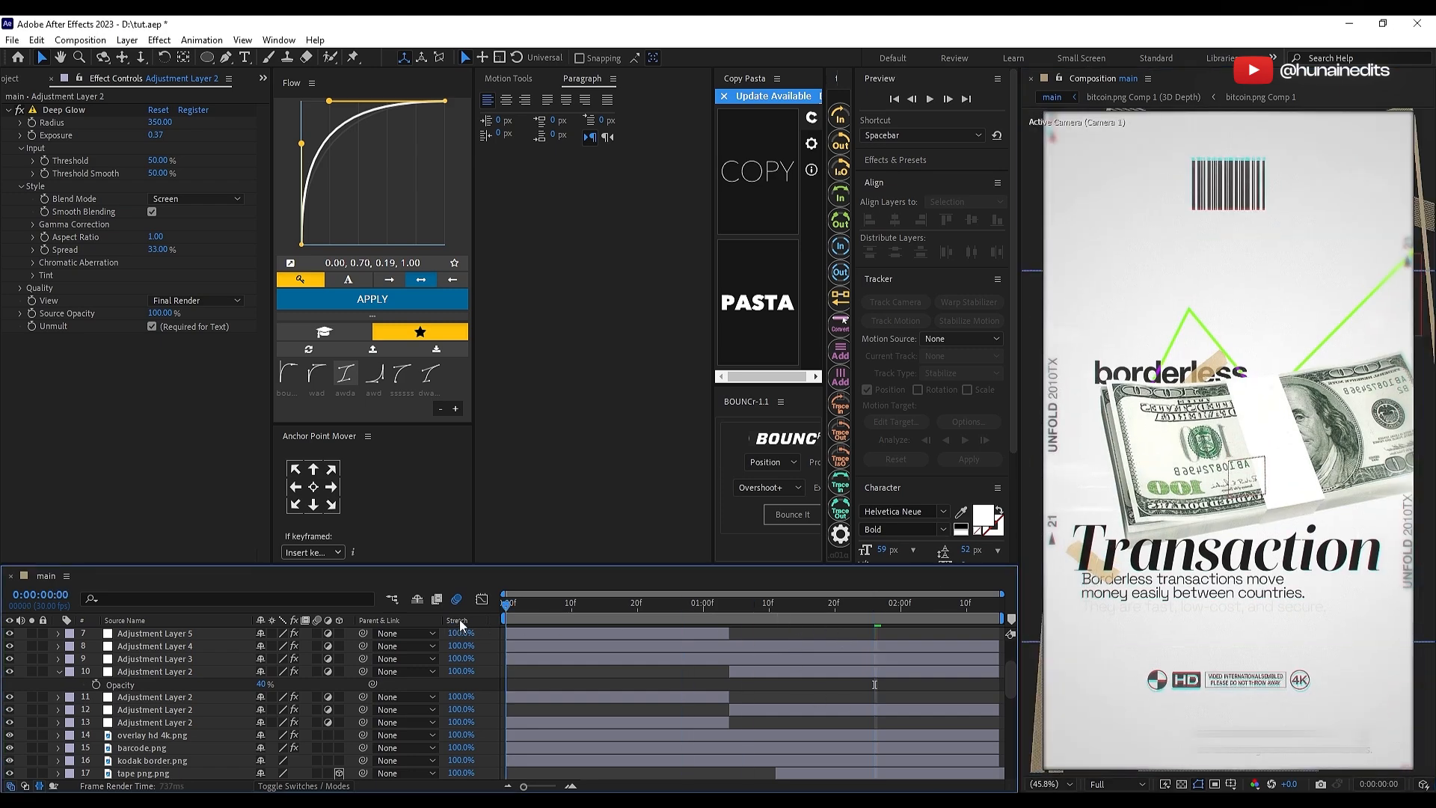